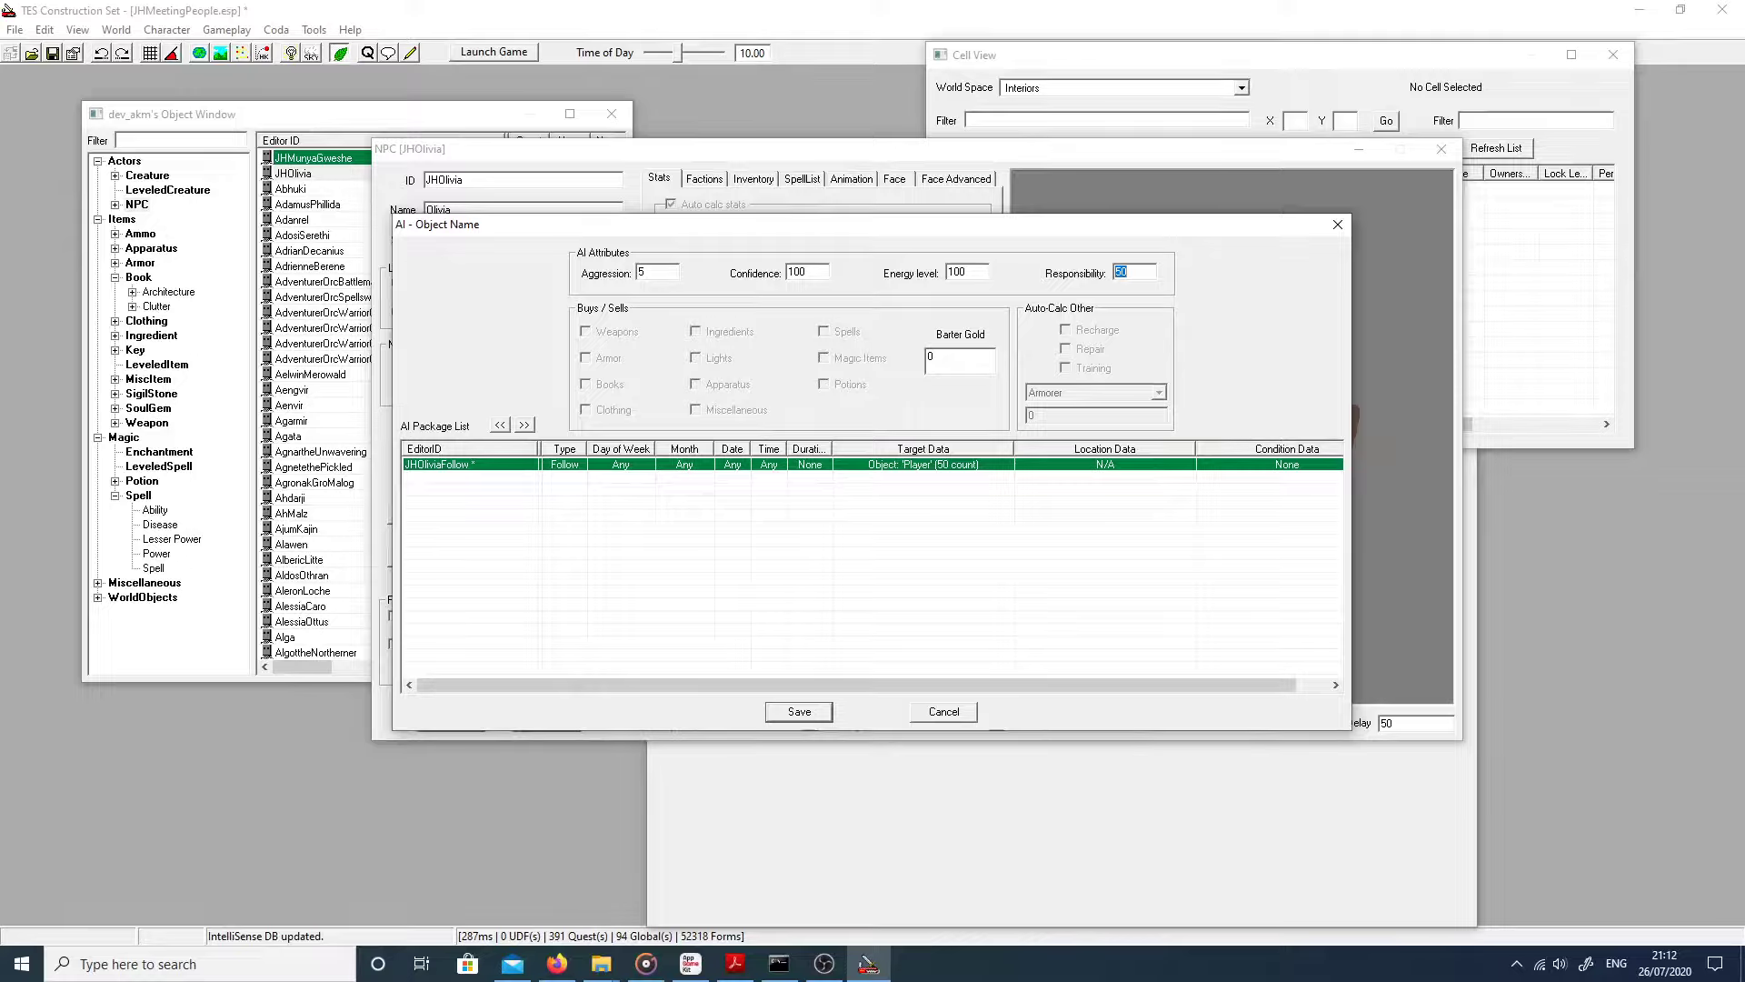
# Step: Enter 70 as JHOlivia's Responsibility and save her AI settings
pyautogui.write('70')
pyautogui.click(800, 712)
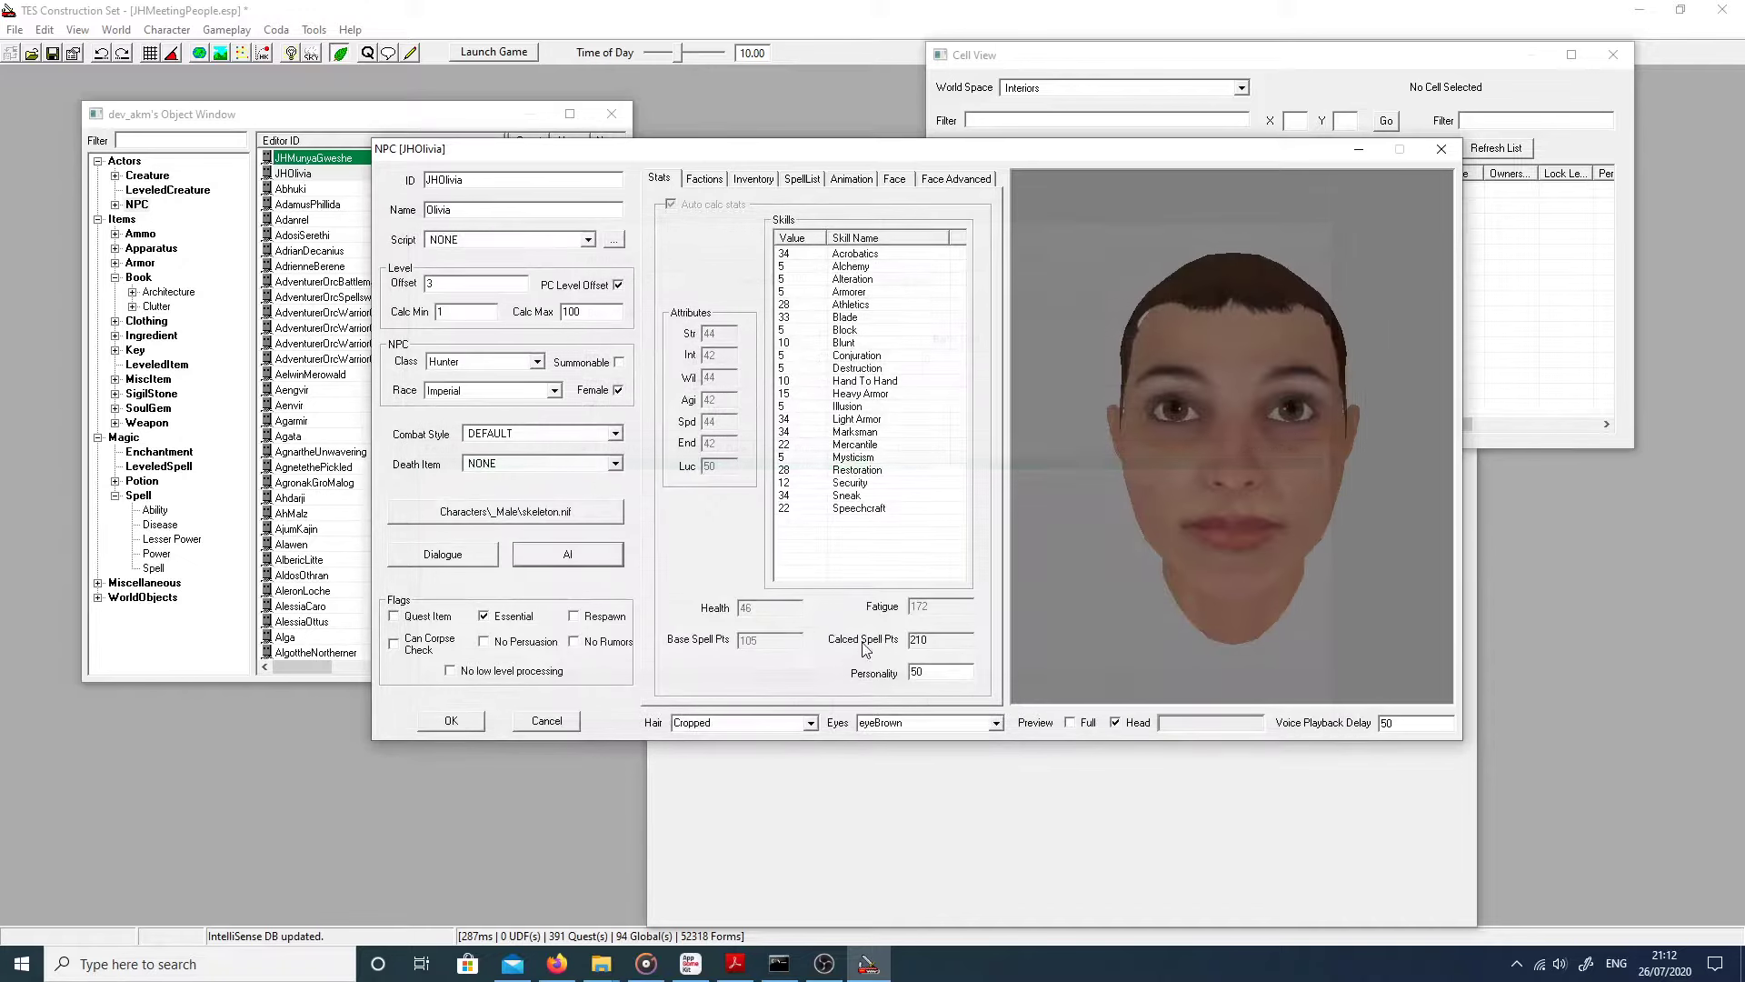
# Step: Close the JHOlivia record, save JHMeetingPeople.esp, and start Oblivion from its desktop shortcut via Play
pyautogui.click(468, 725)
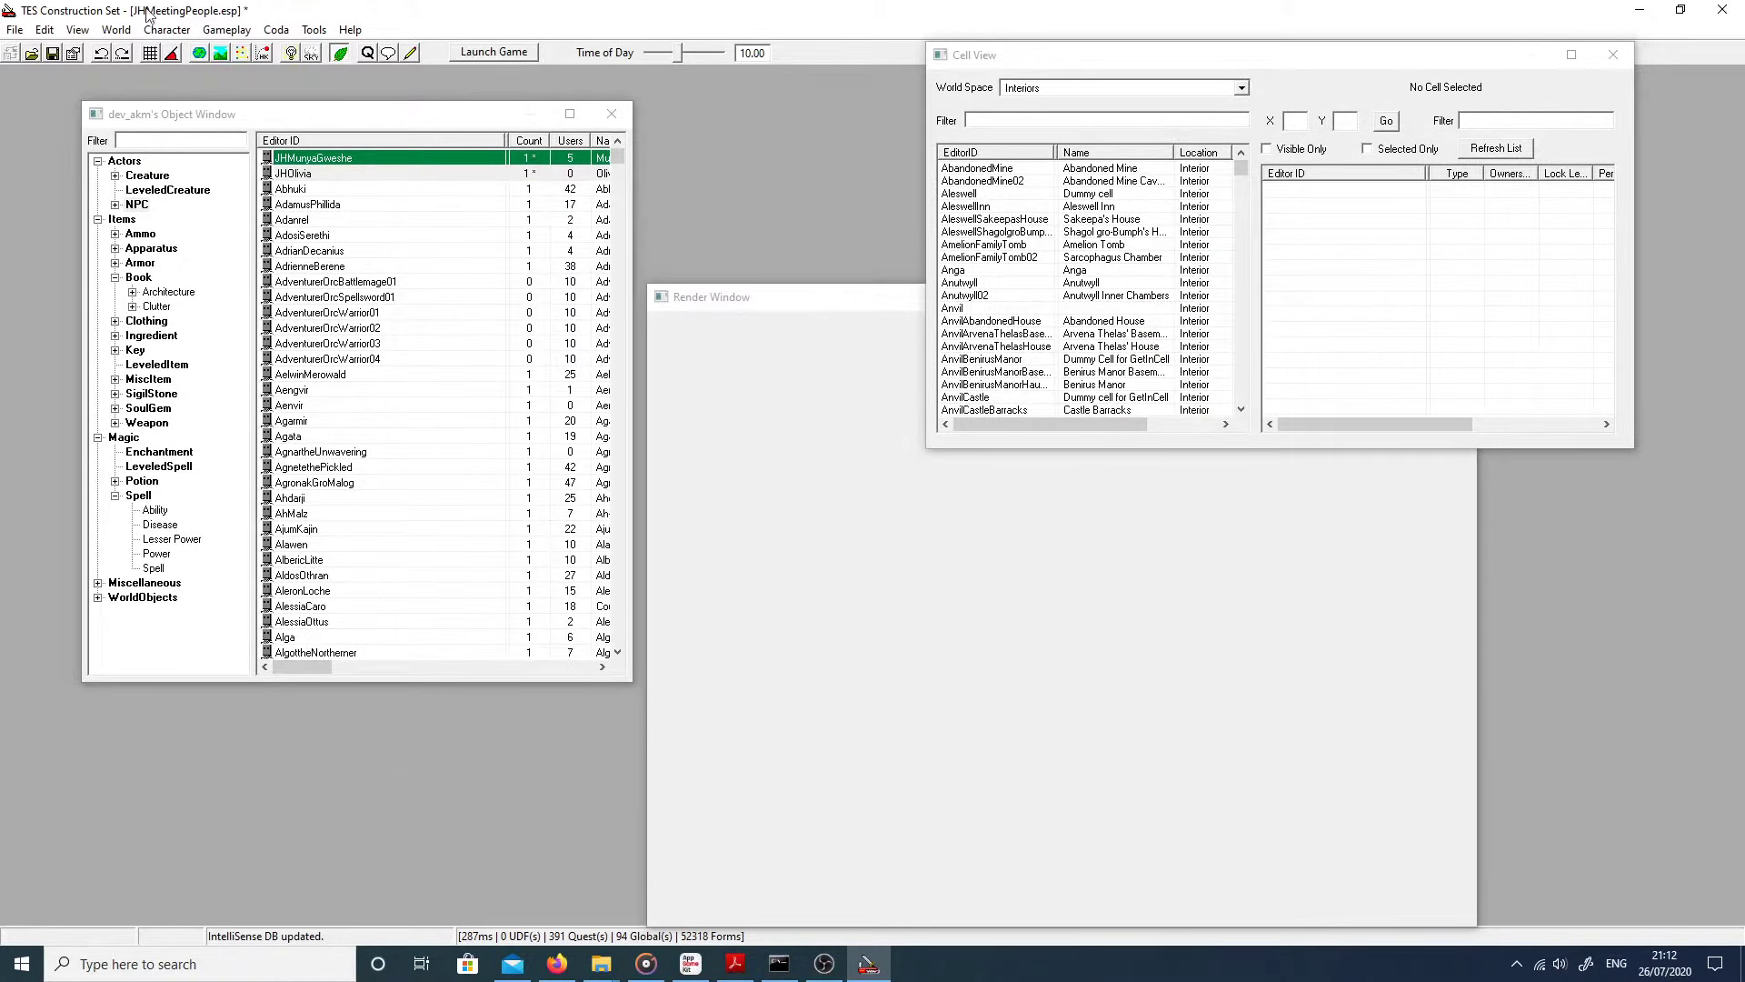
pyautogui.click(51, 53)
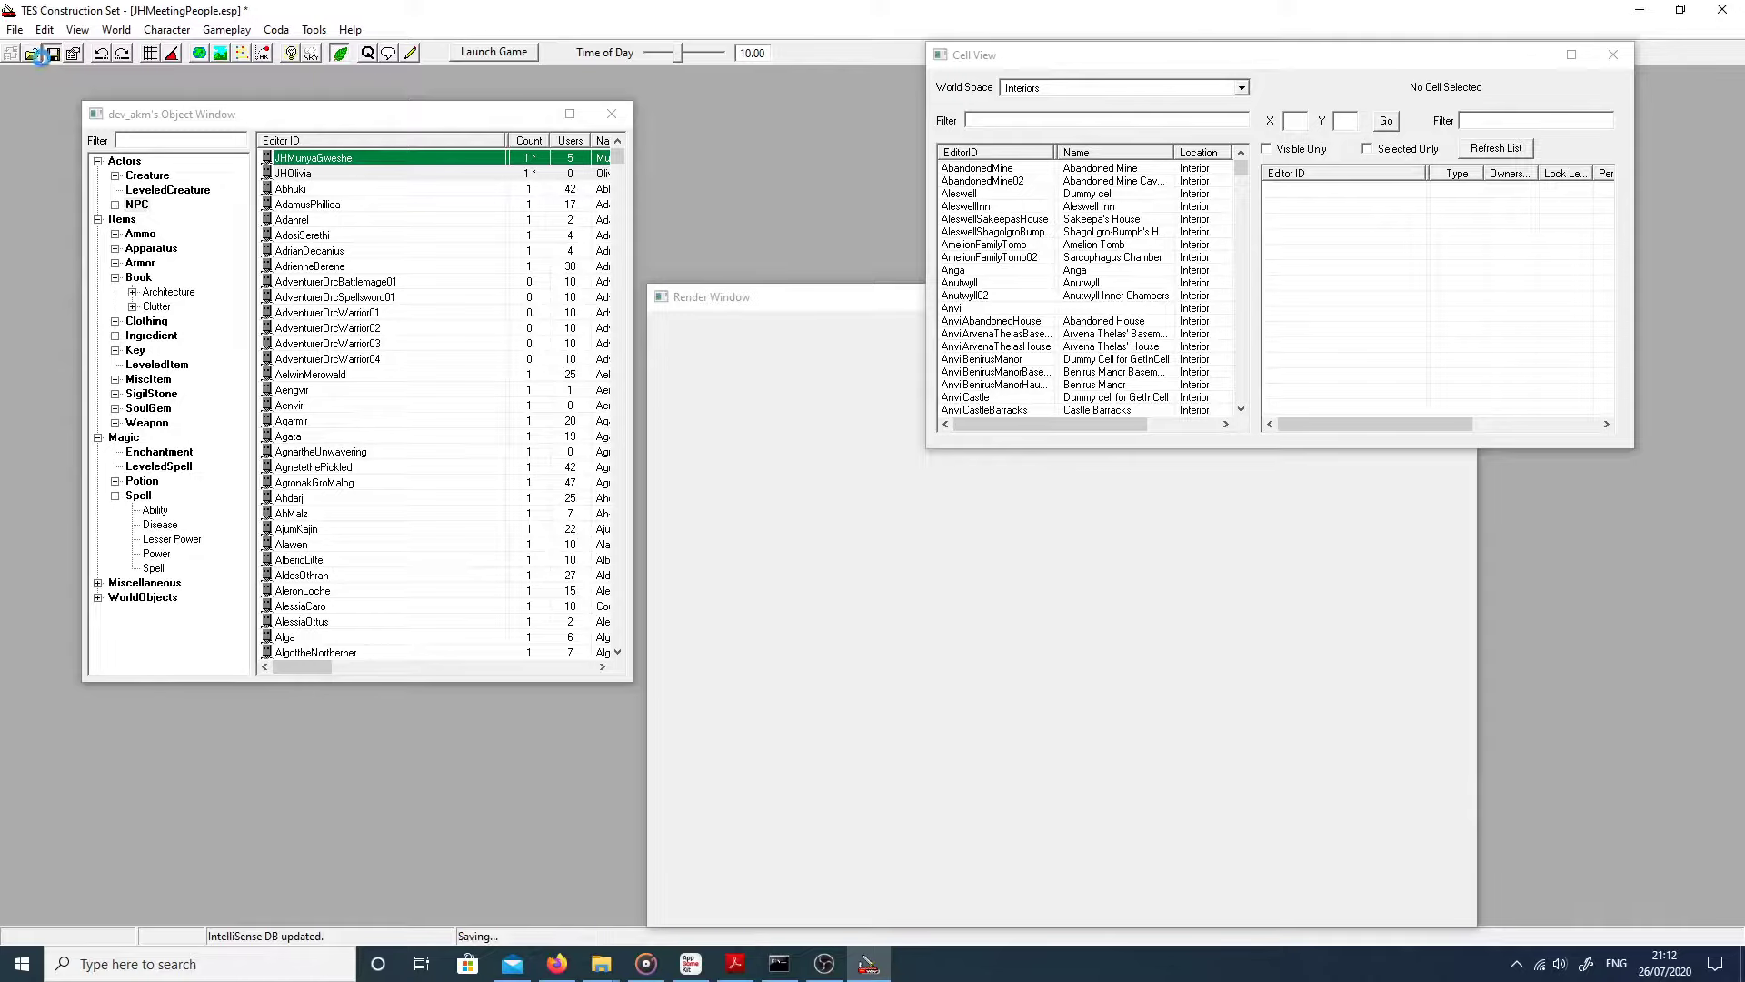
pyautogui.click(1641, 10)
pyautogui.click(1641, 10)
pyautogui.doubleClick(34, 600)
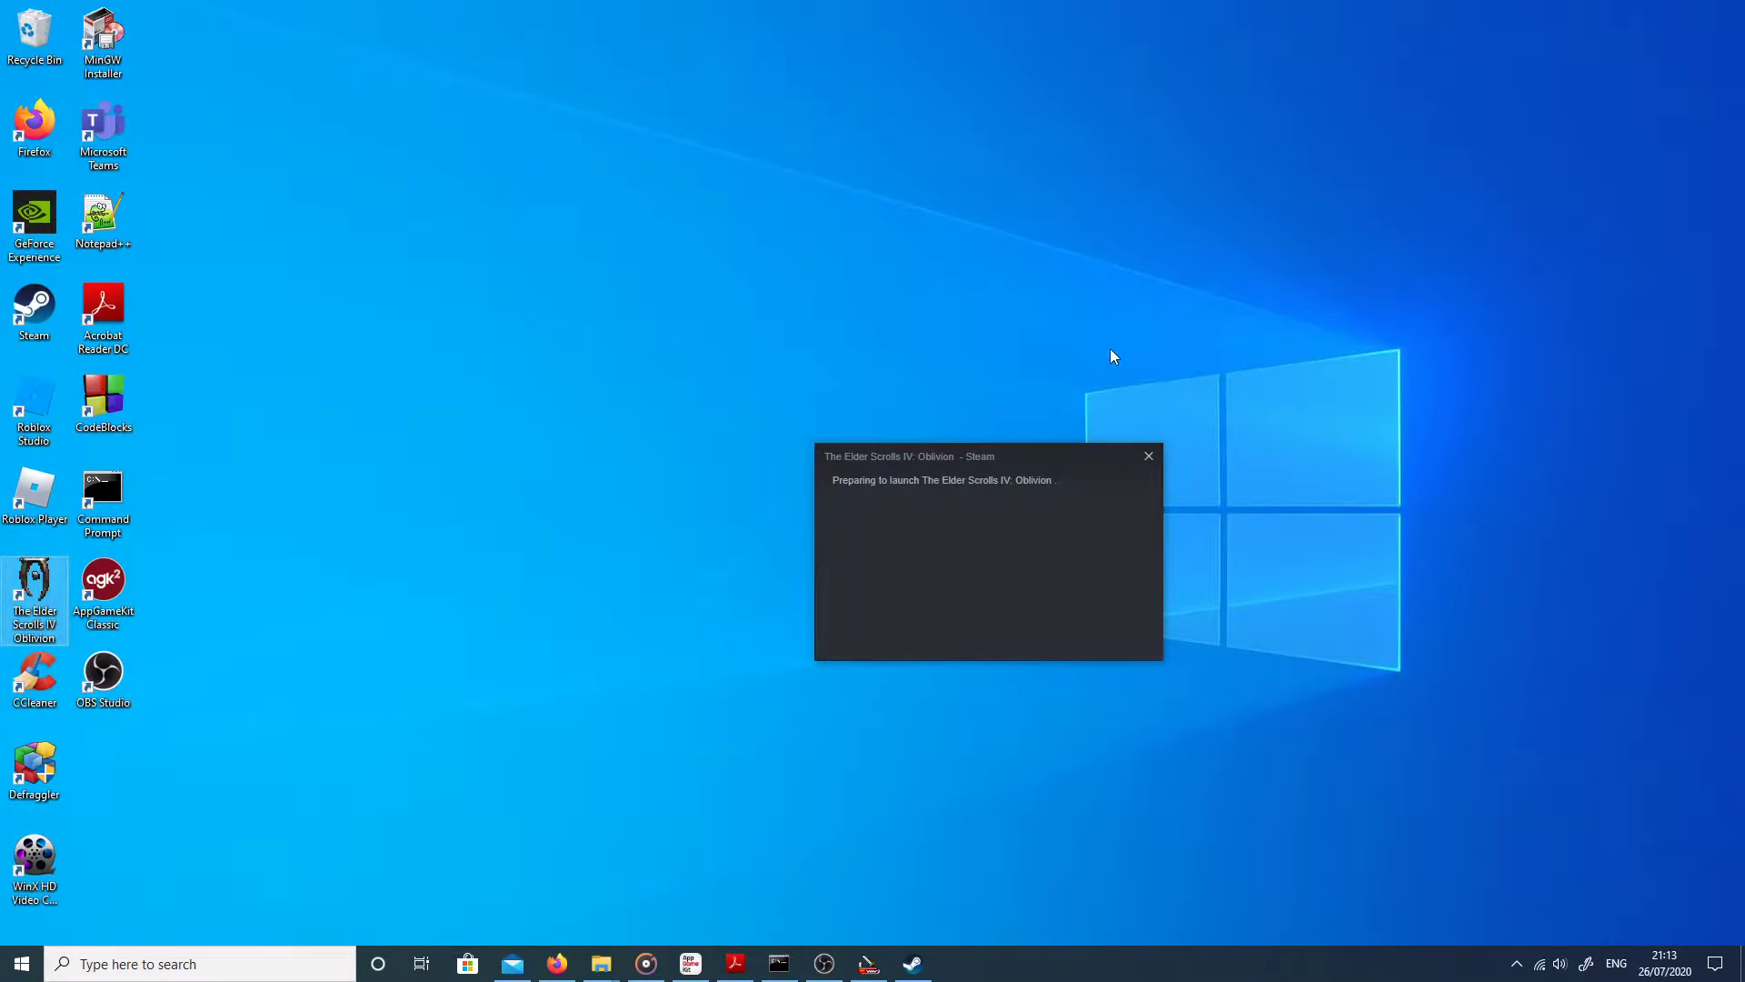
pyautogui.click(991, 369)
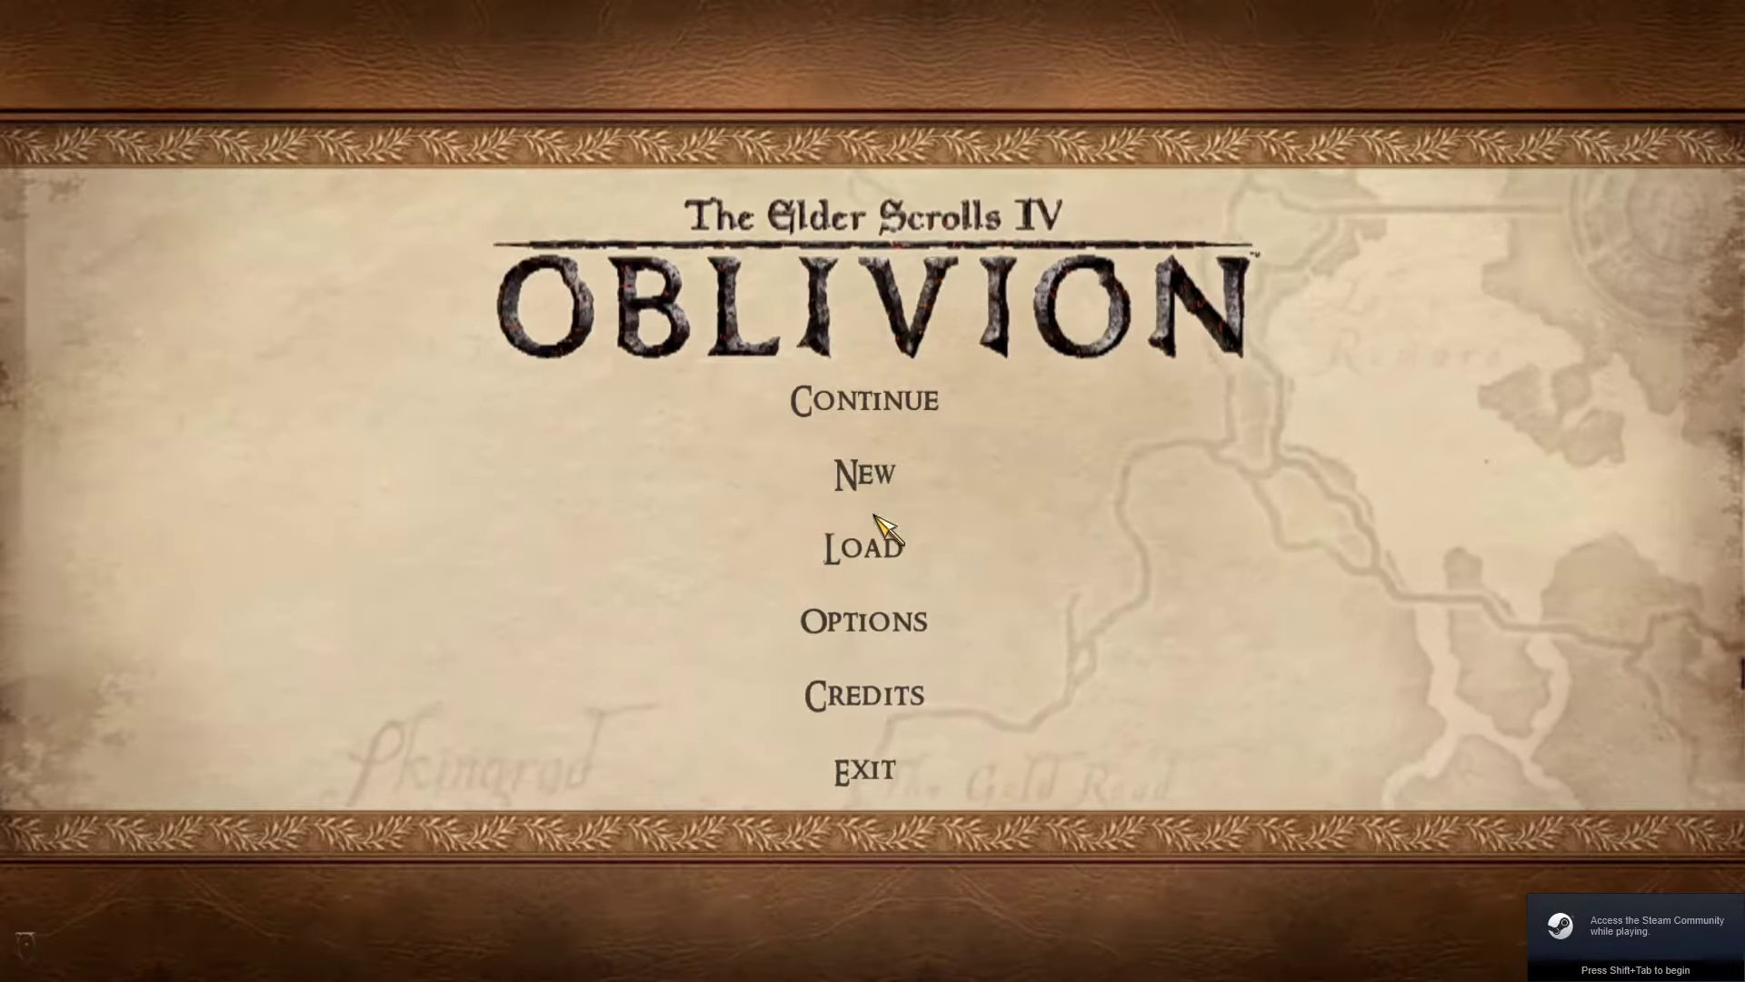
# Step: Load Save 7901 from the main menu's saved-game list
pyautogui.click(874, 534)
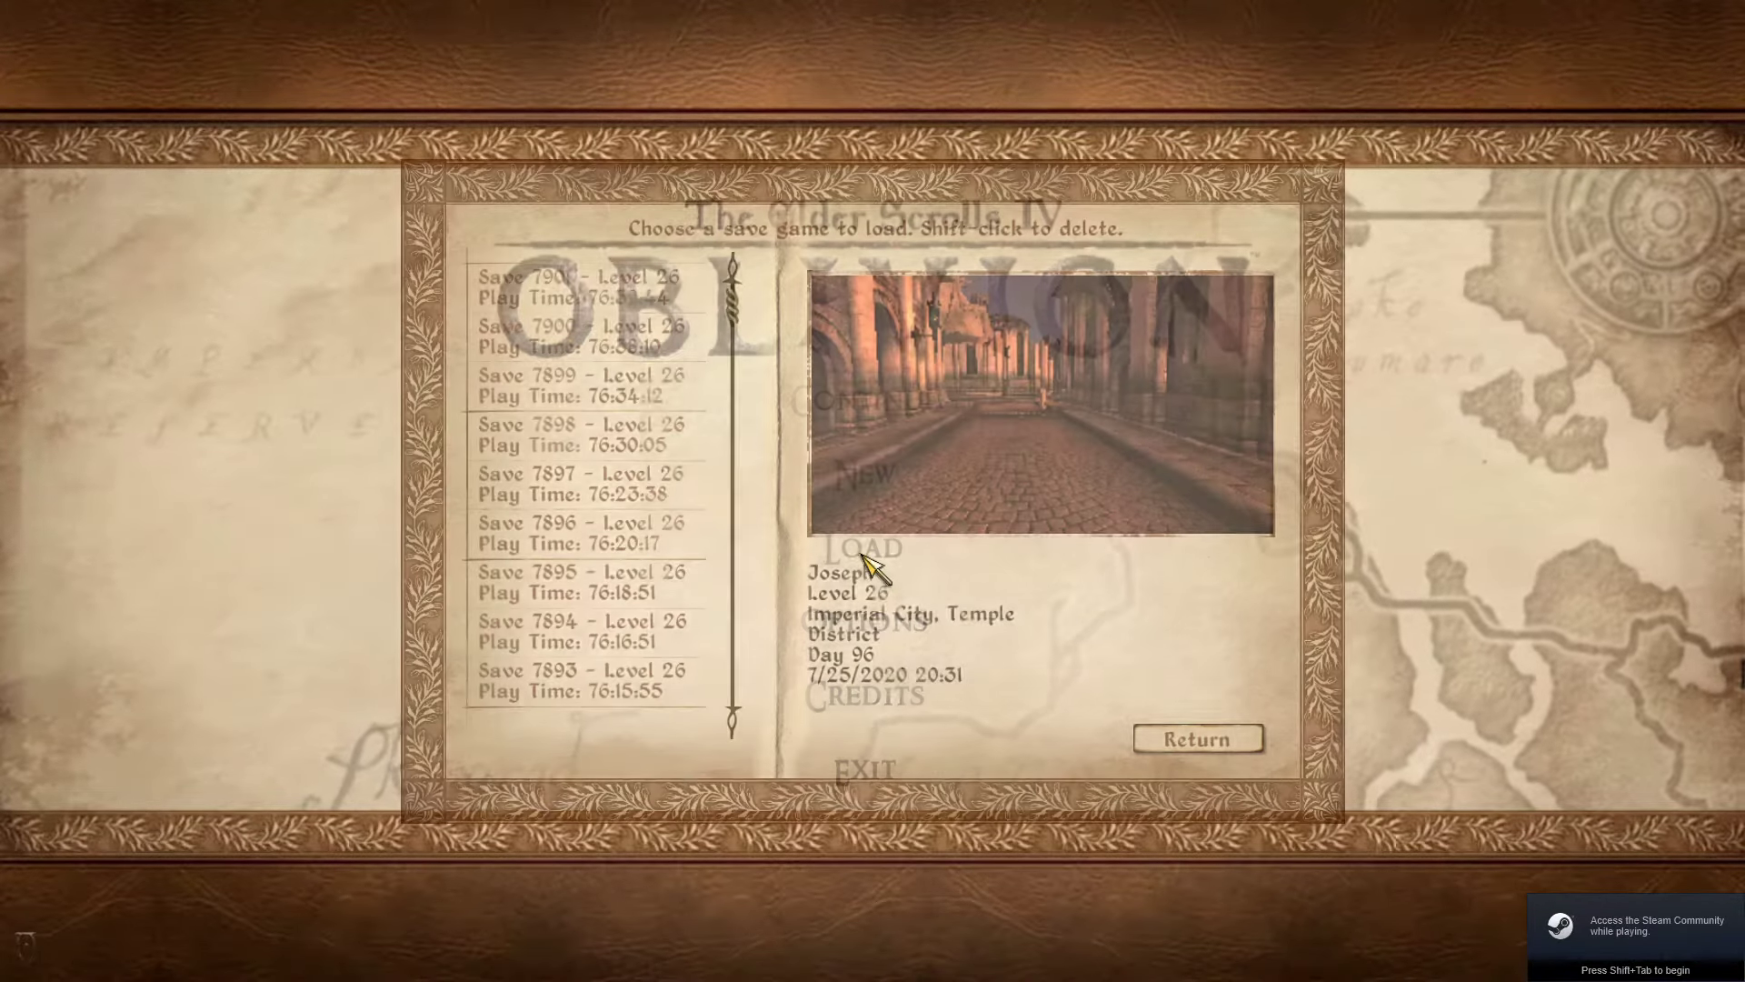
pyautogui.click(581, 286)
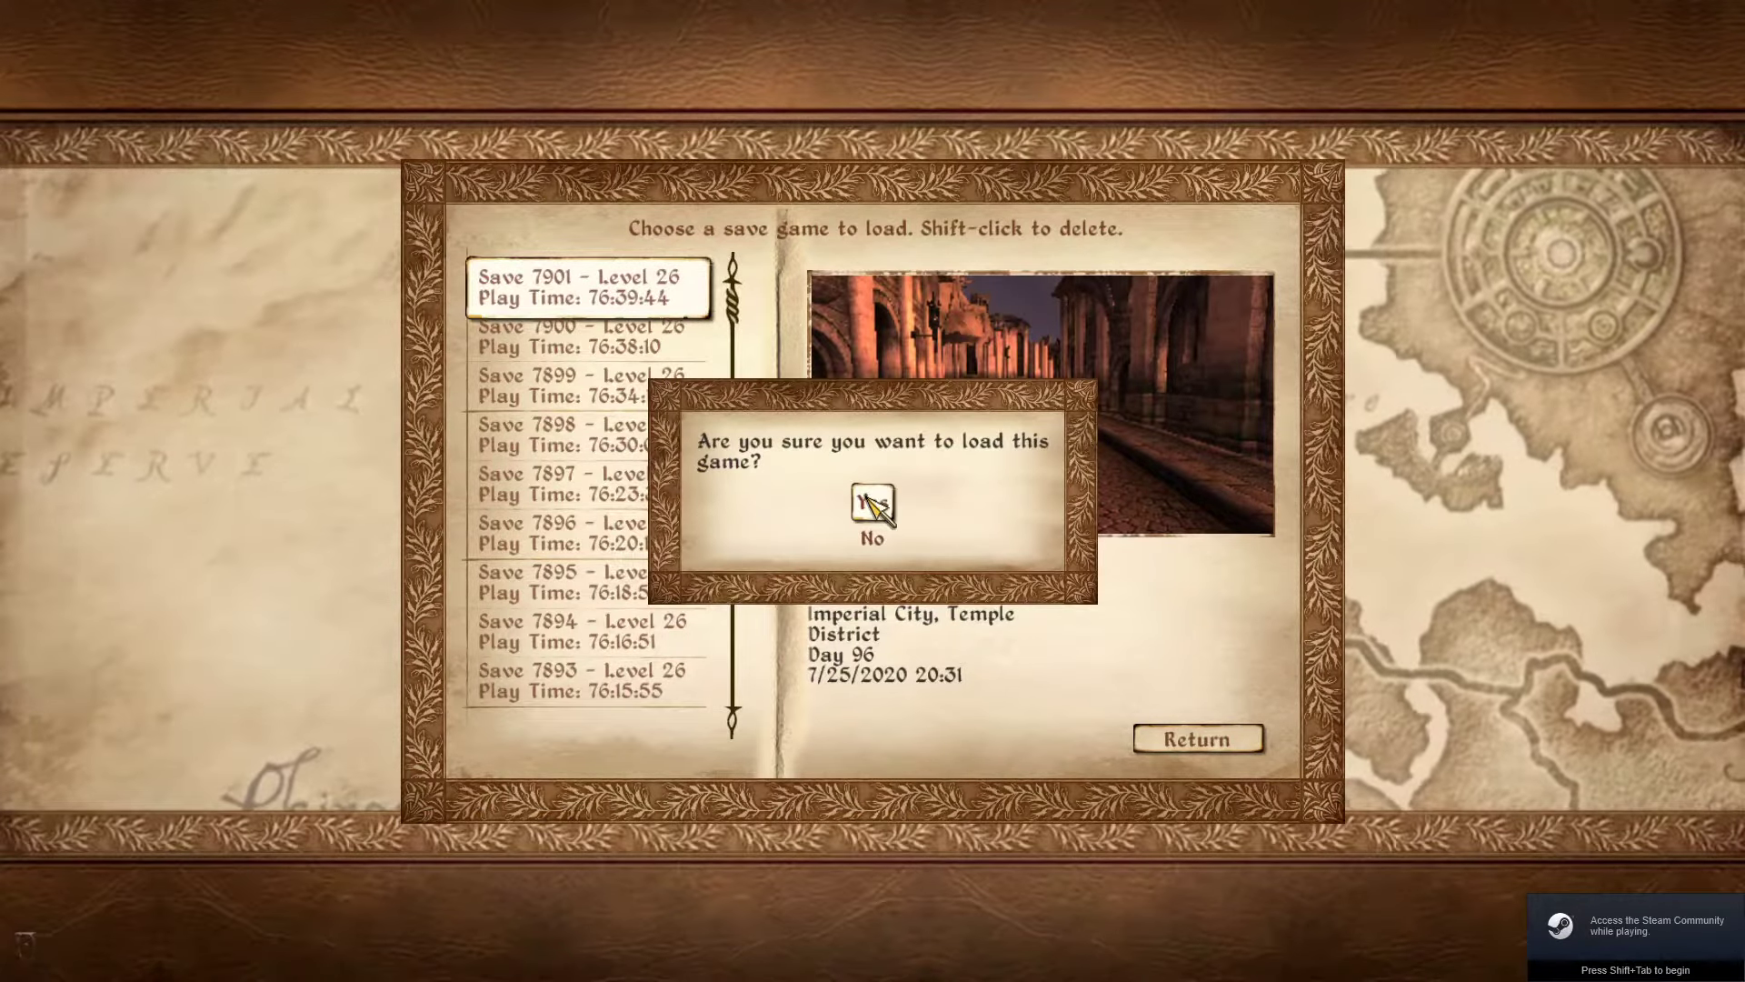
pyautogui.click(865, 490)
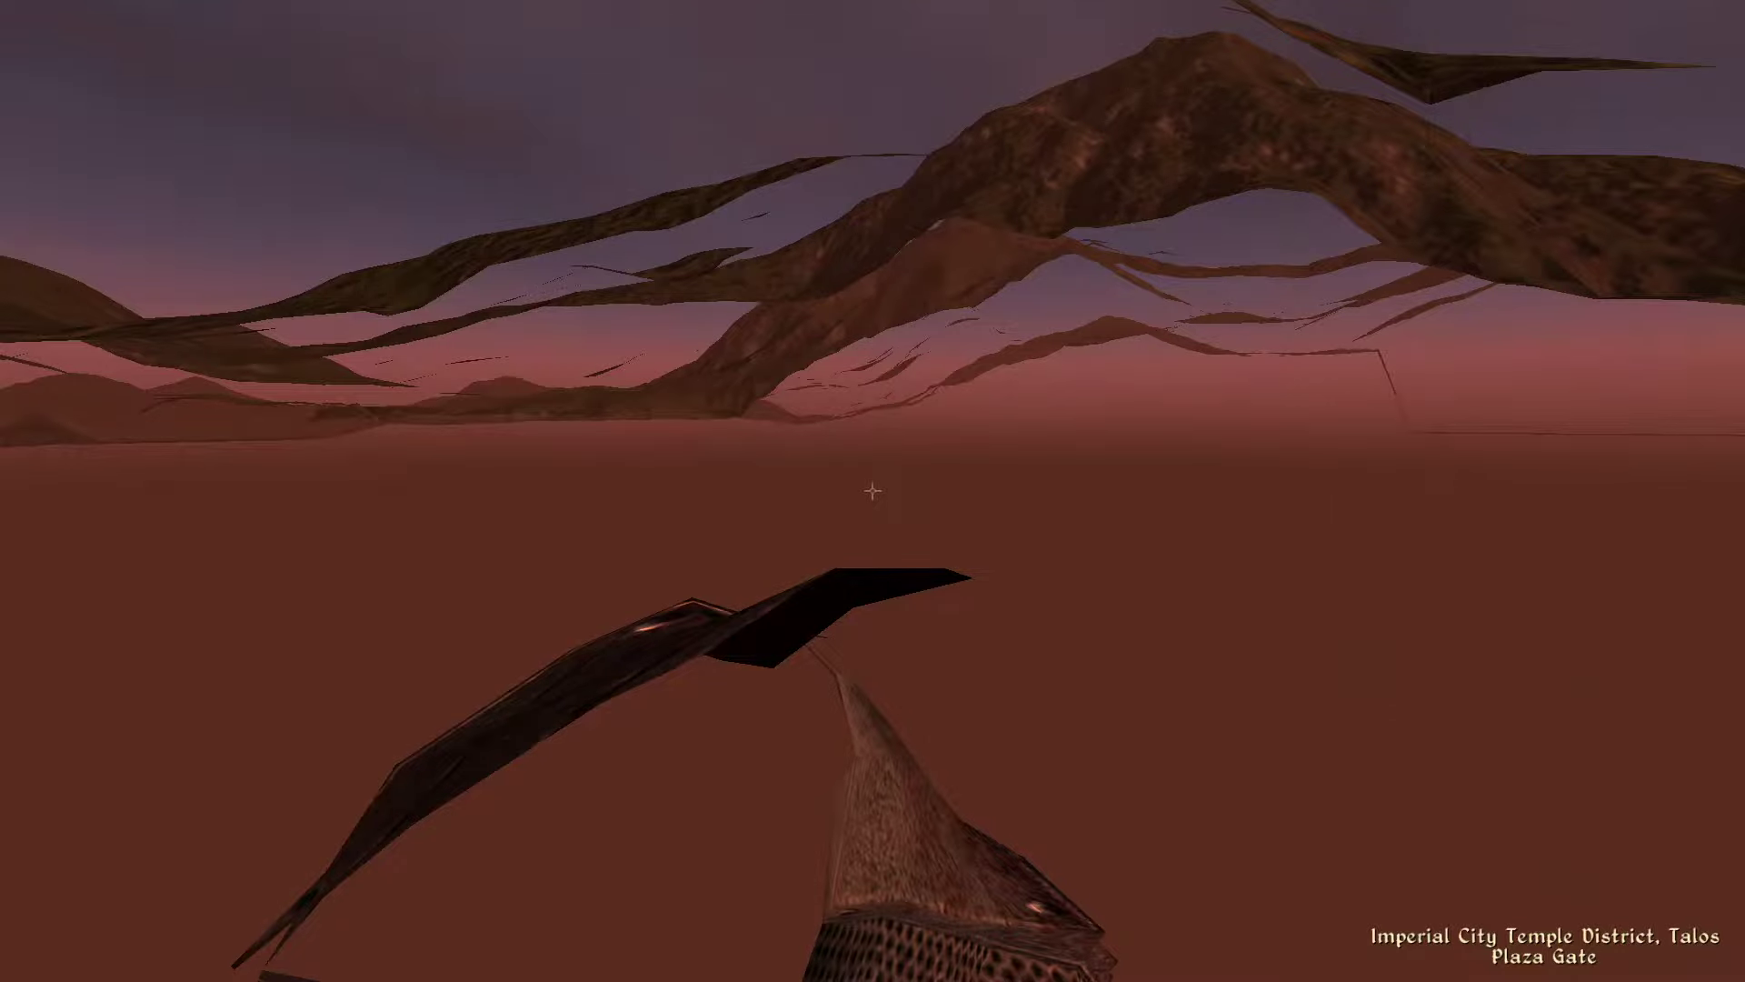
# Step: Fast travel to Imperial City Waterfront from the world map
pyautogui.press('Tab')
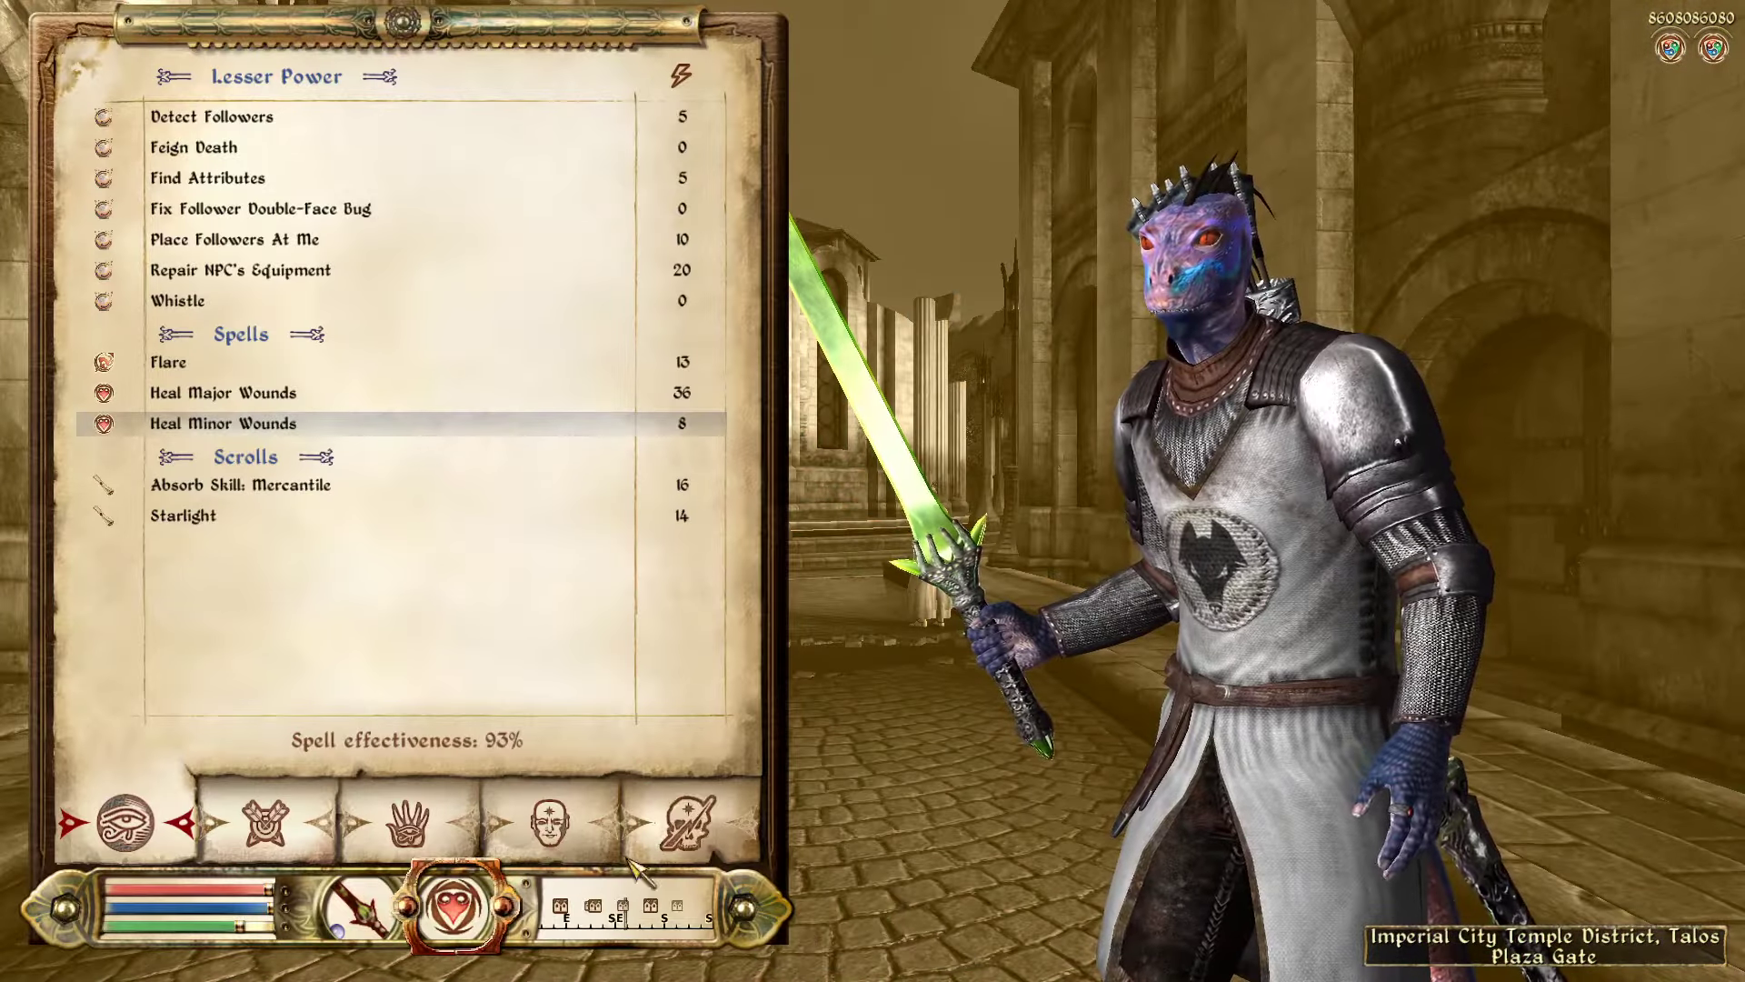
pyautogui.click(636, 873)
pyautogui.click(263, 822)
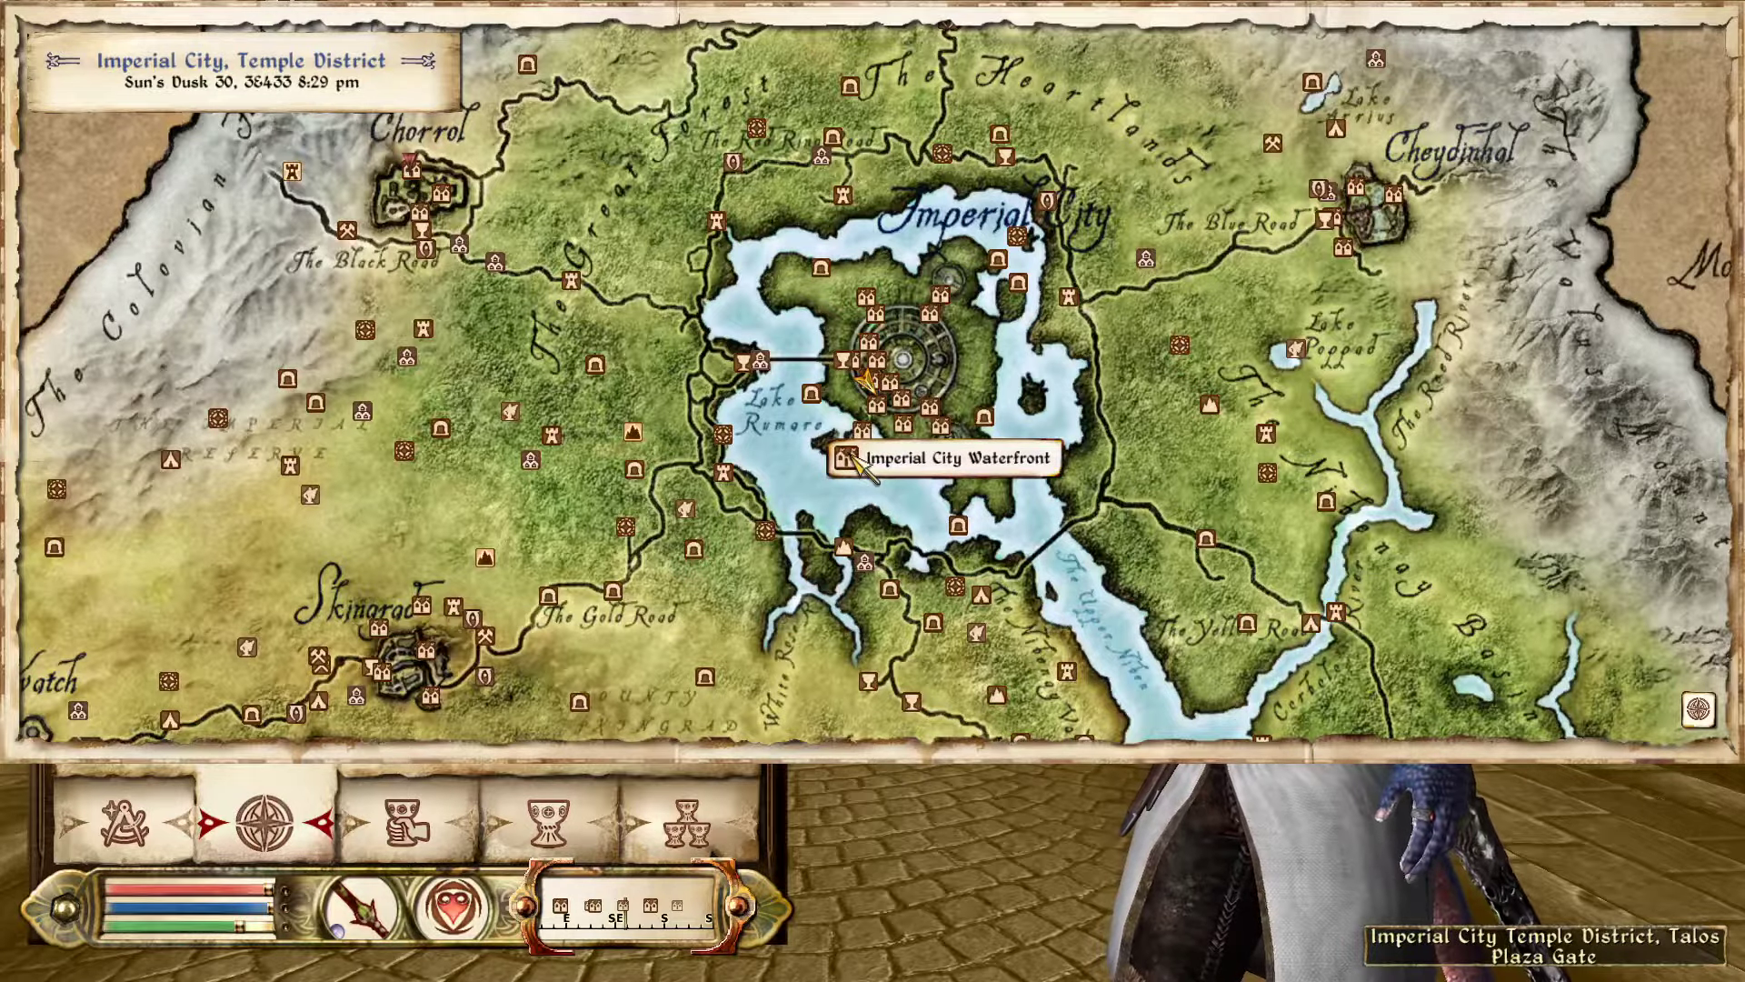
pyautogui.click(847, 459)
pyautogui.click(814, 543)
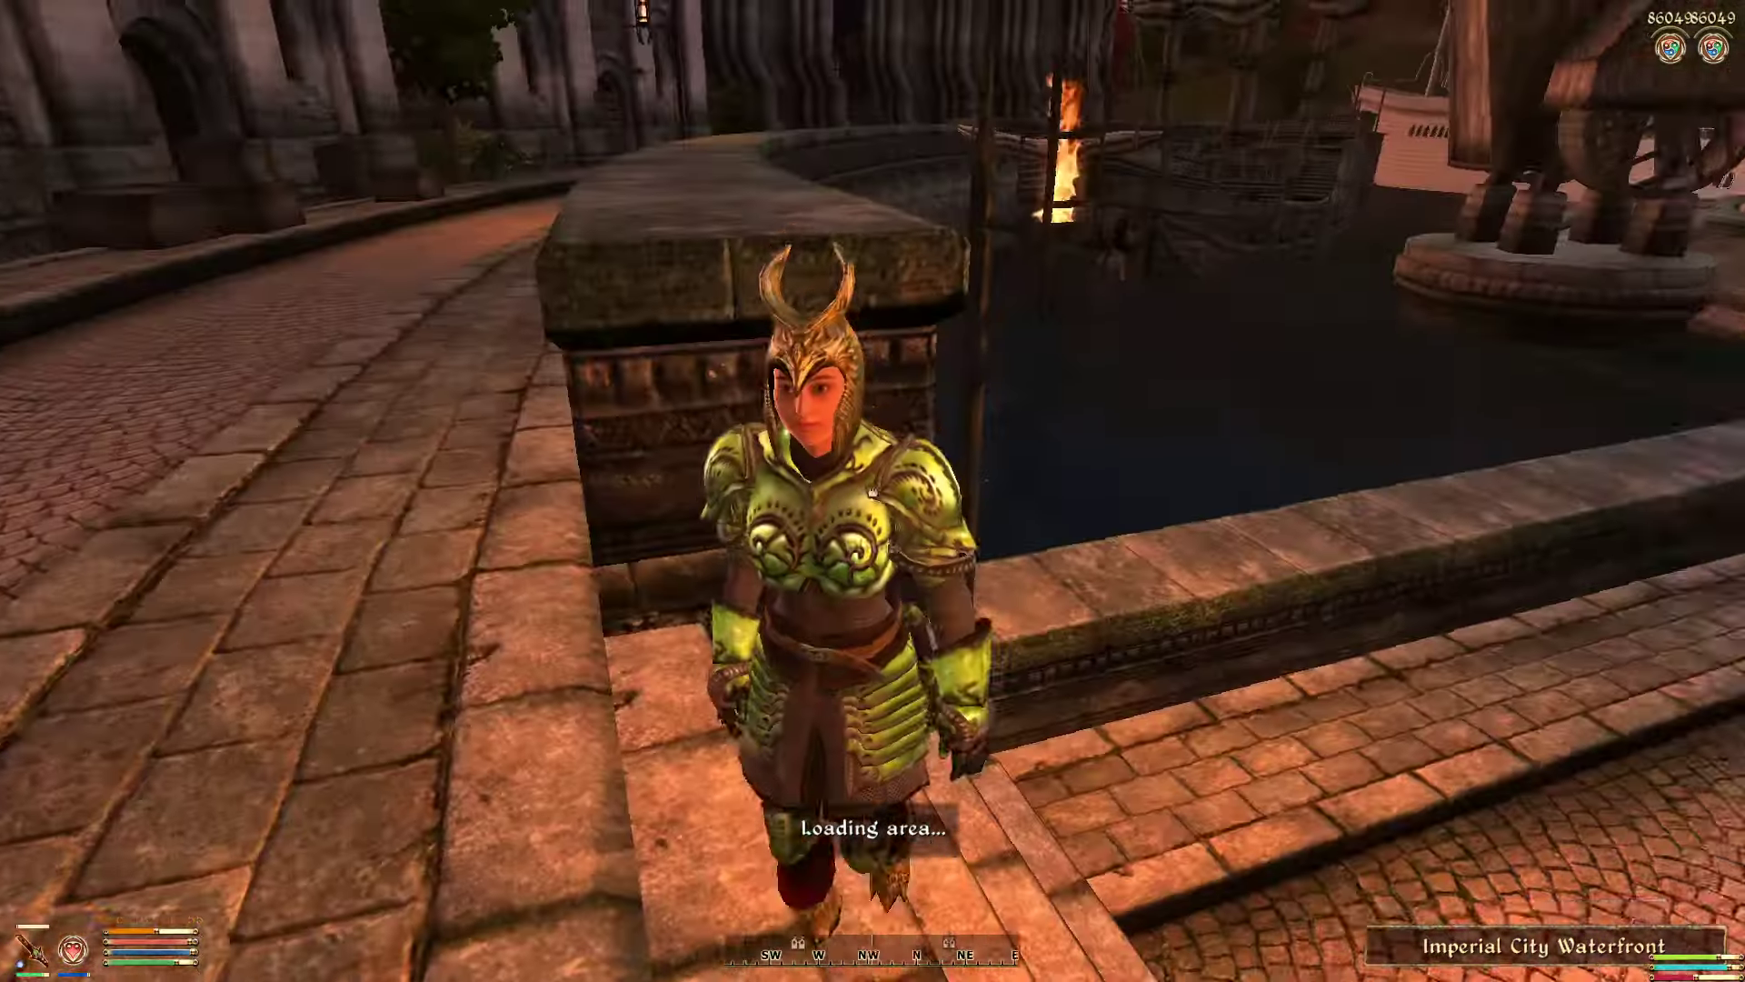
# Step: Back away down the street to check that Olivia follows
pyautogui.press('s')
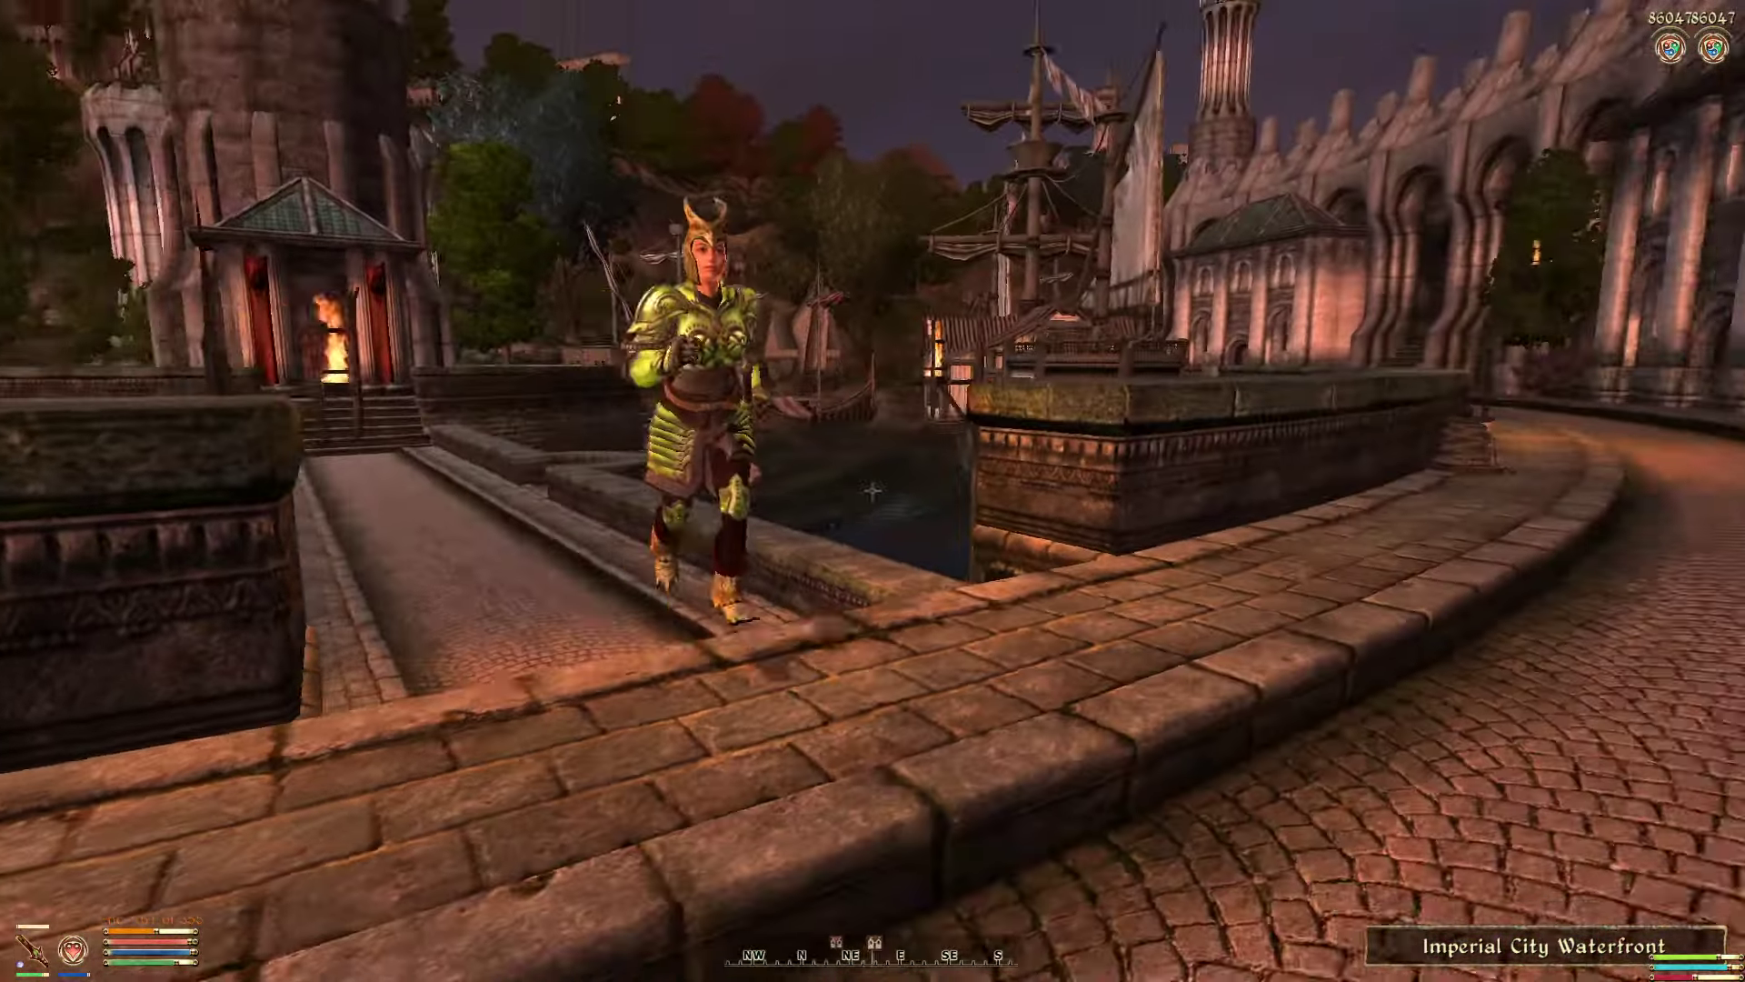
pyautogui.press('s')
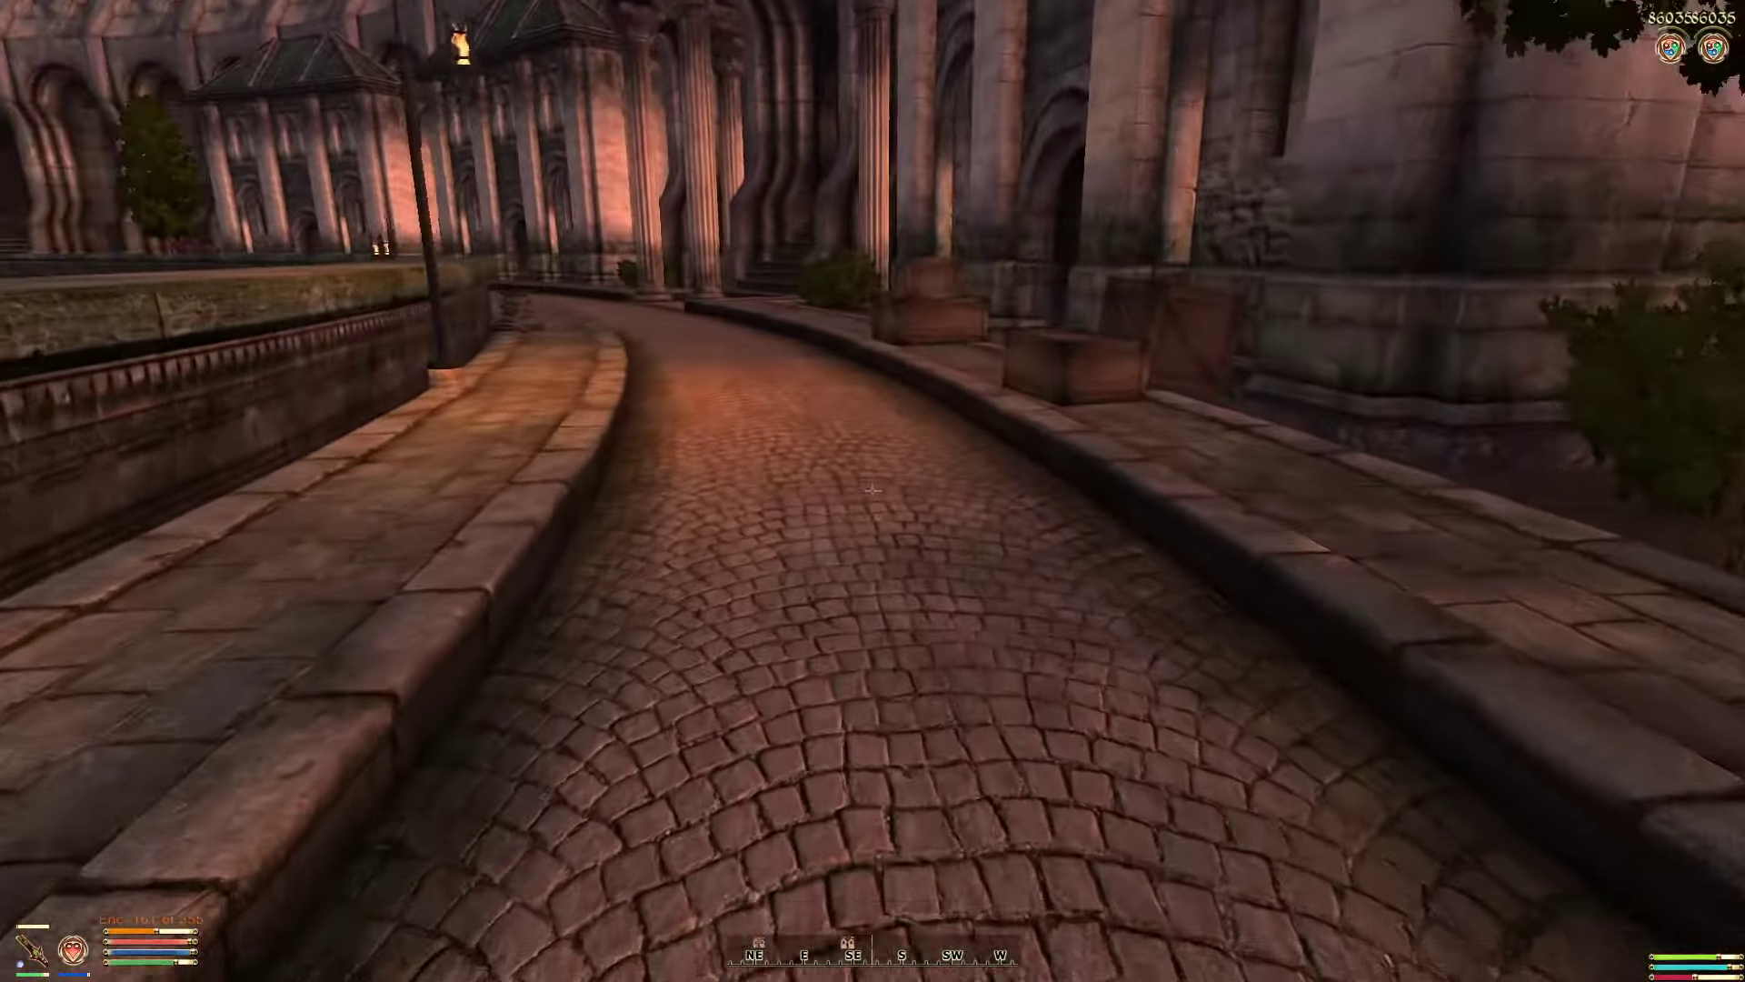
pyautogui.press('s')
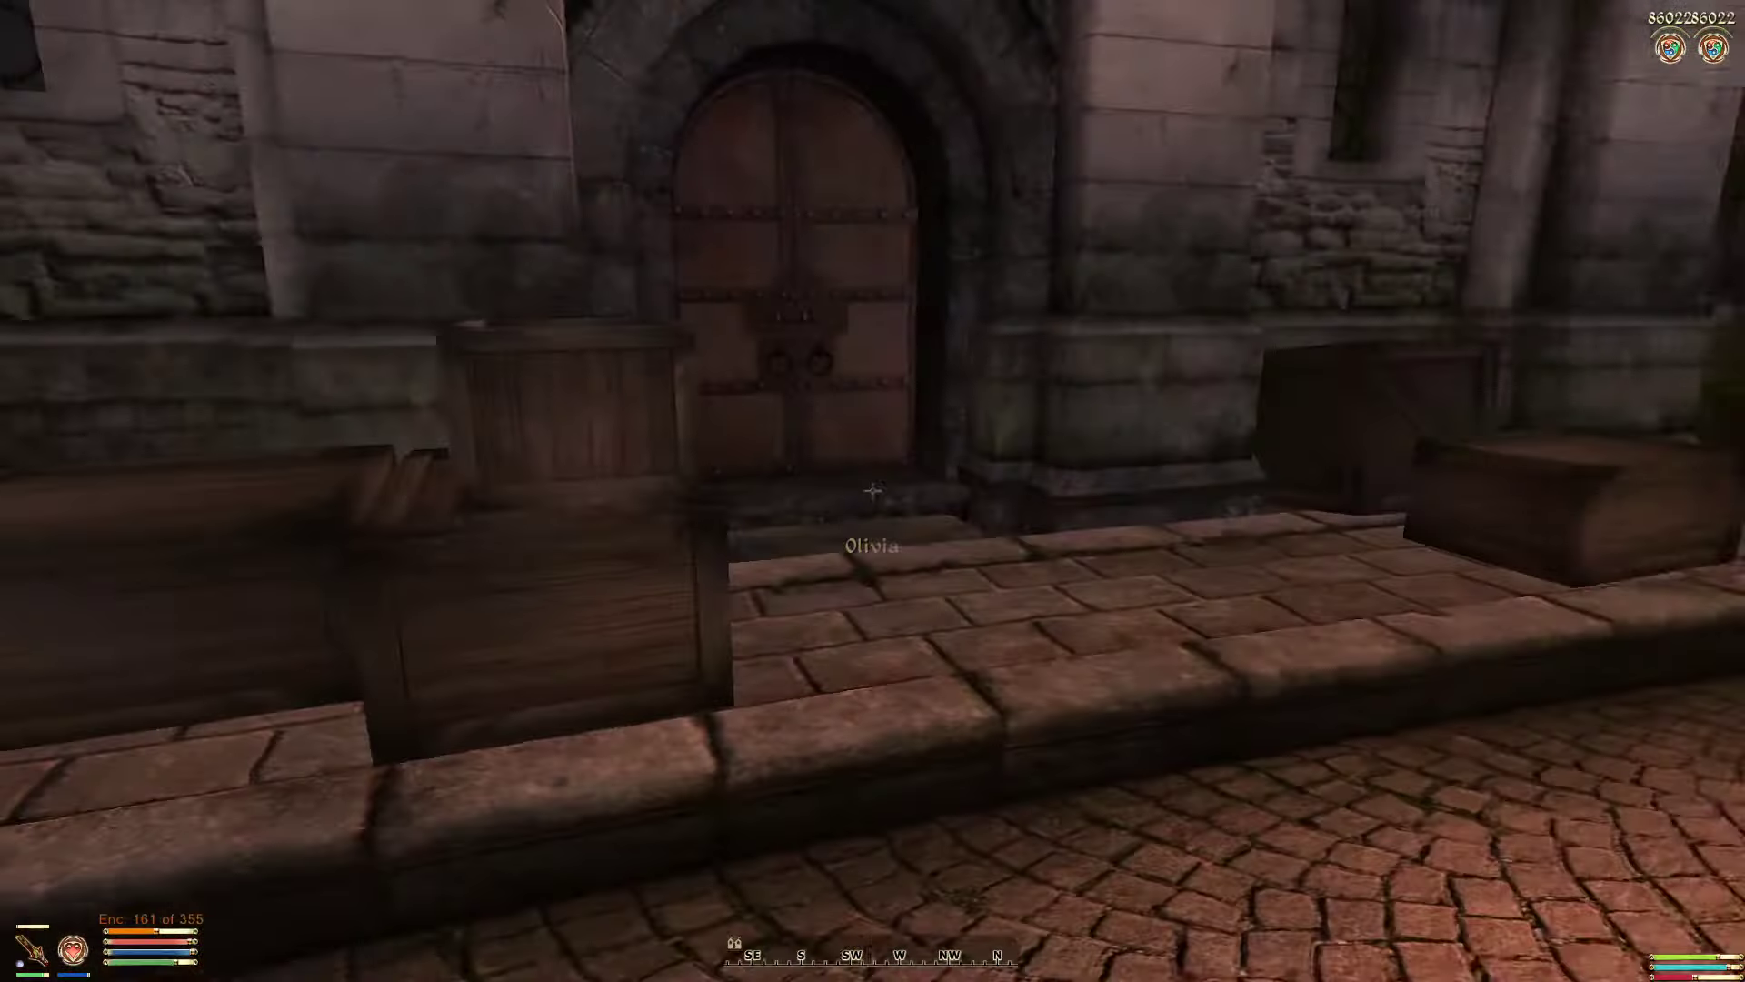
# Step: Quit Oblivion to the desktop from the pause menu
pyautogui.press('Escape')
pyautogui.click(909, 611)
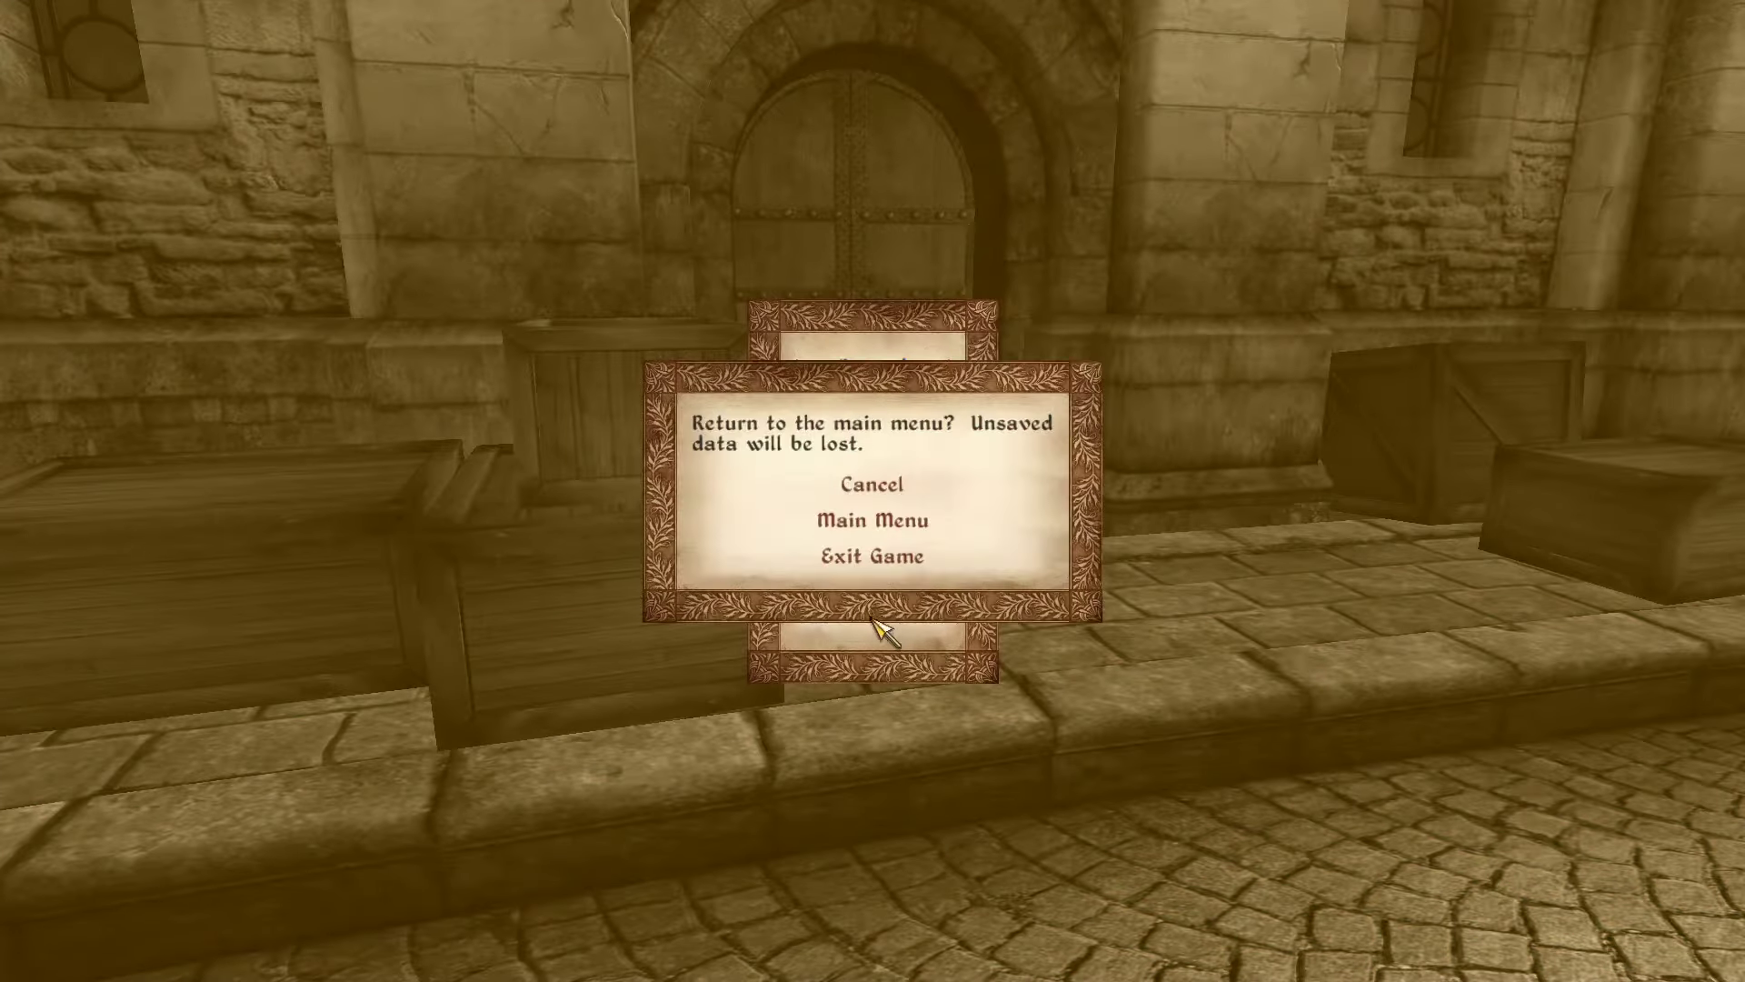
pyautogui.click(895, 664)
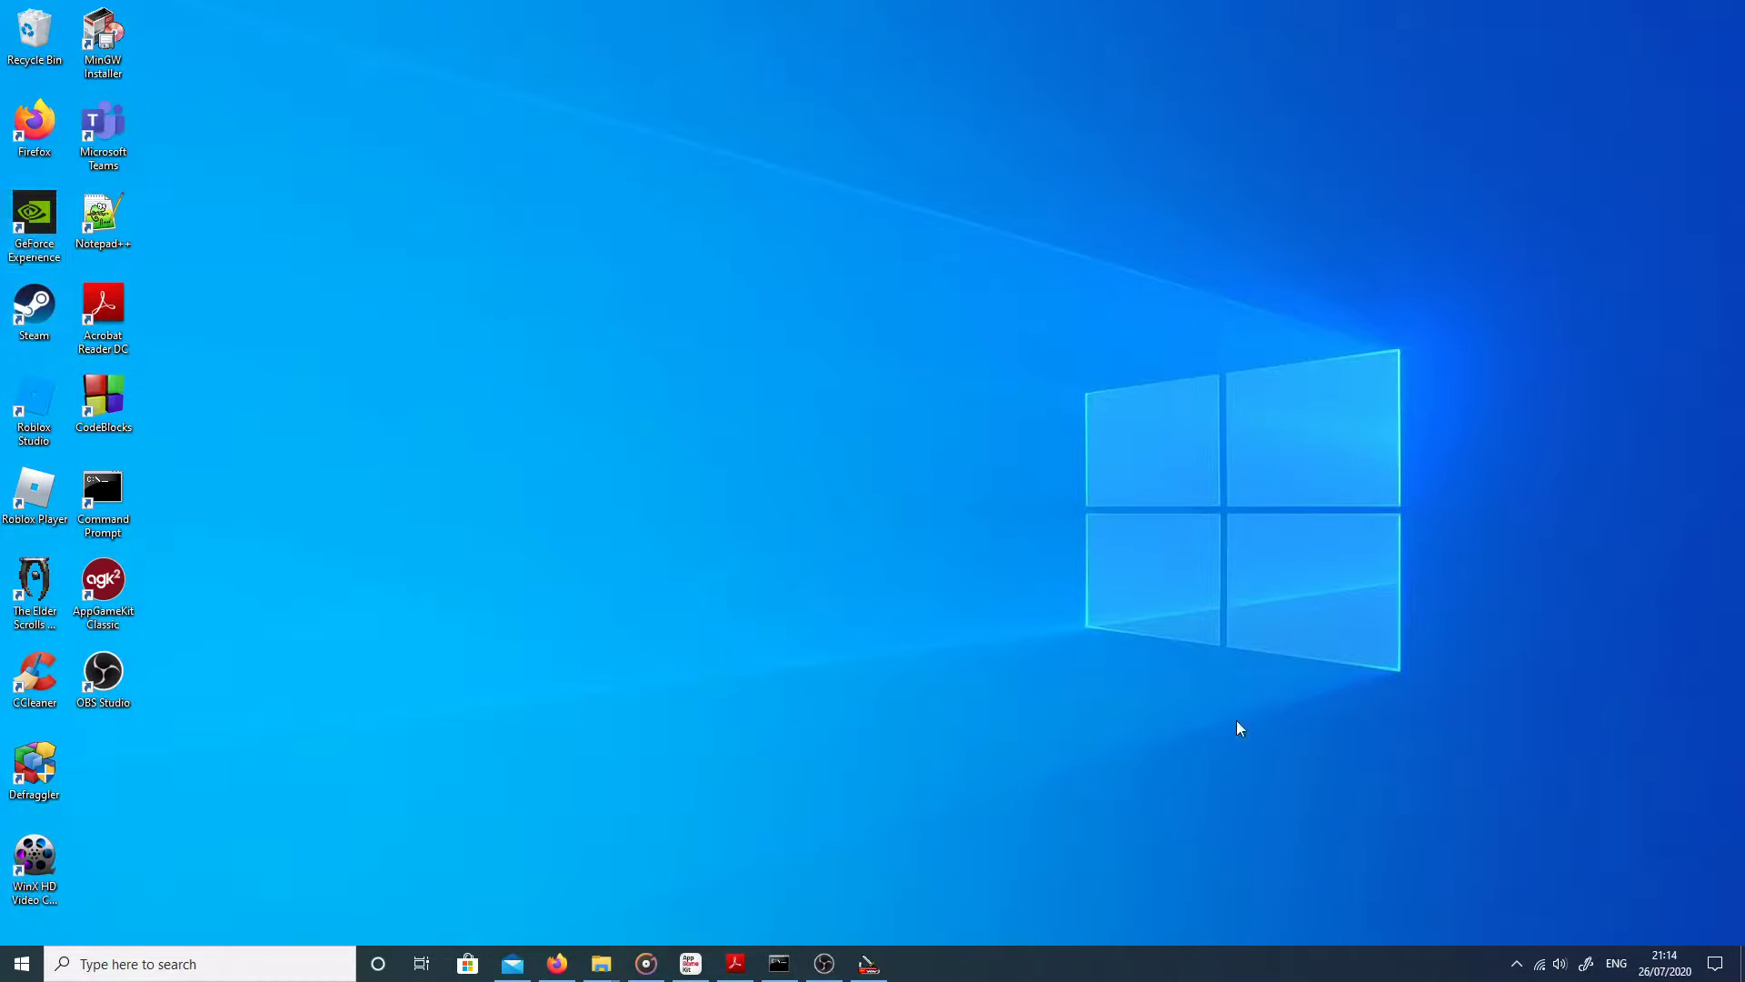
# Step: Restore the Construction Set and open Character > Quests... to edit JHMeetingPeopleQuest
pyautogui.click(859, 969)
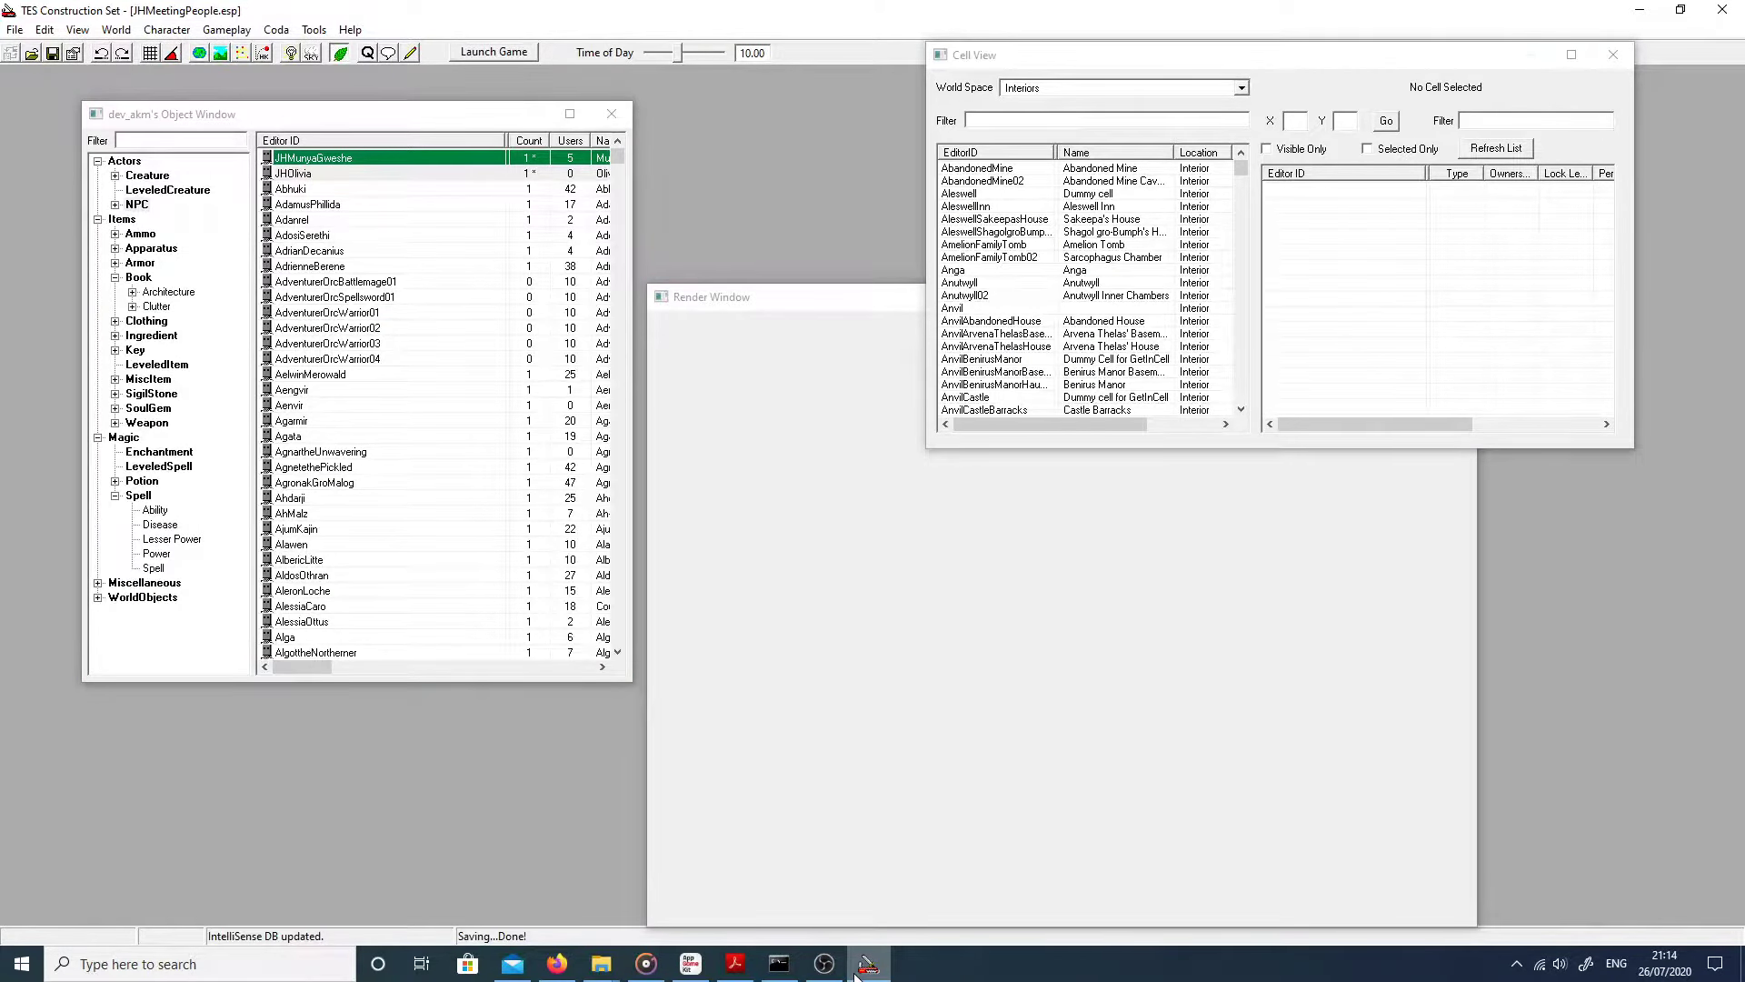
pyautogui.moveTo(864, 969)
pyautogui.click(223, 30)
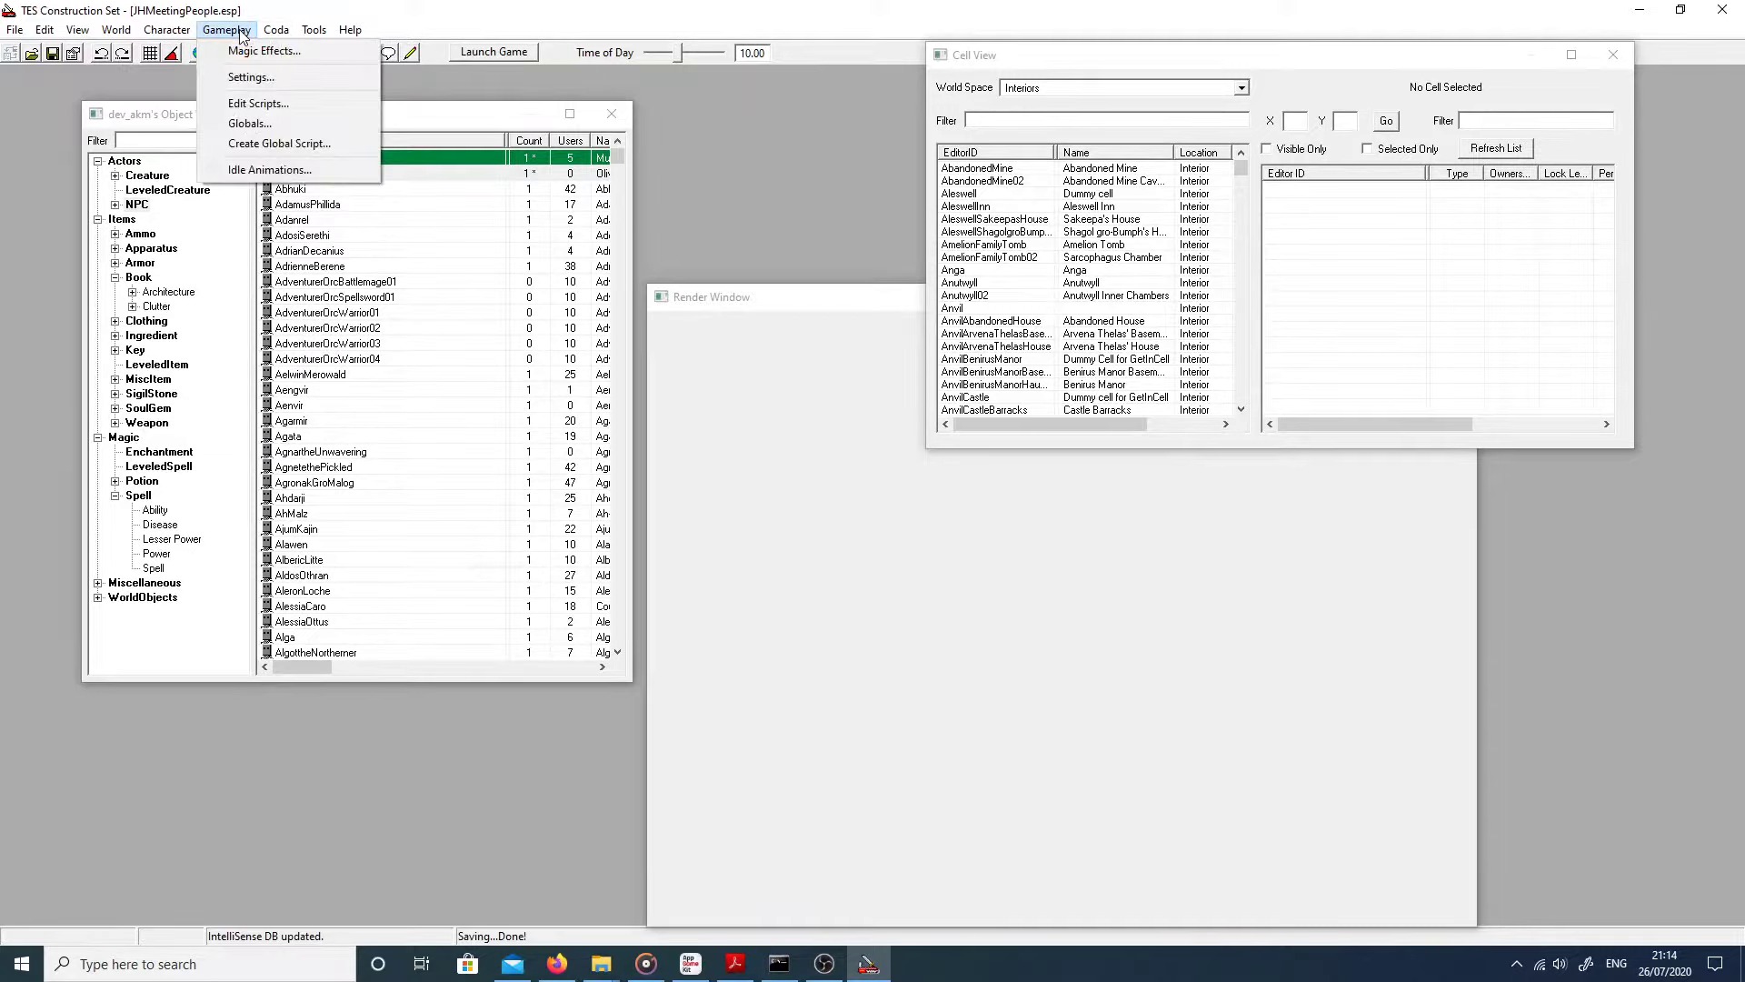
pyautogui.click(213, 32)
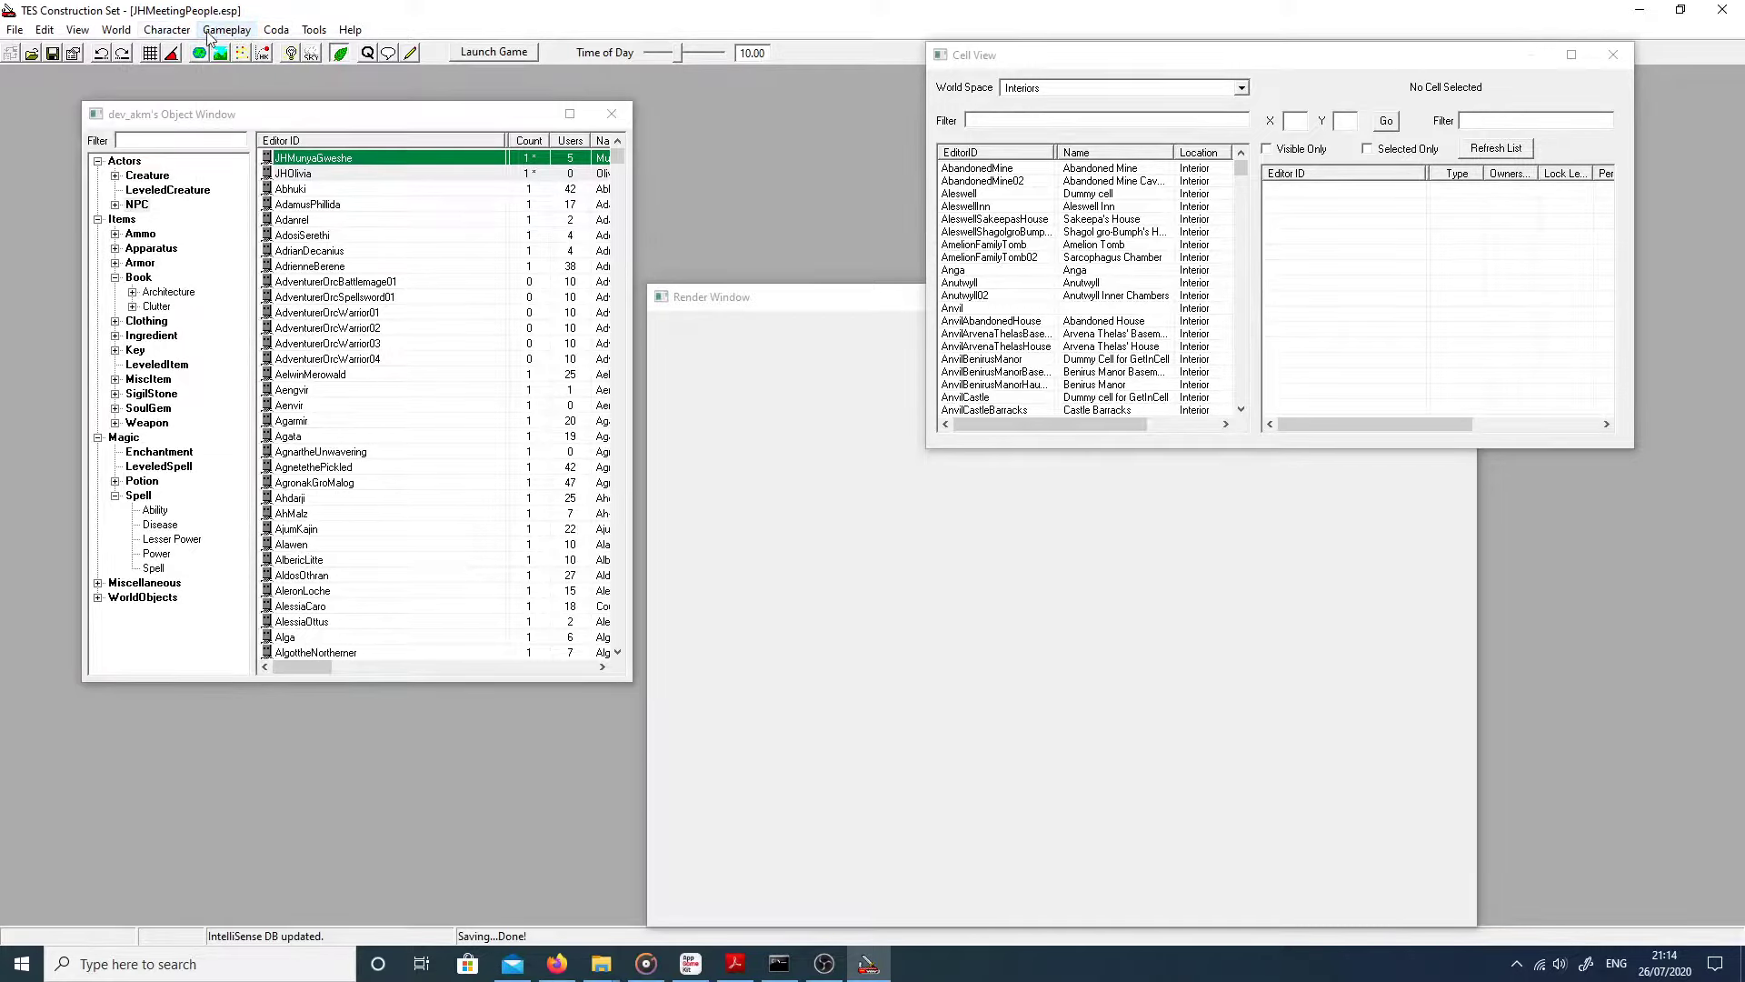
pyautogui.click(217, 32)
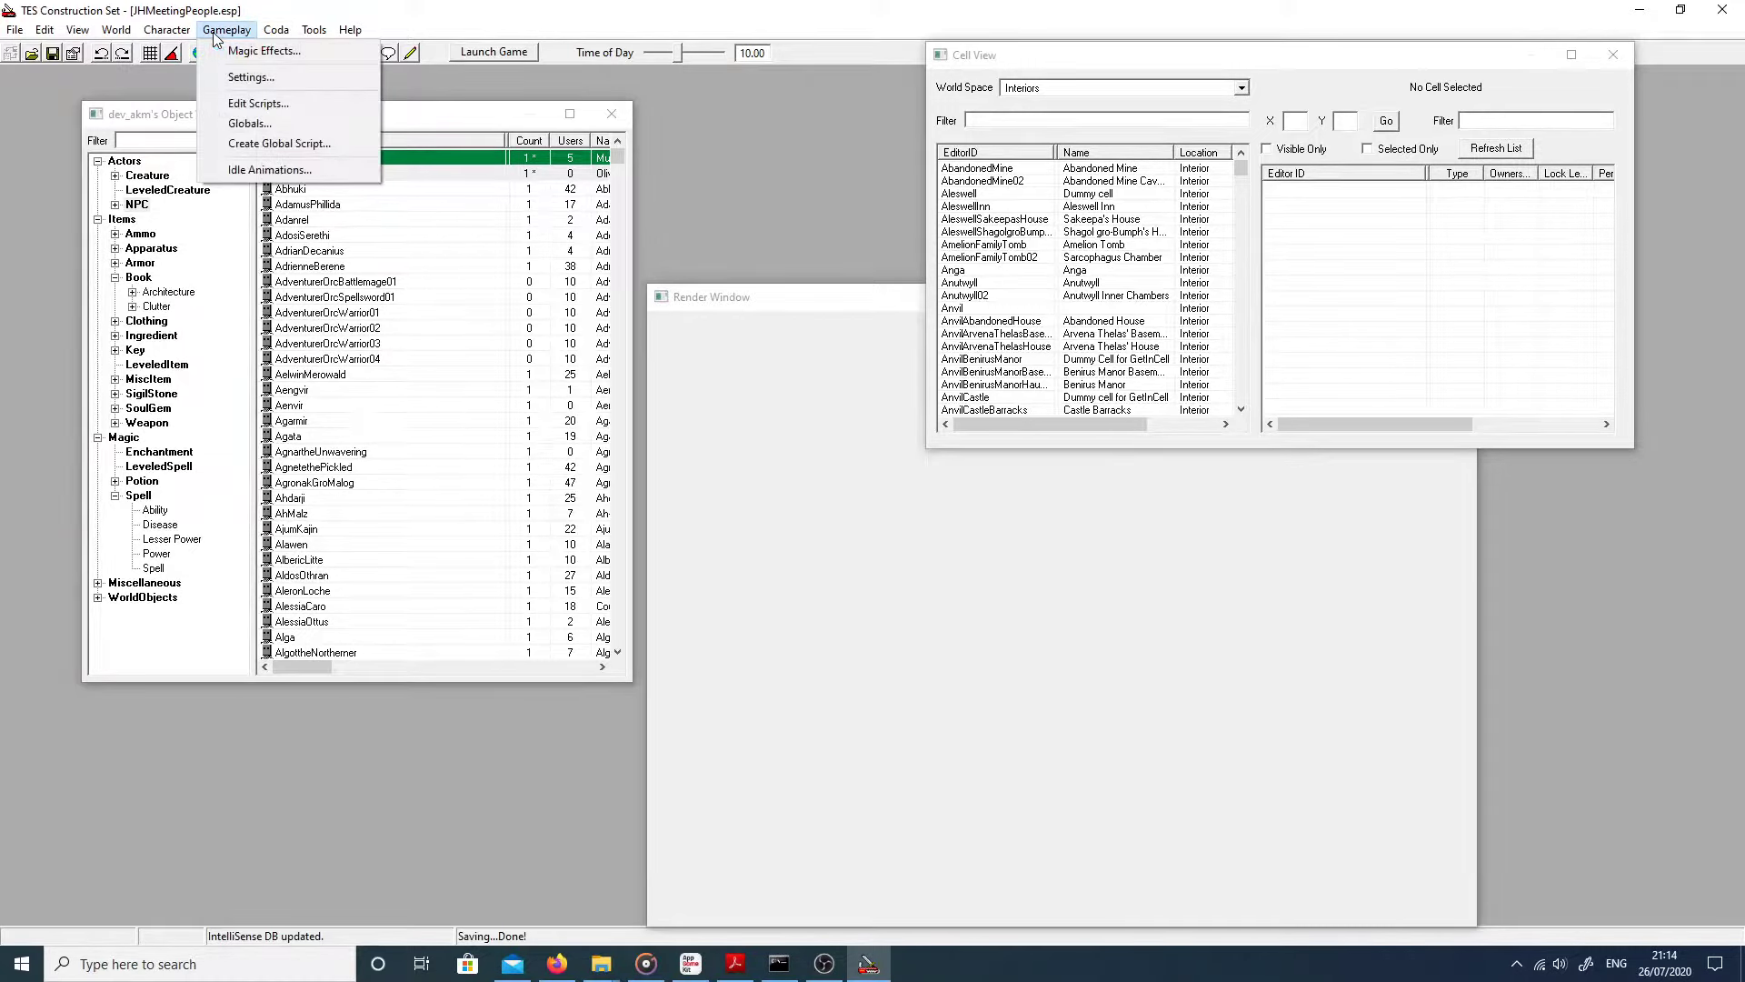
pyautogui.click(216, 35)
pyautogui.click(189, 31)
pyautogui.click(191, 32)
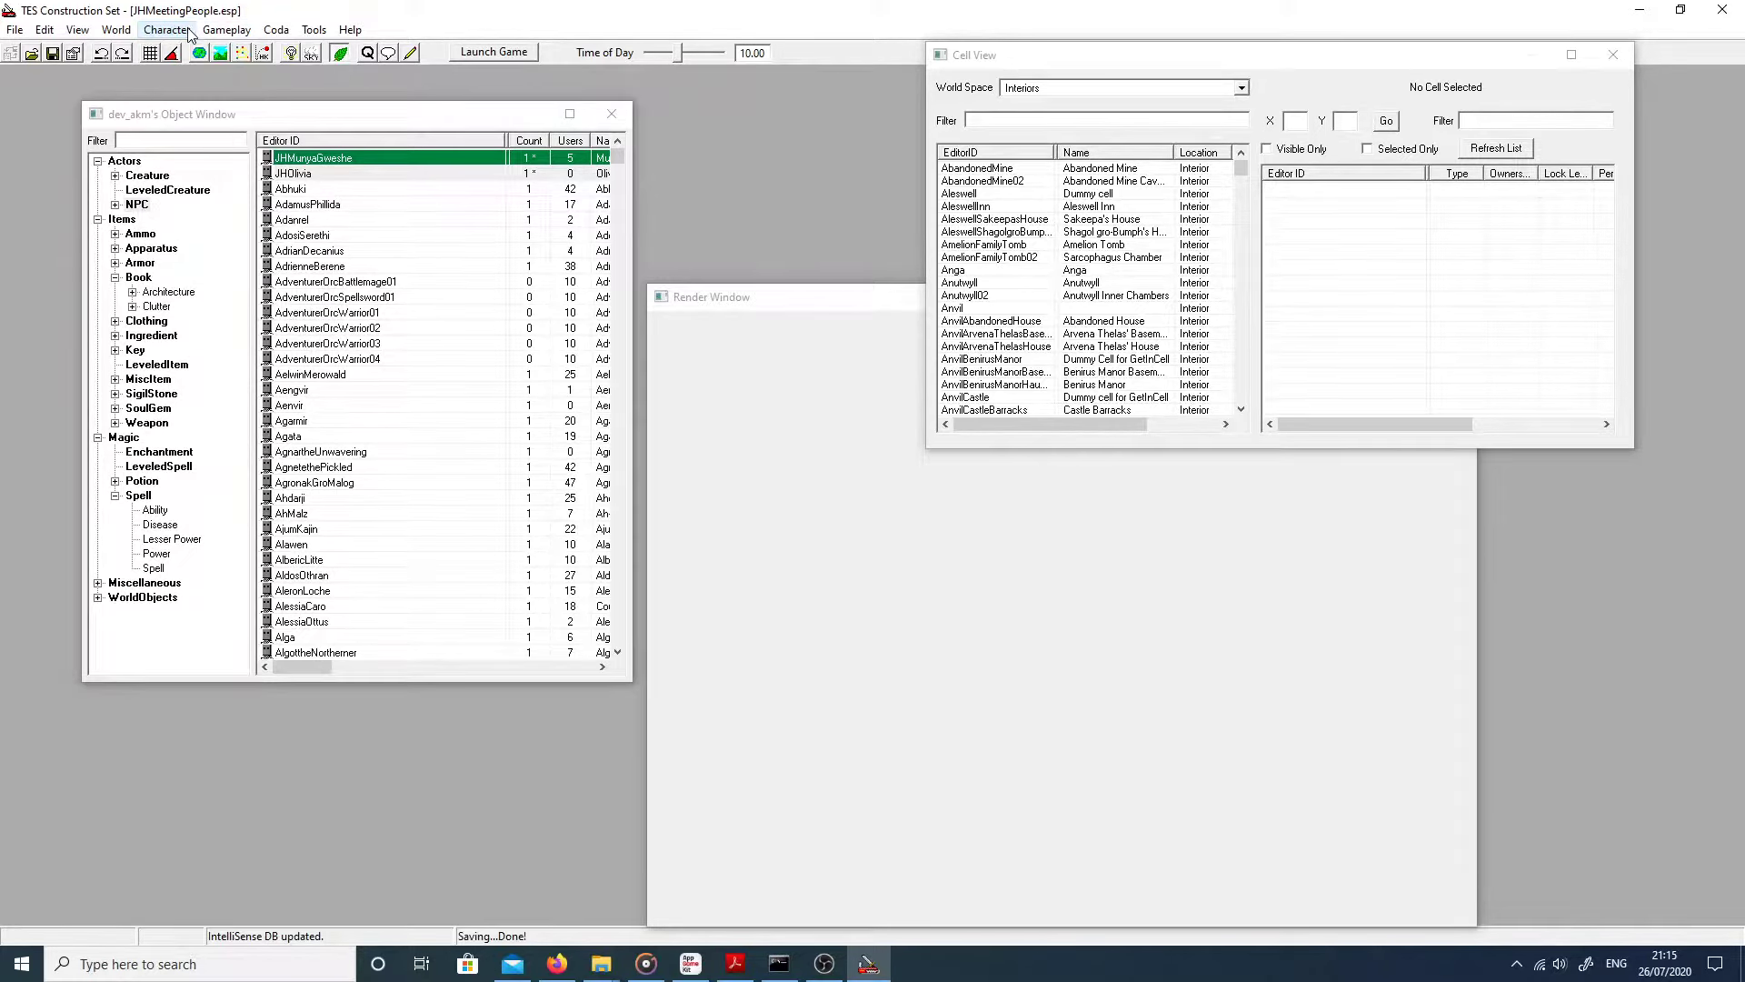
pyautogui.click(190, 32)
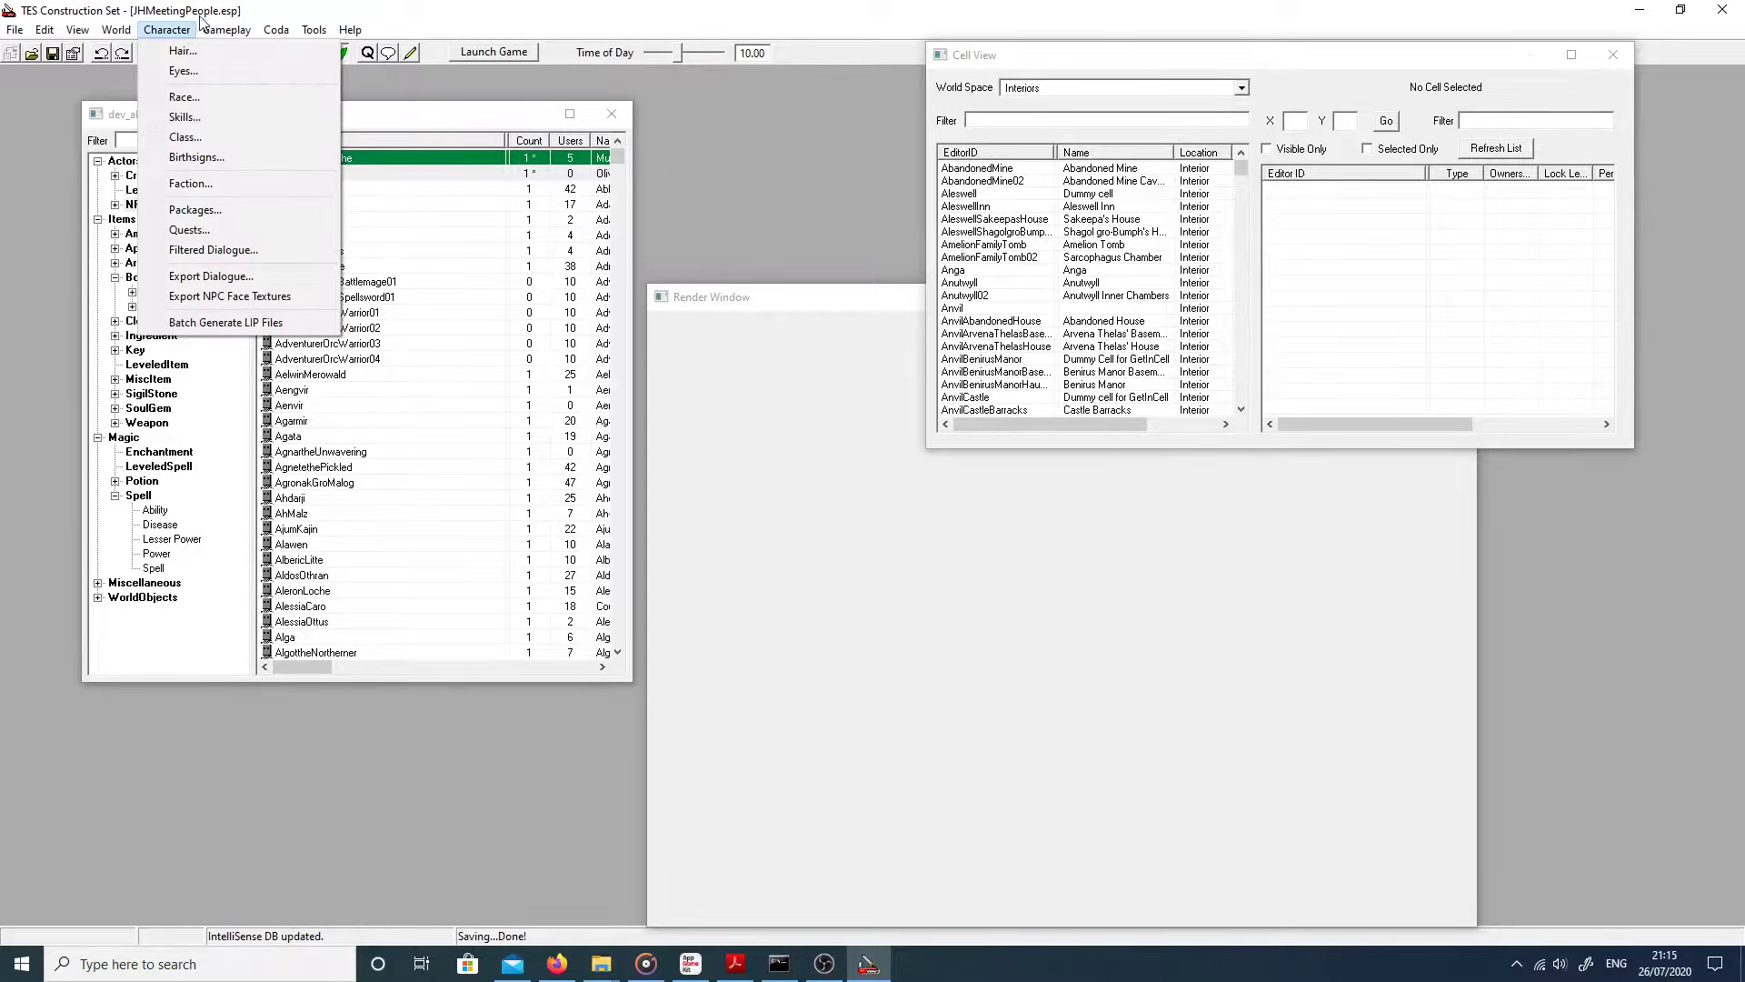
pyautogui.click(198, 231)
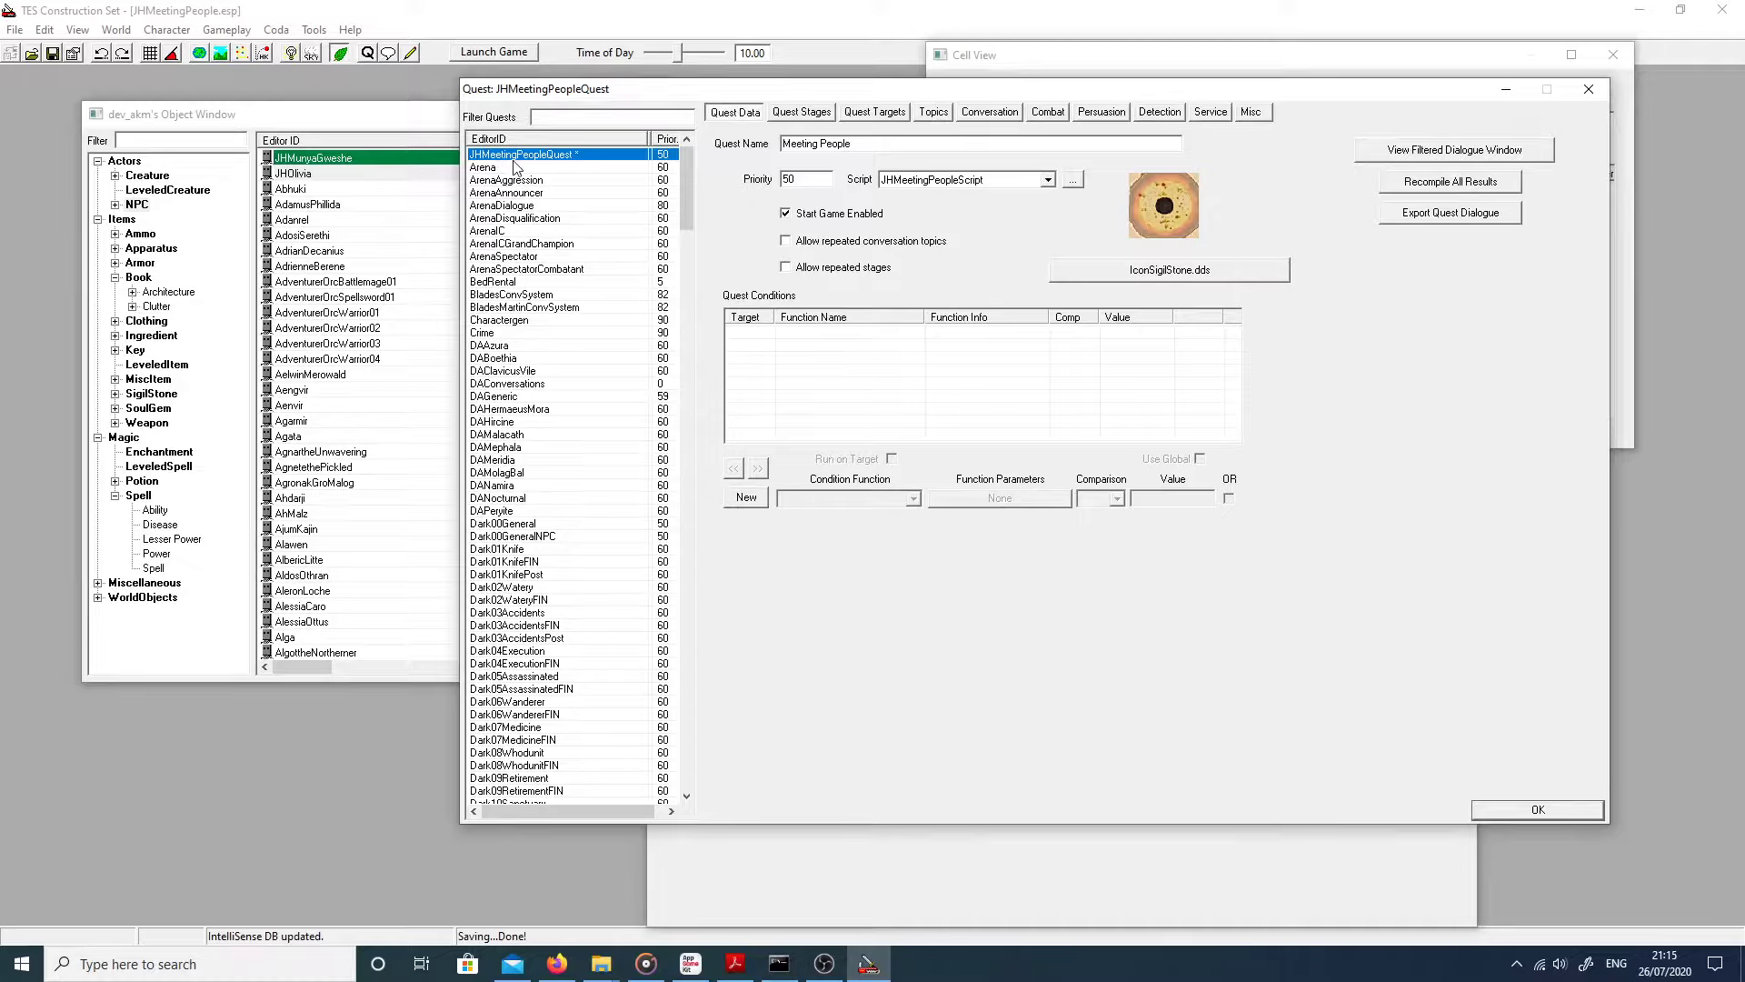
# Step: Select JHMeetingPeopleQuest and check its Script dropdown for JHMeetingPeopleScript
pyautogui.rightClick(548, 197)
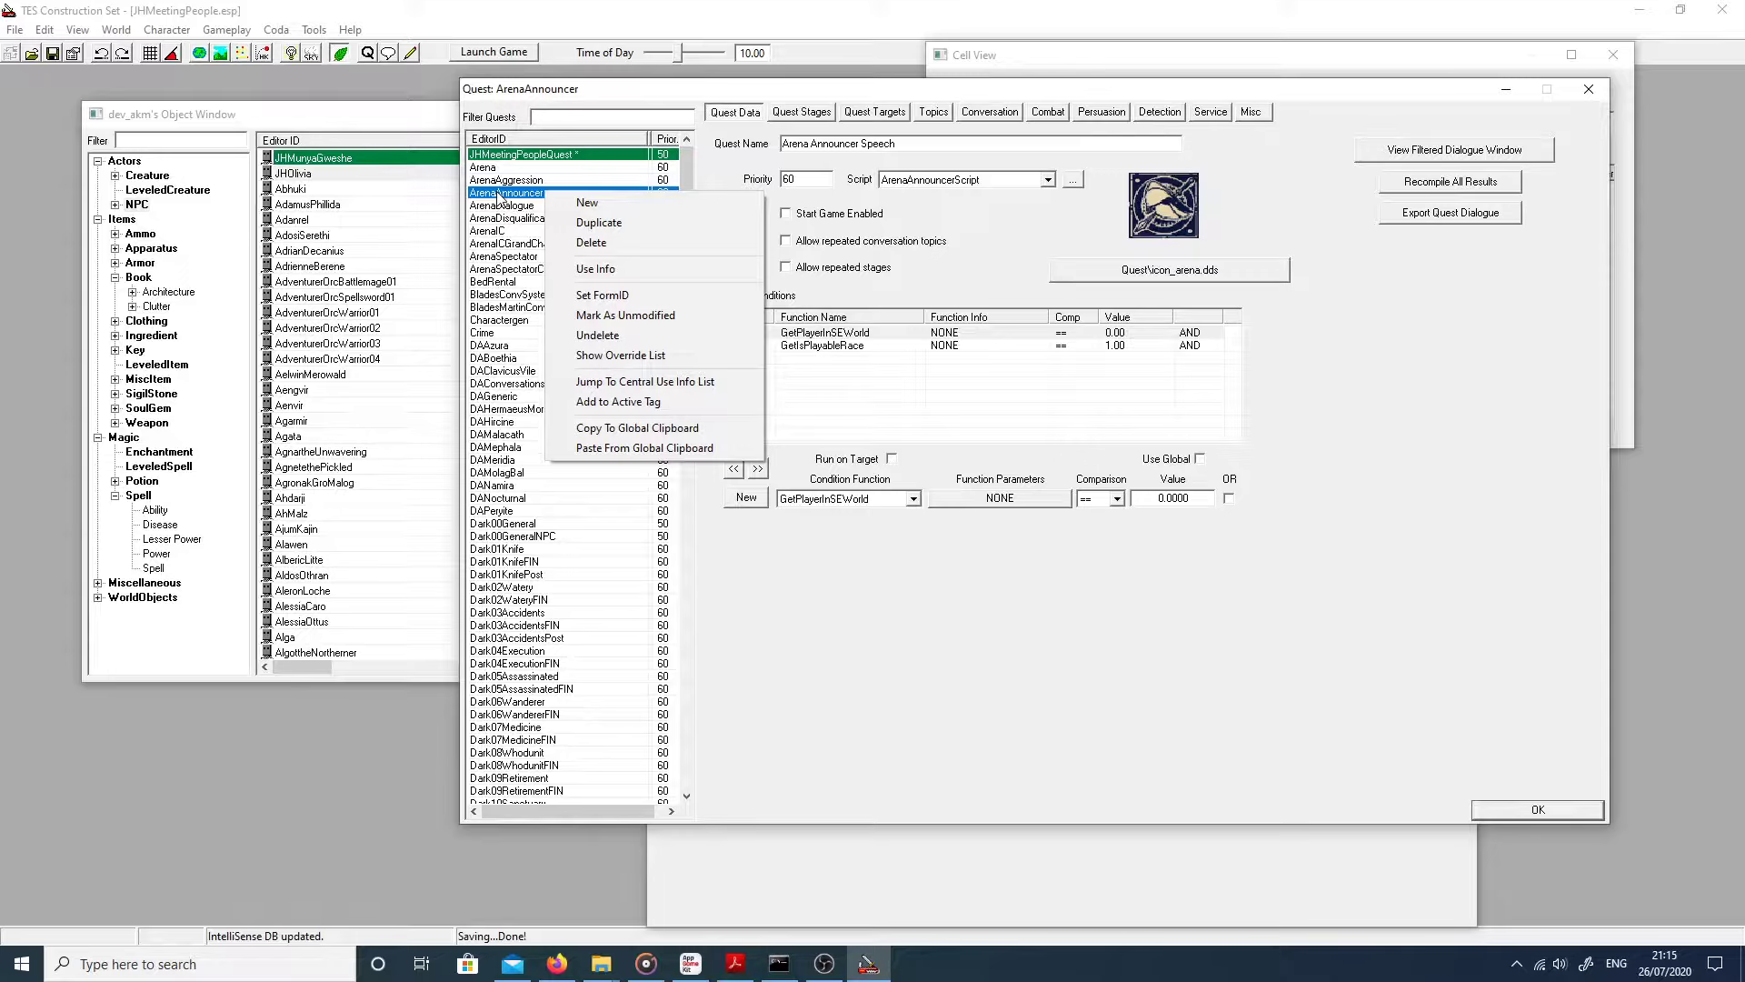
pyautogui.click(501, 195)
pyautogui.click(519, 157)
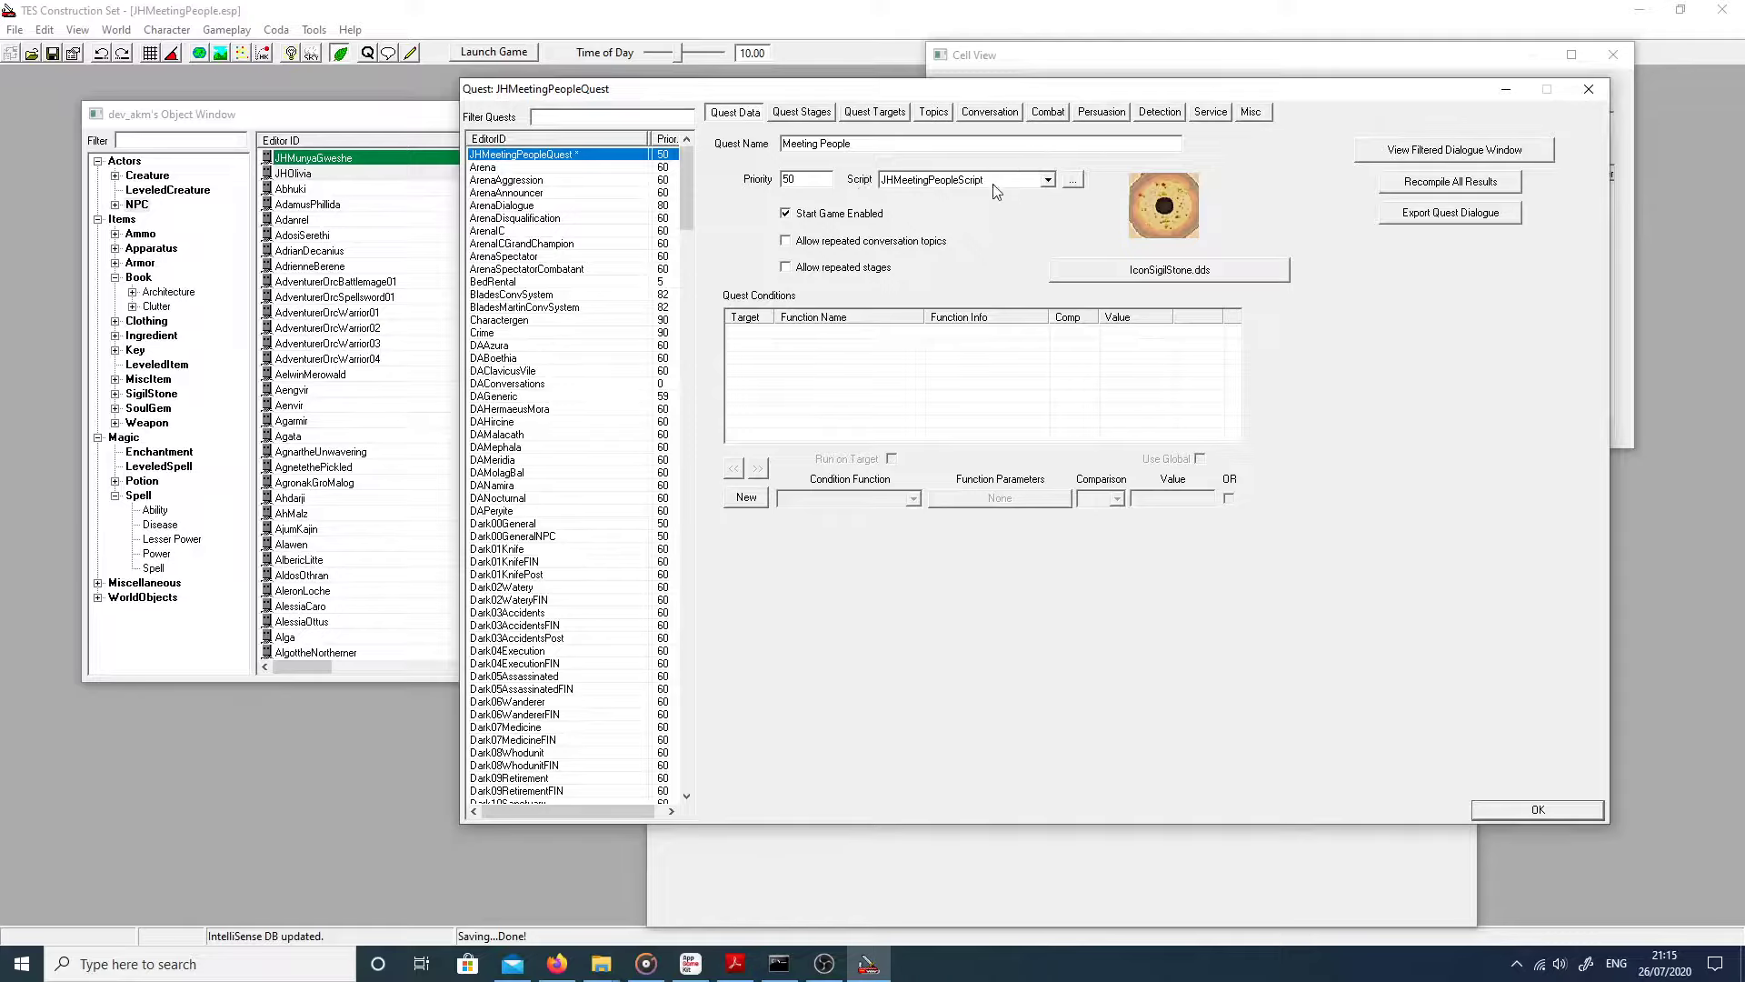
pyautogui.click(944, 182)
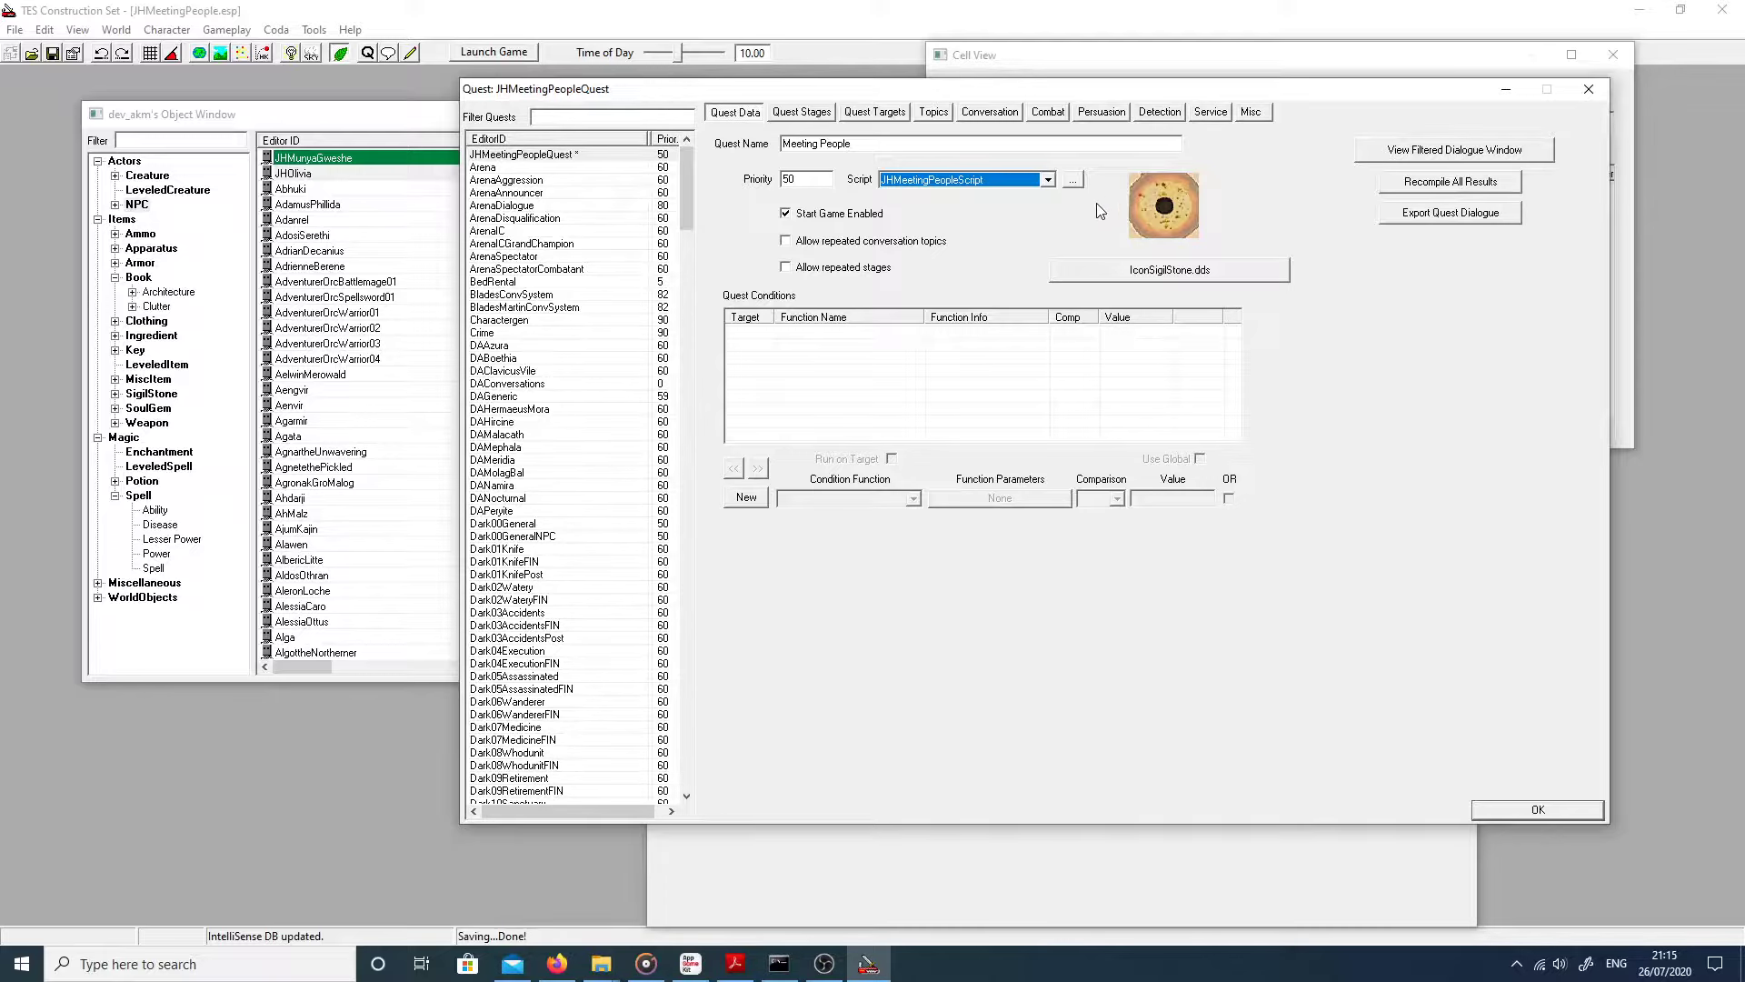
pyautogui.click(790, 117)
# Step: Review stages 0 and 10, then view the JHMunyaRef quest target
pyautogui.click(743, 162)
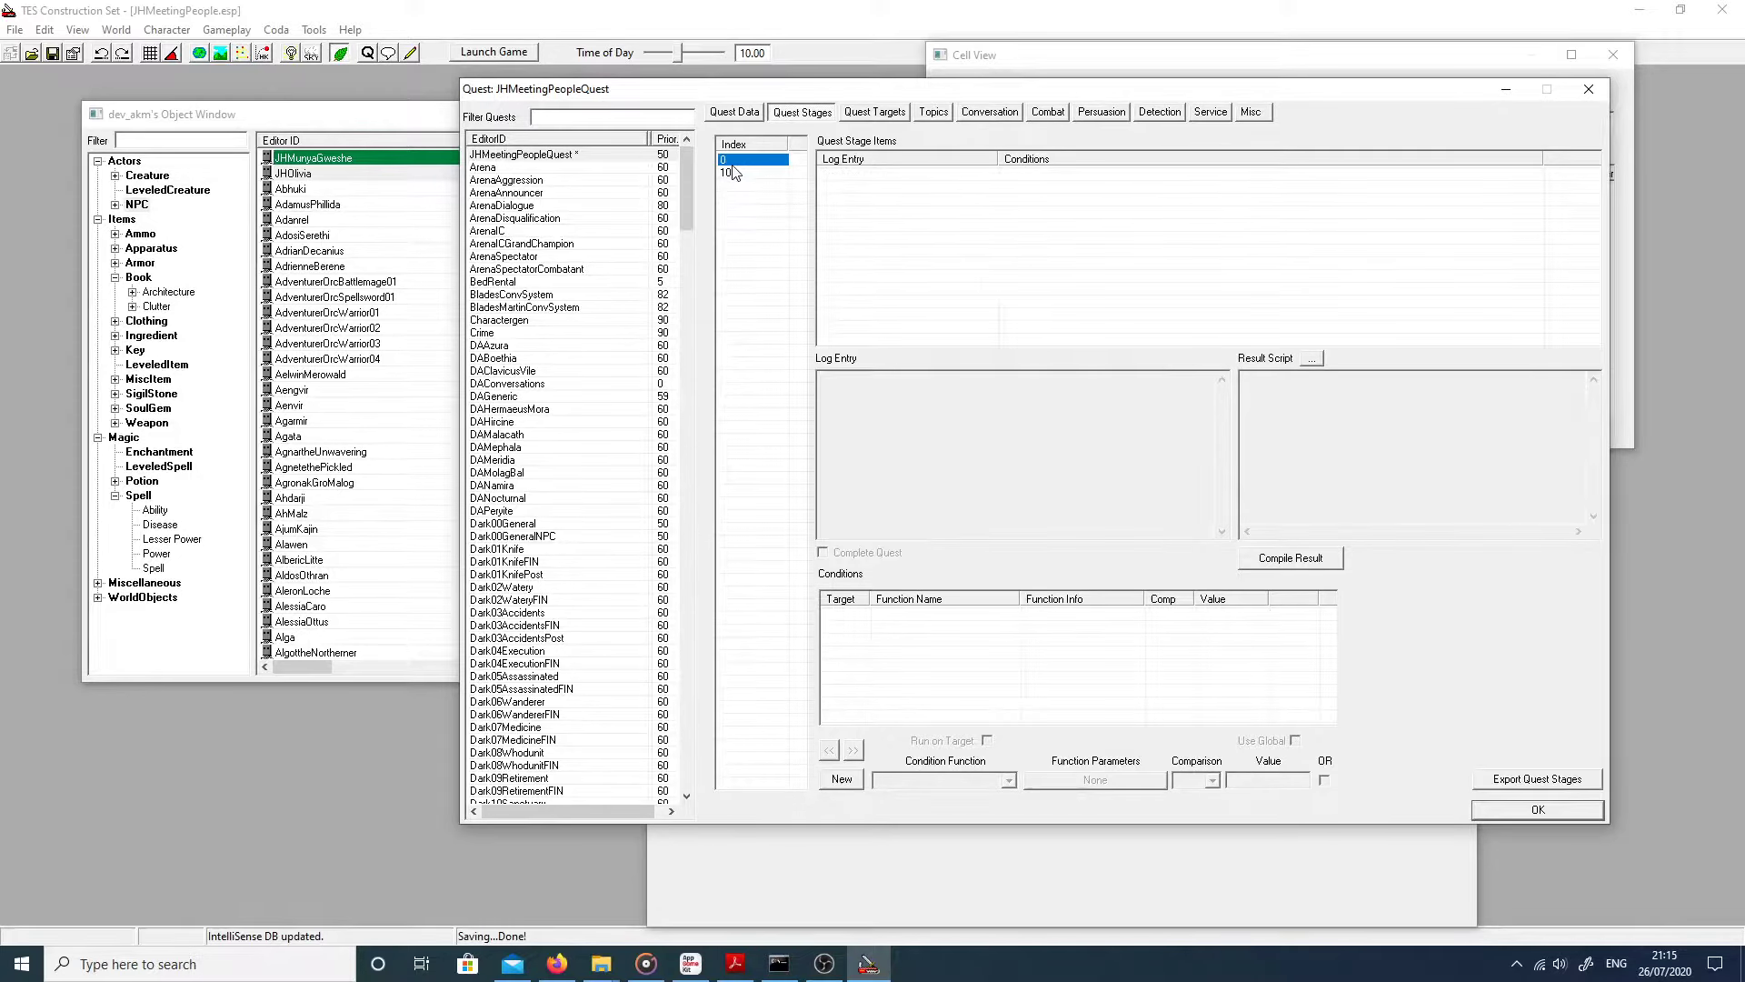
pyautogui.click(727, 173)
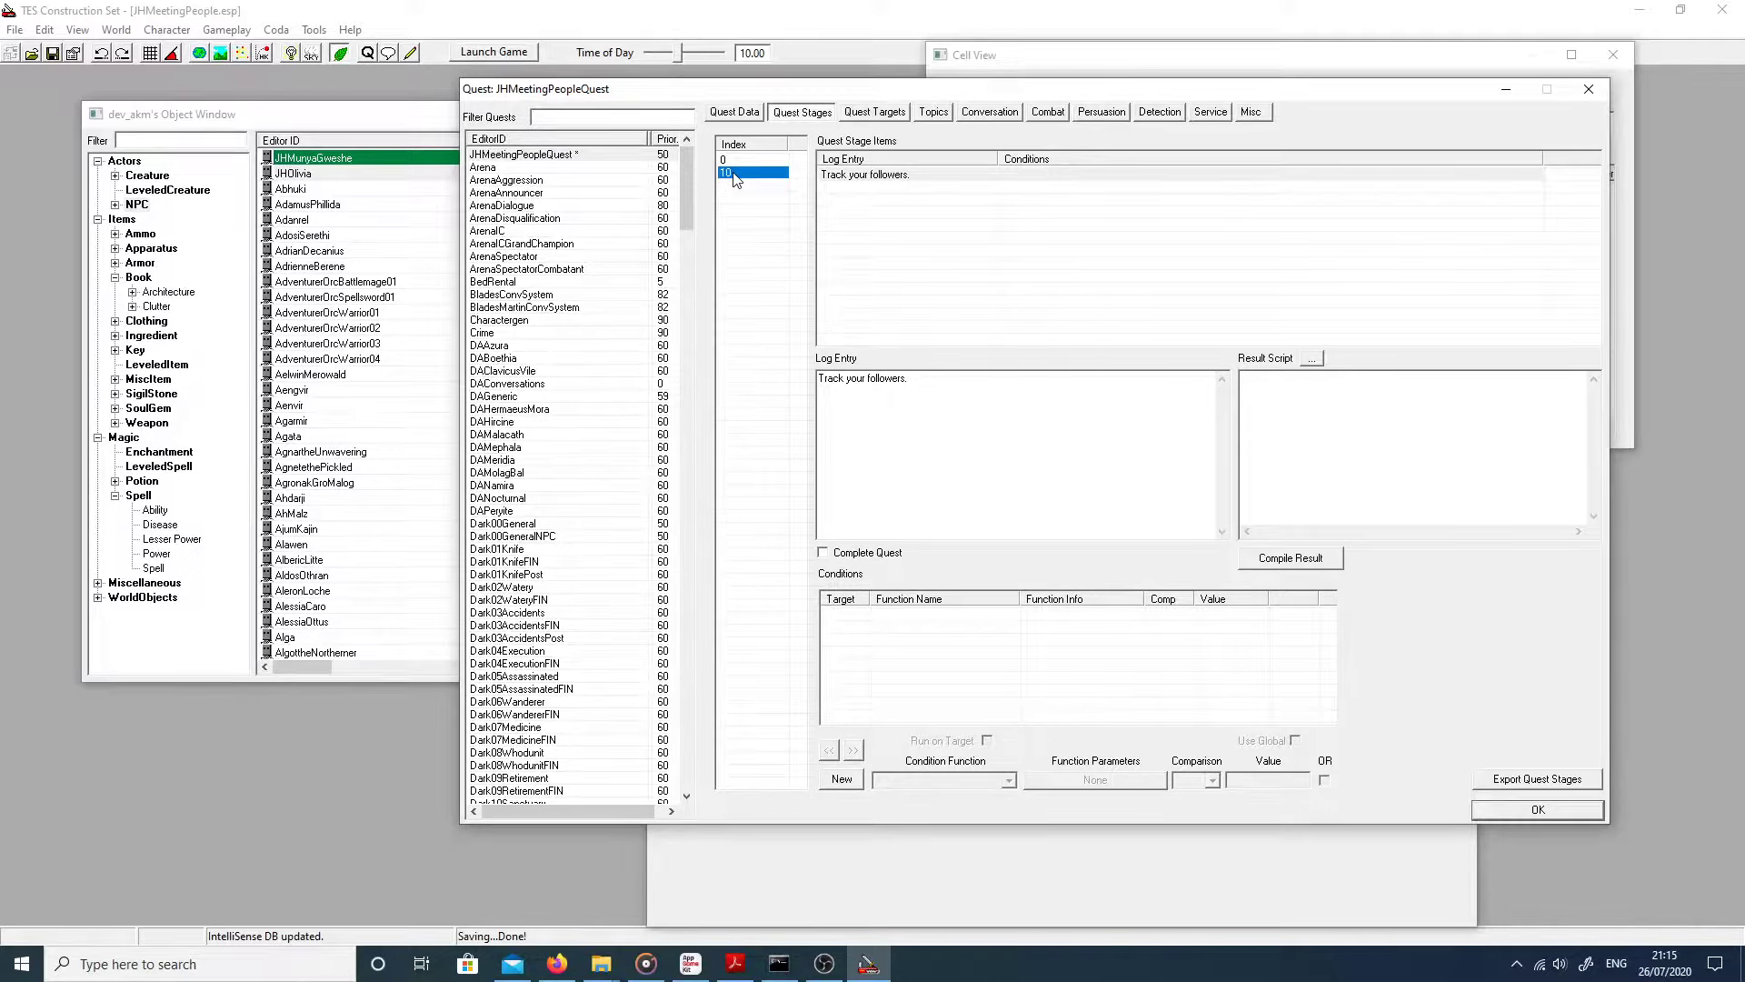
pyautogui.click(873, 112)
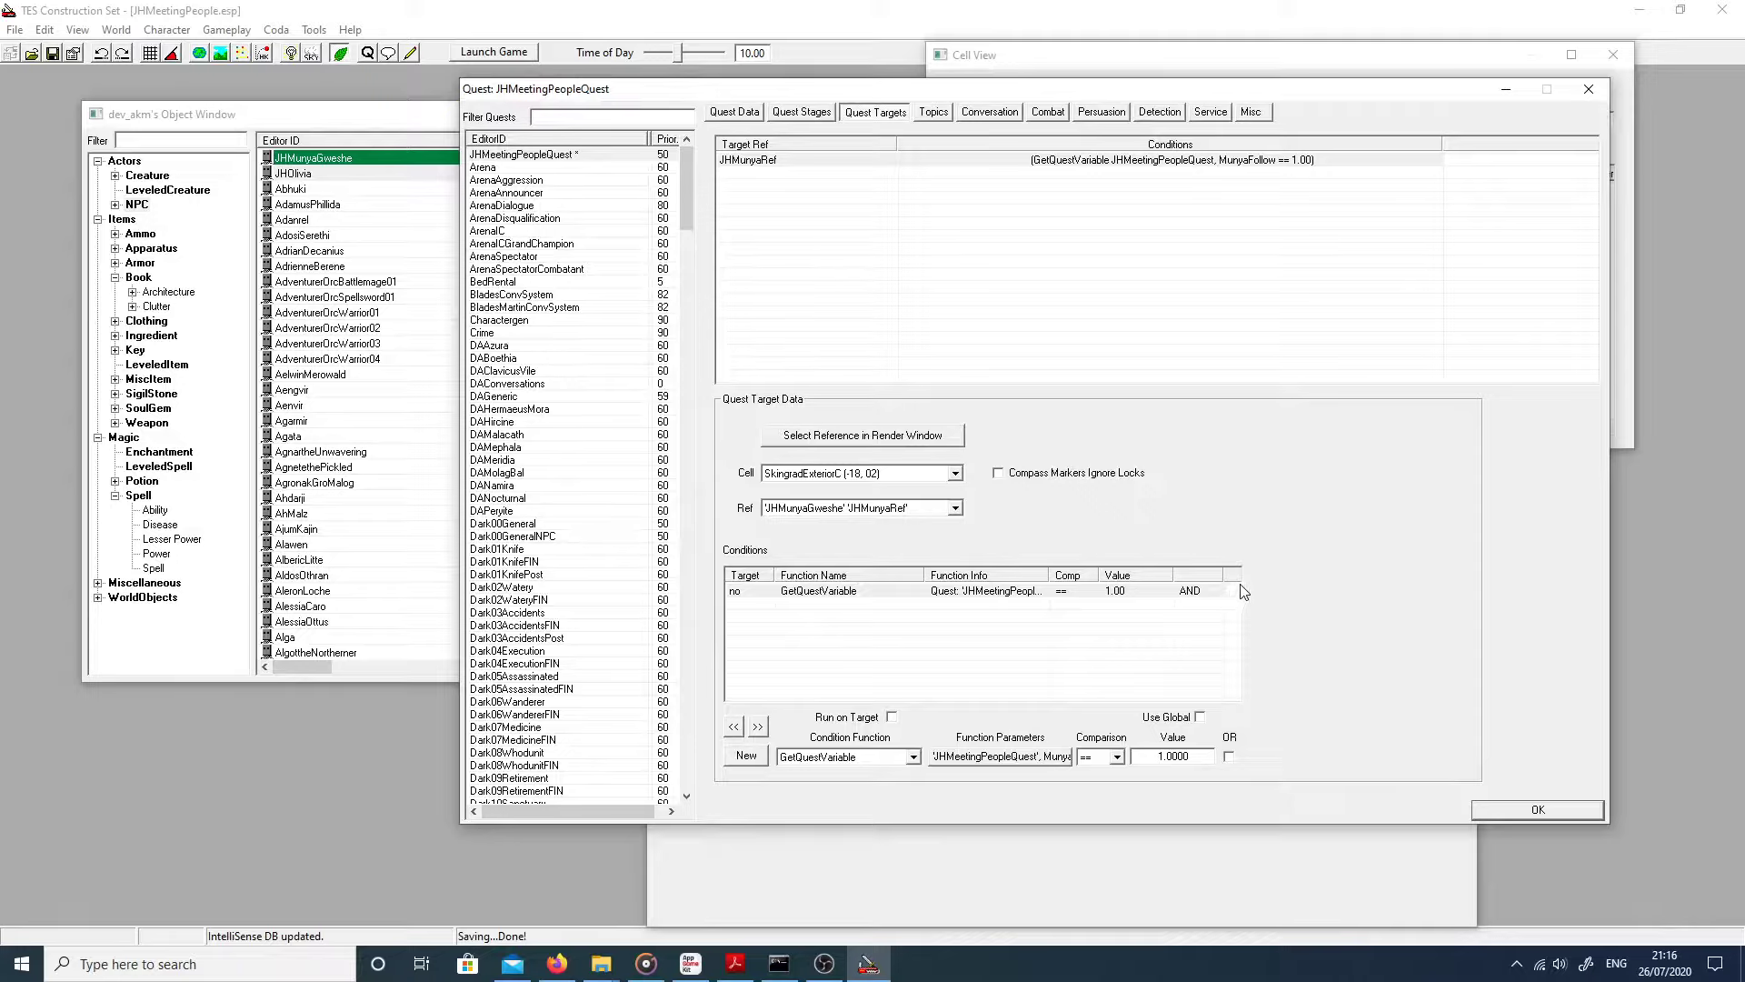
# Step: Review the JaHWait and JaHDontFollow topic responses on the Topics tab
pyautogui.click(936, 116)
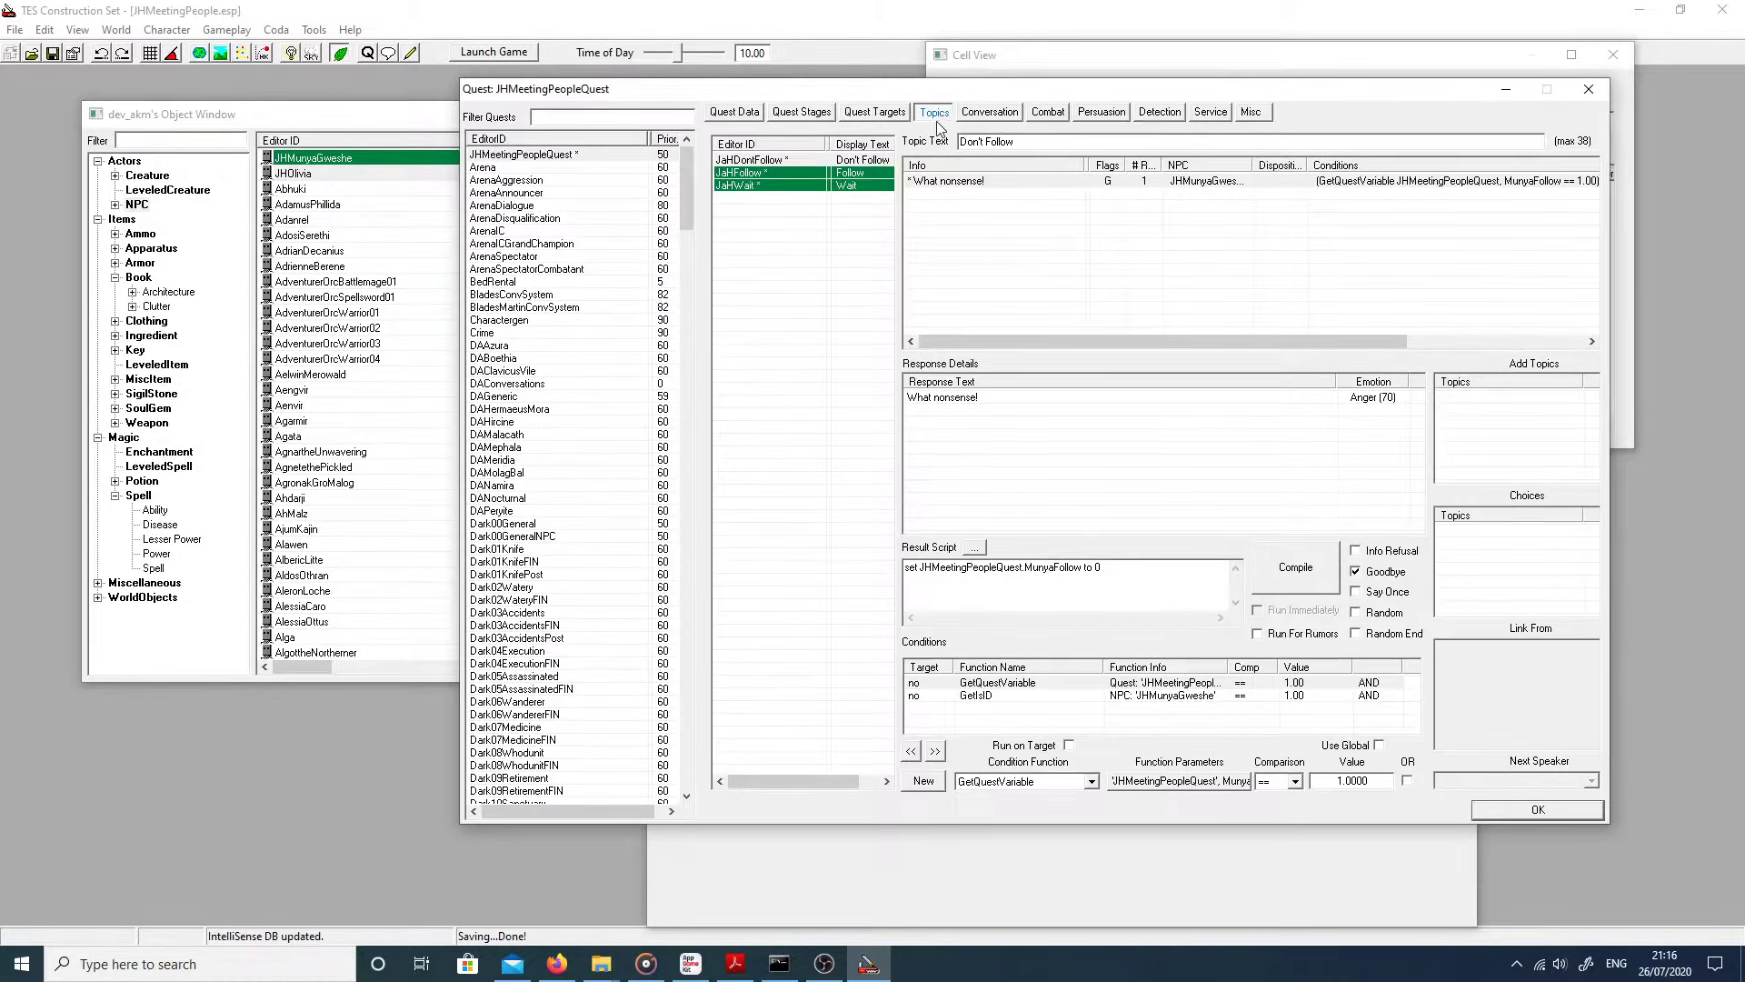
pyautogui.click(782, 170)
pyautogui.click(777, 186)
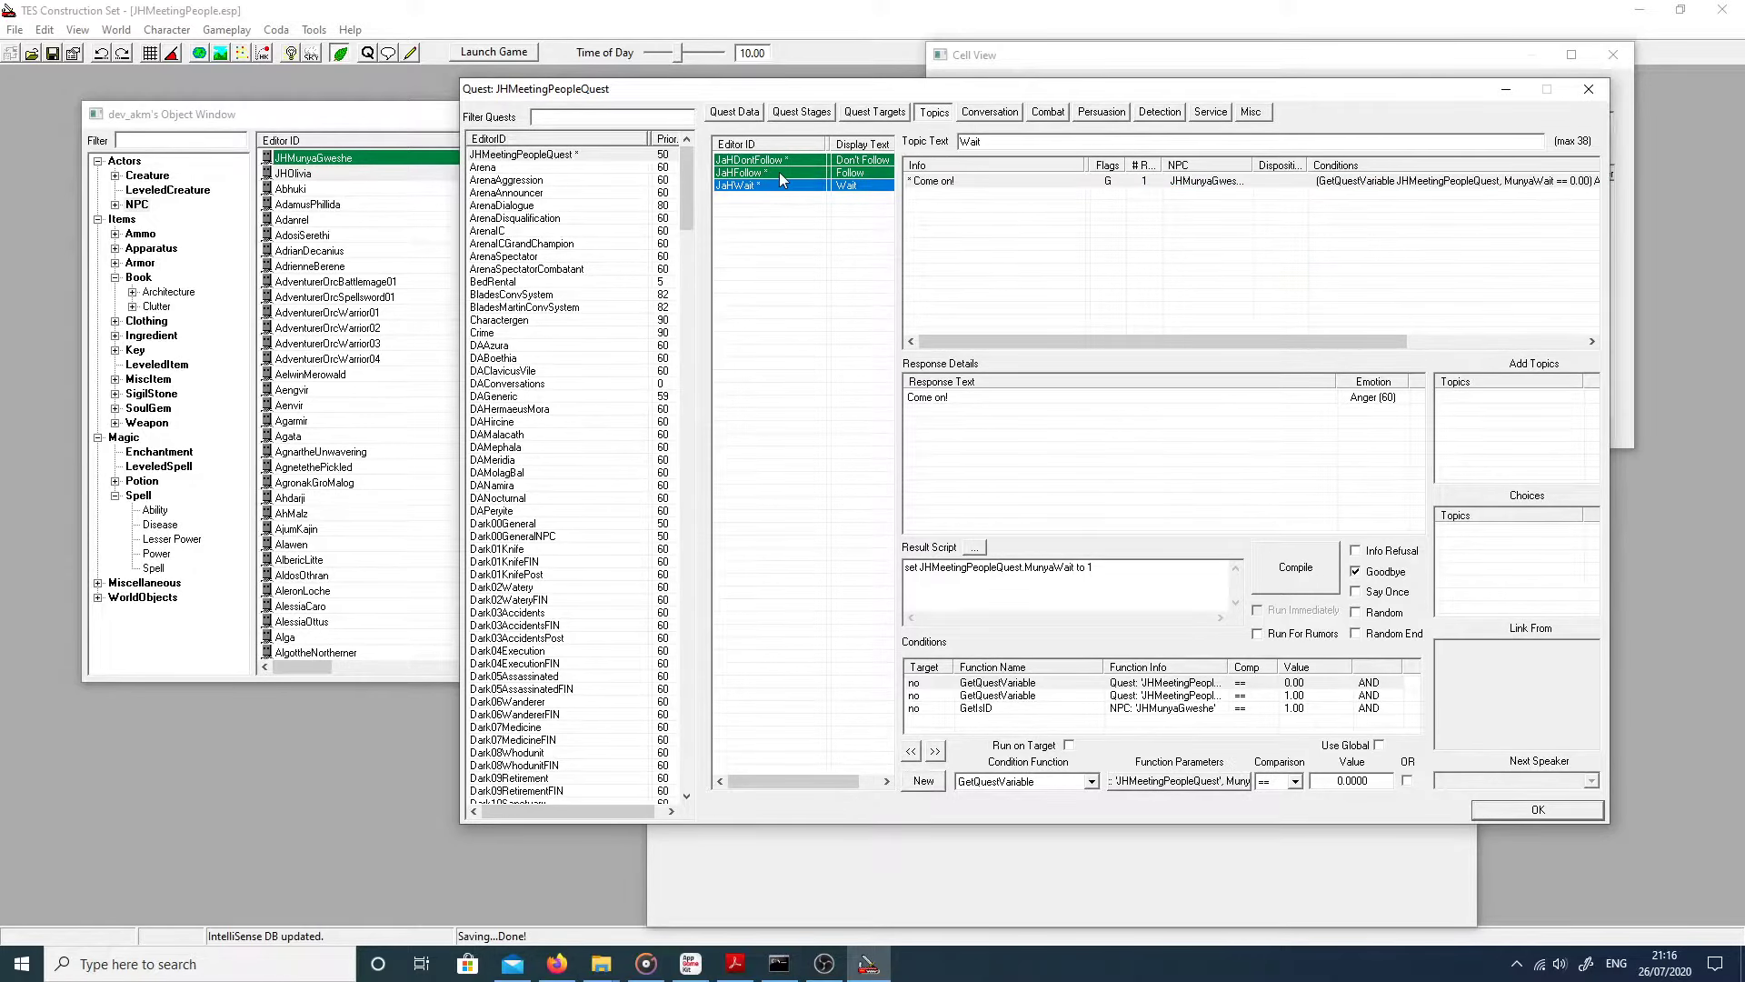
pyautogui.click(778, 172)
pyautogui.click(783, 157)
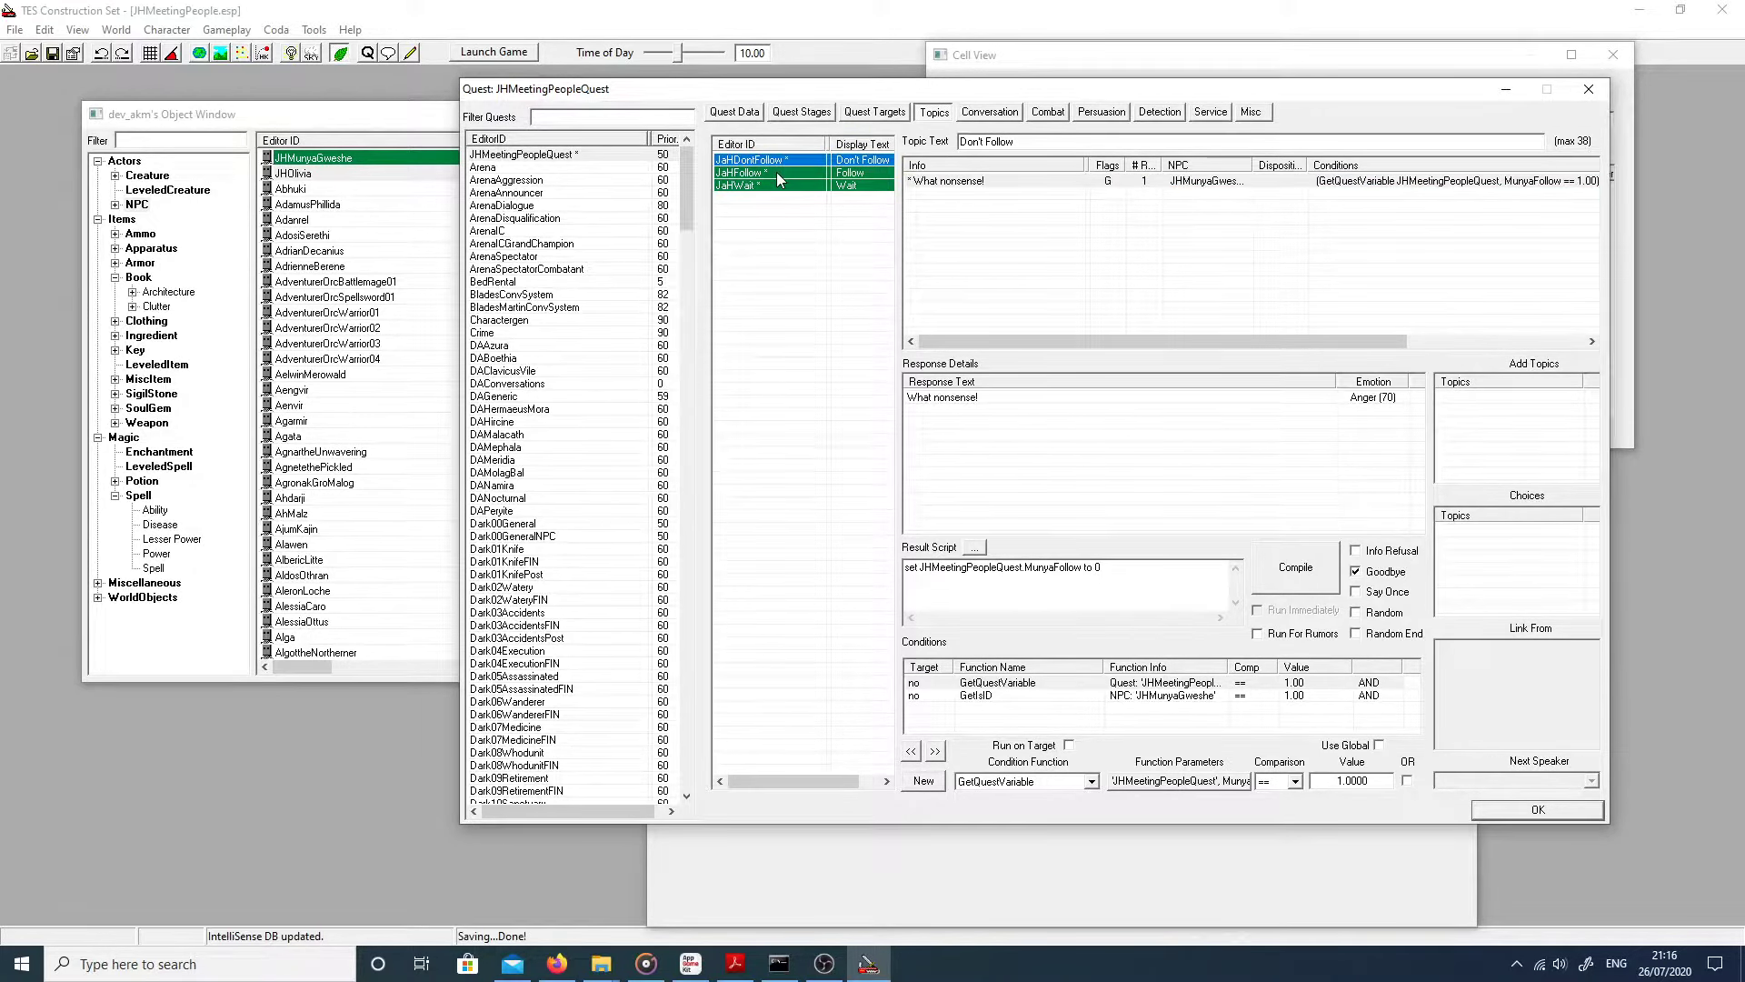
# Step: Inspect the topic list's add/remove options while viewing JaHFollow, JaHDontFollow and JaHWait
pyautogui.rightClick(777, 209)
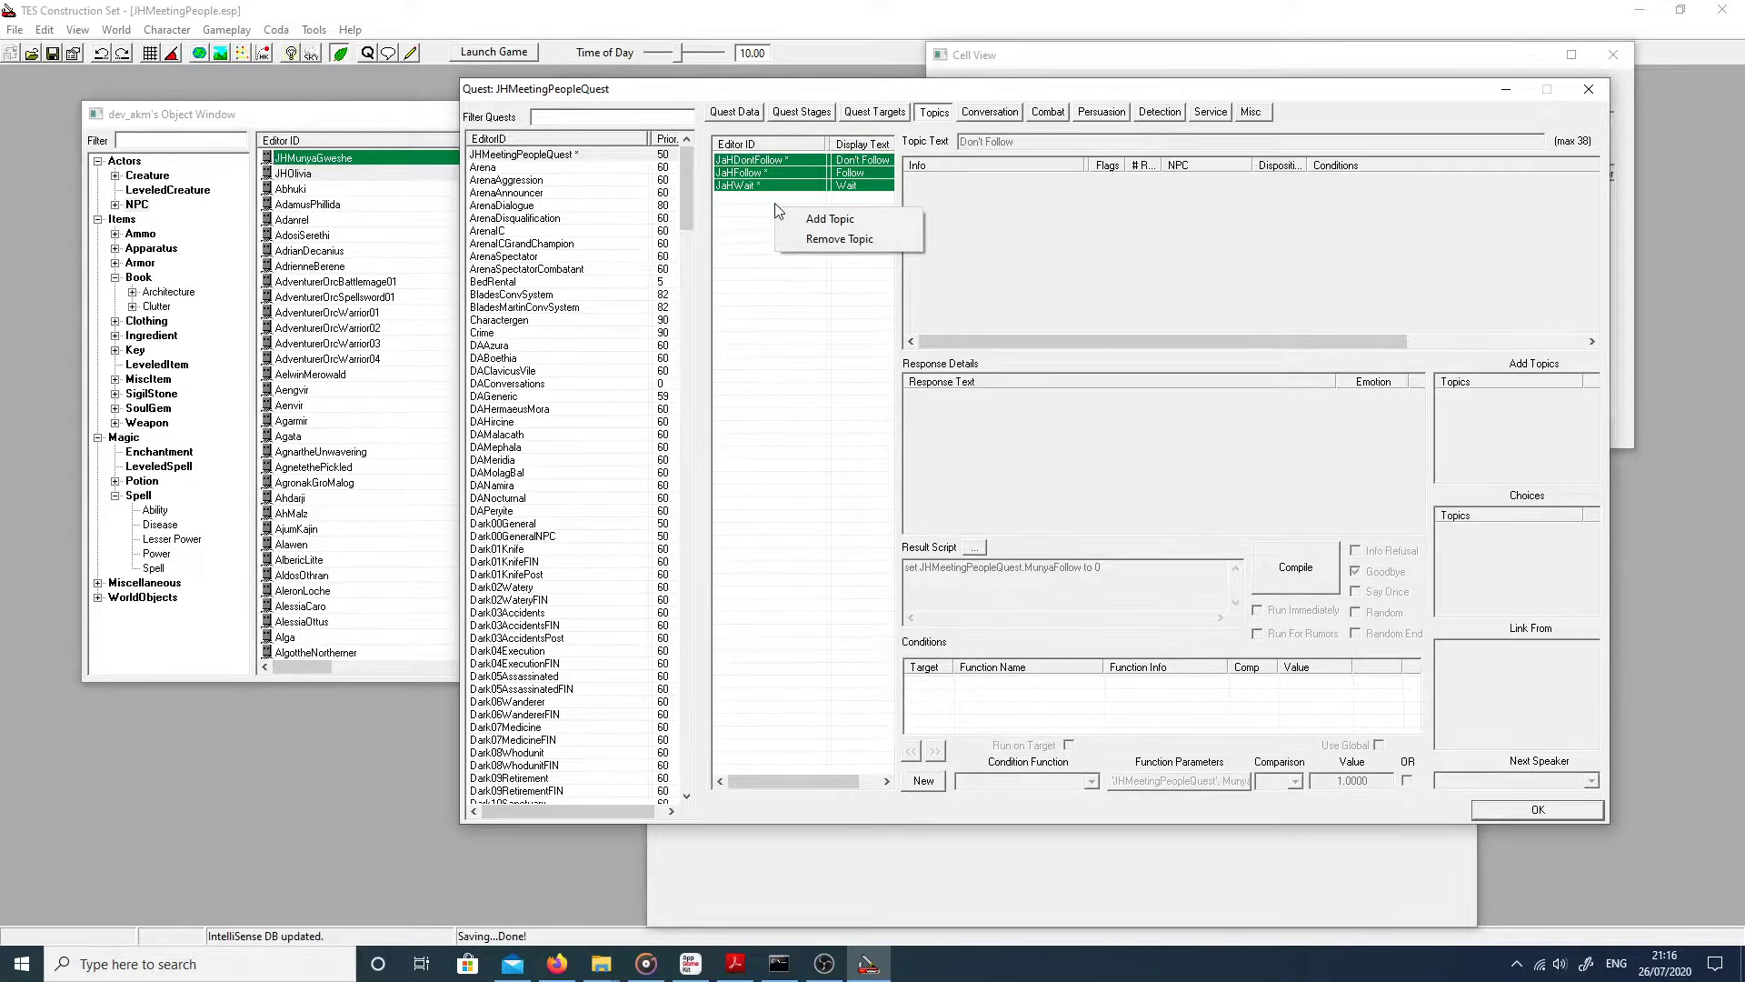
pyautogui.click(805, 220)
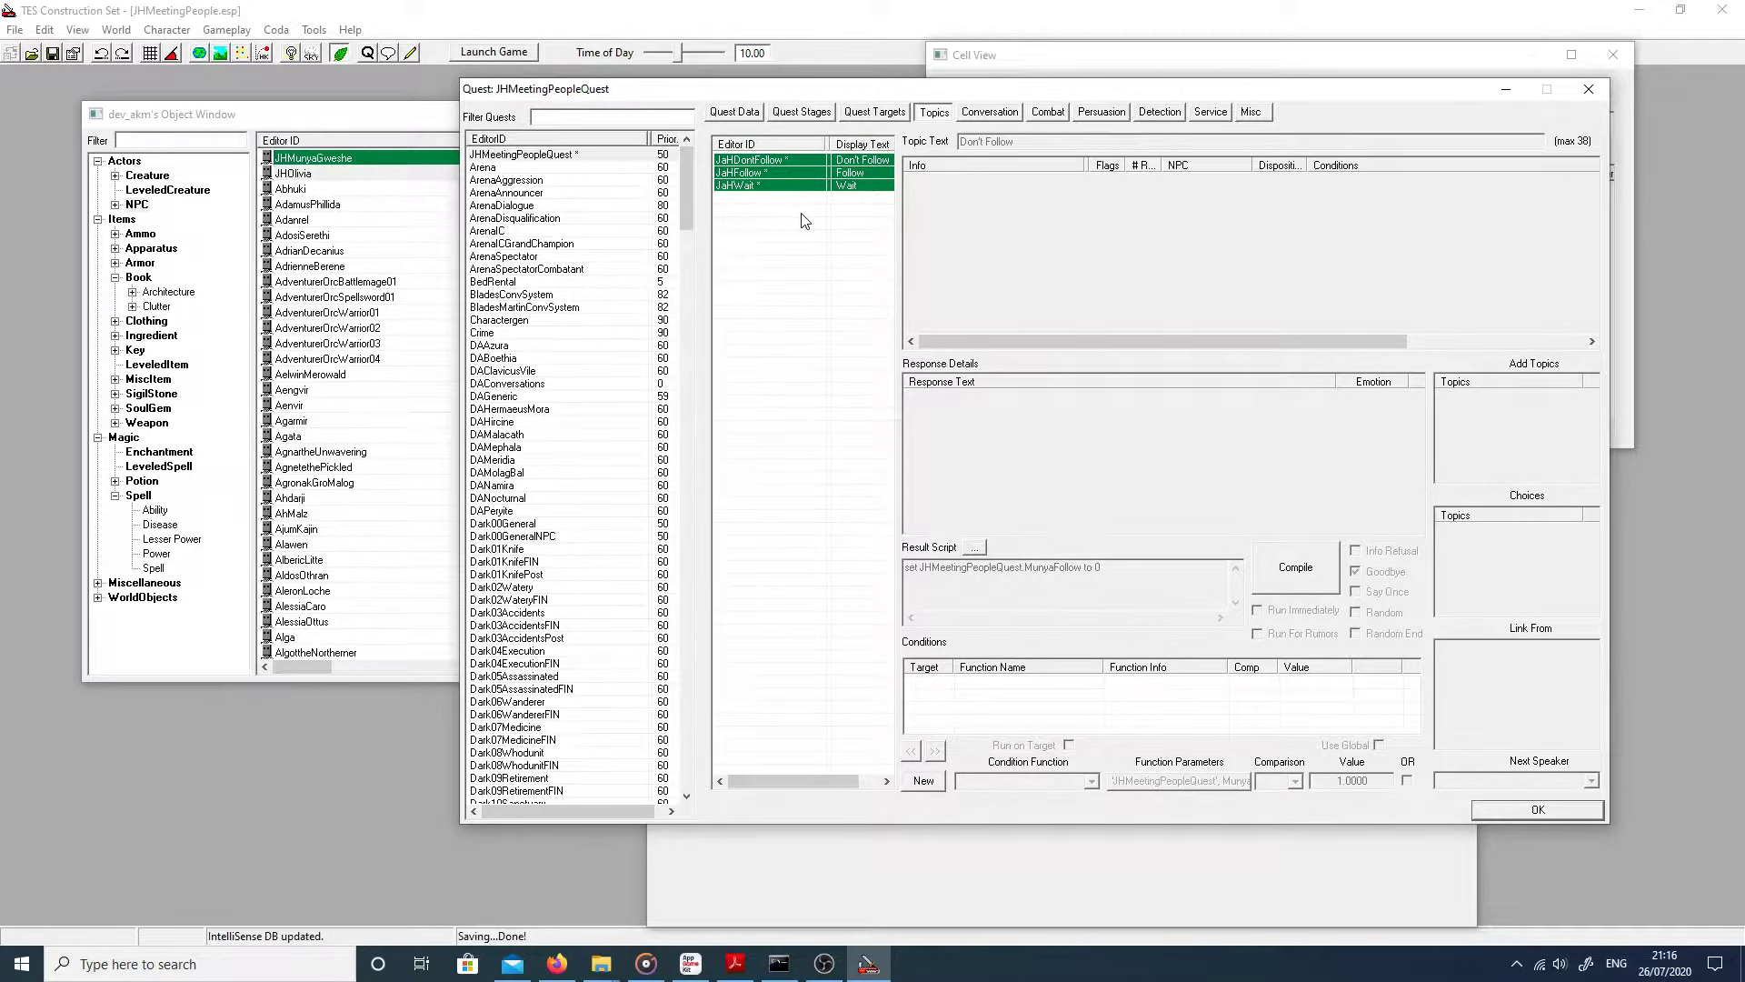
pyautogui.rightClick(783, 215)
pyautogui.click(795, 224)
pyautogui.rightClick(786, 232)
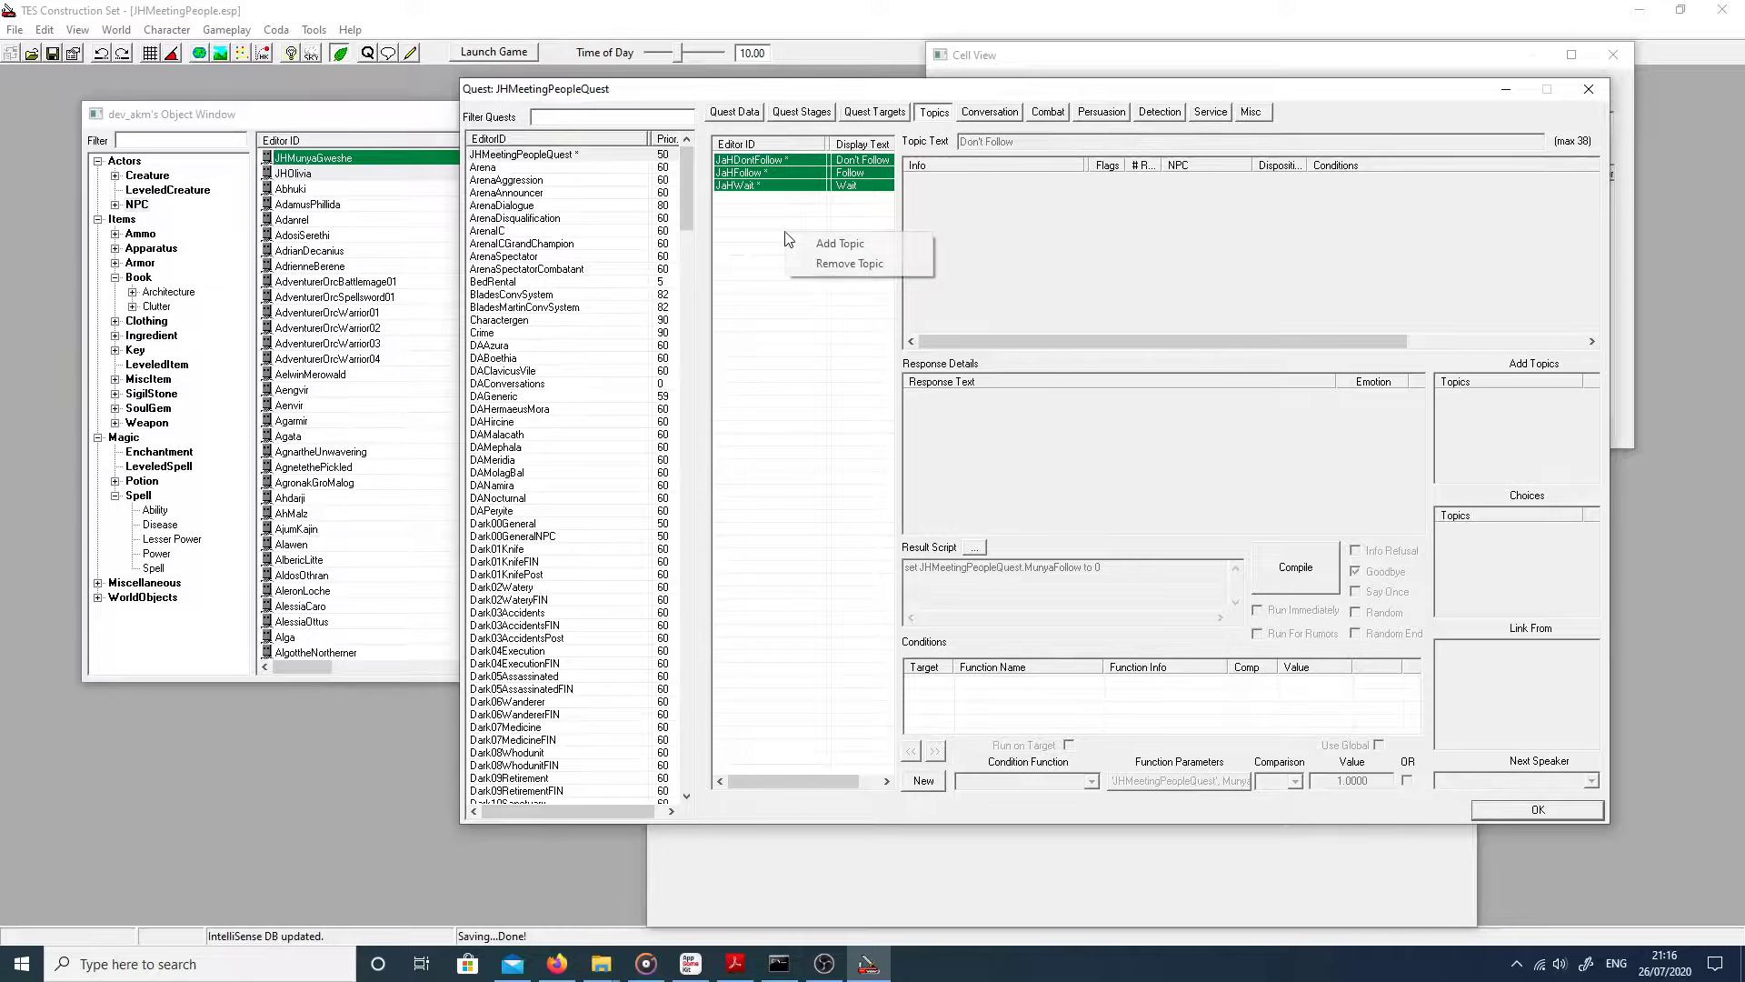
pyautogui.click(787, 171)
pyautogui.rightClick(761, 212)
pyautogui.click(758, 160)
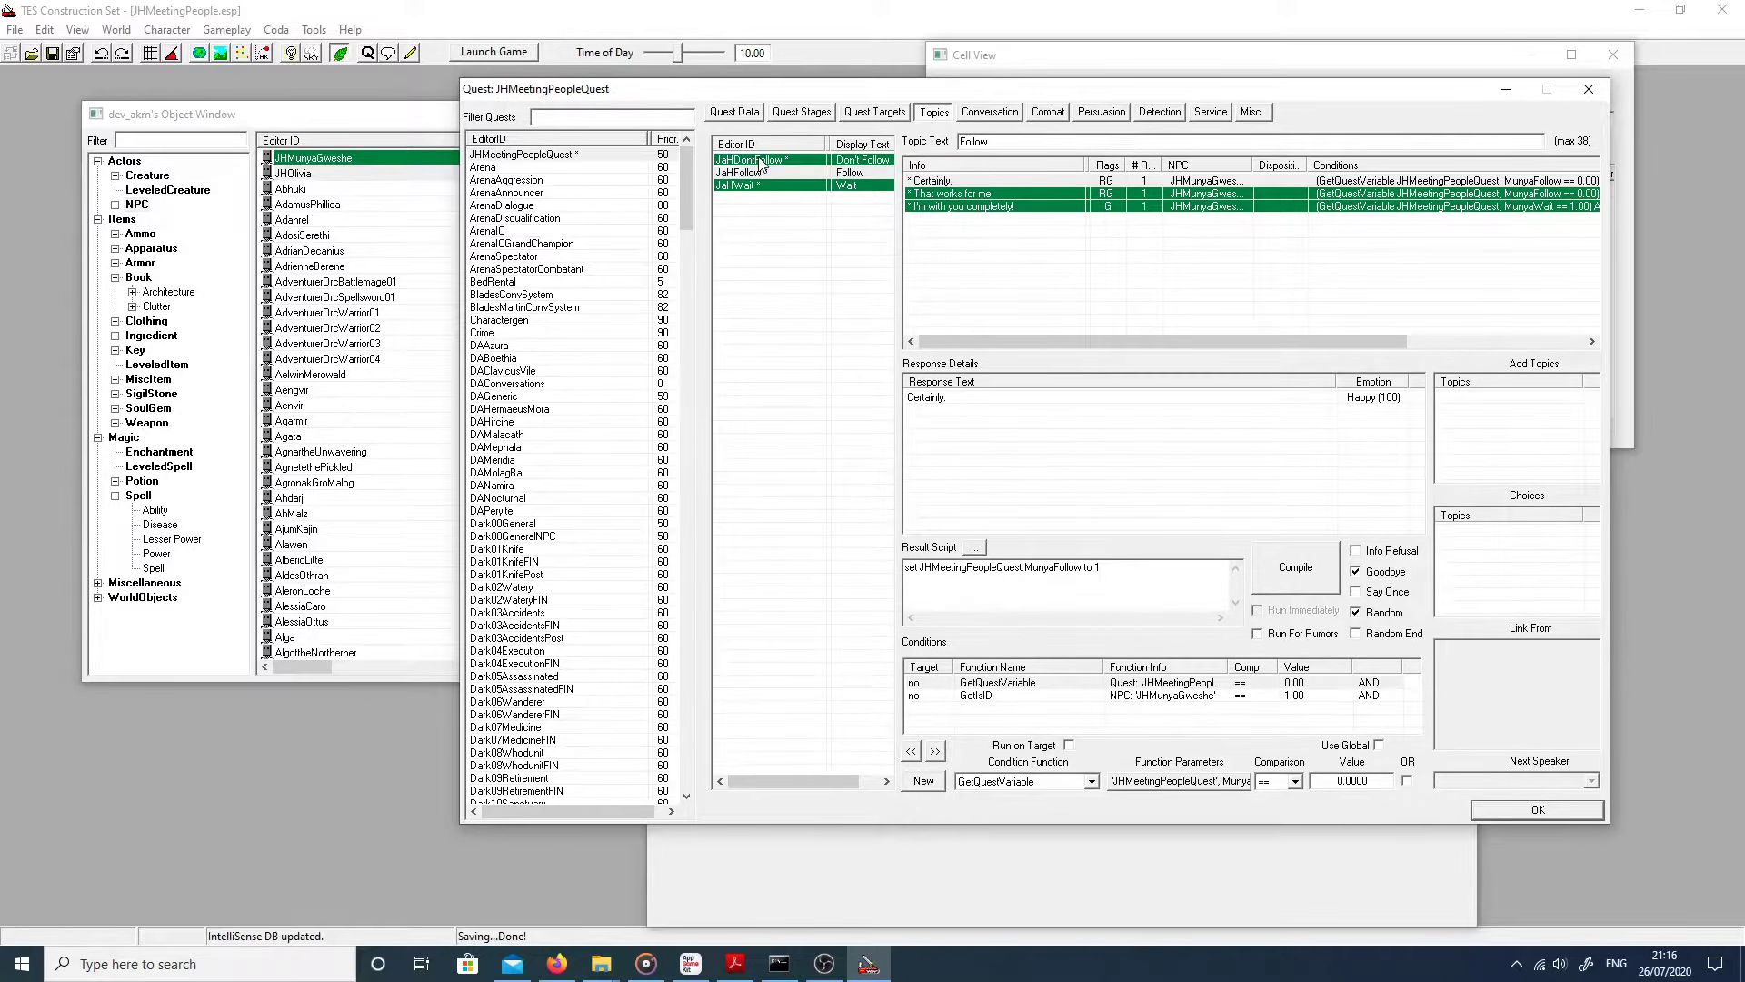
pyautogui.rightClick(758, 158)
pyautogui.click(789, 166)
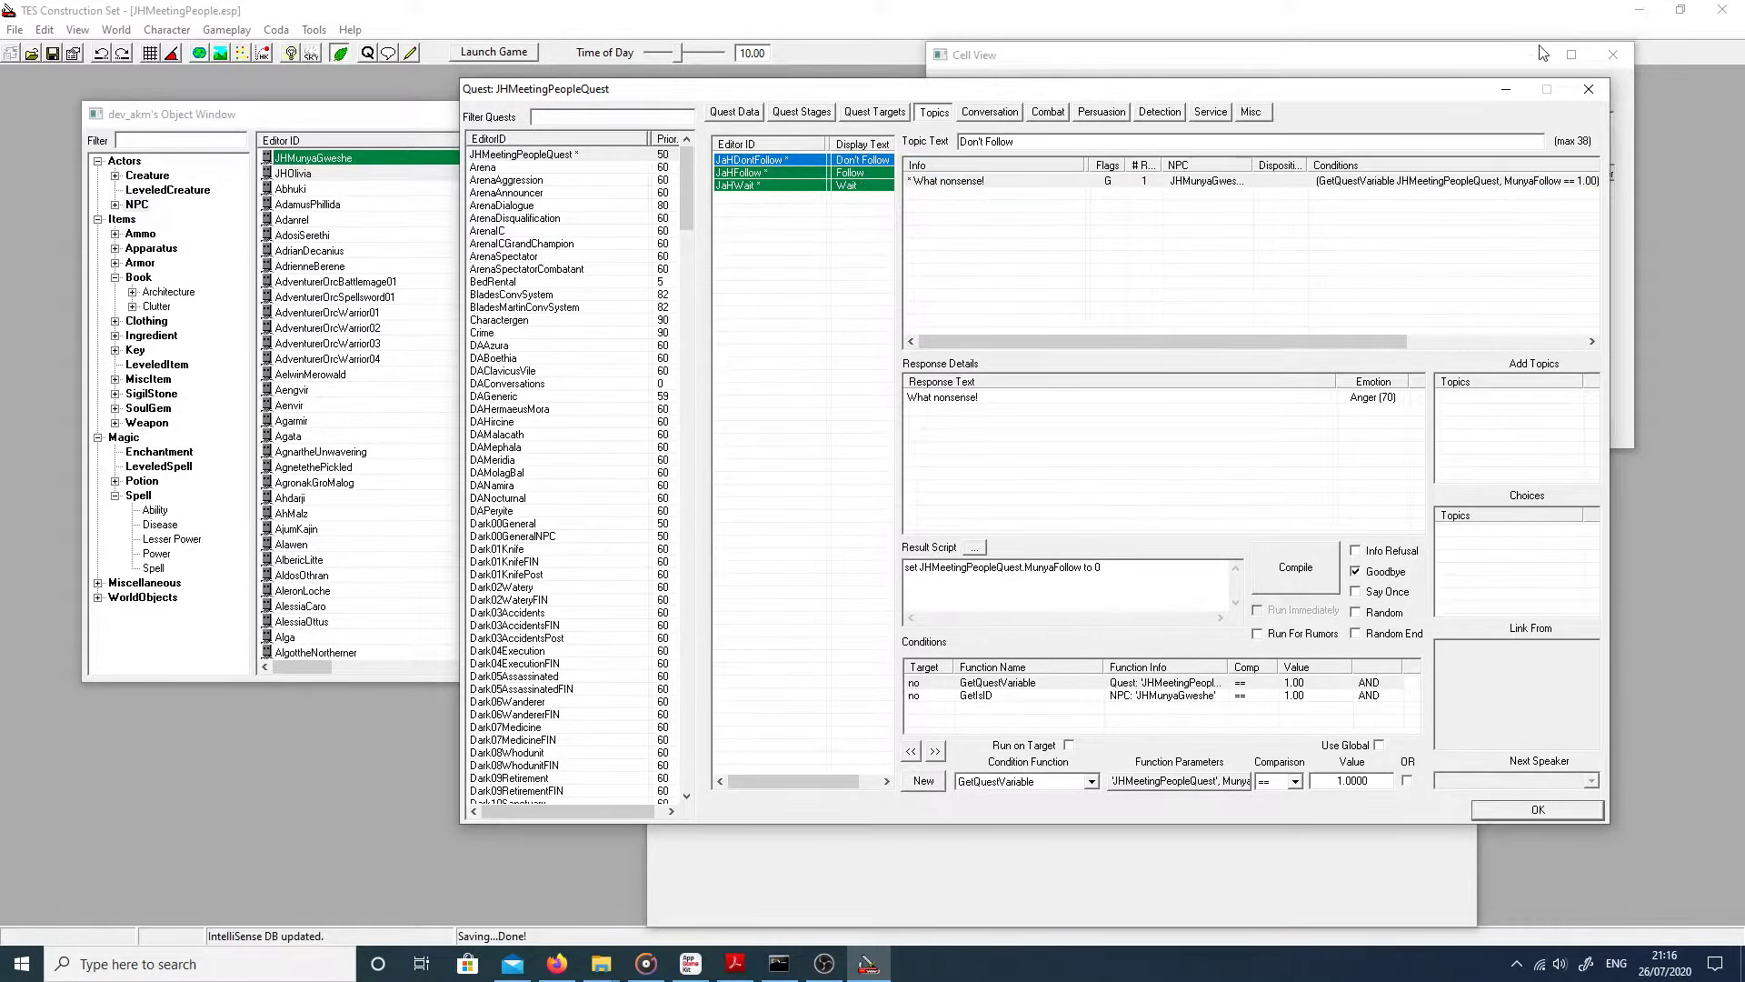
pyautogui.rightClick(852, 411)
pyautogui.click(823, 228)
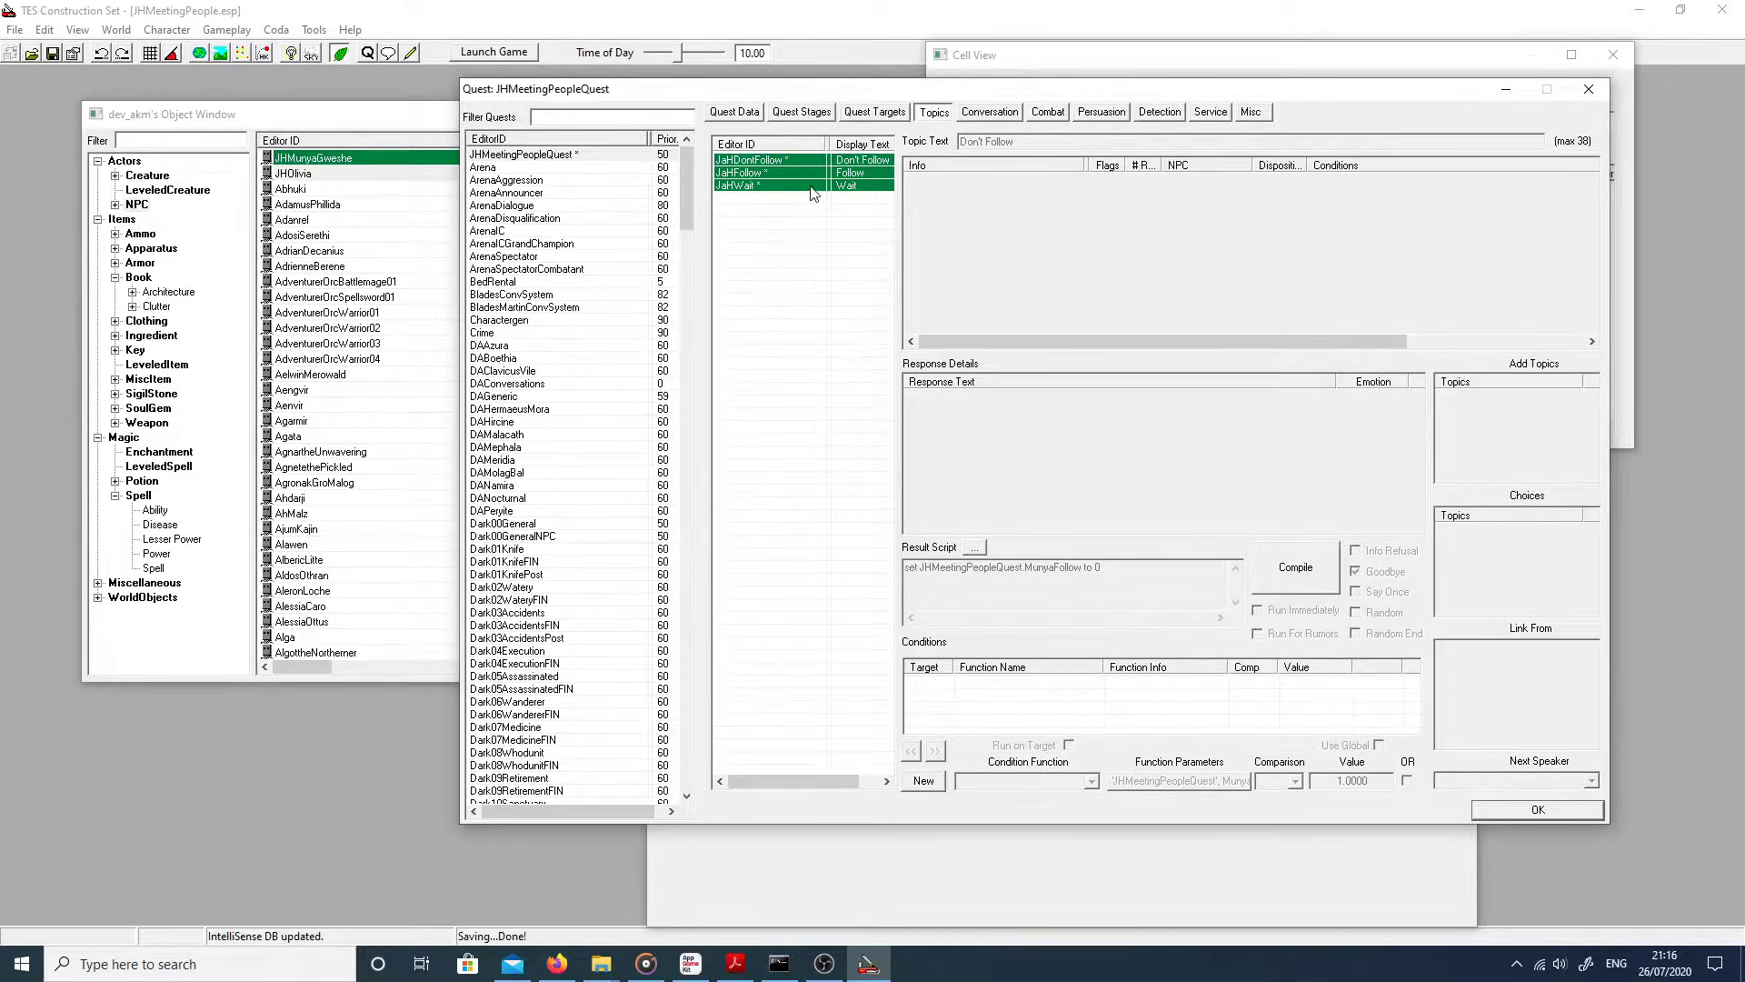
pyautogui.click(810, 185)
# Step: Close and reopen the quest editor, then choose Add Topic from the Topics list's context menu
pyautogui.click(1536, 815)
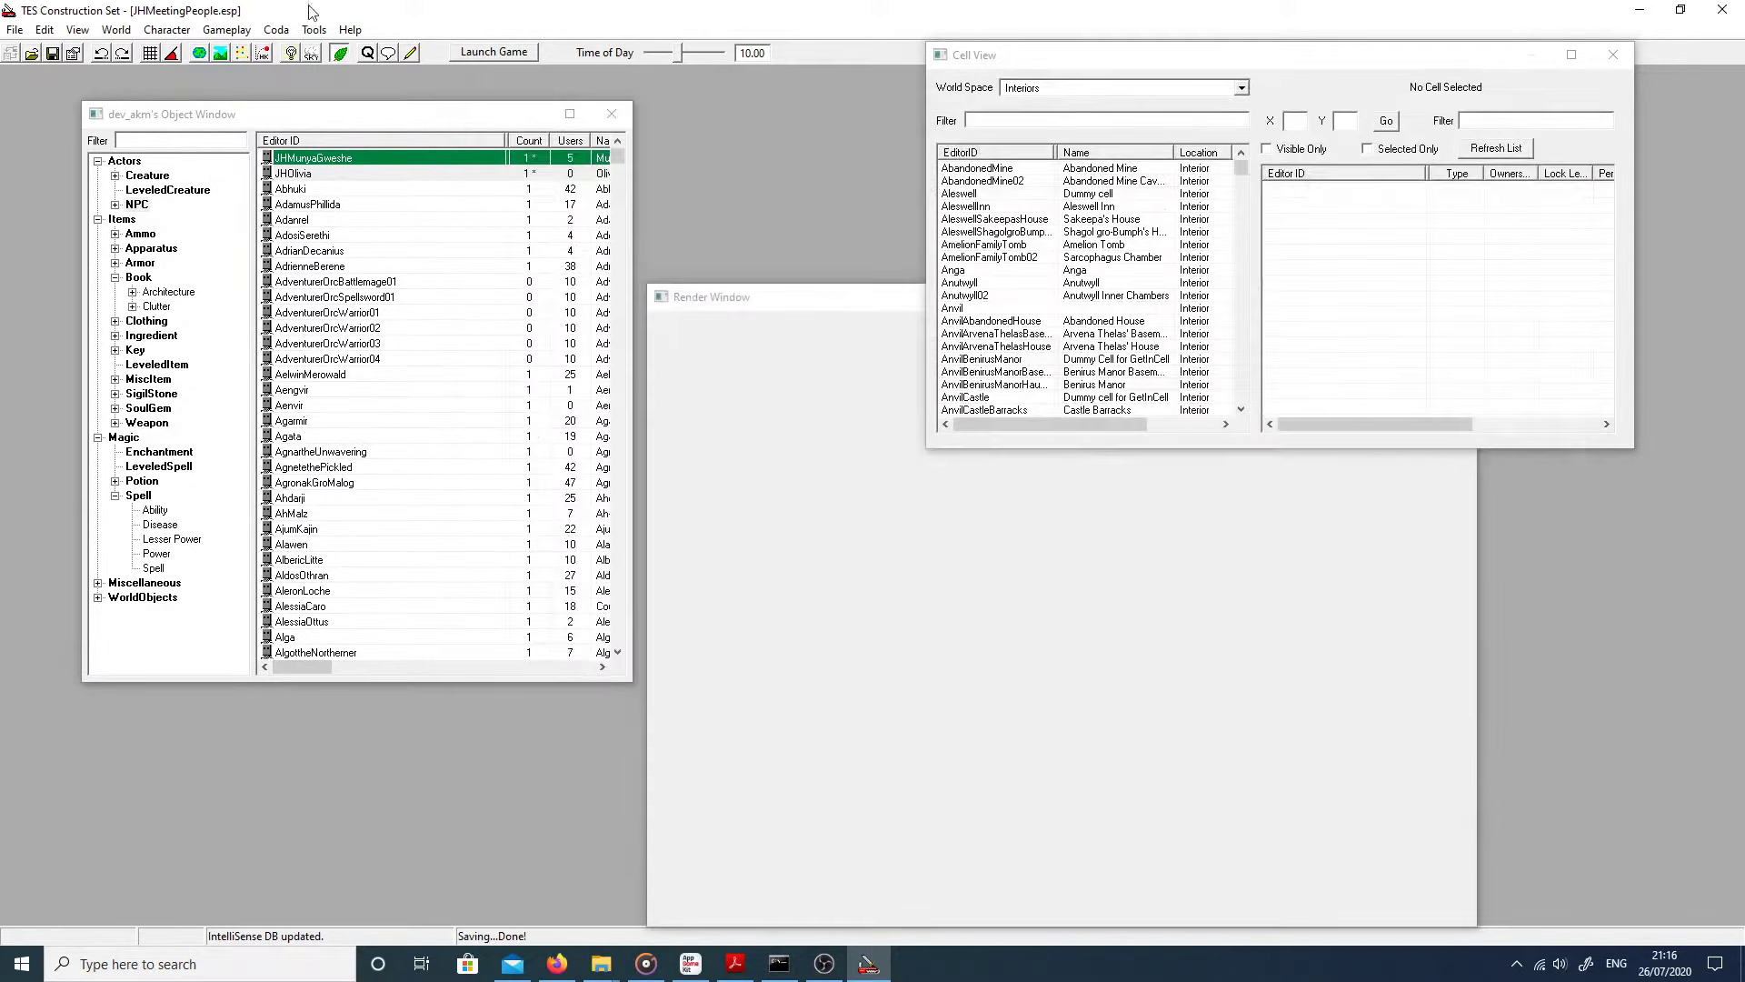
pyautogui.click(273, 31)
pyautogui.moveTo(251, 32)
pyautogui.moveTo(166, 30)
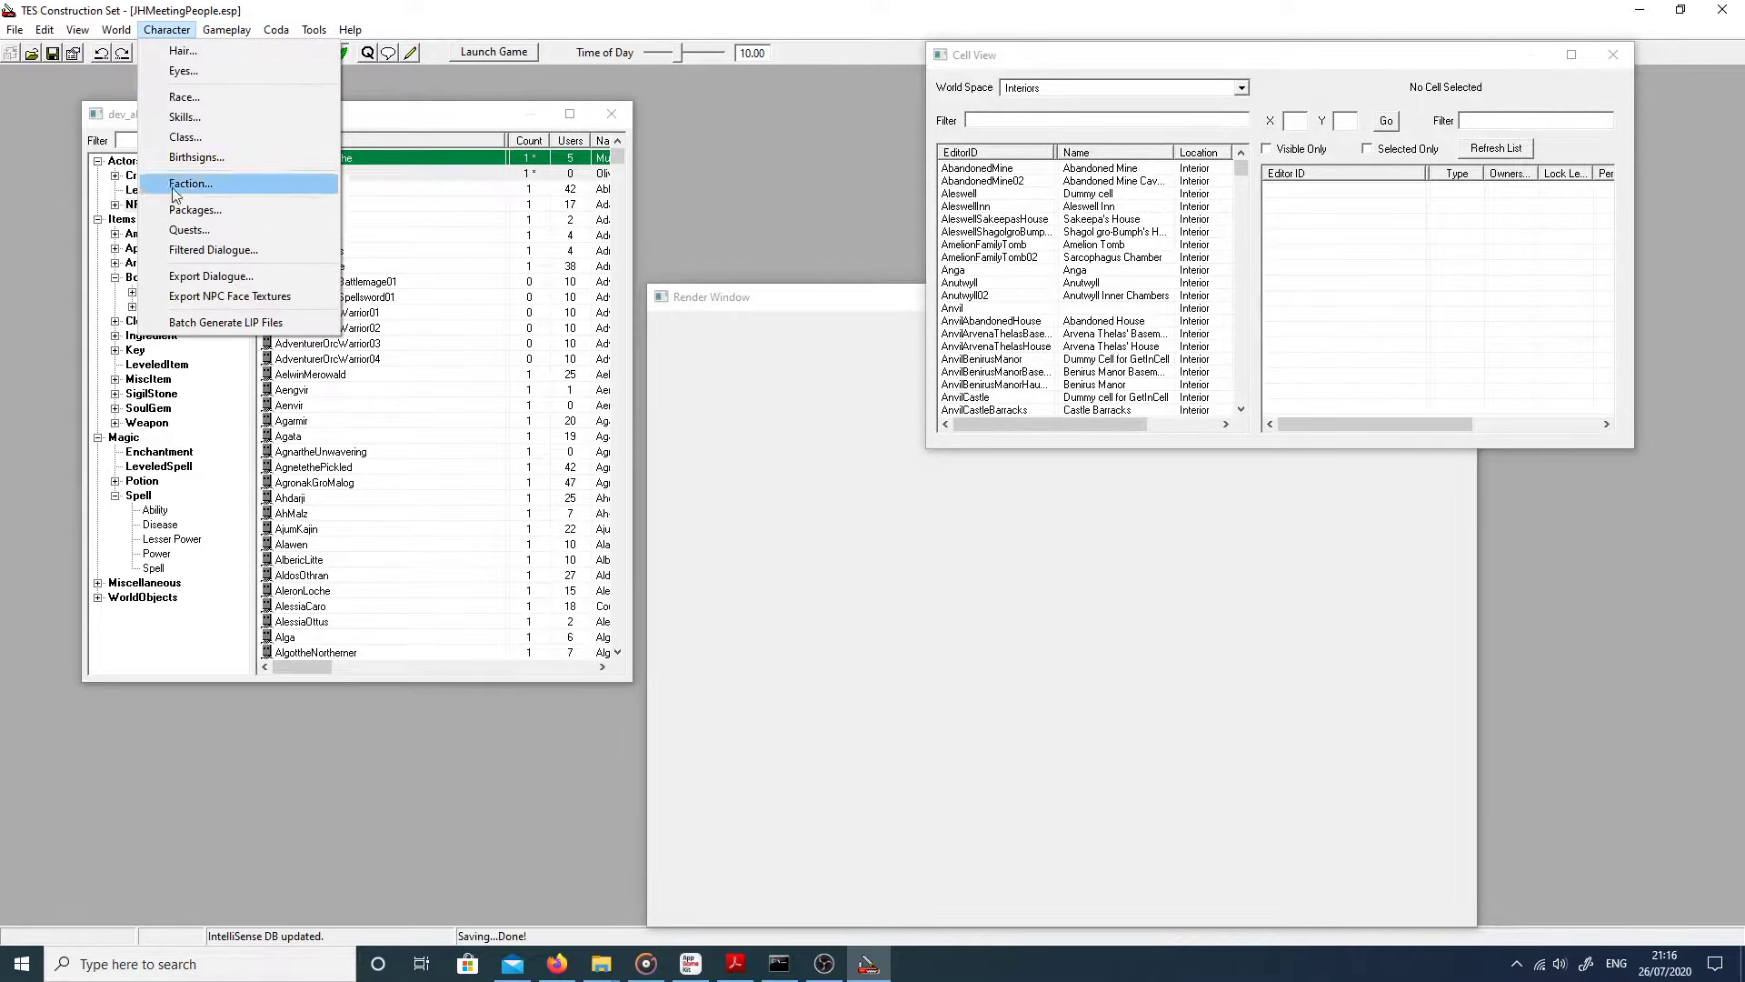
pyautogui.click(182, 233)
pyautogui.click(940, 113)
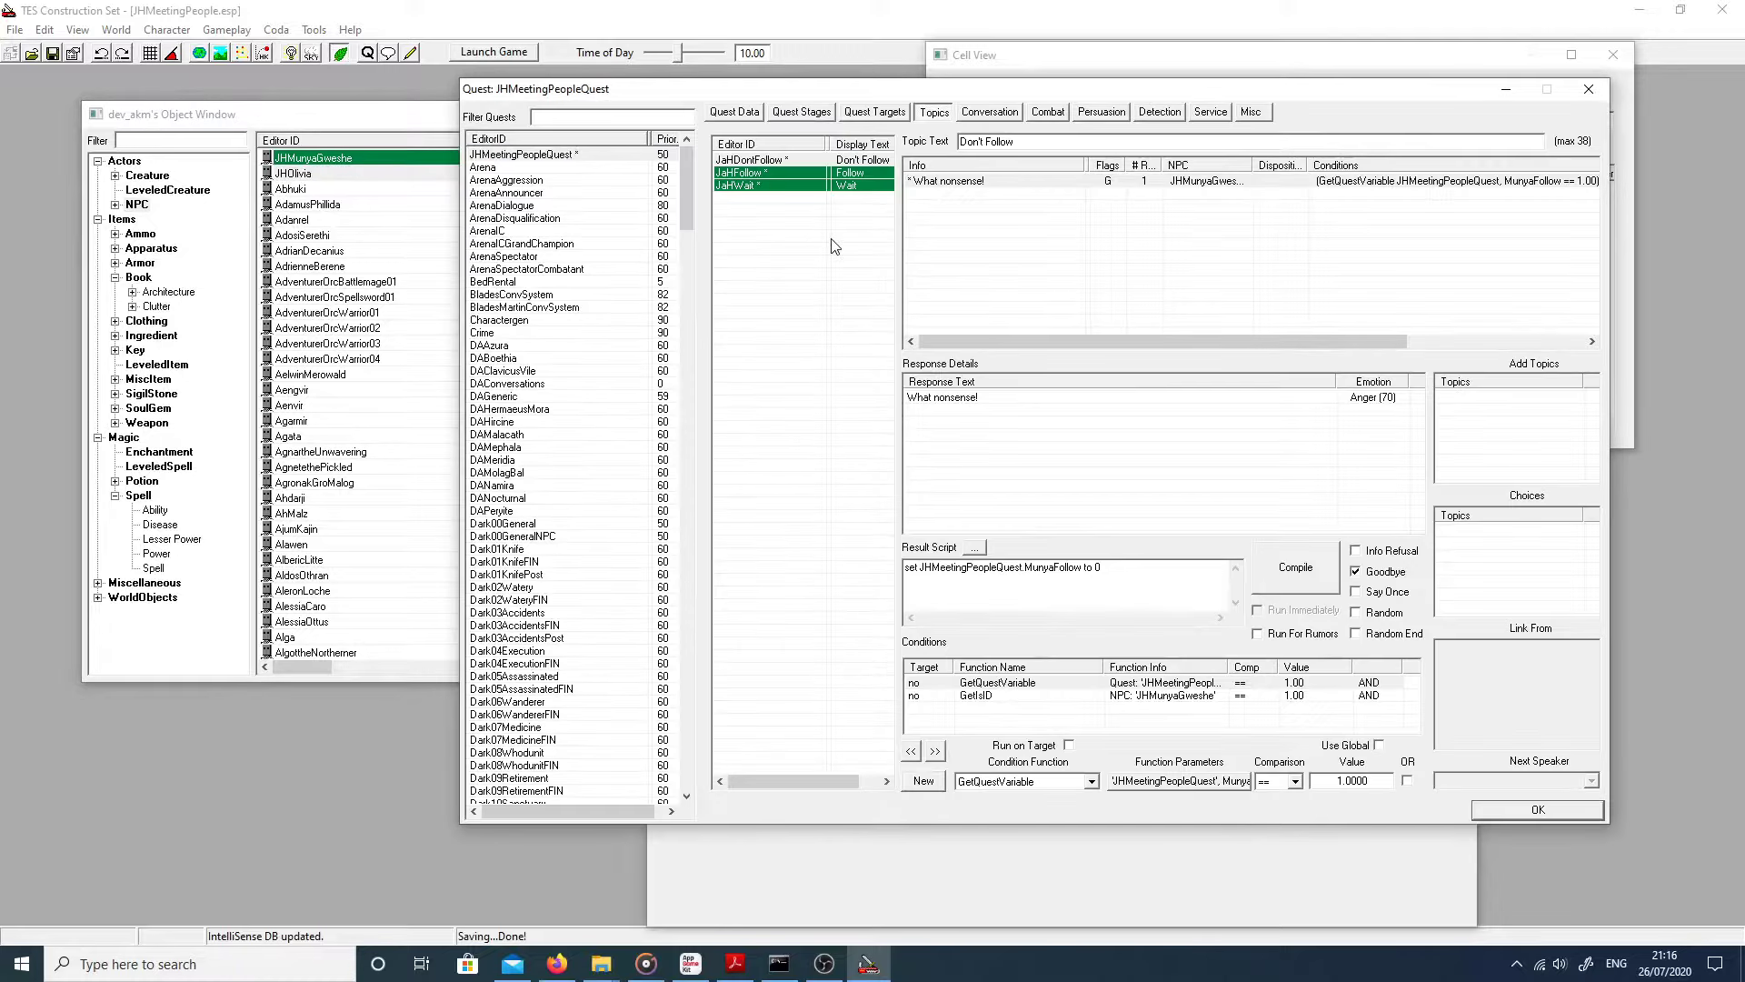
pyautogui.rightClick(829, 226)
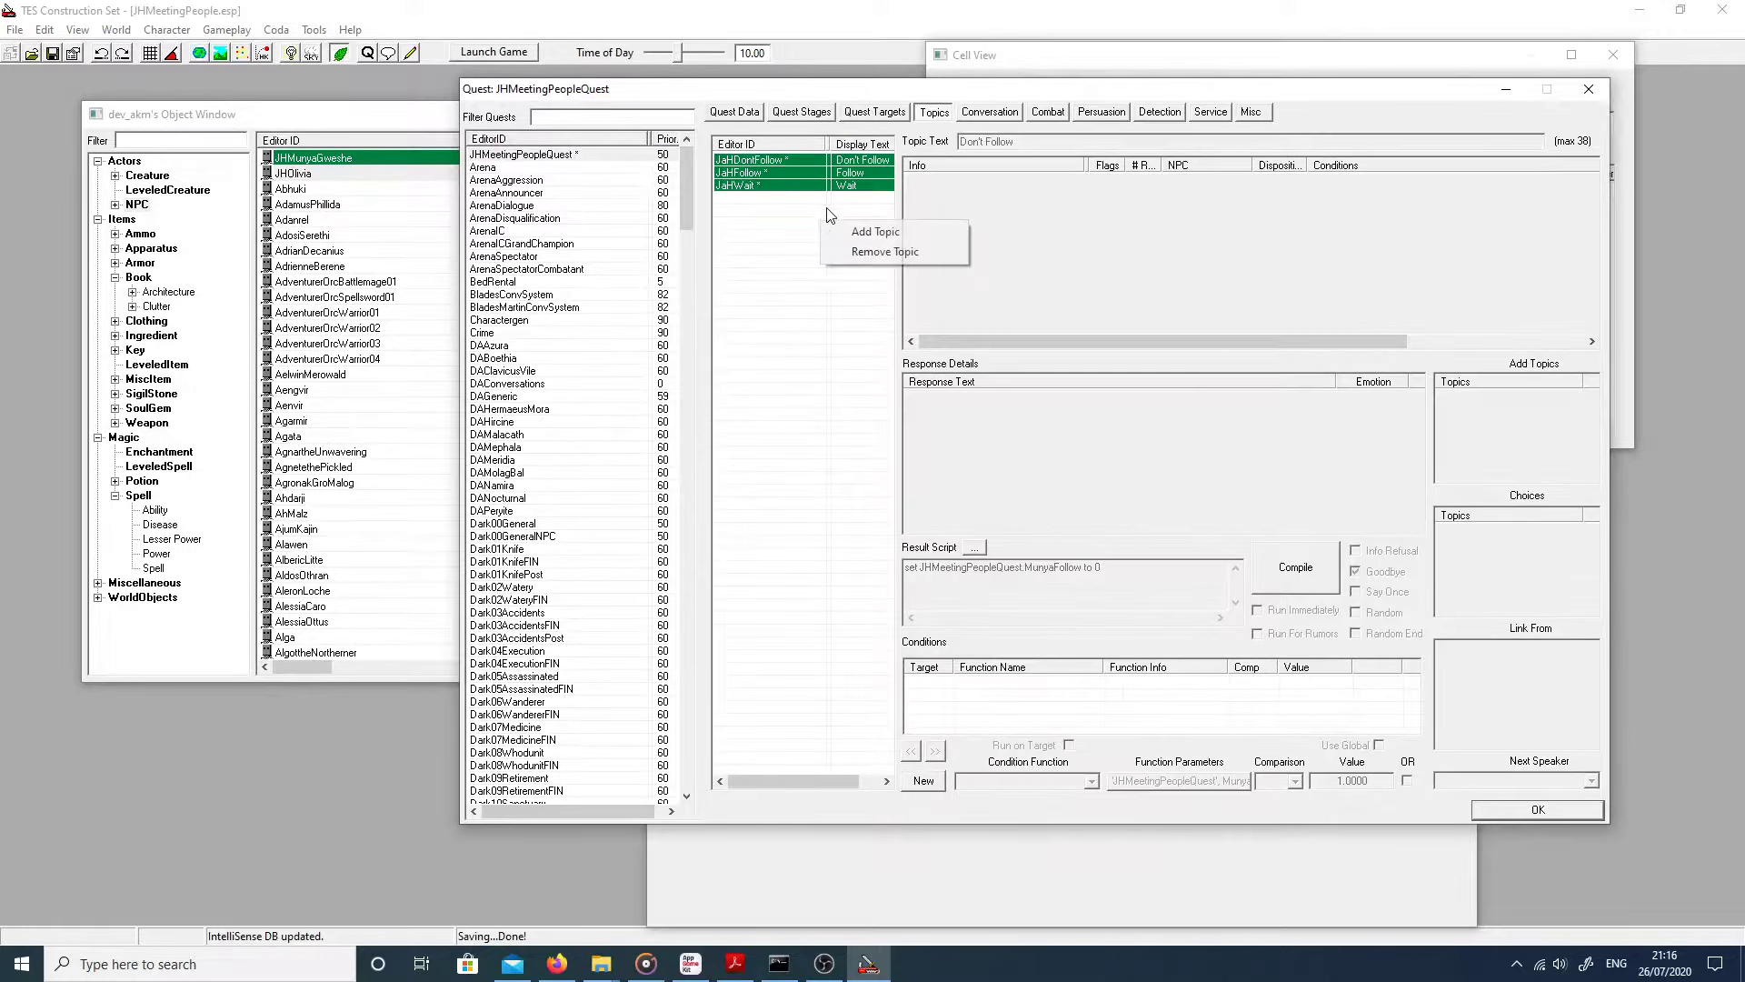
pyautogui.click(845, 232)
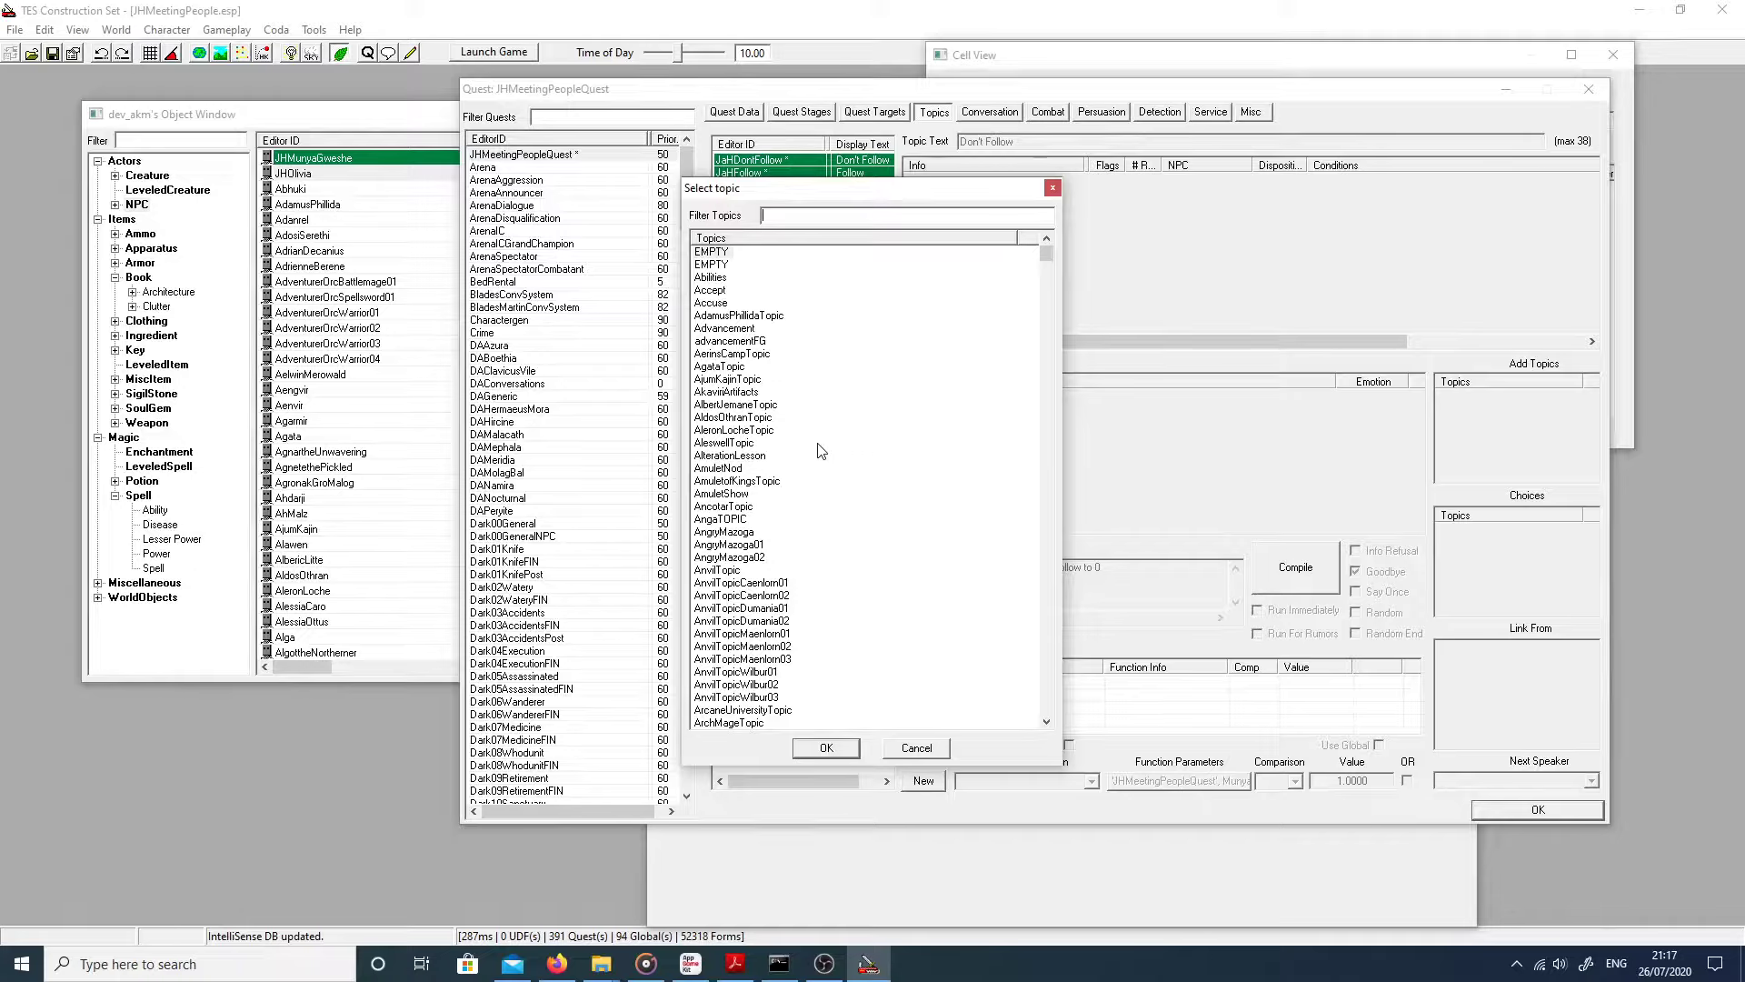
# Step: Create a new dialogue topic named JHTest in Select Topic, then close the picker
pyautogui.rightClick(896, 295)
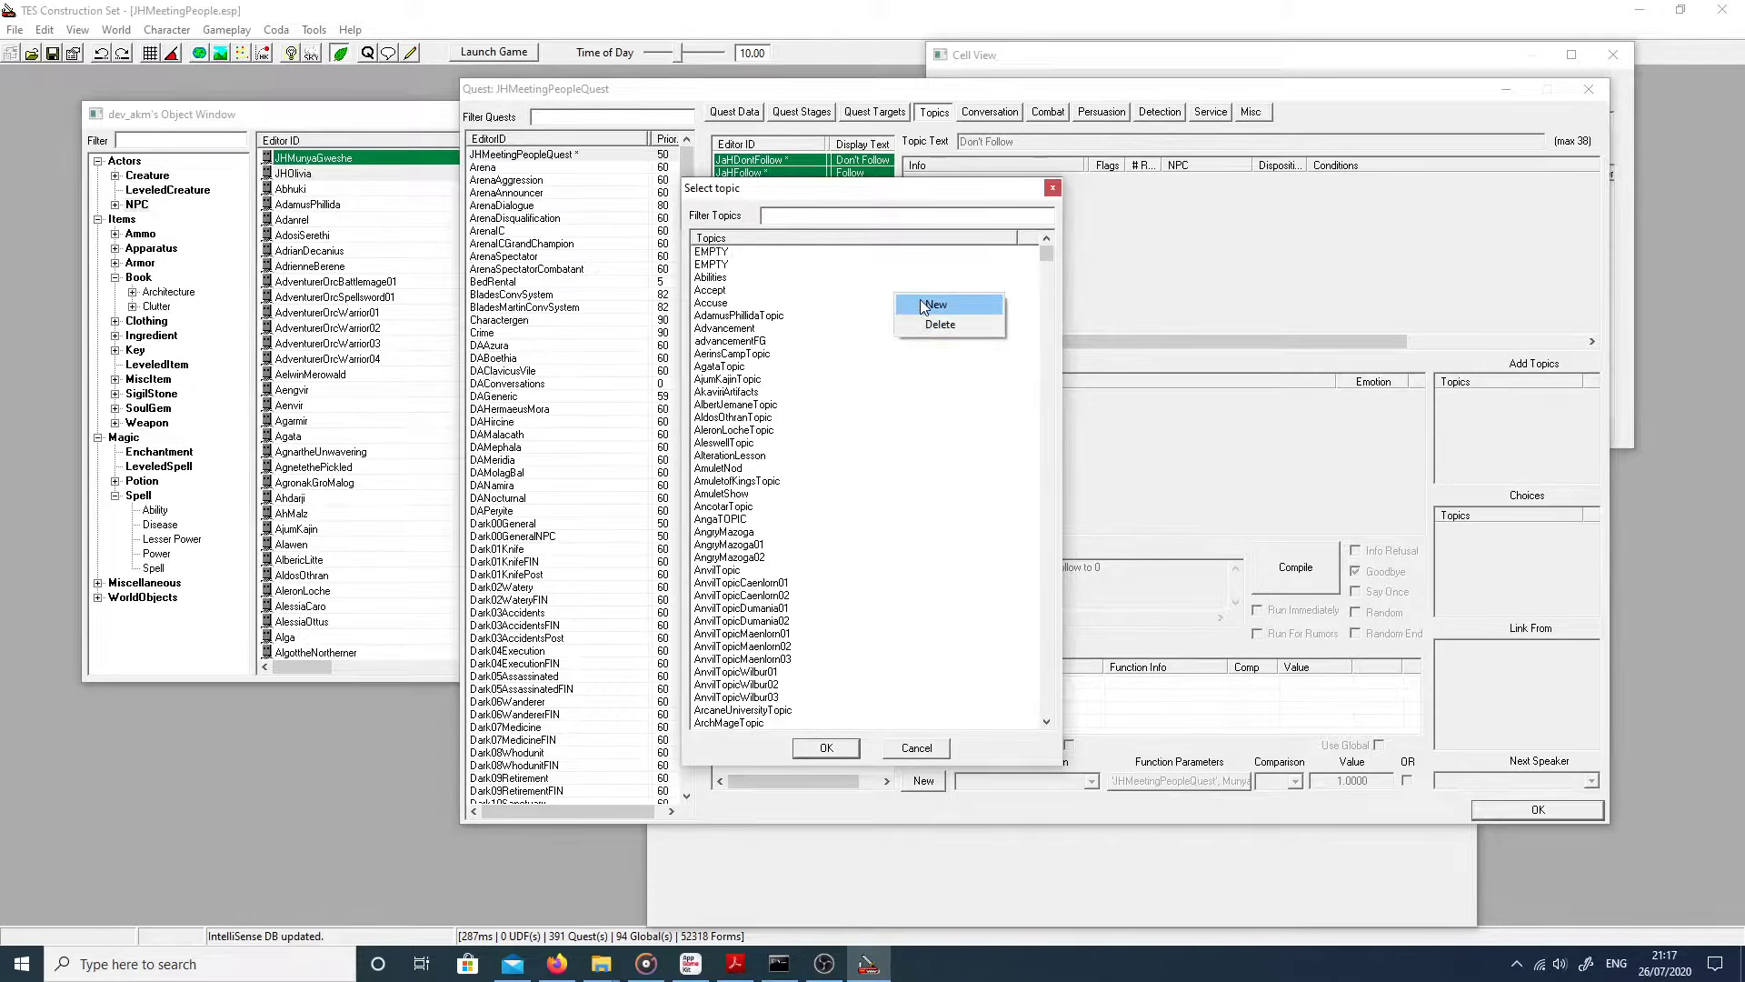
pyautogui.click(922, 306)
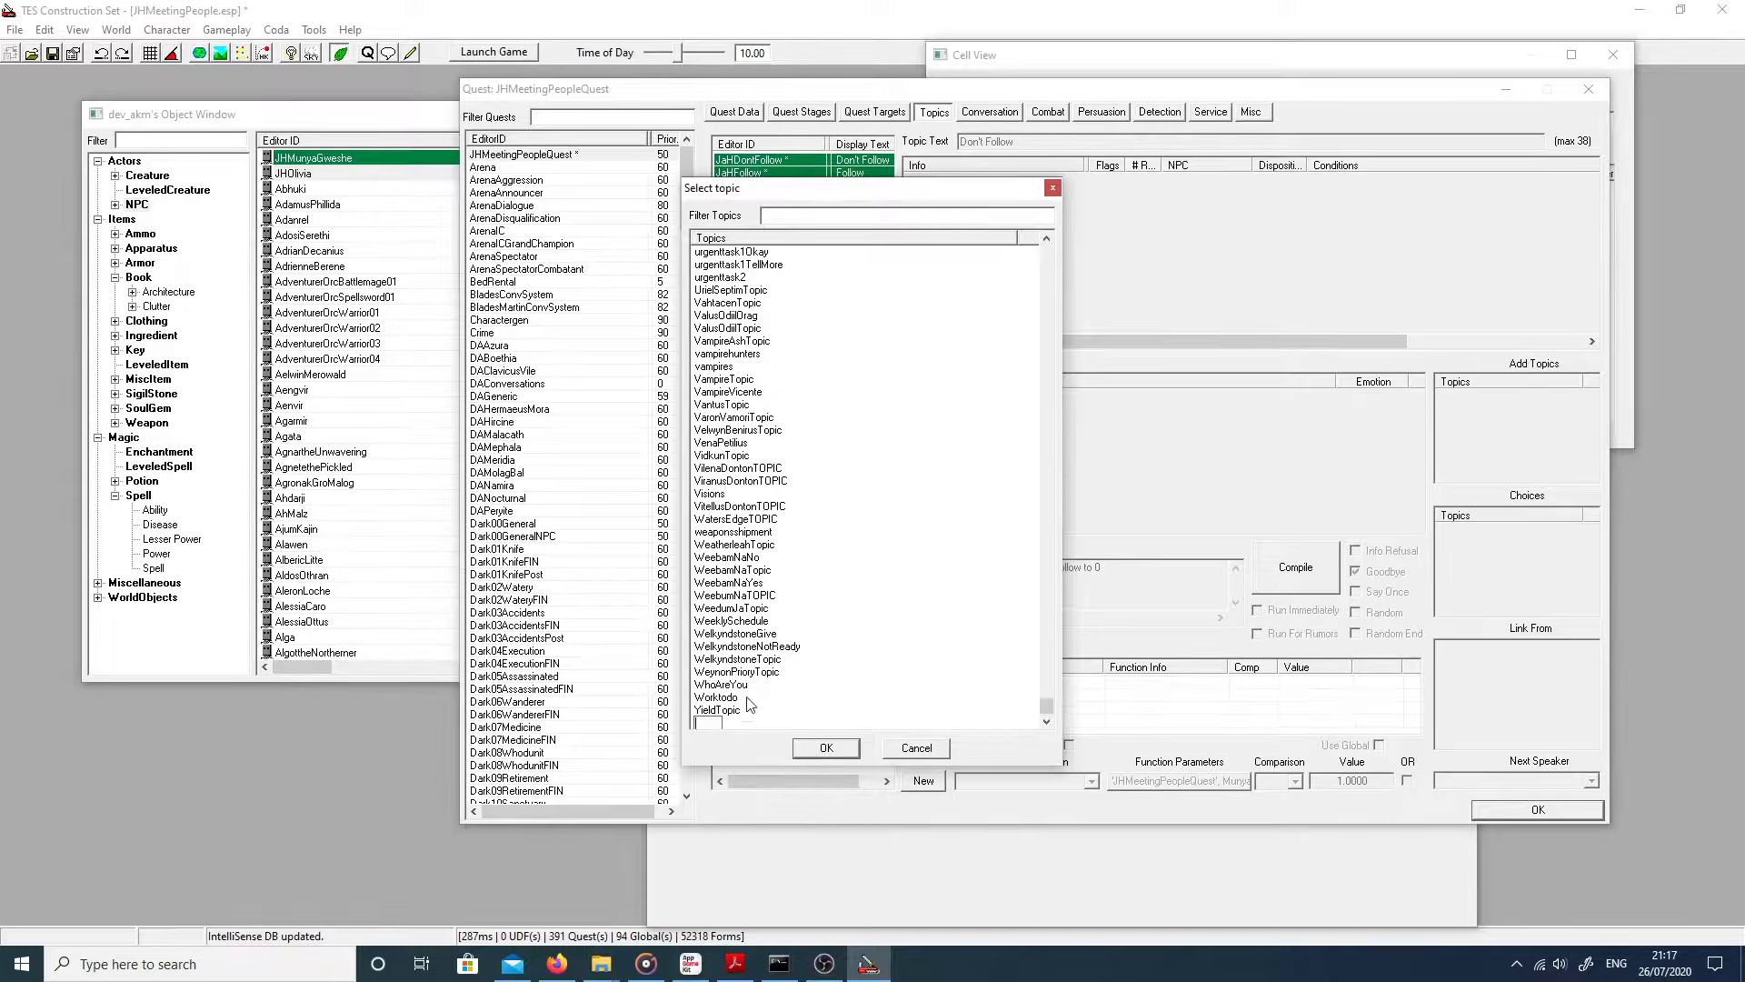
pyautogui.write('JHTest')
pyautogui.press('Return')
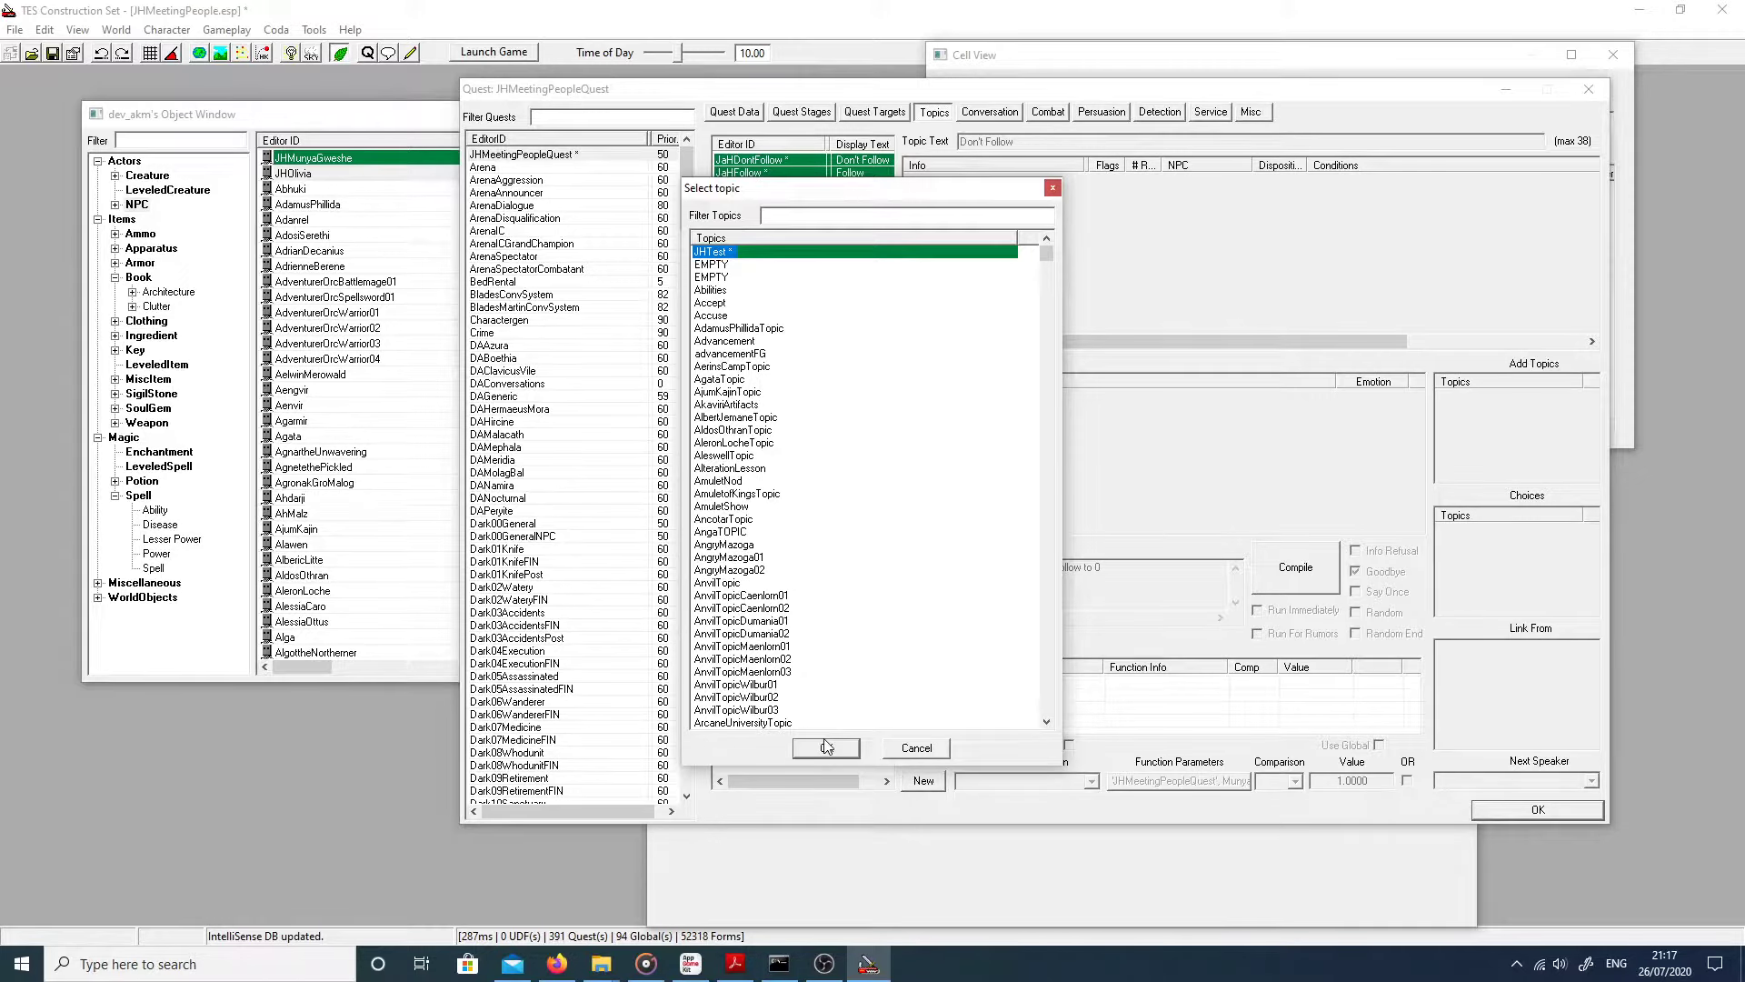
pyautogui.click(918, 752)
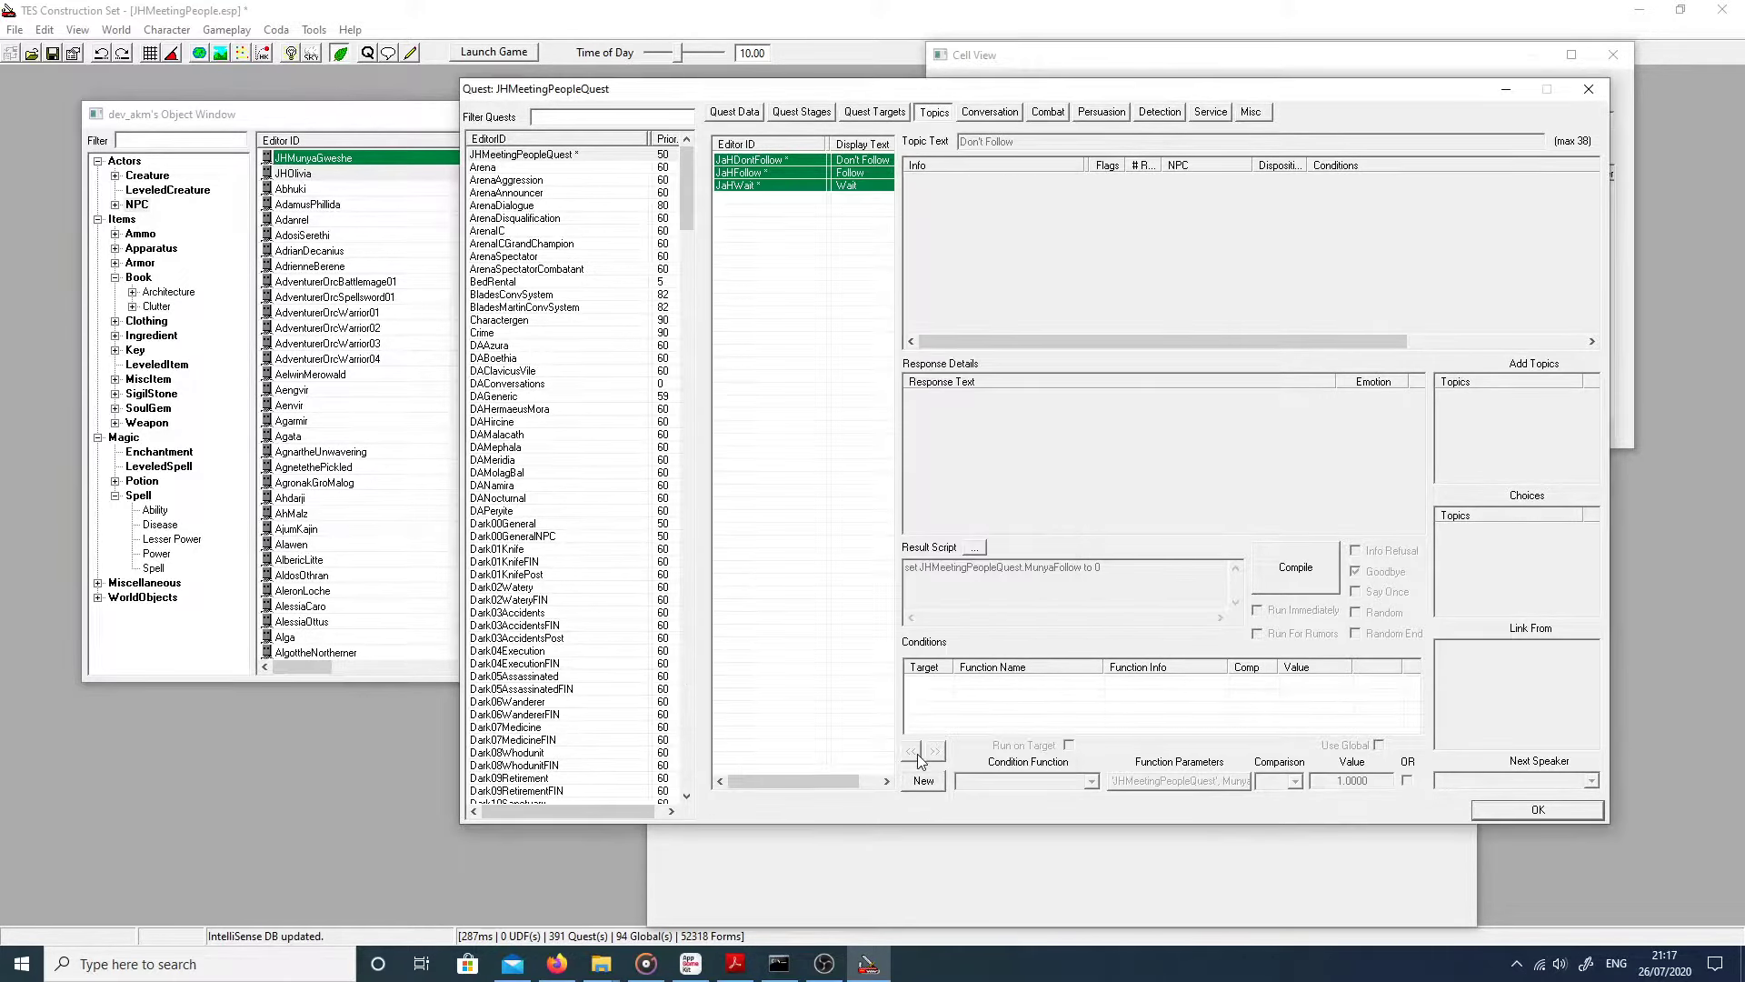
# Step: Review the JaHFollow topic's responses: Certainly., That works for me., and I'm with you completely!
pyautogui.click(784, 173)
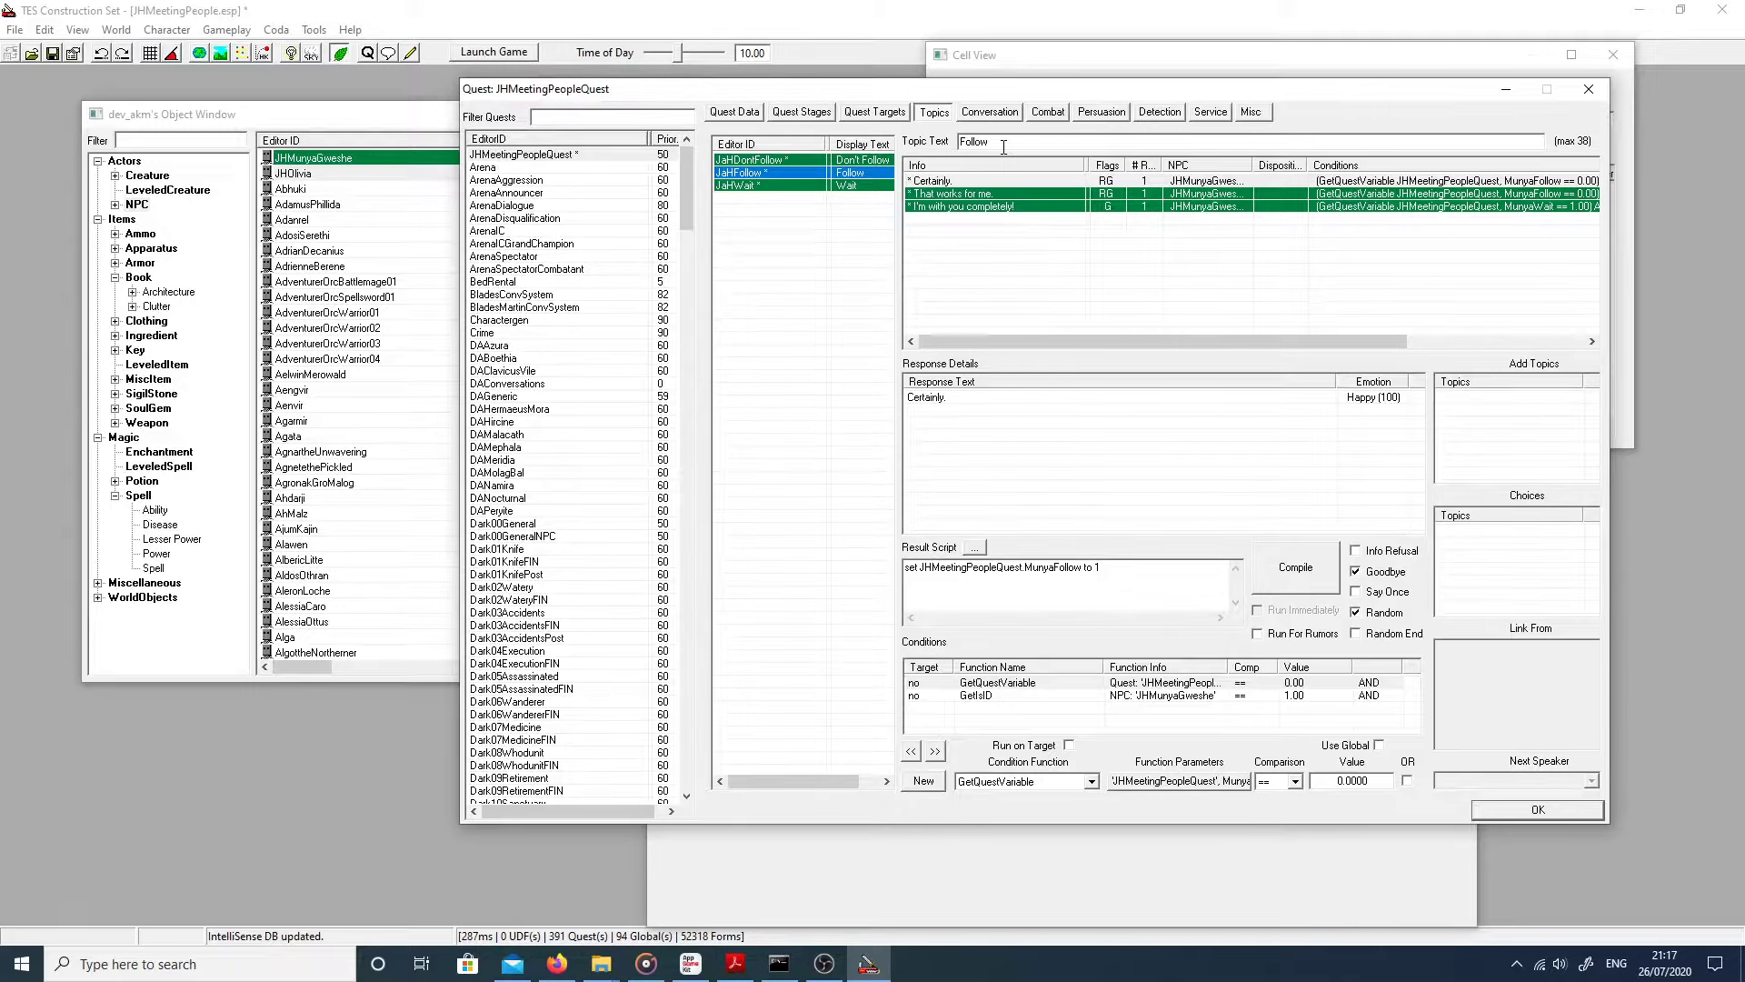
pyautogui.click(981, 195)
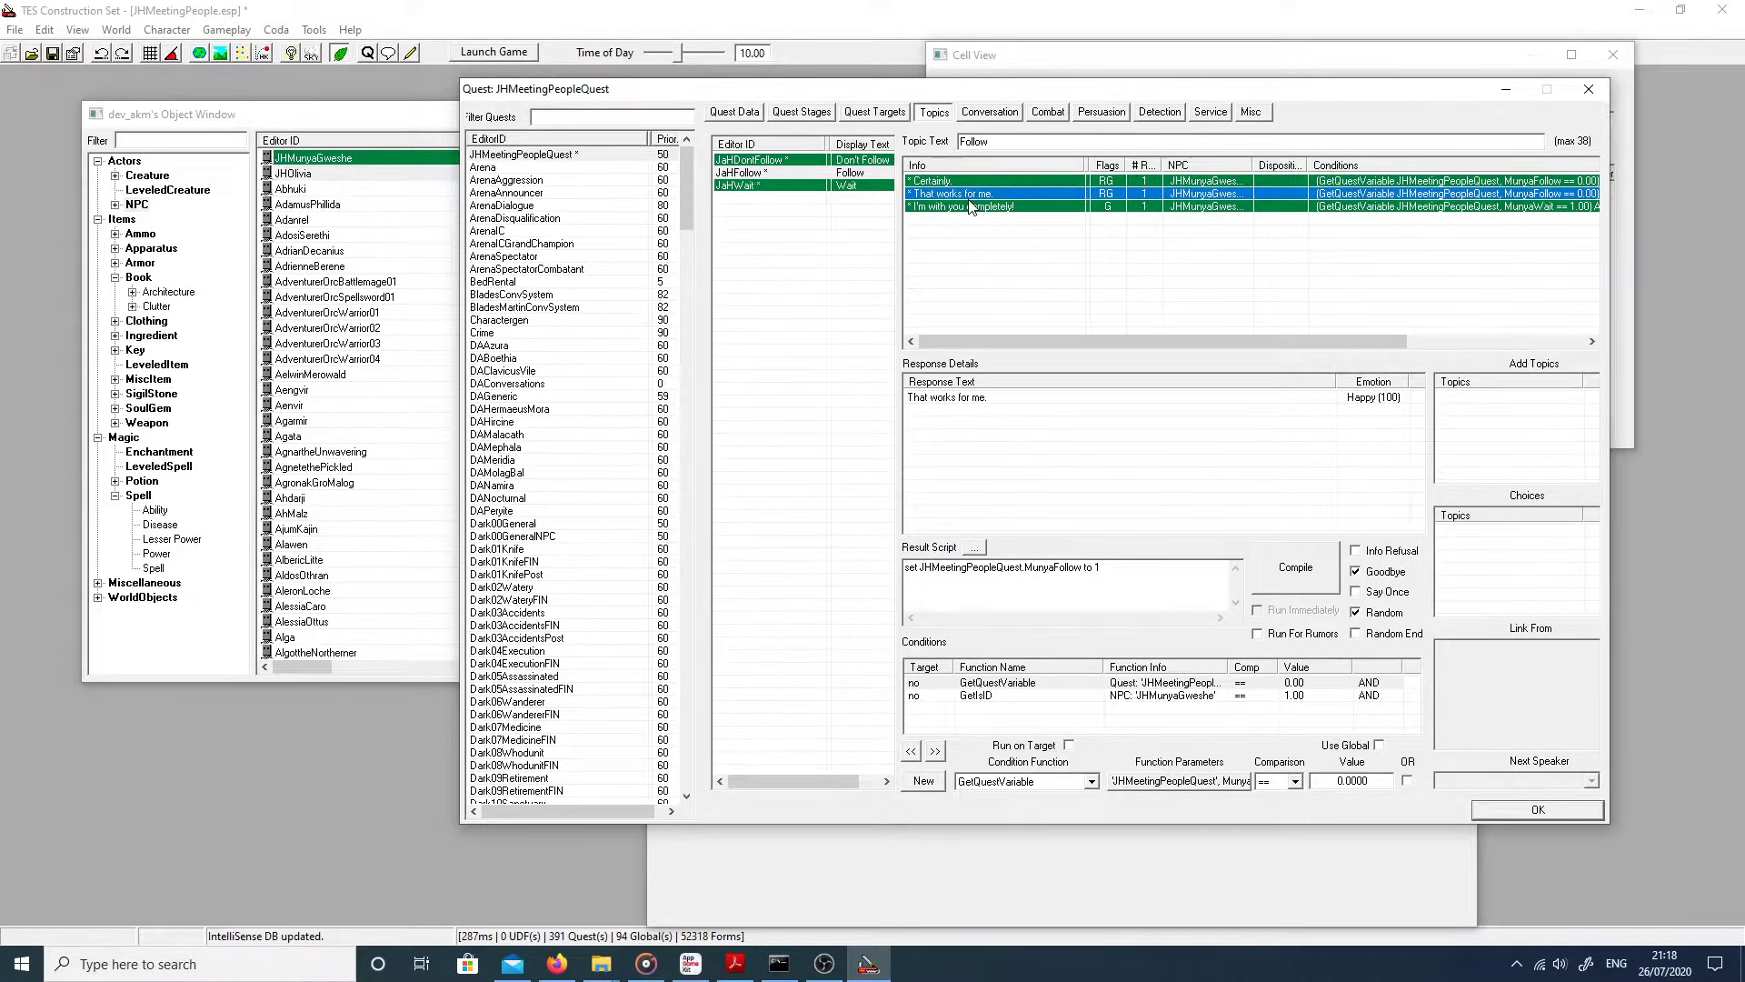
pyautogui.doubleClick(970, 194)
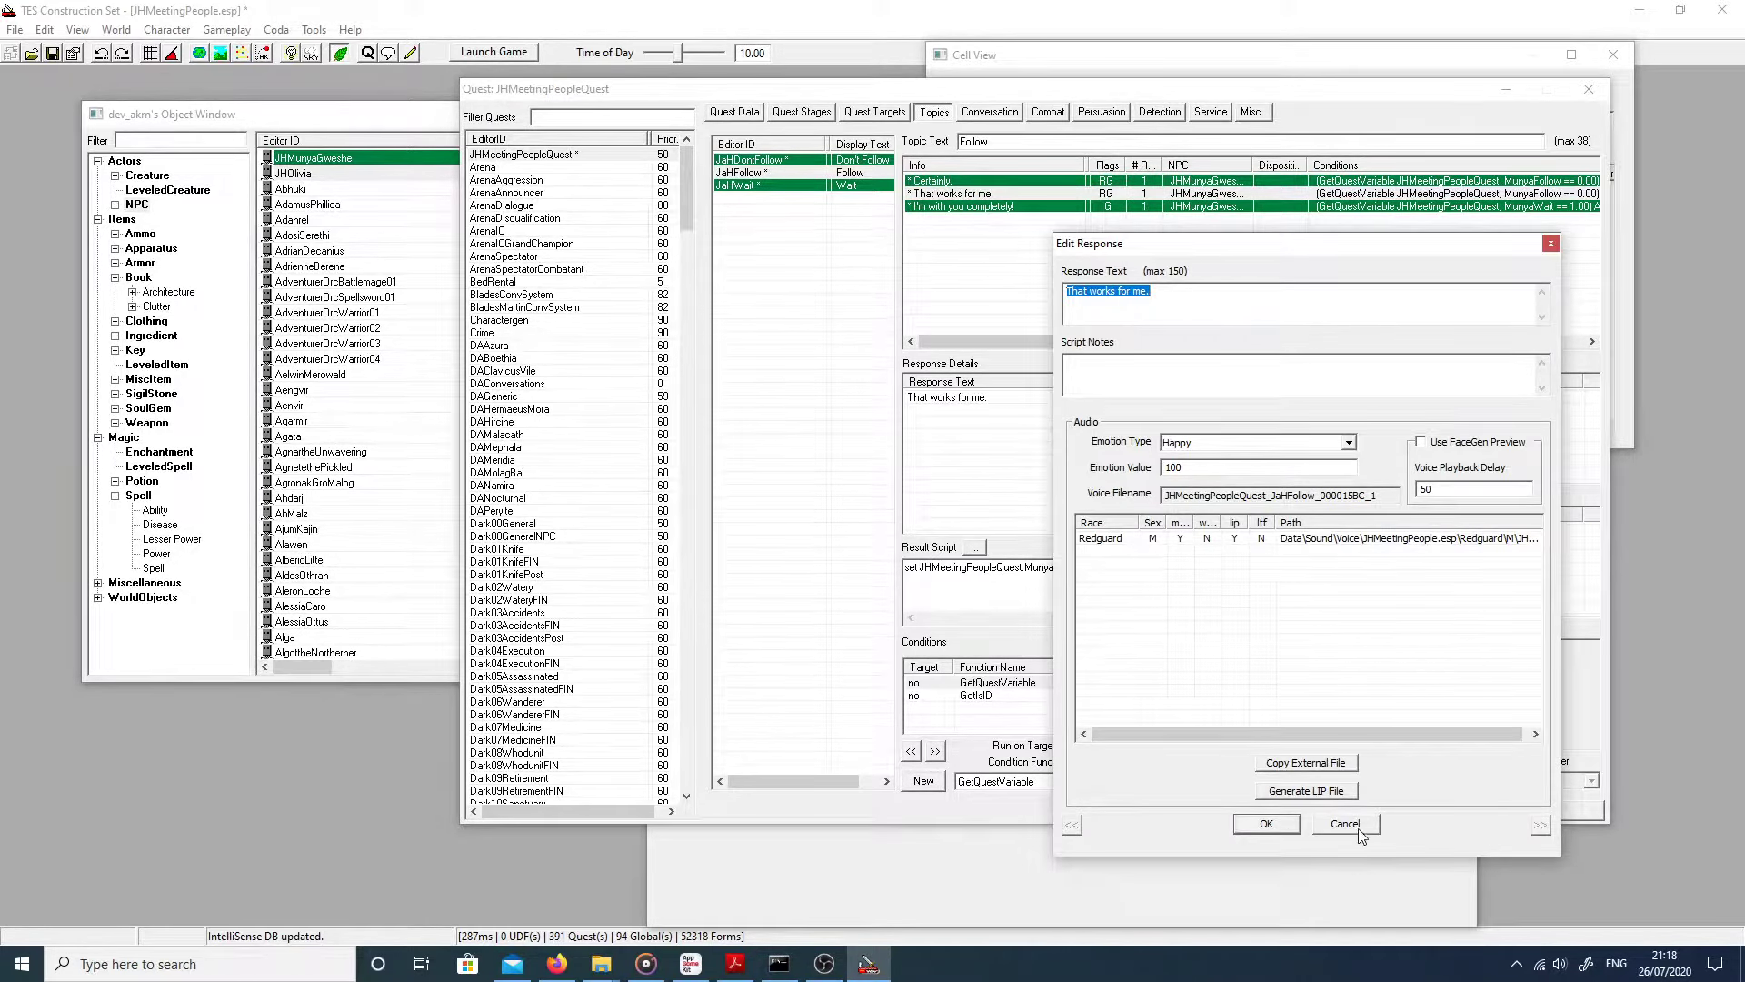
pyautogui.click(1361, 833)
pyautogui.click(961, 207)
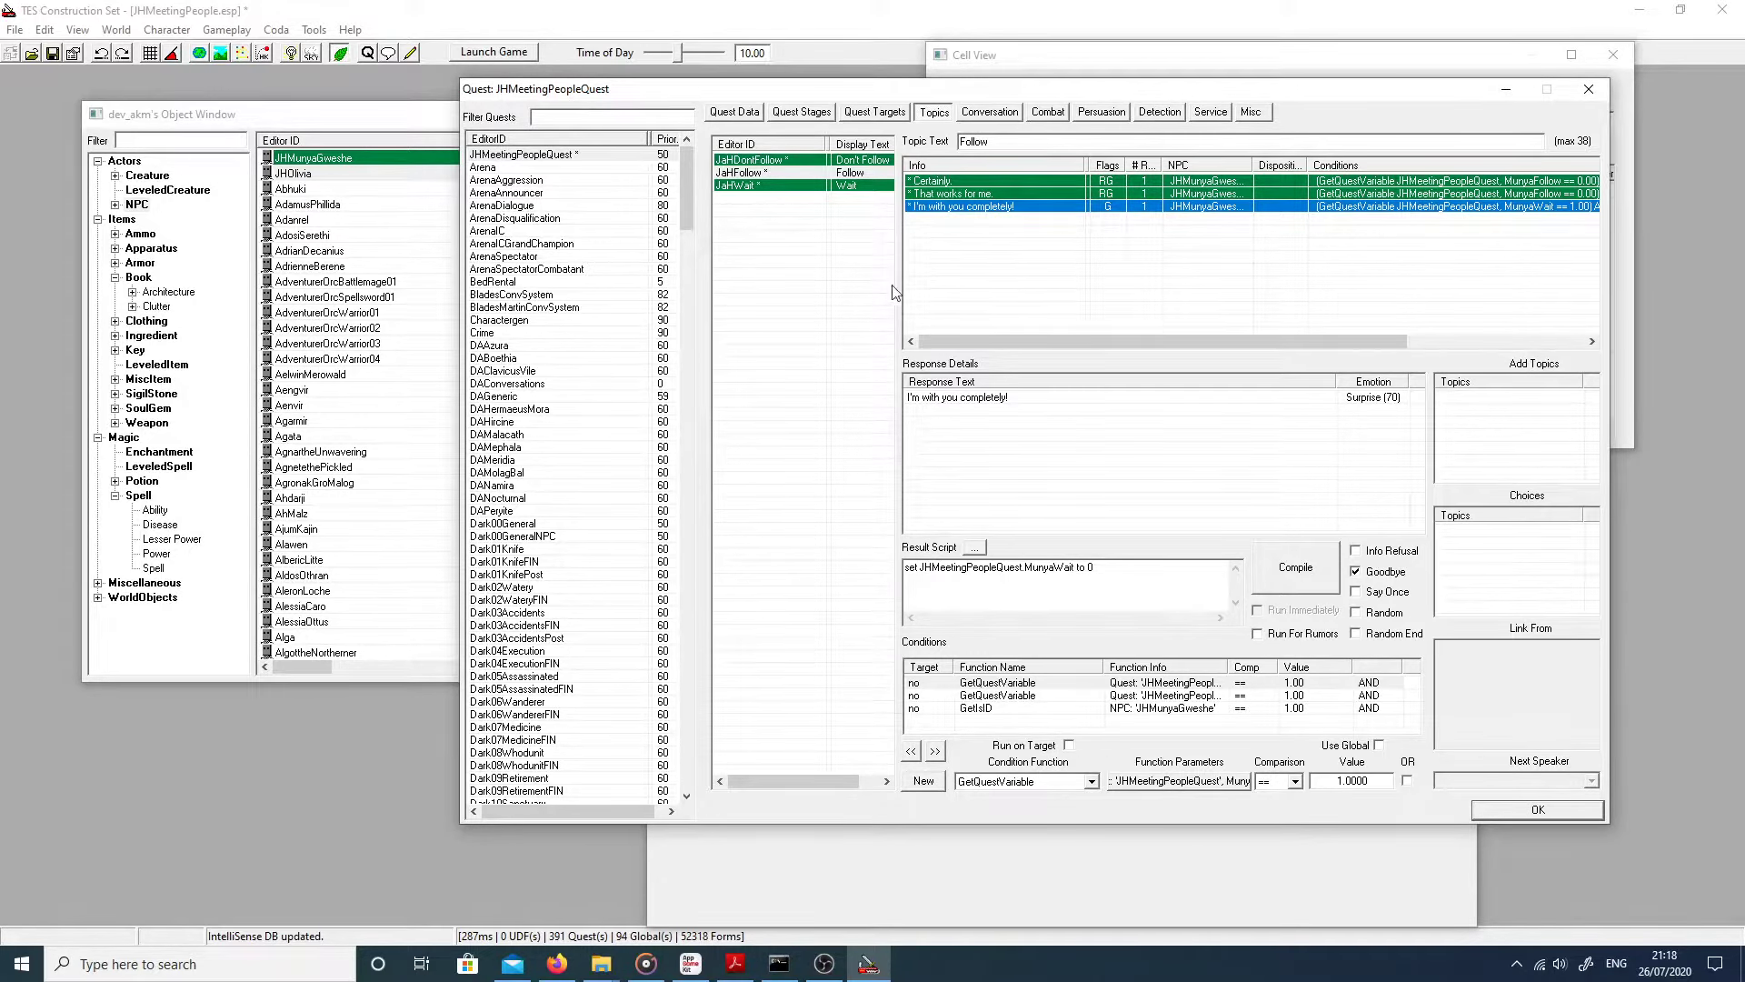
pyautogui.click(977, 291)
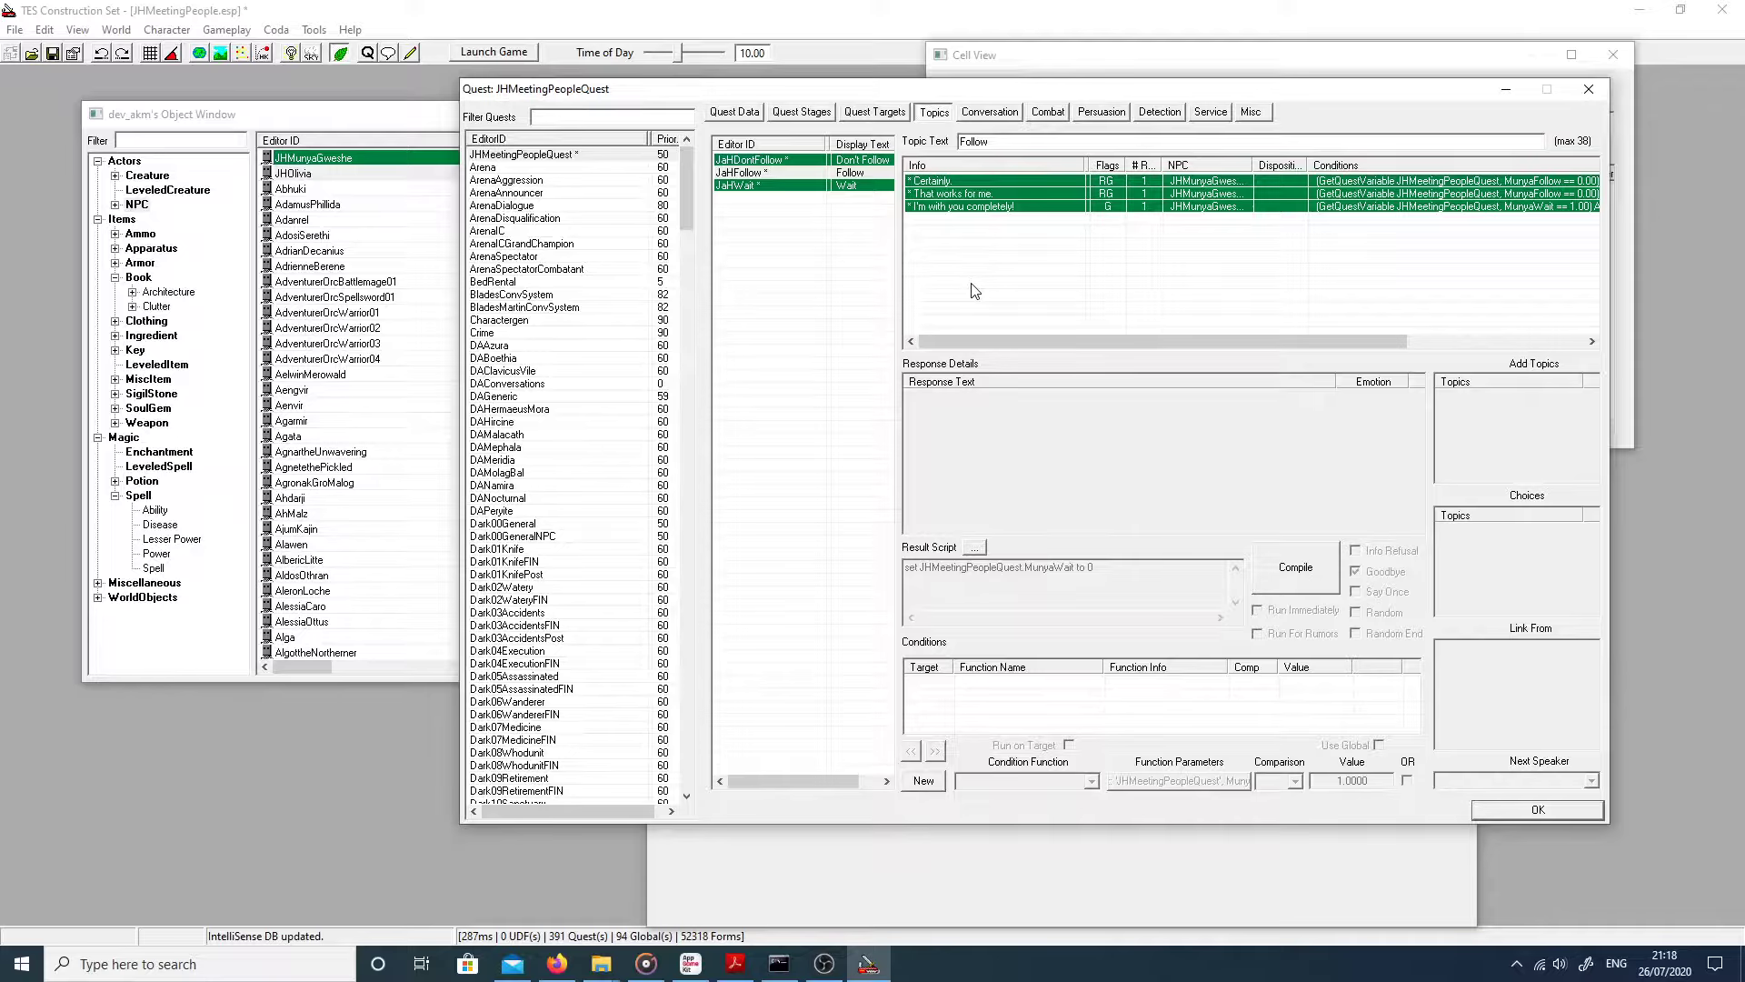
# Step: Add a new Follow response 'Ok then.' with Happy emotion at value 60
pyautogui.rightClick(972, 284)
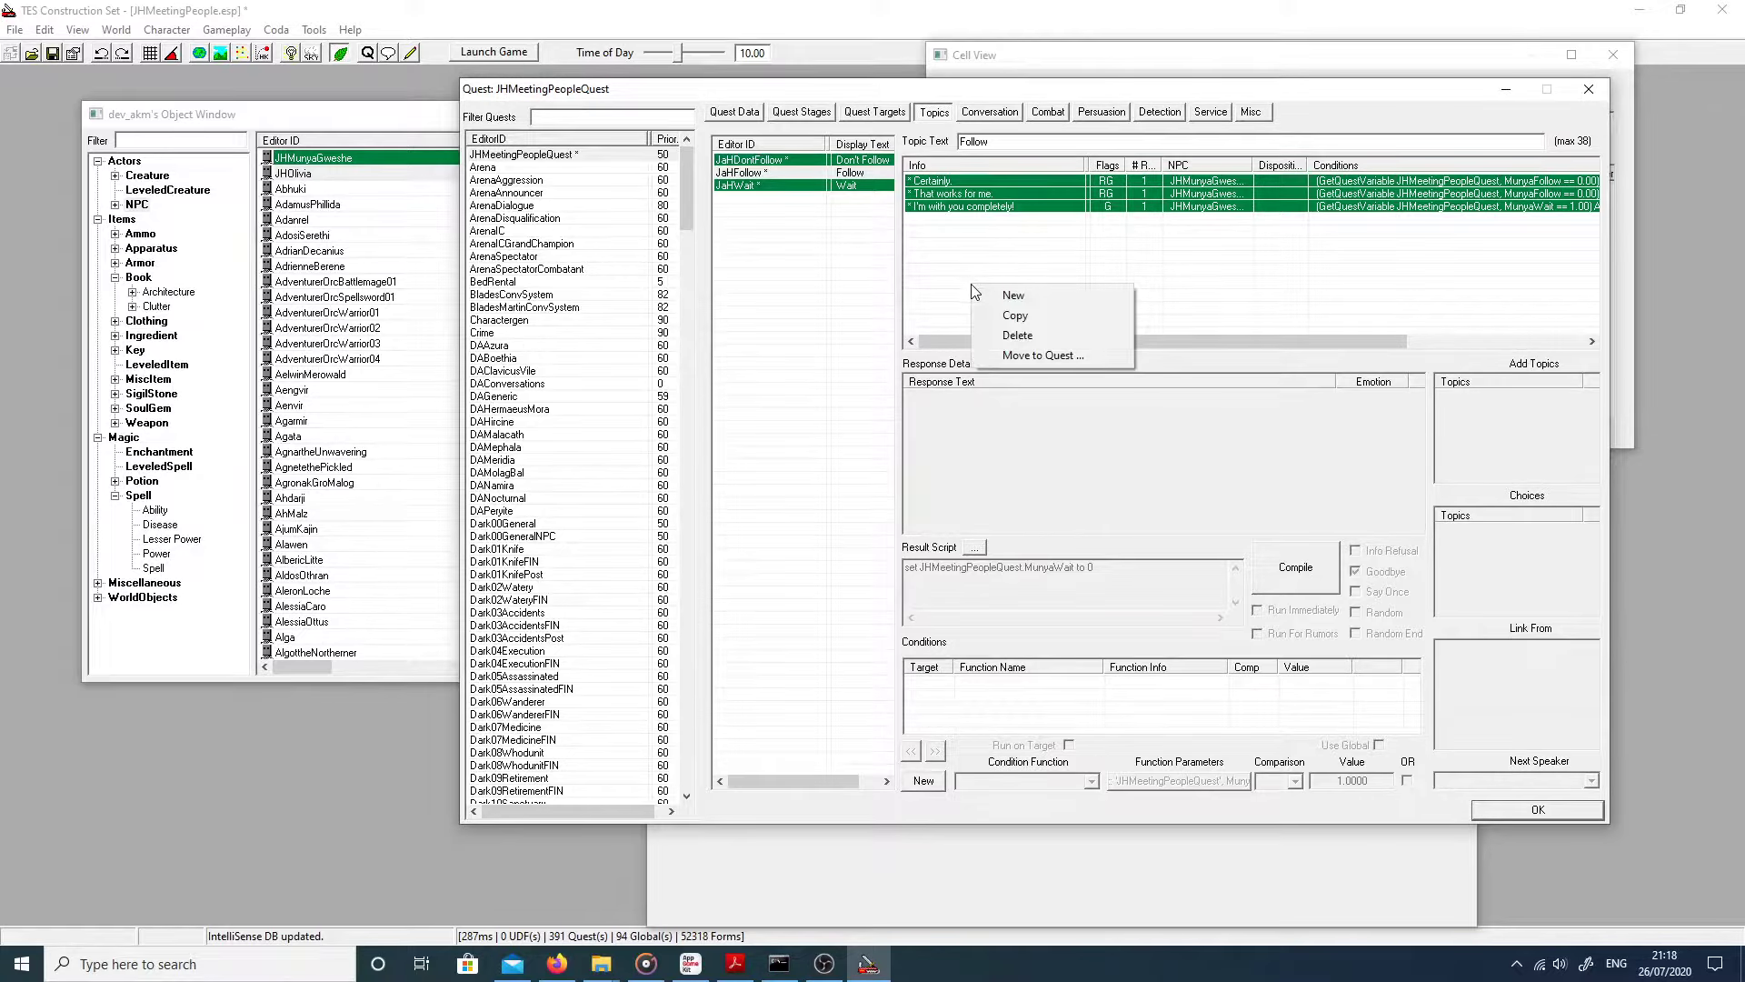
pyautogui.click(982, 300)
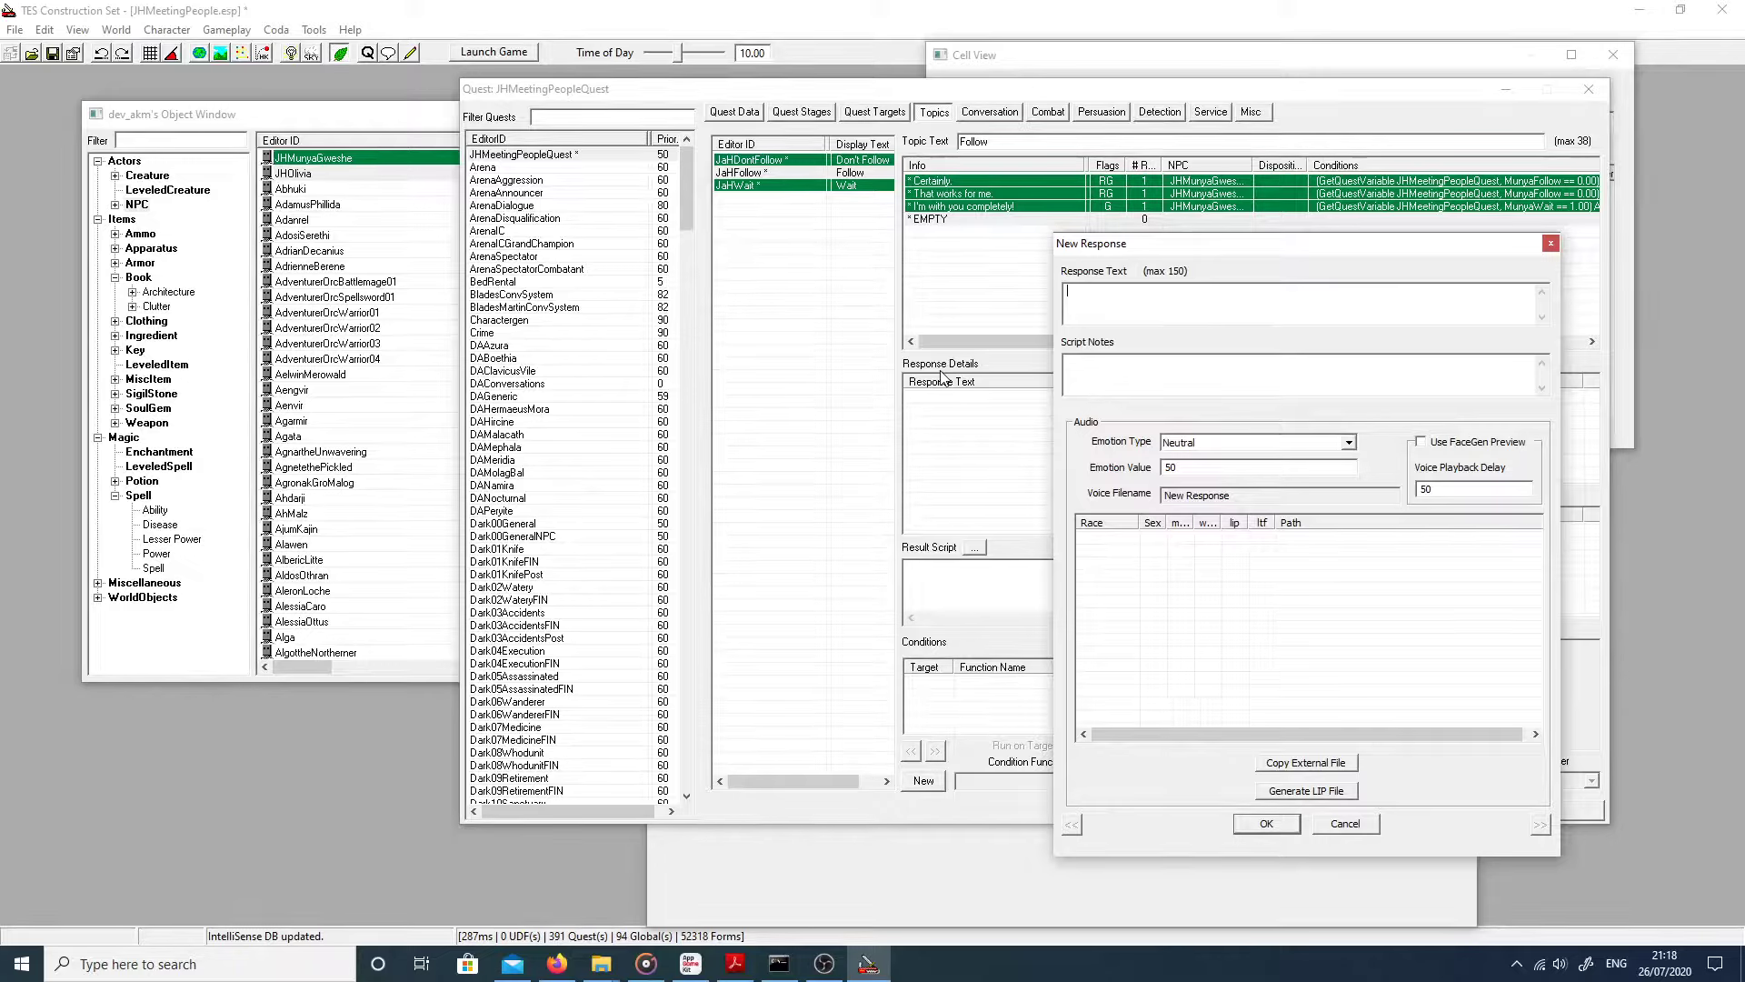
pyautogui.write('Ok then.')
pyautogui.click(1200, 442)
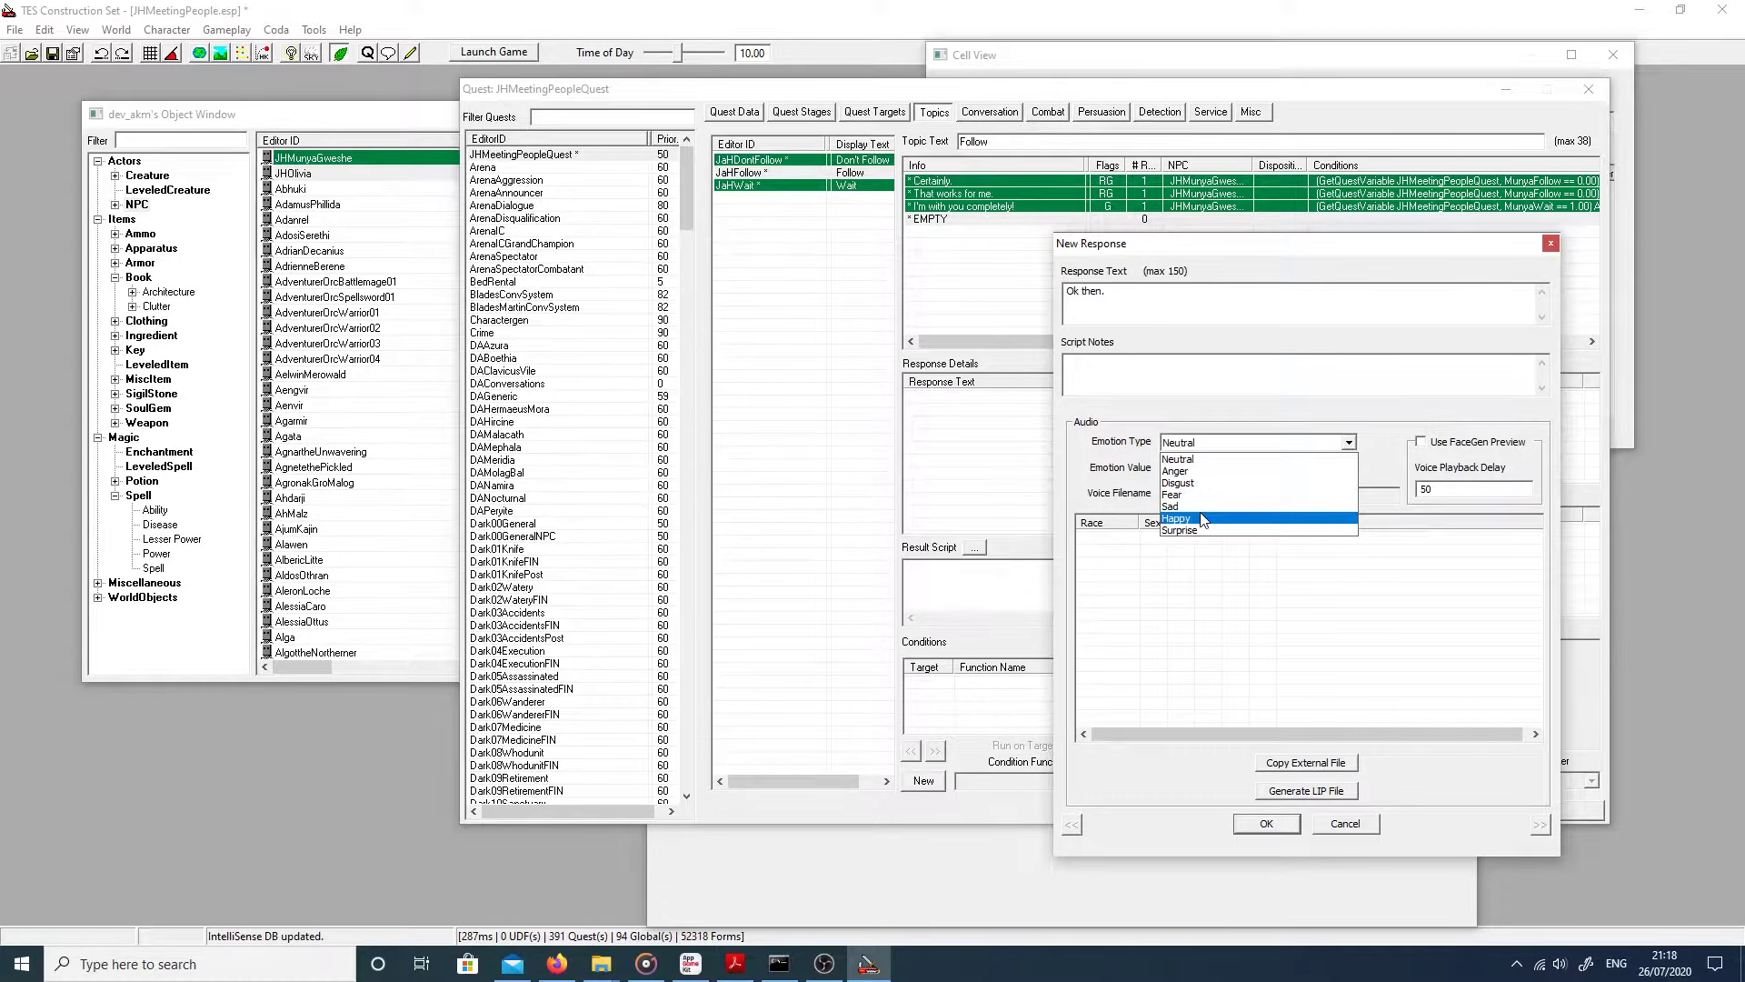
pyautogui.click(1177, 518)
pyautogui.click(1209, 467)
pyautogui.write('60')
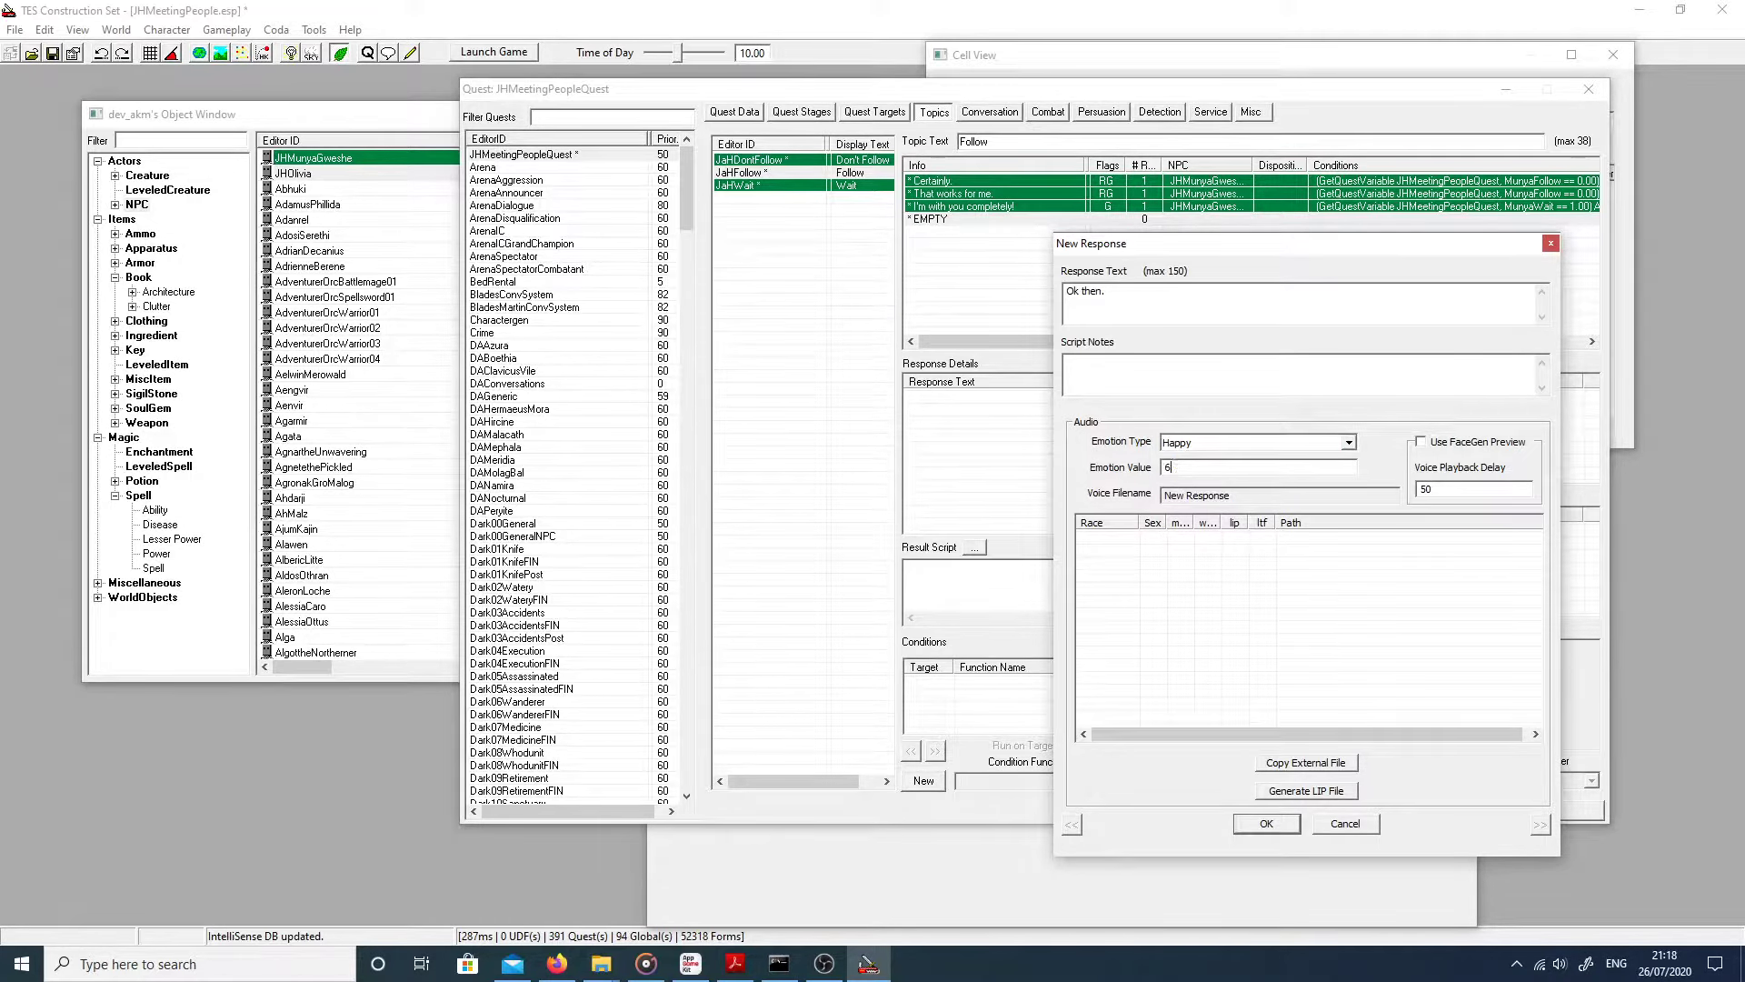
pyautogui.click(1253, 823)
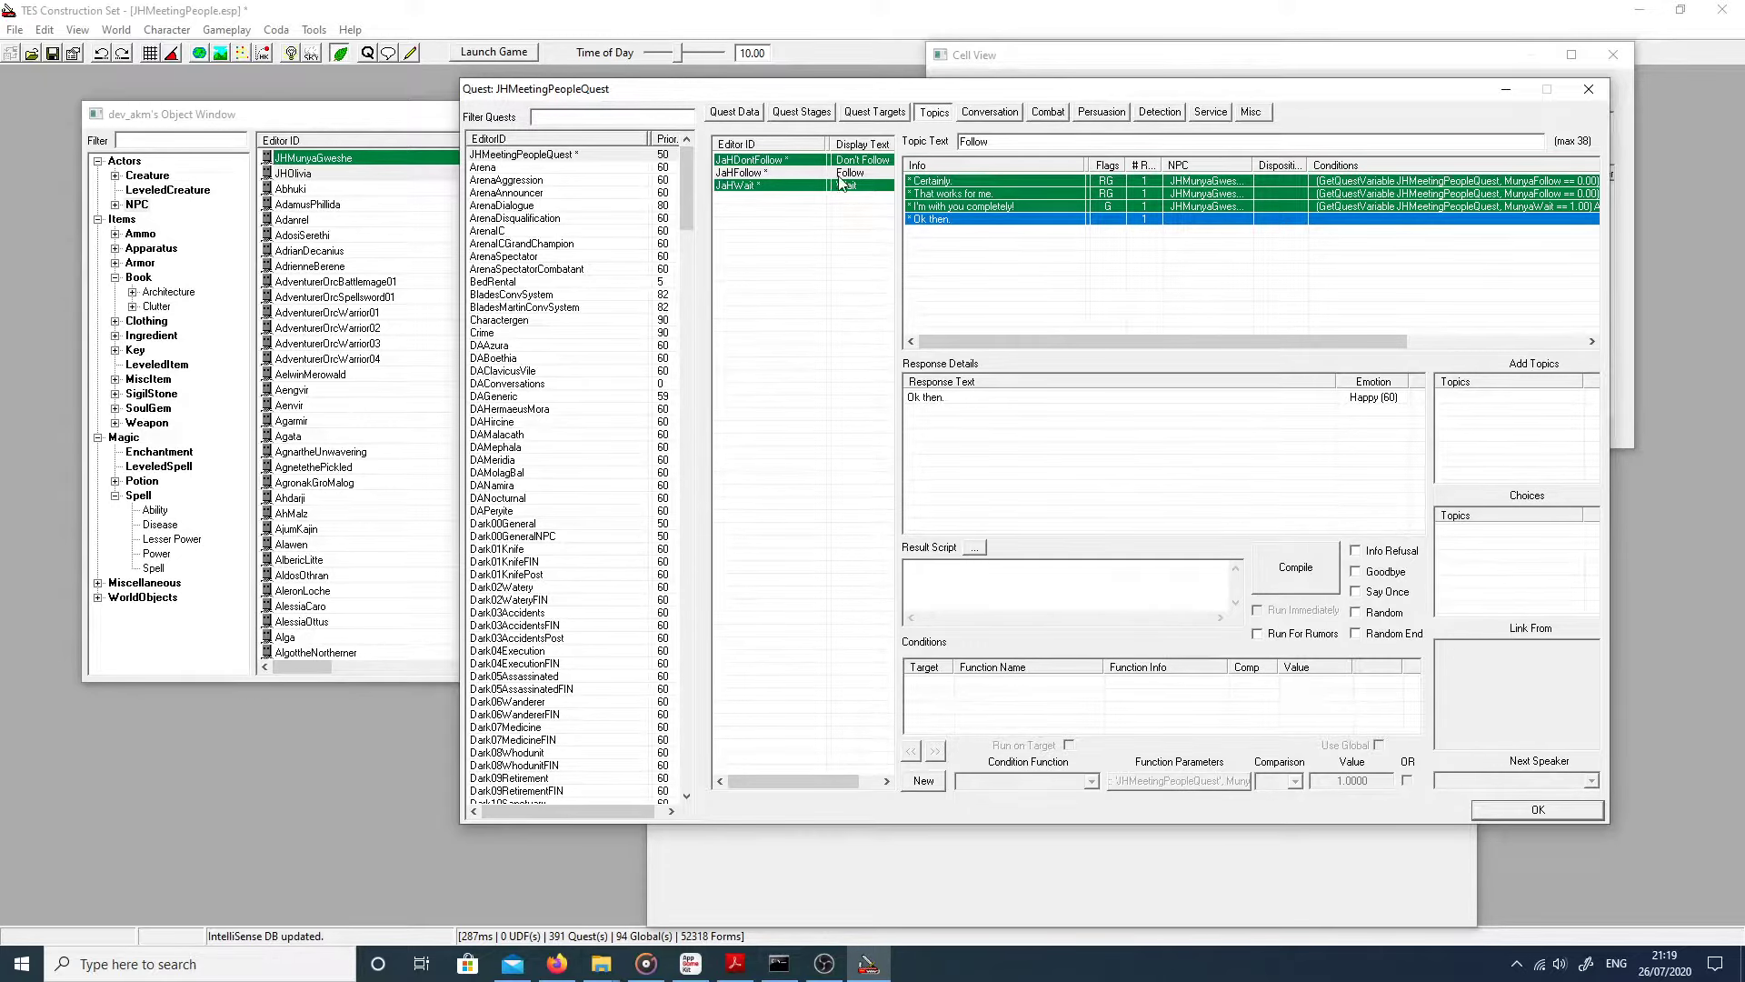
# Step: Inspect the Certainly. response's GetQuestVariable condition
pyautogui.click(996, 182)
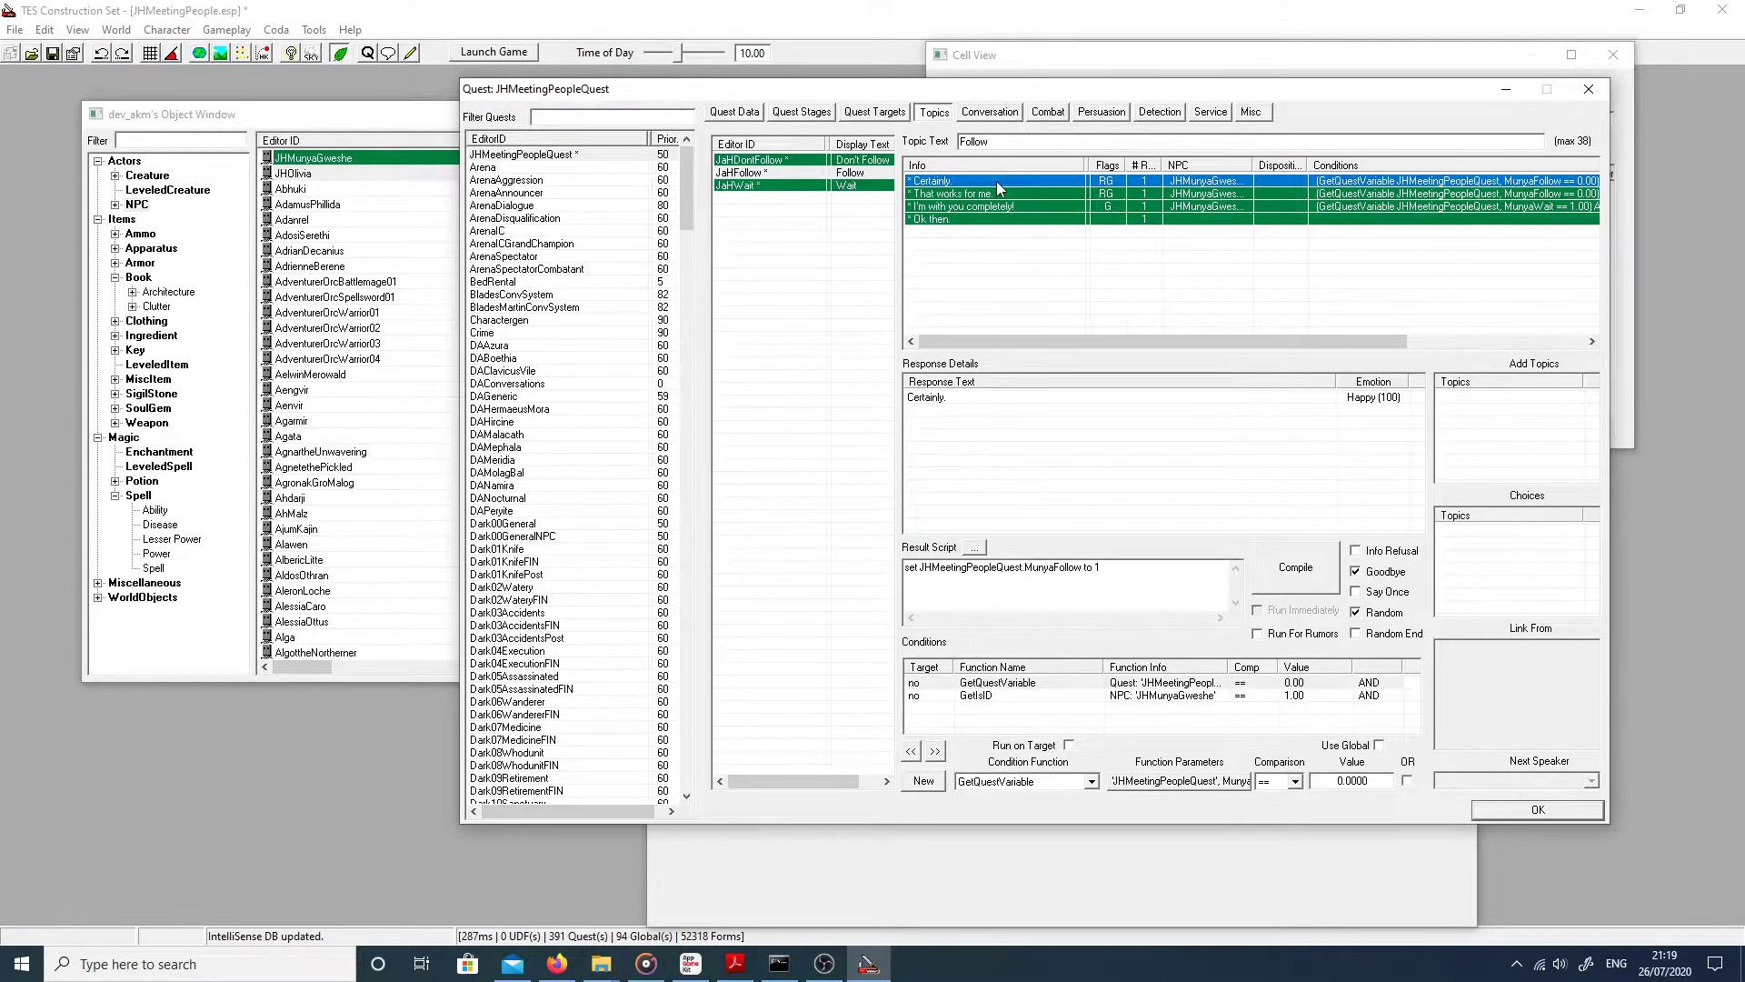
pyautogui.rightClick(1028, 718)
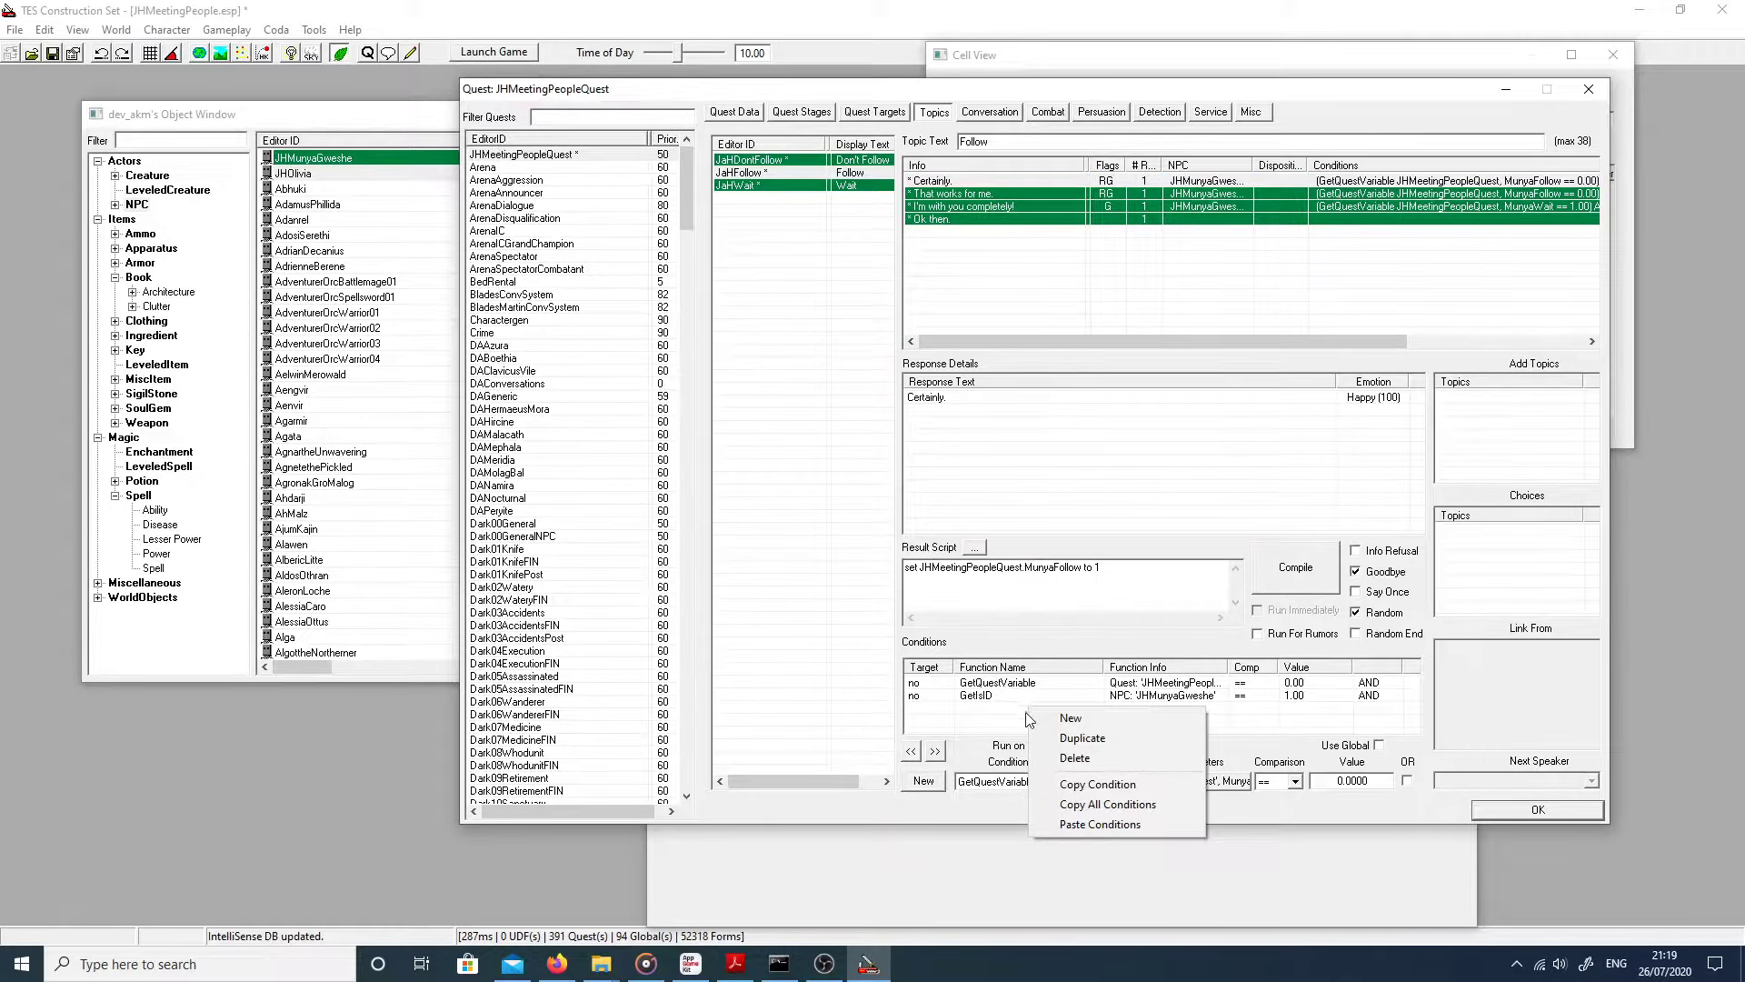
pyautogui.click(990, 687)
pyautogui.click(959, 705)
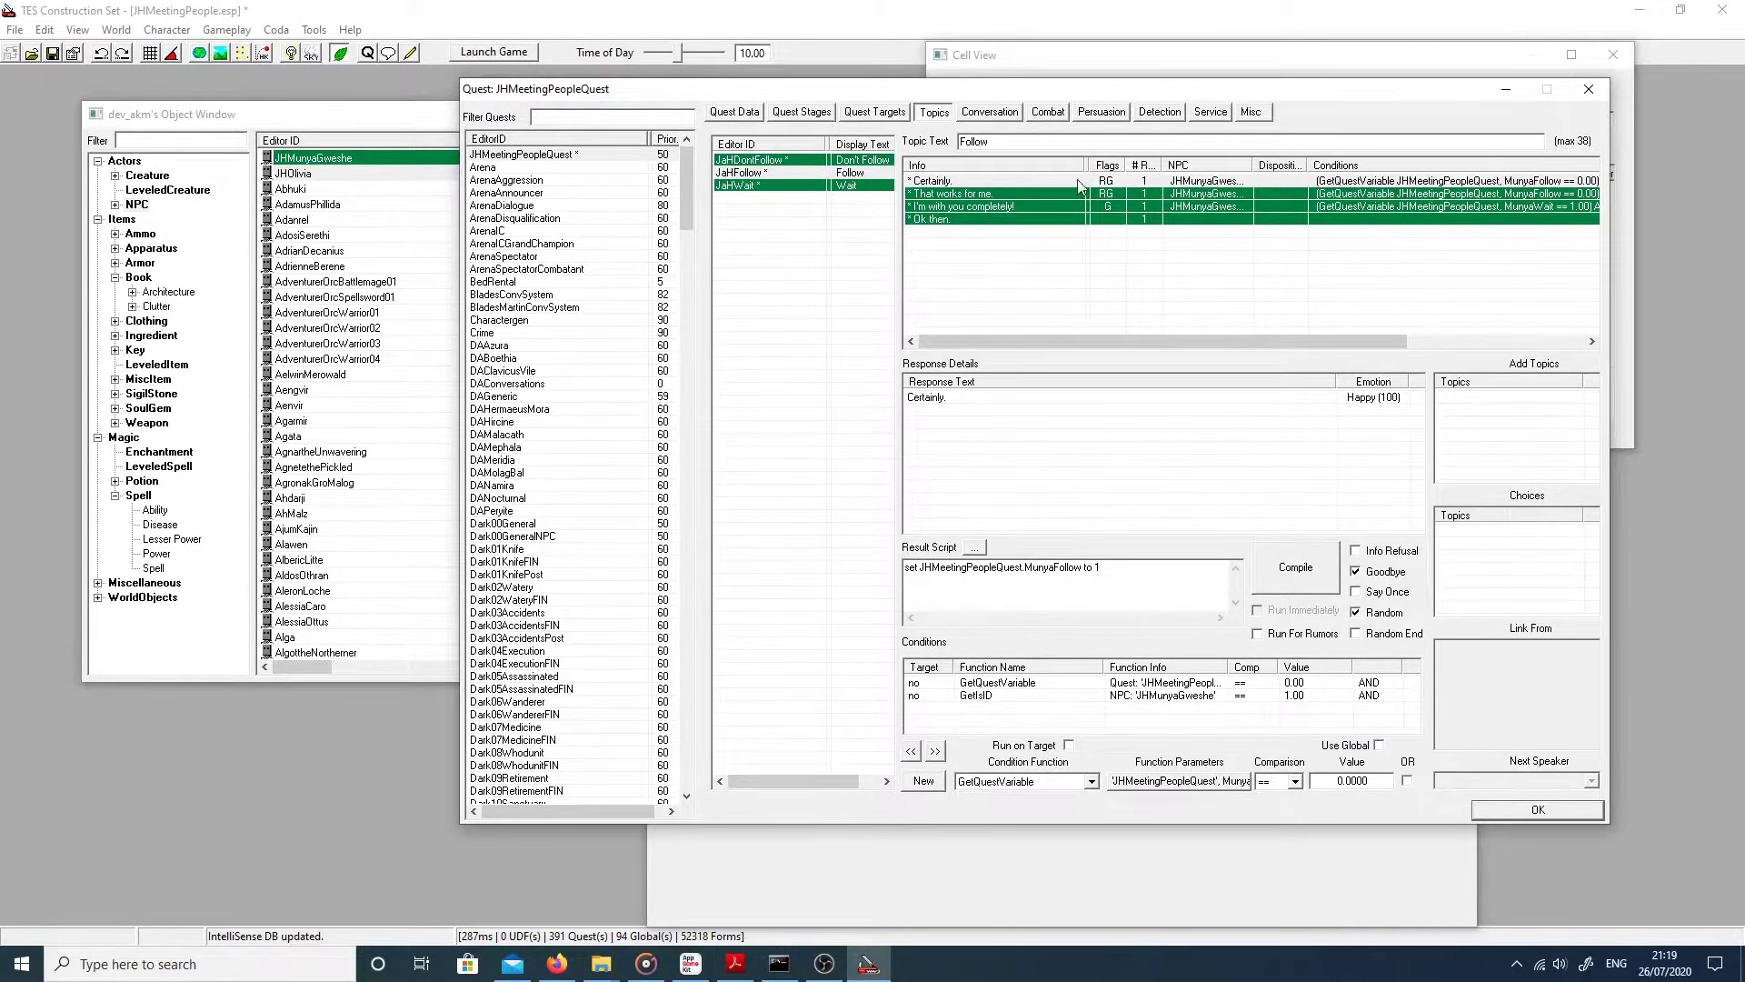
# Step: Give the 'Ok then.' response a new condition using the GetIsID function
pyautogui.click(932, 219)
pyautogui.rightClick(1009, 715)
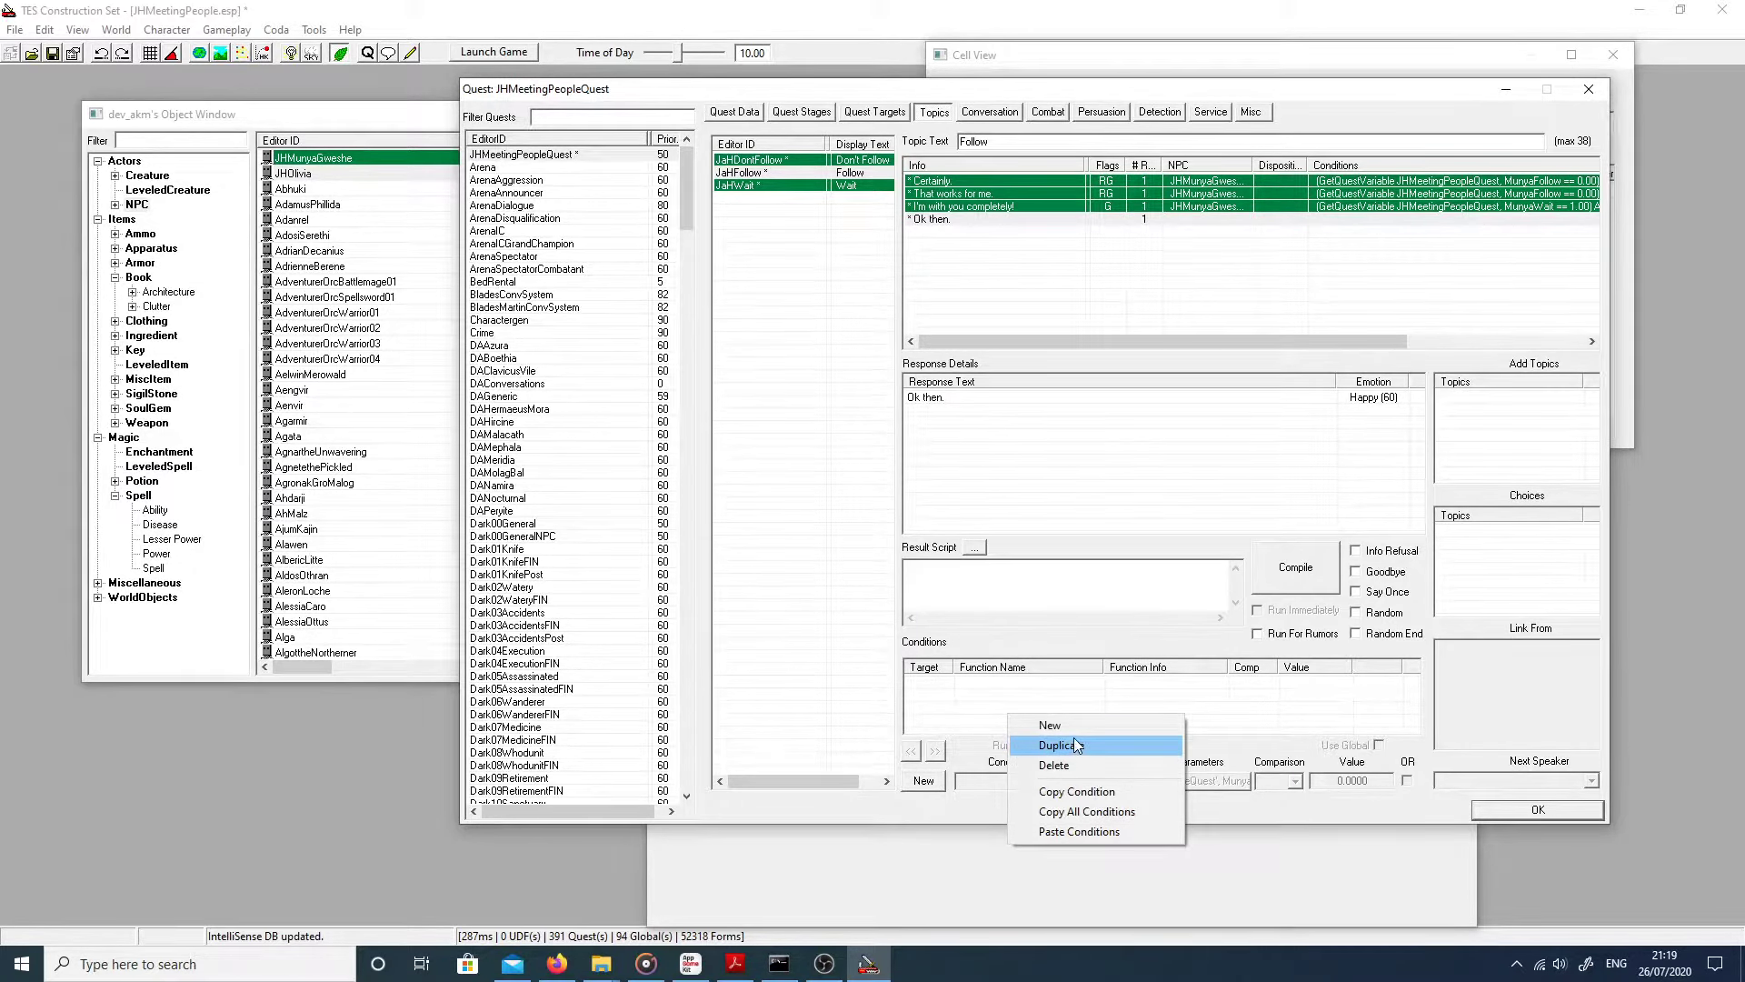
pyautogui.rightClick(965, 675)
pyautogui.click(978, 684)
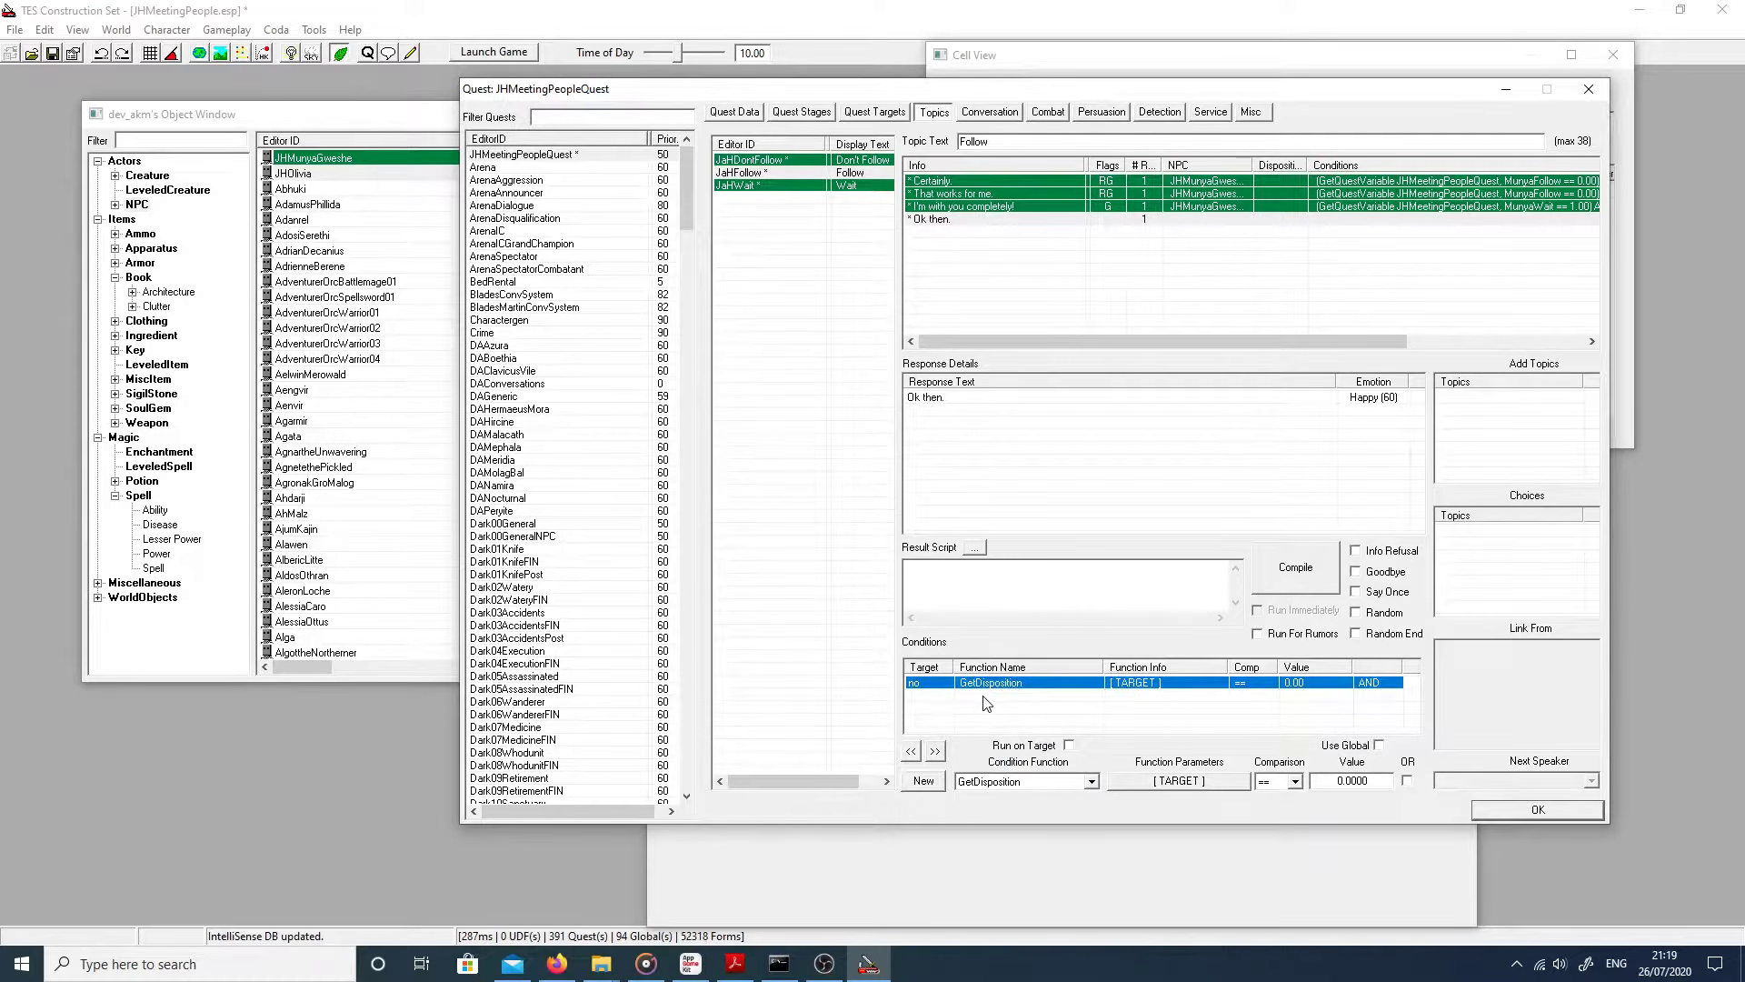
pyautogui.click(1012, 782)
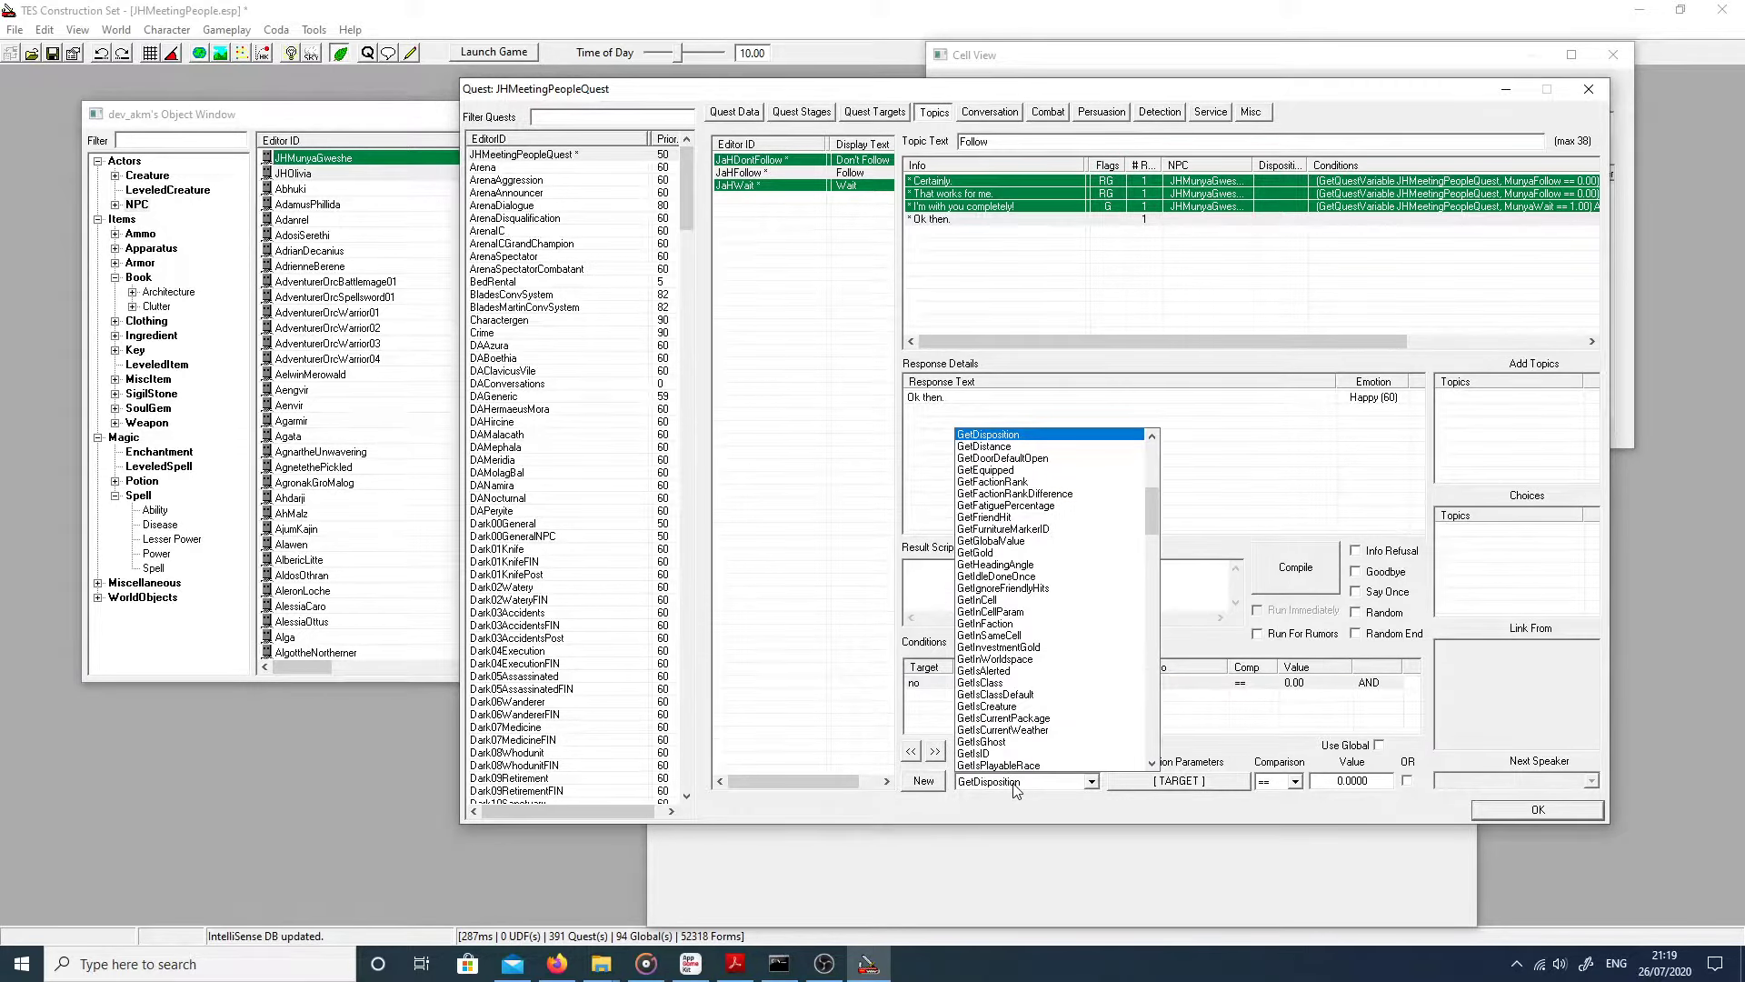
pyautogui.click(1015, 784)
pyautogui.click(1018, 785)
pyautogui.moveTo(1153, 493)
pyautogui.mouseDown()
pyautogui.moveTo(1153, 515)
pyautogui.moveTo(1152, 433)
pyautogui.moveTo(1148, 495)
pyautogui.mouseUp()
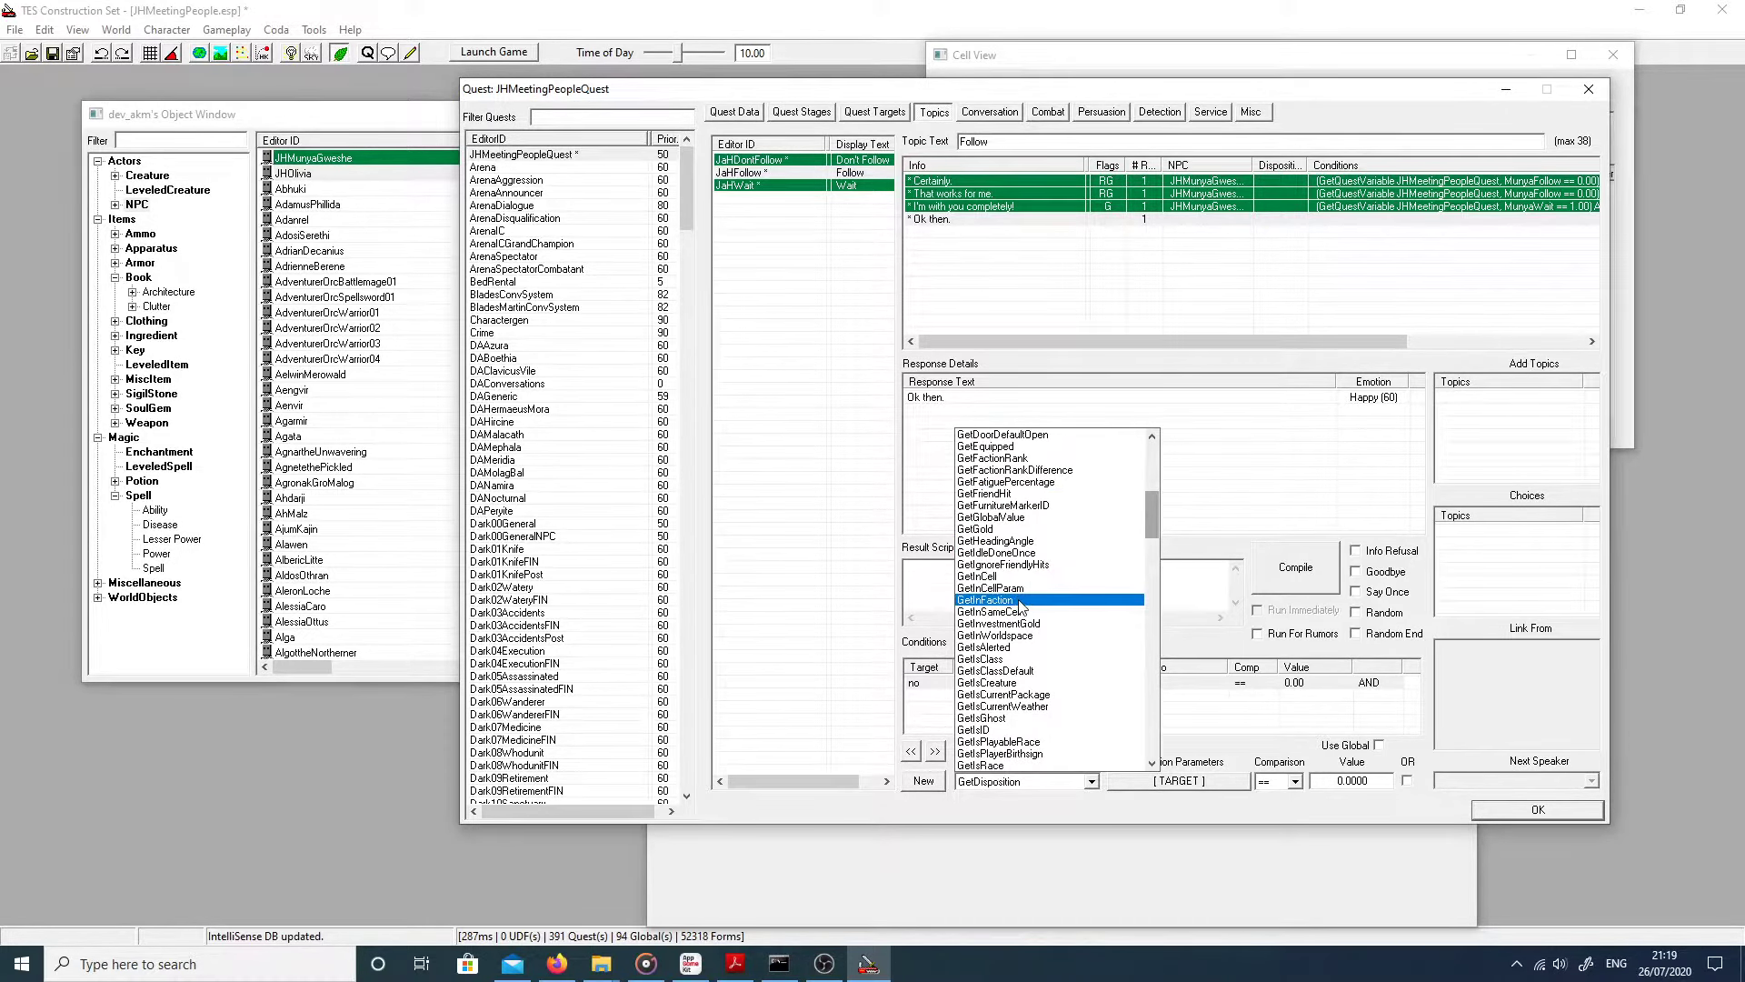
pyautogui.click(1007, 729)
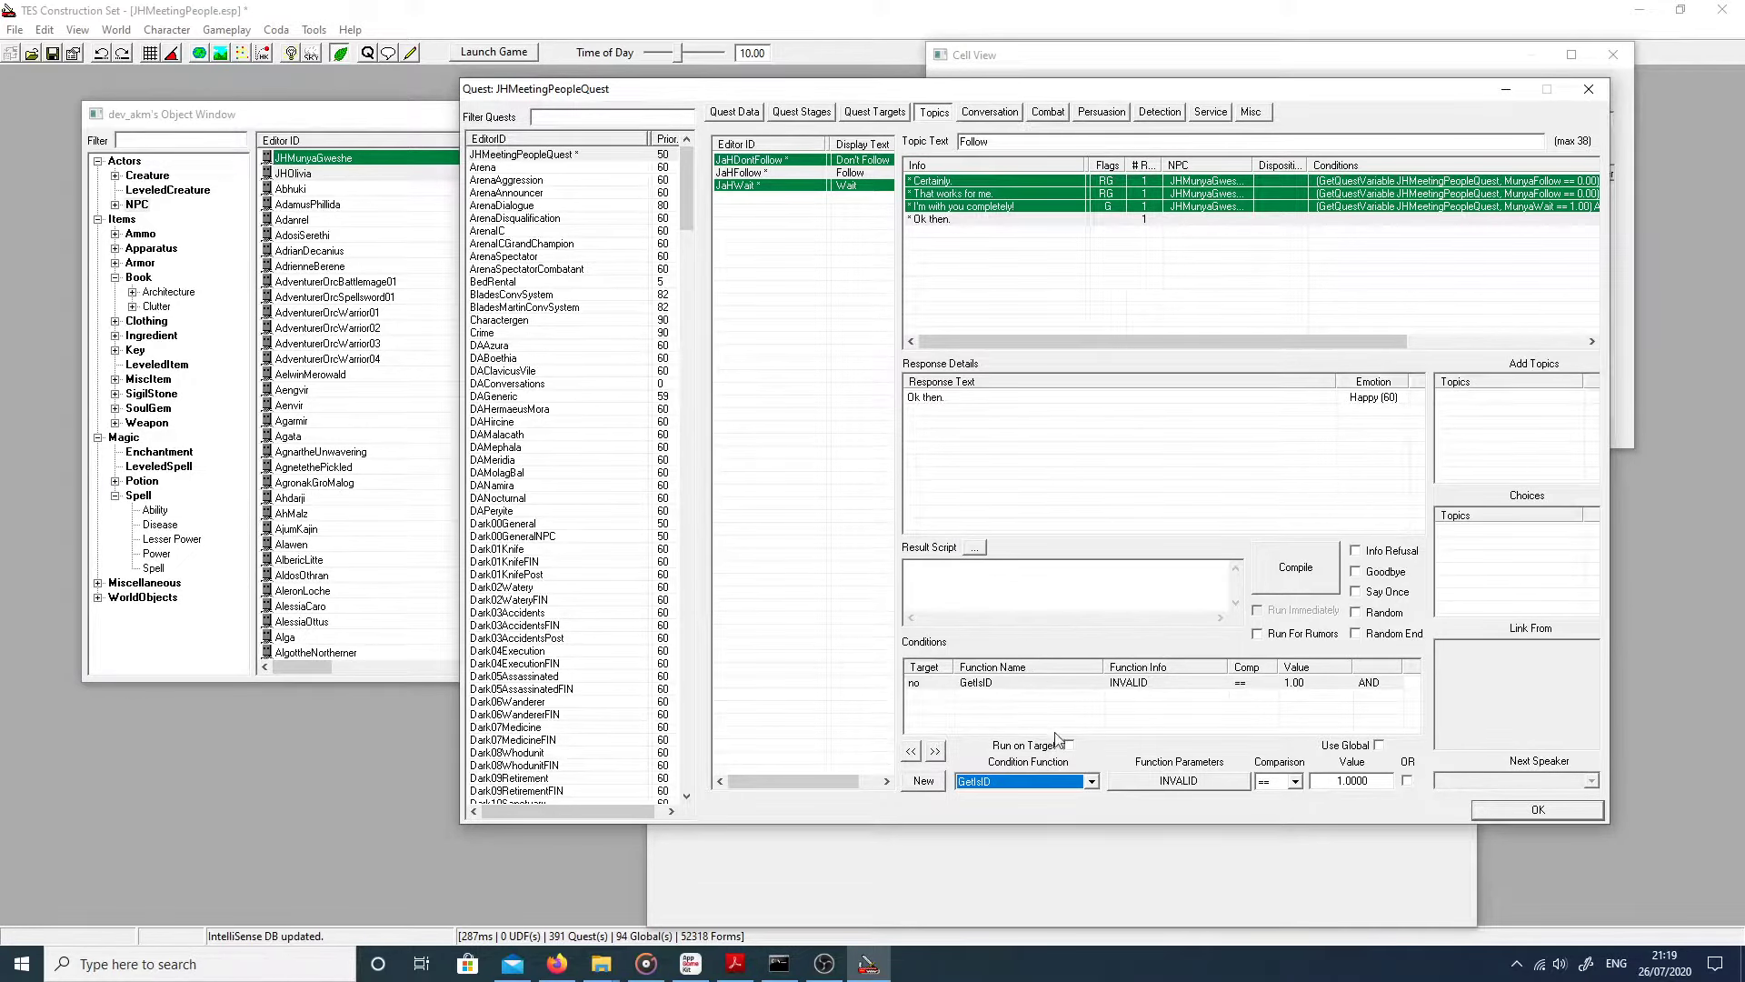
# Step: Set the GetIsID condition's parameter to the NPC JHOlivia
pyautogui.click(1177, 782)
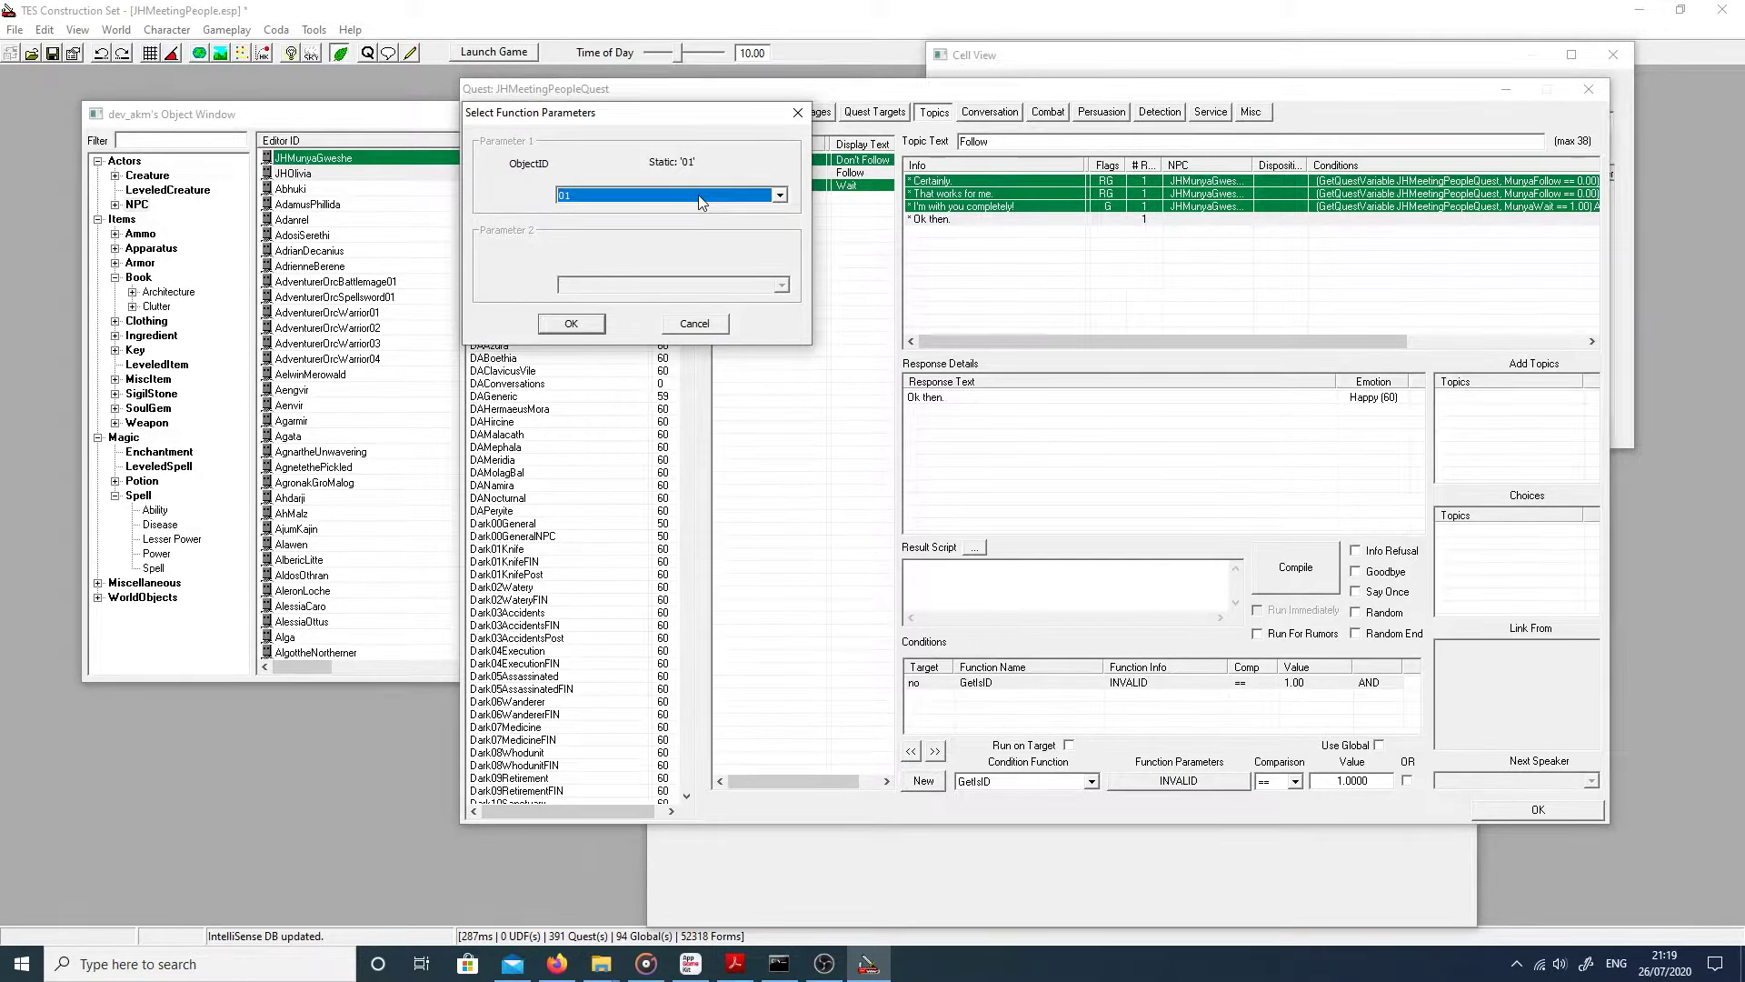
pyautogui.write('jho')
pyautogui.click(651, 194)
pyautogui.click(651, 193)
pyautogui.click(572, 324)
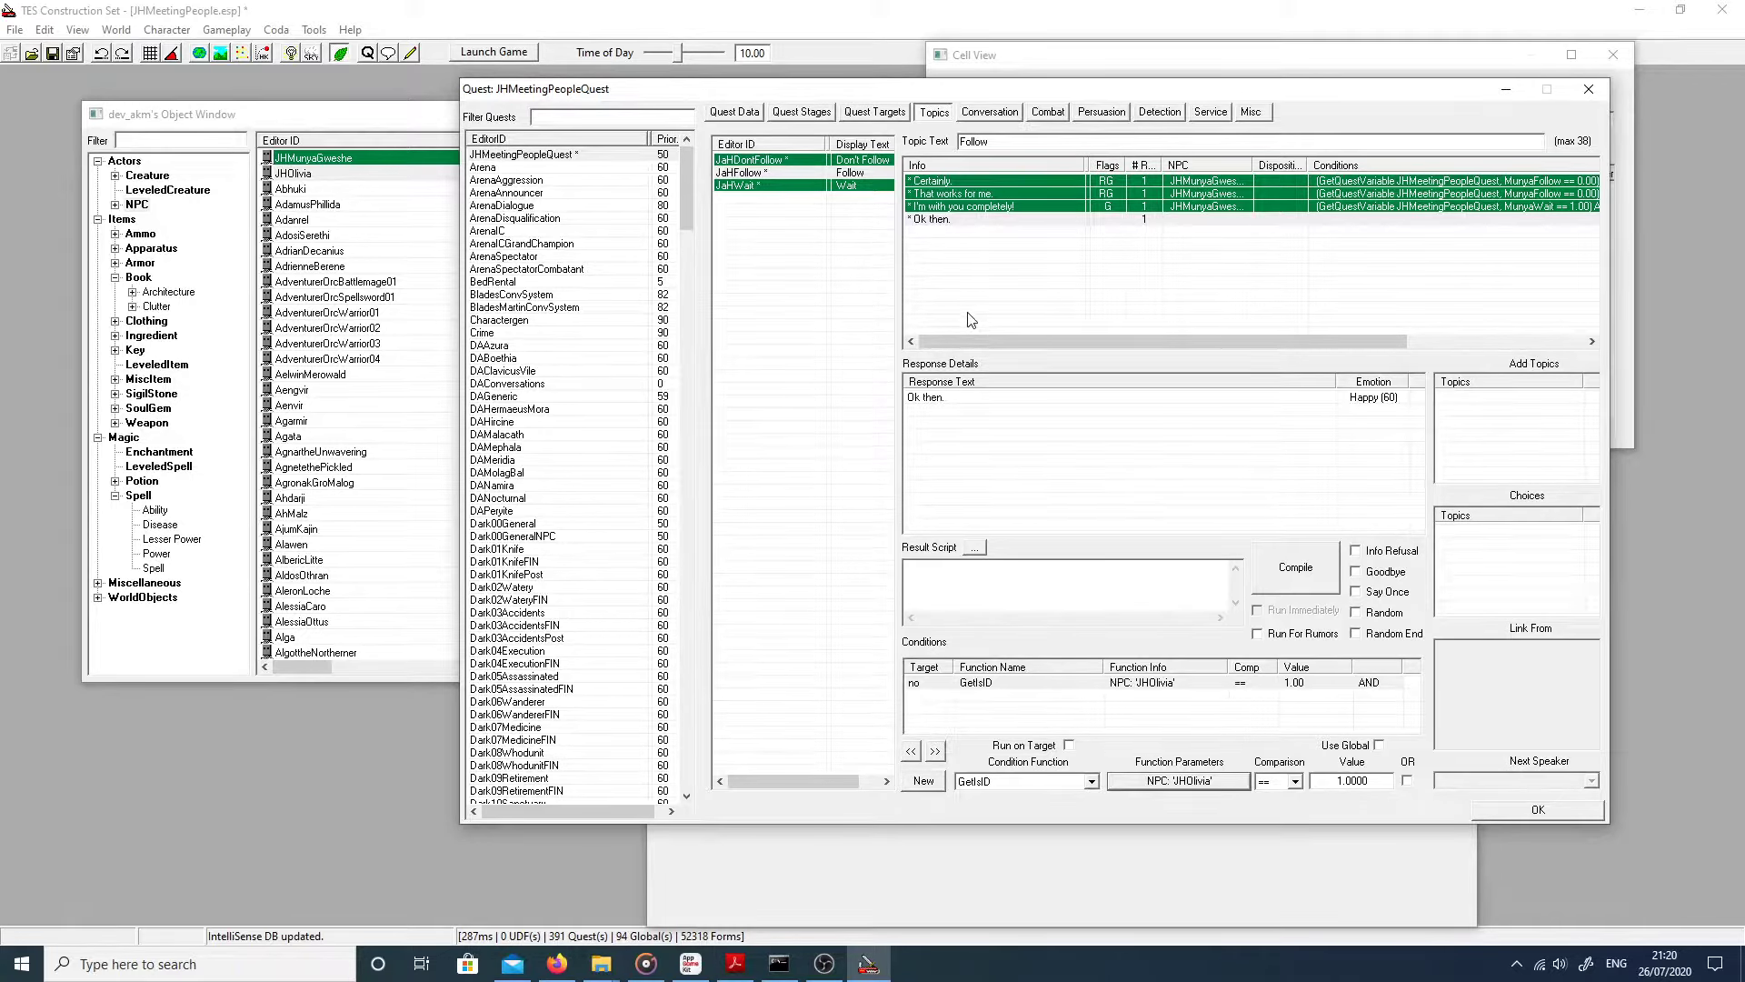
# Step: Flag the 'Ok then.' response as Goodbye and return to the Quest Data tab
pyautogui.click(972, 222)
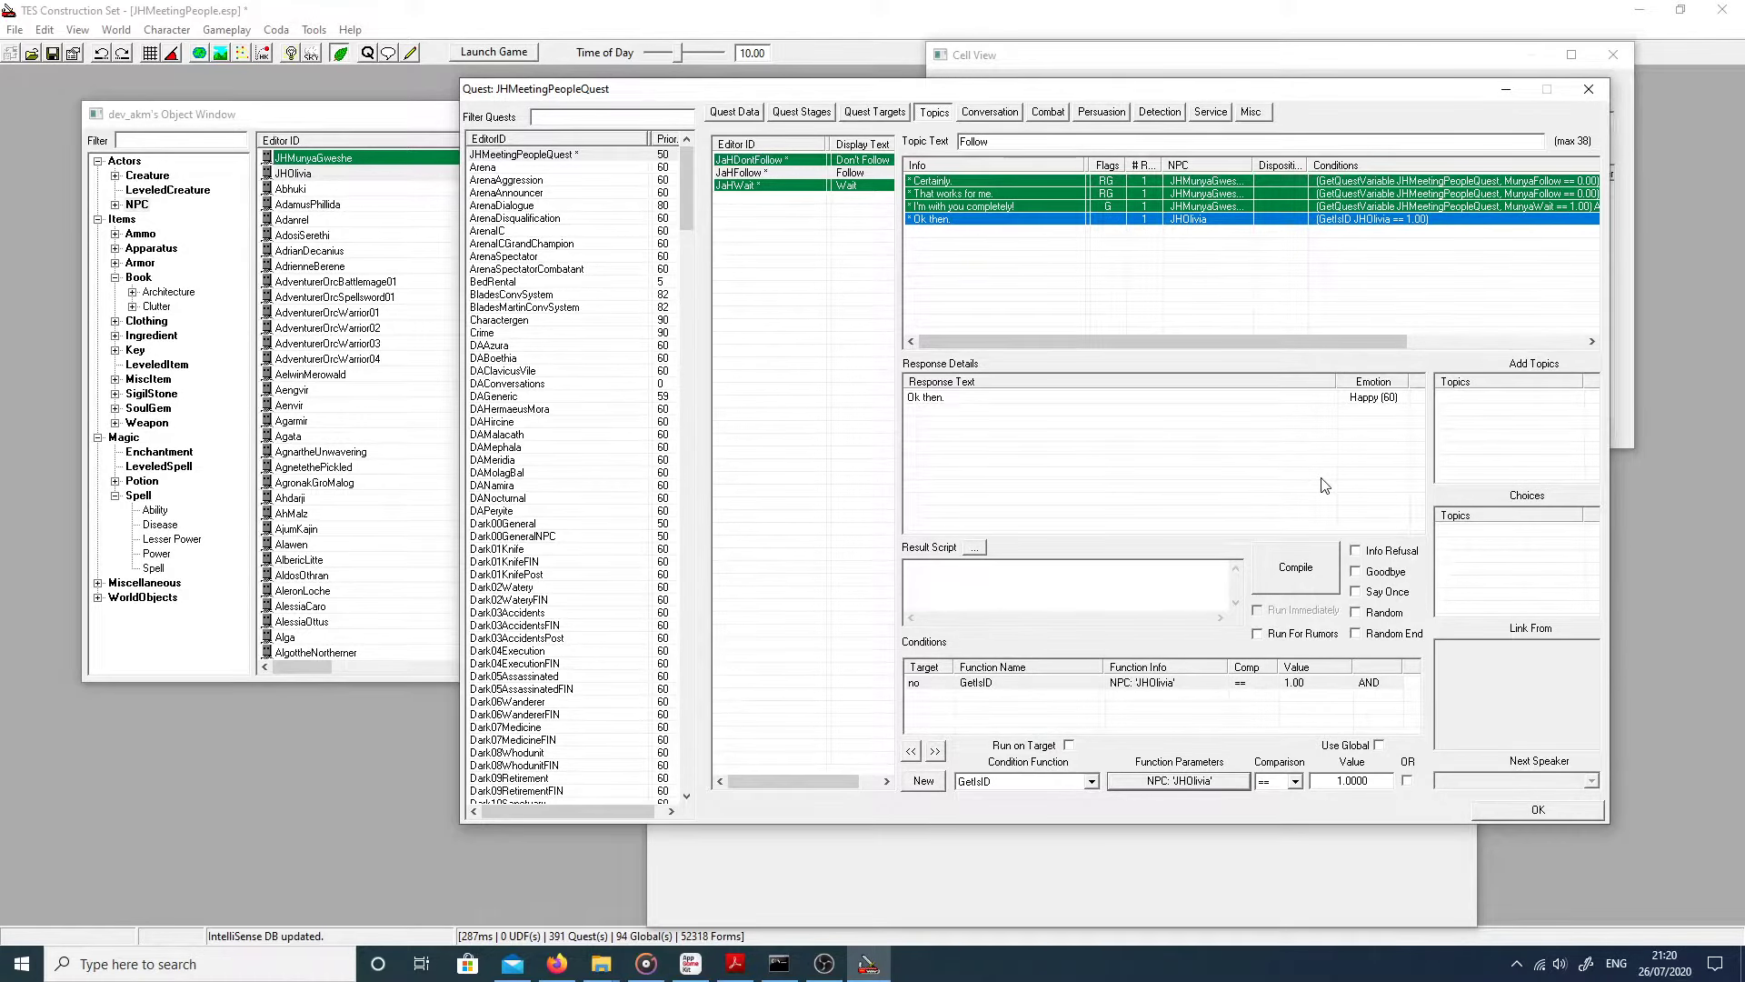
pyautogui.click(1387, 573)
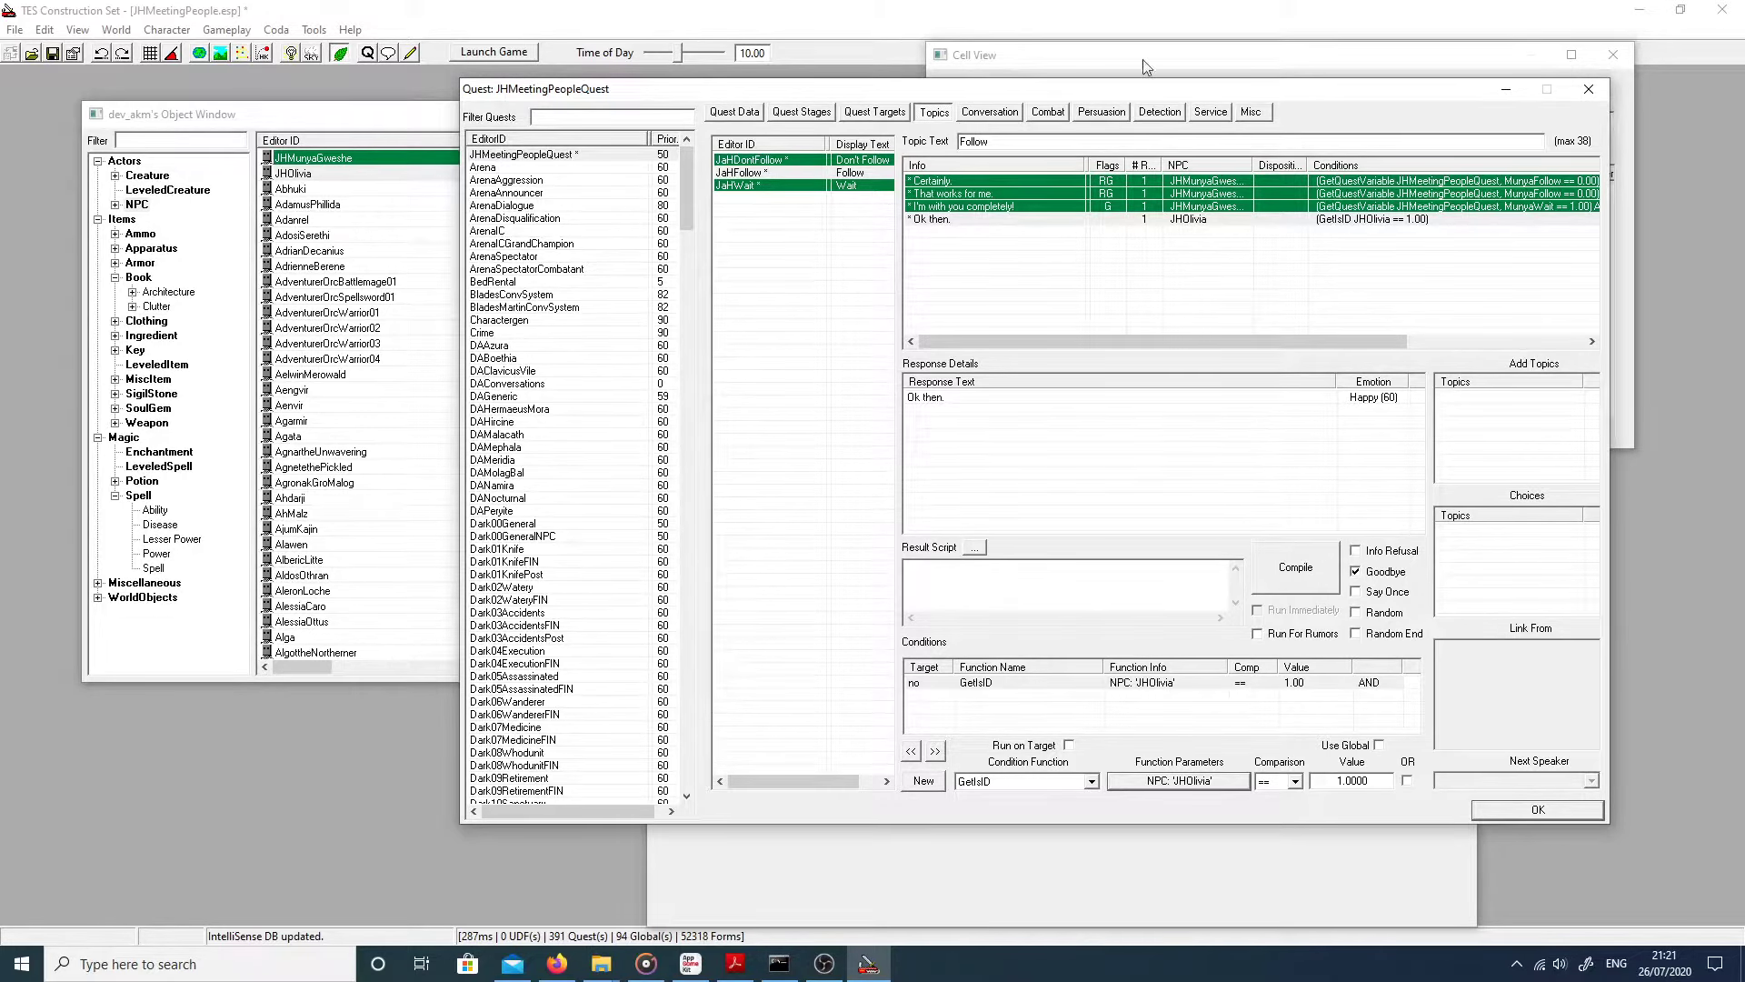
pyautogui.click(734, 112)
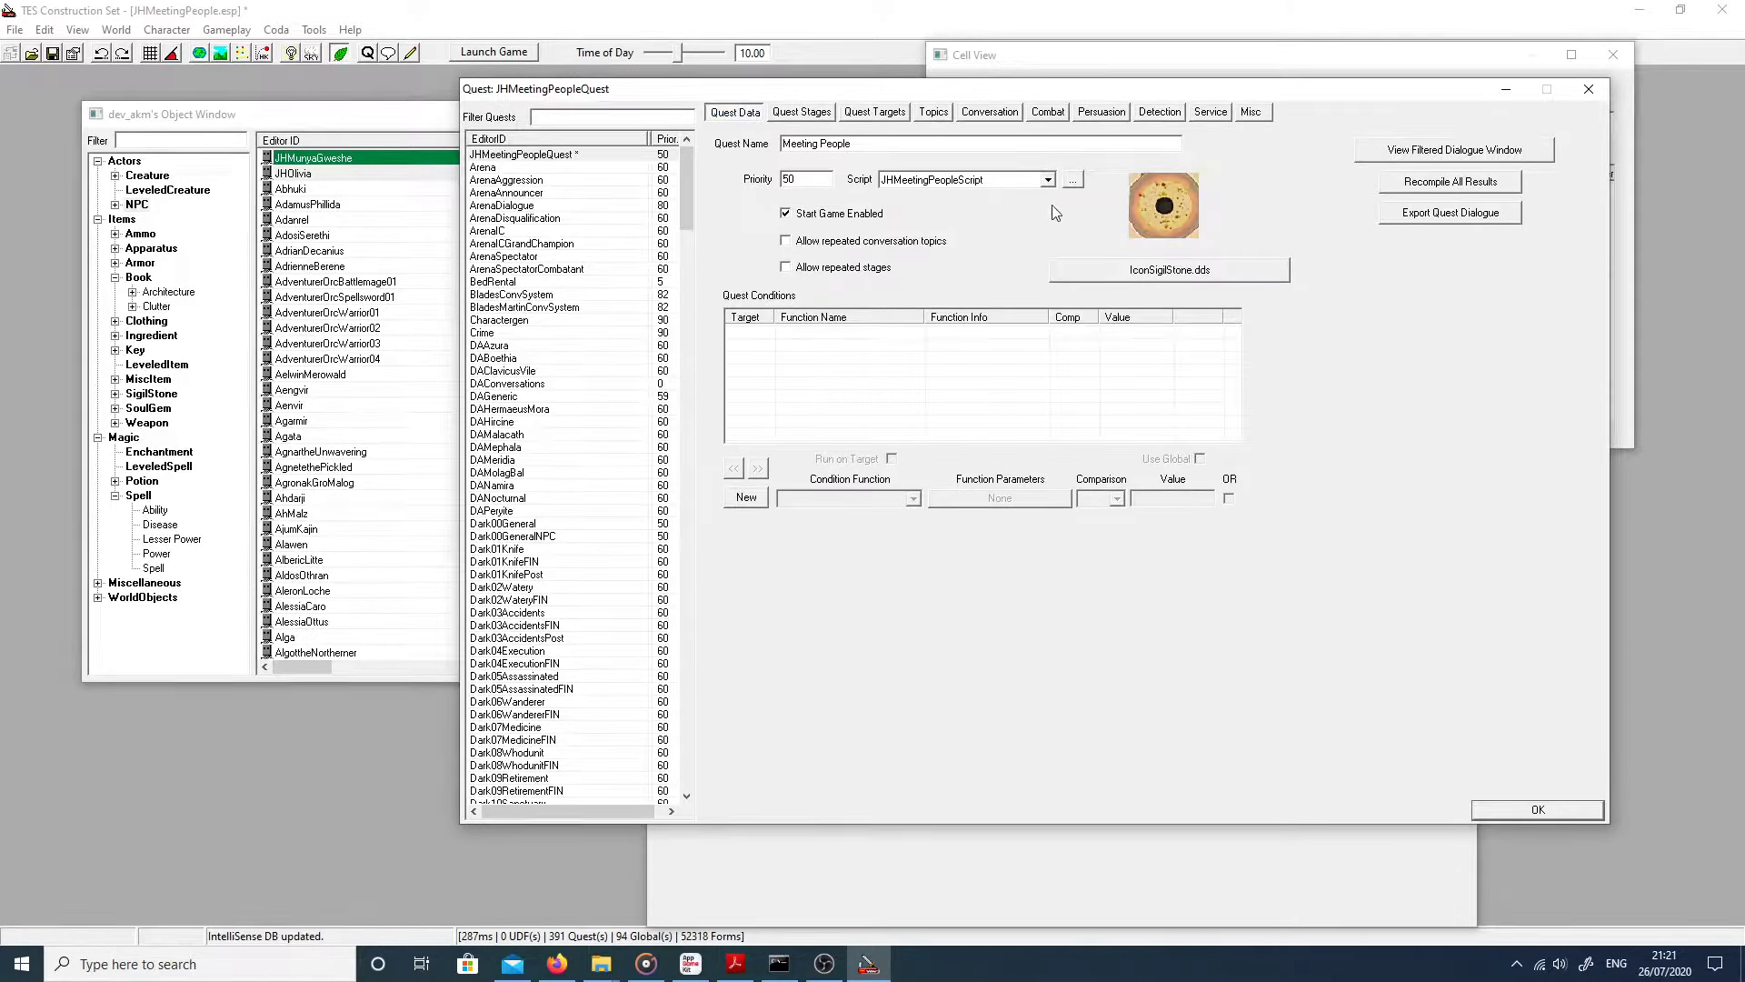
# Step: Open JHMeetingPeopleScript in the script editor and start a blank new script
pyautogui.click(1075, 186)
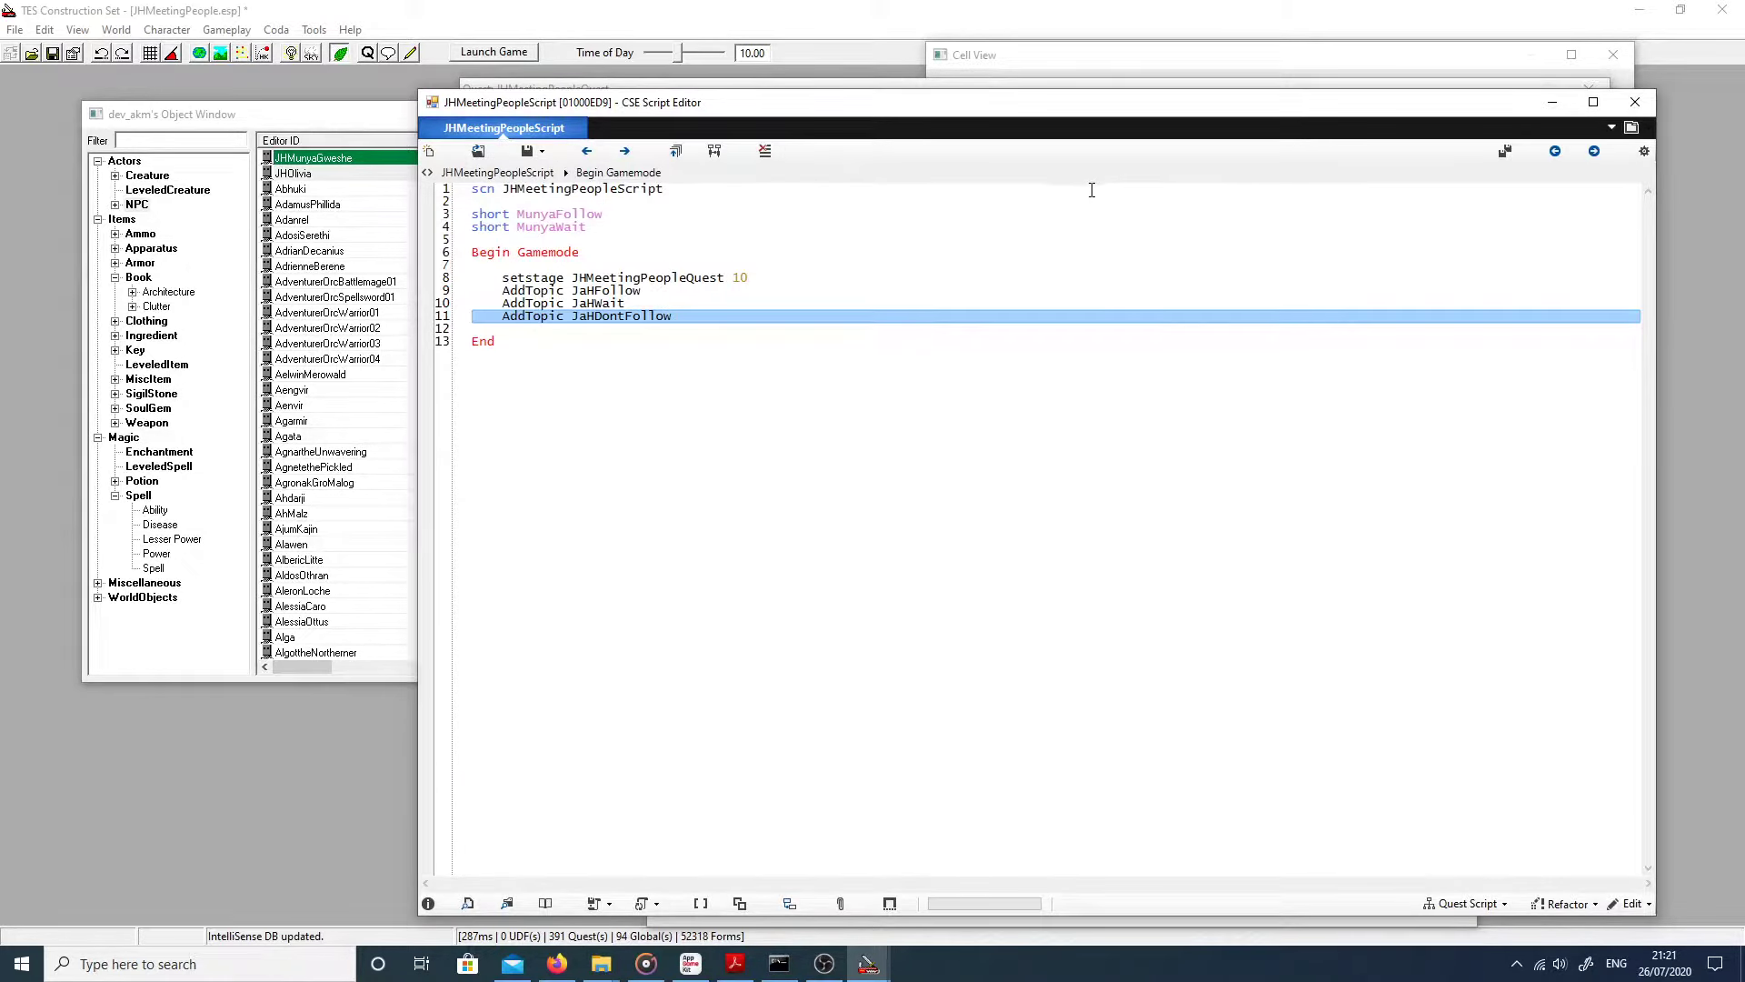
pyautogui.moveTo(652, 110); pyautogui.dragTo(619, 319)
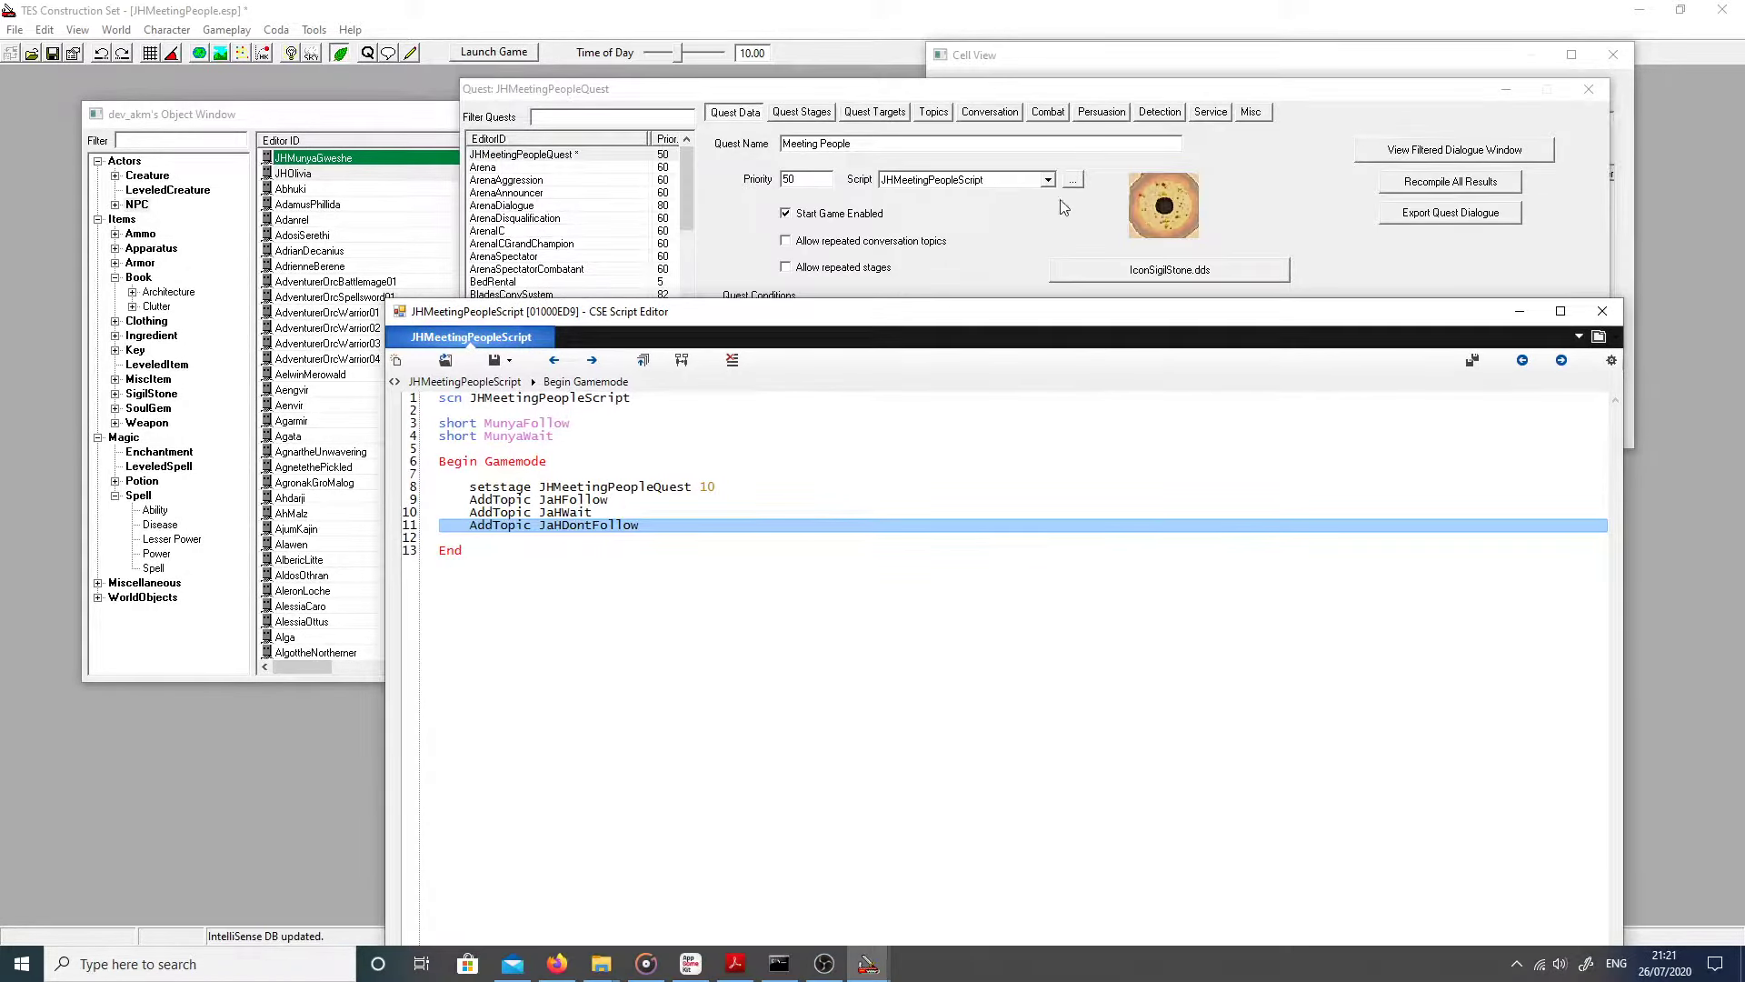
pyautogui.moveTo(815, 311); pyautogui.dragTo(896, 111)
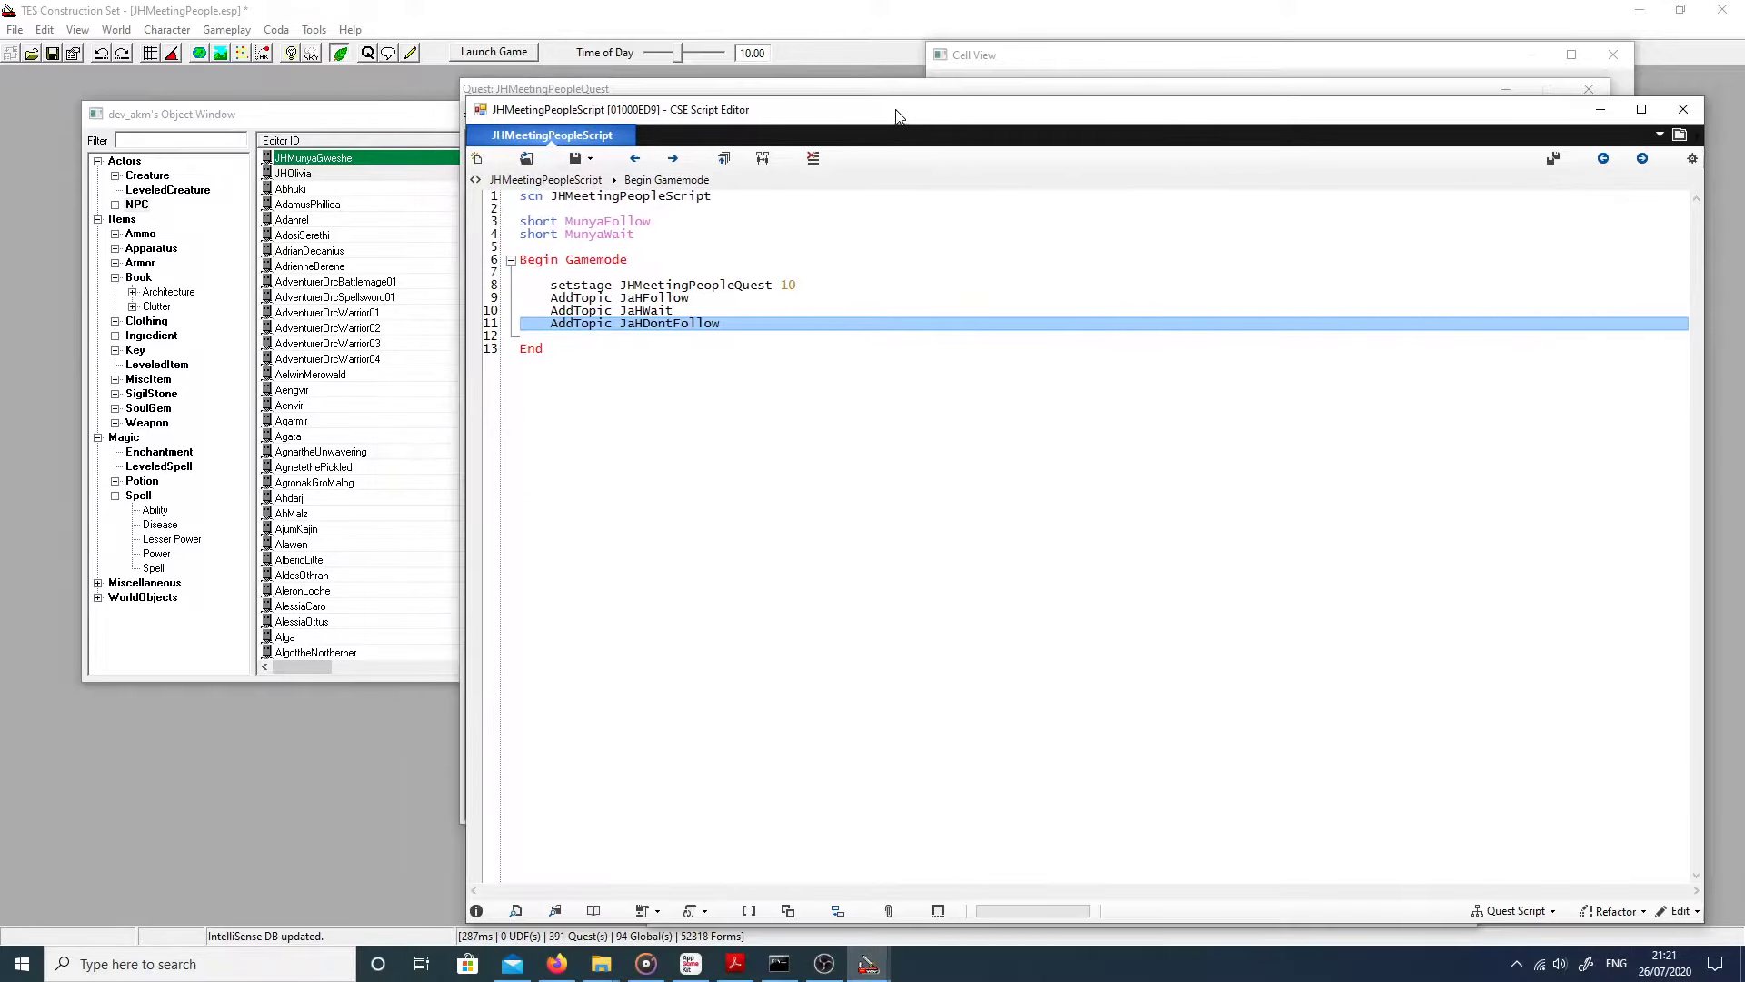
pyautogui.click(476, 161)
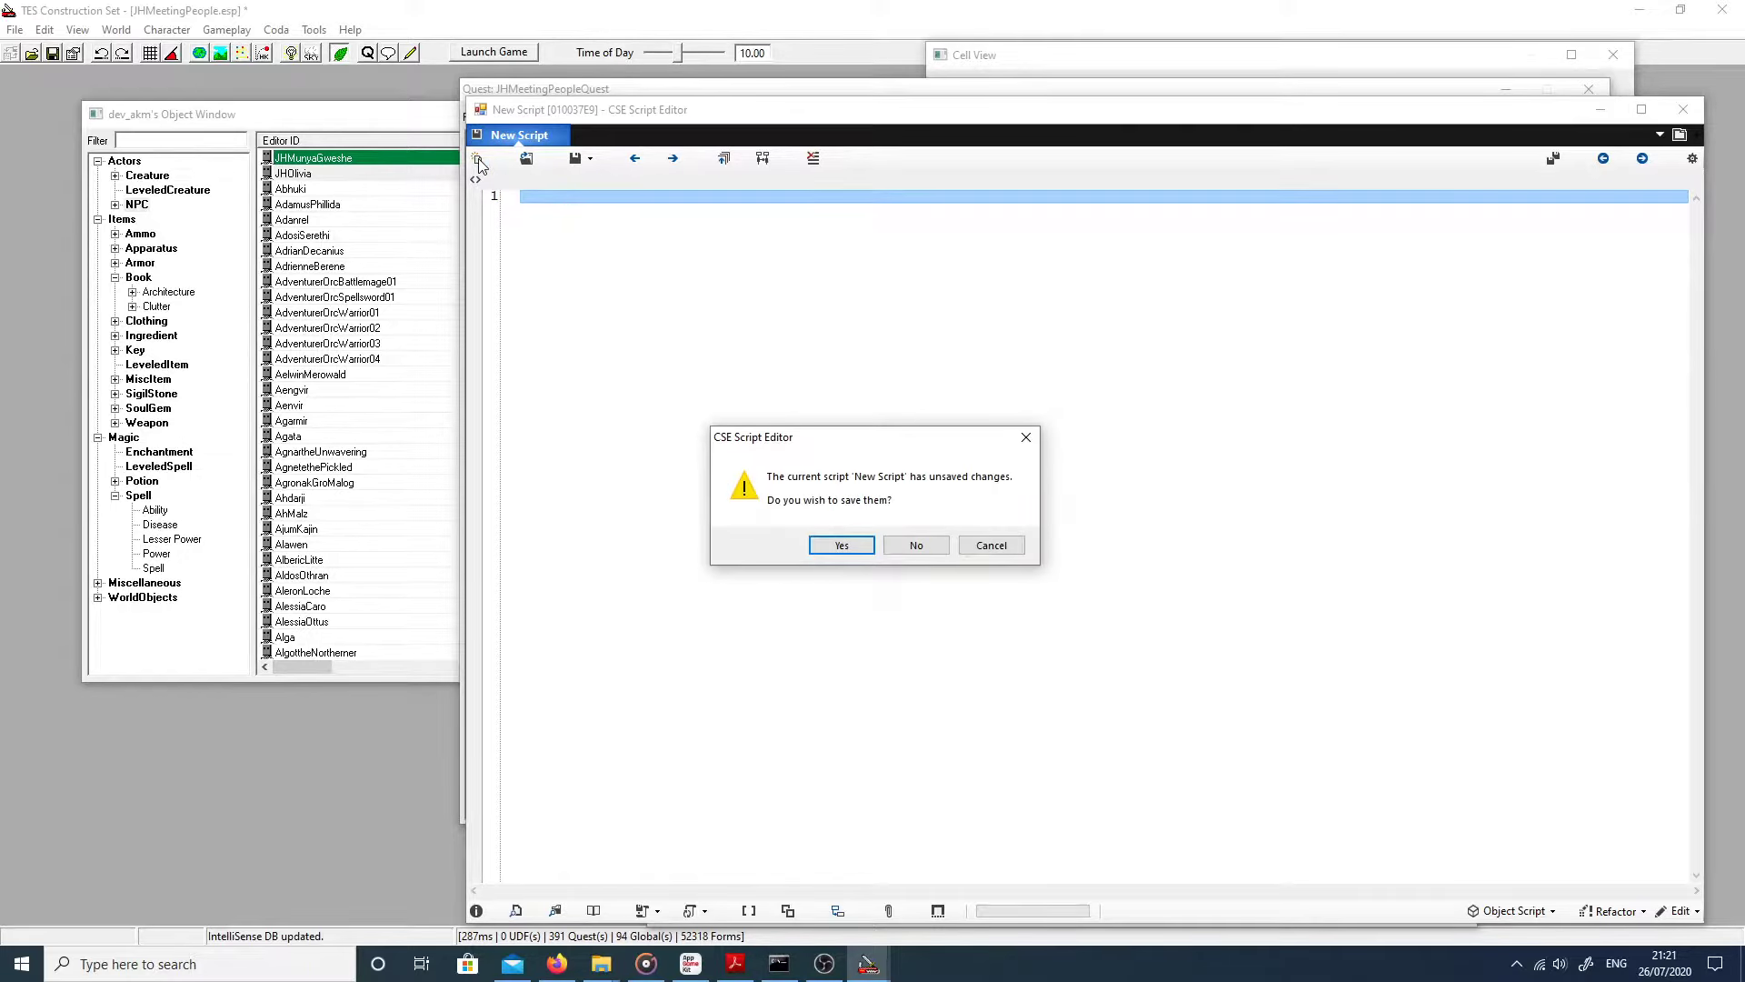
# Step: Cancel the save prompt and write 'scn JHTestScript' as the new script's first line
pyautogui.click(984, 544)
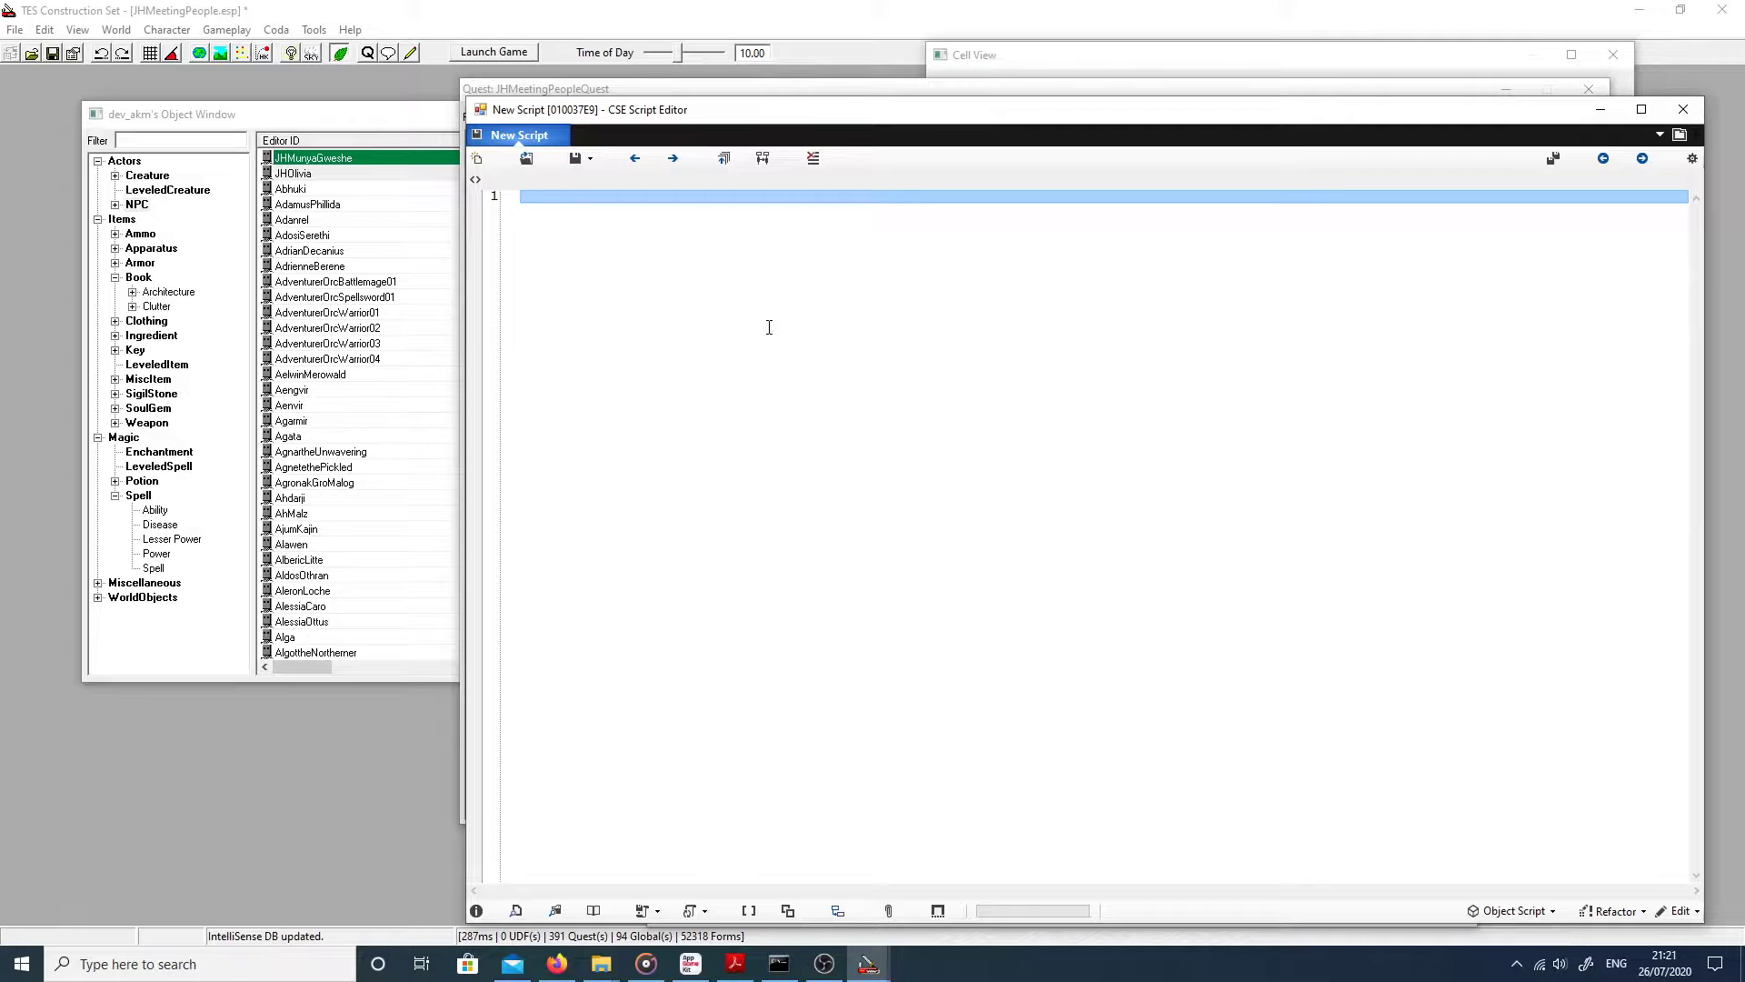
pyautogui.write('scn')
pyautogui.write('JH')
pyautogui.write('Me')
pyautogui.press('BackSpace')
pyautogui.press('BackSpace')
pyautogui.write('TestScript')
pyautogui.press('Return')
pyautogui.press('Return')
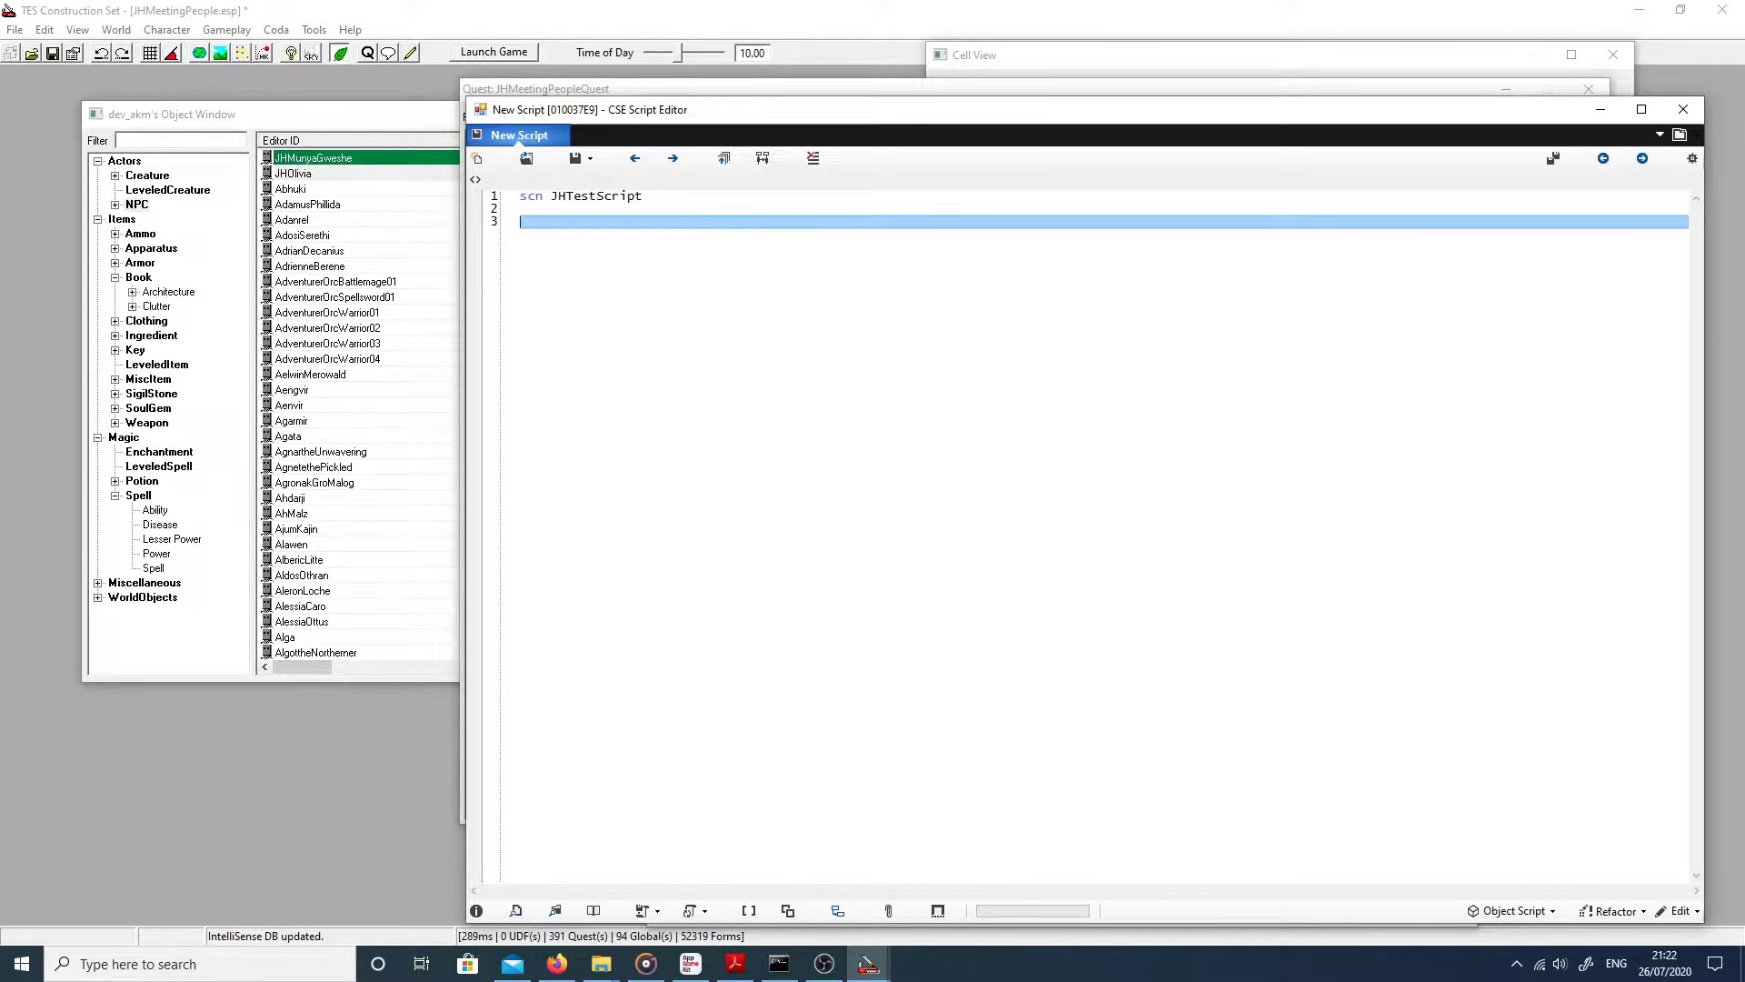
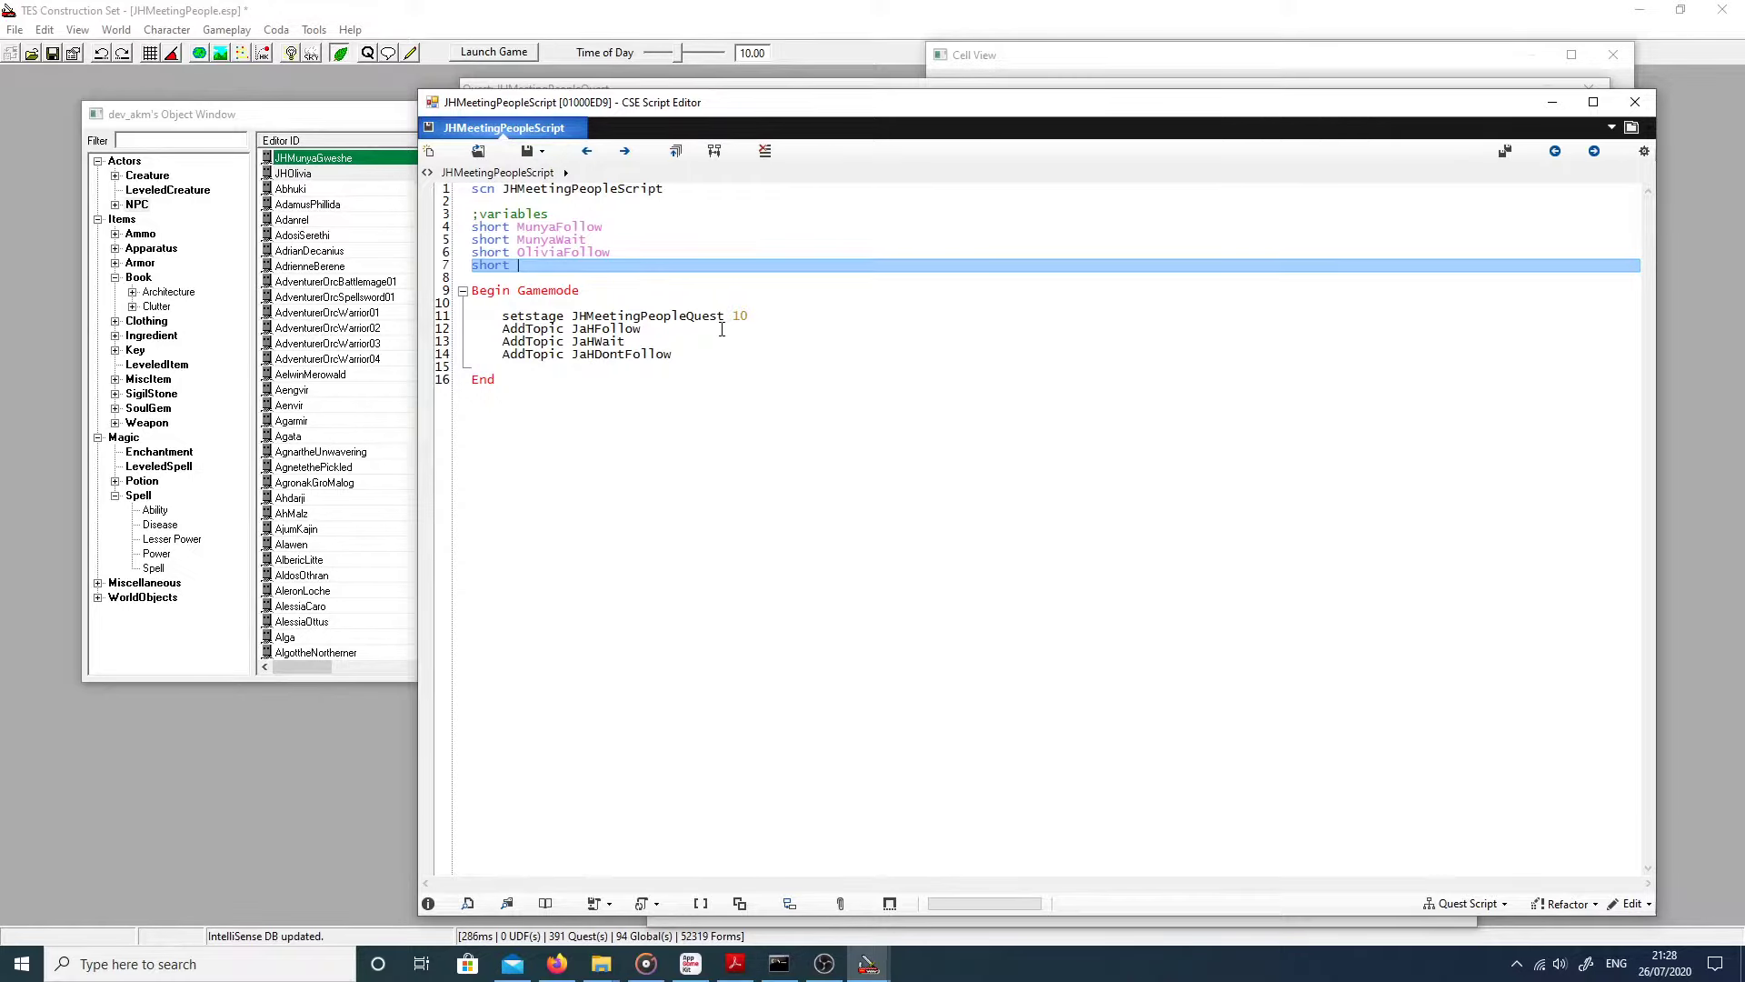
# Step: Declare 'short OliviaWait' in JHMeetingPeopleScript and save and compile it
pyautogui.write('Ob')
pyautogui.press('BackSpace')
pyautogui.write('livia')
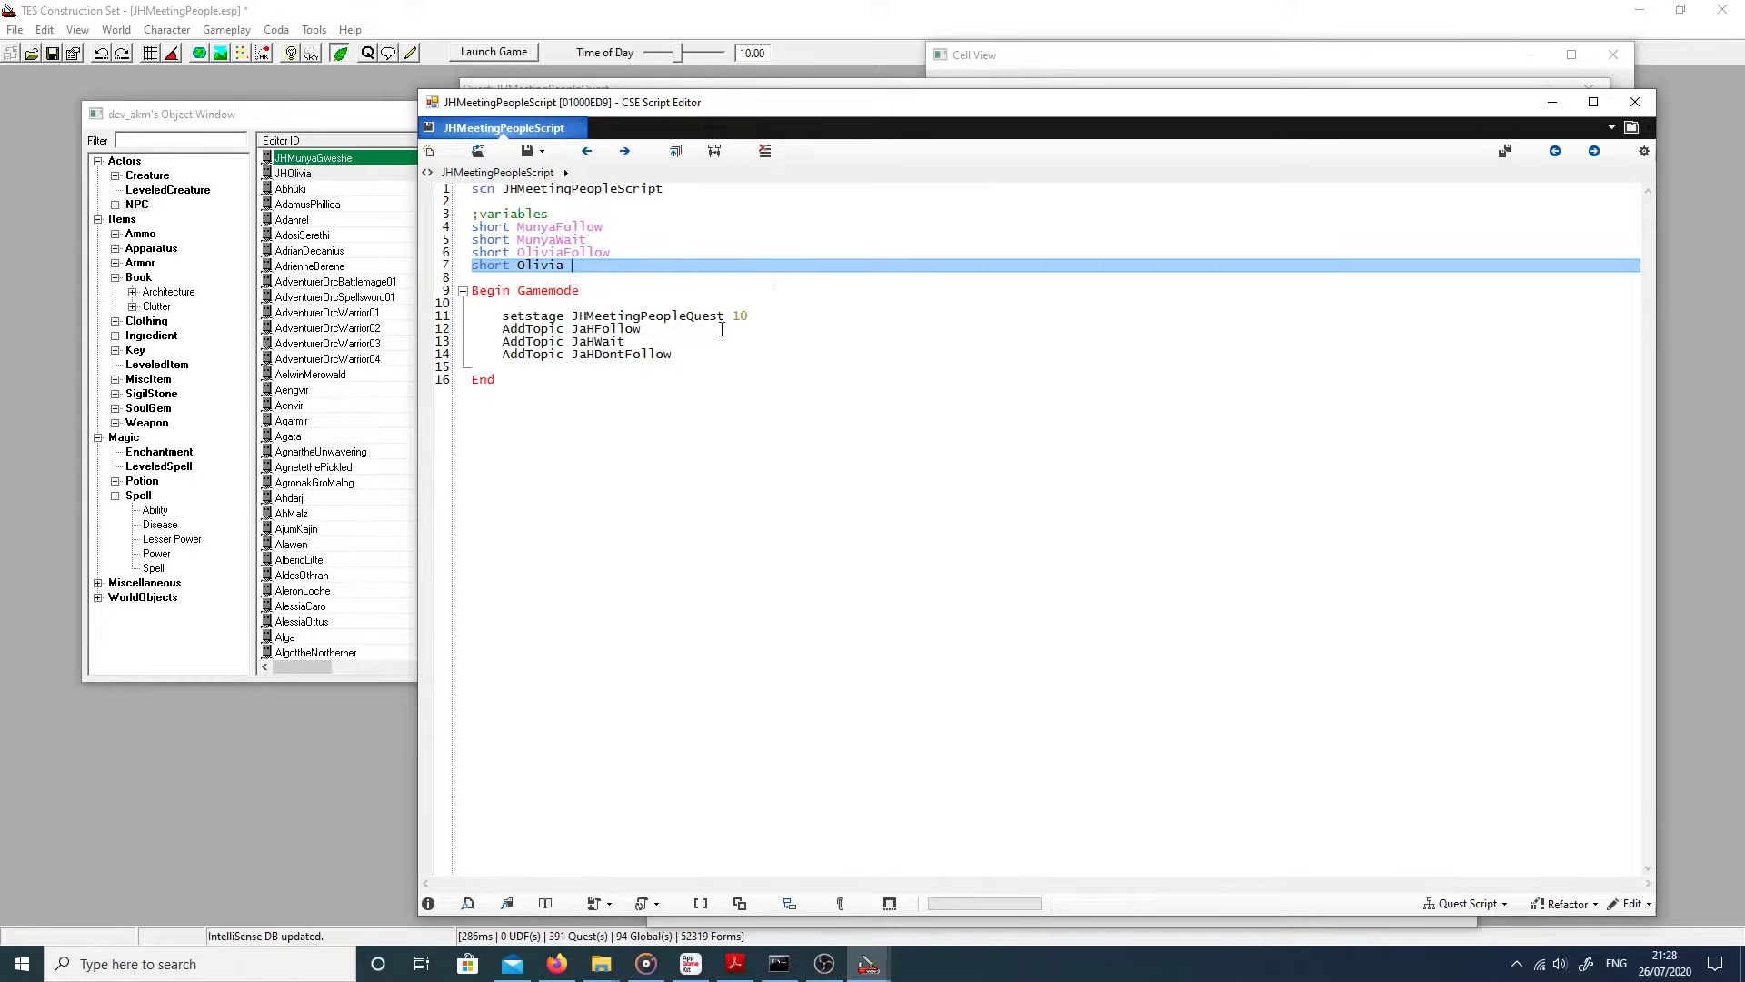
pyautogui.press('BackSpace')
pyautogui.write('Wair')
pyautogui.click(528, 152)
# Step: Review the script's header line, variable declarations and Begin GameMode block by selecting them
pyautogui.click(535, 237)
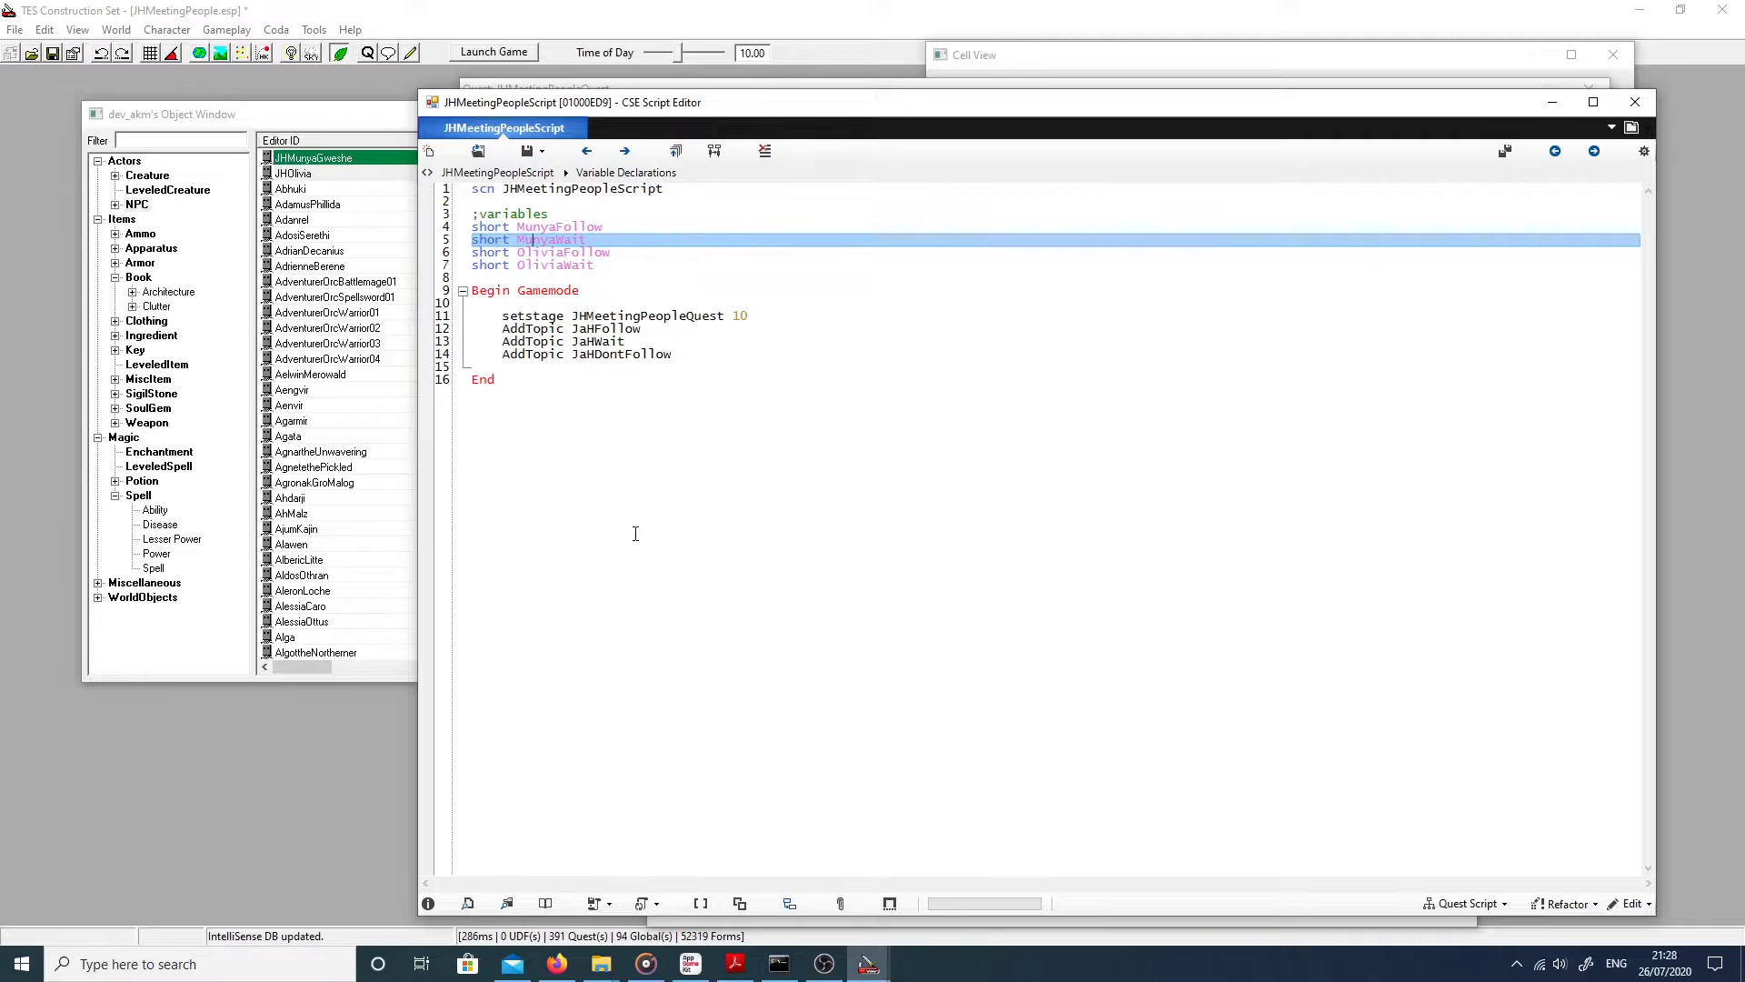
pyautogui.moveTo(469, 188); pyautogui.dragTo(679, 188)
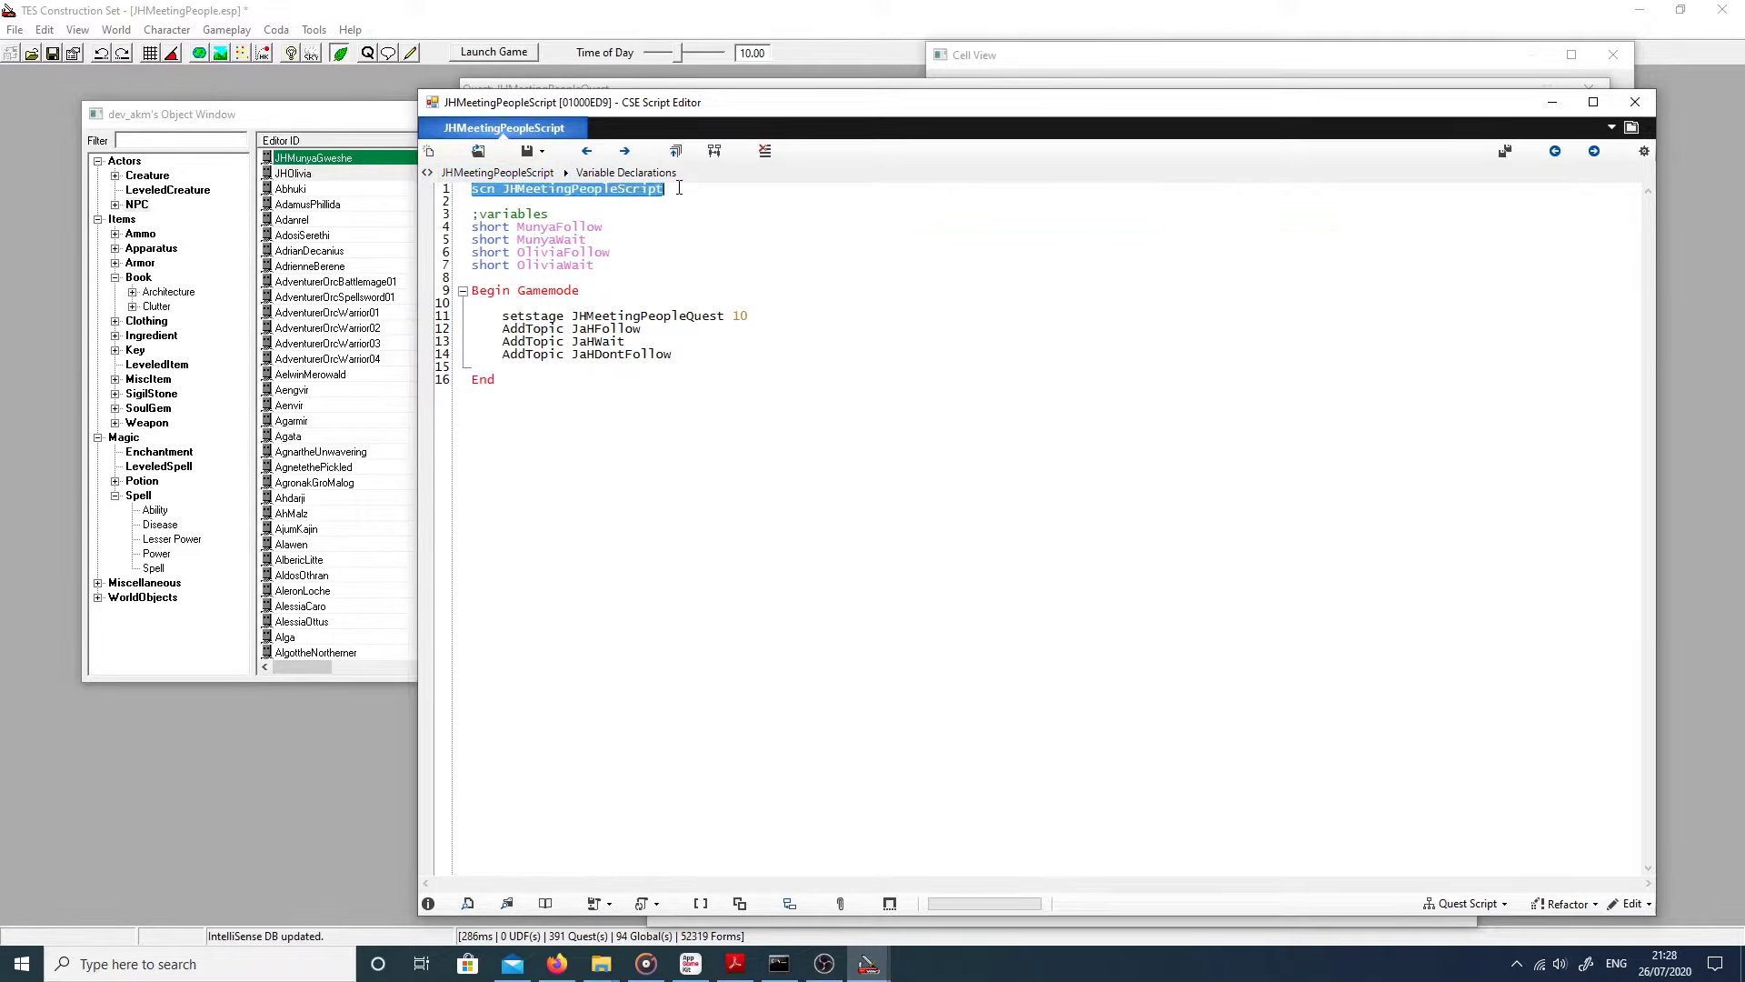
pyautogui.click(679, 188)
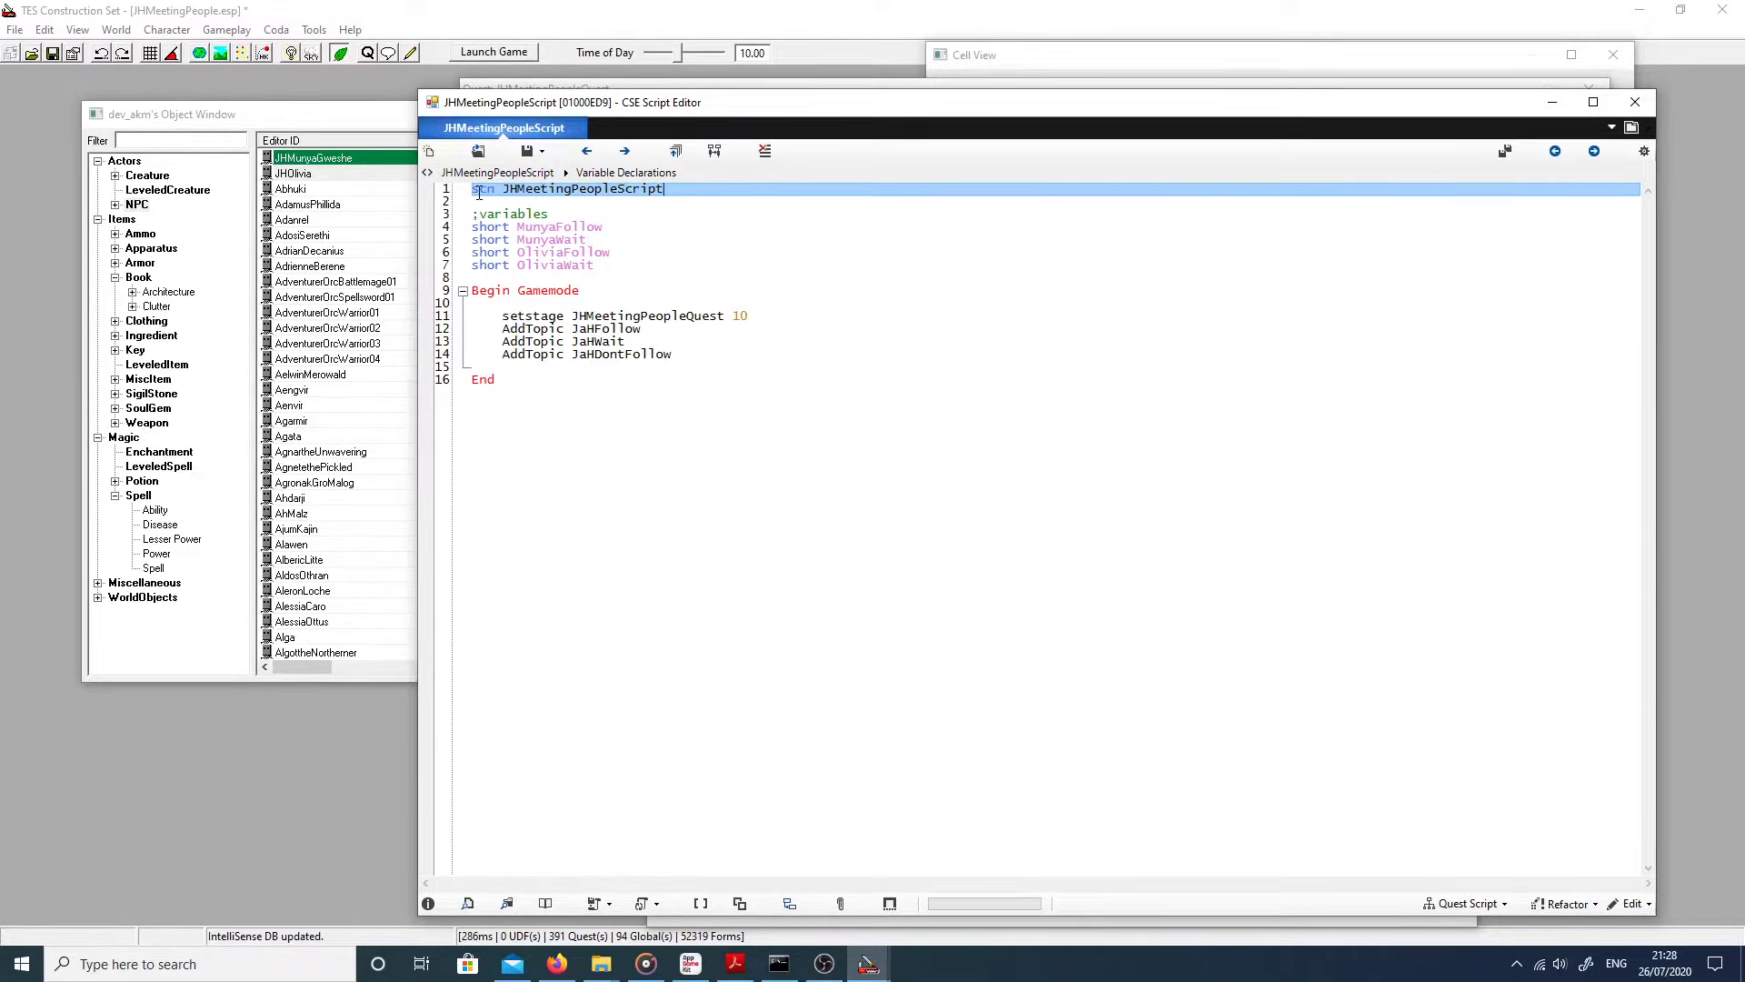
pyautogui.moveTo(474, 215); pyautogui.dragTo(607, 265)
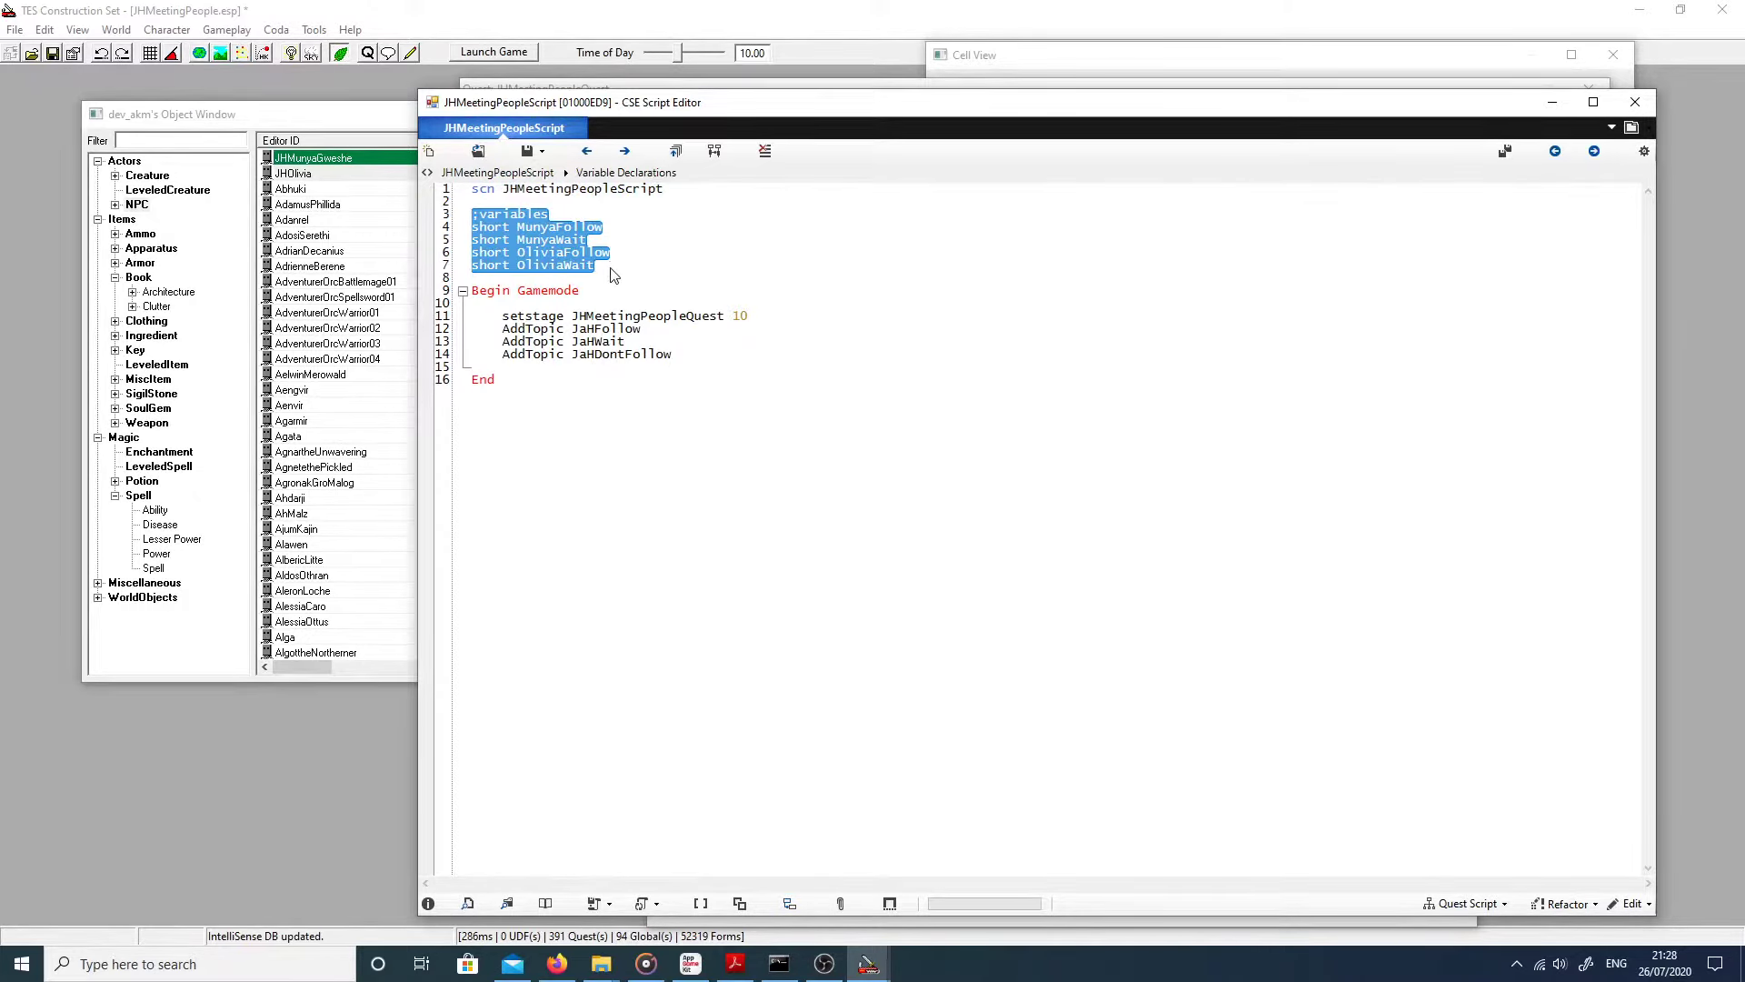
pyautogui.click(611, 268)
pyautogui.moveTo(578, 389); pyautogui.dragTo(468, 291)
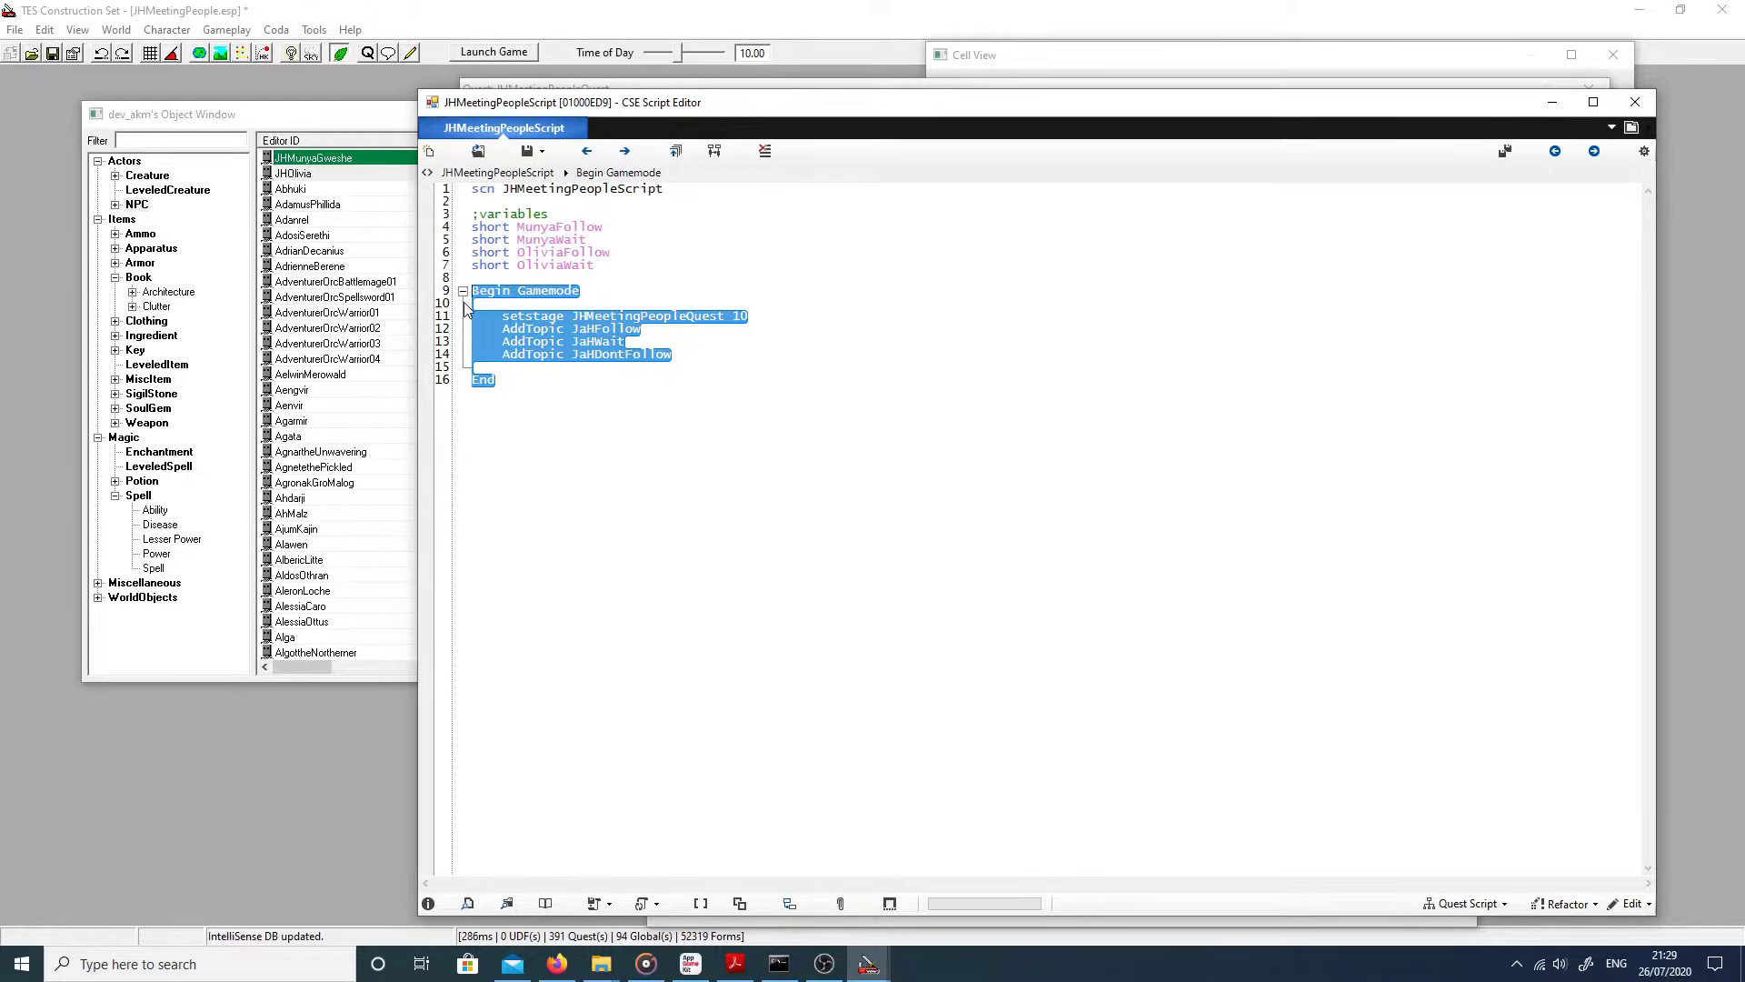
pyautogui.click(473, 379)
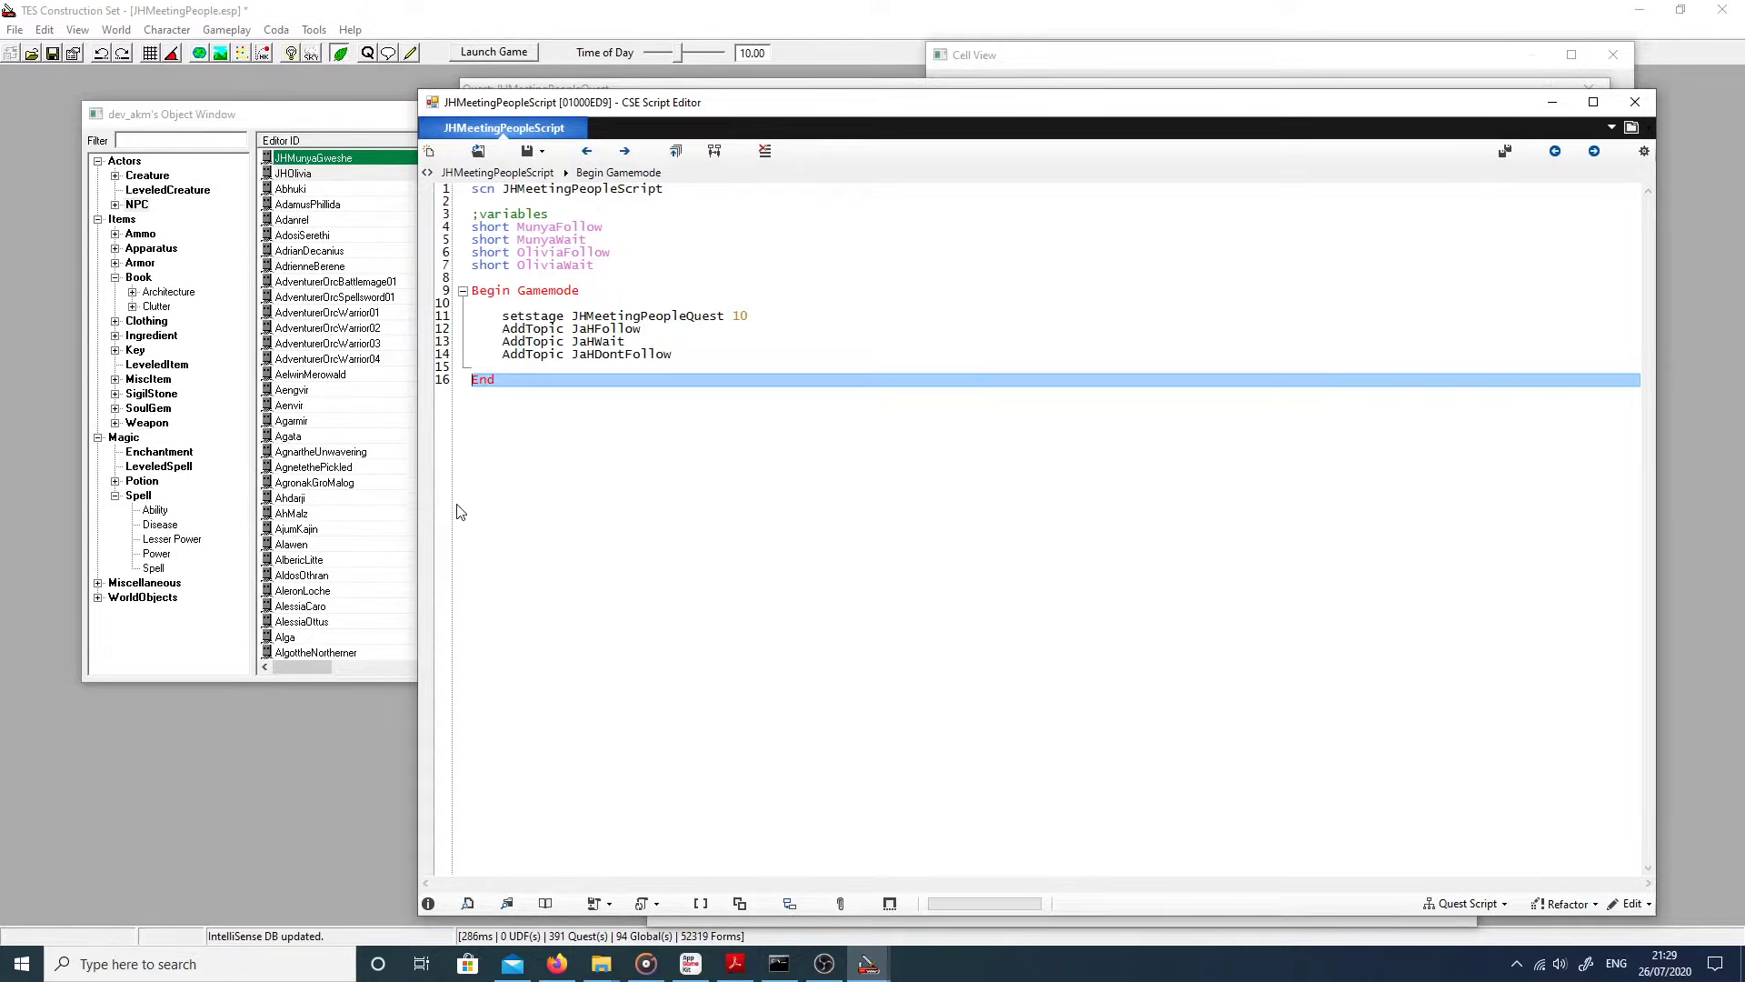
# Step: Close the script editor and select Olivia's 'Ok then.' response under the JaHFollow topic
pyautogui.click(1628, 101)
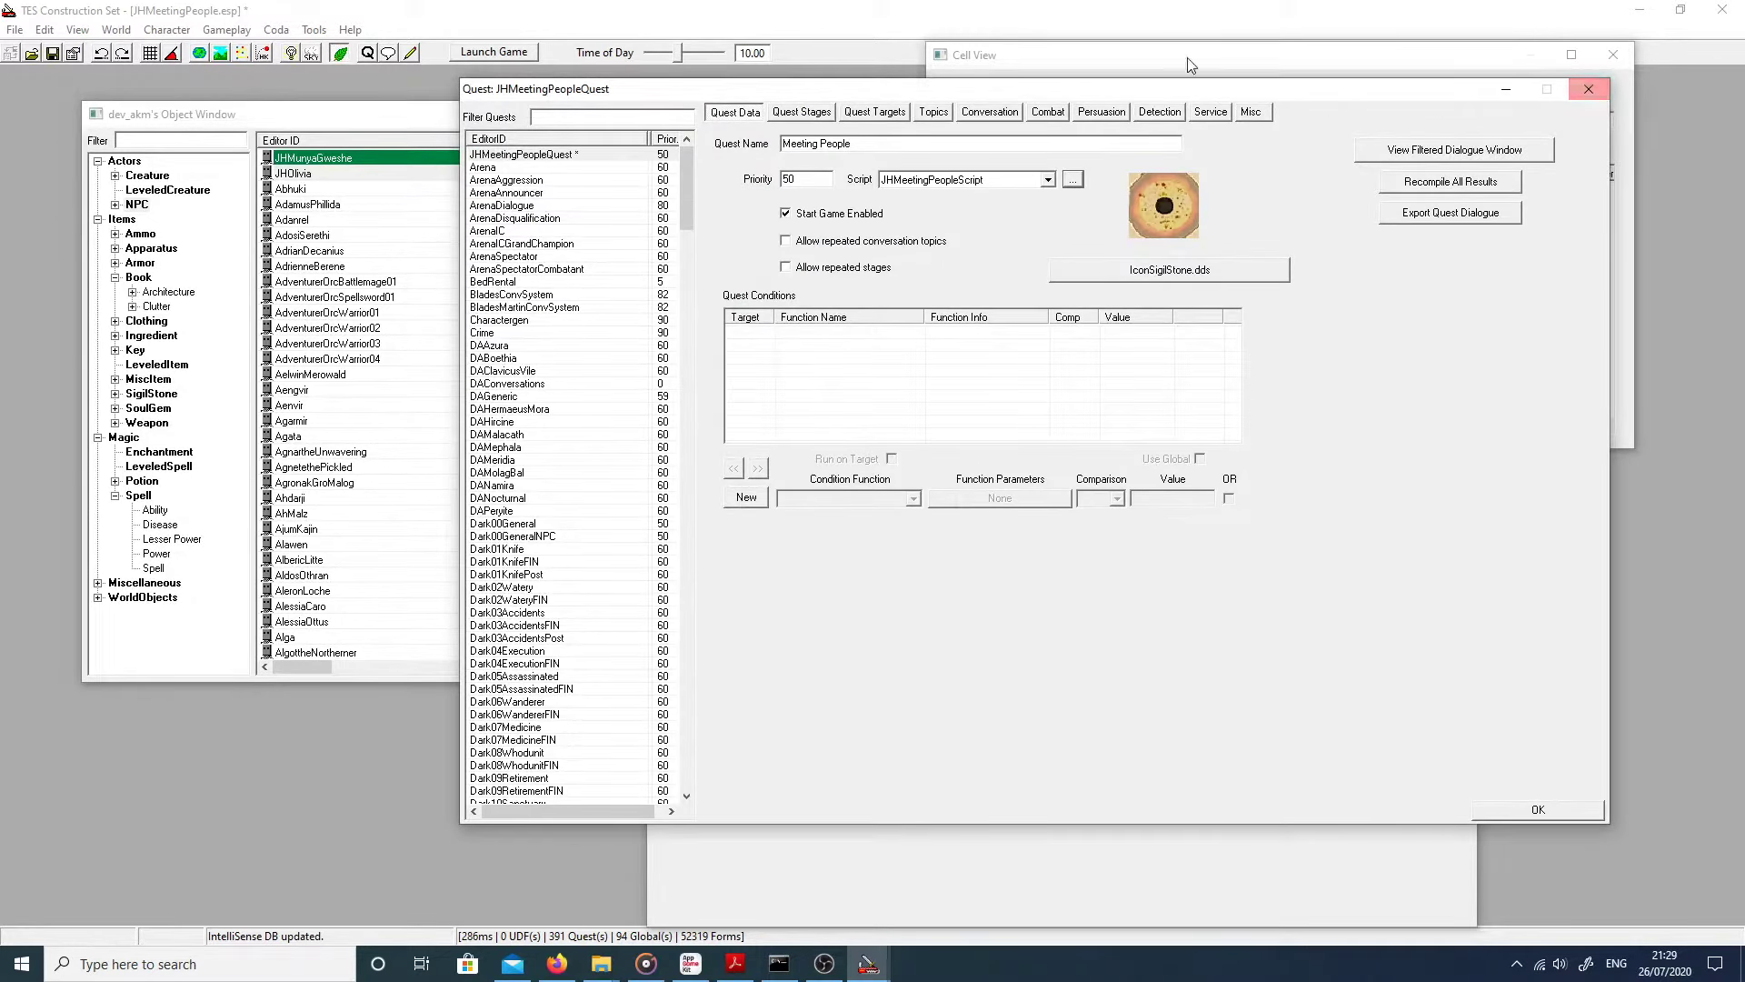
pyautogui.click(1606, 102)
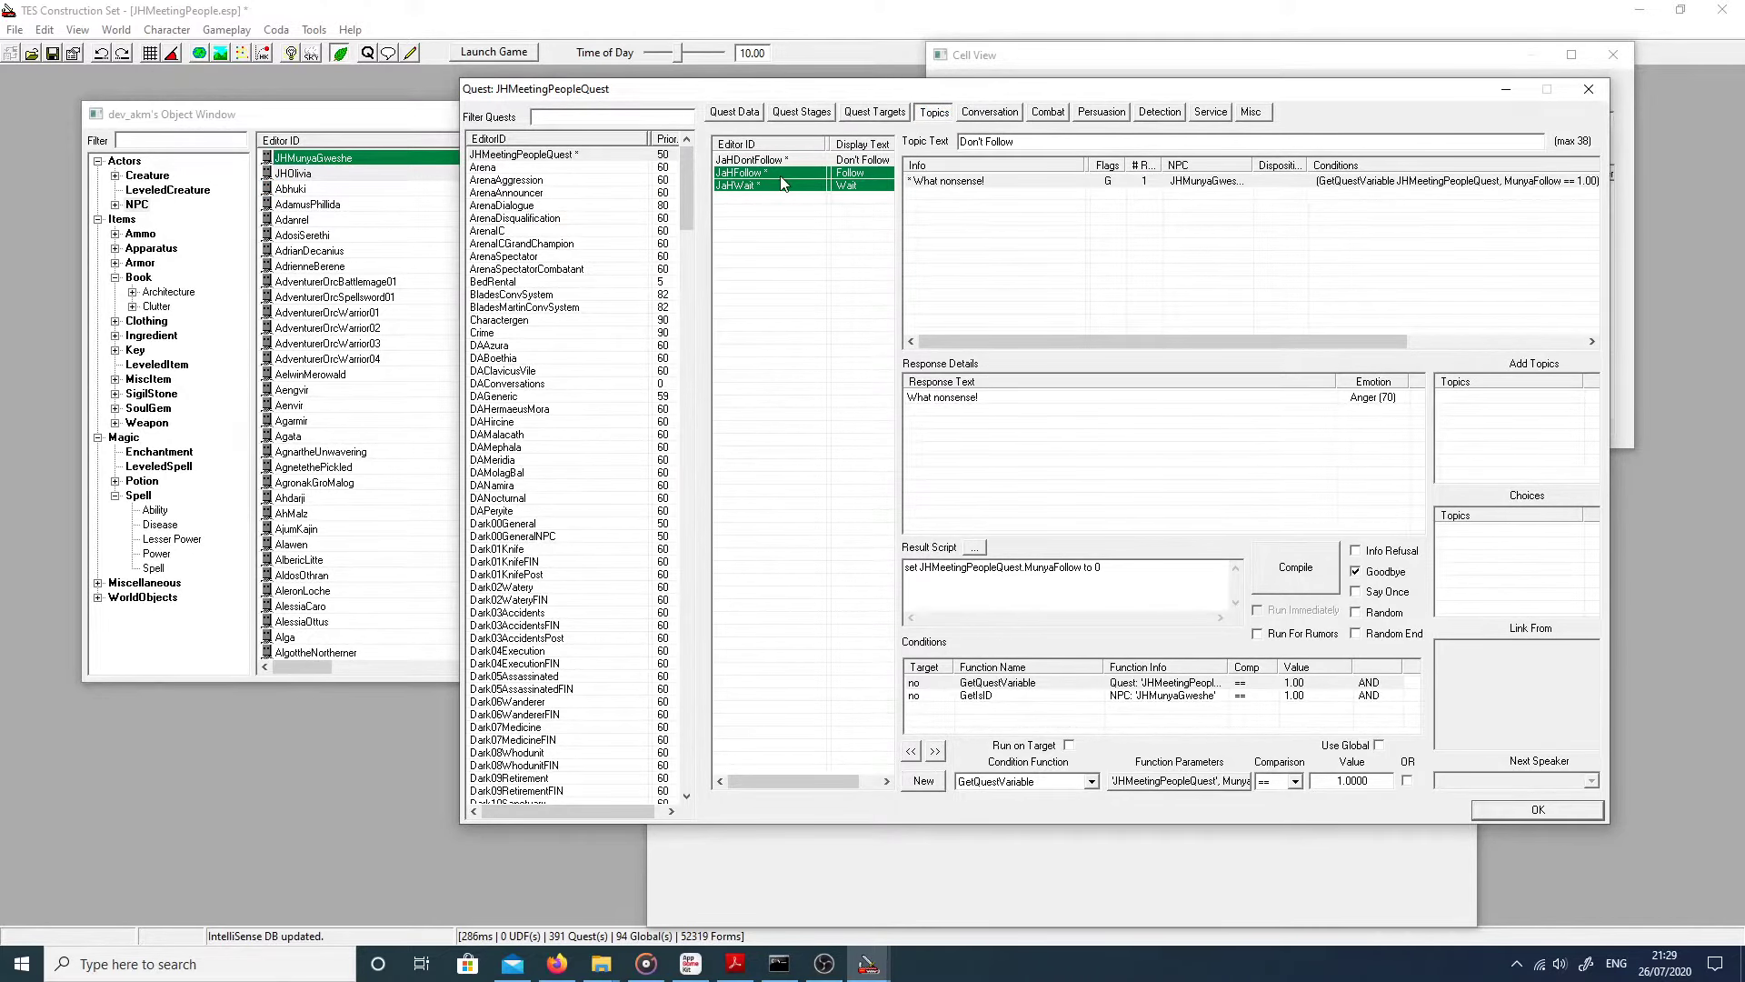
pyautogui.click(780, 173)
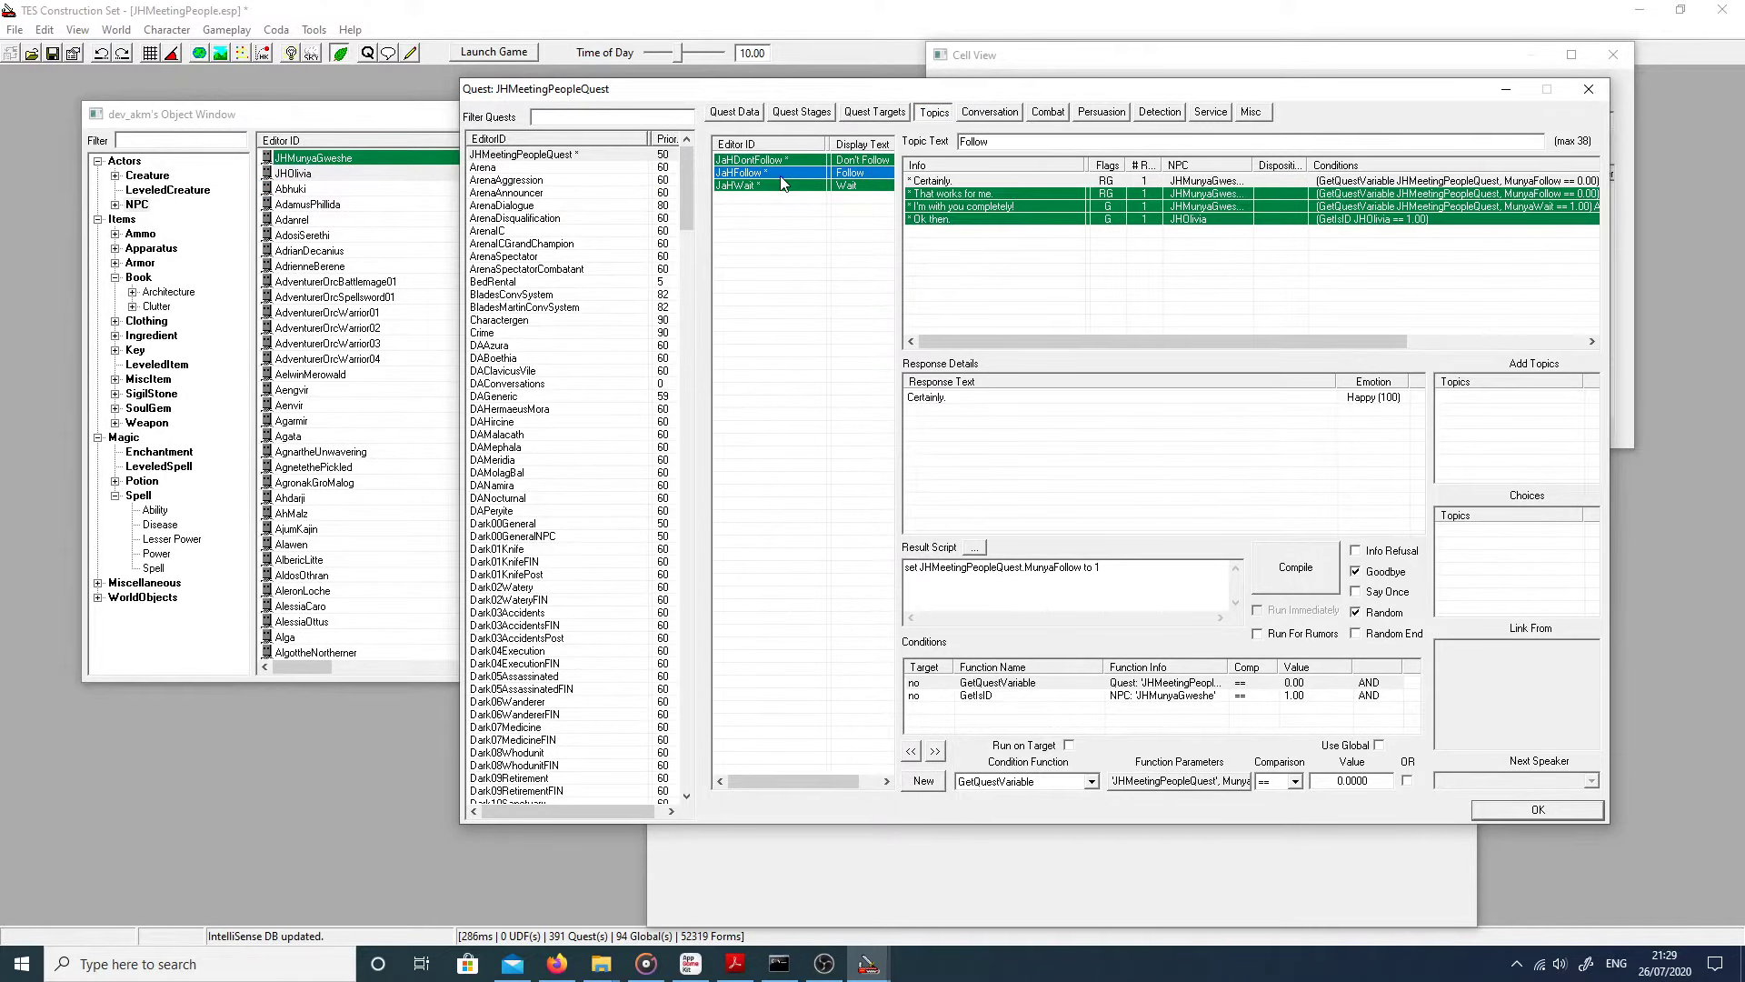
pyautogui.click(936, 220)
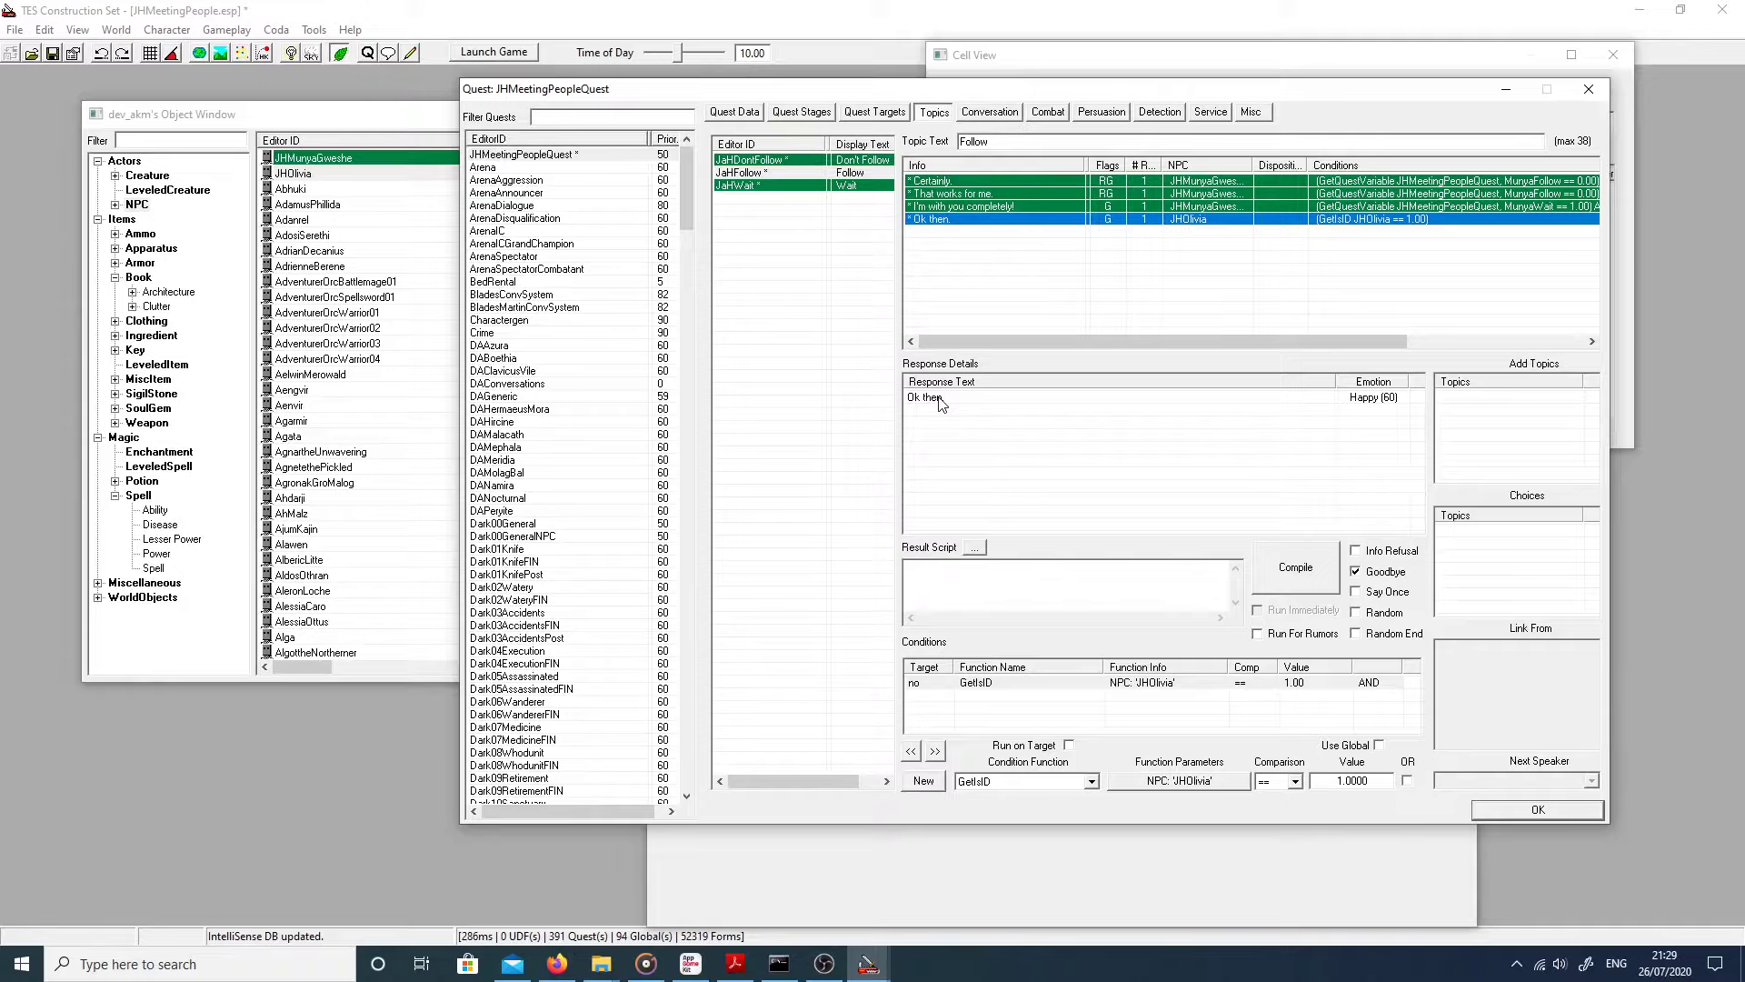
# Step: Give the response the result script 'set JHMeetingPeopleQuest.OliviaFollow to 1' and compile it
pyautogui.click(1043, 591)
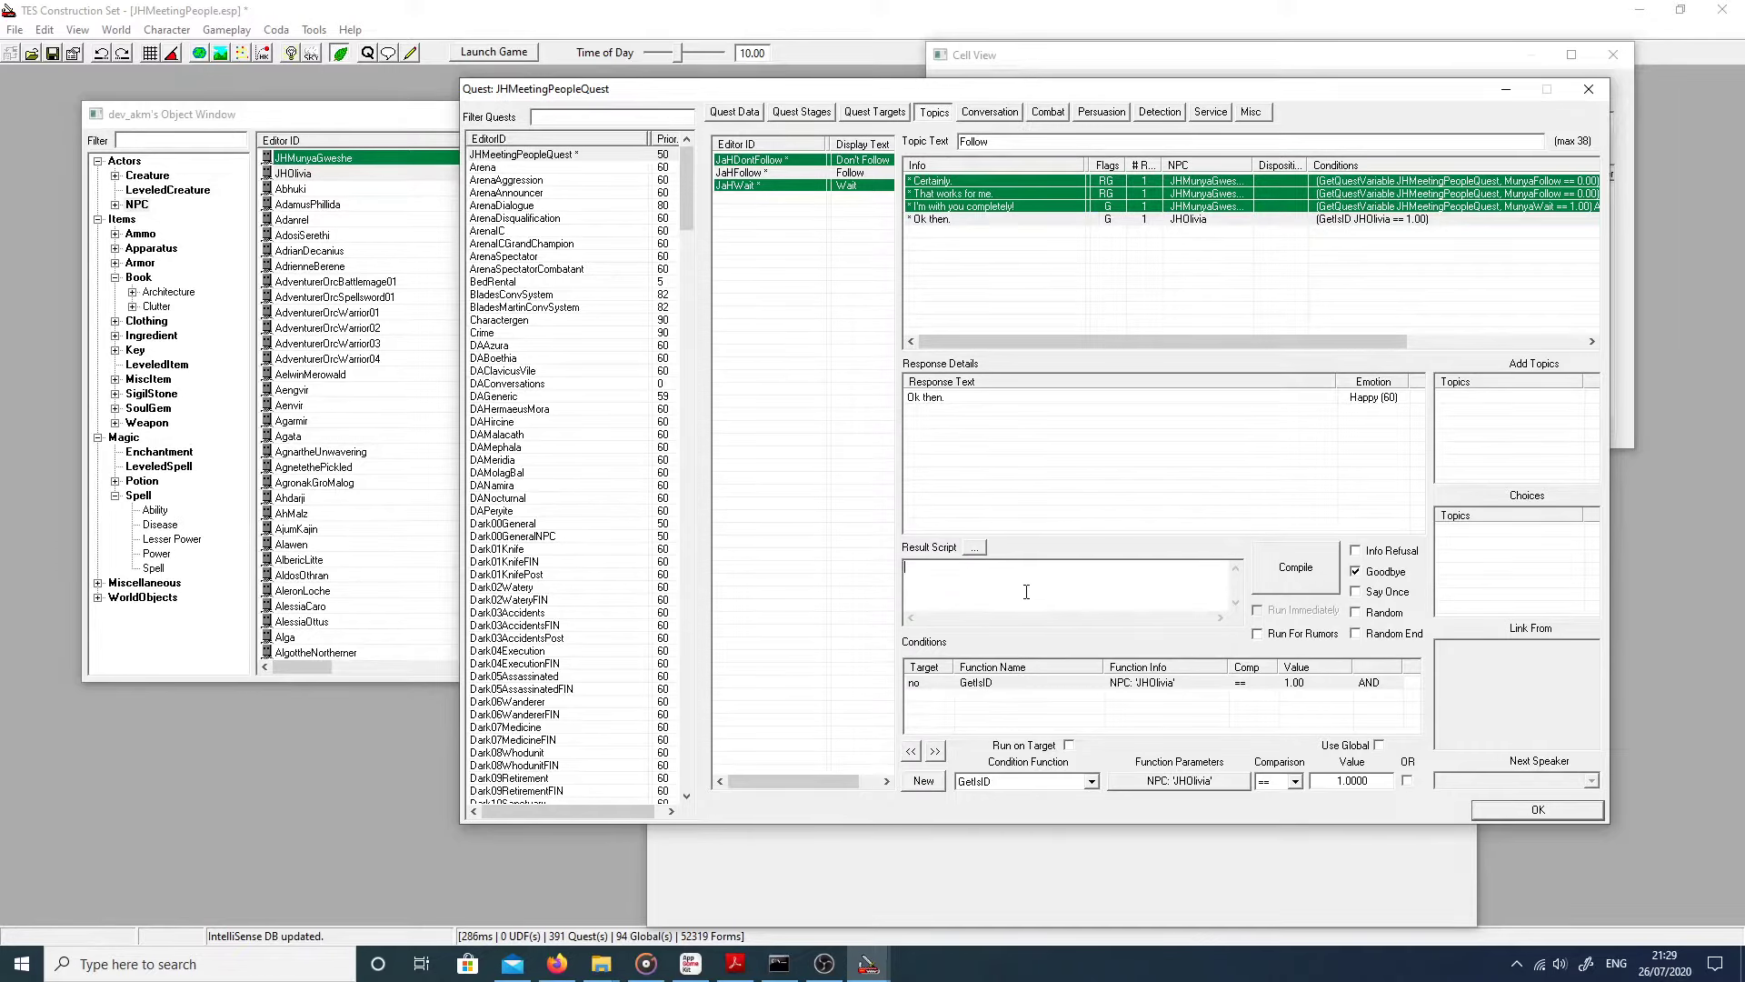
pyautogui.write('se')
pyautogui.write('tstage')
pyautogui.press('BackSpace')
pyautogui.press('BackSpace')
pyautogui.press('BackSpace')
pyautogui.press('BackSpace')
pyautogui.write('JH')
pyautogui.write('MeetingPe')
pyautogui.write('opleQues')
pyautogui.write('t.Mous')
pyautogui.press('BackSpace')
pyautogui.press('BackSpace')
pyautogui.press('BackSpace')
pyautogui.press('BackSpace')
pyautogui.press('BackSpace')
pyautogui.press('BackSpace')
pyautogui.write('.OliviaFollow to 1')
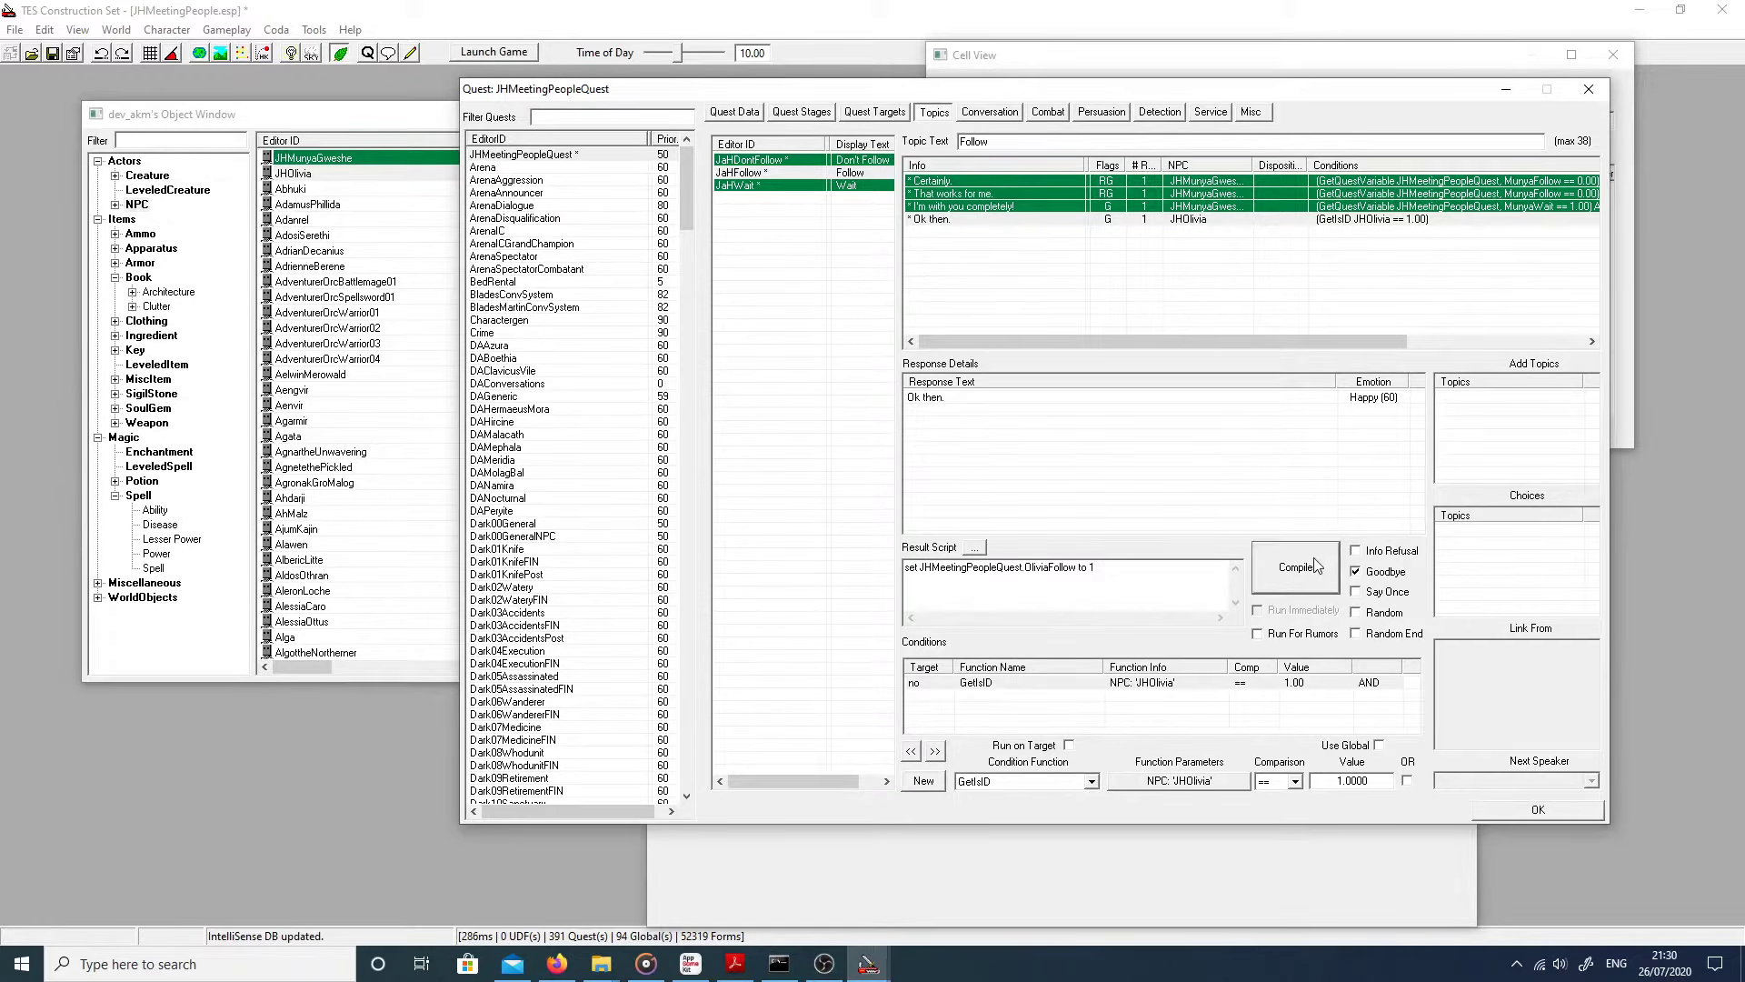
pyautogui.click(1312, 558)
# Step: Close the quest, save the plugin and open JHOlivia's JHOliviaFollow AI package
pyautogui.click(1477, 811)
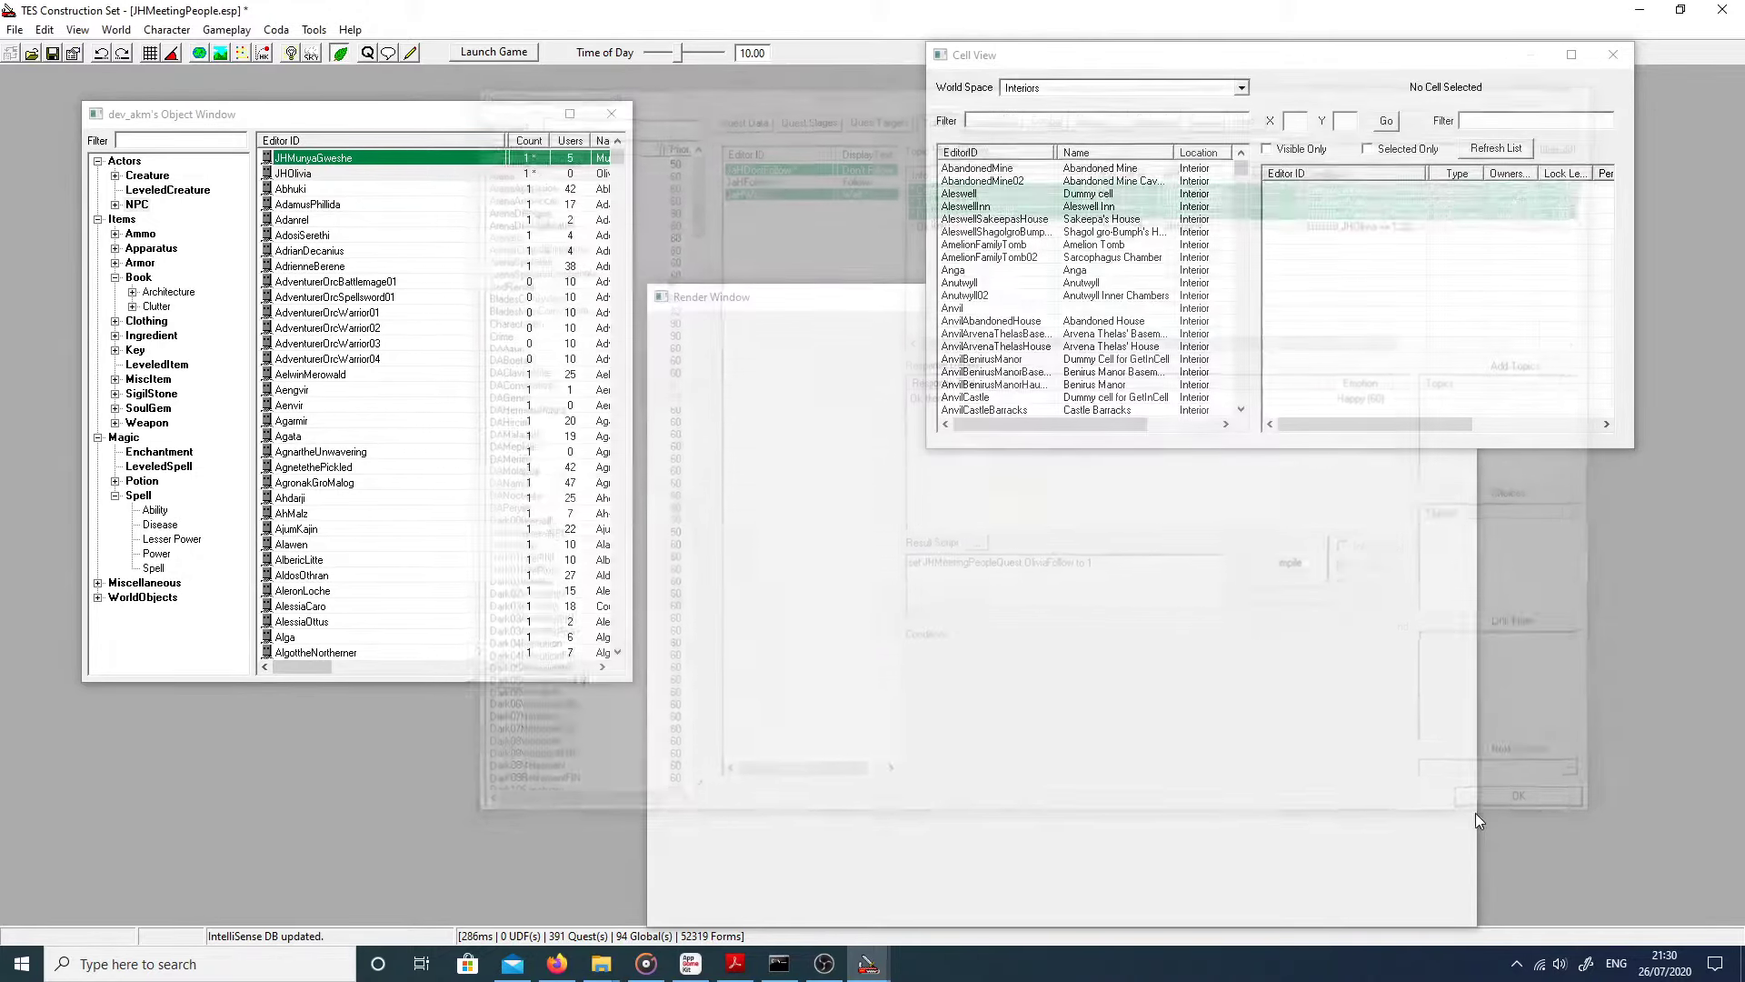
pyautogui.click(53, 53)
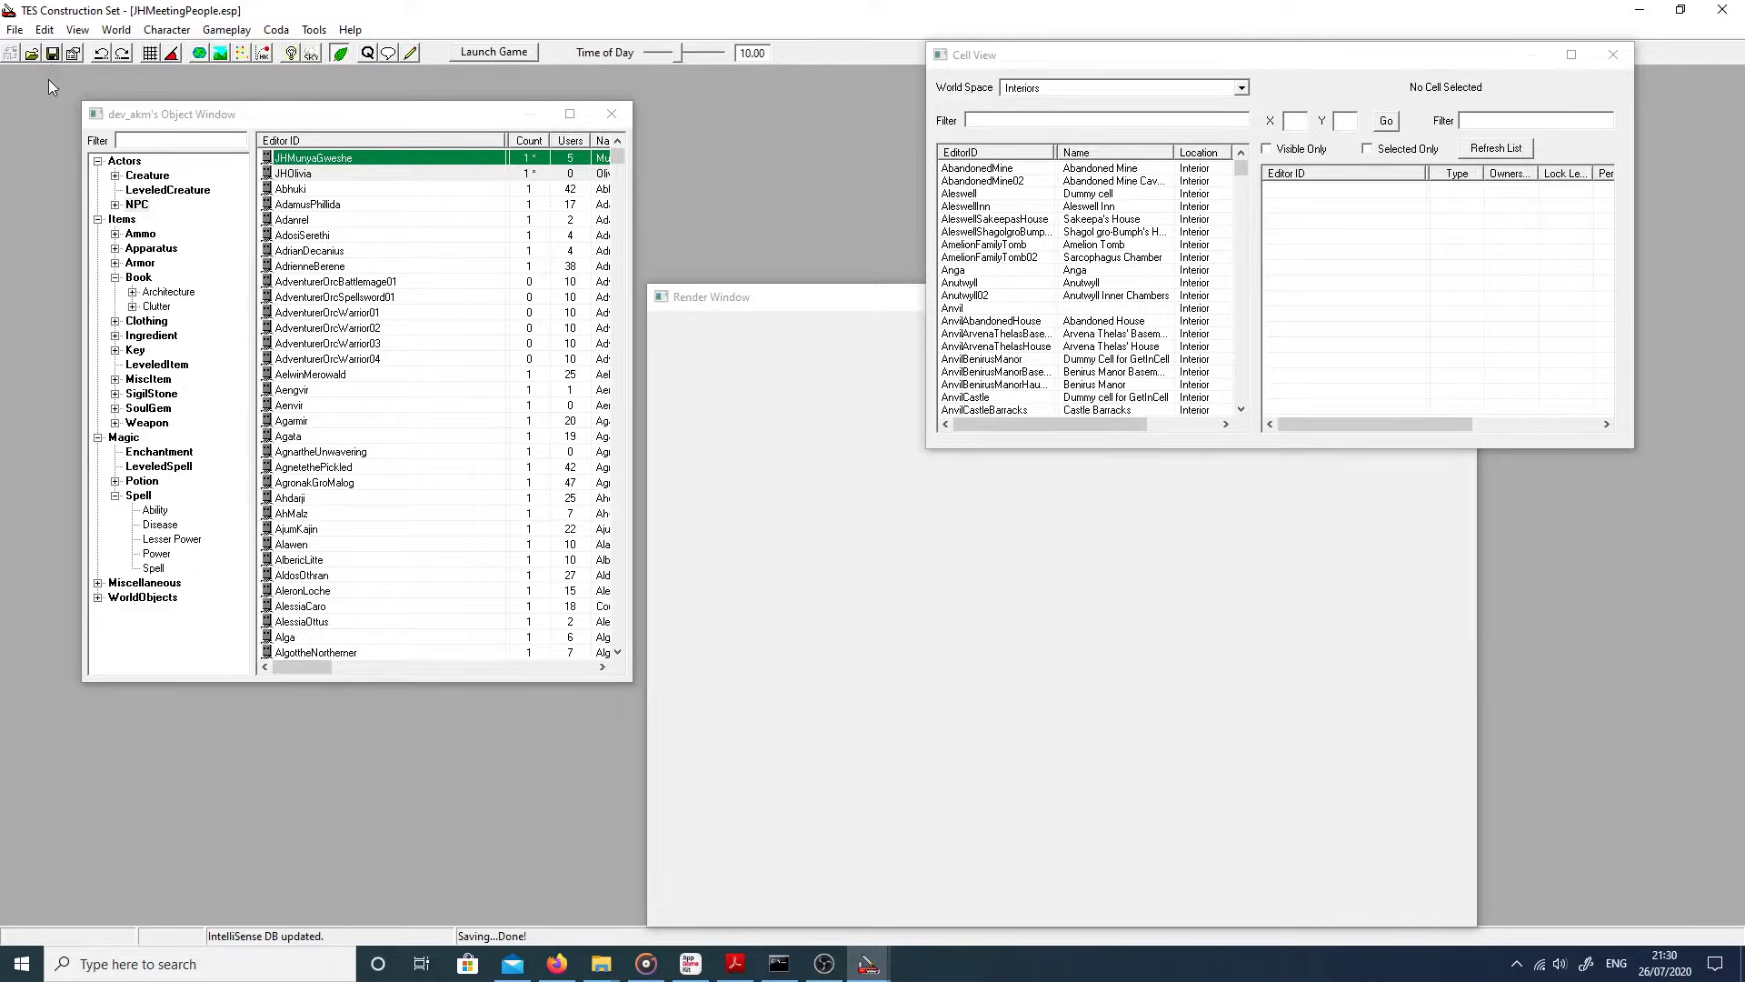
pyautogui.click(279, 175)
pyautogui.doubleClick(280, 174)
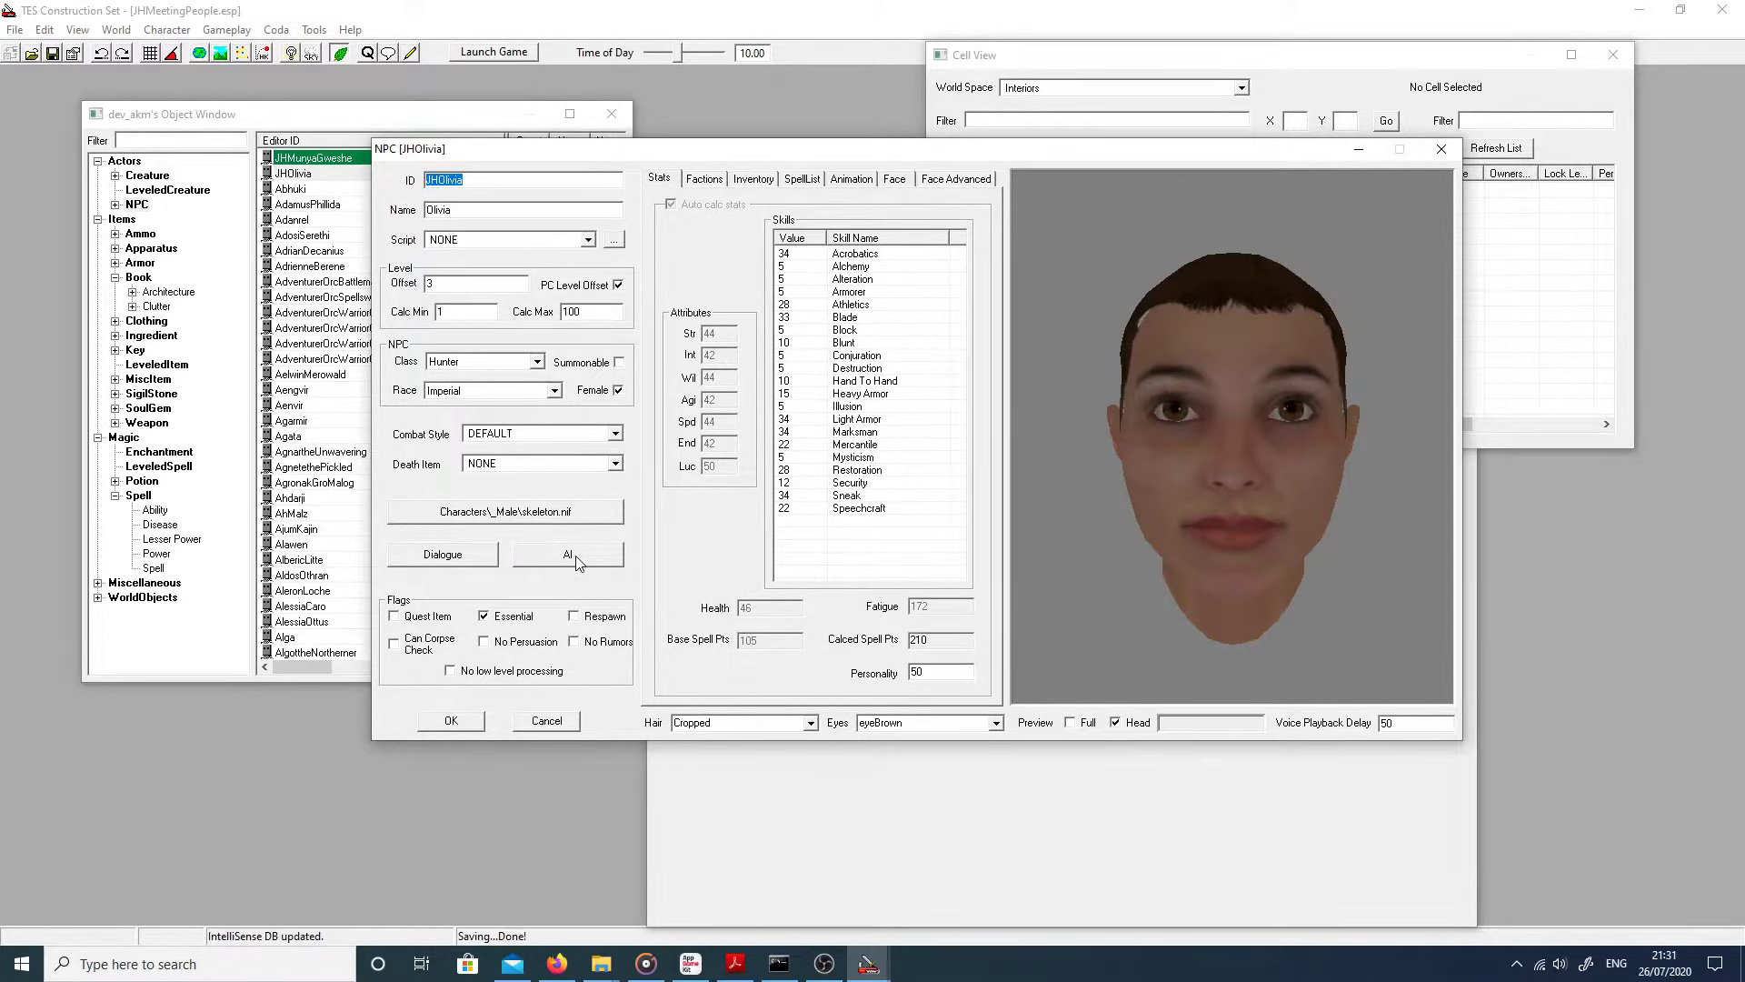
pyautogui.click(573, 556)
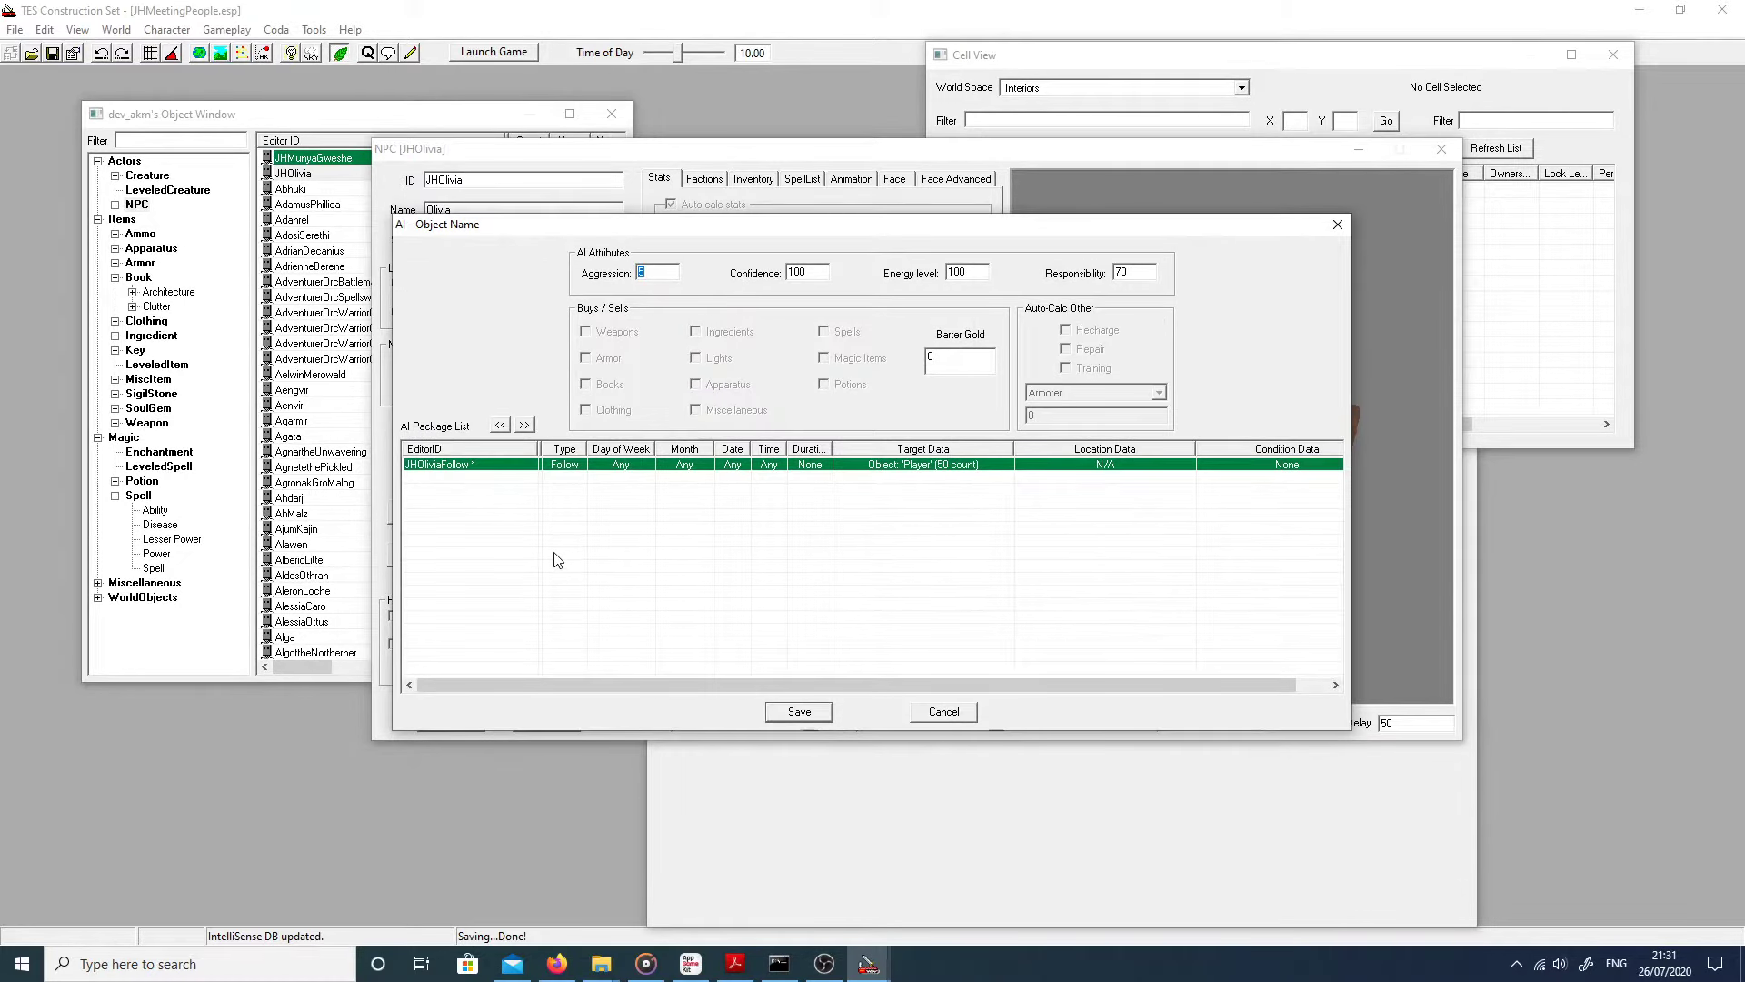
pyautogui.doubleClick(431, 465)
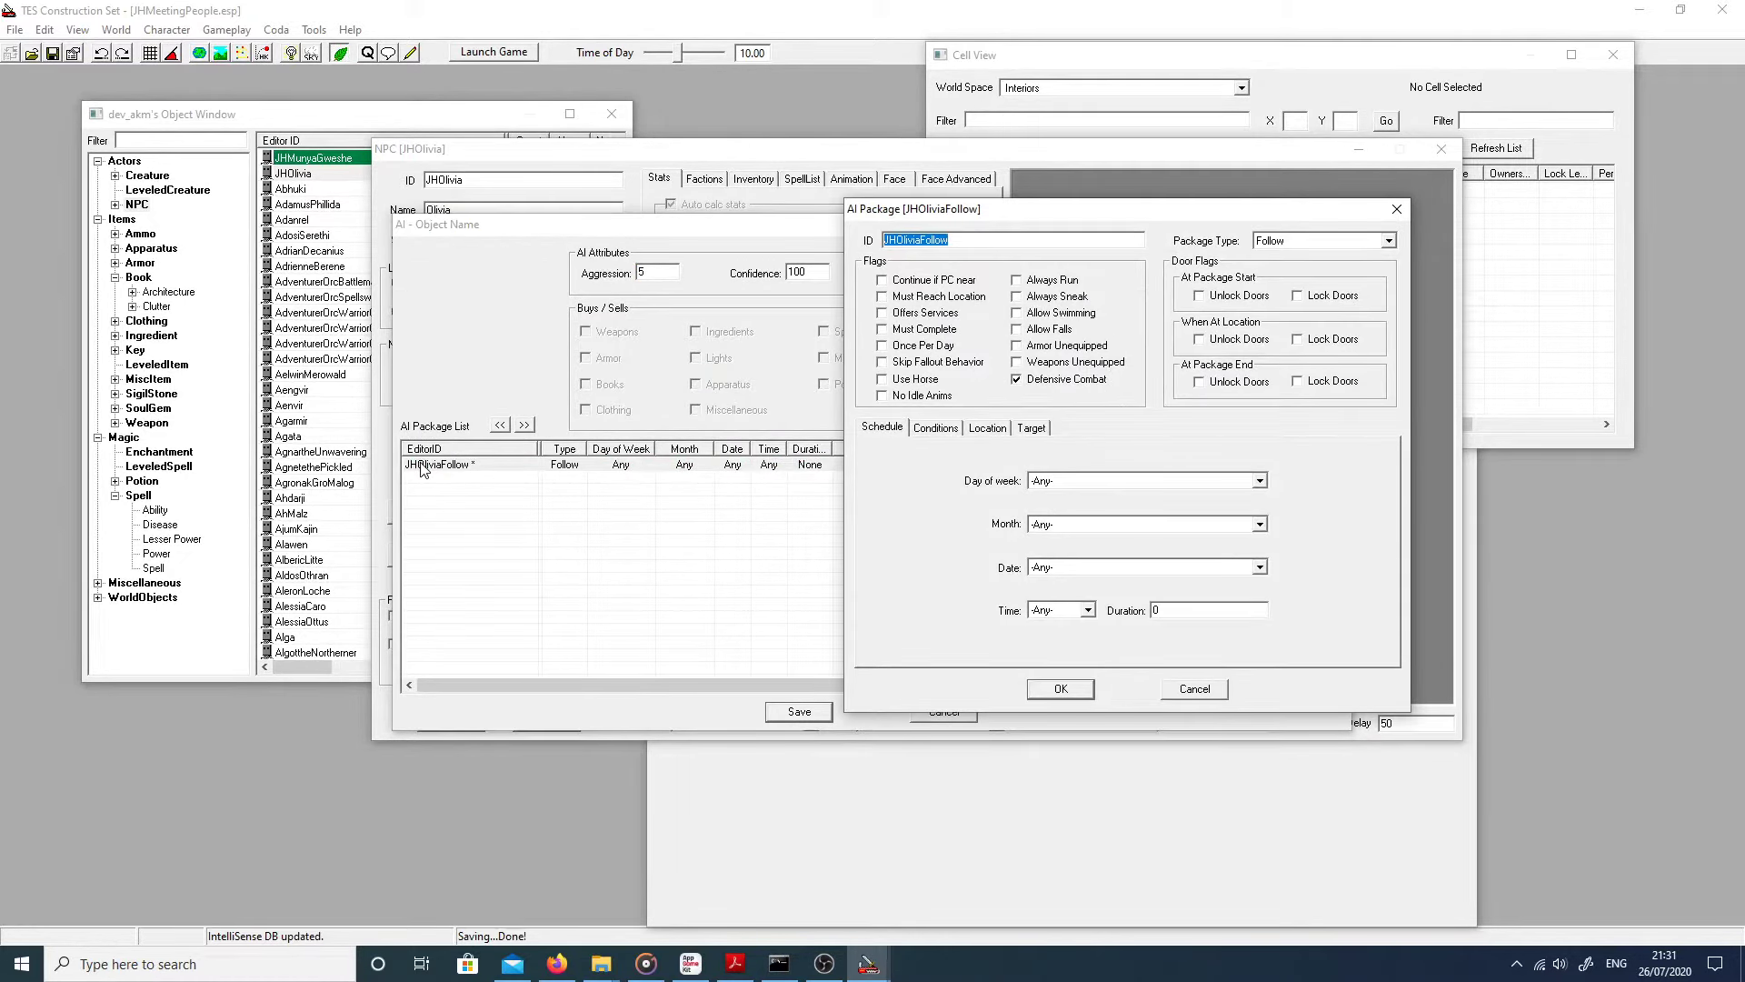
# Step: Add a new GetQuestVariable condition to the JHOliviaFollow package
pyautogui.click(919, 431)
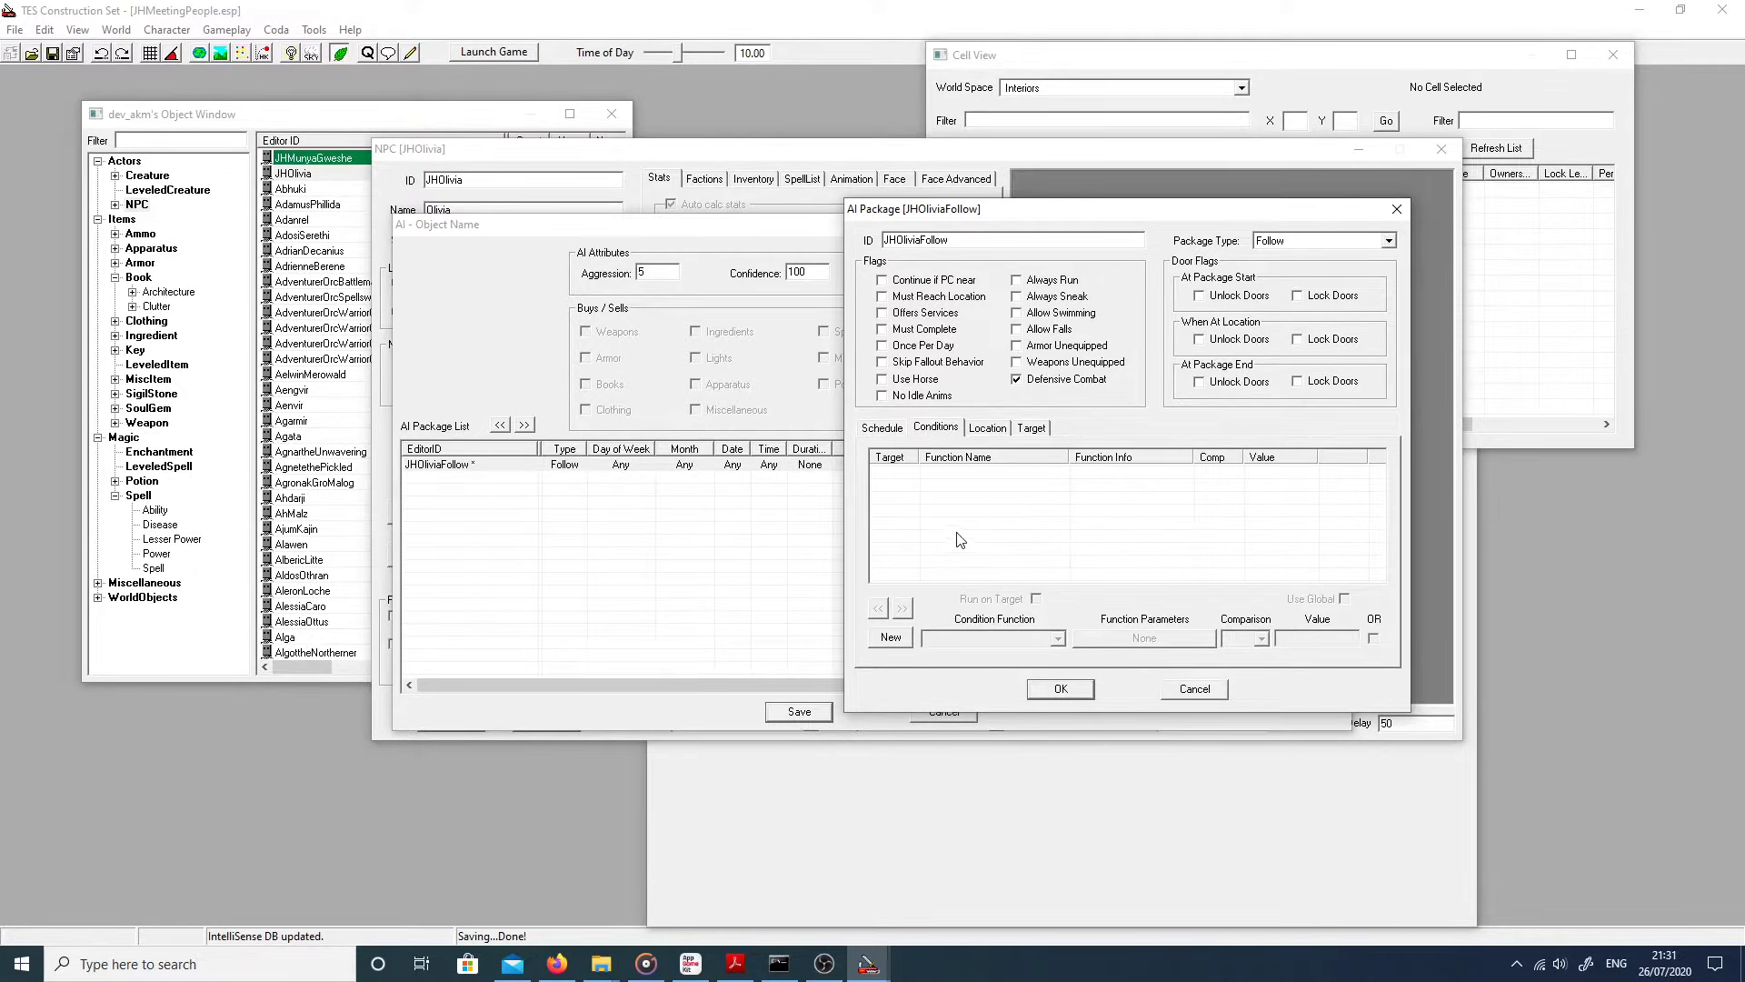
pyautogui.rightClick(932, 509)
pyautogui.click(934, 515)
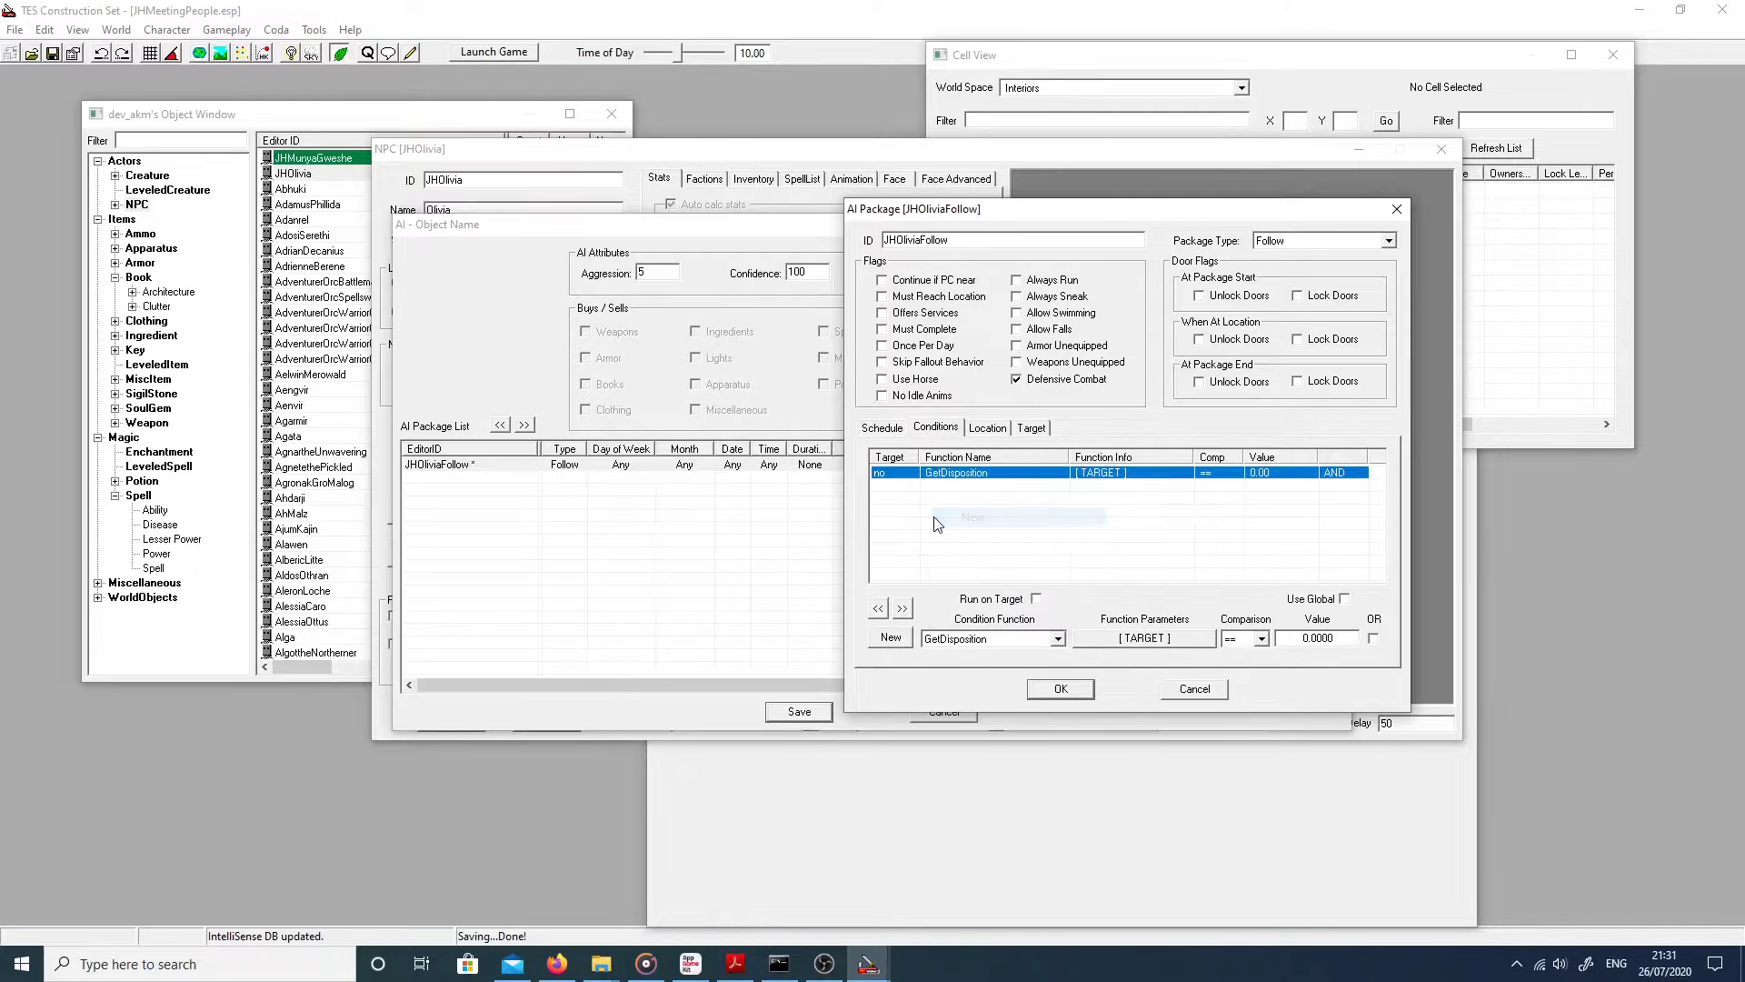
pyautogui.click(944, 638)
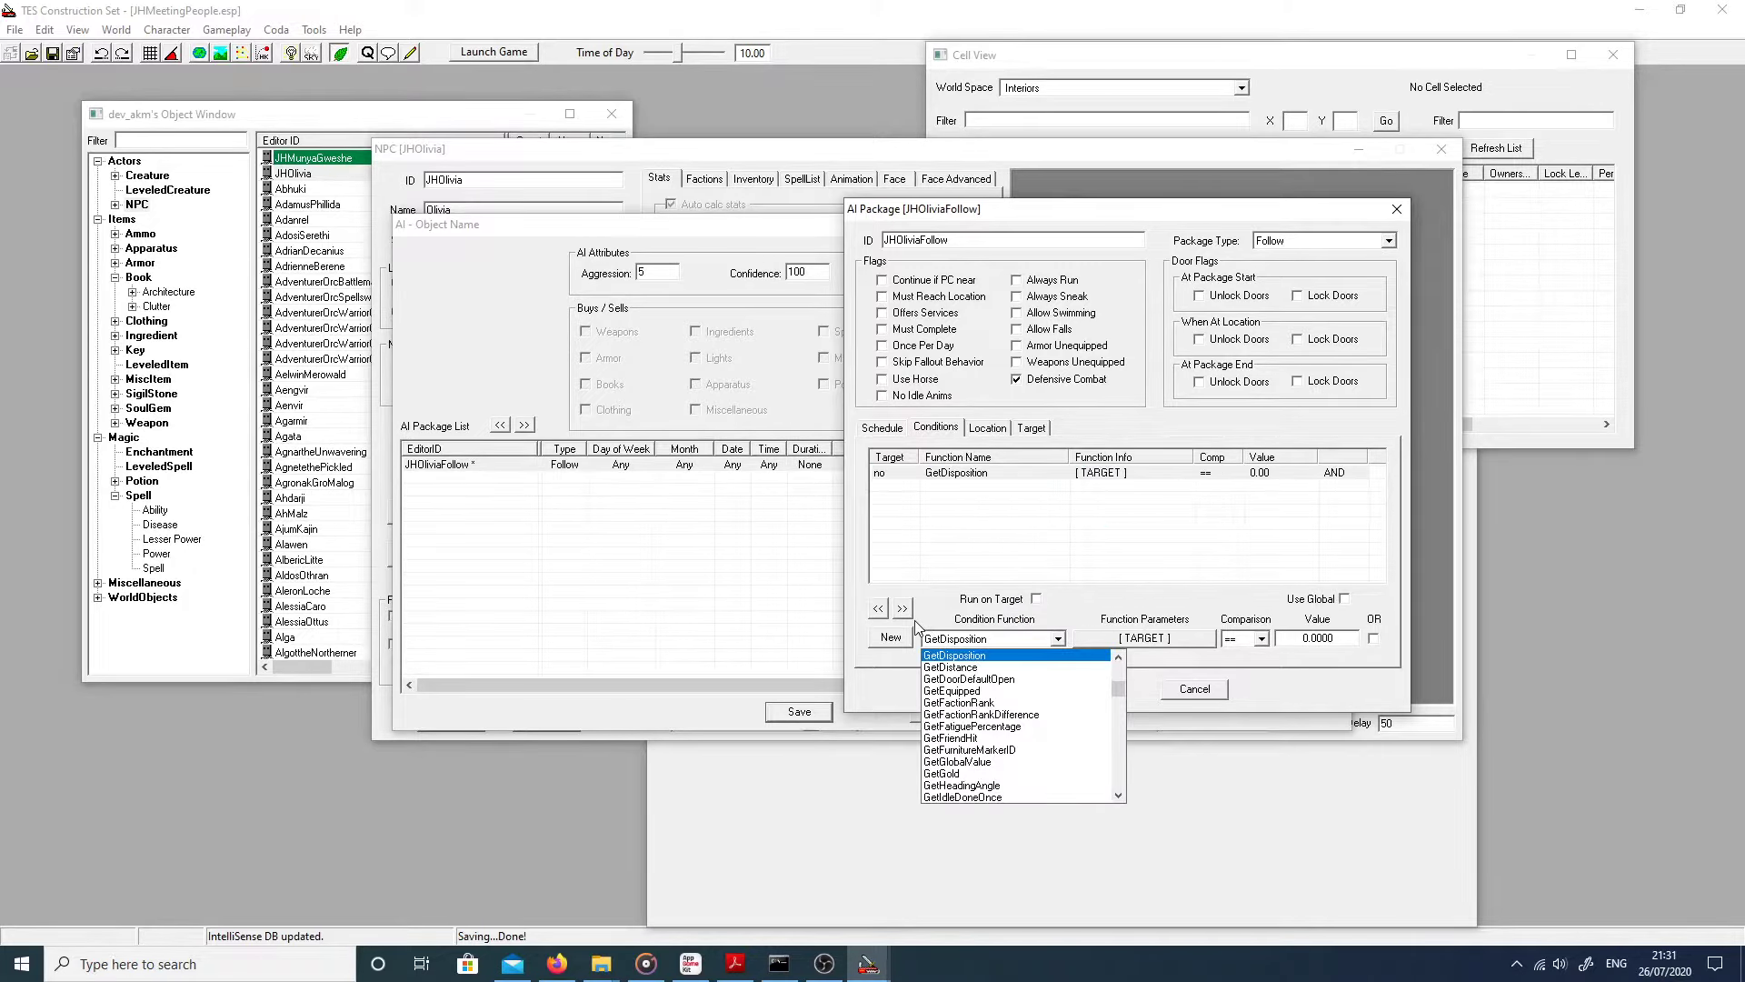
pyautogui.write('getq')
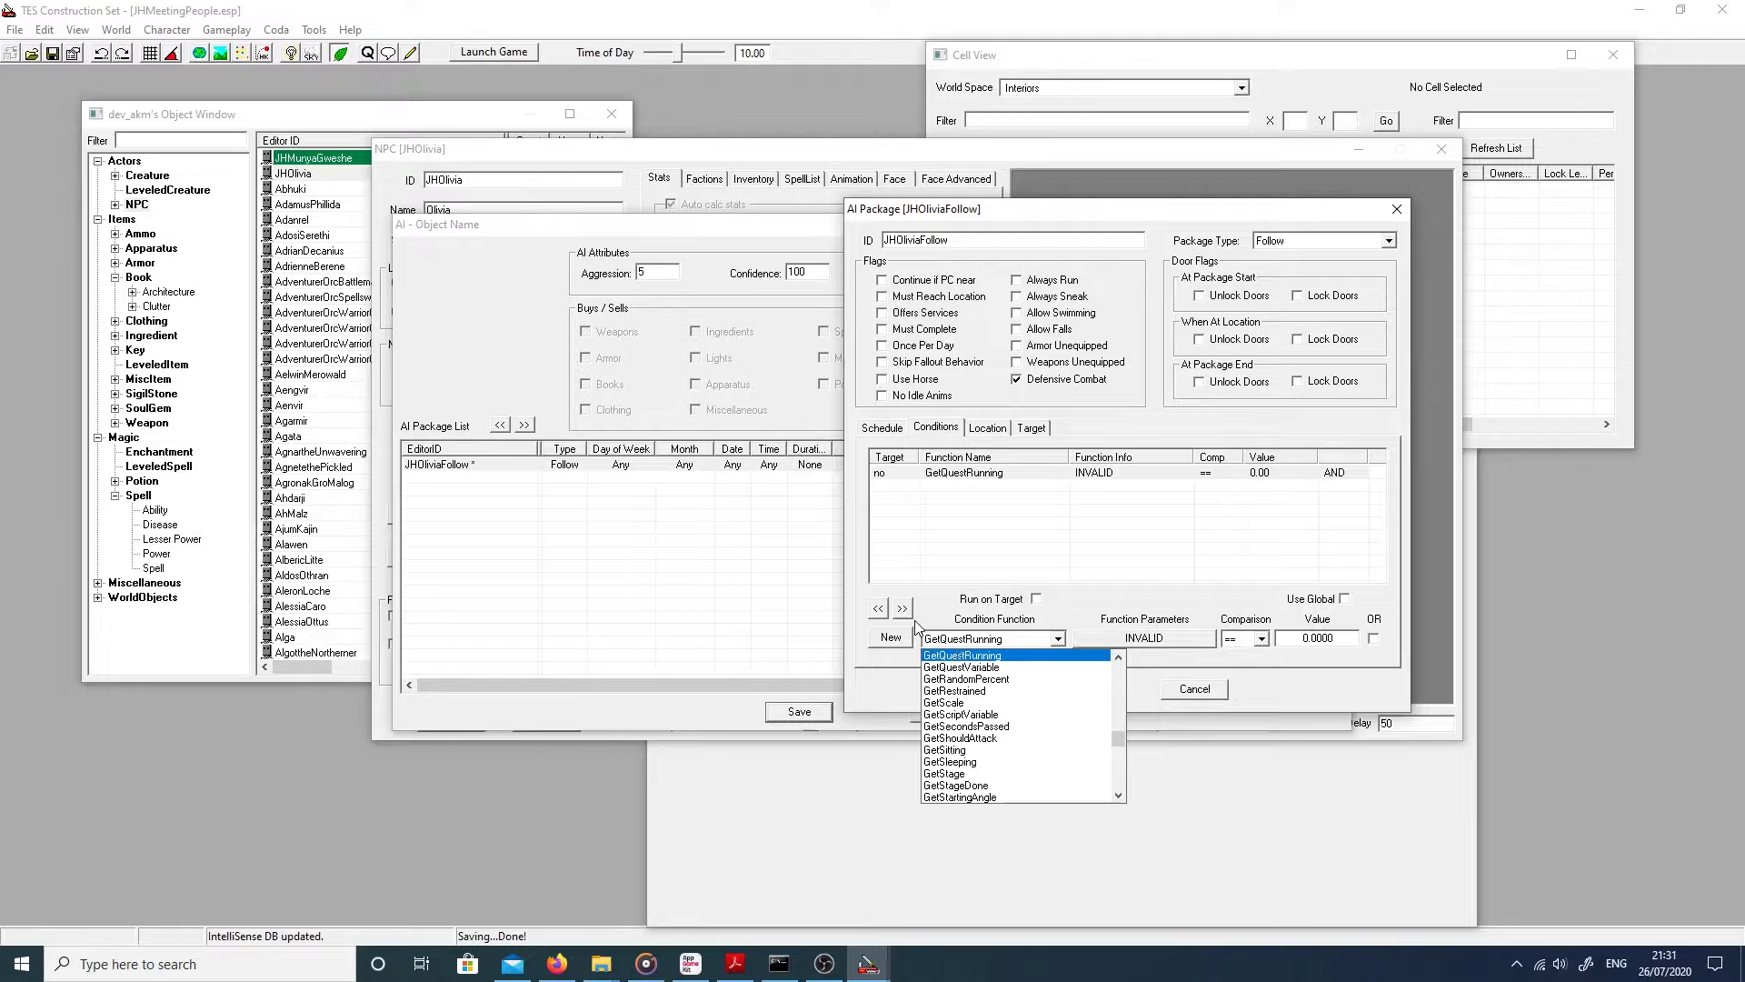
pyautogui.press('Down')
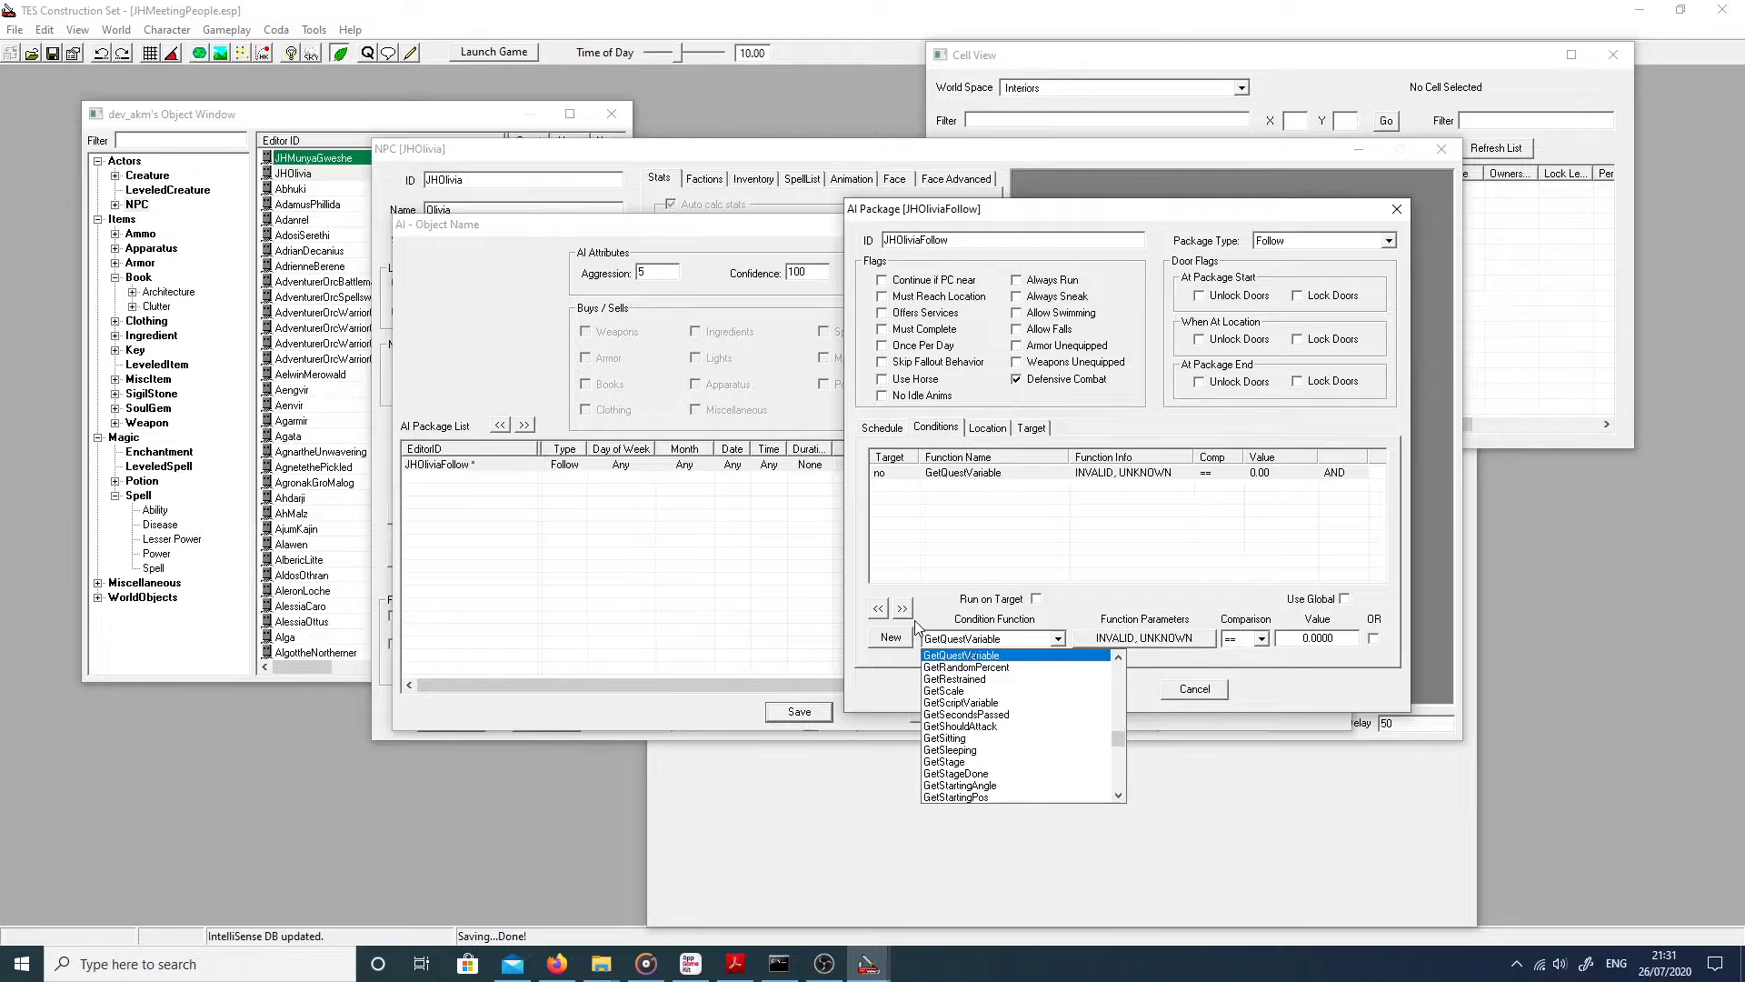
pyautogui.press('Return')
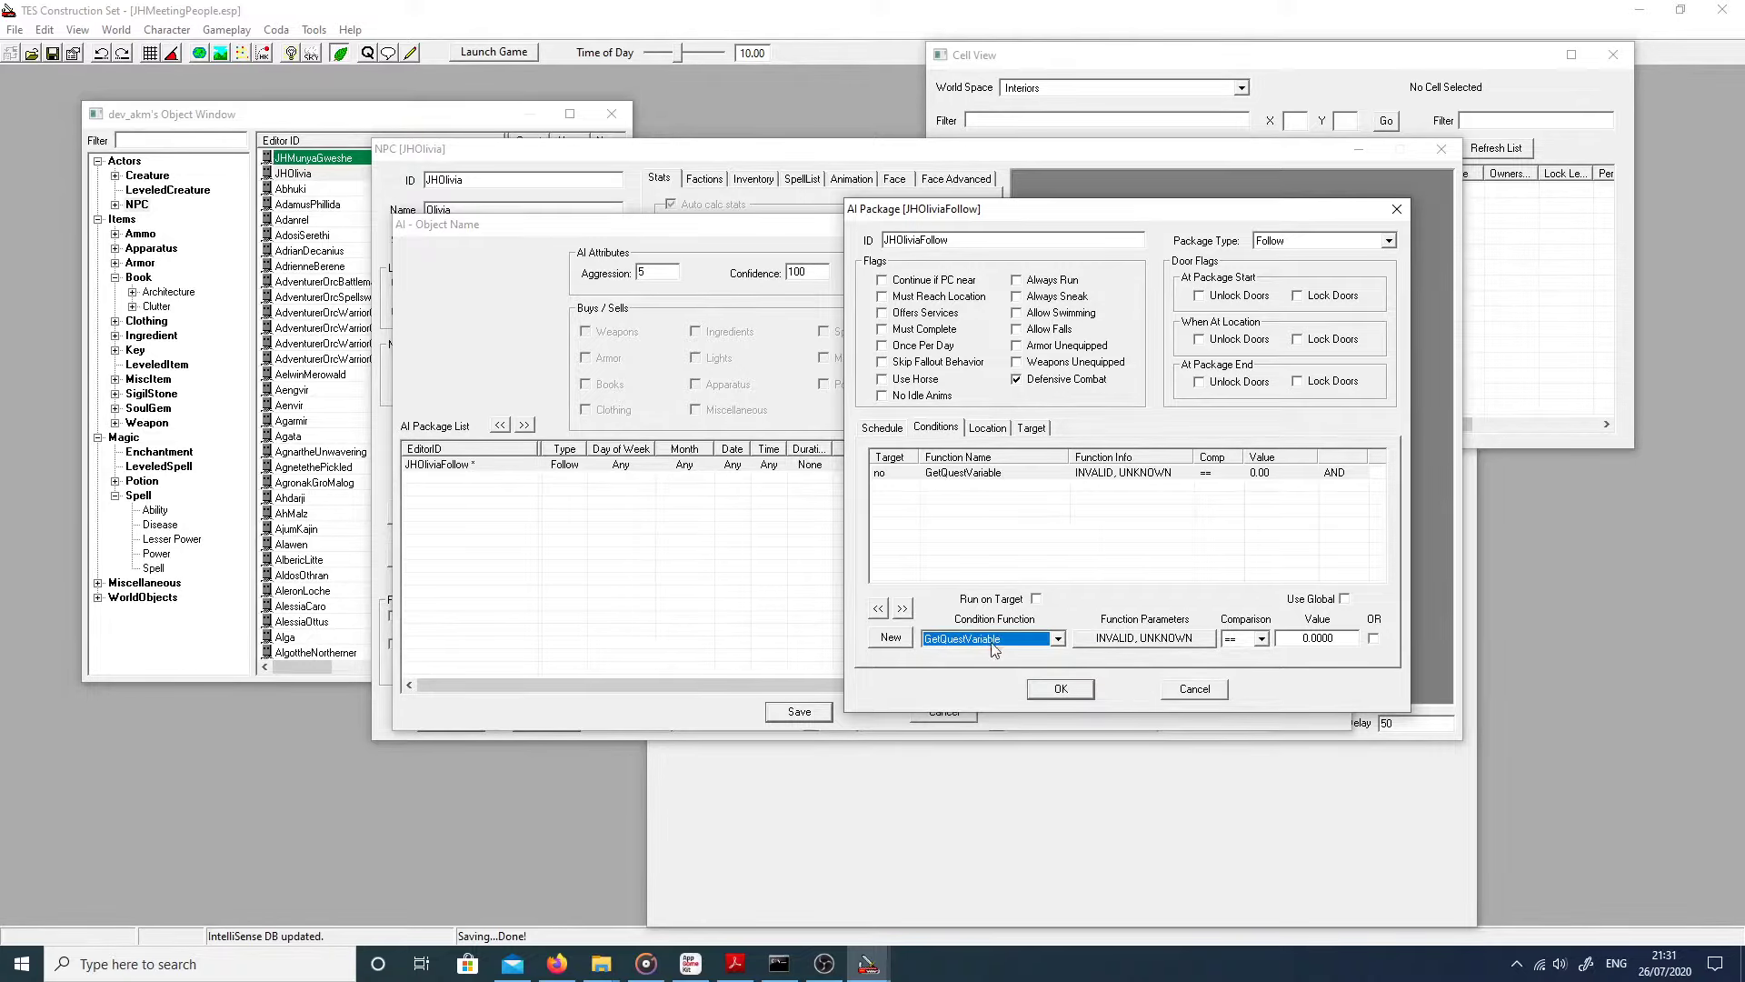
# Step: Set the condition to JHMeetingPeopleQuest's OliviaFollow equal to 1 and save the package
pyautogui.click(1127, 642)
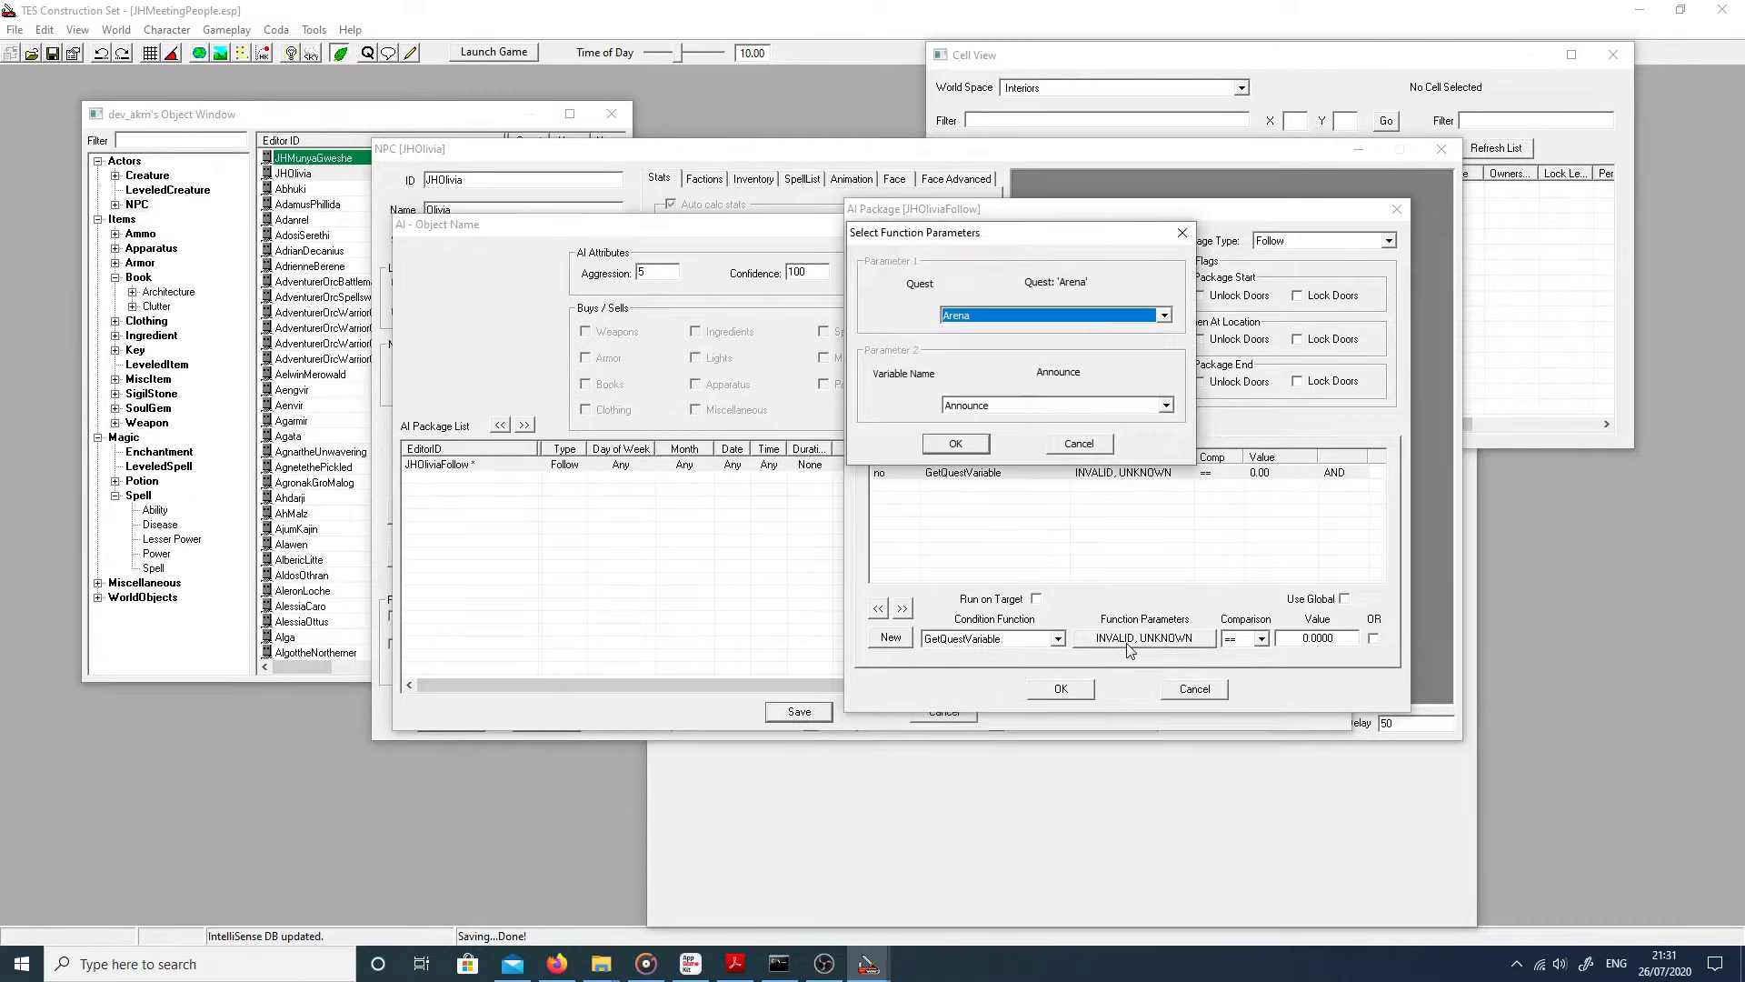
pyautogui.press('j')
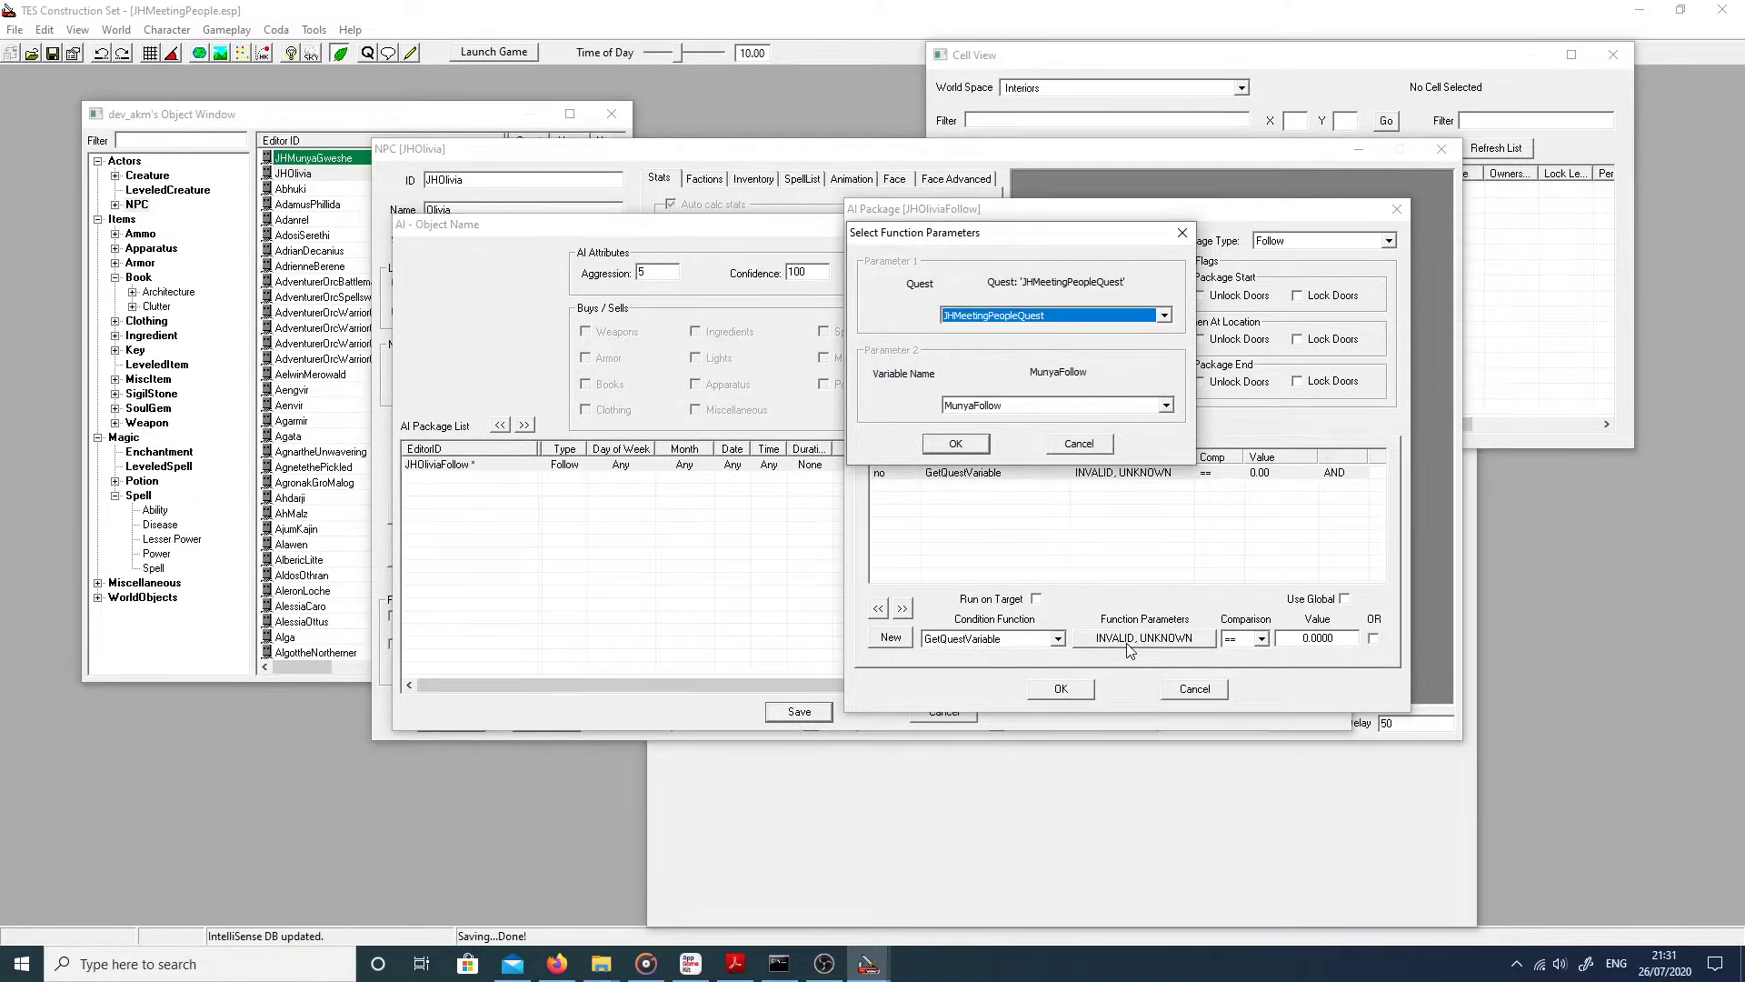
pyautogui.click(1058, 409)
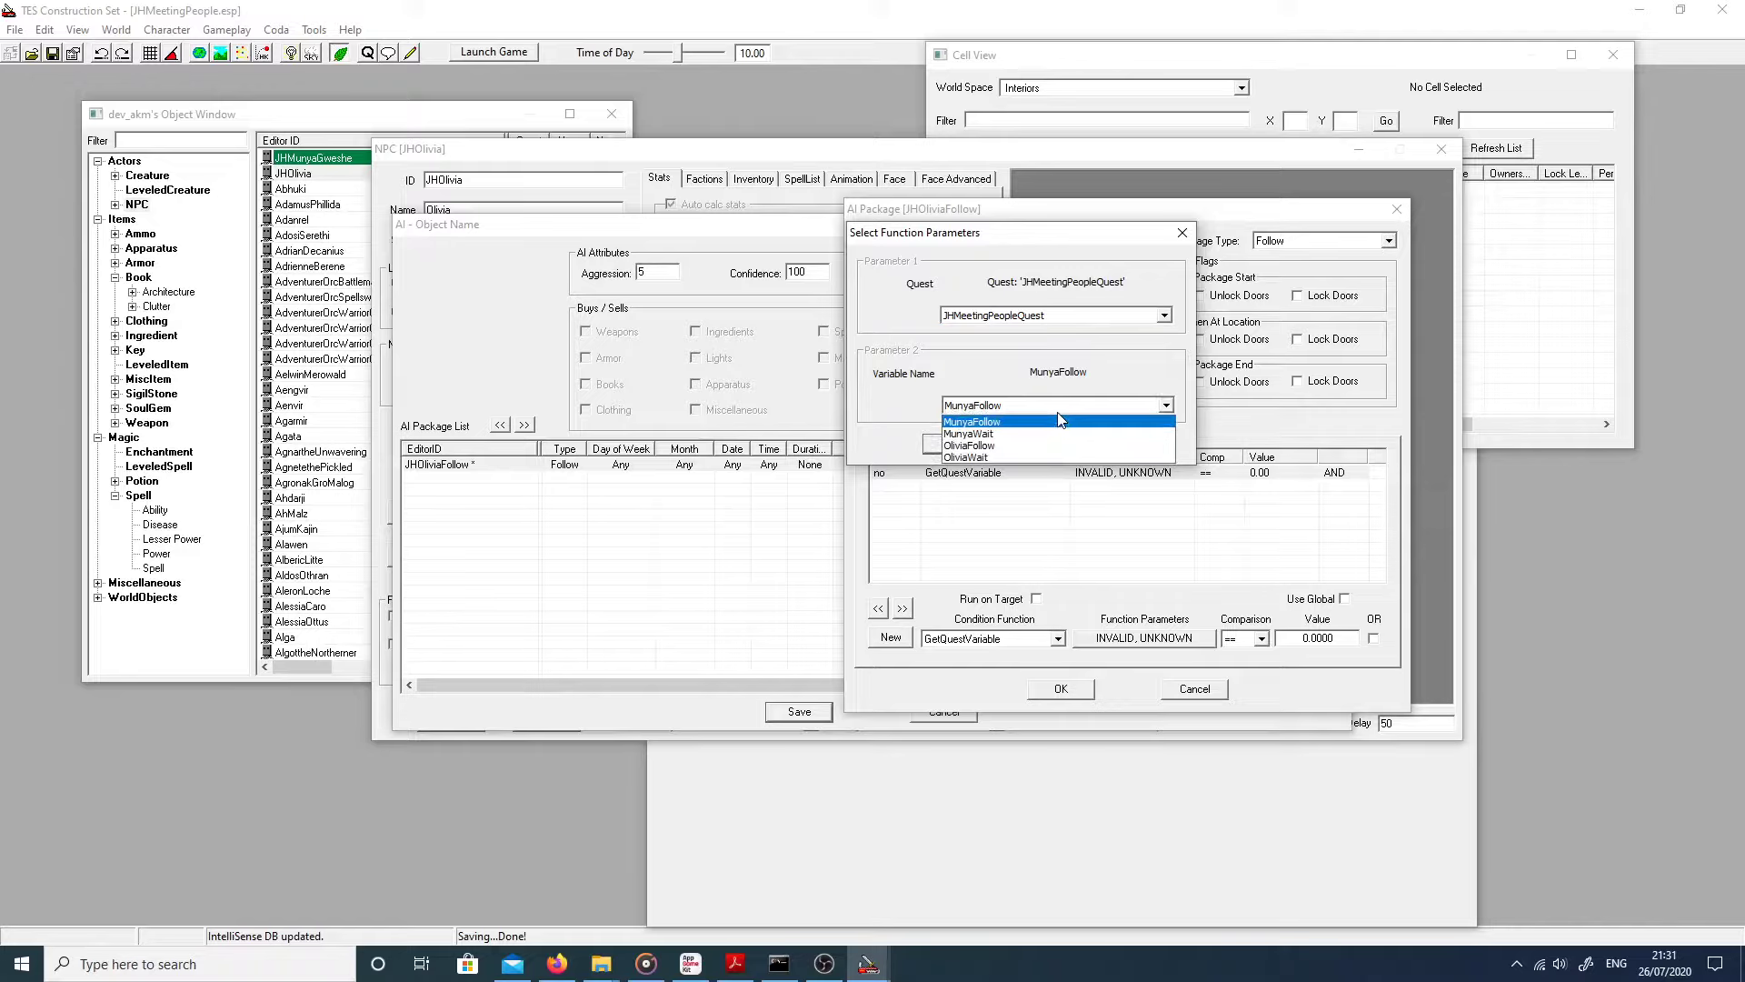
pyautogui.click(1044, 446)
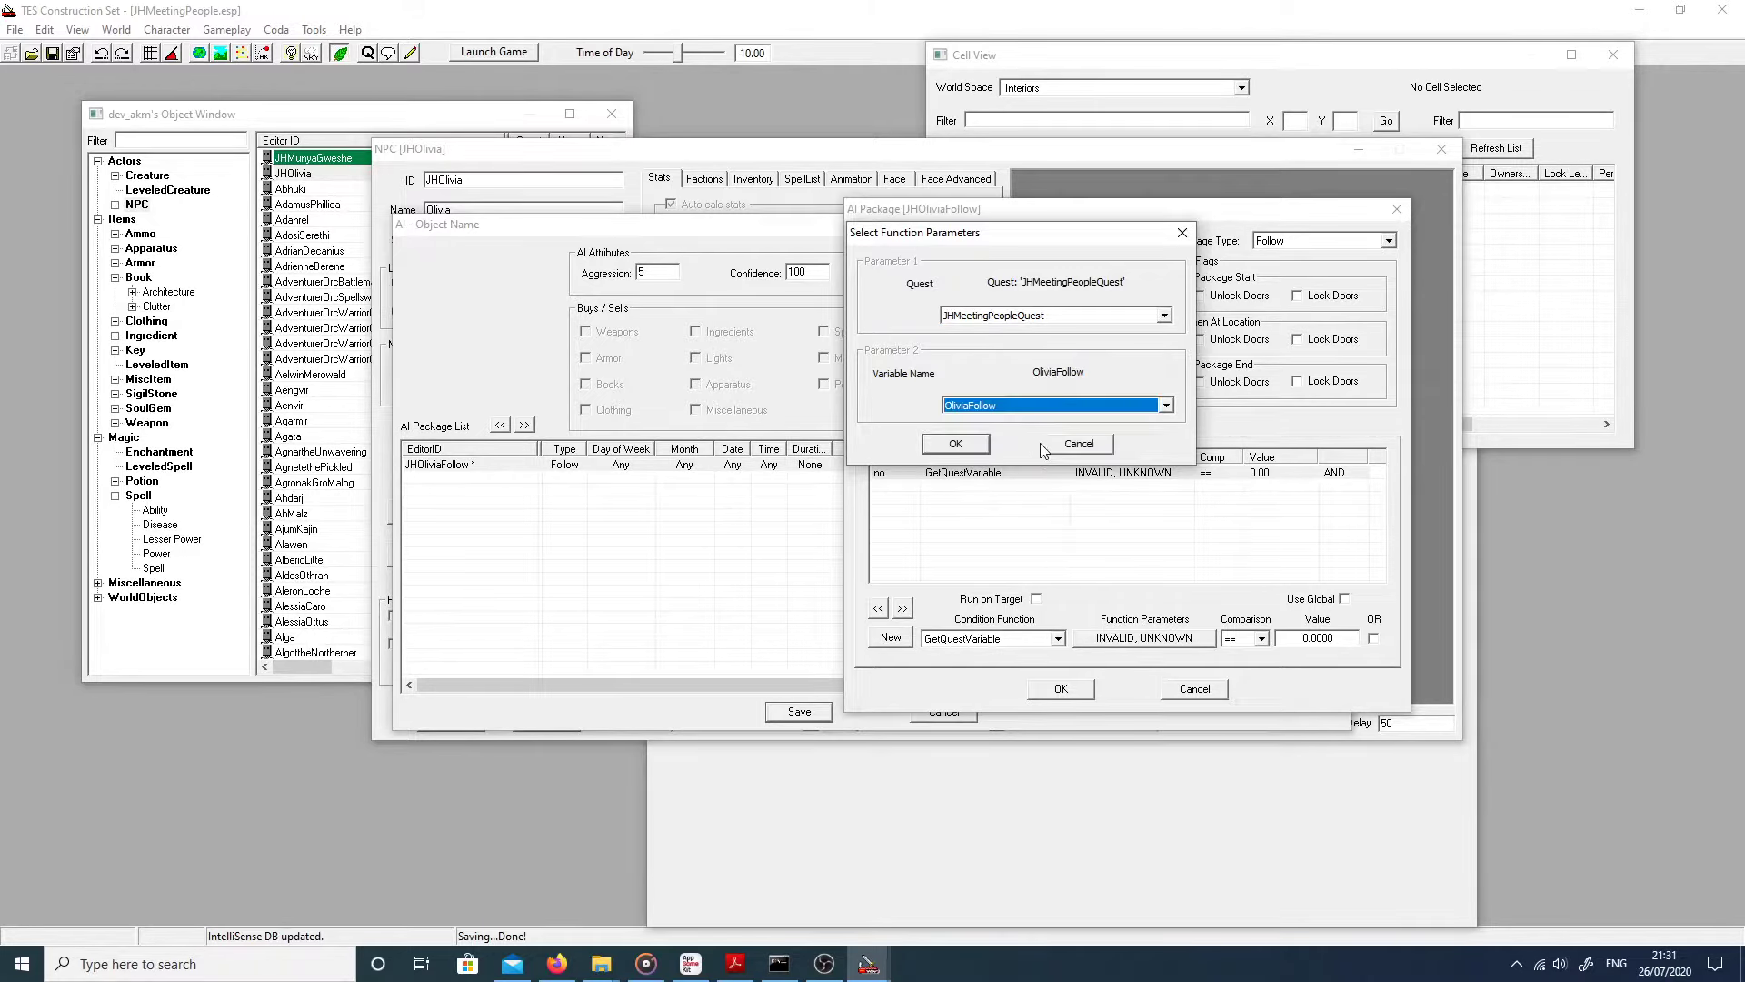
pyautogui.click(956, 444)
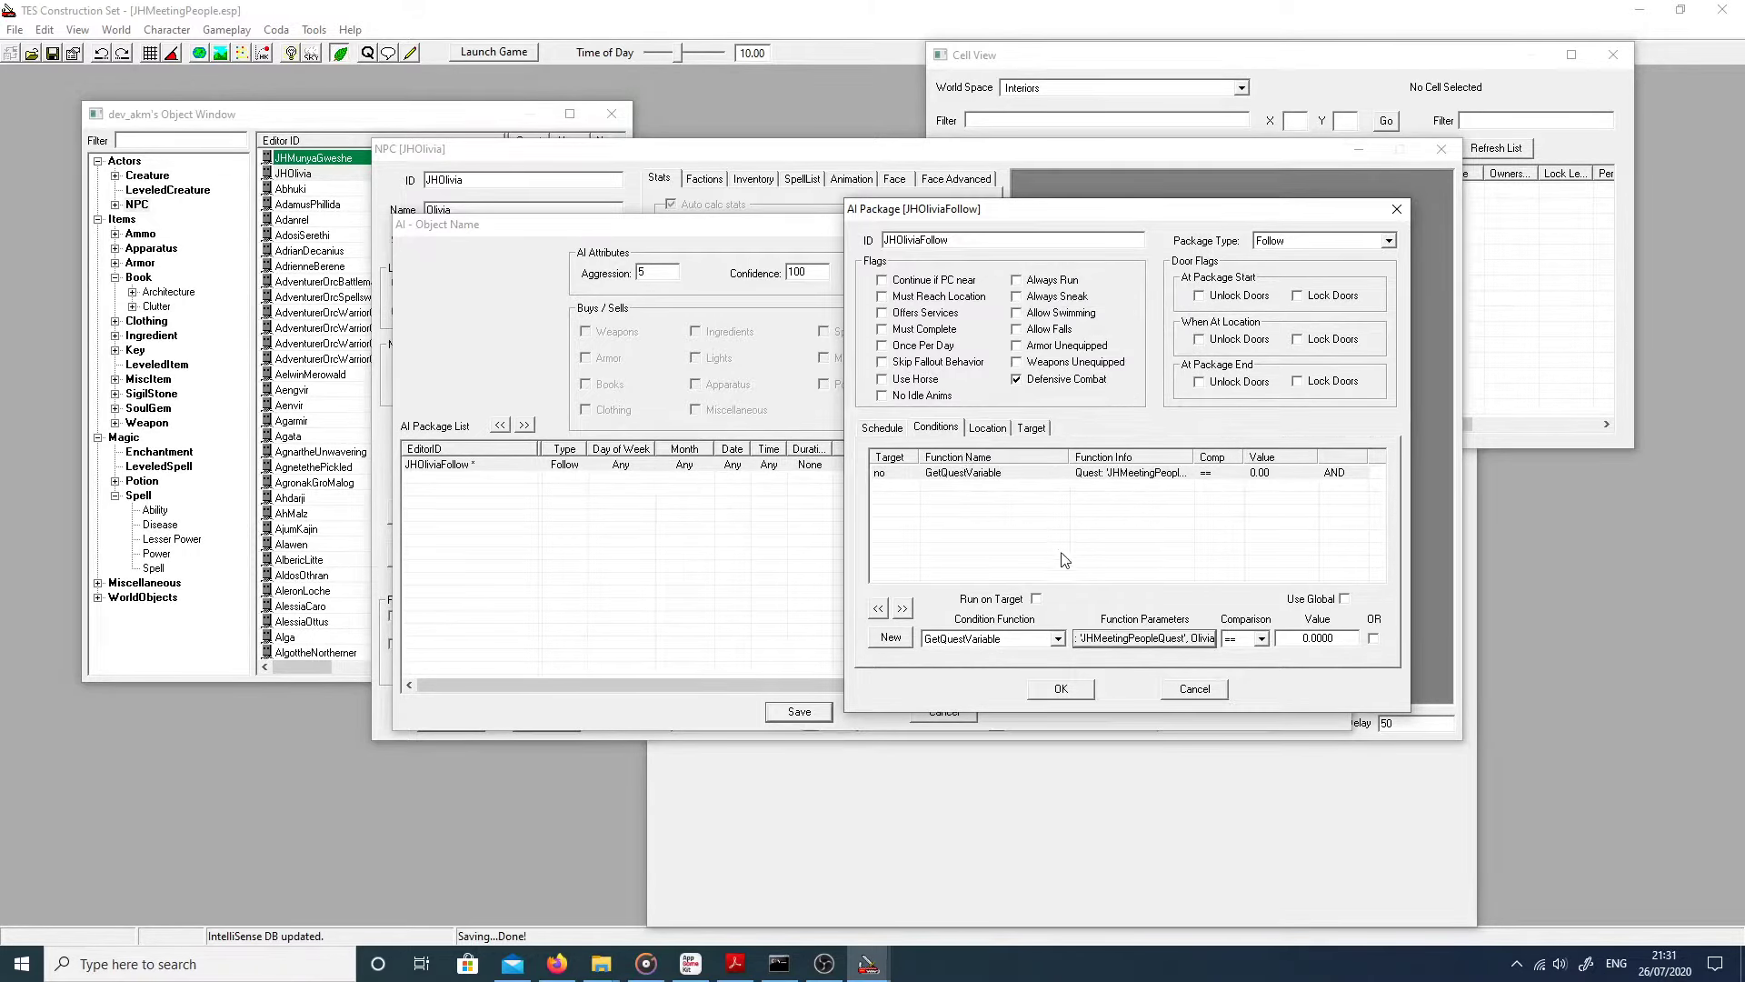
pyautogui.doubleClick(1277, 637)
pyautogui.write('1')
pyautogui.click(1062, 689)
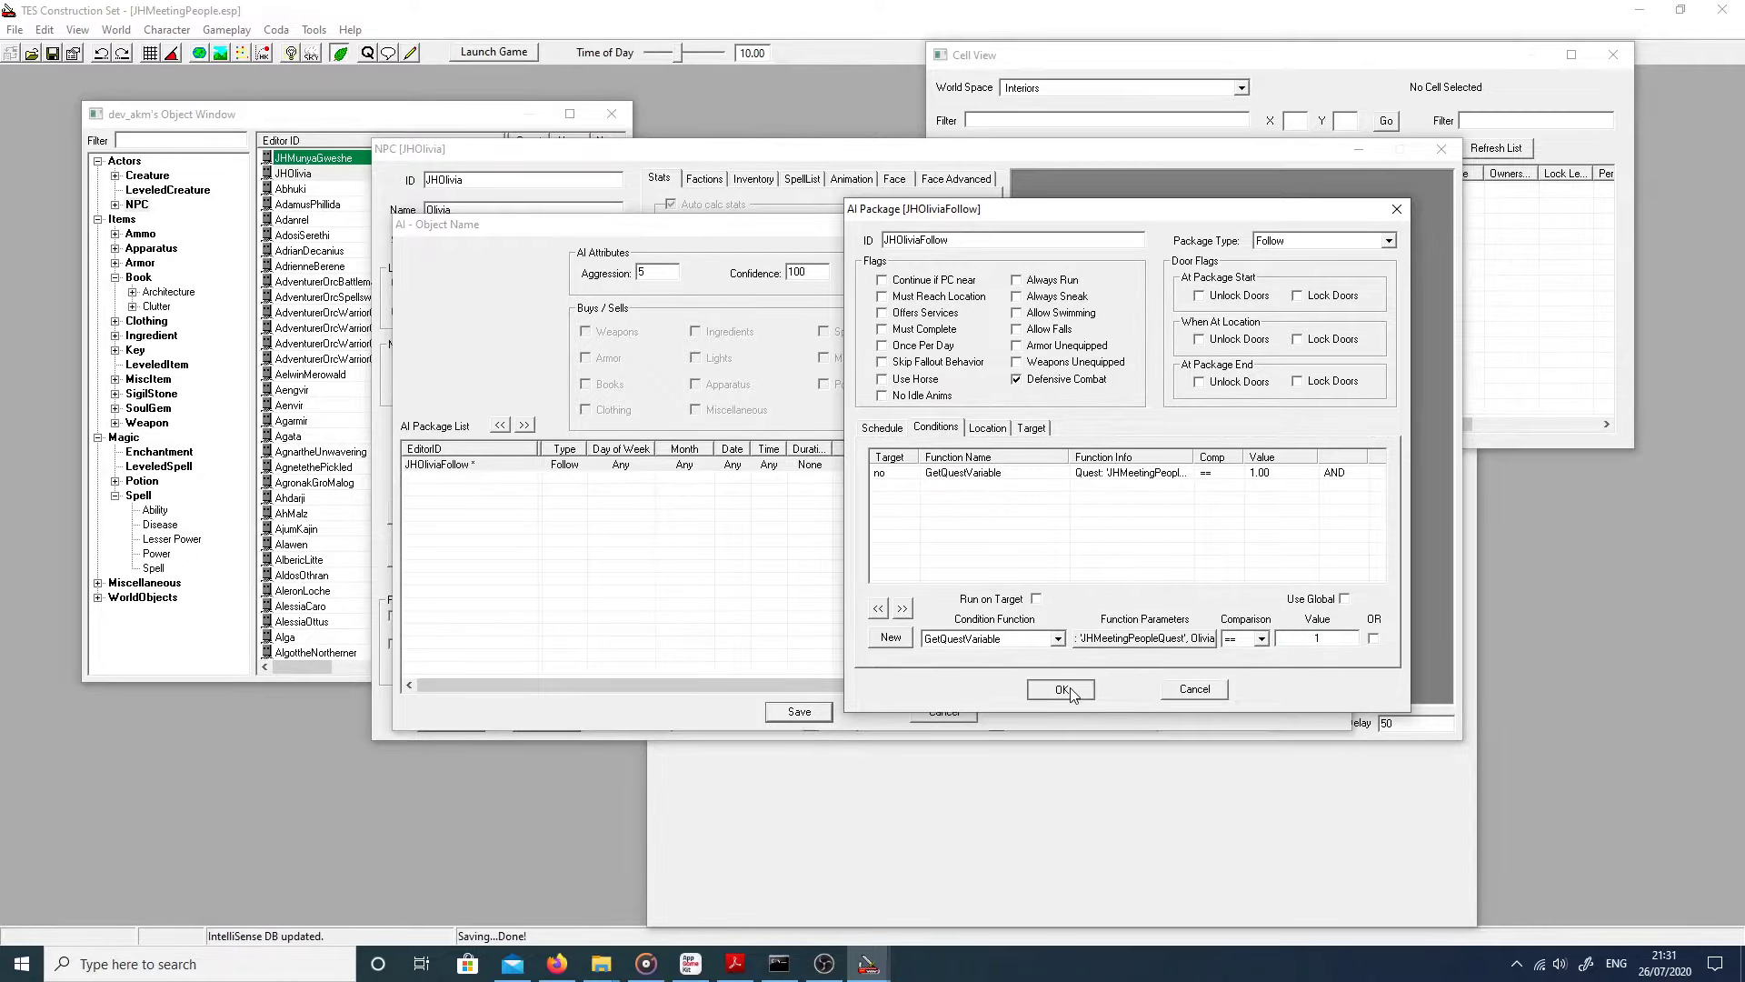
pyautogui.click(800, 711)
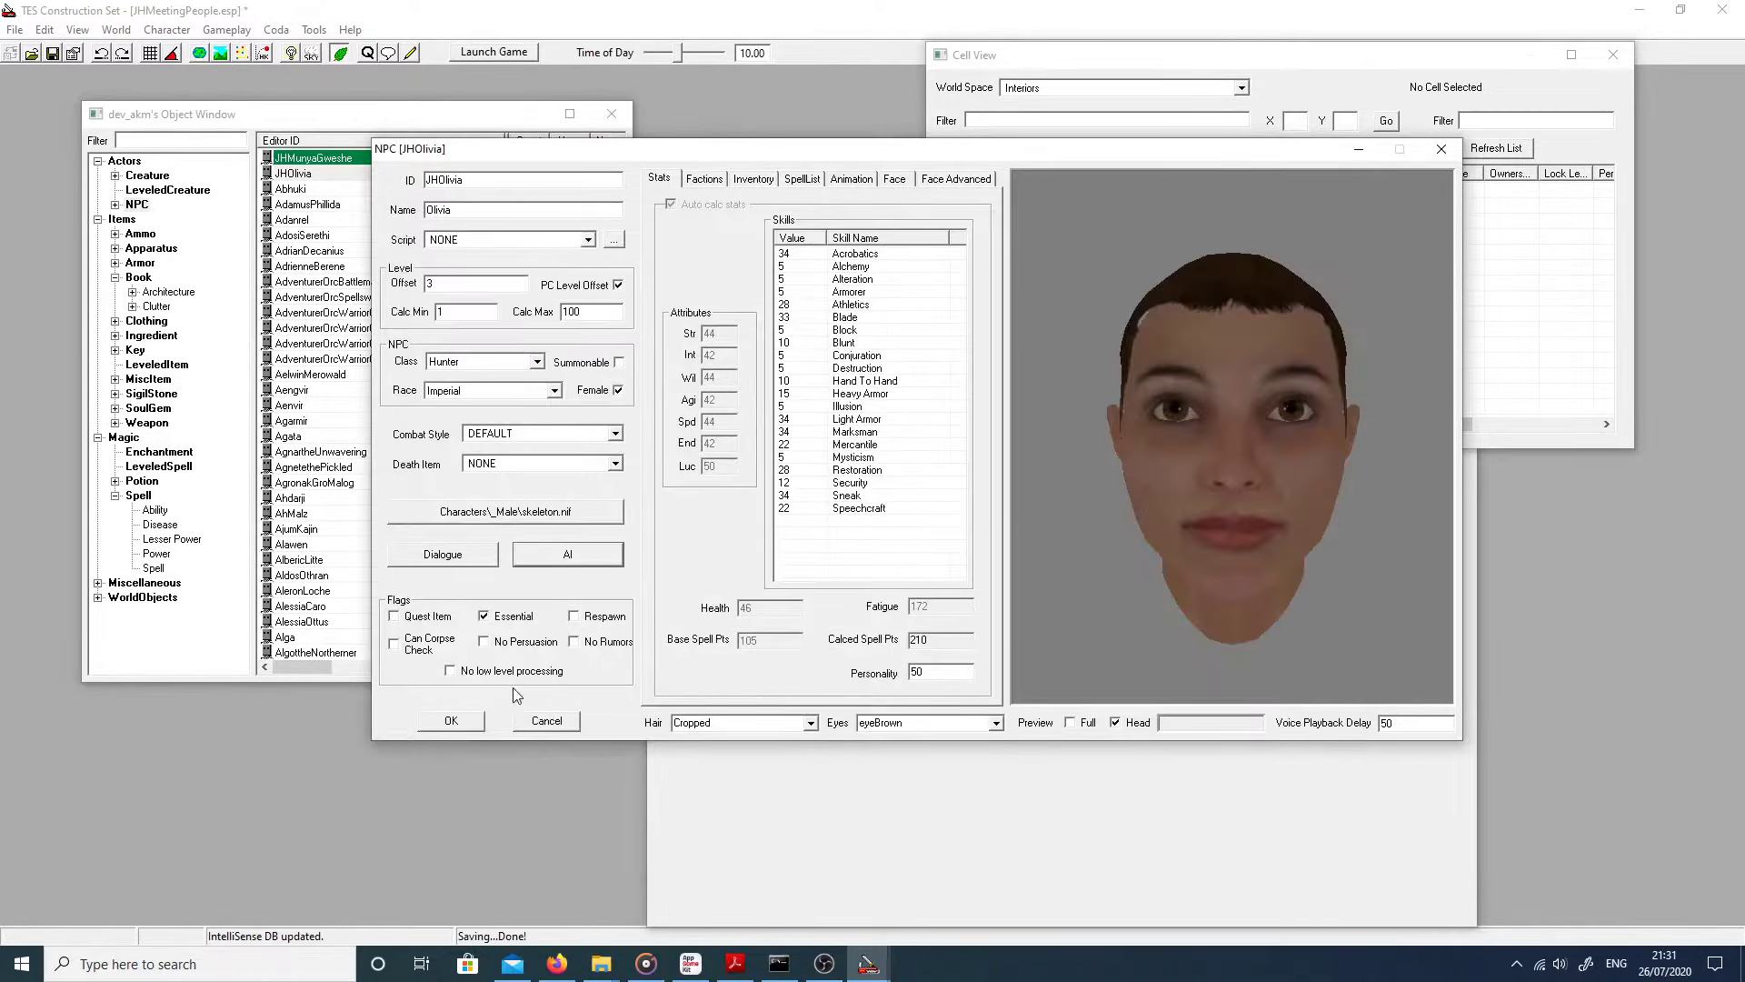
# Step: Close Olivia's NPC record, save the JHMeetingPeople plugin and minimize the editor
pyautogui.click(472, 723)
pyautogui.click(52, 53)
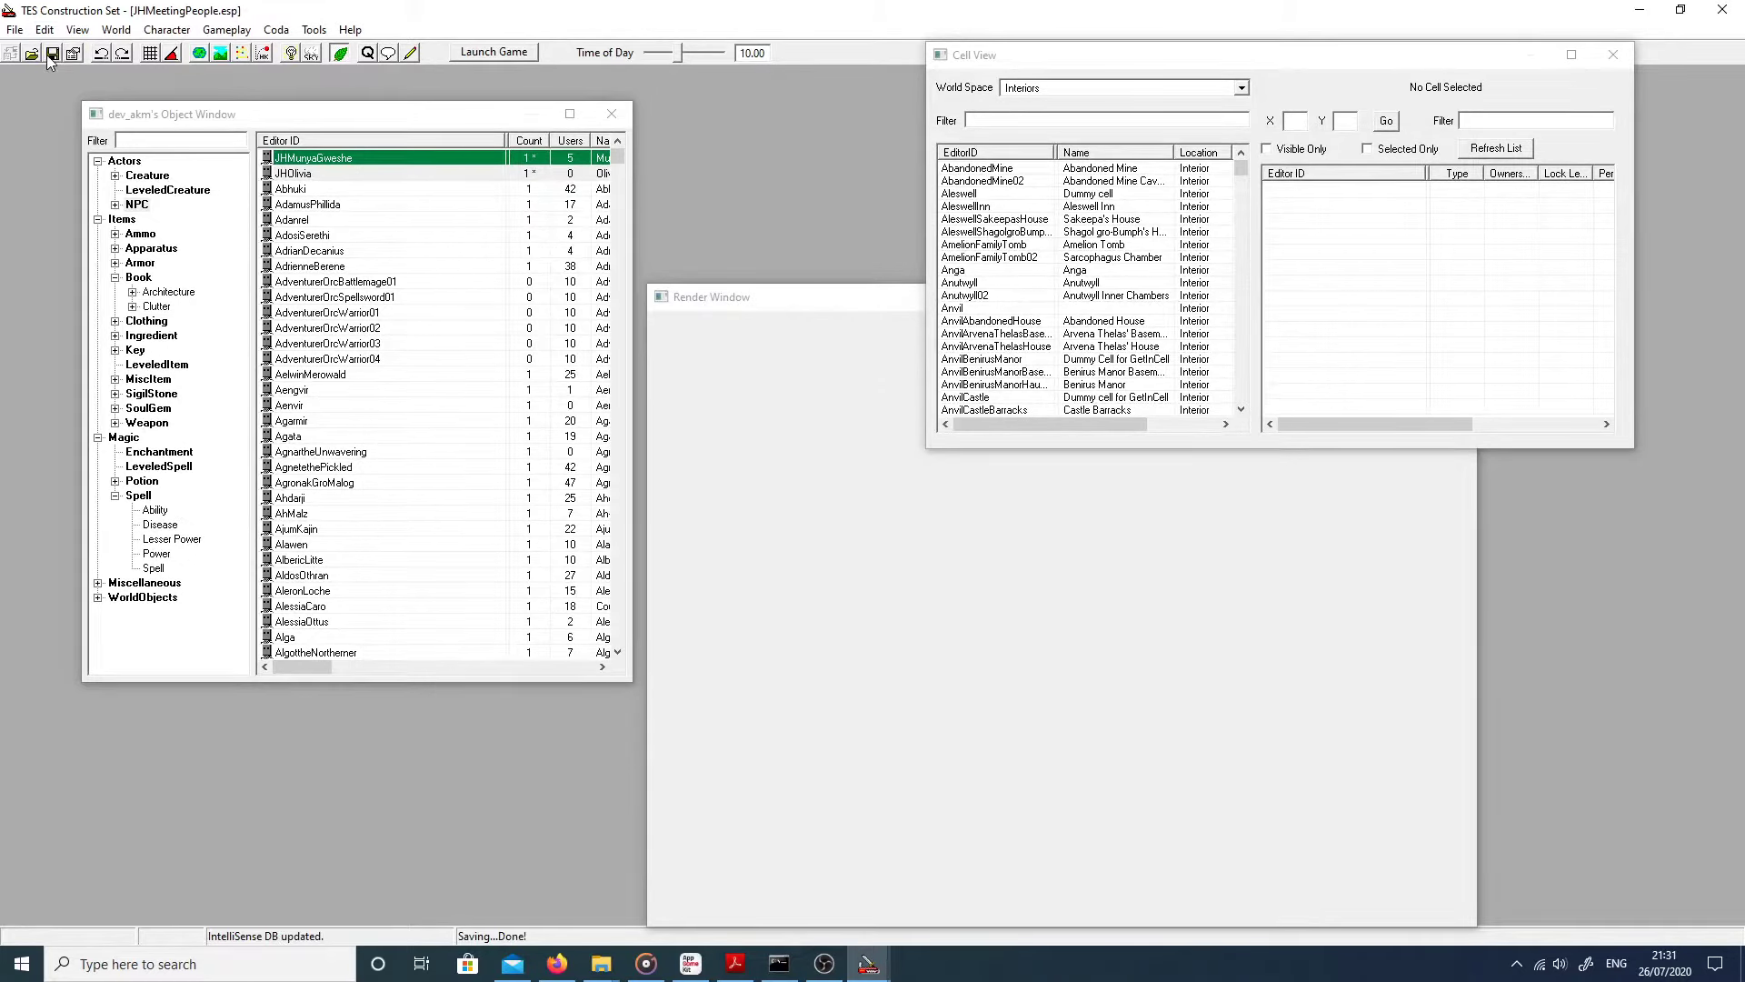
pyautogui.click(1638, 10)
# Step: Launch Oblivion and load Save 7901
pyautogui.doubleClick(34, 586)
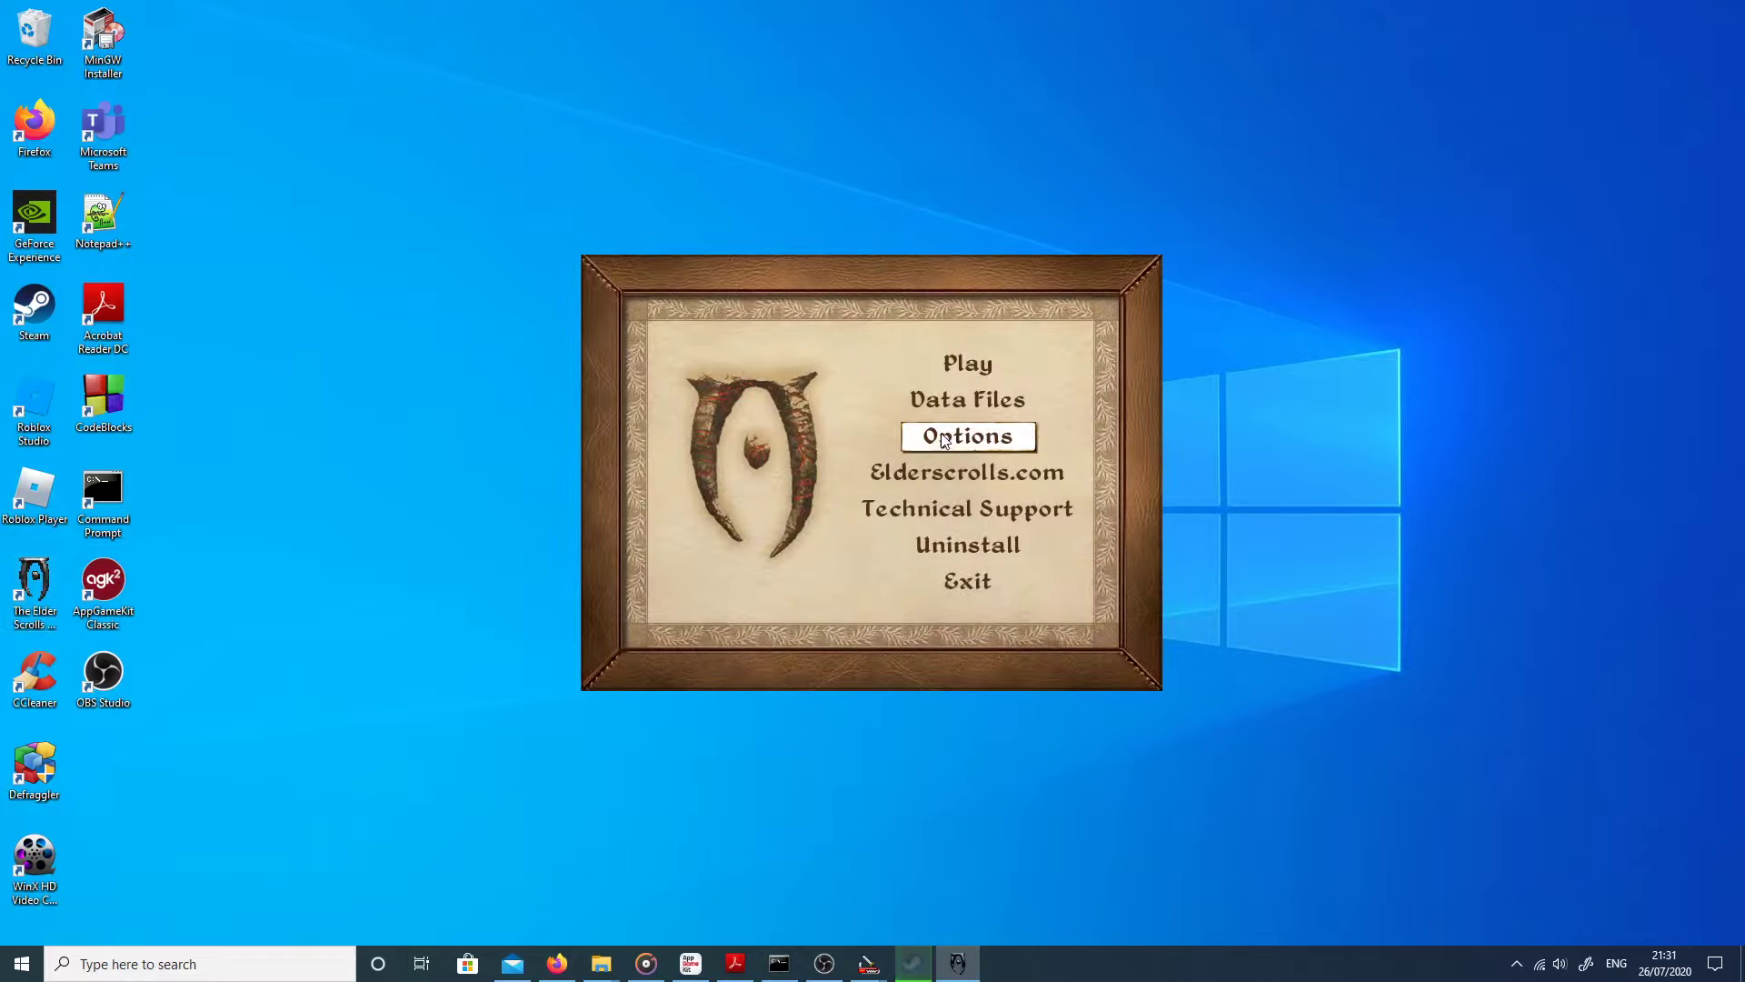
pyautogui.click(968, 368)
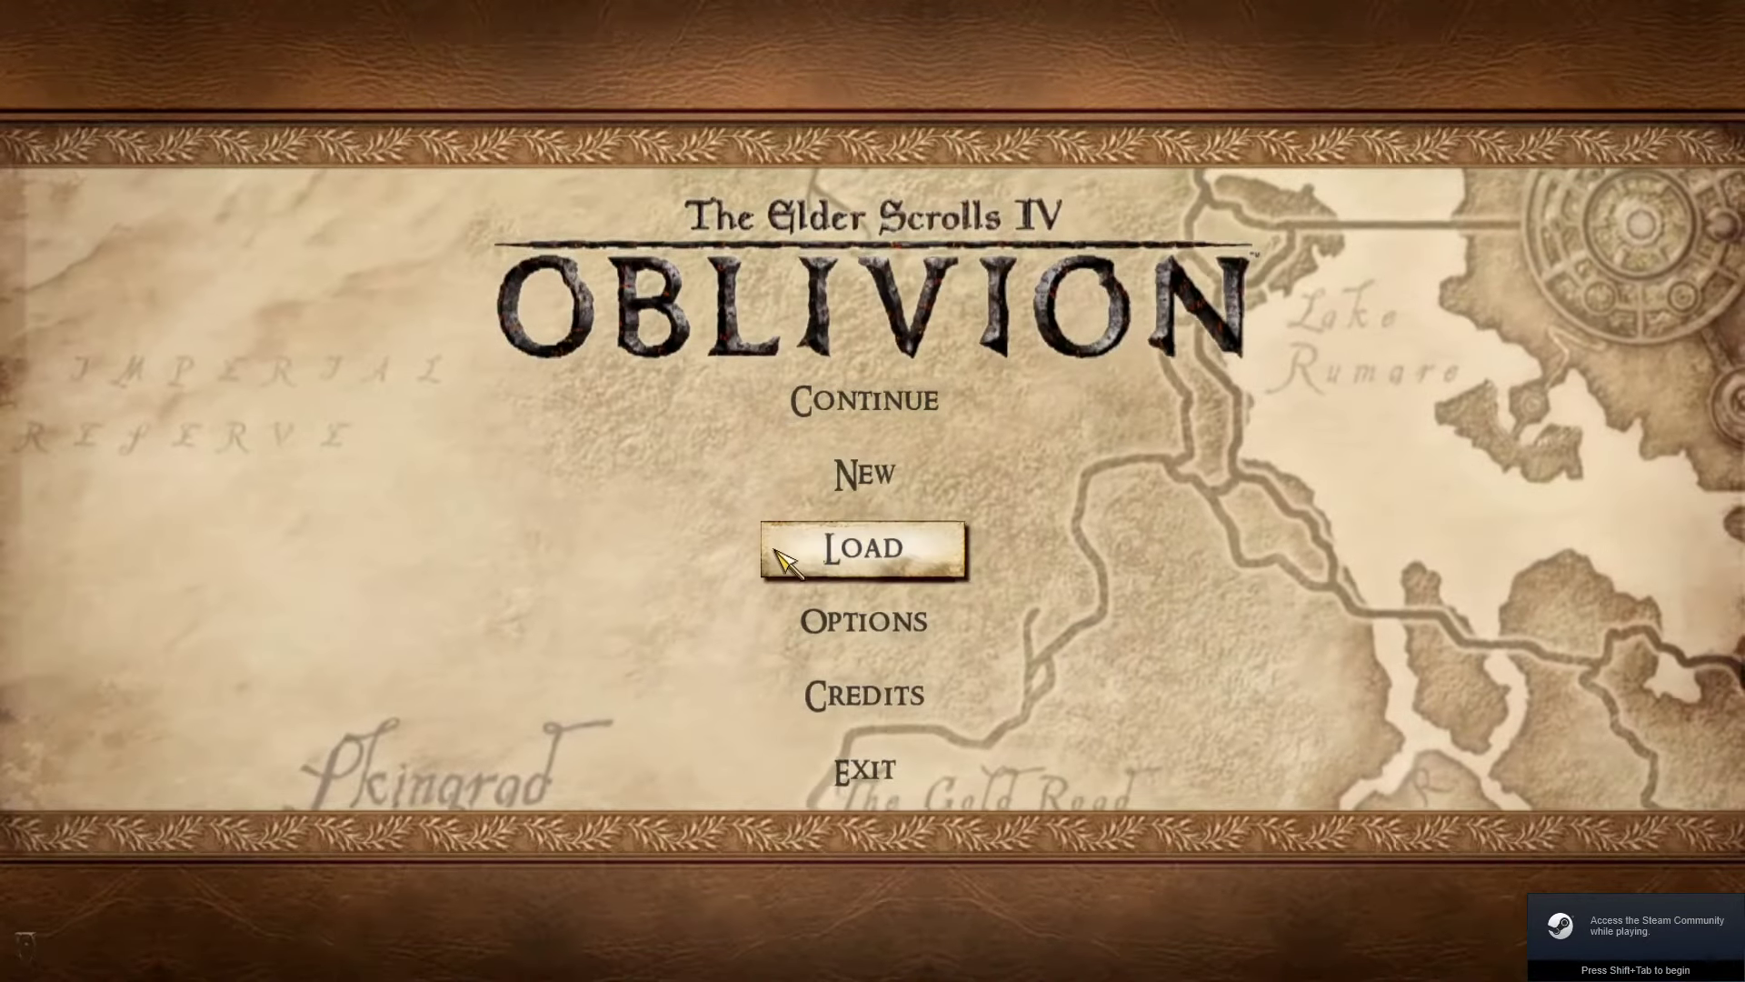
pyautogui.click(780, 564)
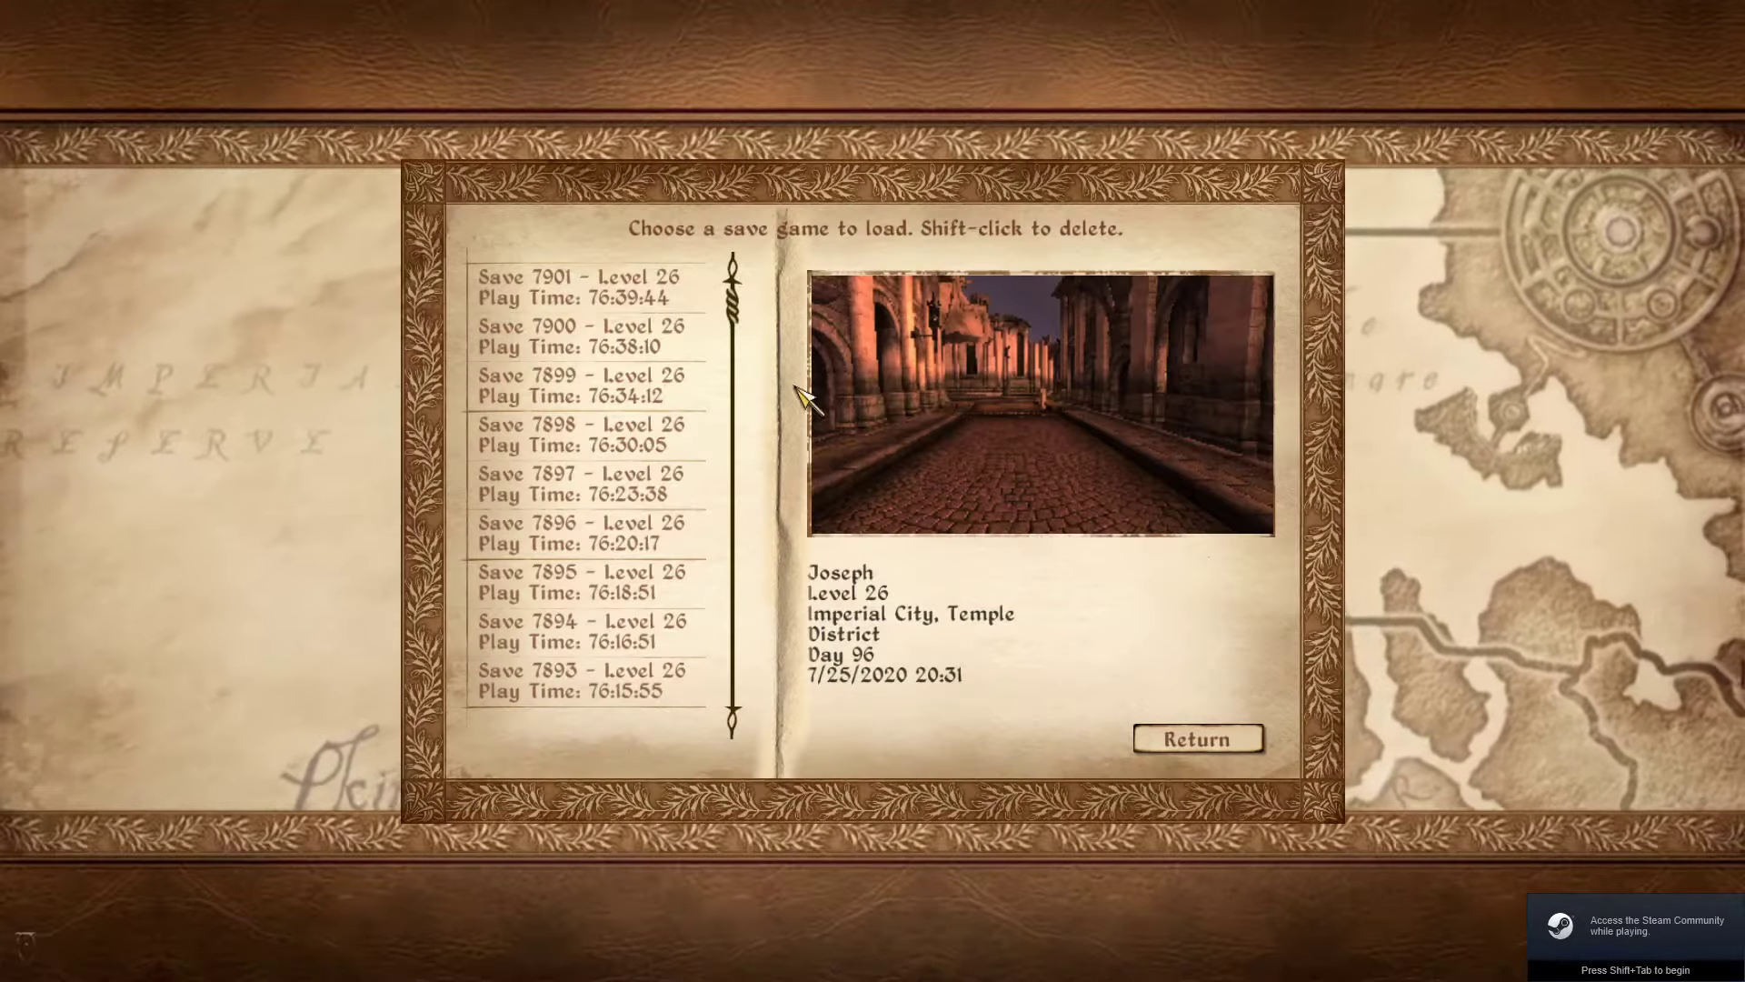
pyautogui.click(586, 287)
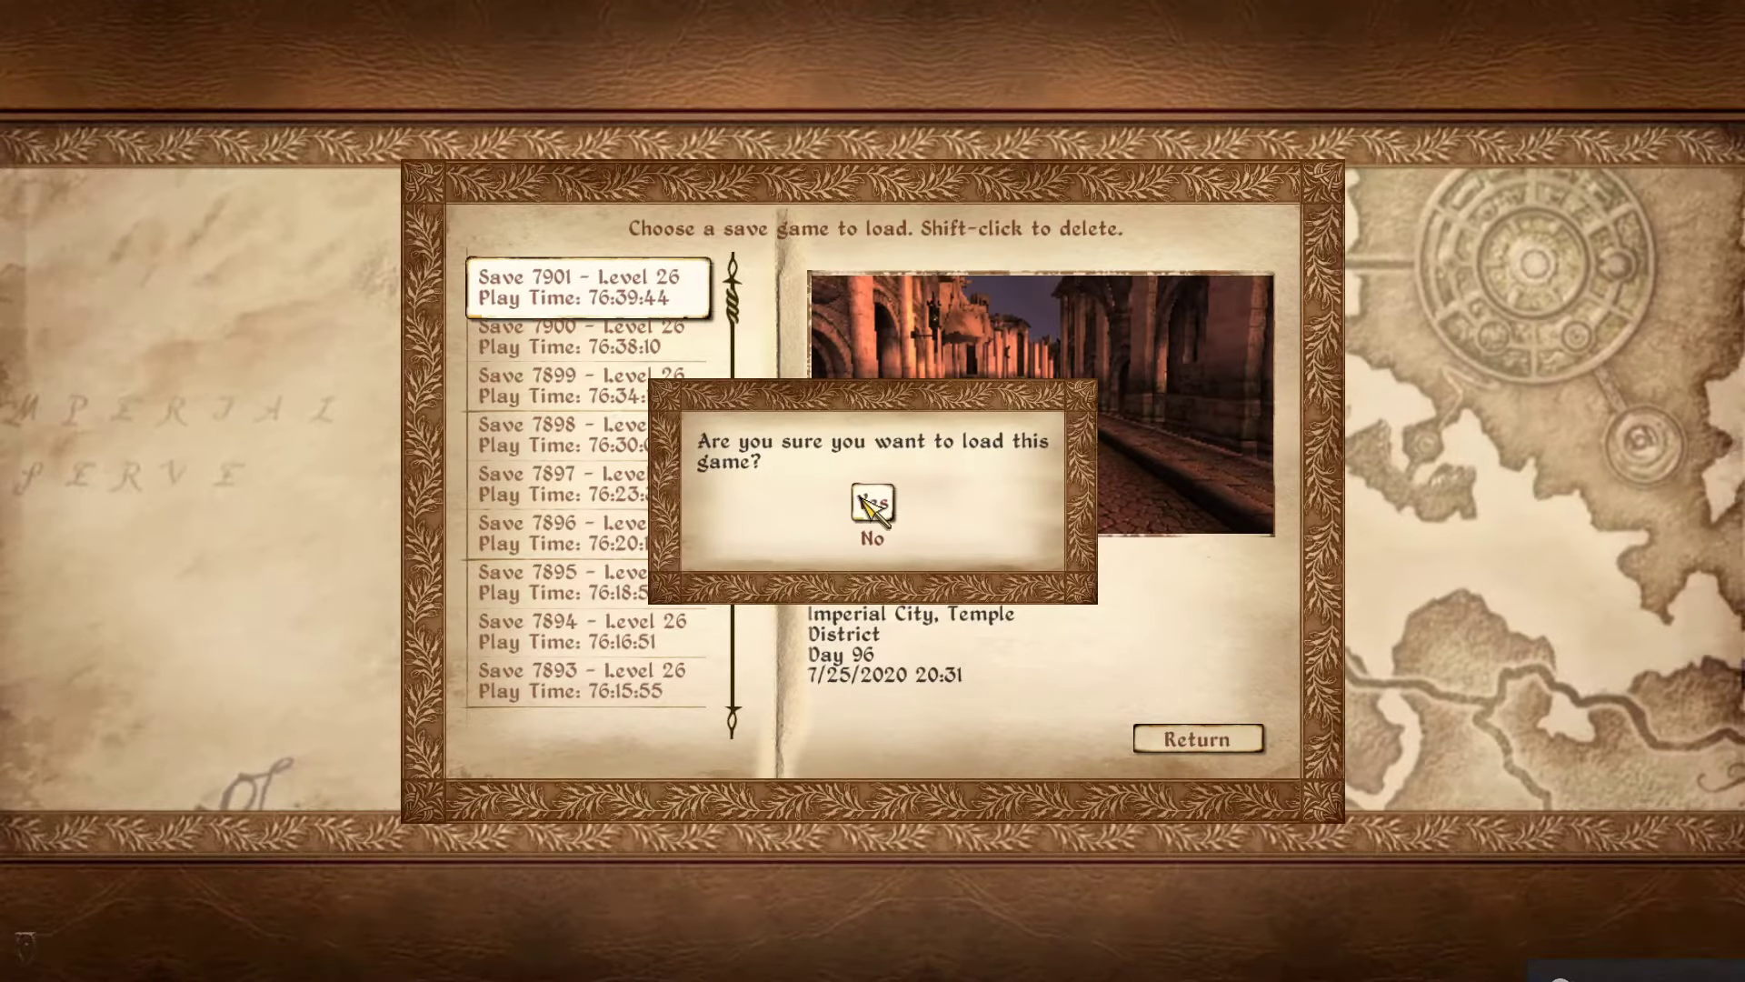
pyautogui.click(858, 486)
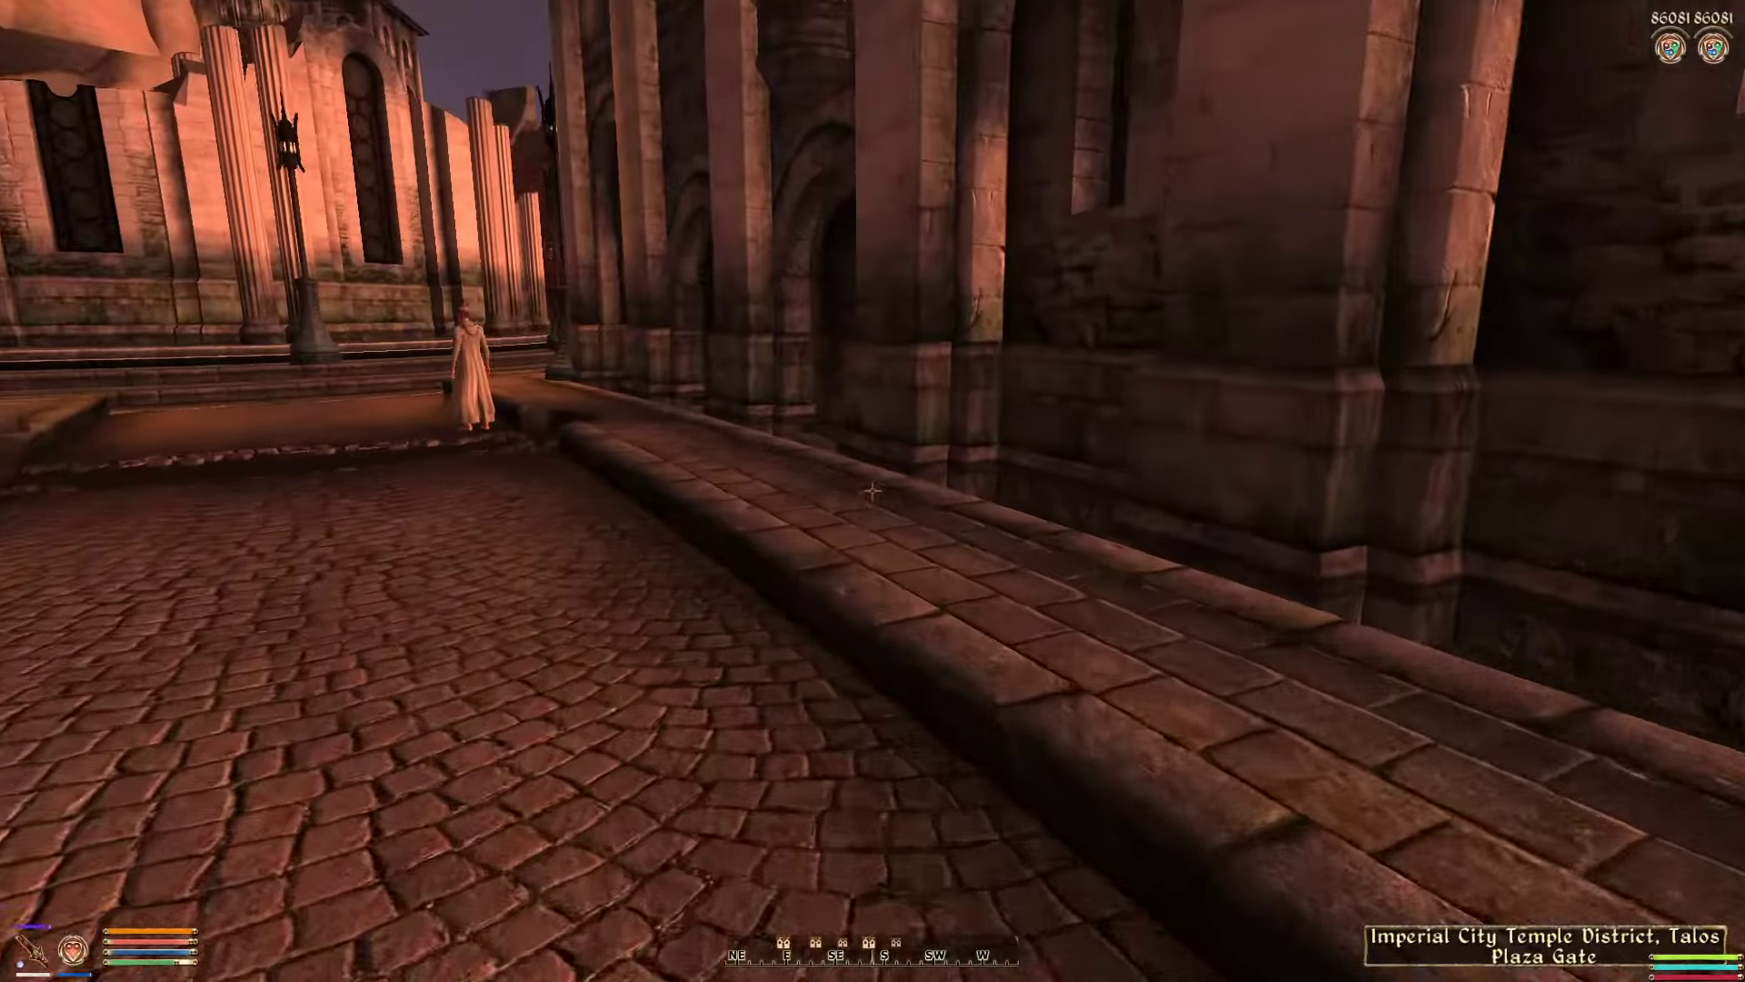
# Step: Fast travel from the Temple District to the Imperial City Waterfront using the world map
pyautogui.press('w')
pyautogui.press('Tab')
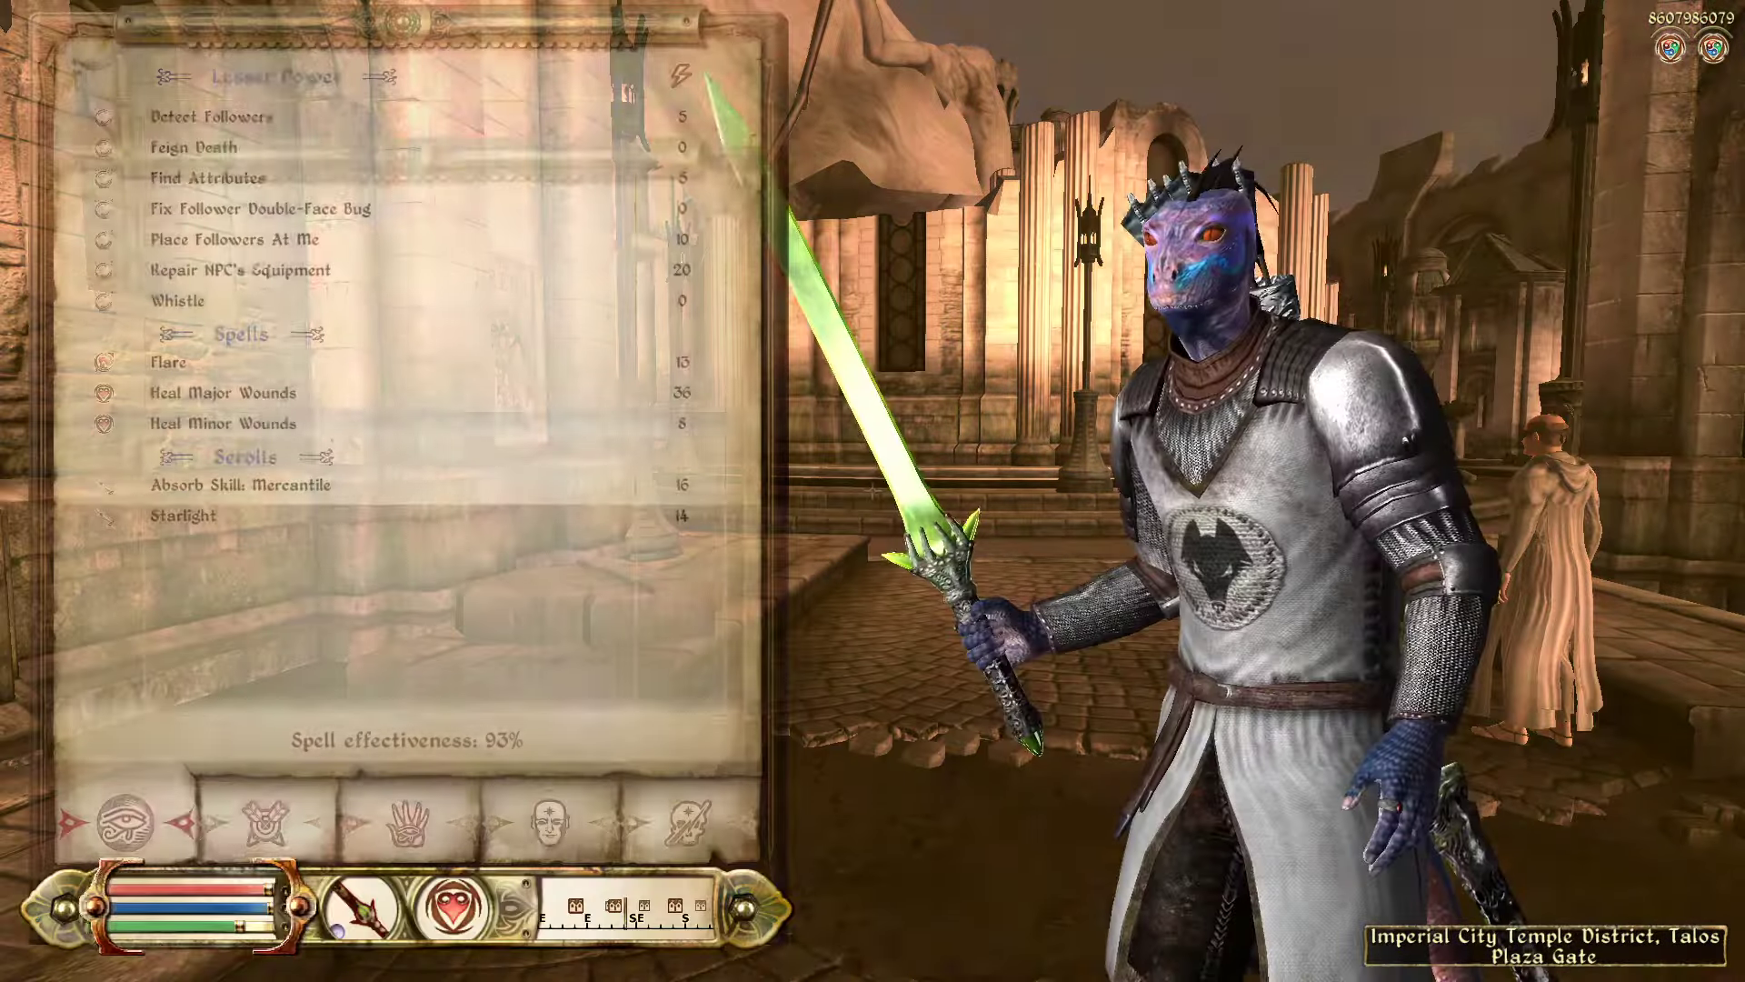
pyautogui.click(618, 936)
pyautogui.click(391, 859)
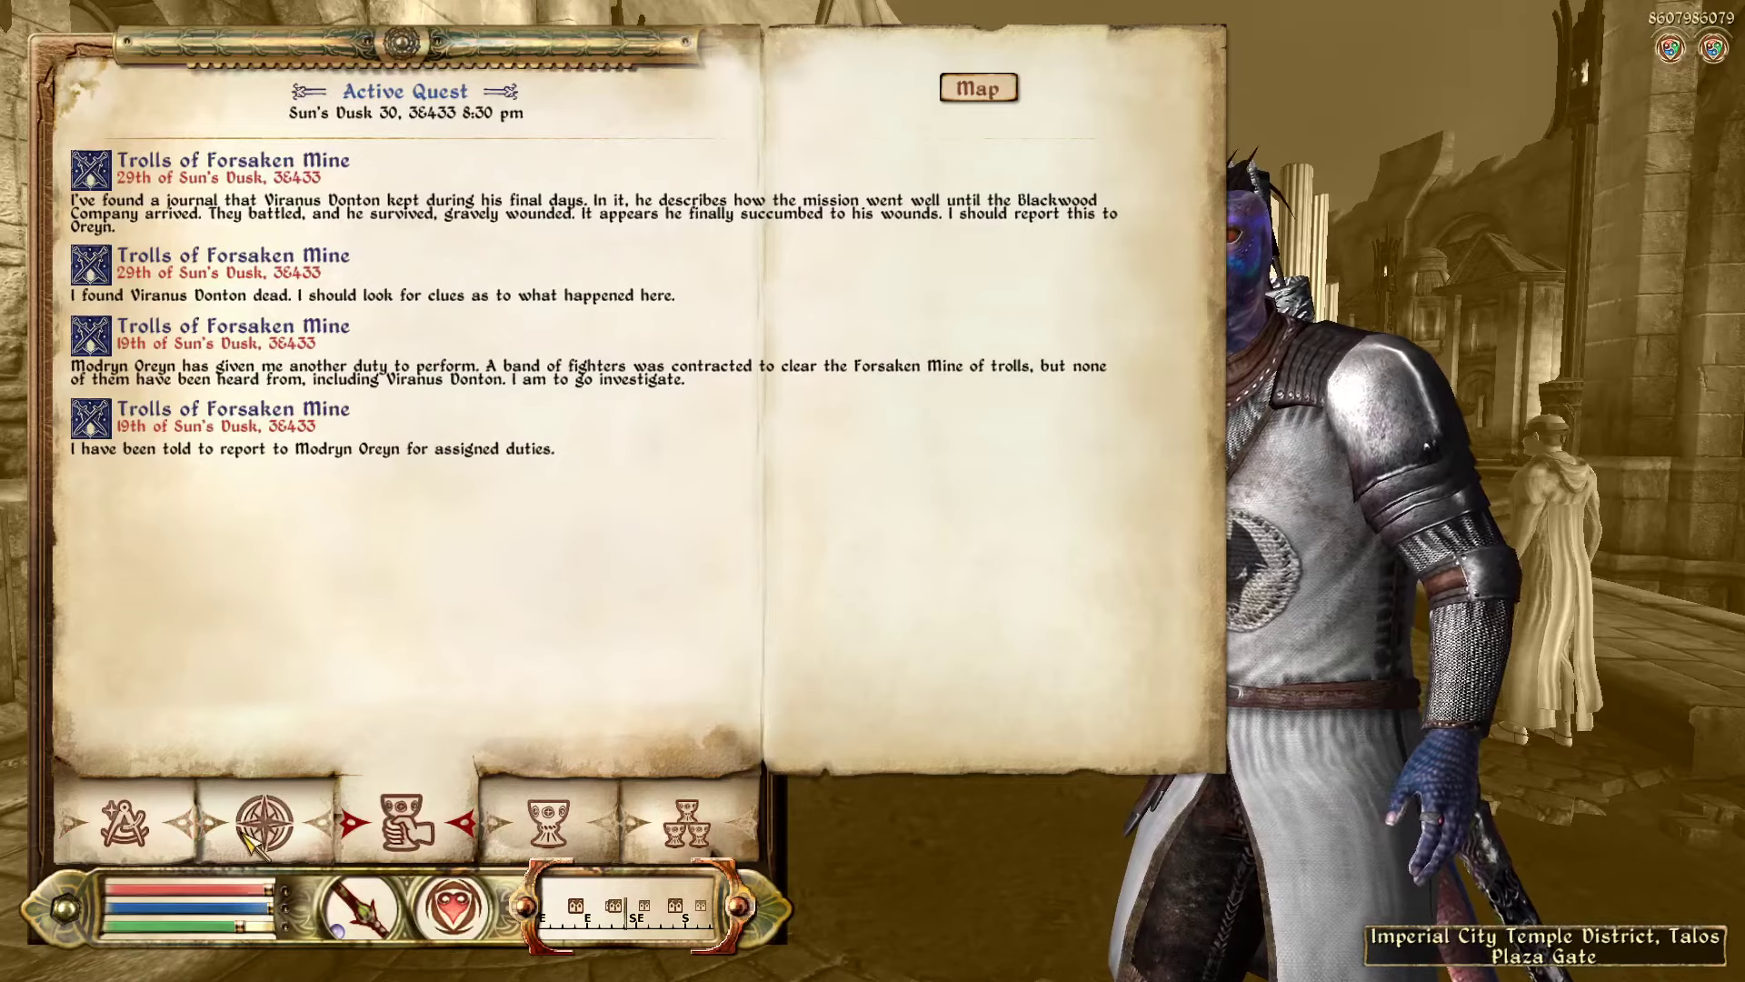
pyautogui.click(264, 822)
pyautogui.click(859, 454)
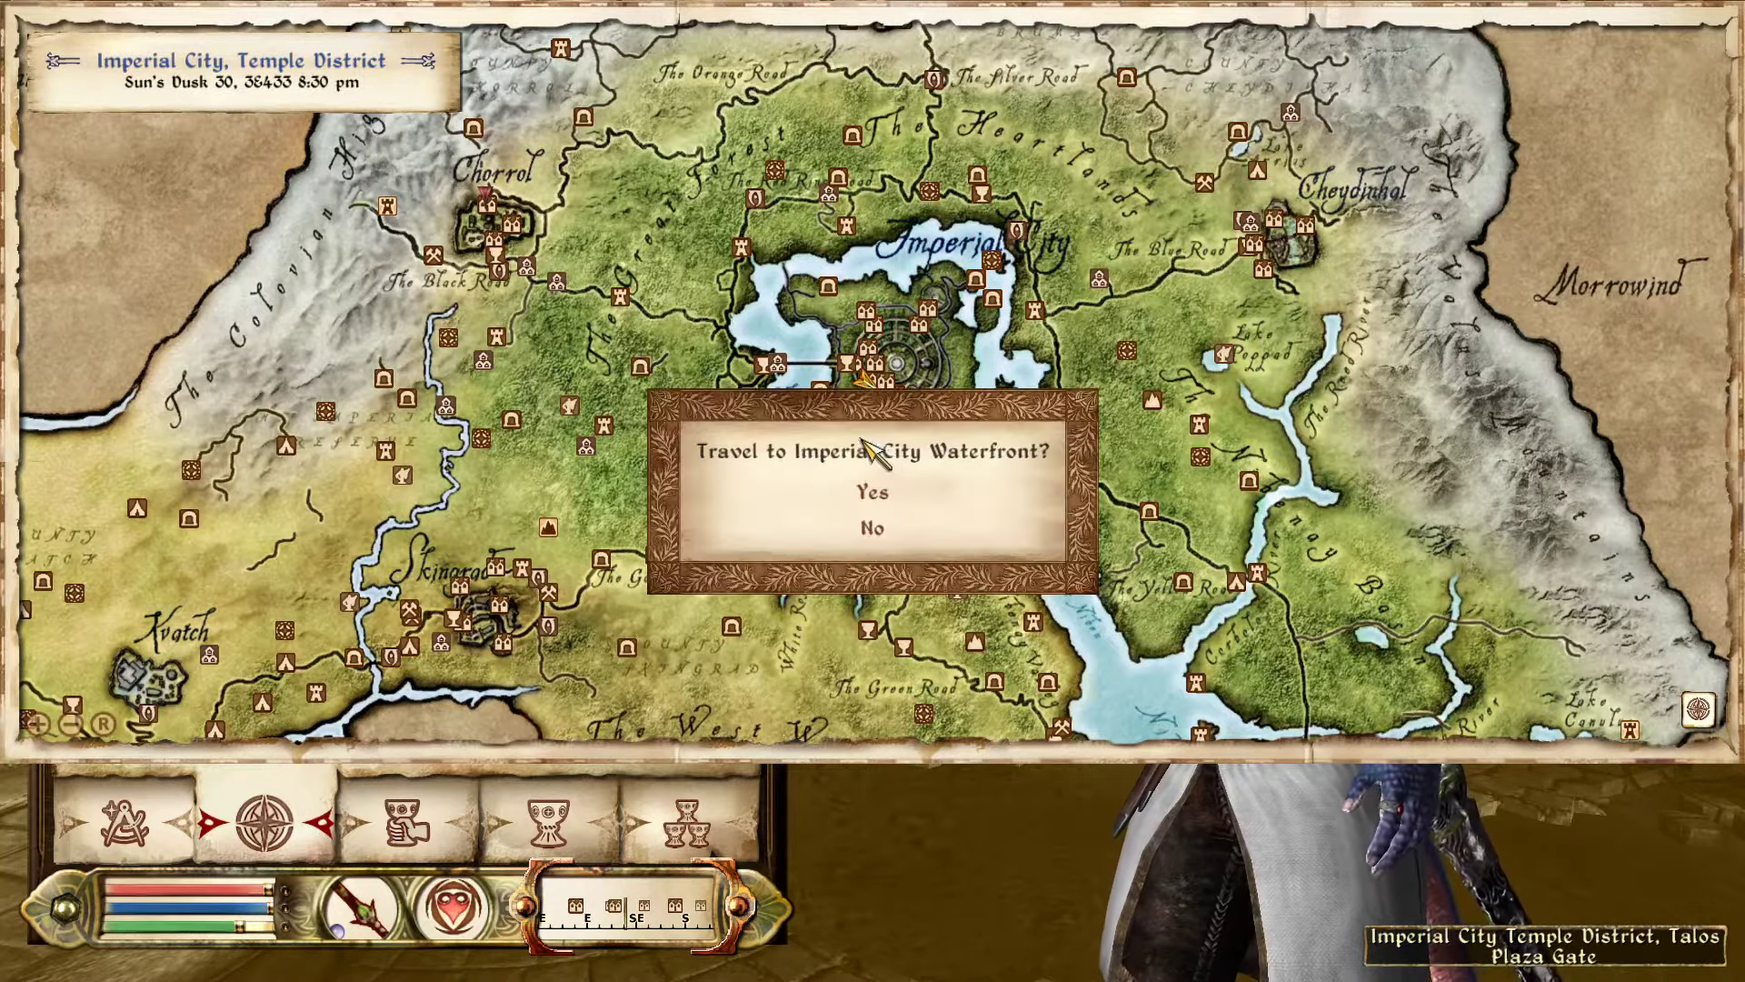
pyautogui.click(863, 498)
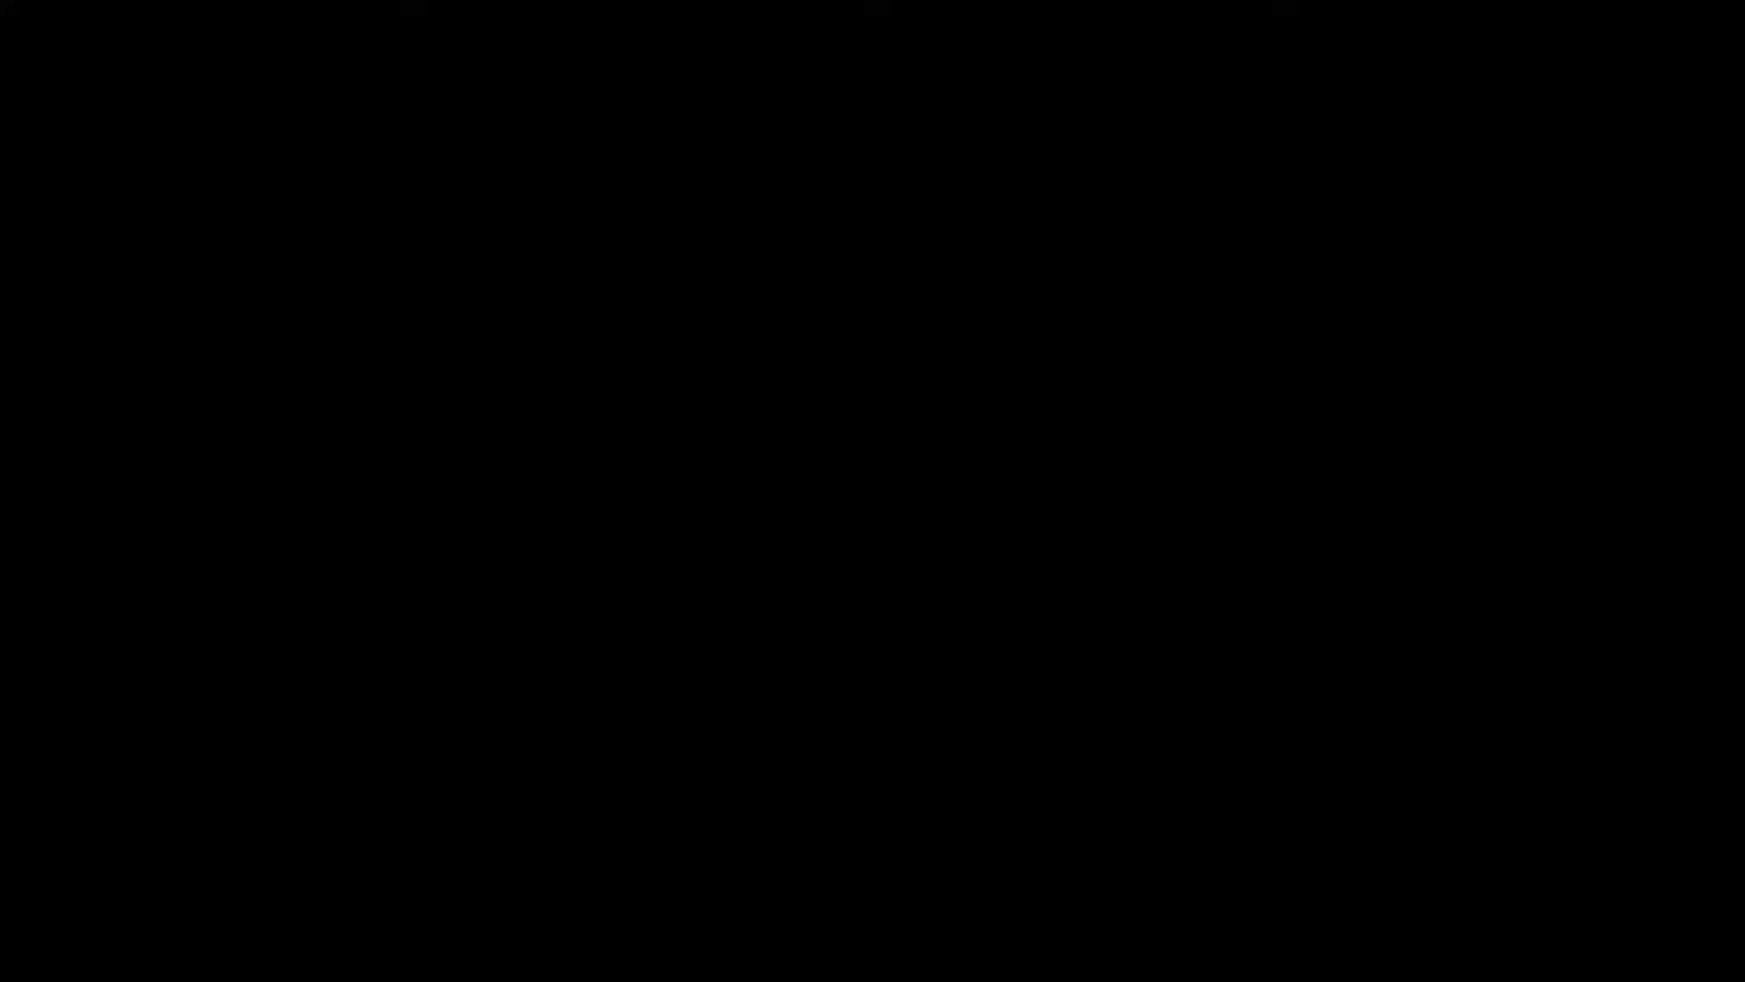
# Step: Walk across the bridge and past the cottages to reach Olivia by the well
pyautogui.press('w')
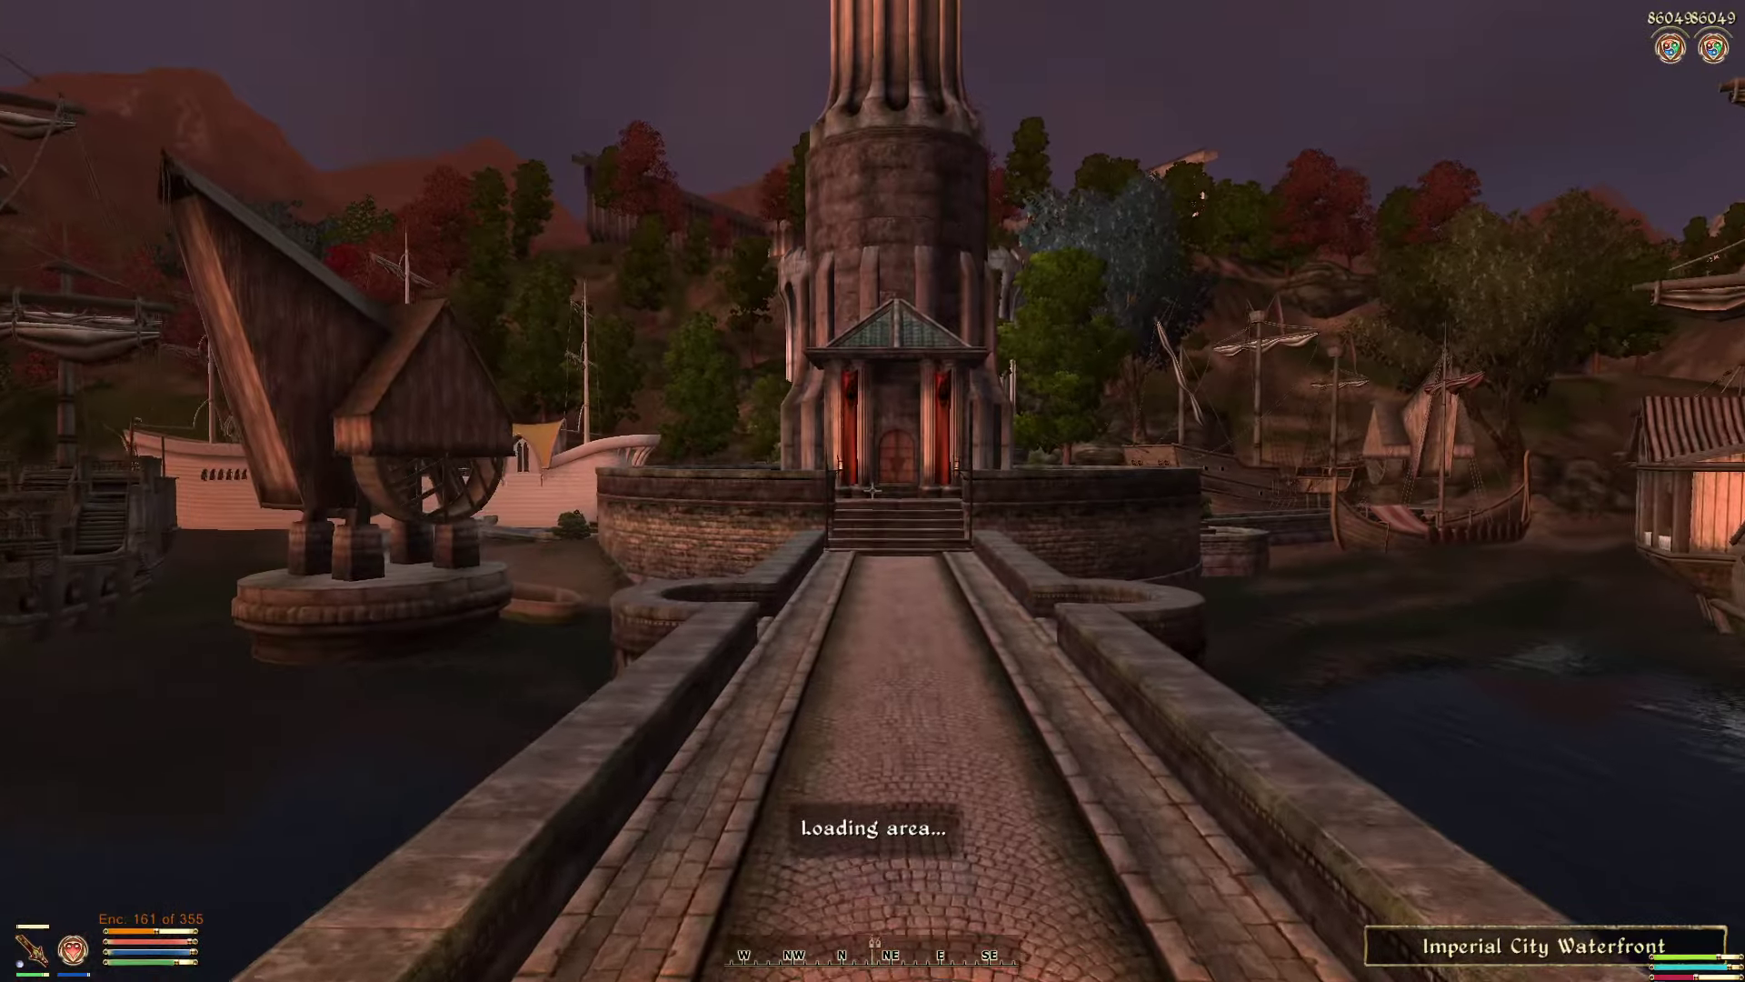
pyautogui.press('w')
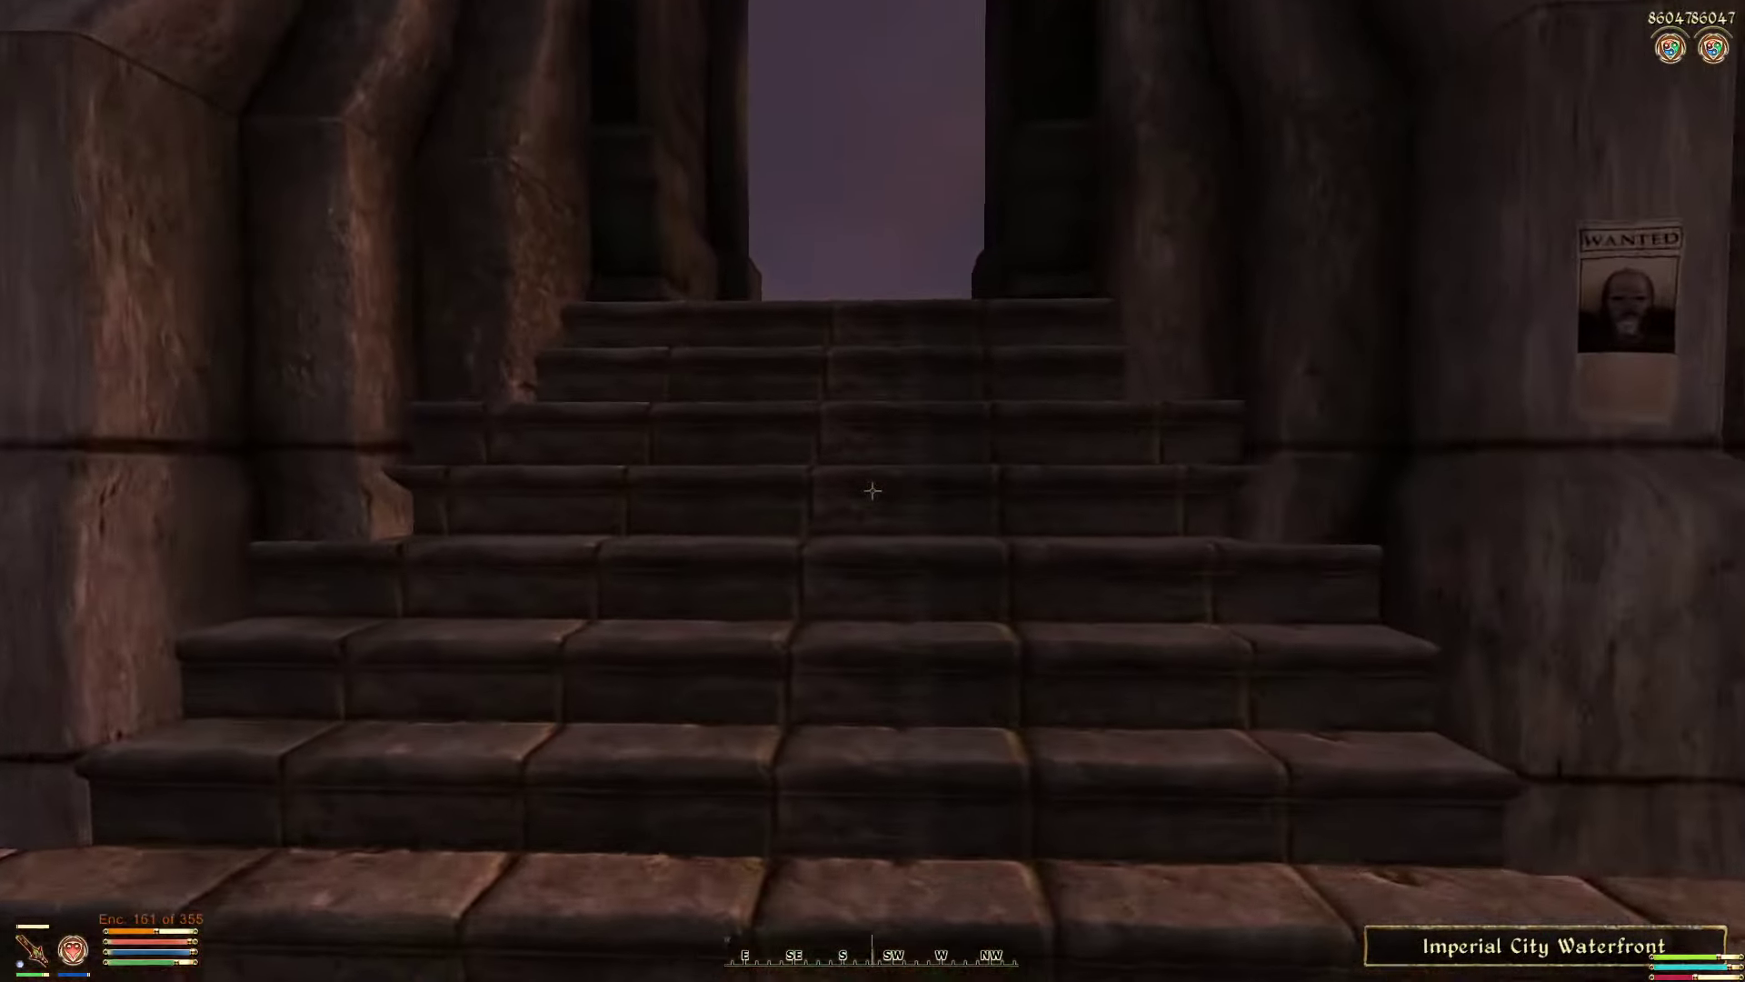
pyautogui.press('w')
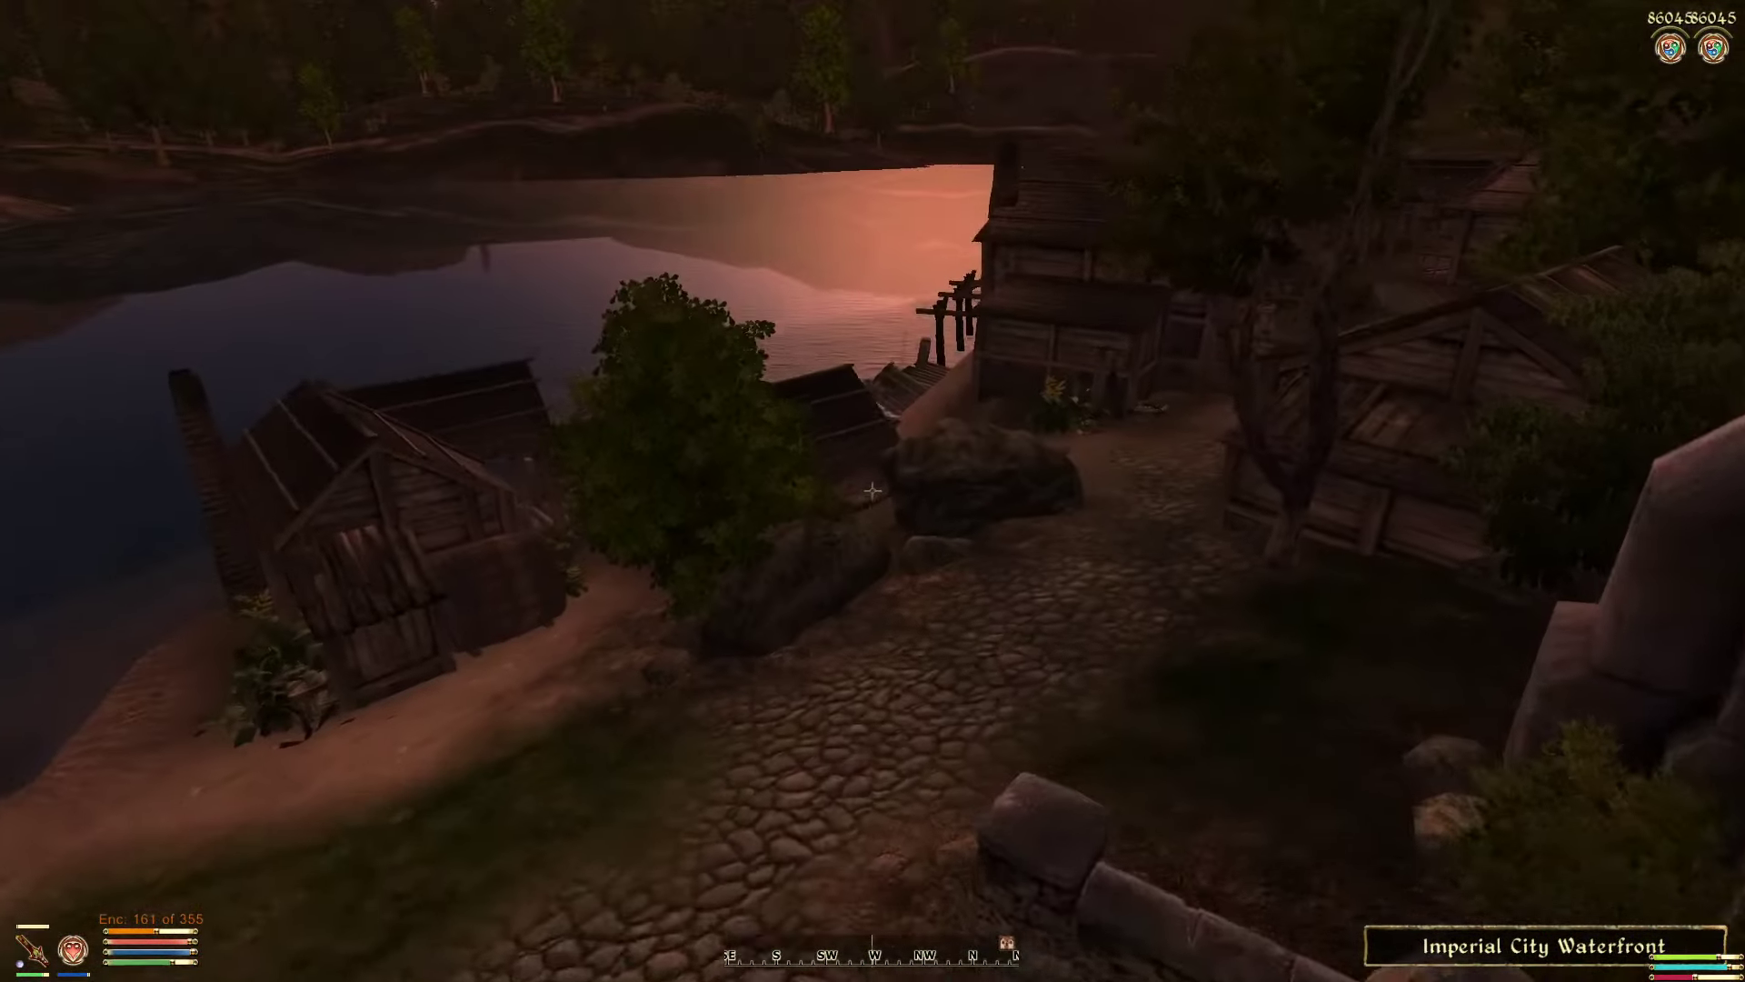
pyautogui.press('w')
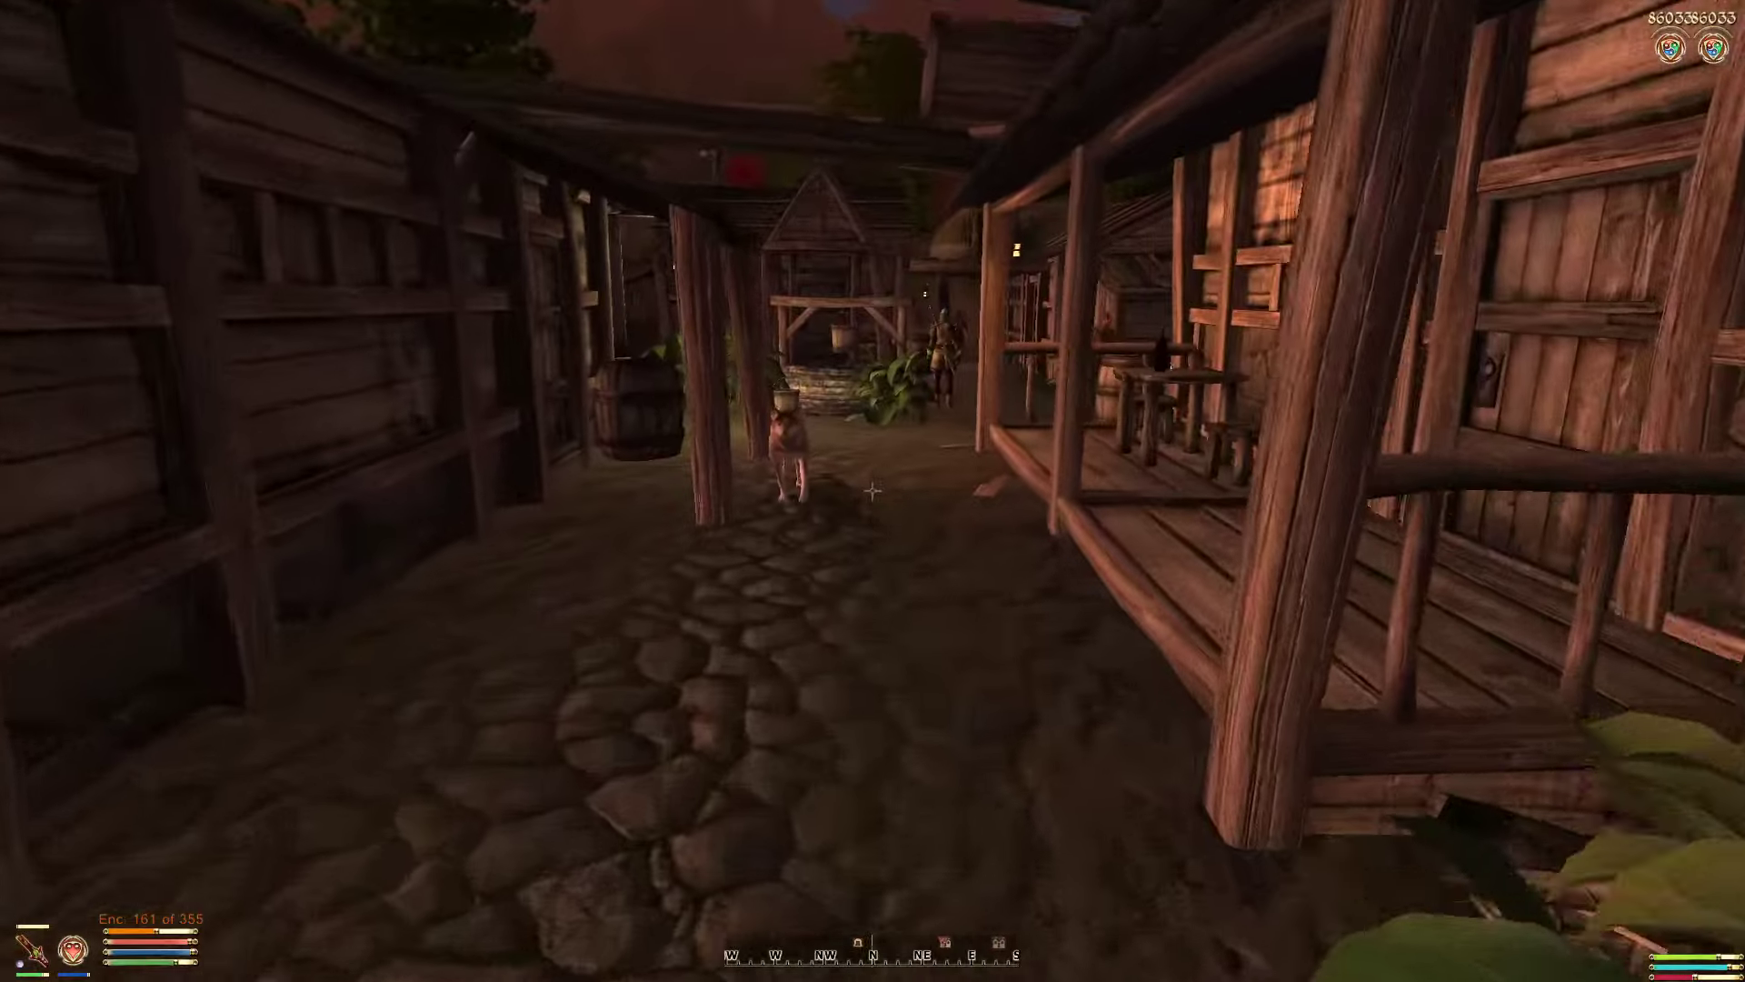
pyautogui.press('w')
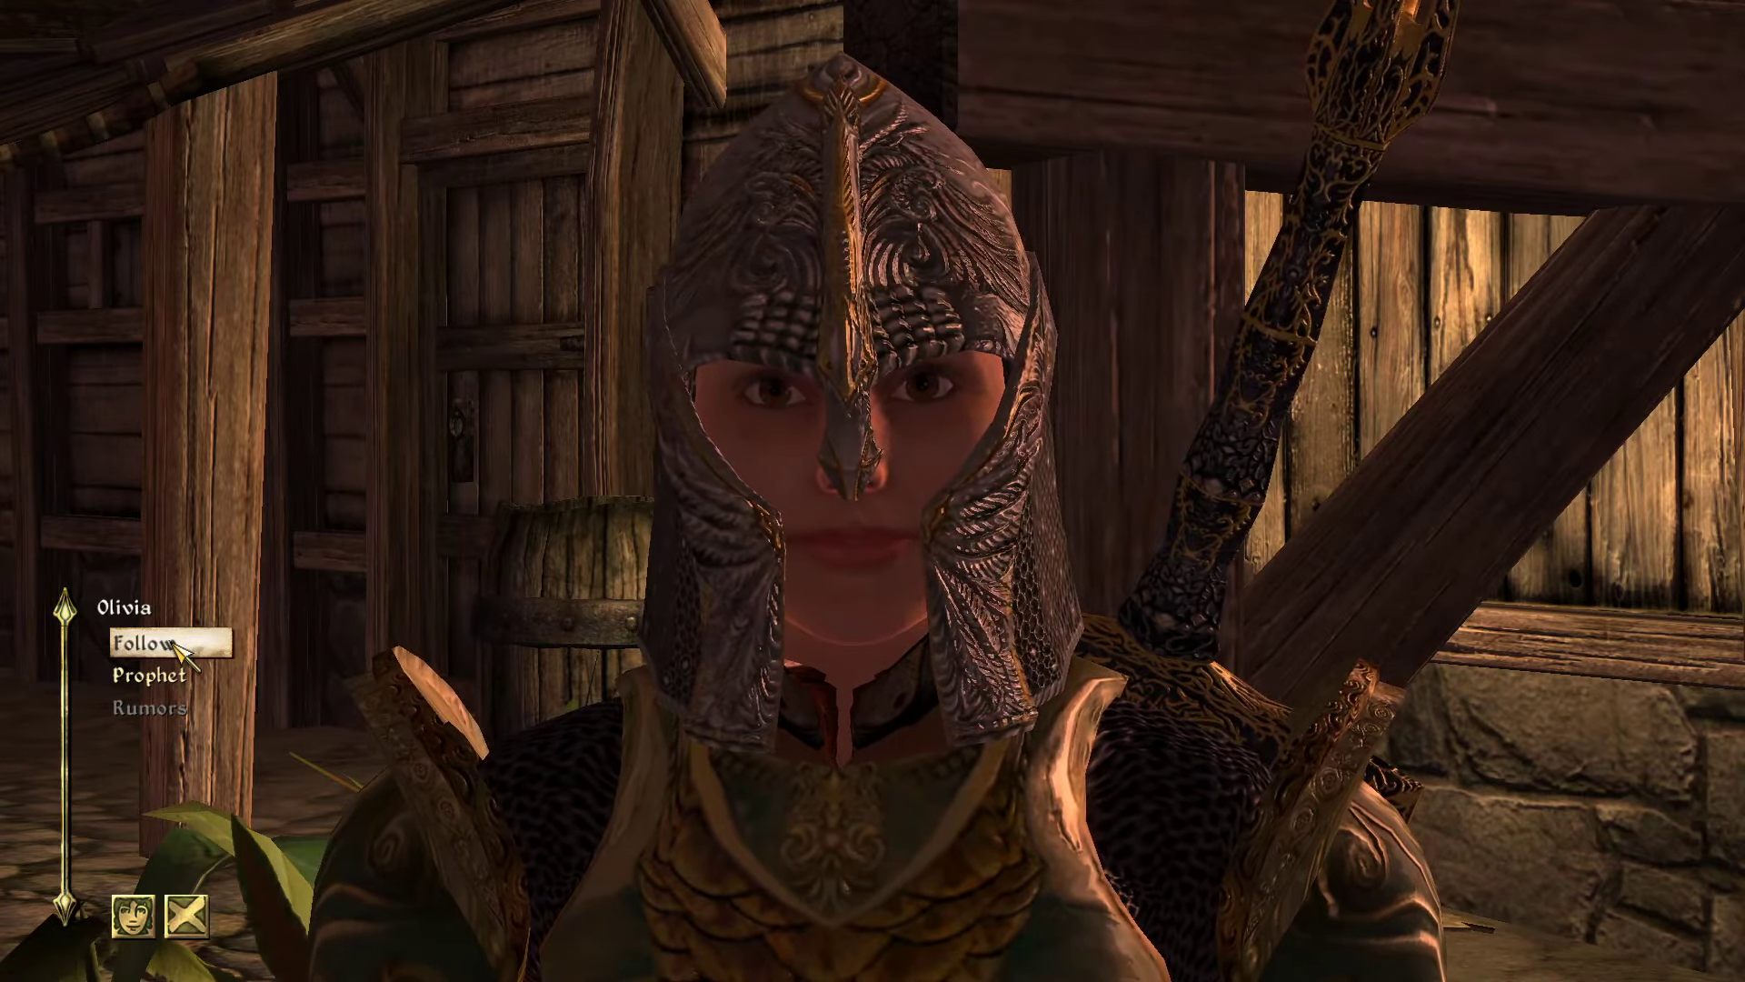
# Step: Leave the conversation, confirm Olivia follows past the well, and talk to her again
pyautogui.press('s')
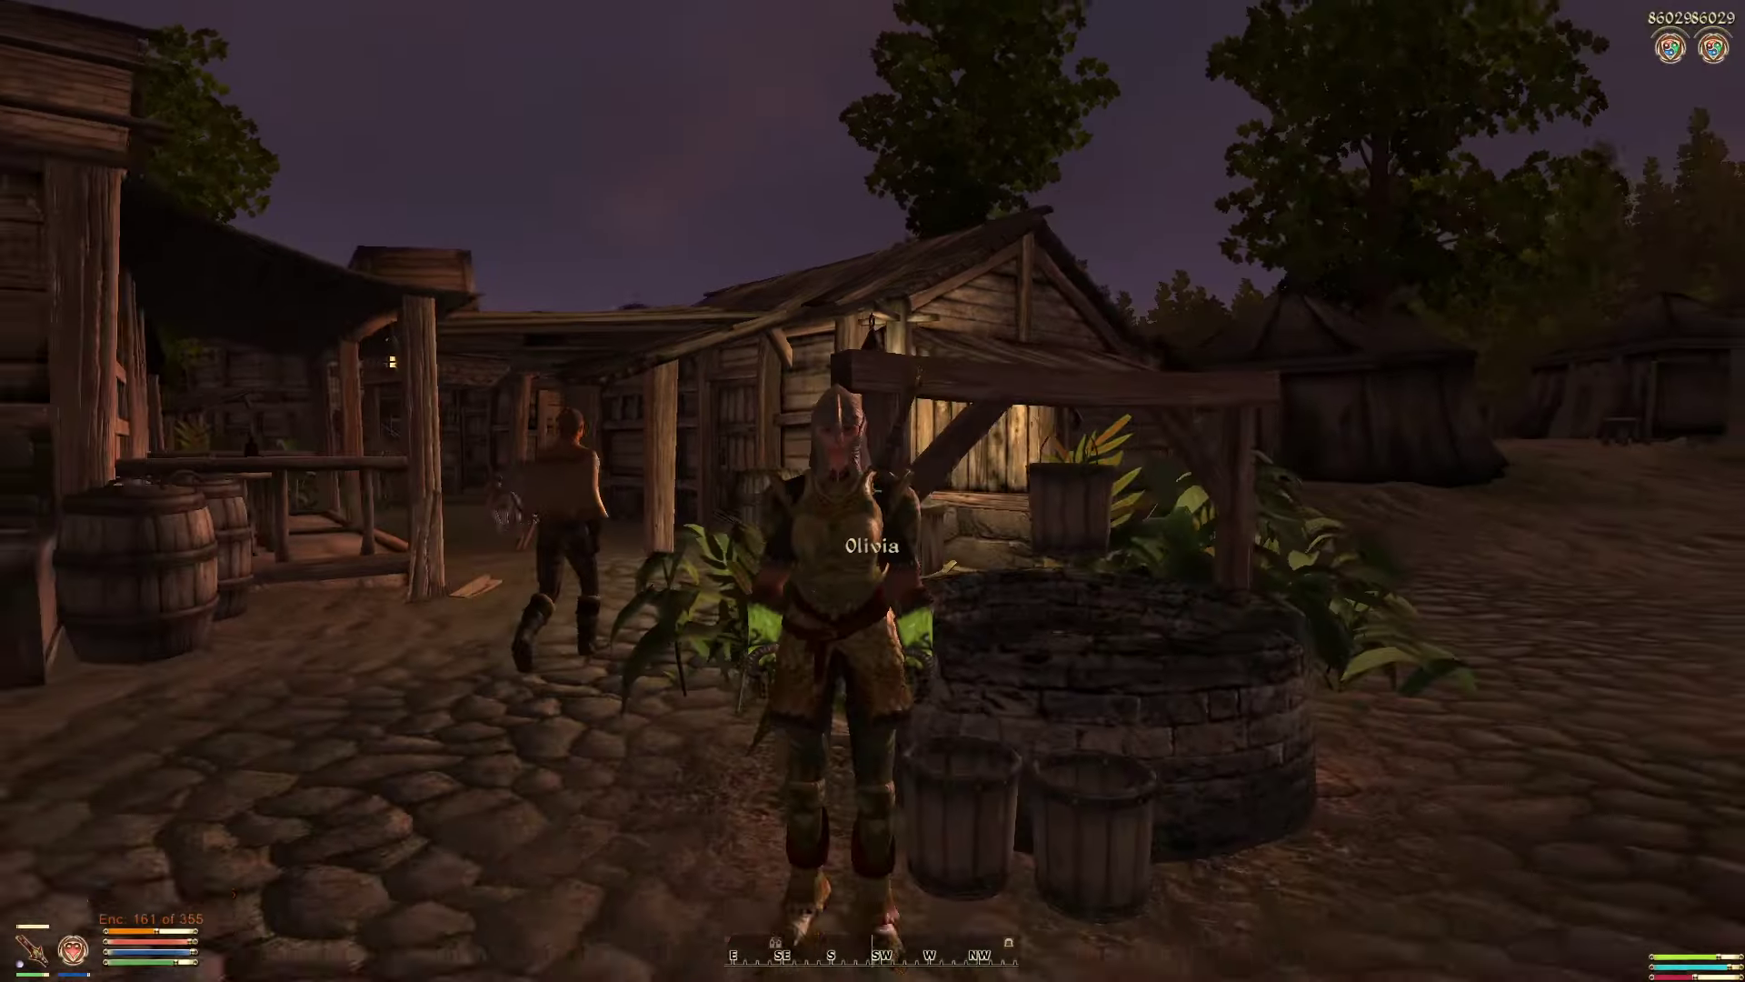
pyautogui.press('w')
pyautogui.press('d')
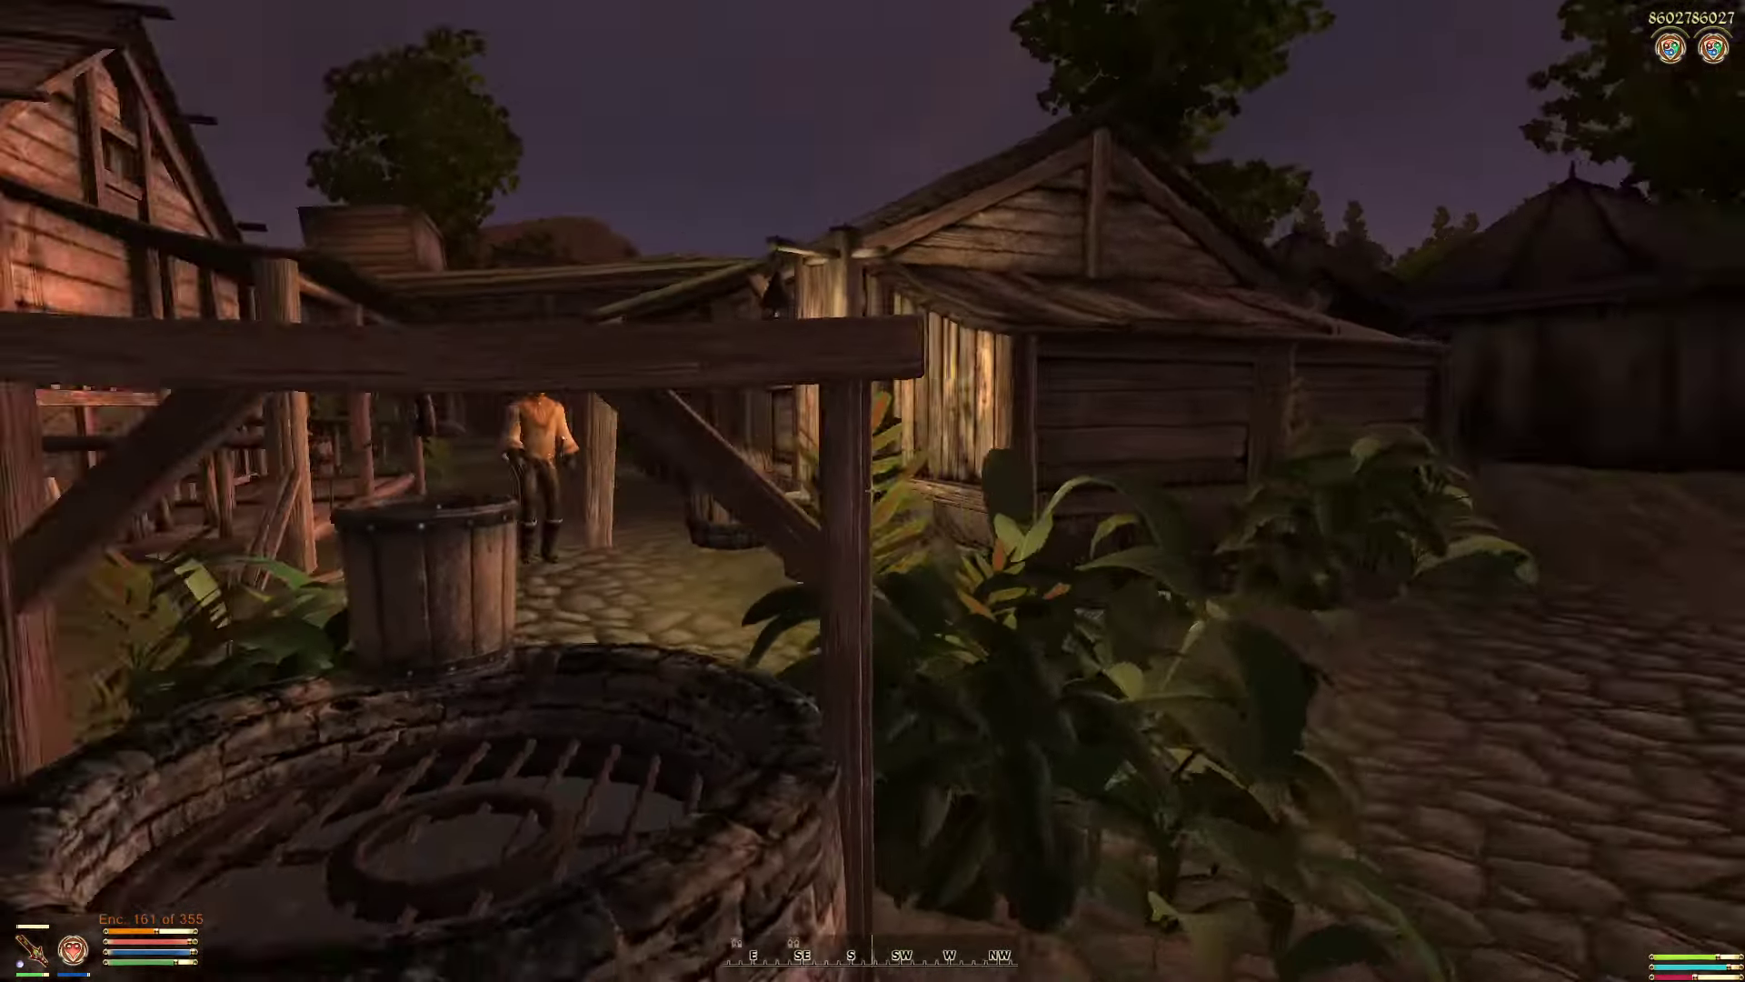
pyautogui.press('s')
pyautogui.press('s')
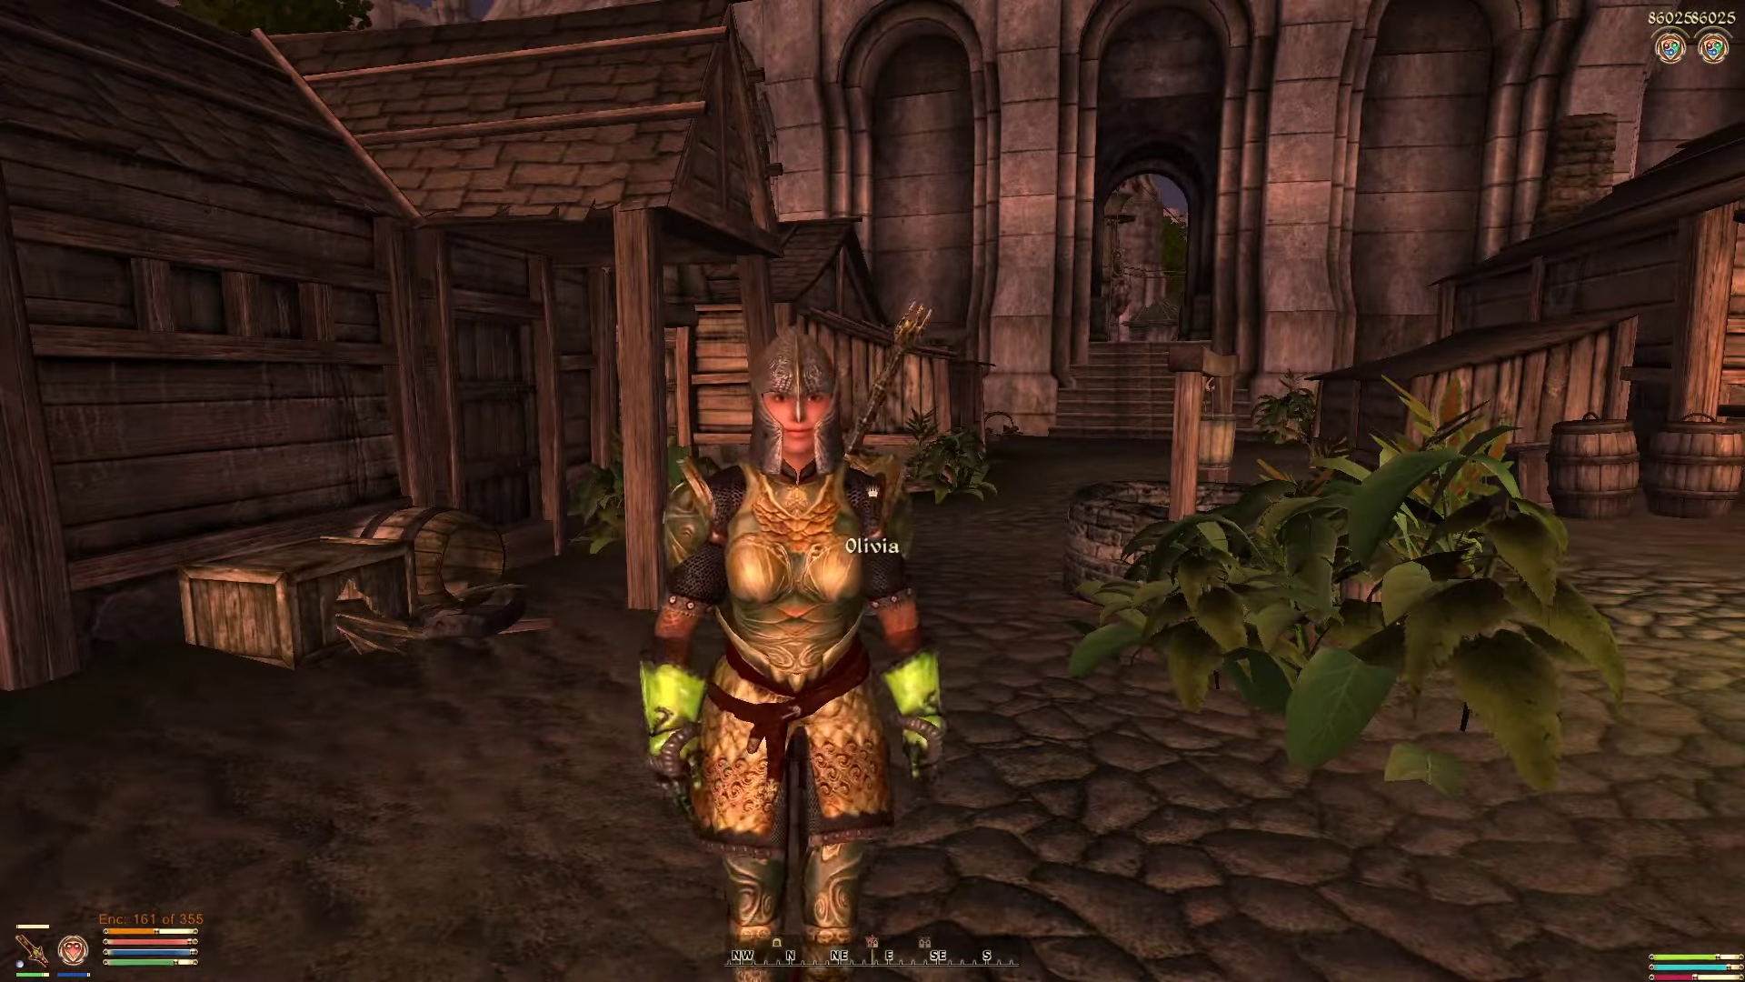
pyautogui.press('space')
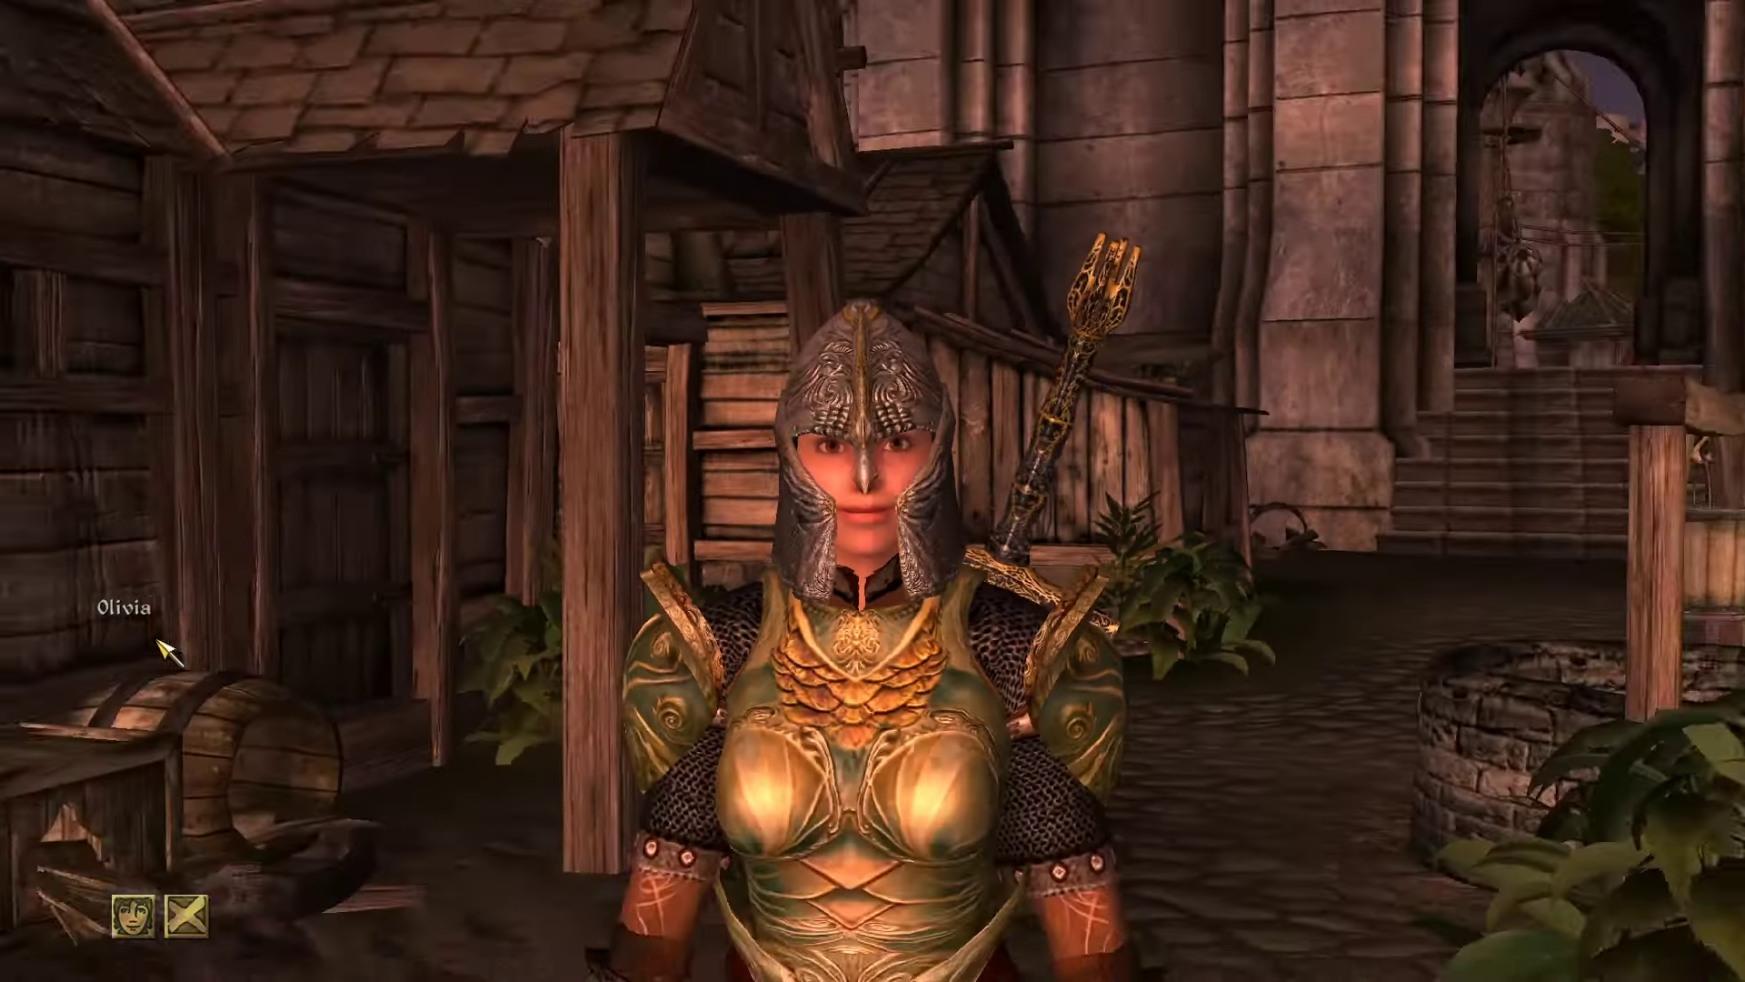
pyautogui.press('s')
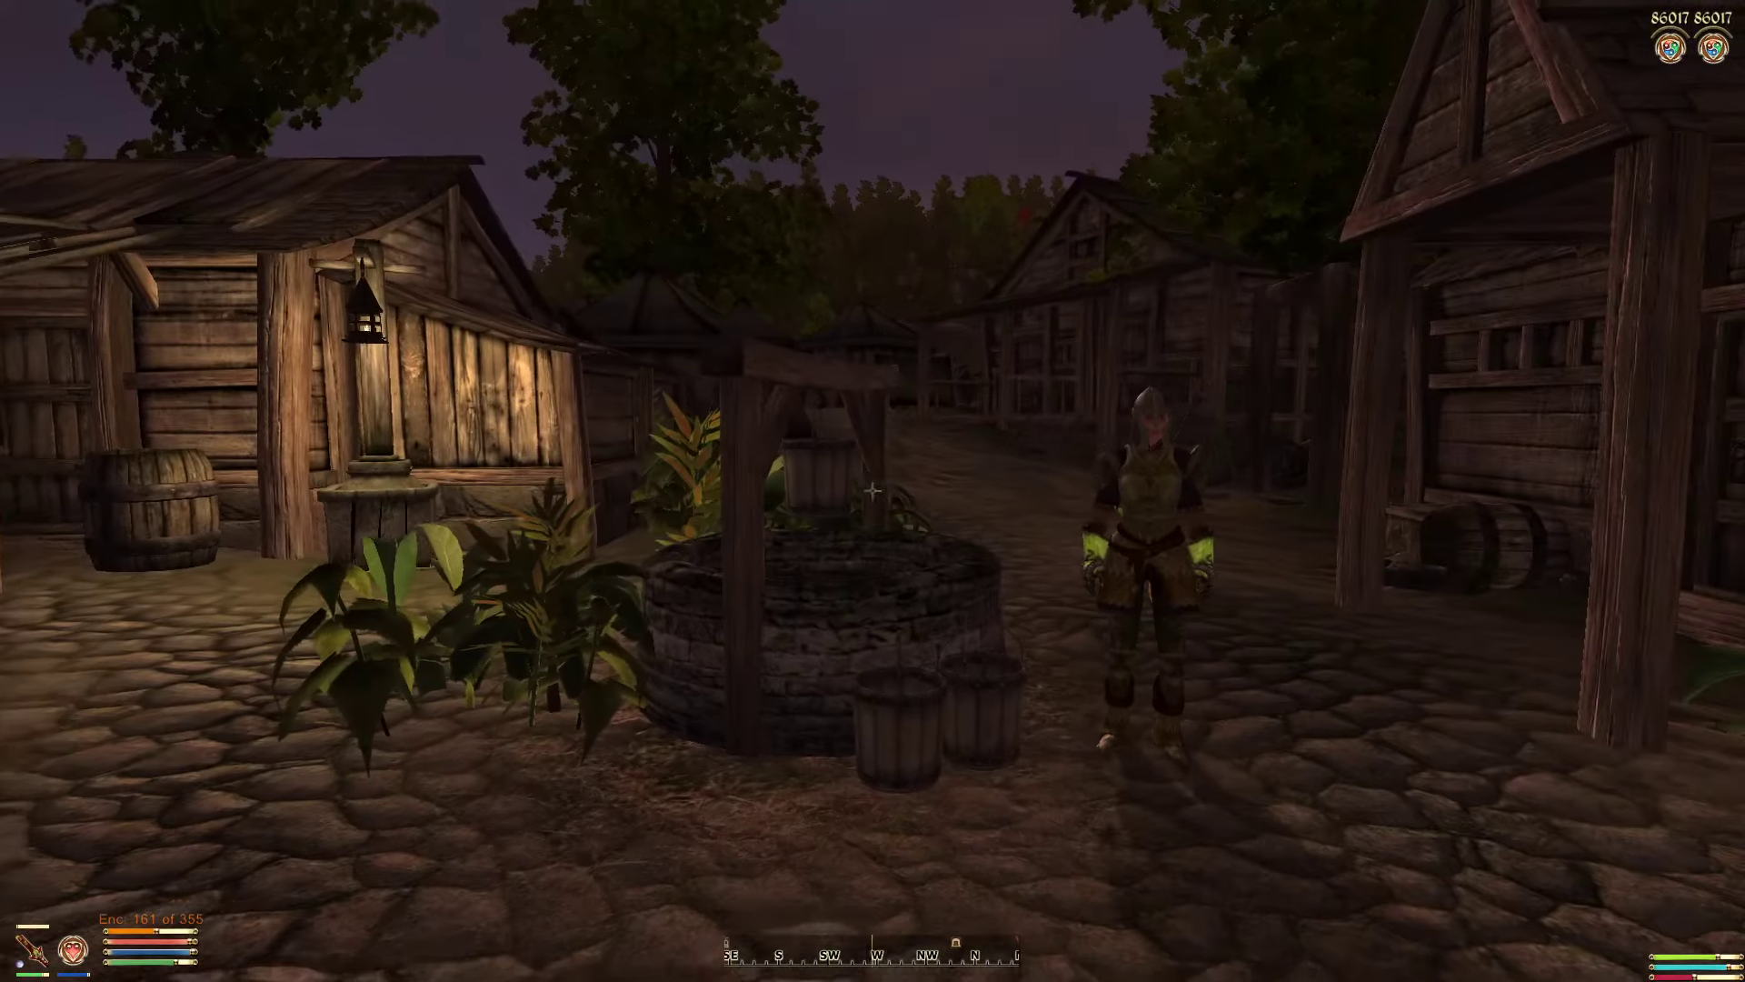
# Step: Walk around the well and down the street to test Olivia's behaviour, then pause the game
pyautogui.press('s')
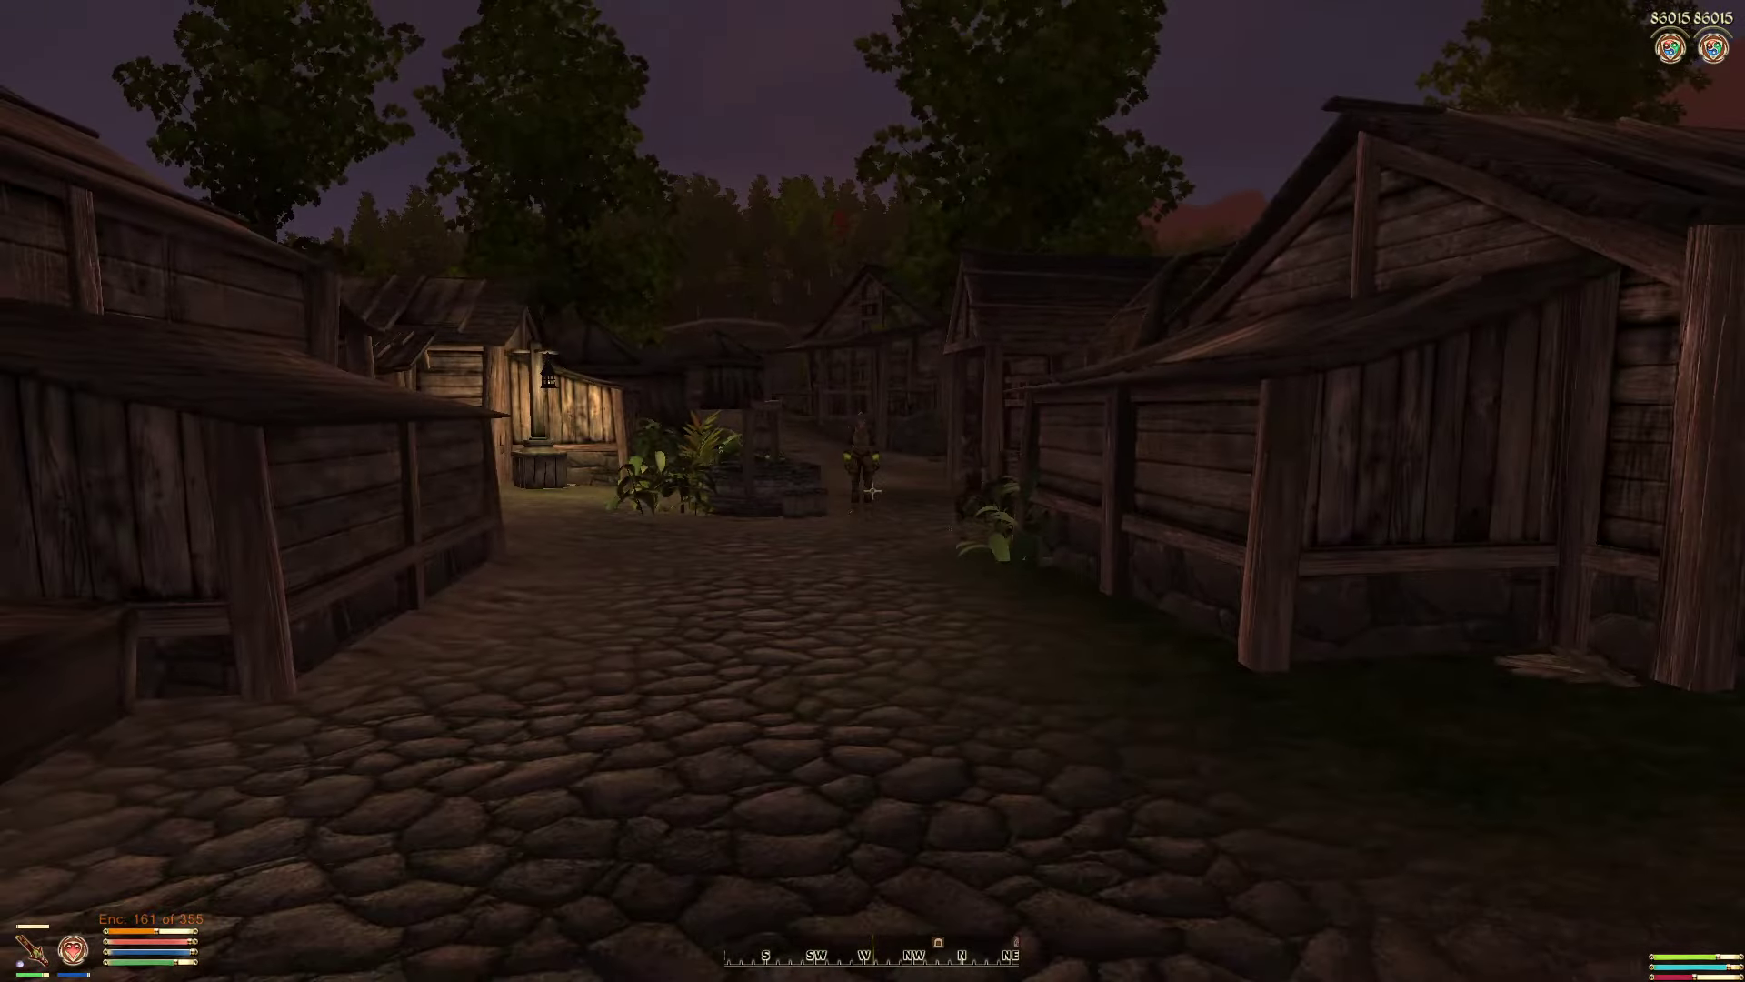
pyautogui.press('w')
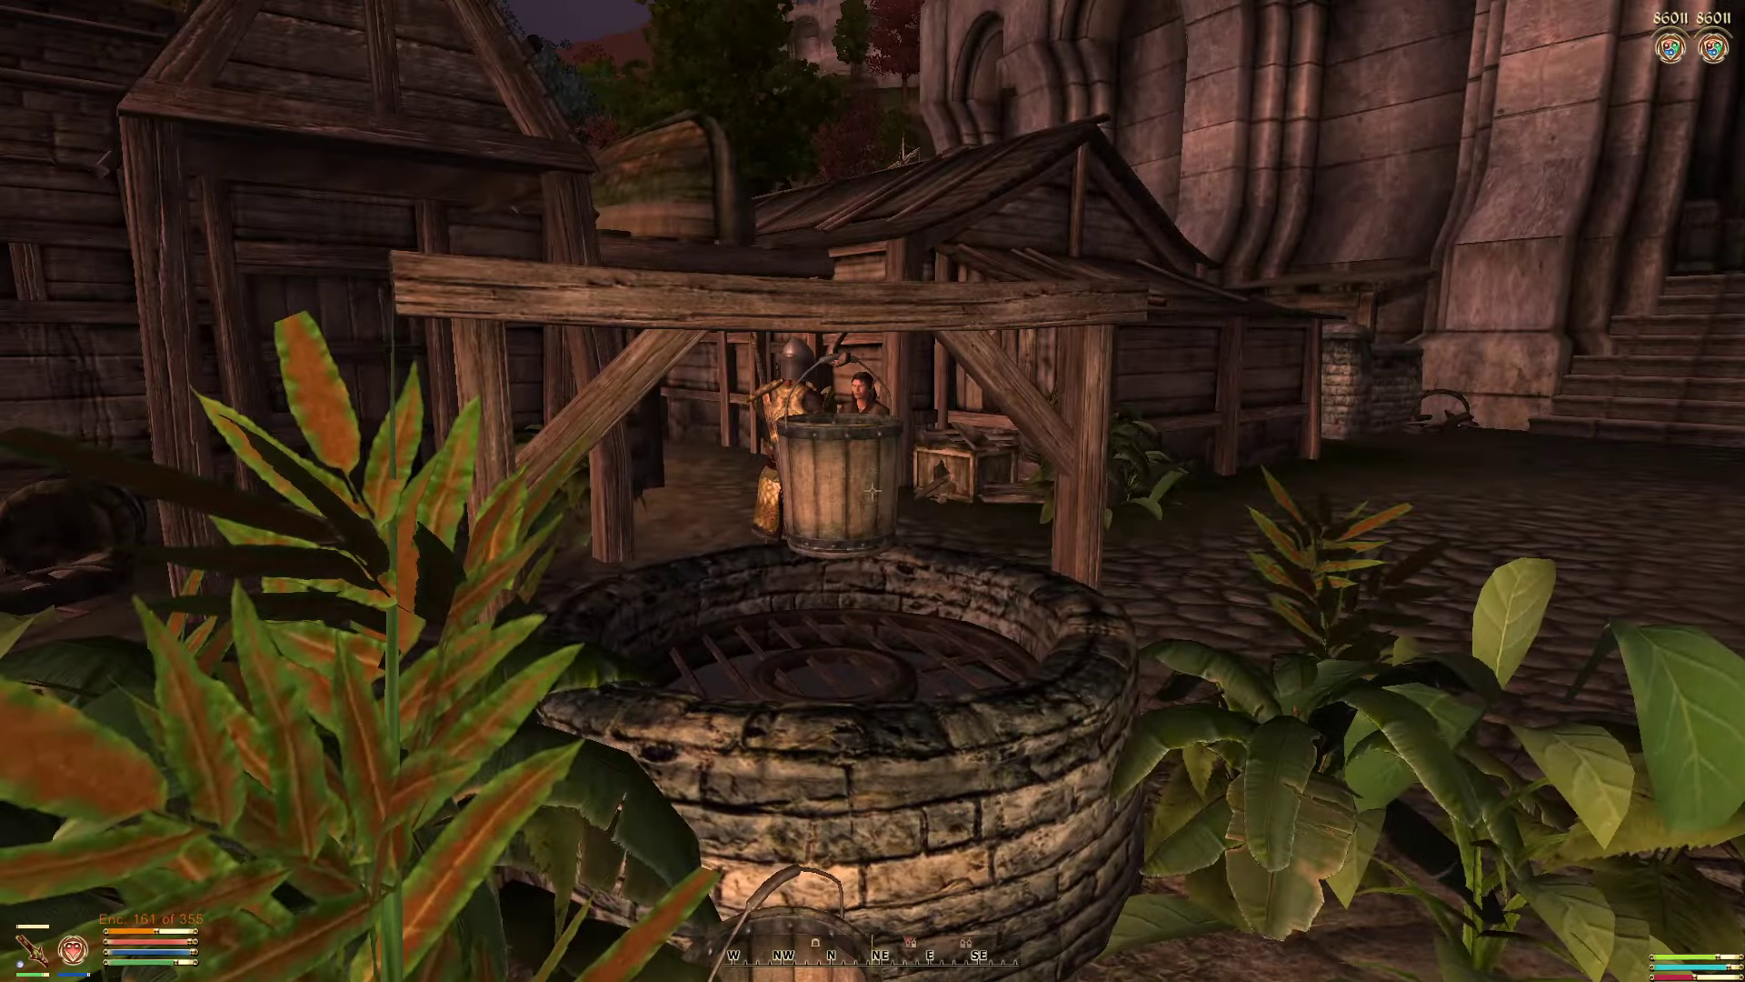
pyautogui.press('w')
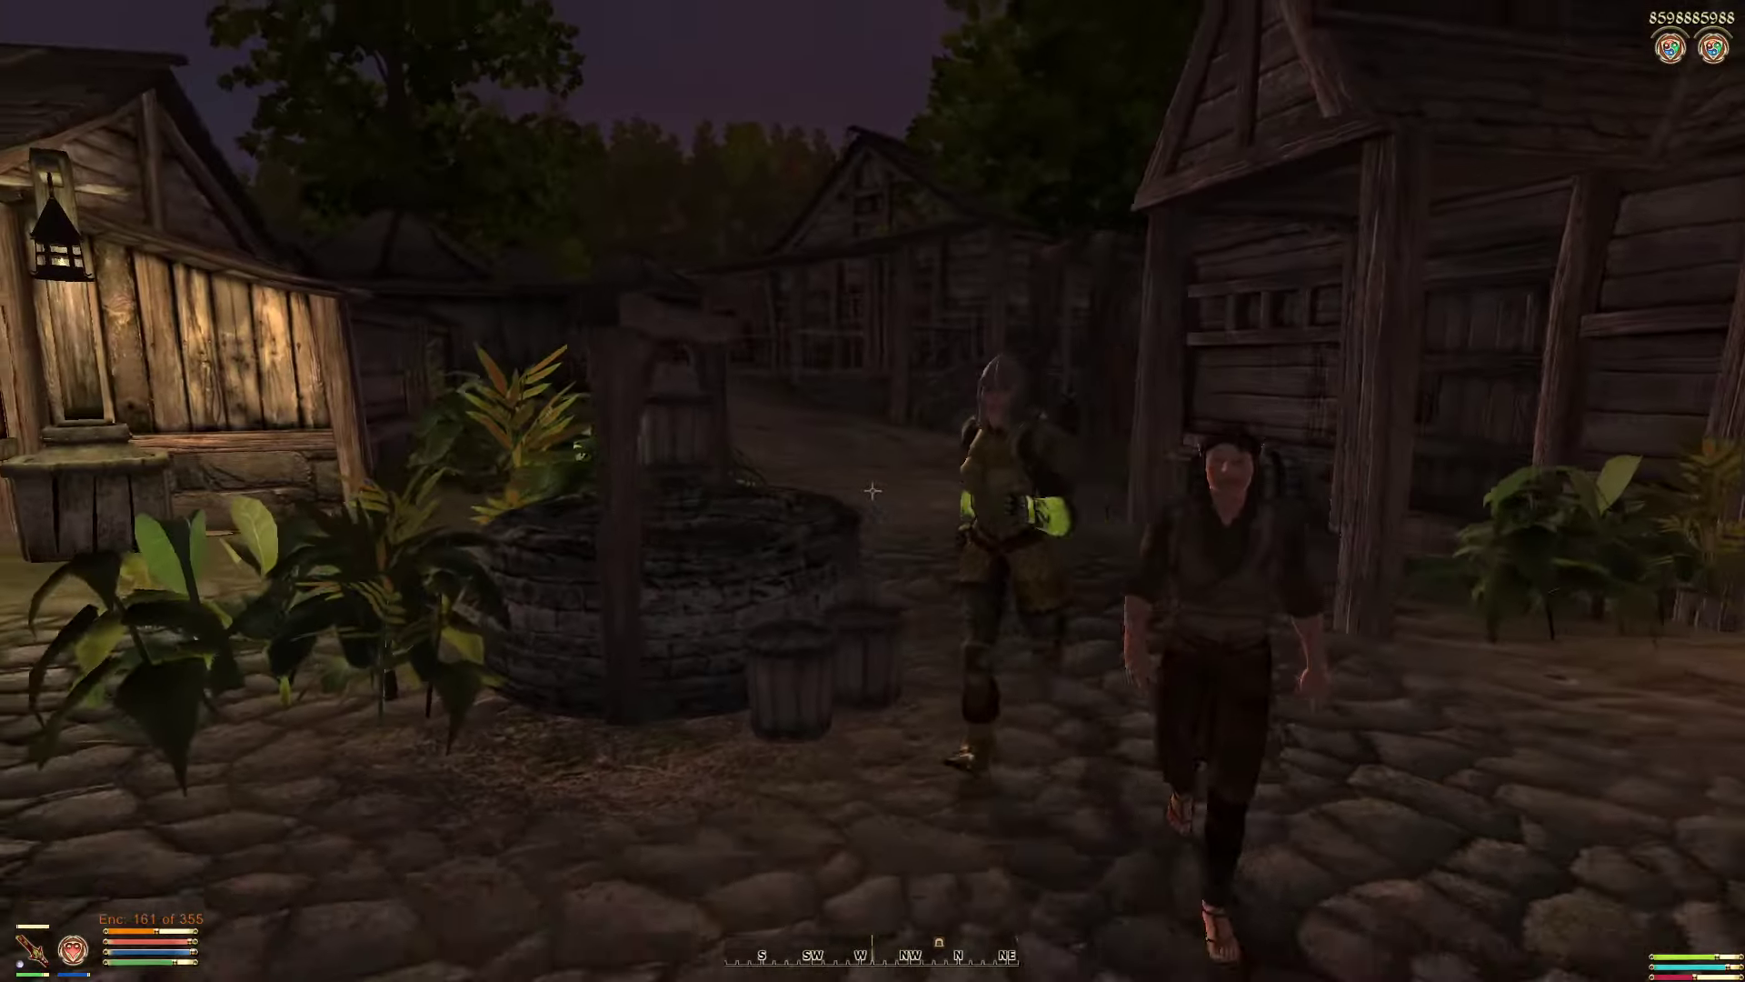
pyautogui.press('s')
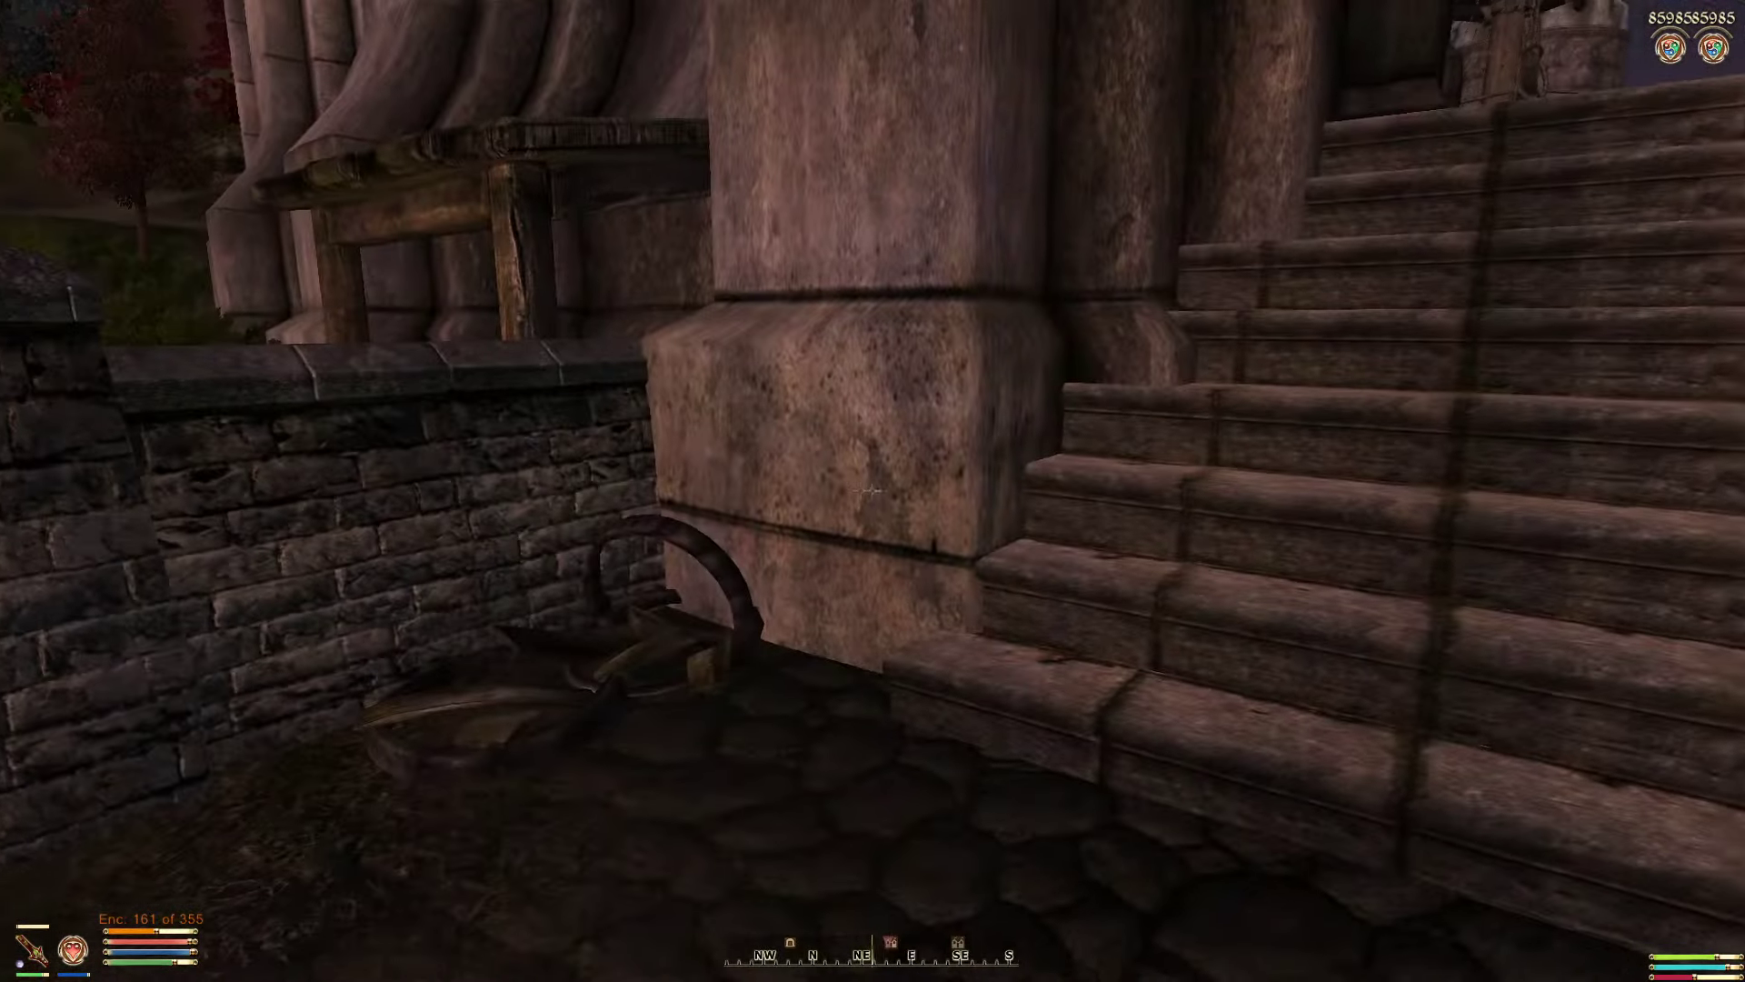
pyautogui.press('Escape')
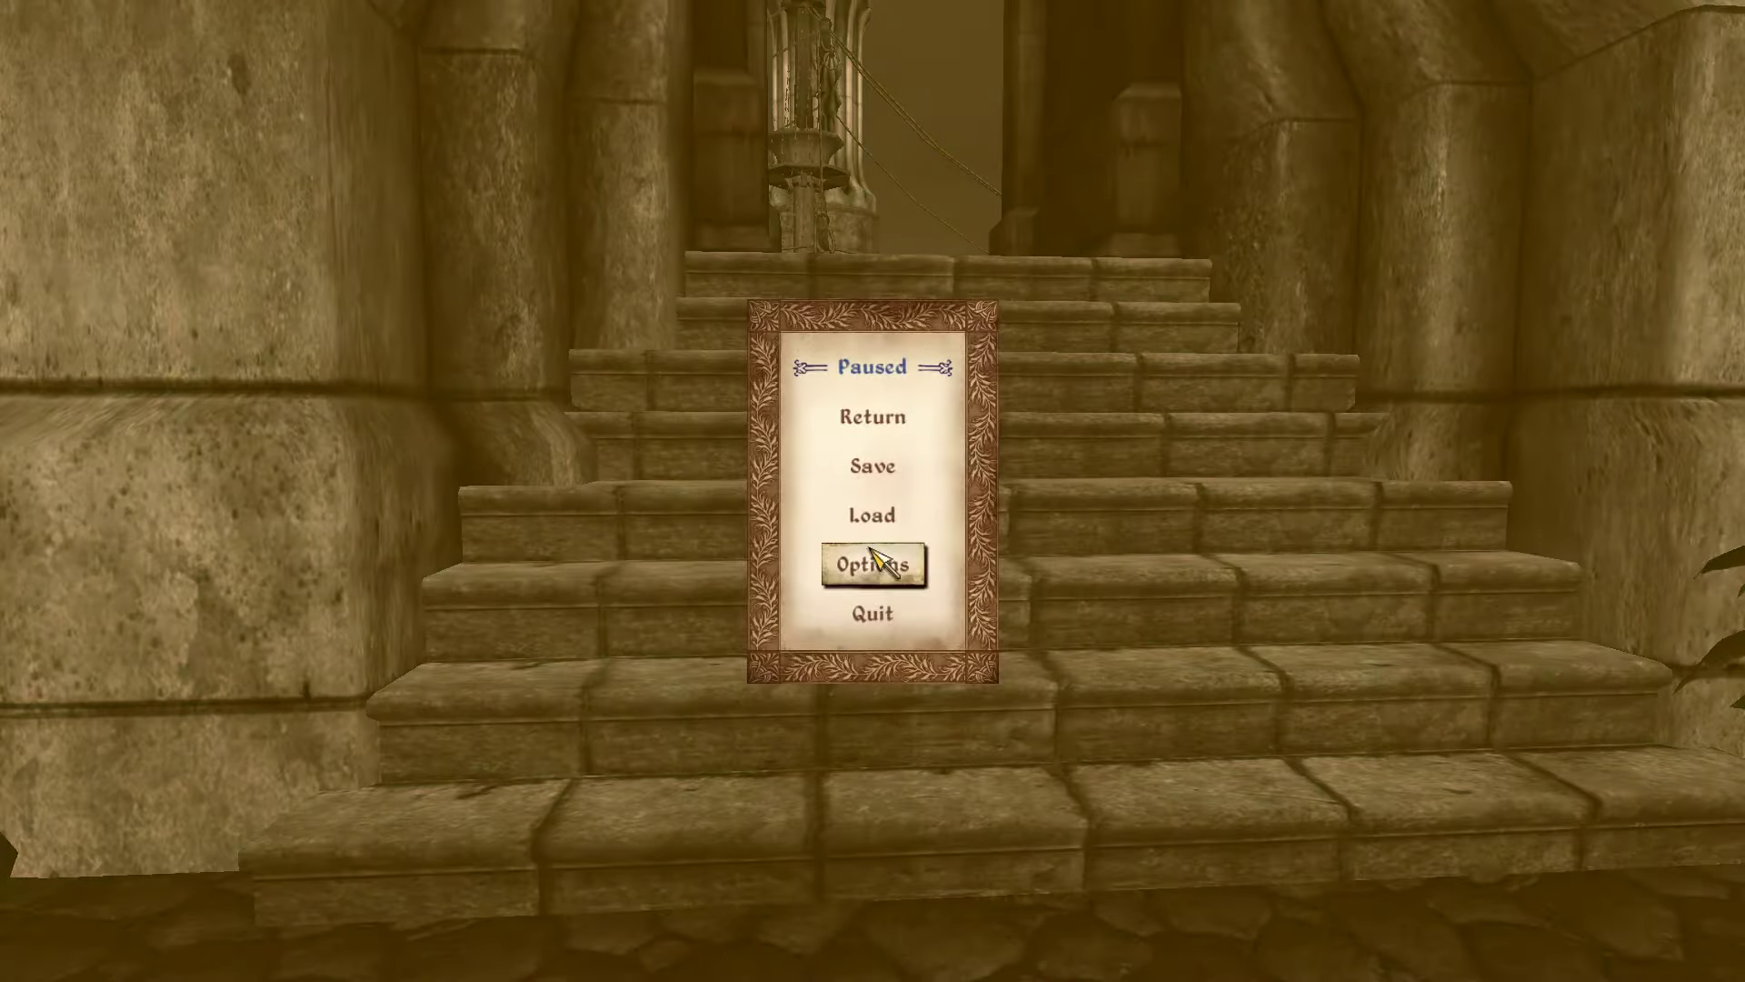
# Step: Exit Oblivion, close the three extra script editor windows and return to the Construction Set
pyautogui.click(873, 614)
pyautogui.click(871, 554)
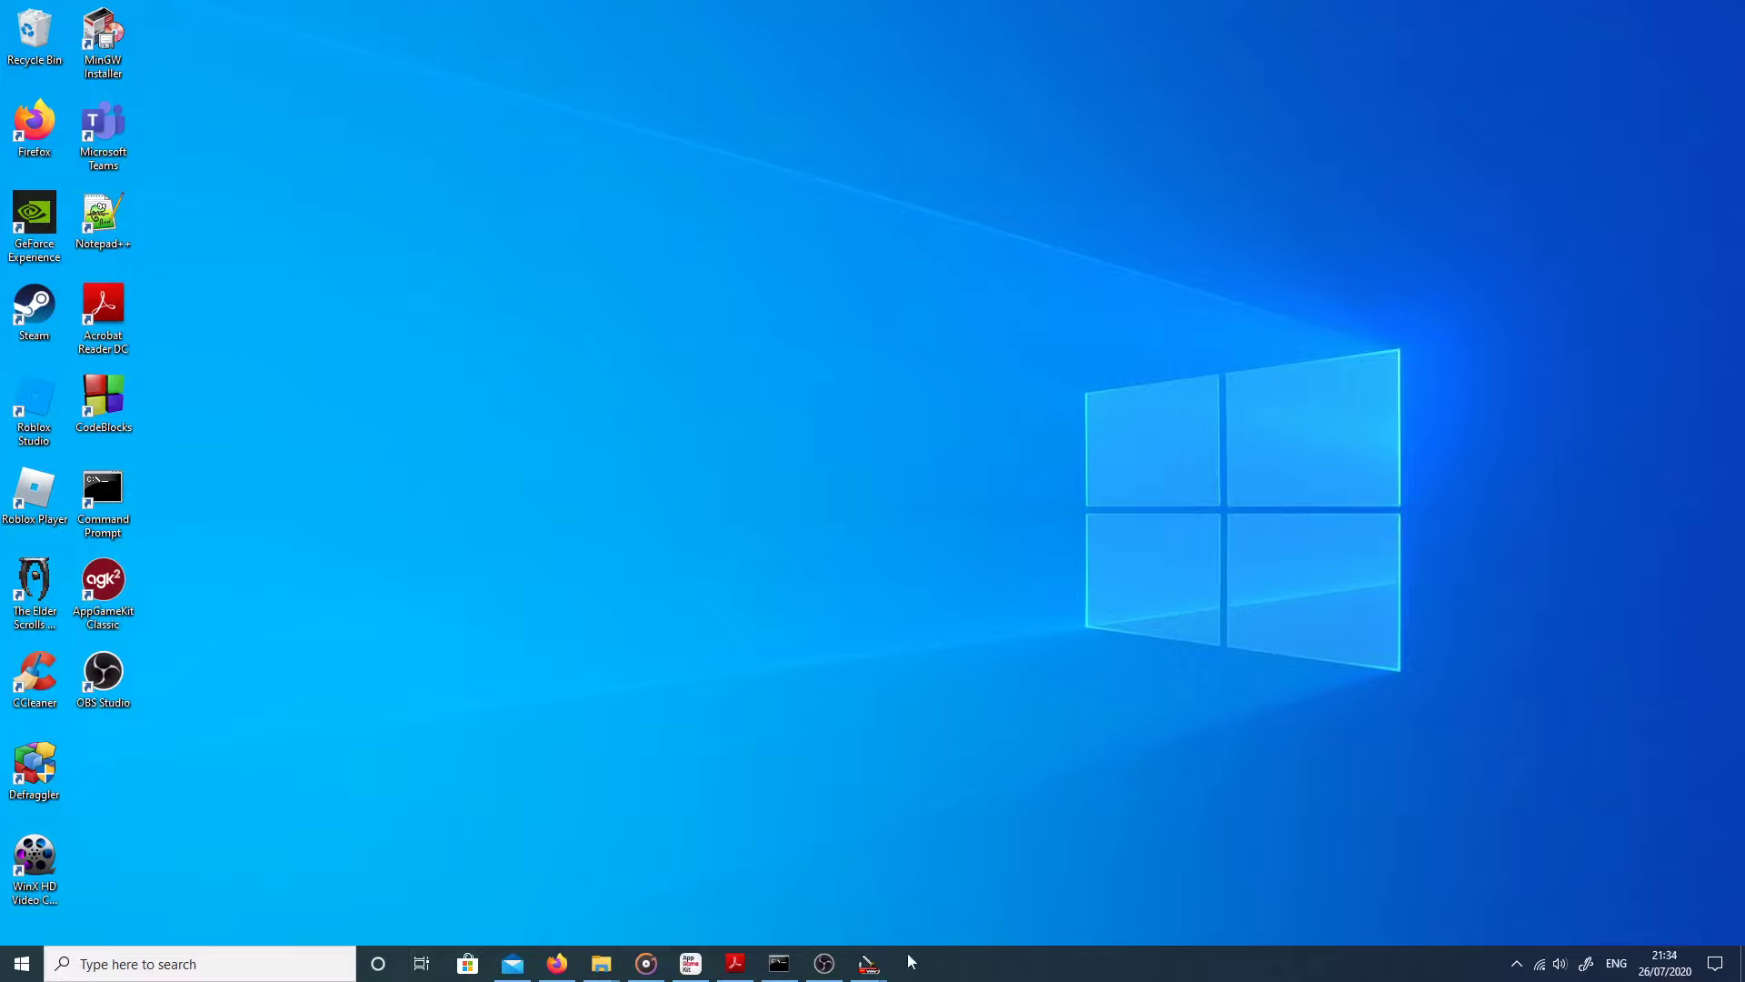
pyautogui.moveTo(874, 969)
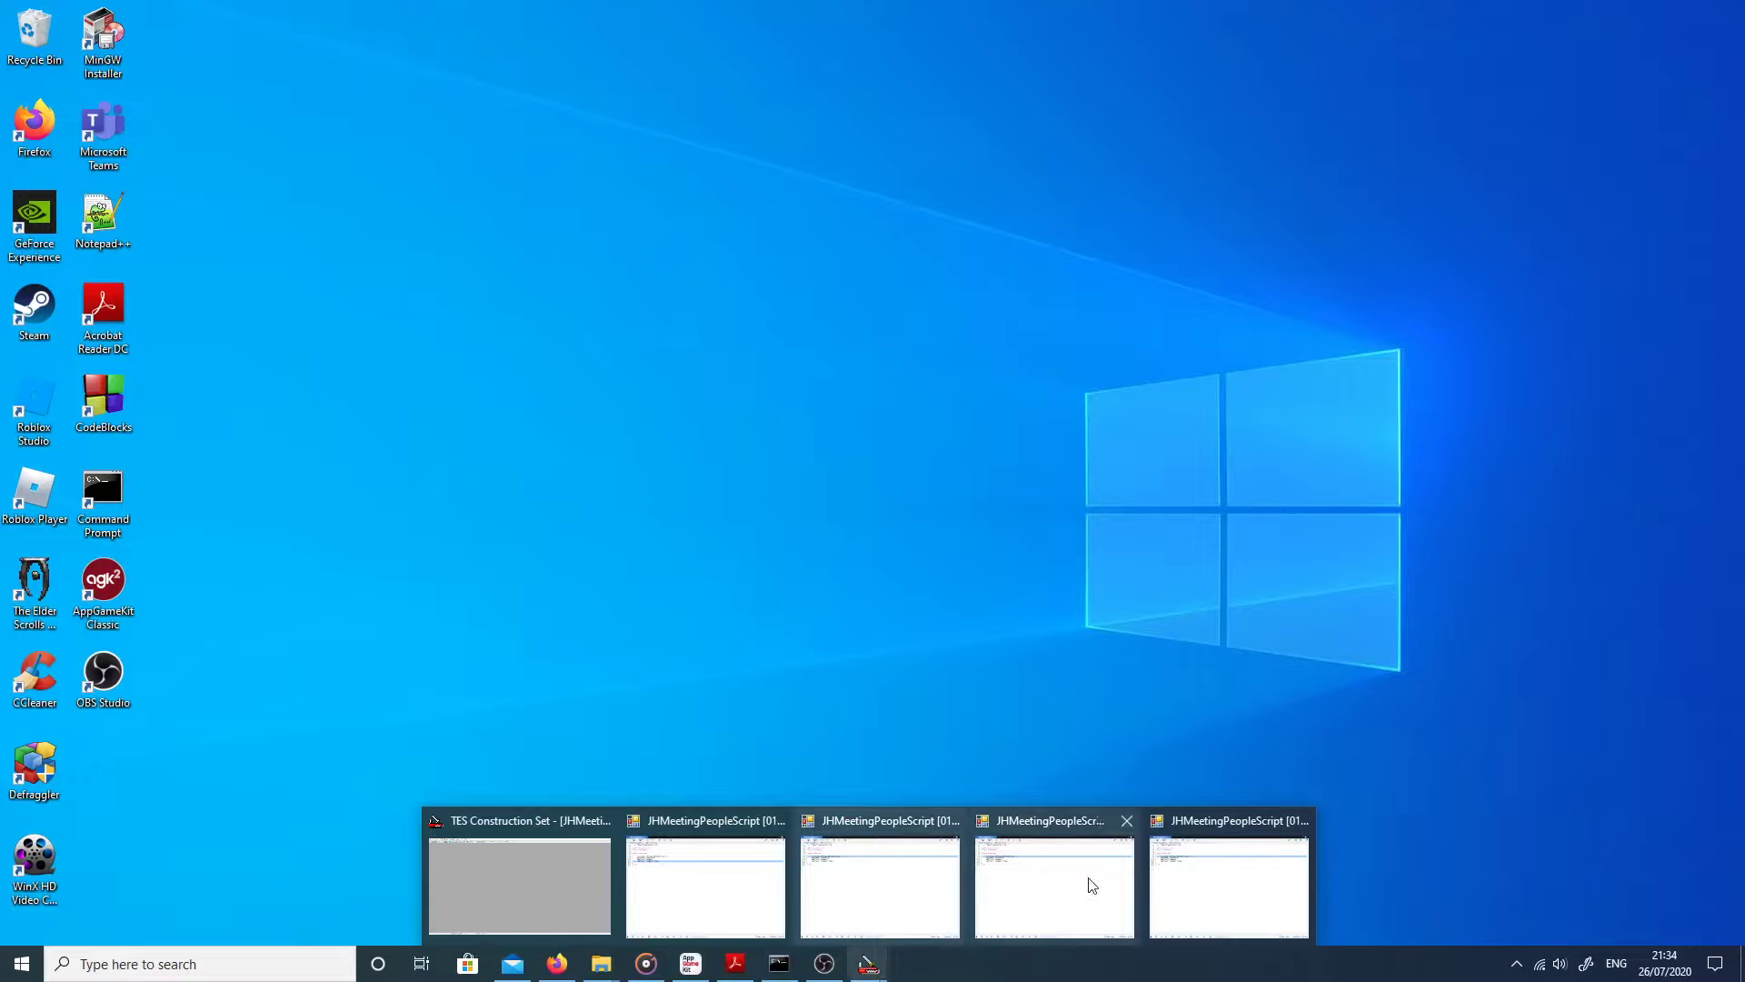
pyautogui.moveTo(1200, 864)
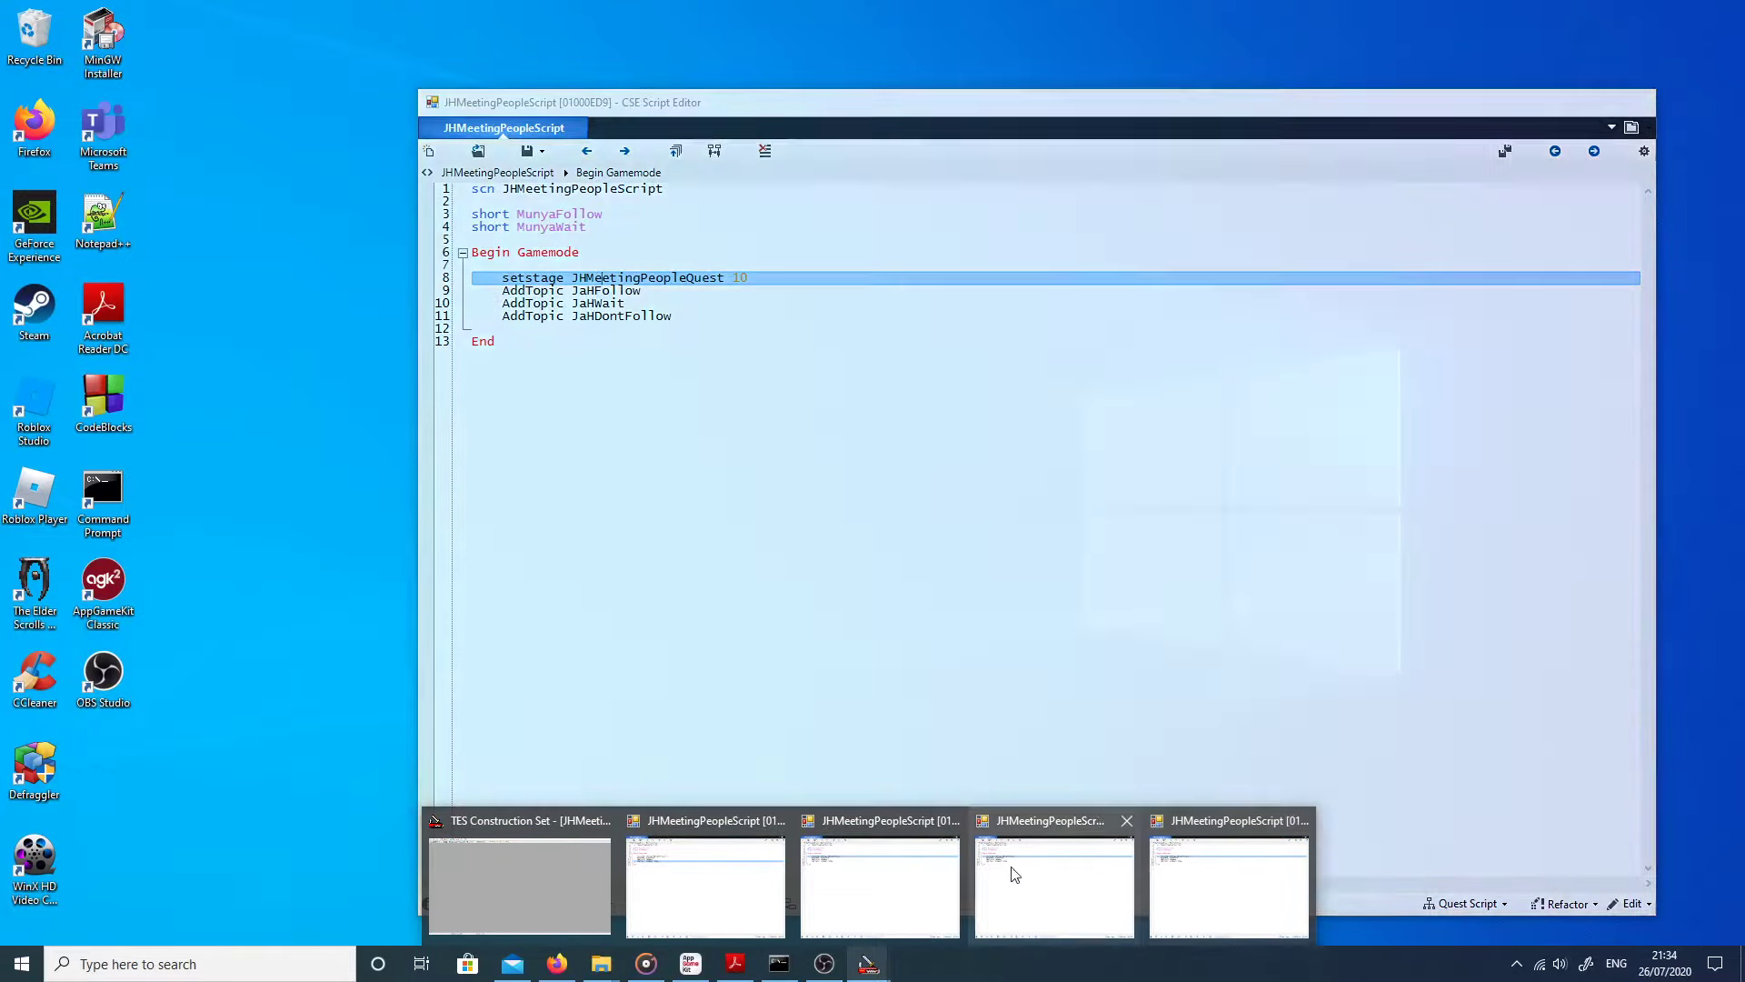
pyautogui.moveTo(724, 877)
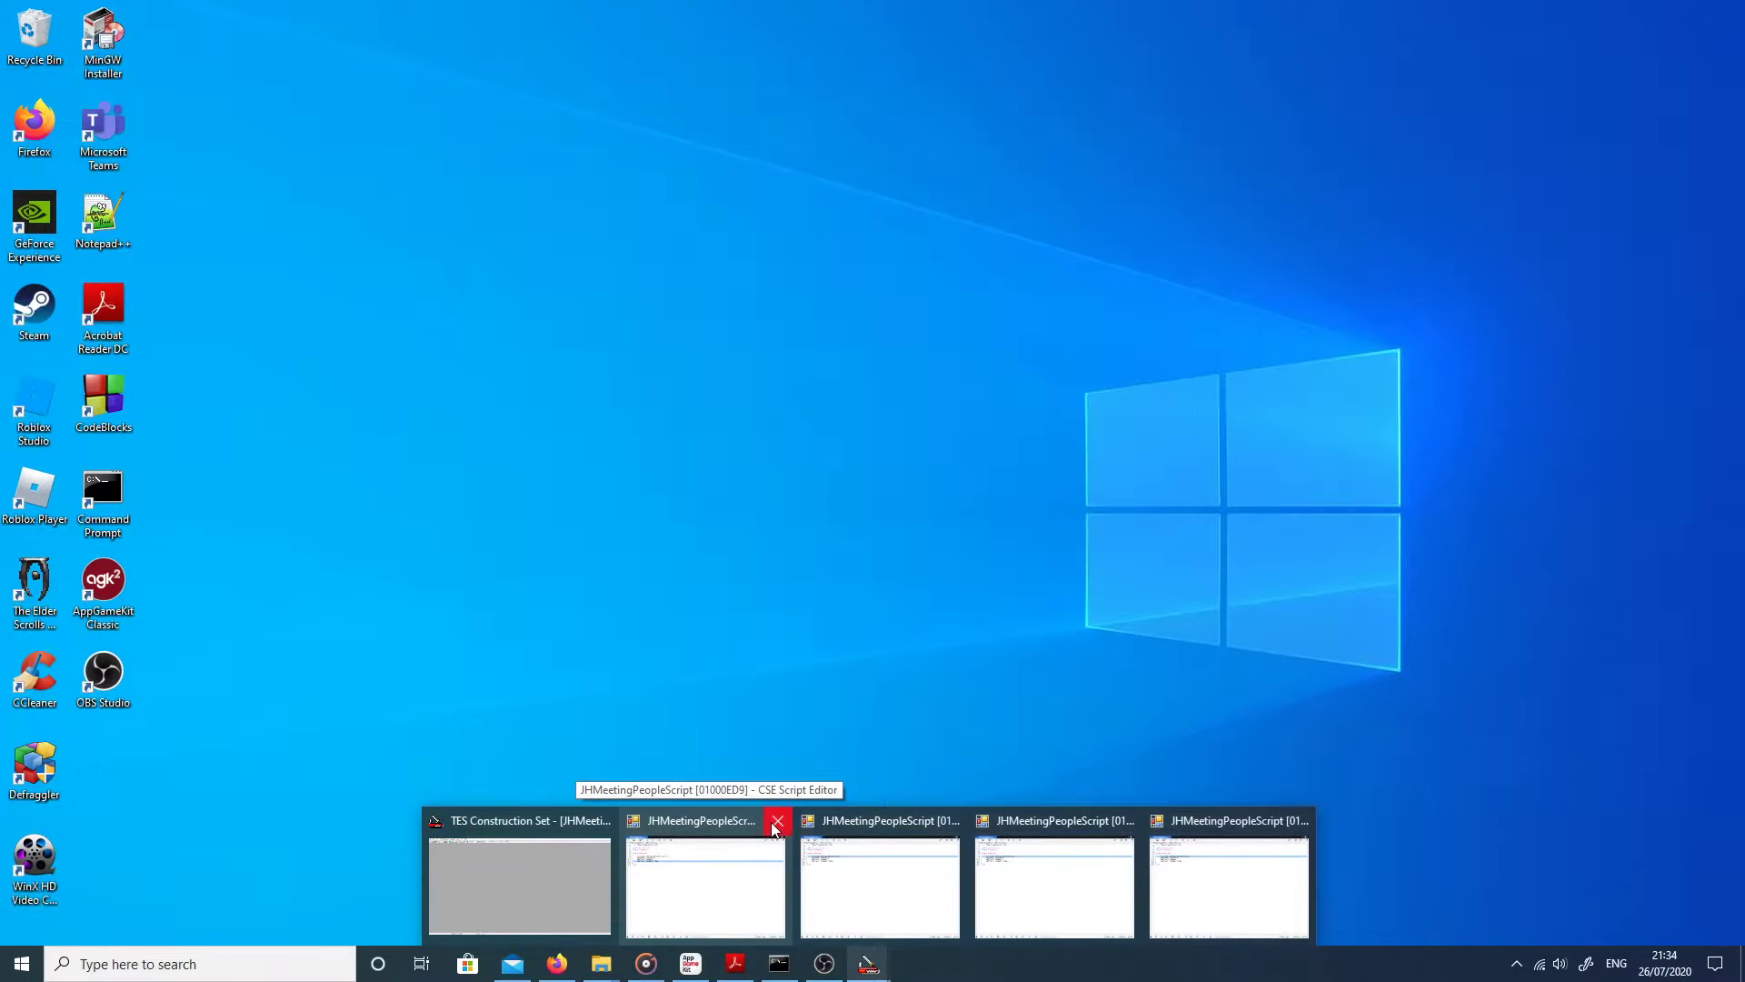
pyautogui.click(777, 821)
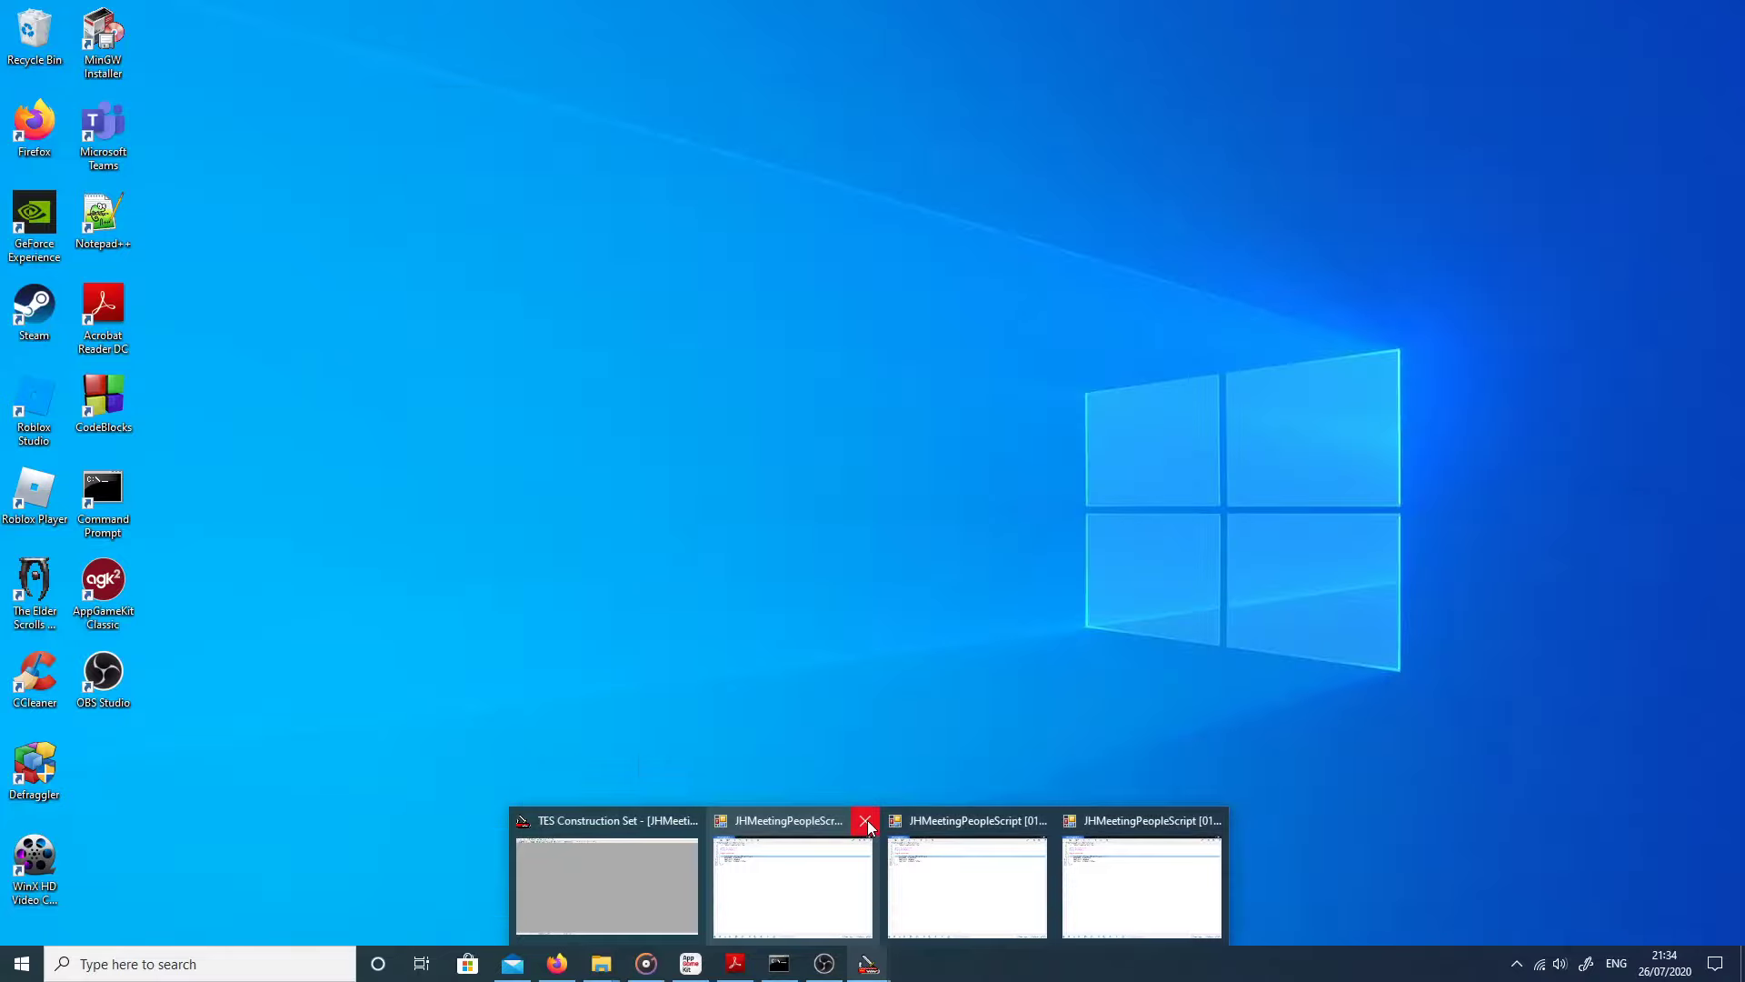
pyautogui.click(866, 821)
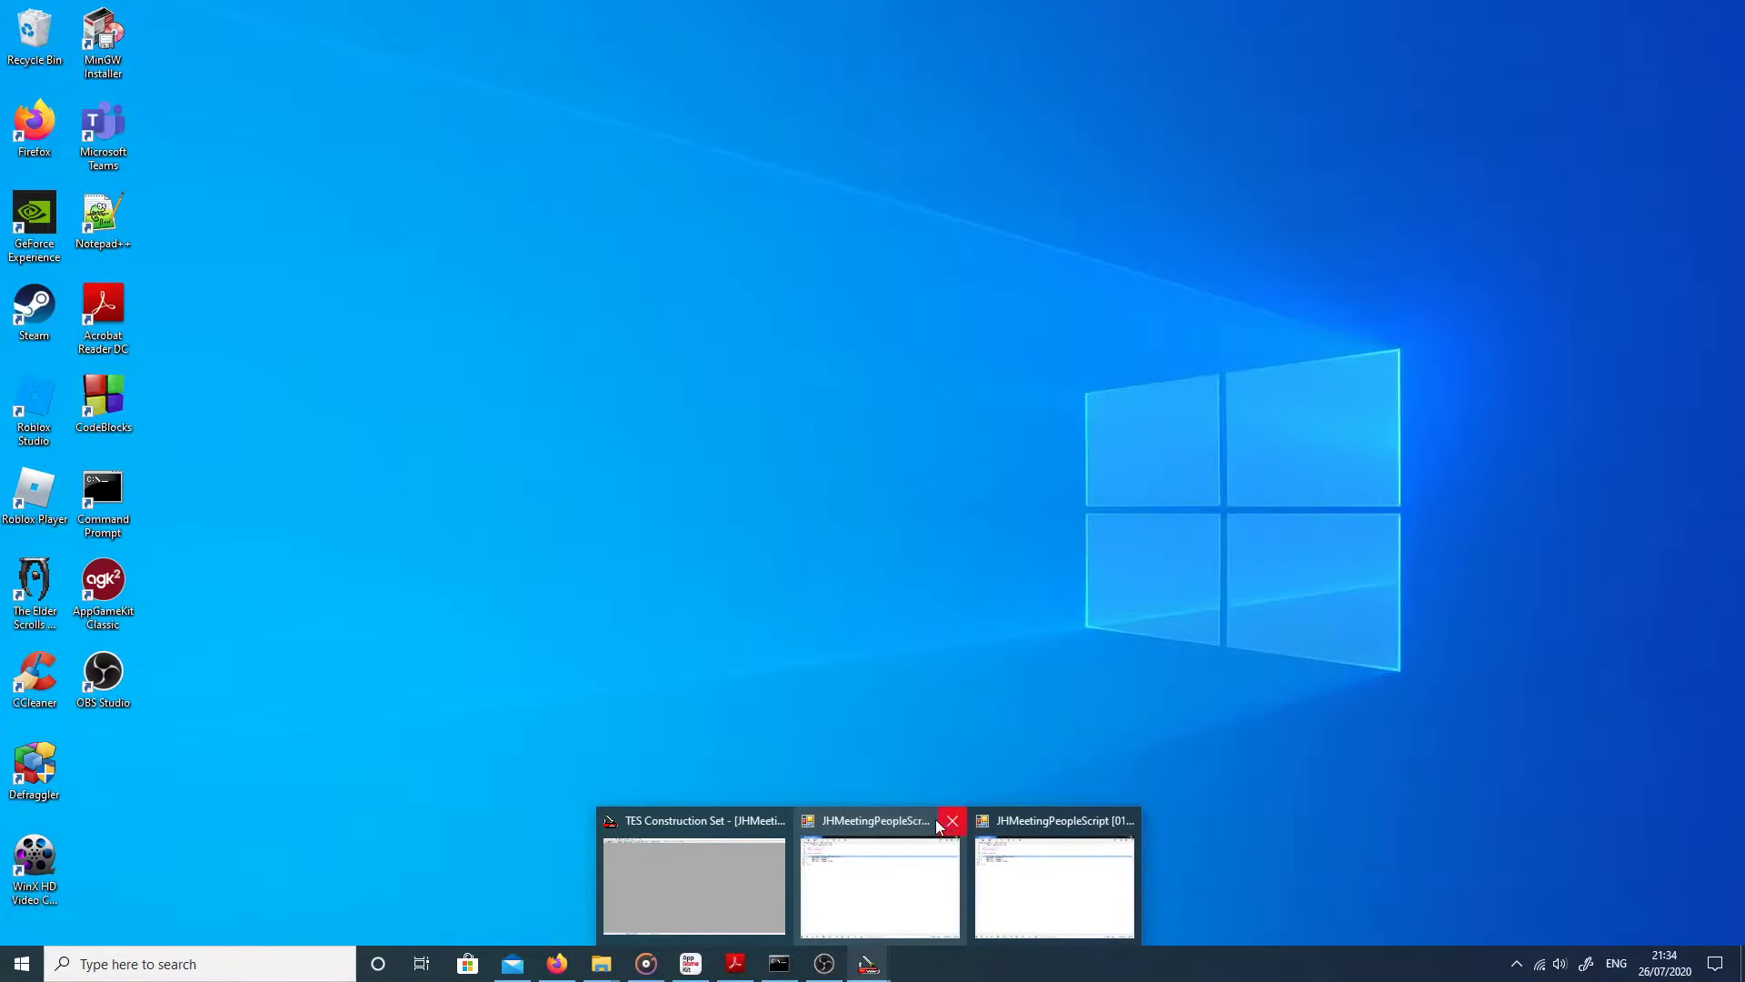
pyautogui.click(950, 822)
pyautogui.click(805, 875)
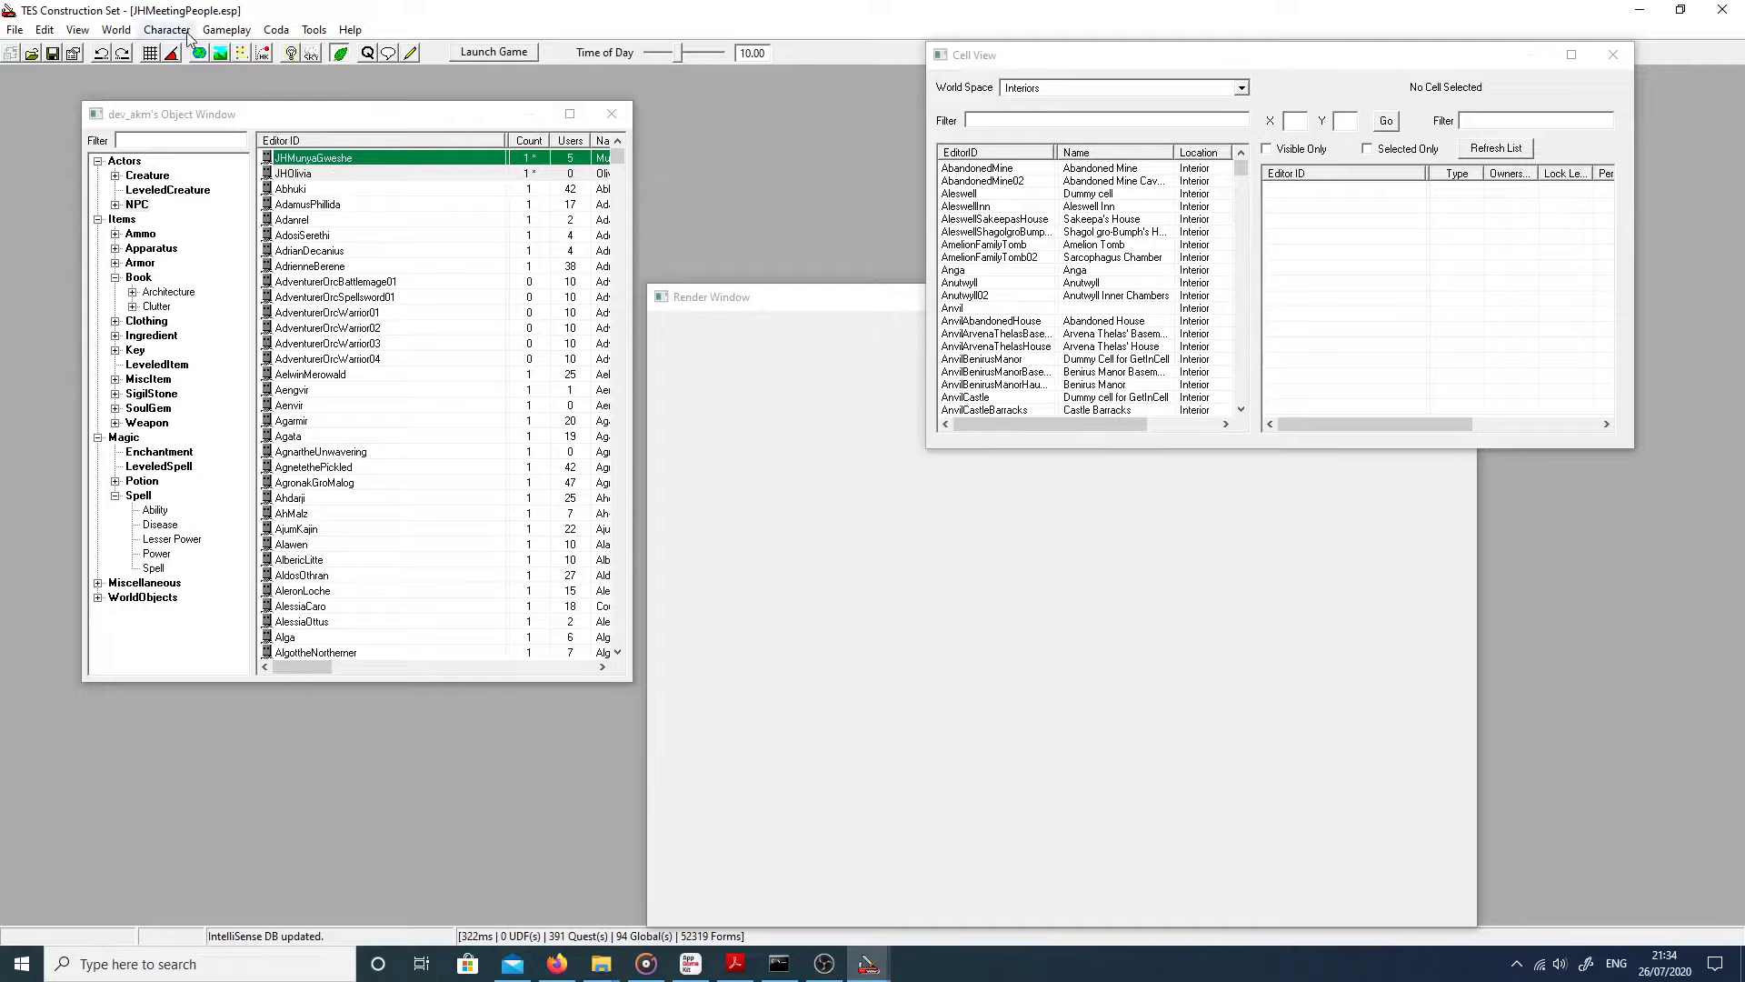
# Step: Open the quest editor from the Character menu and show JHMeetingPeopleQuest's topics
pyautogui.click(225, 31)
pyautogui.moveTo(167, 30)
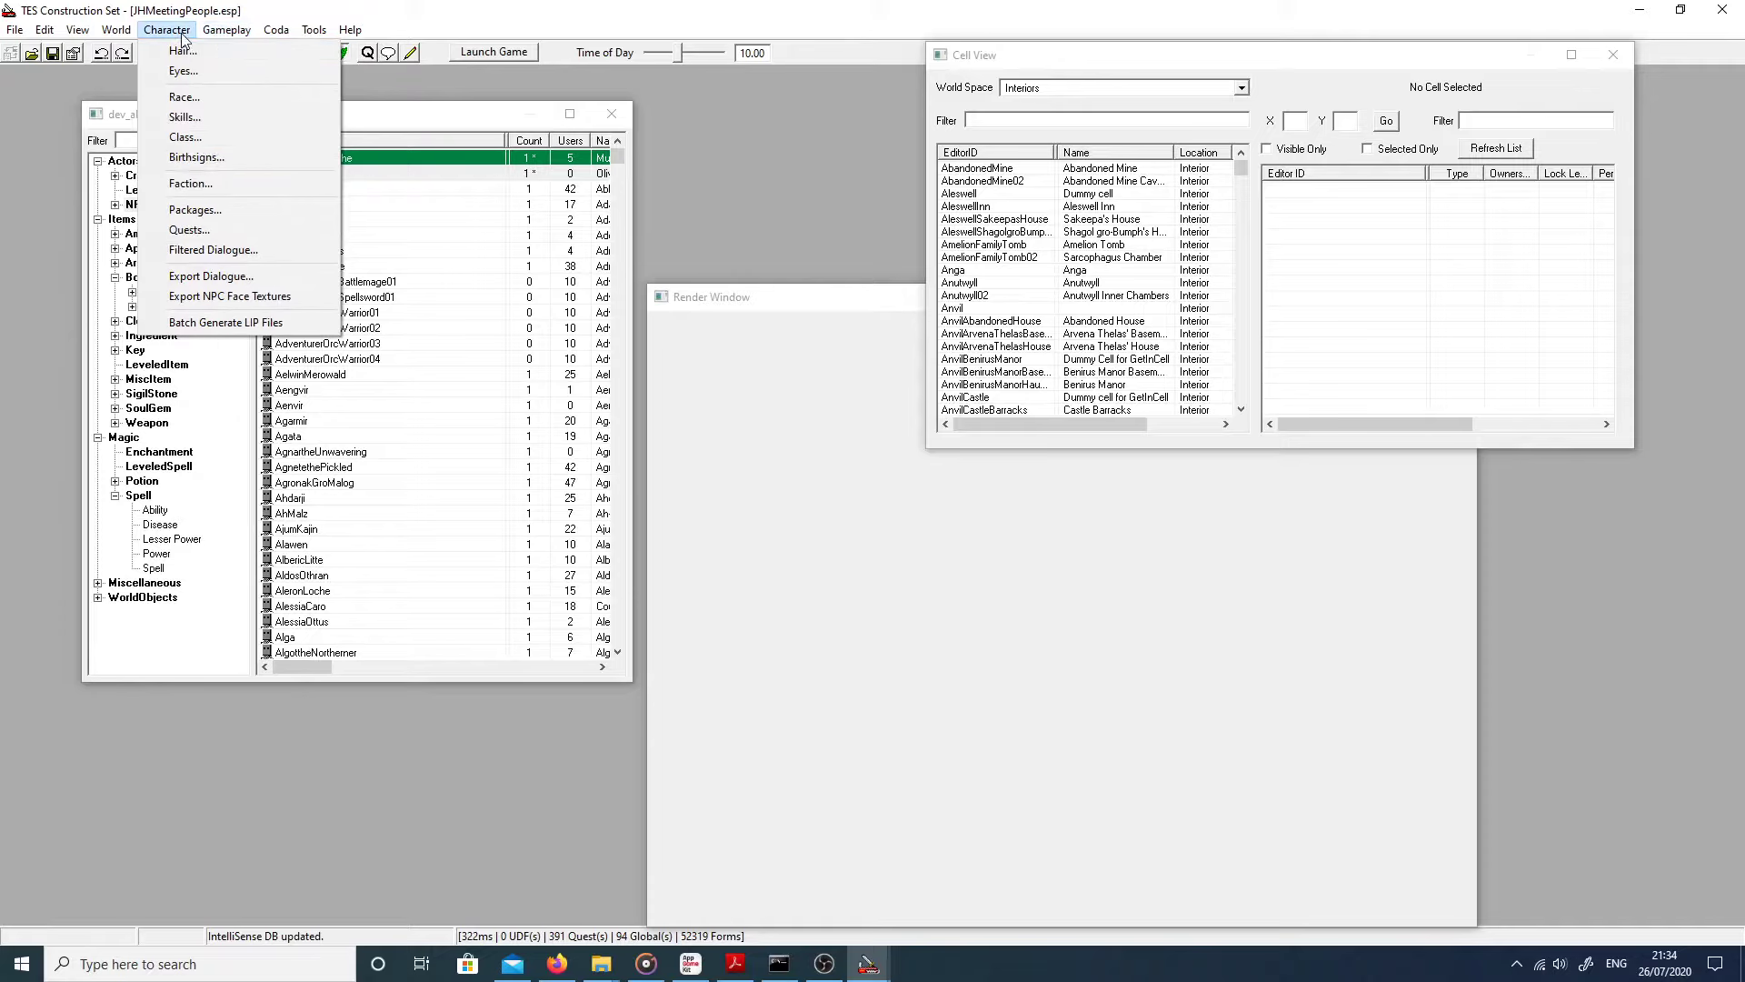
pyautogui.click(189, 225)
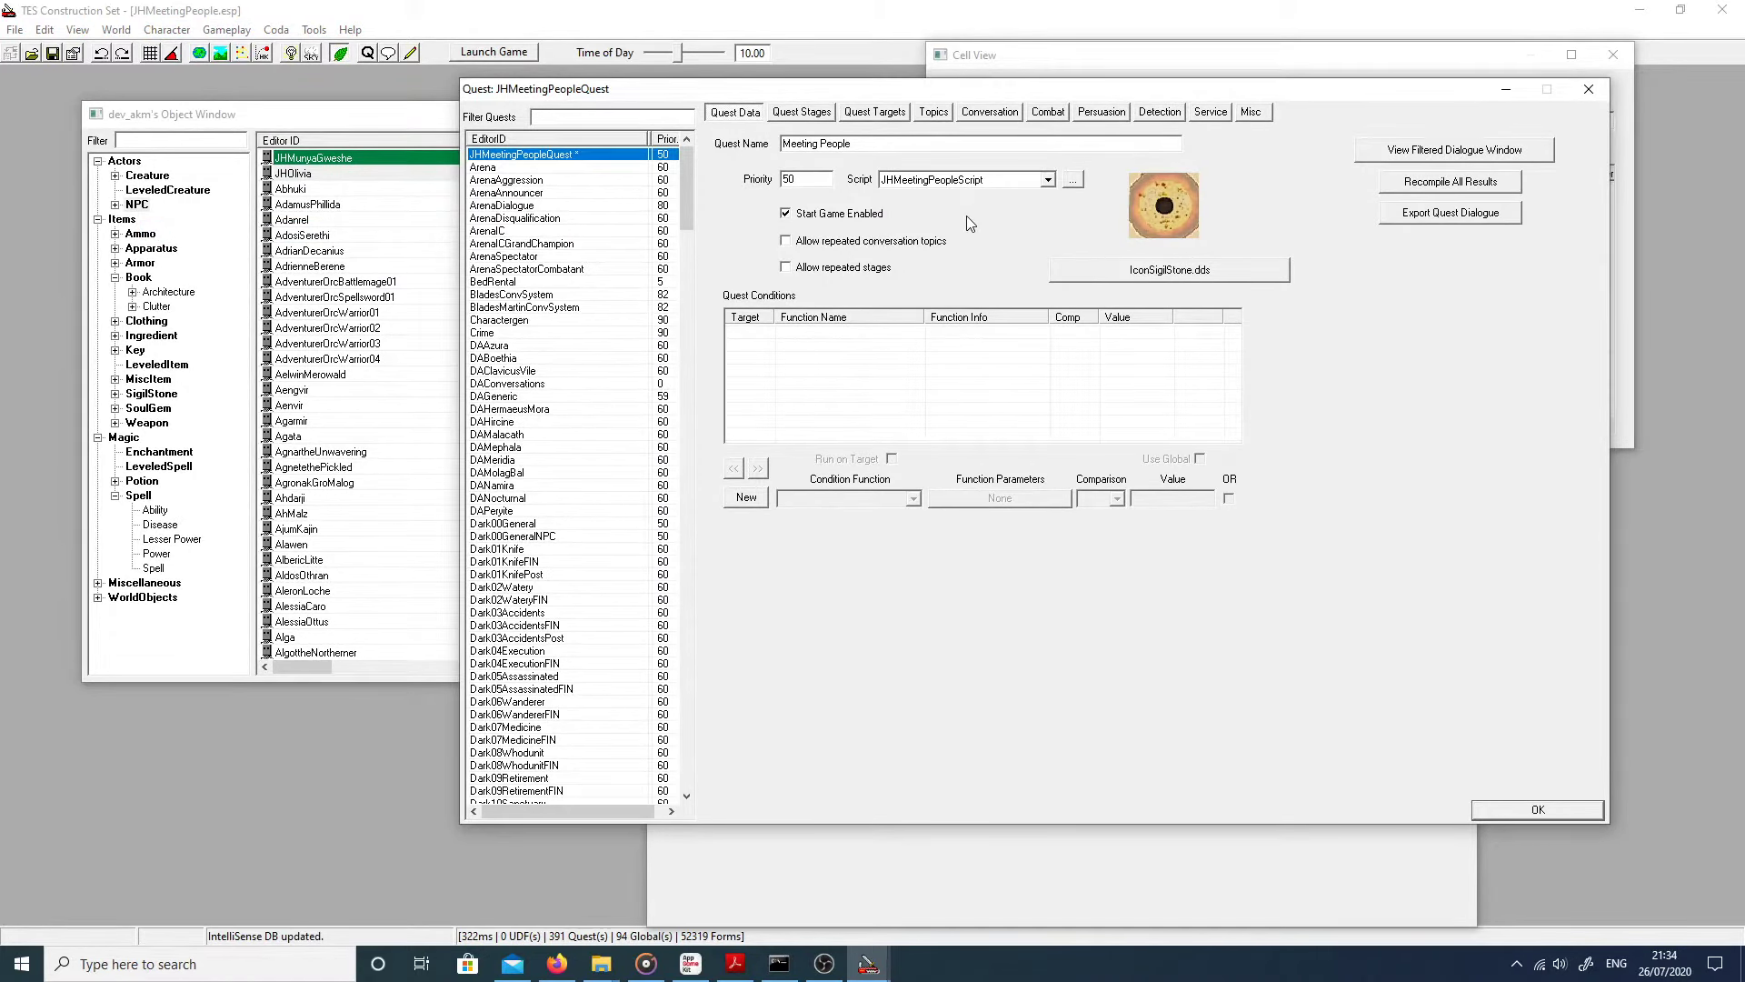
pyautogui.click(921, 116)
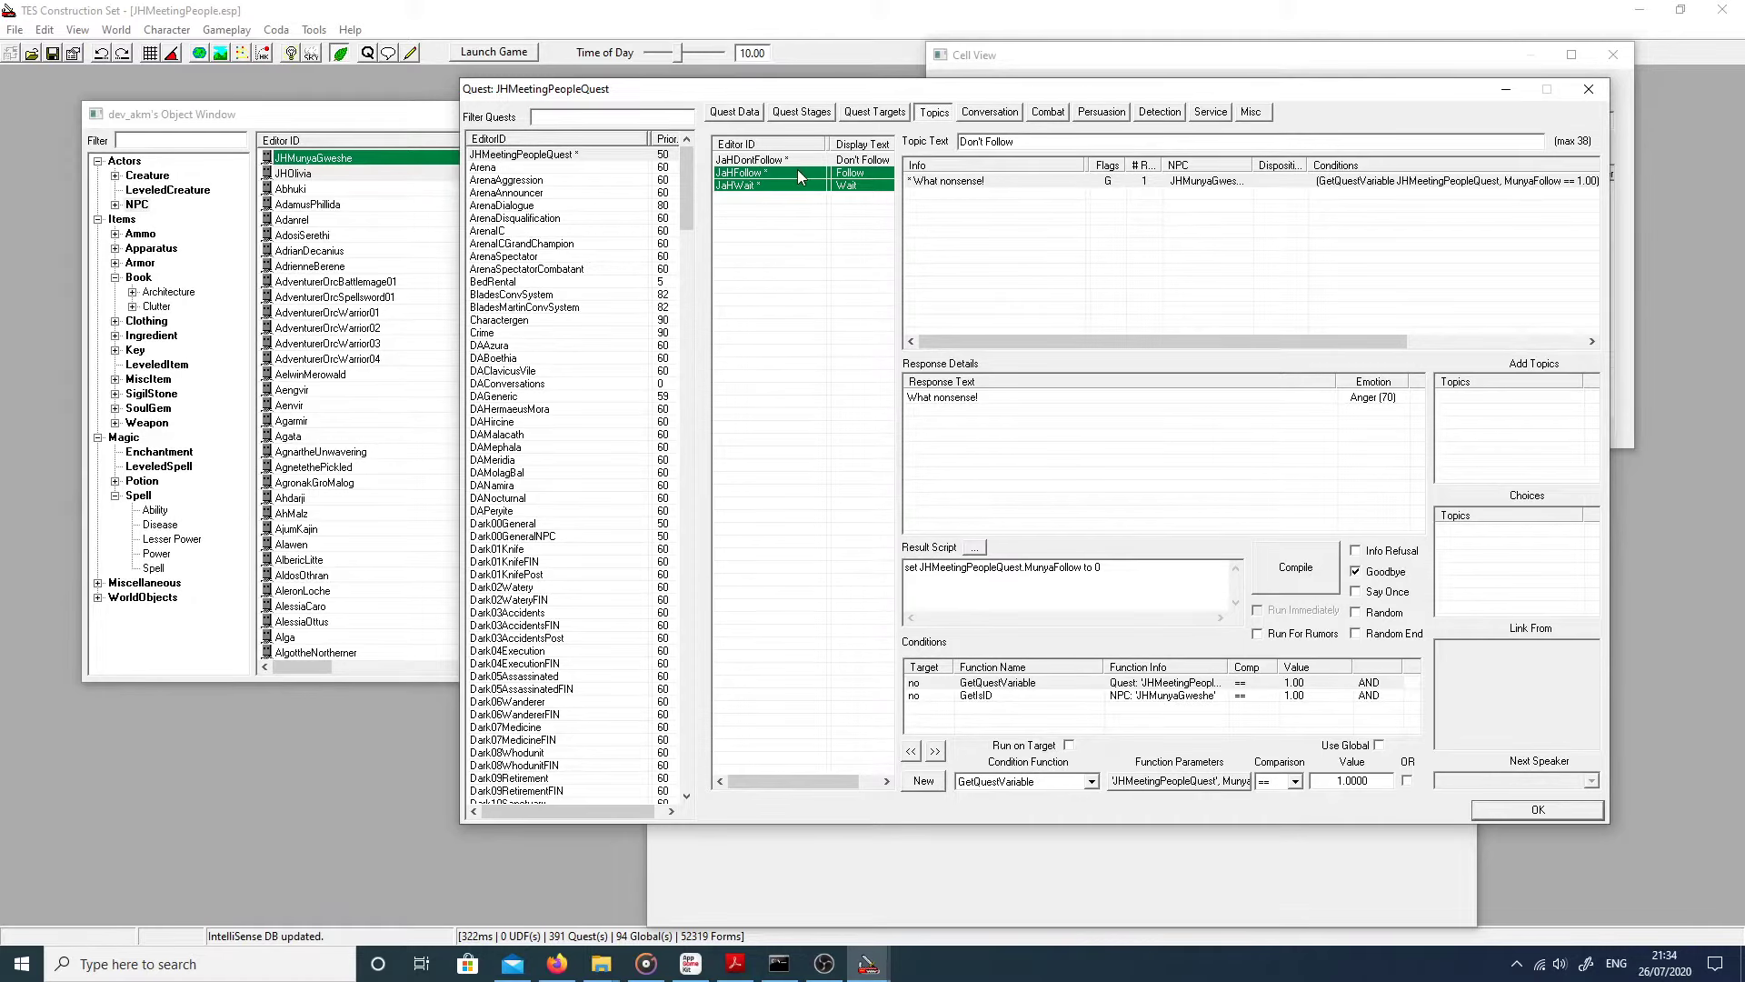
# Step: Compare the JaHFollow and JaHDontFollow responses, then select Olivia's 'Ok then.' reply
pyautogui.click(753, 175)
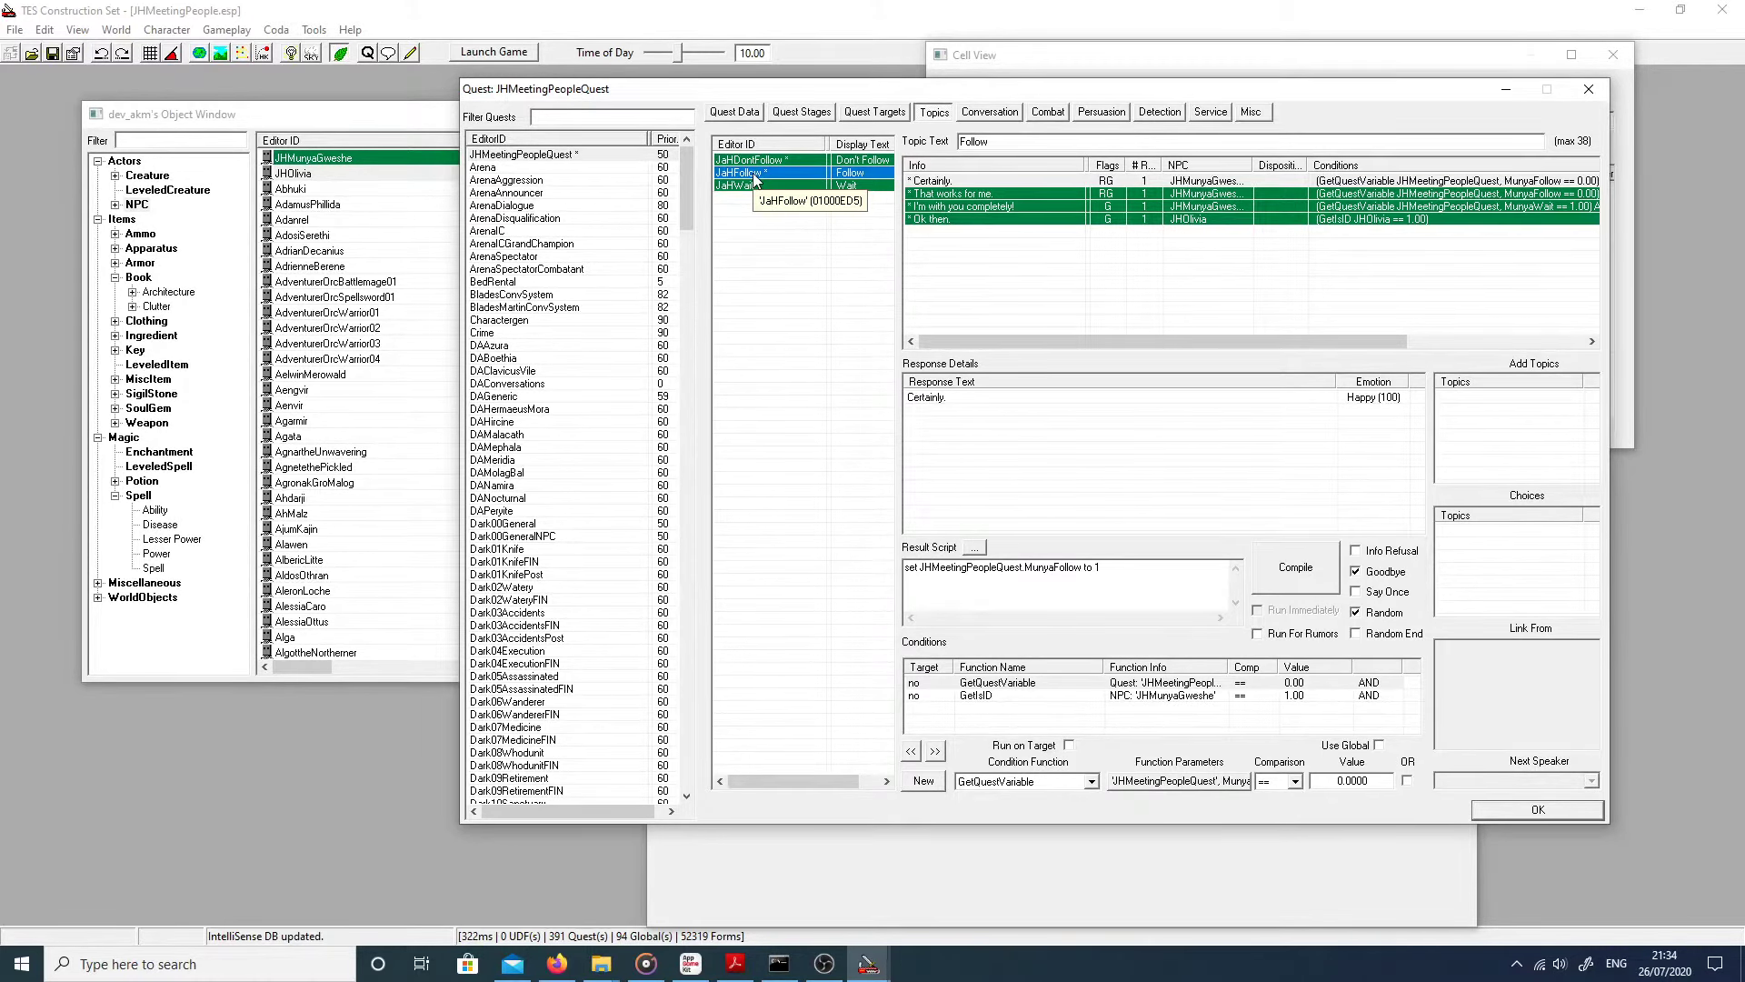
pyautogui.click(753, 160)
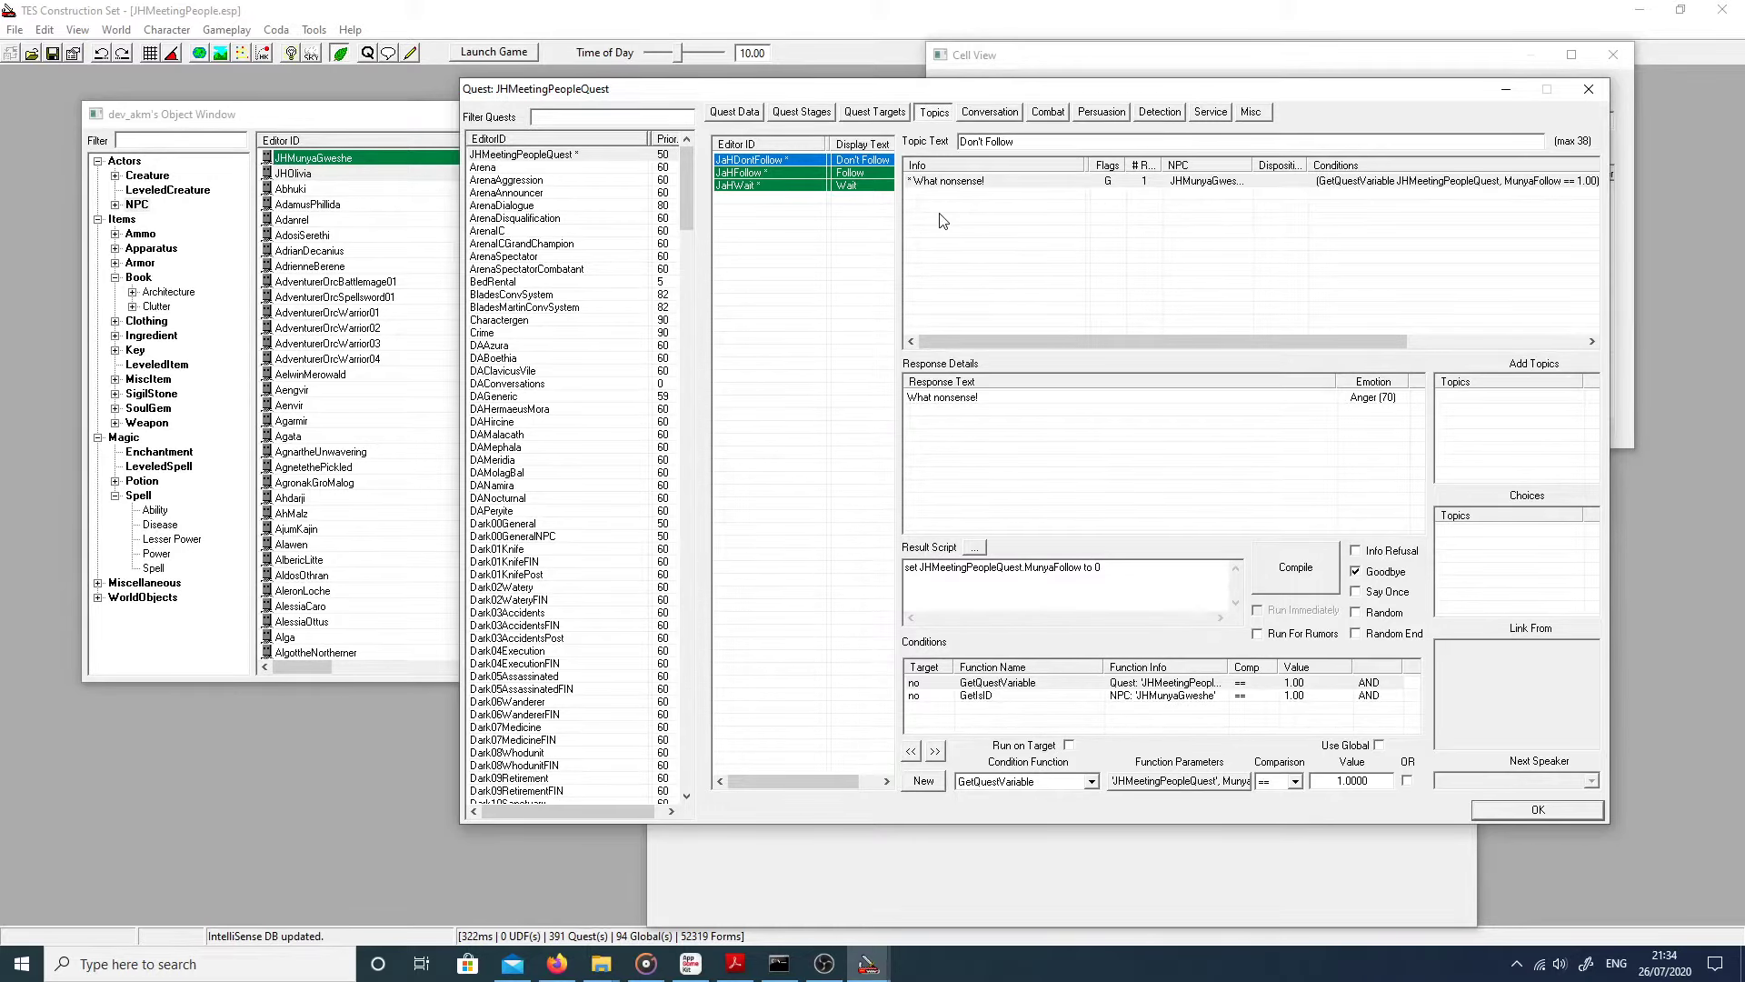
pyautogui.click(730, 173)
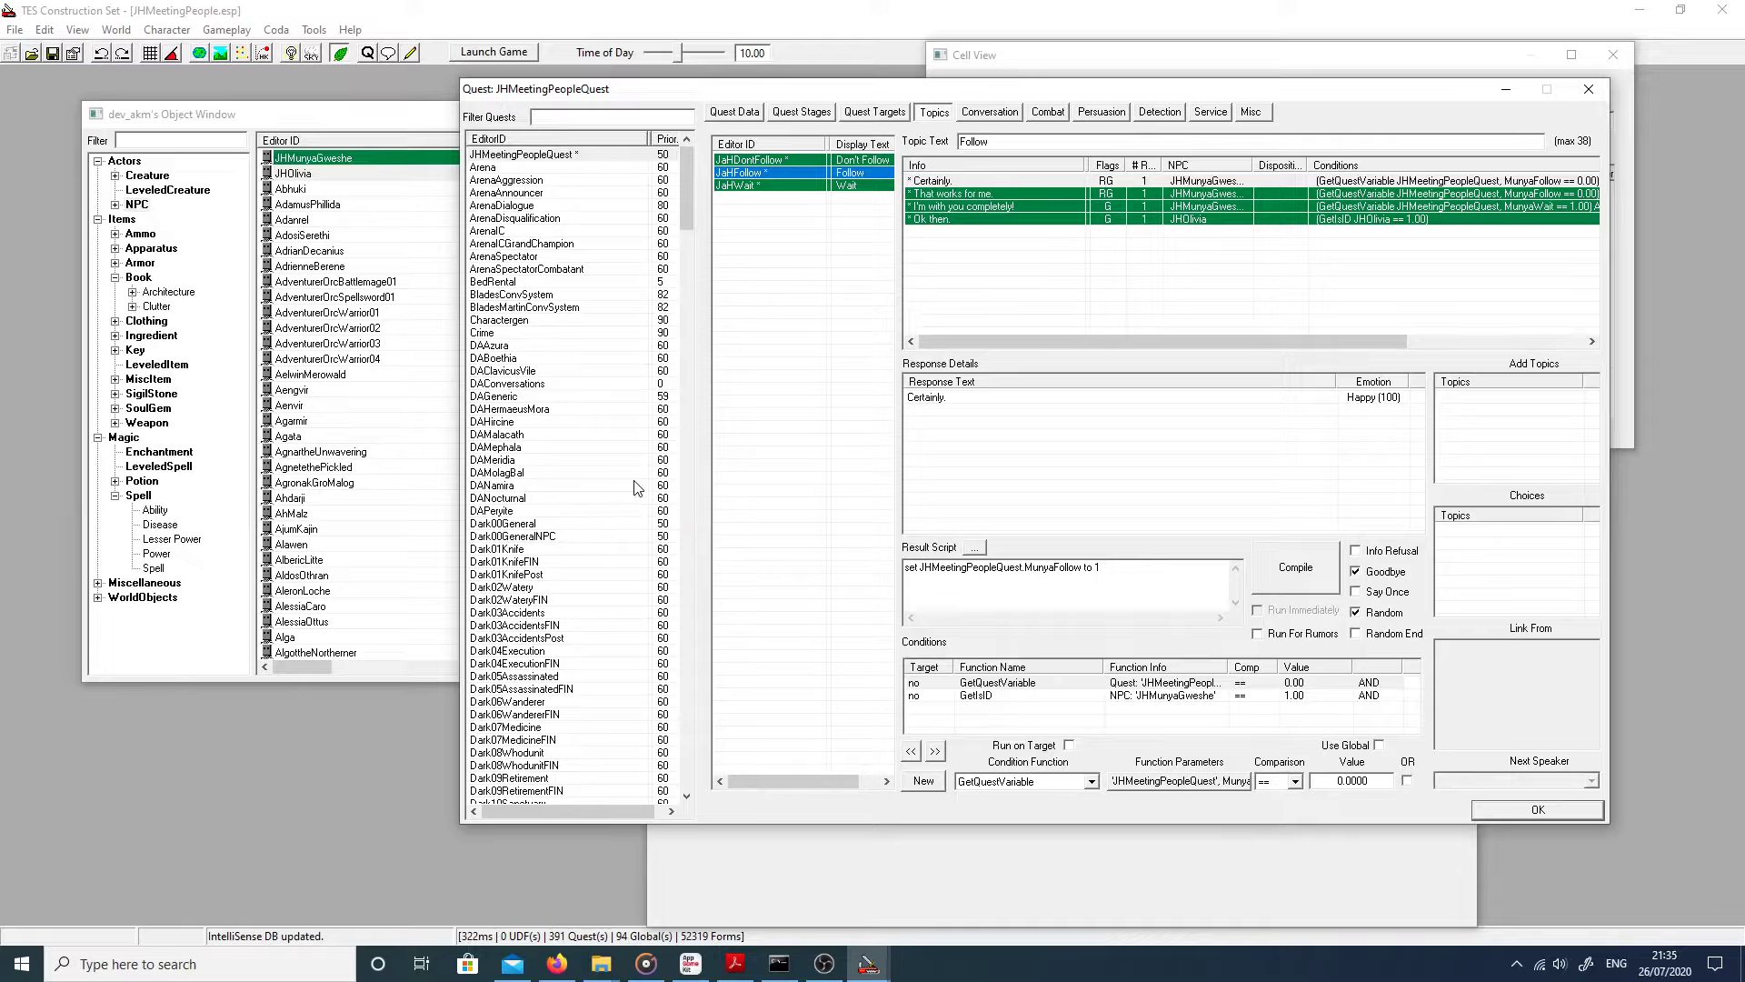
pyautogui.click(724, 163)
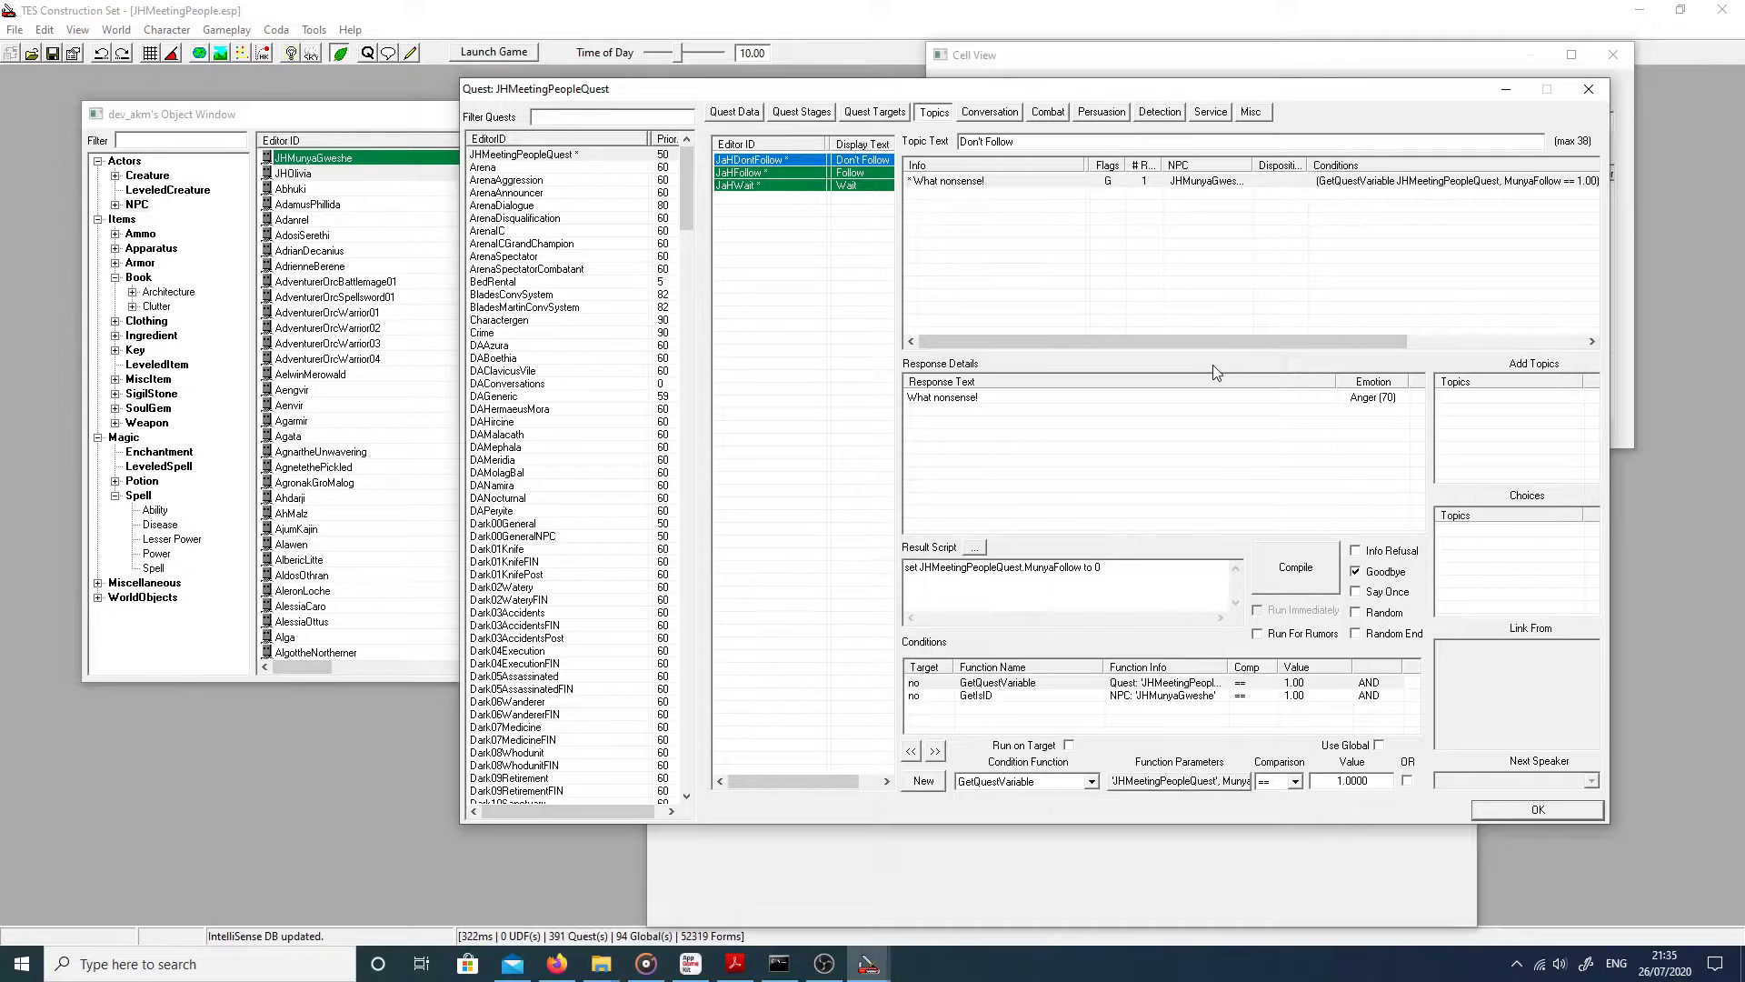
pyautogui.rightClick(1010, 217)
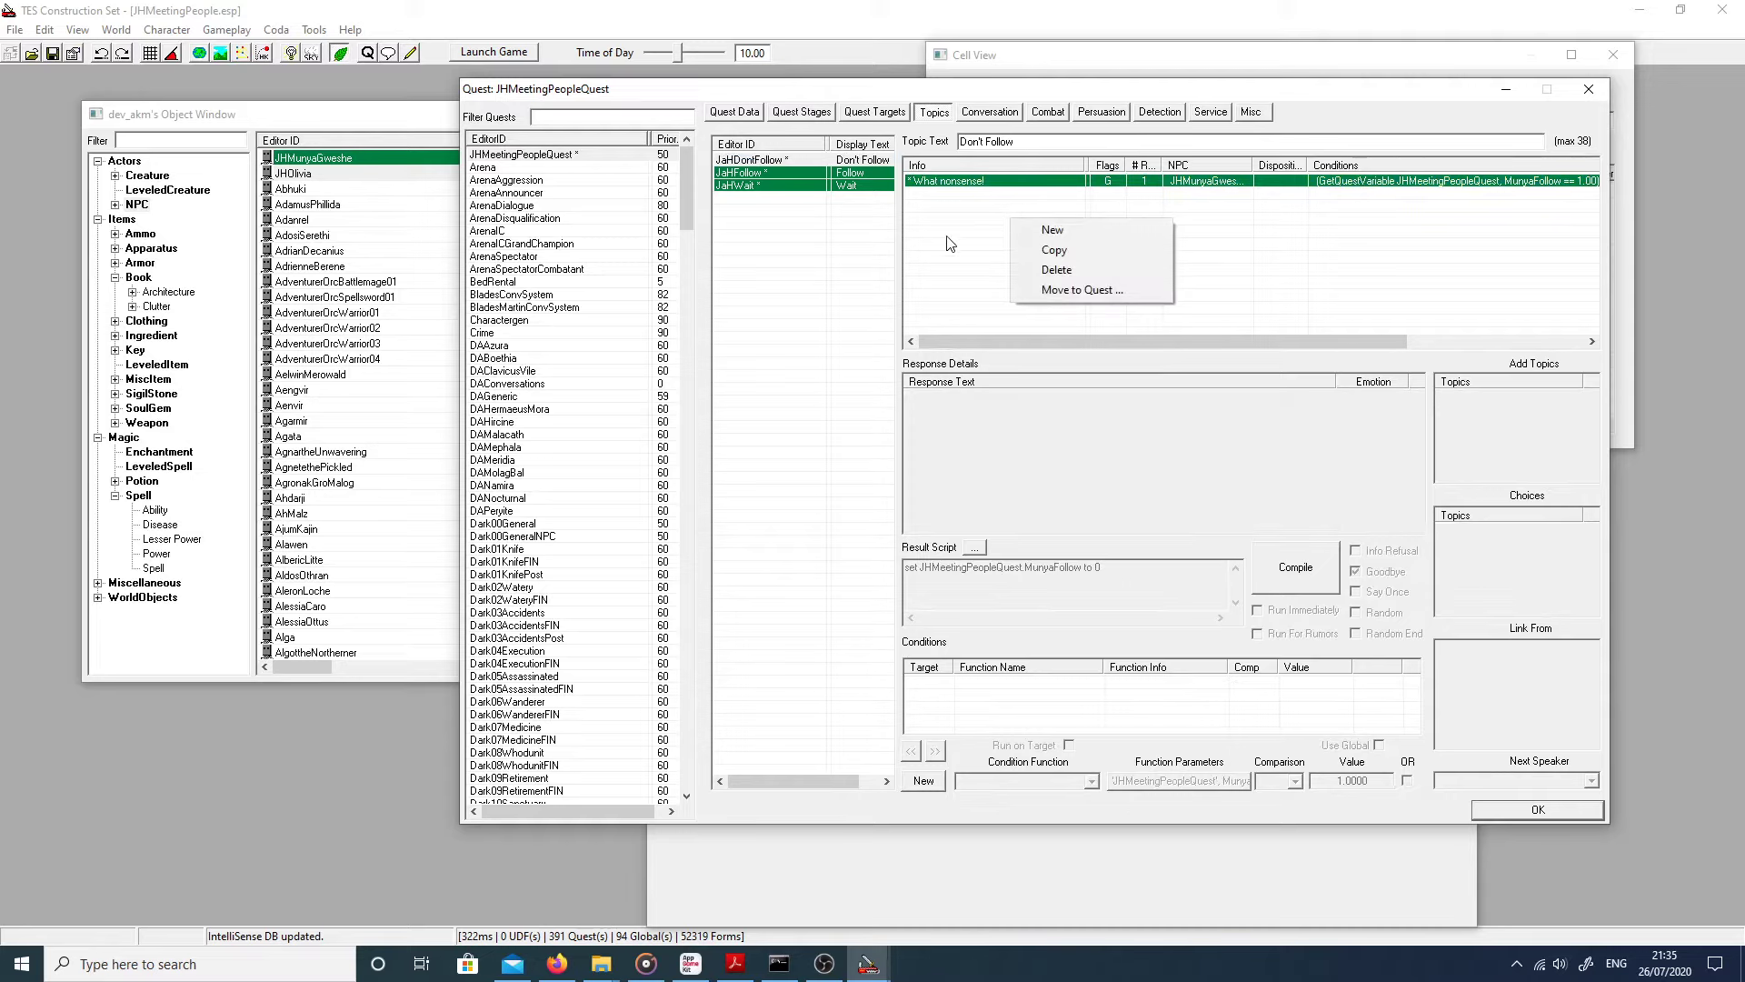
pyautogui.click(966, 214)
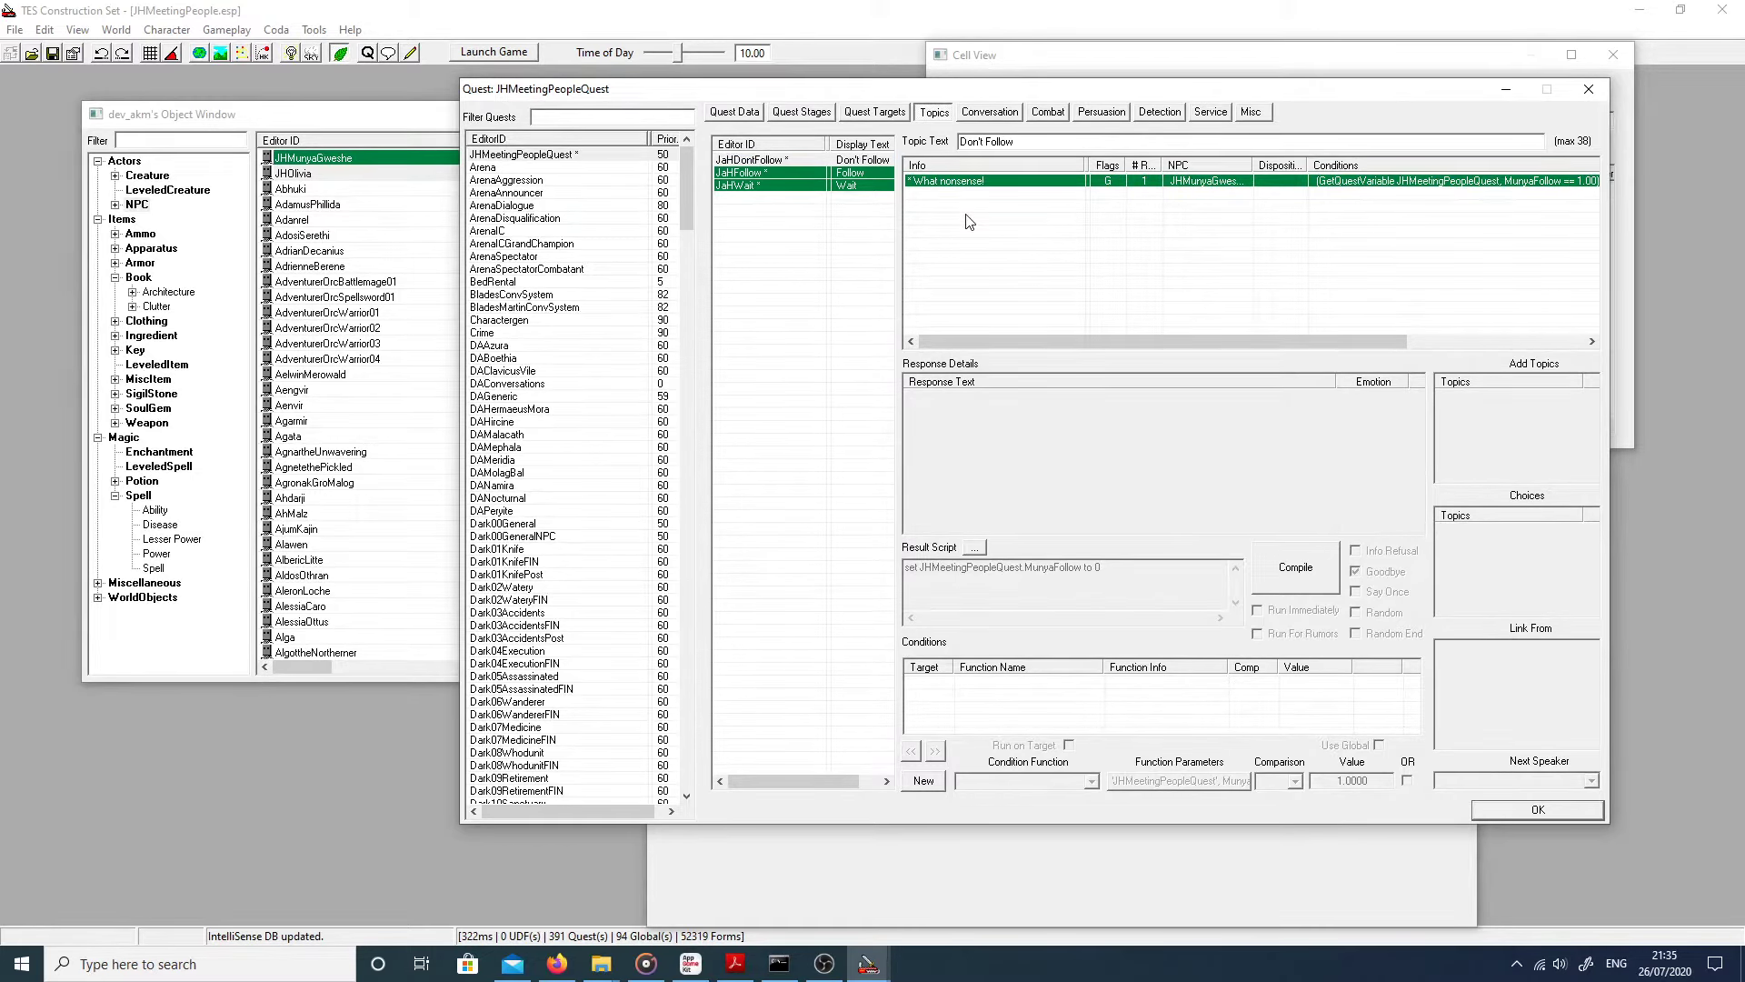
pyautogui.click(773, 174)
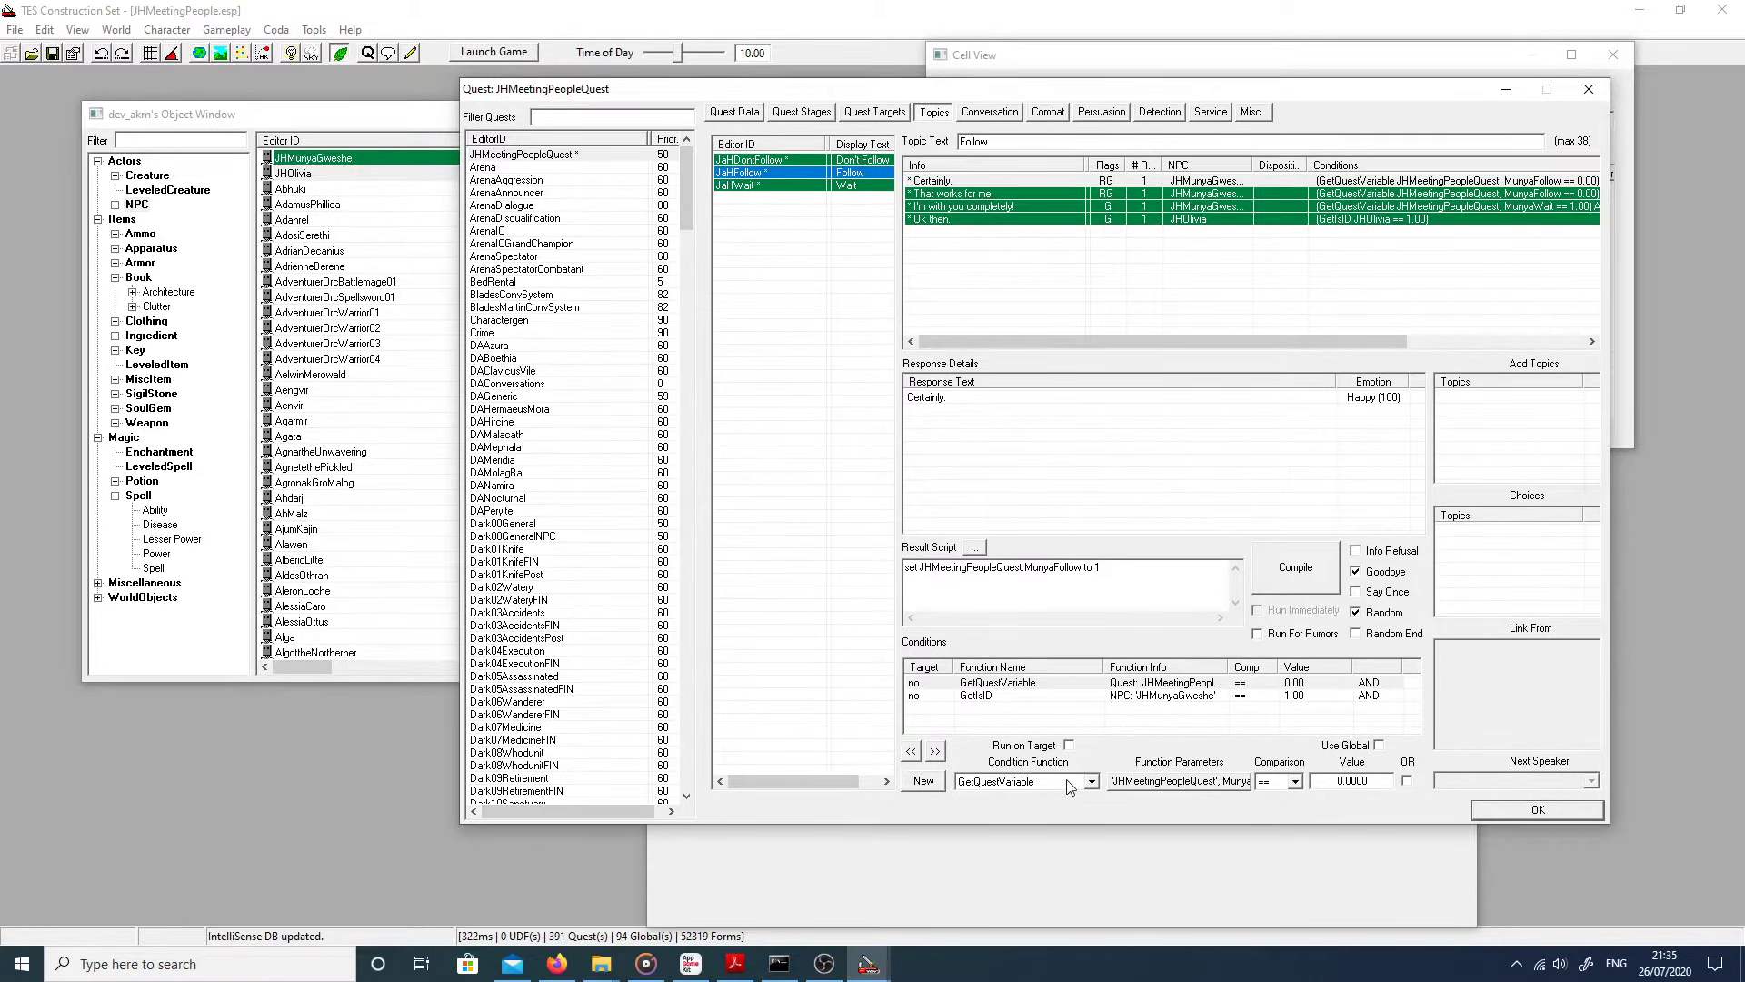
pyautogui.click(949, 219)
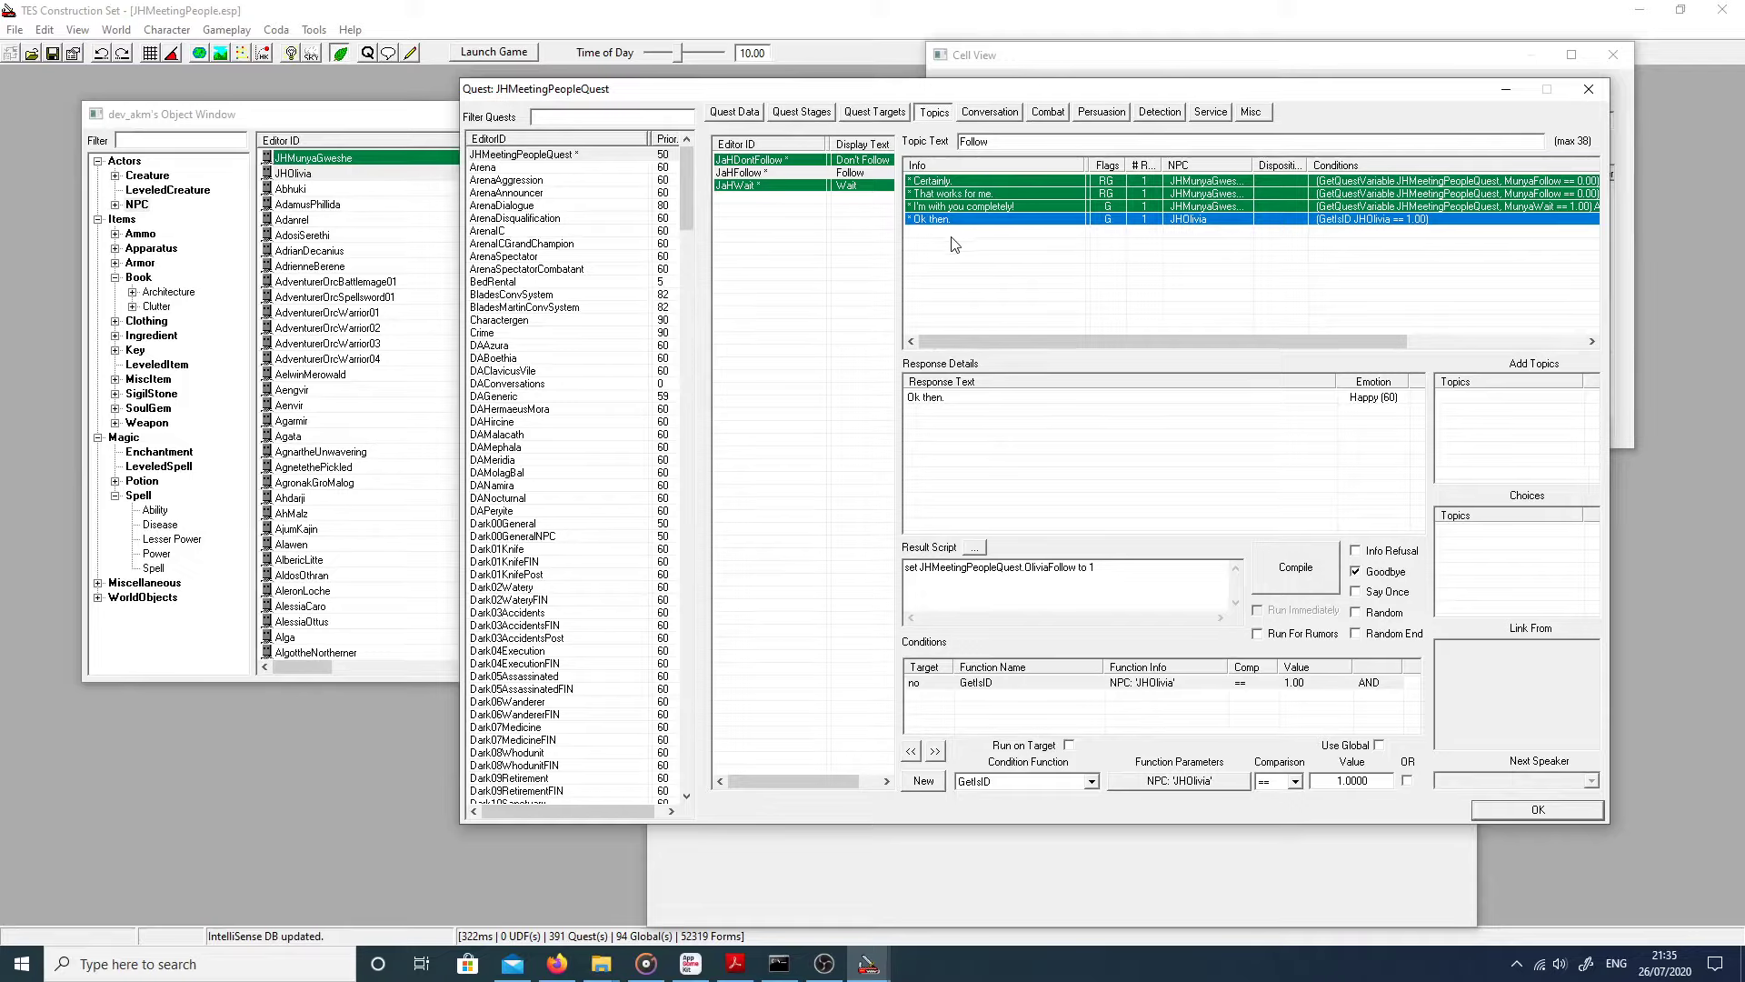
# Step: Add a GetQuestVariable condition to the 'Ok then.' response
pyautogui.rightClick(1057, 720)
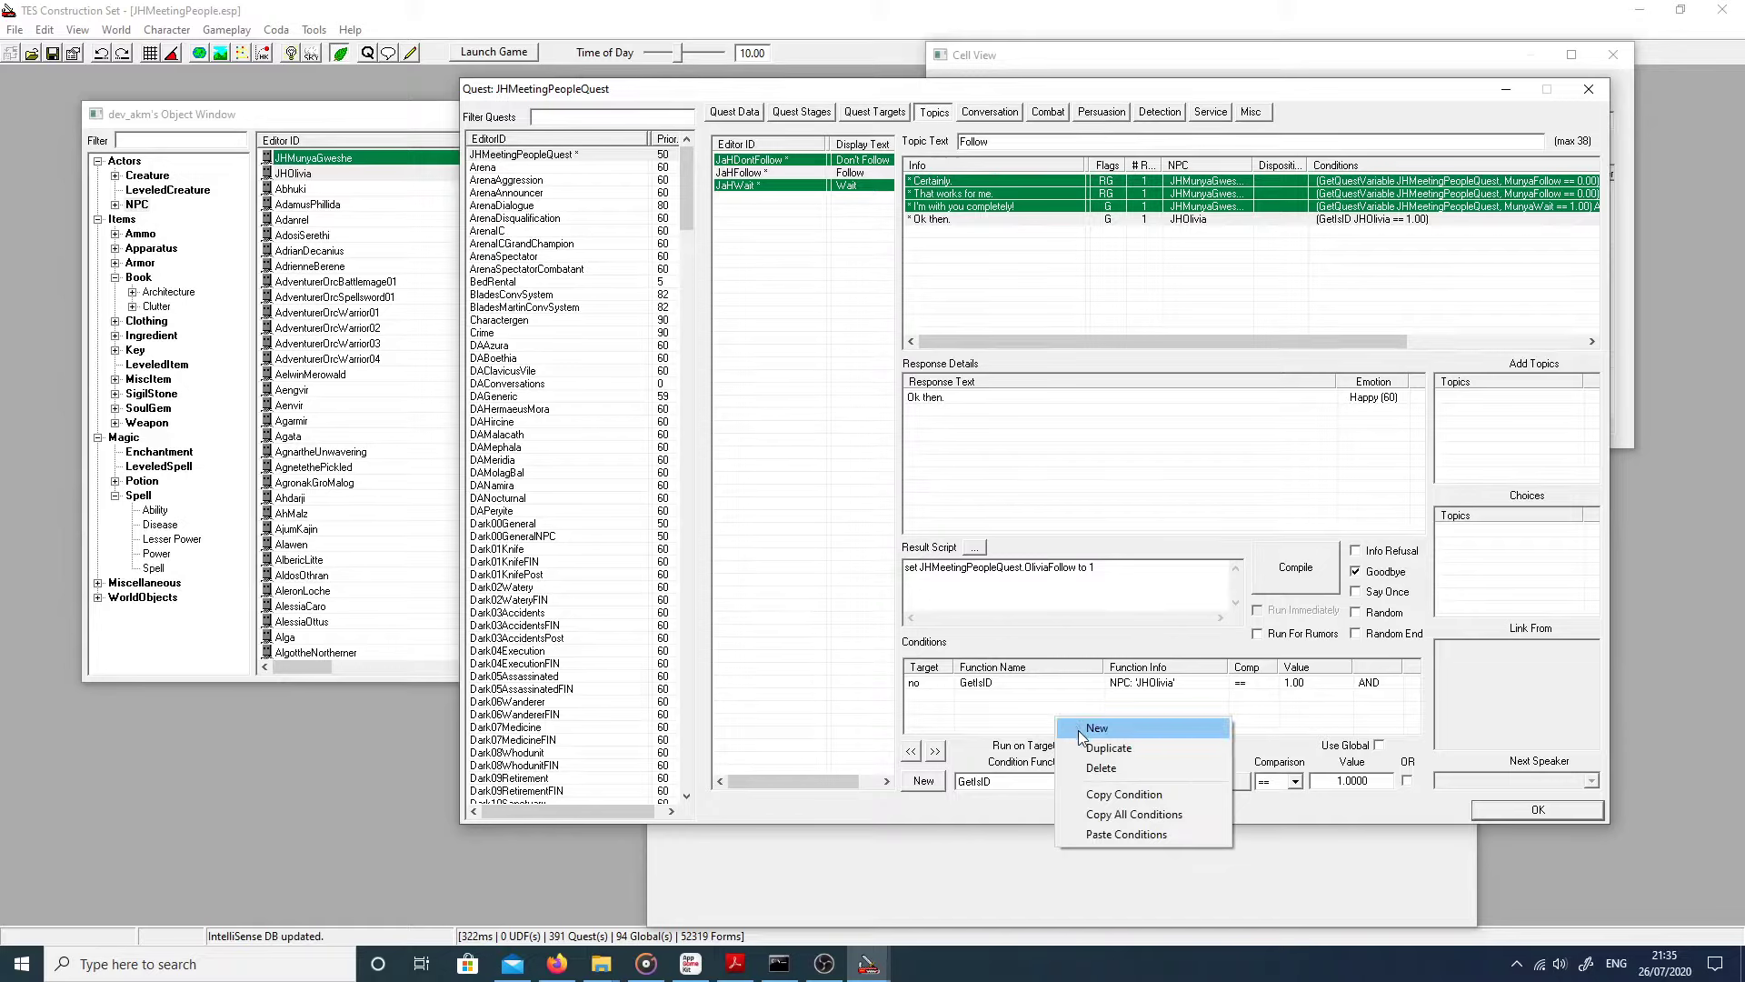
pyautogui.click(1041, 720)
pyautogui.rightClick(1041, 720)
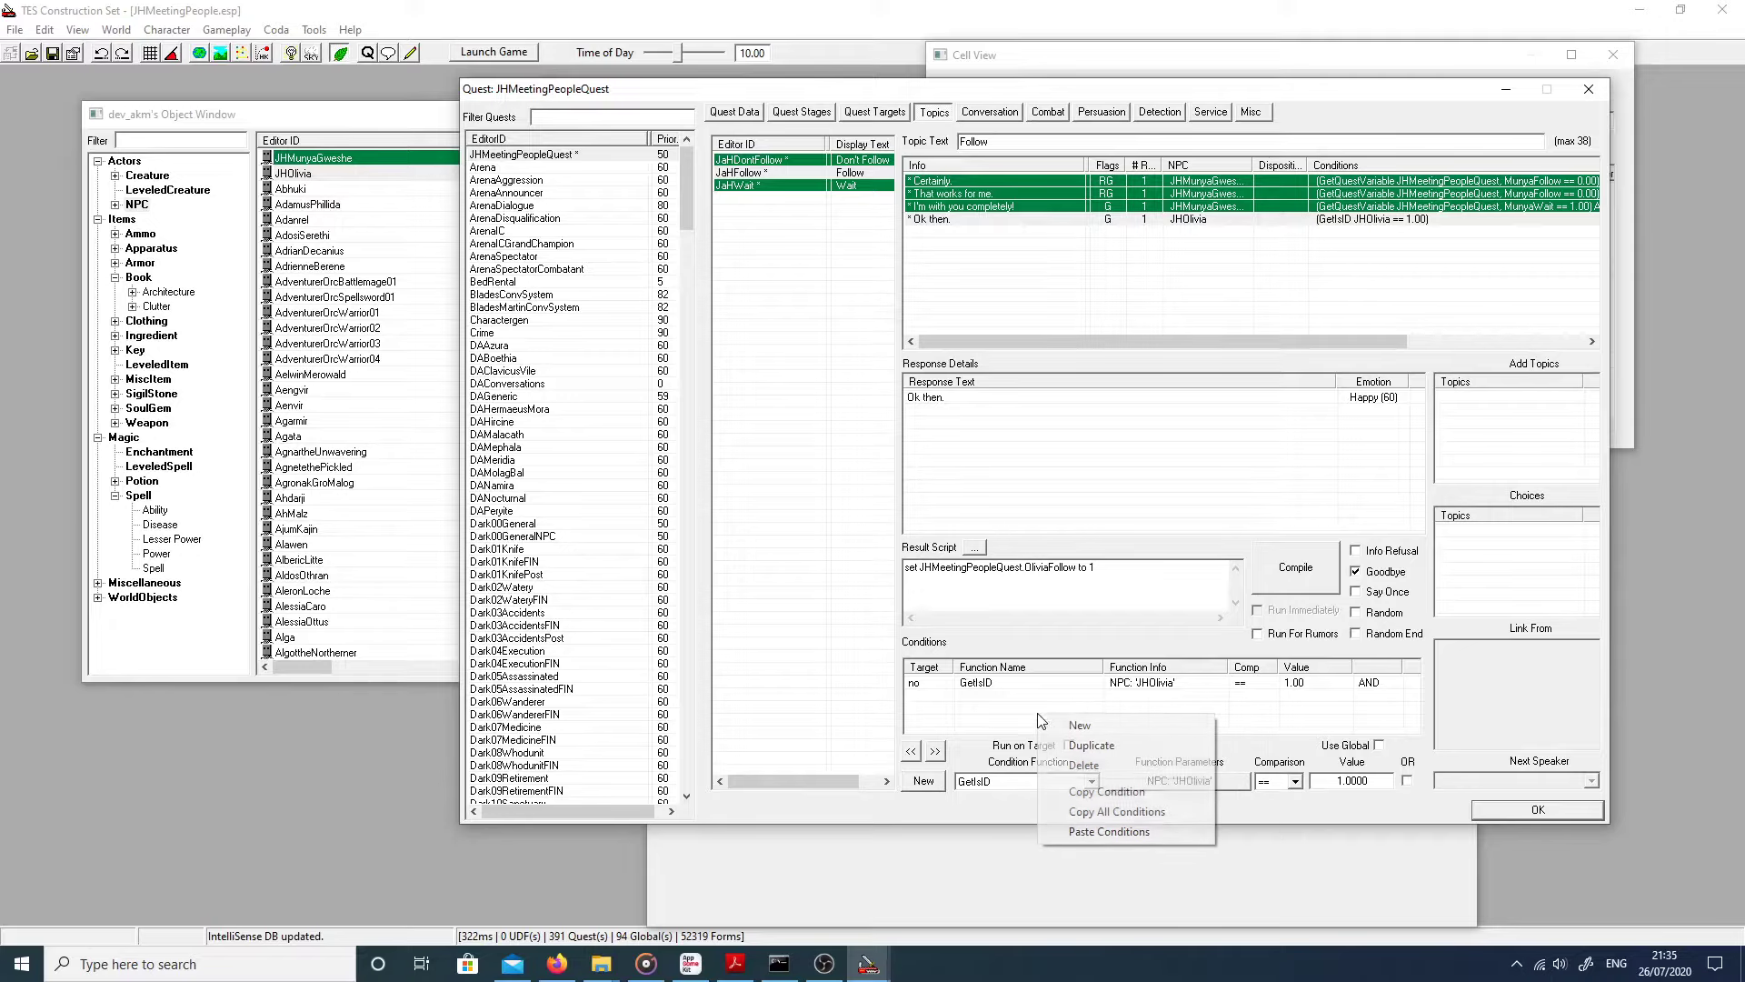
pyautogui.click(1071, 718)
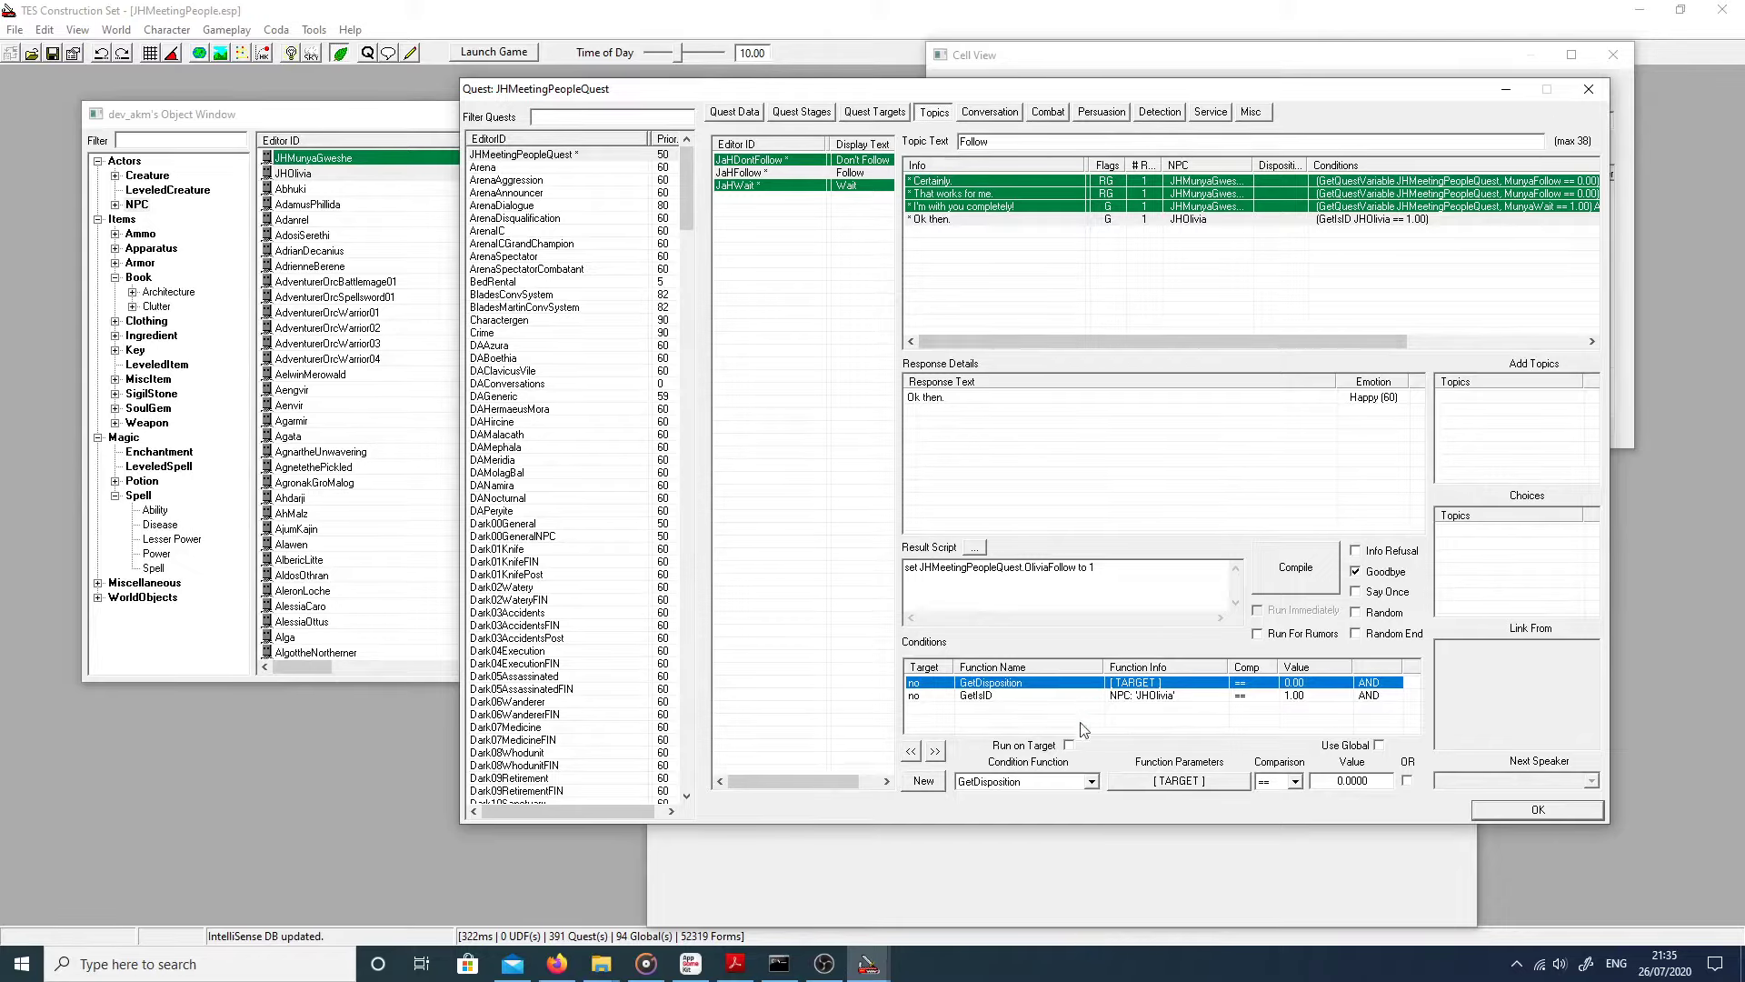
pyautogui.click(990, 783)
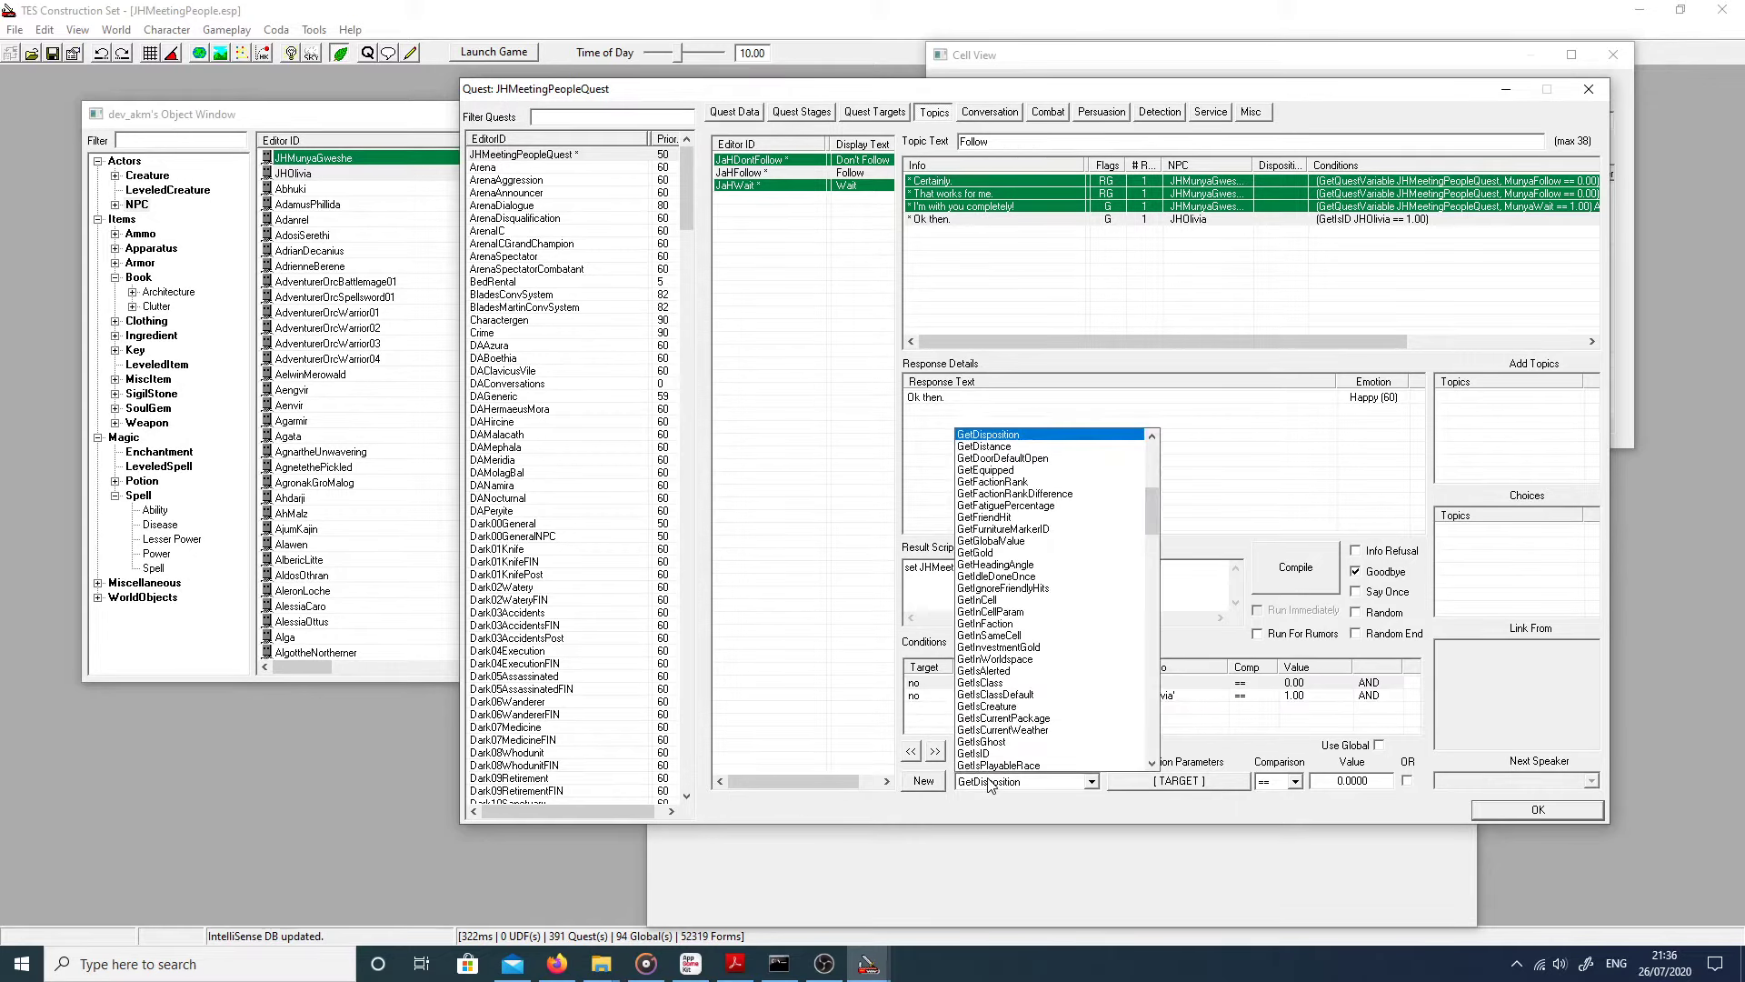
pyautogui.write('getq')
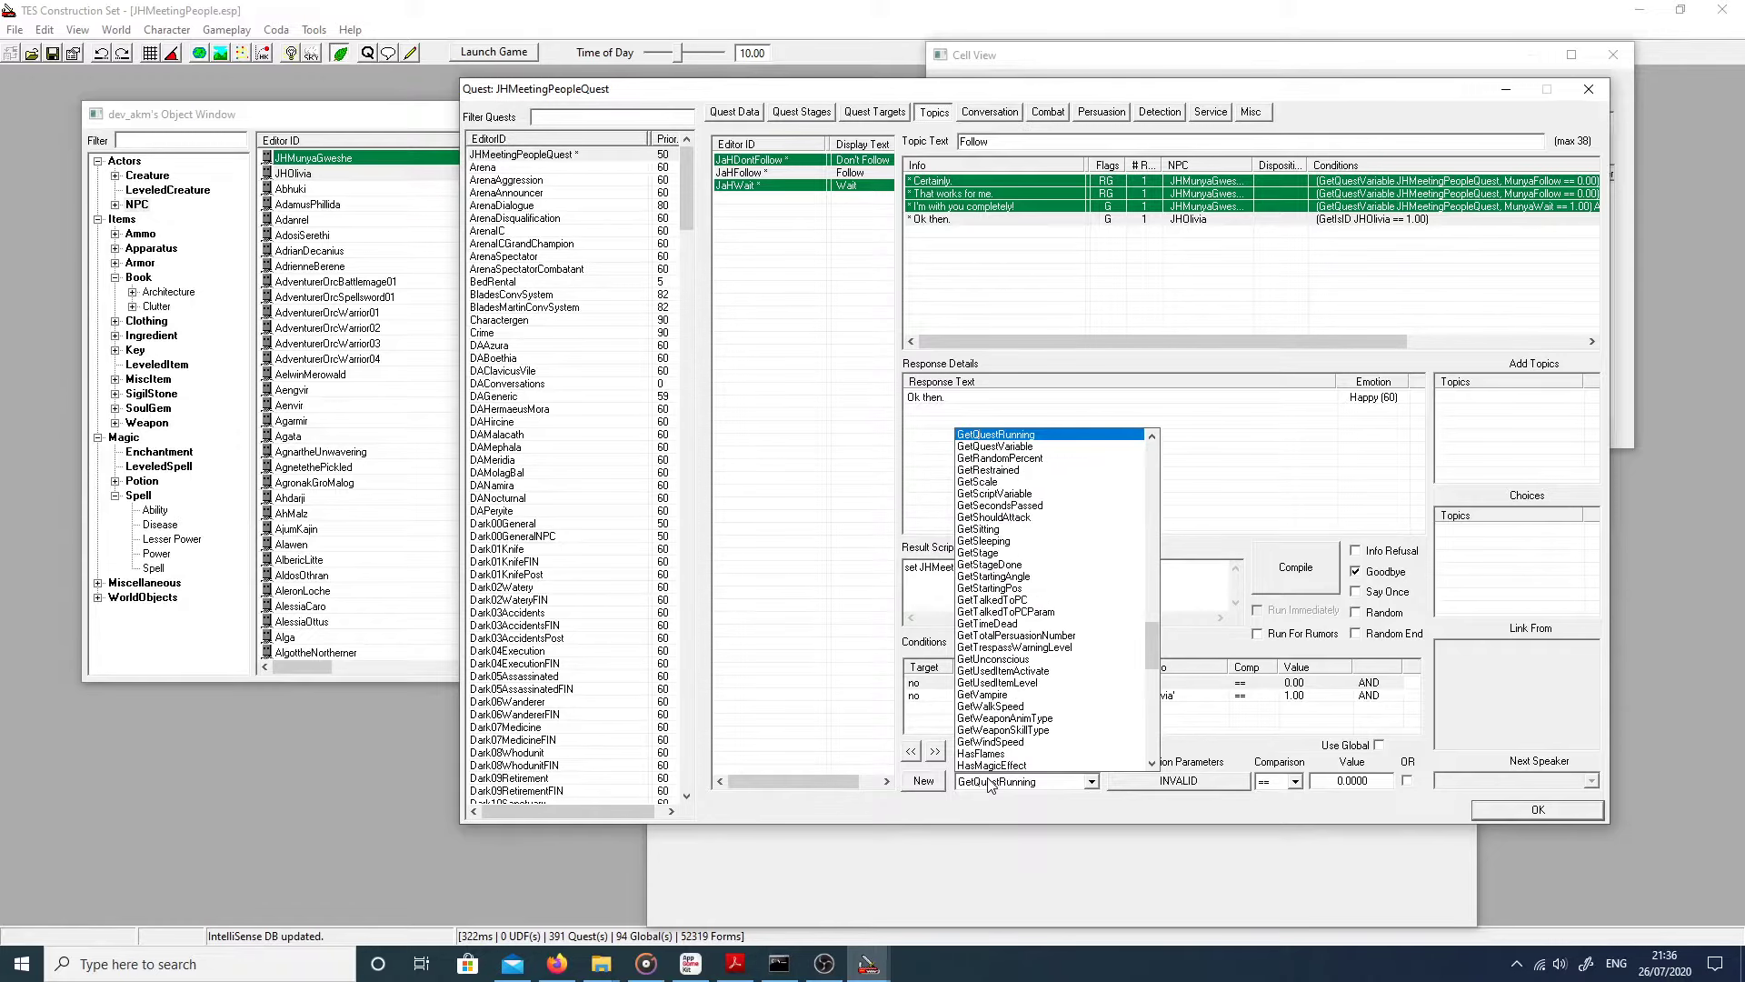
pyautogui.write('v')
pyautogui.press('Return')
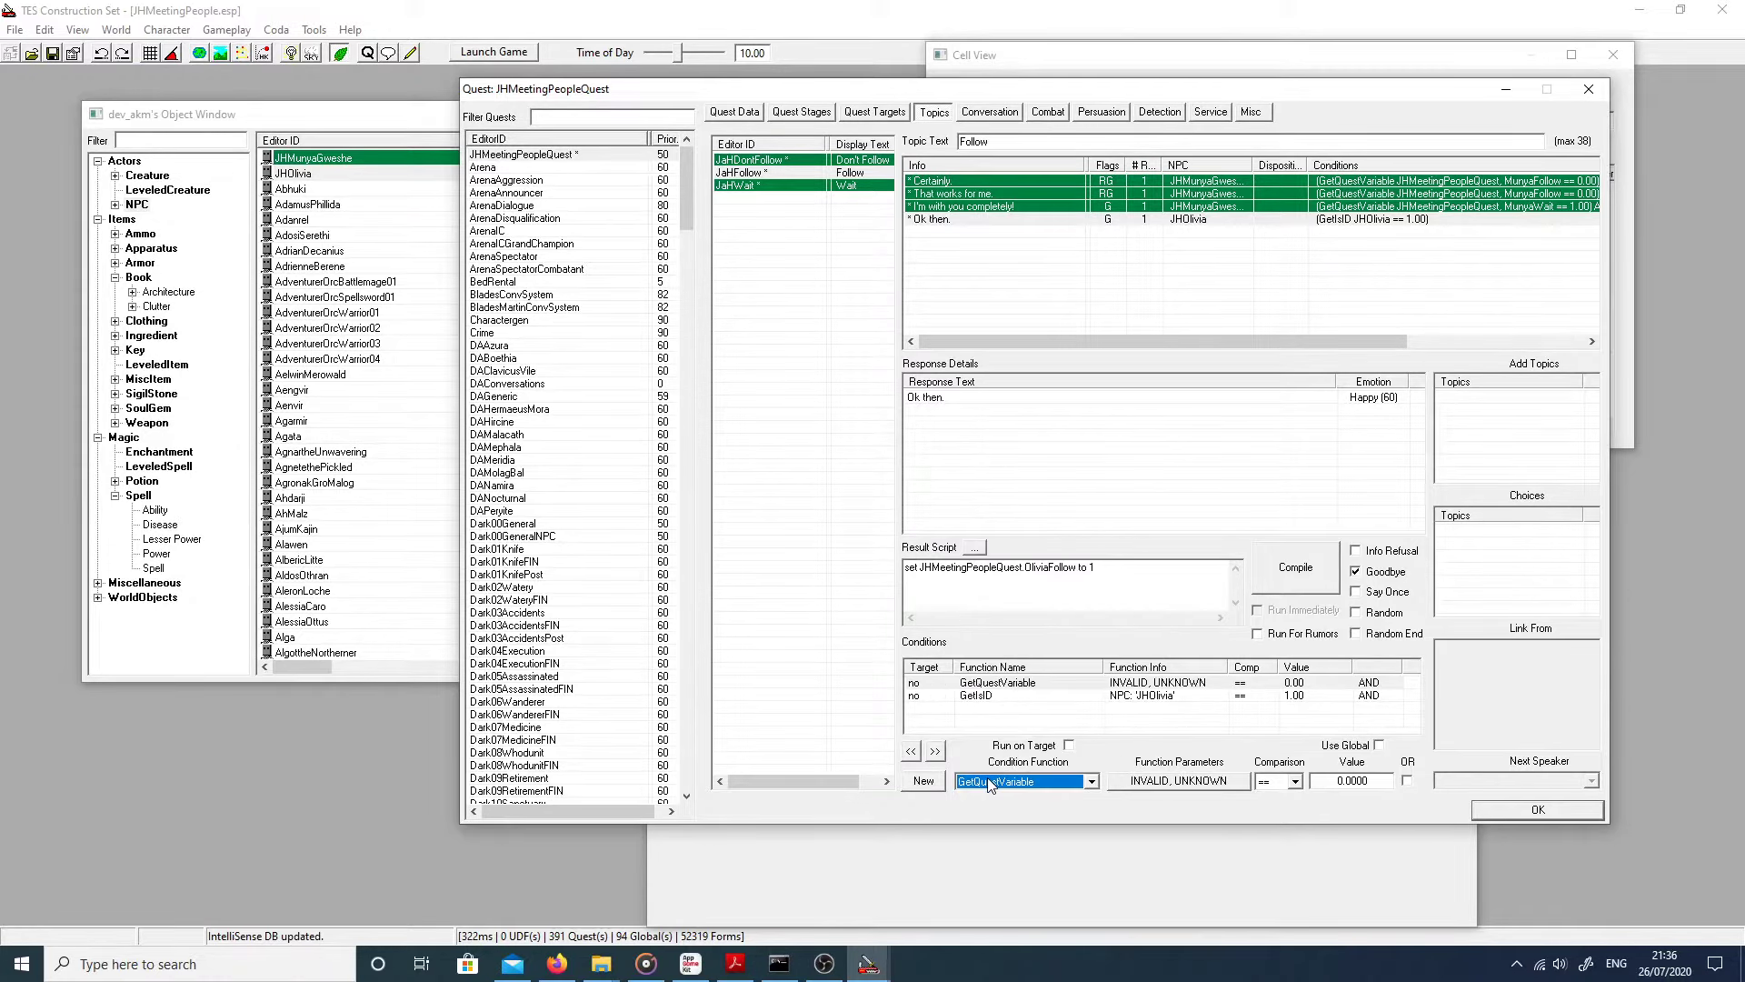
# Step: Point the condition at JHMeetingPeopleQuest's OliviaFollow variable, then view the Don't Follow topic
pyautogui.click(1172, 782)
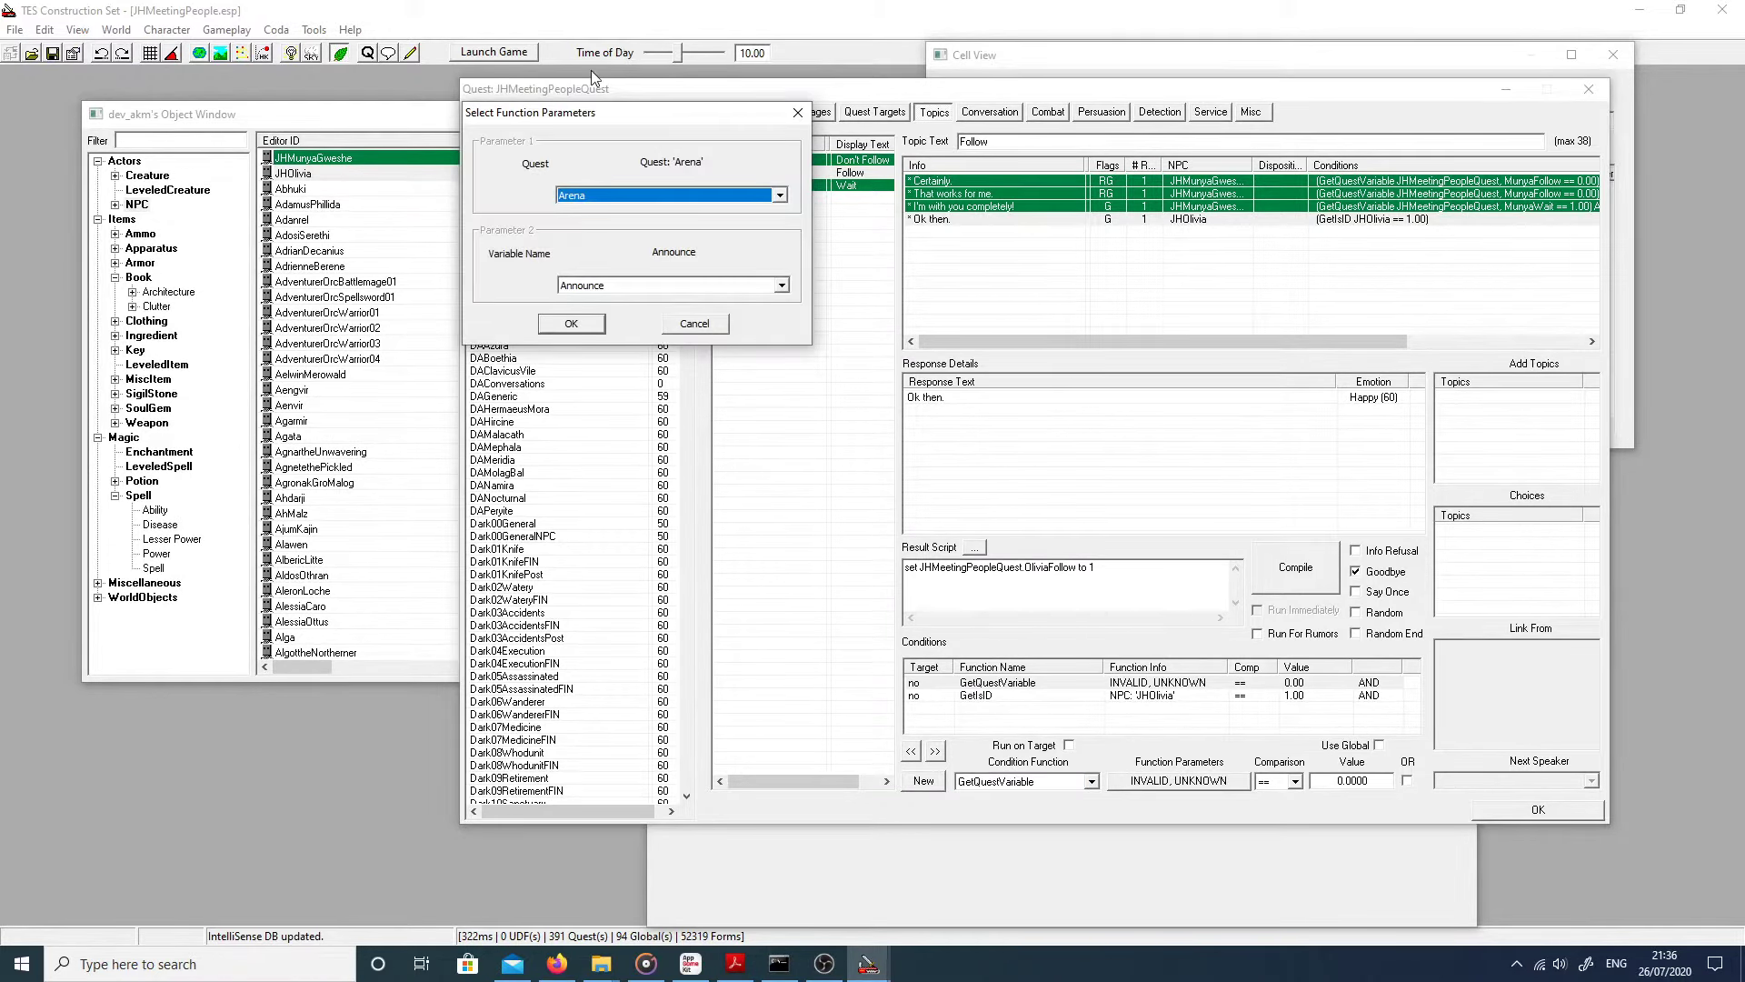
pyautogui.write('jh')
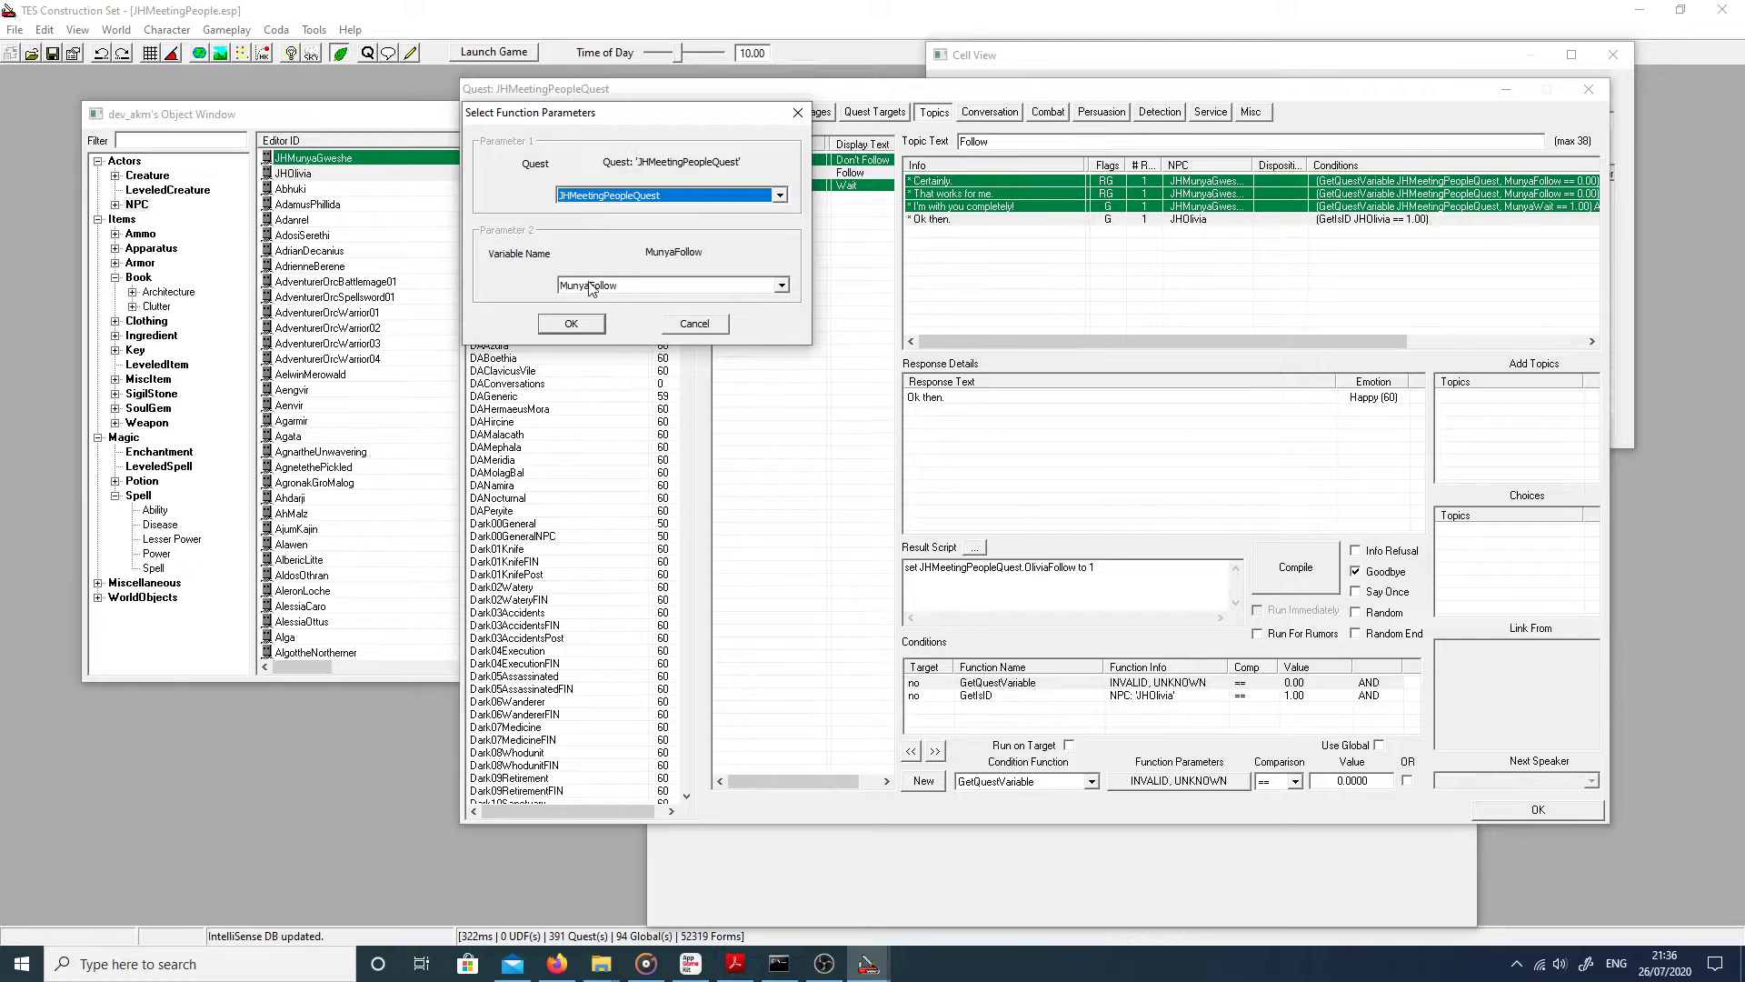
pyautogui.click(590, 286)
pyautogui.click(595, 327)
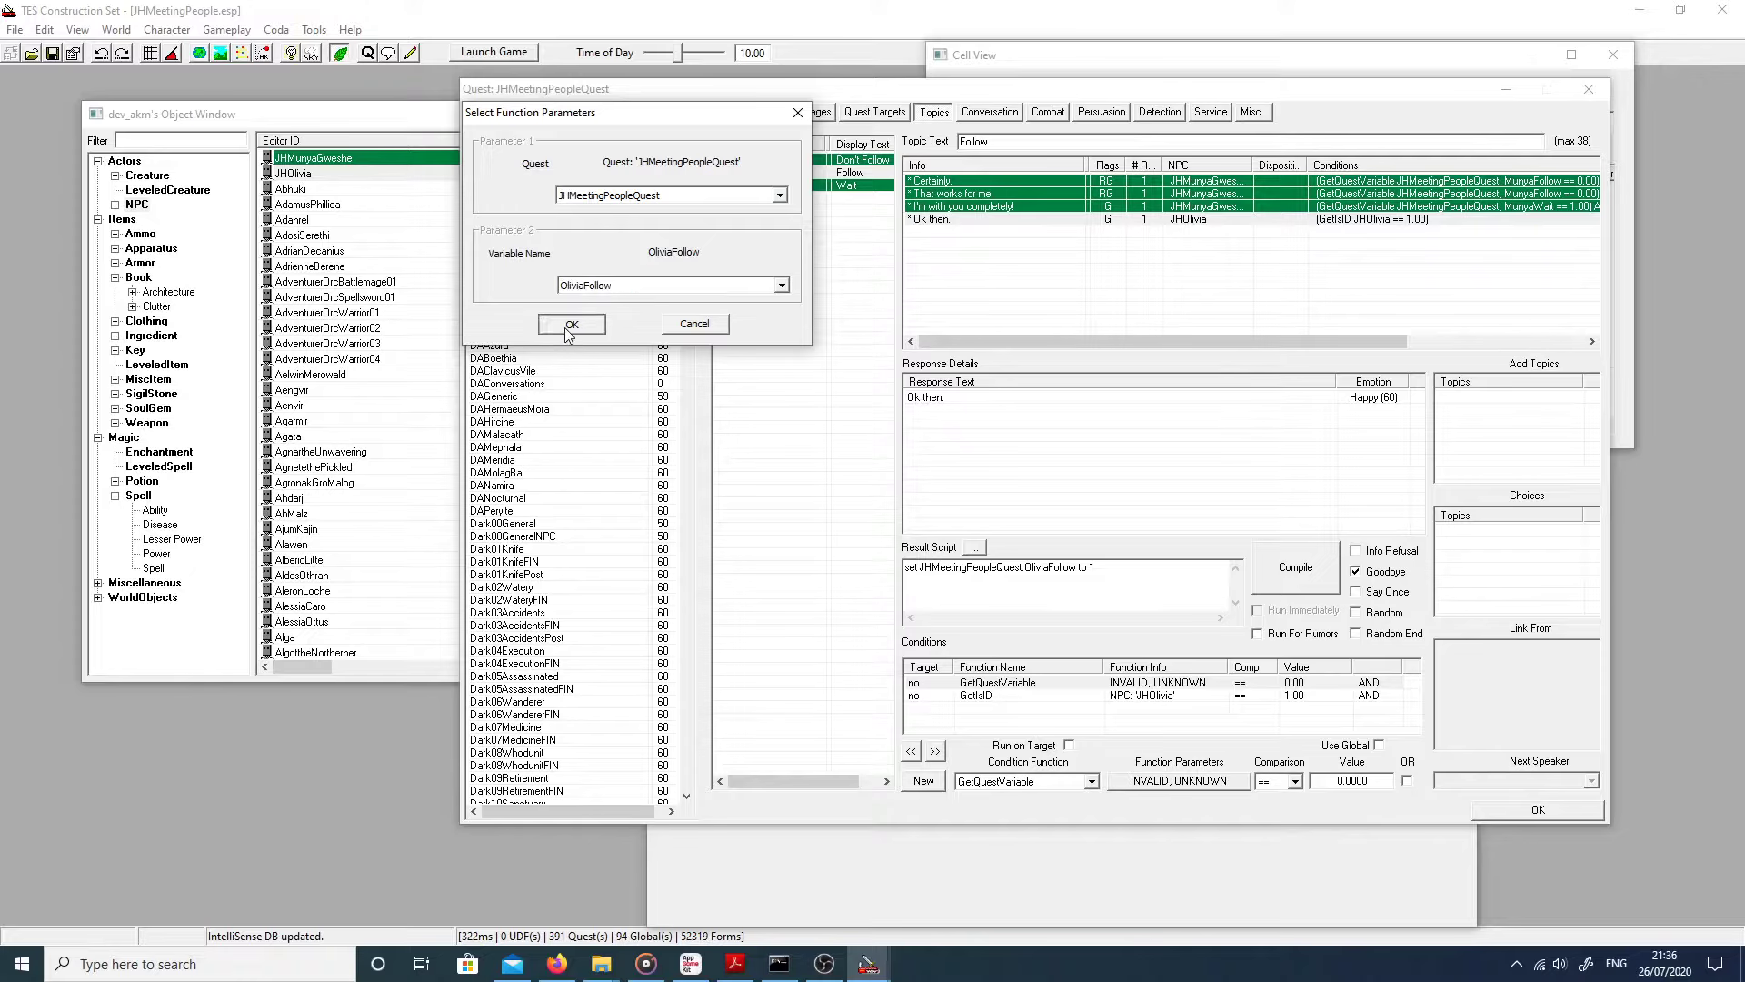
pyautogui.click(571, 324)
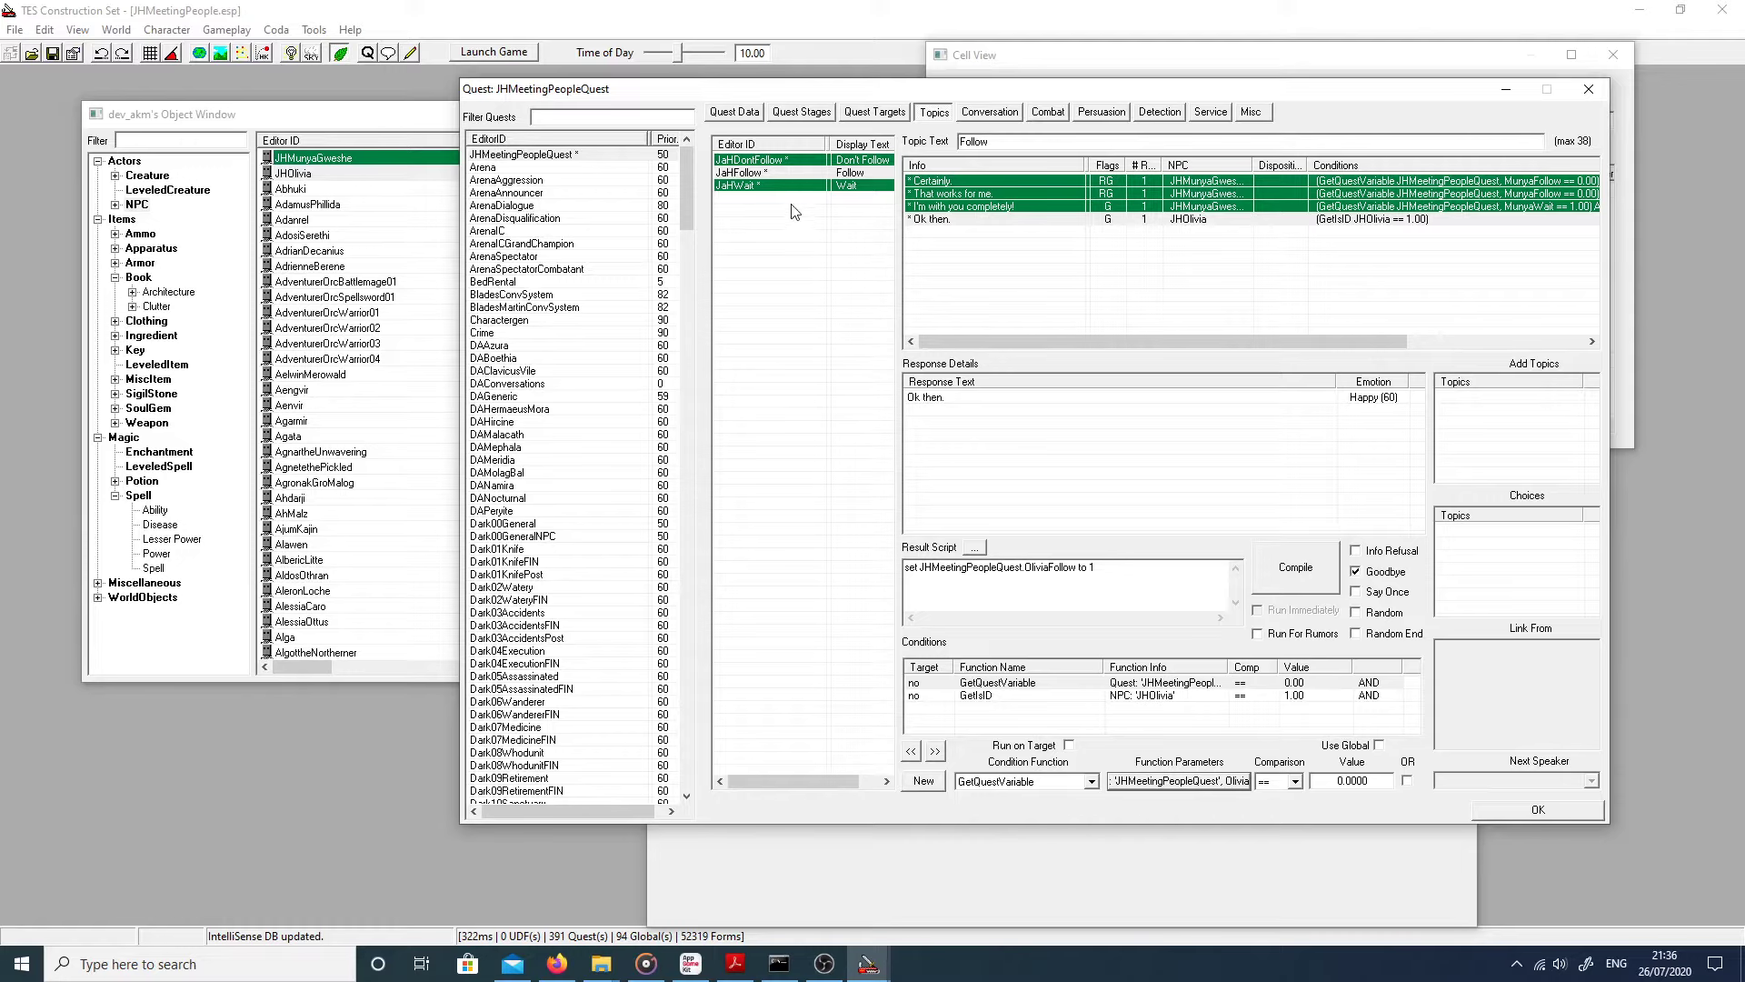
pyautogui.click(760, 161)
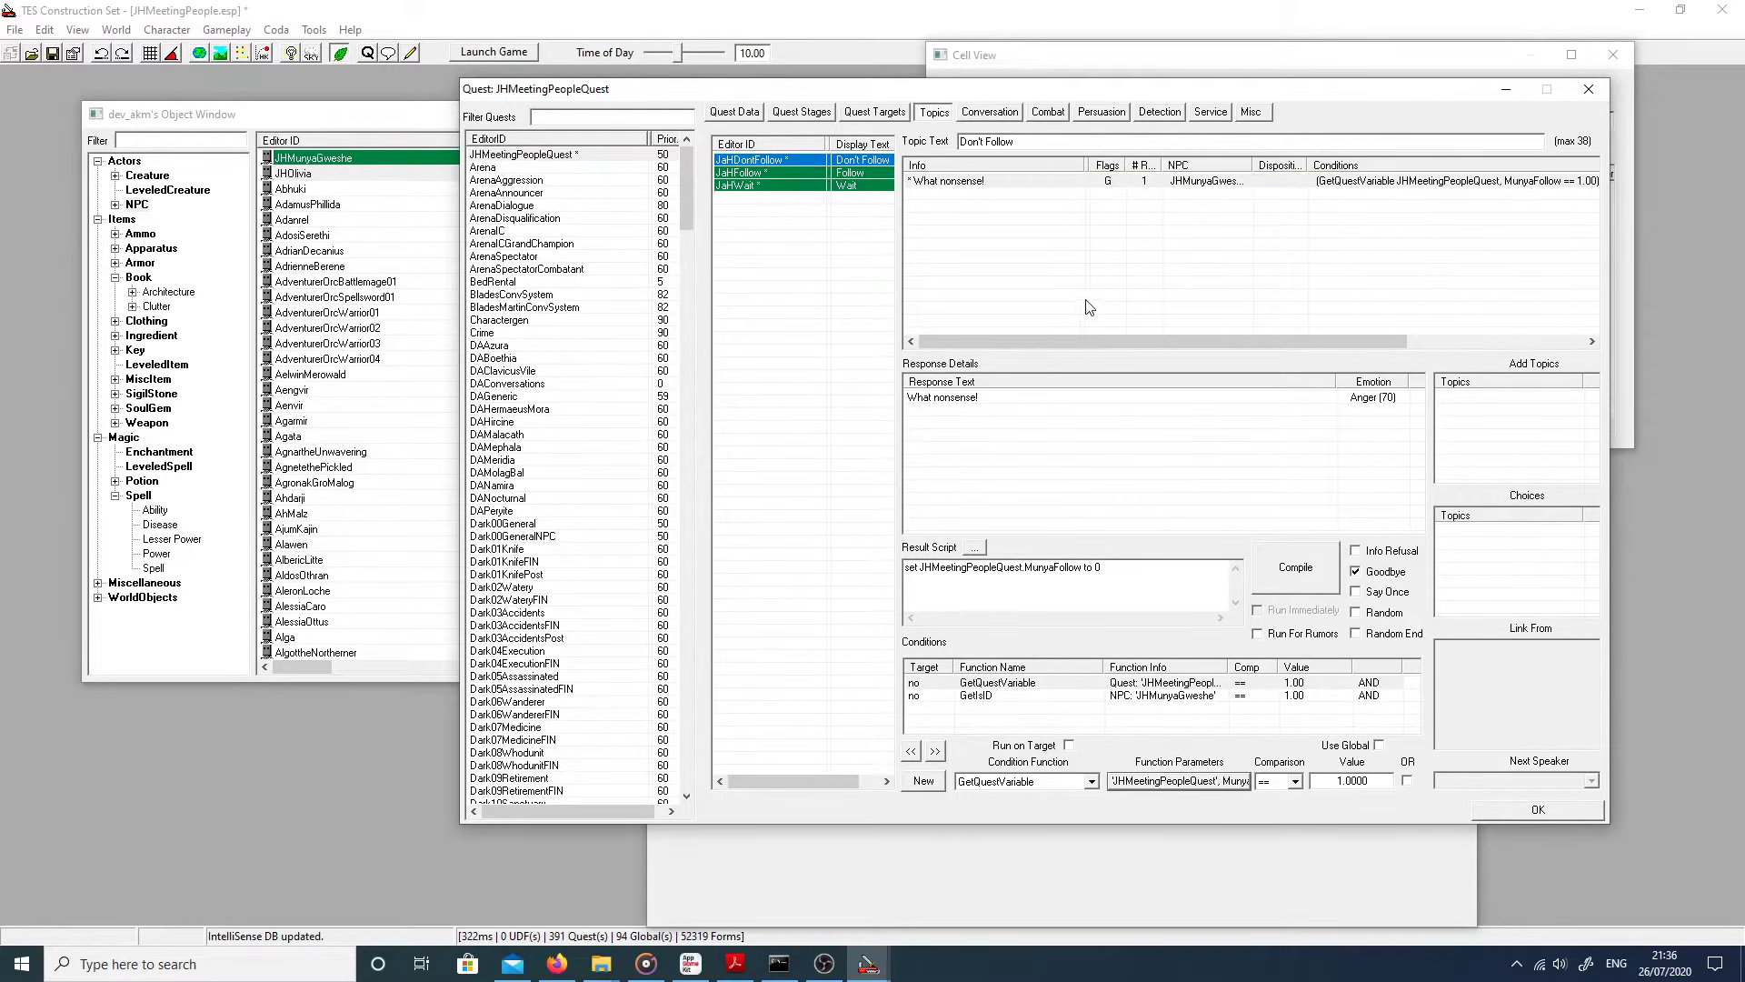
# Step: Create a new response in the JaHDontFollow topic
pyautogui.rightClick(1001, 237)
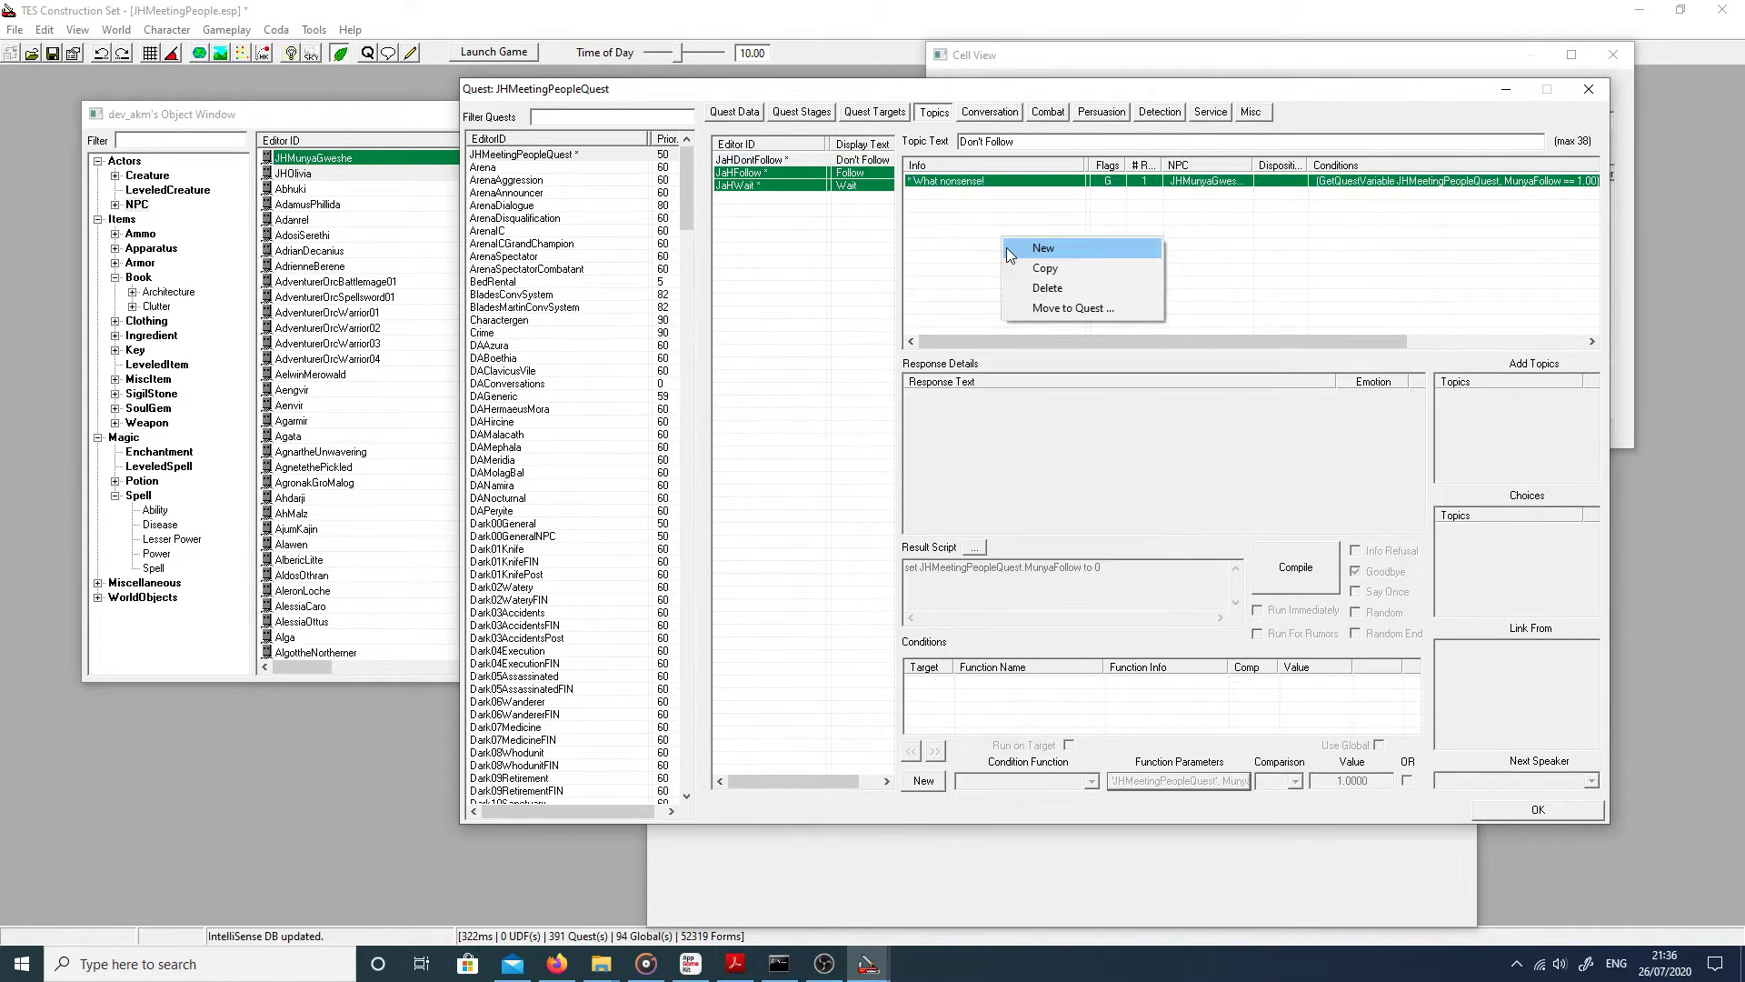
pyautogui.click(758, 186)
pyautogui.click(735, 185)
pyautogui.click(741, 162)
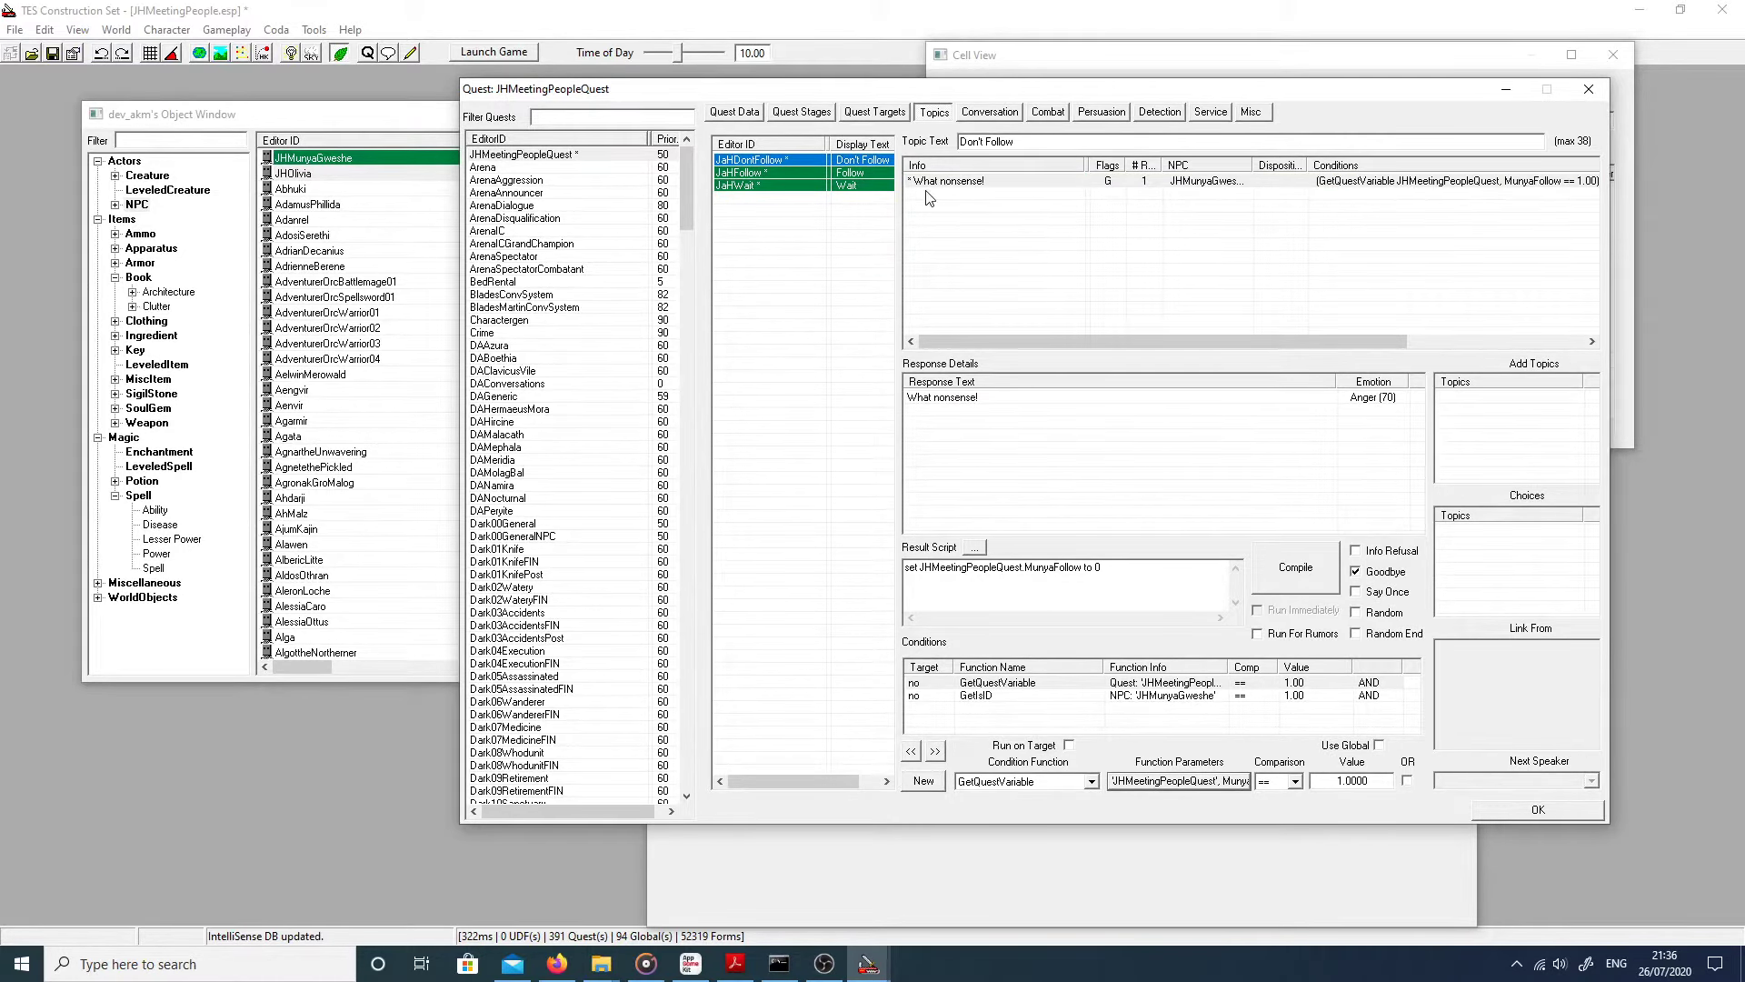
pyautogui.rightClick(950, 237)
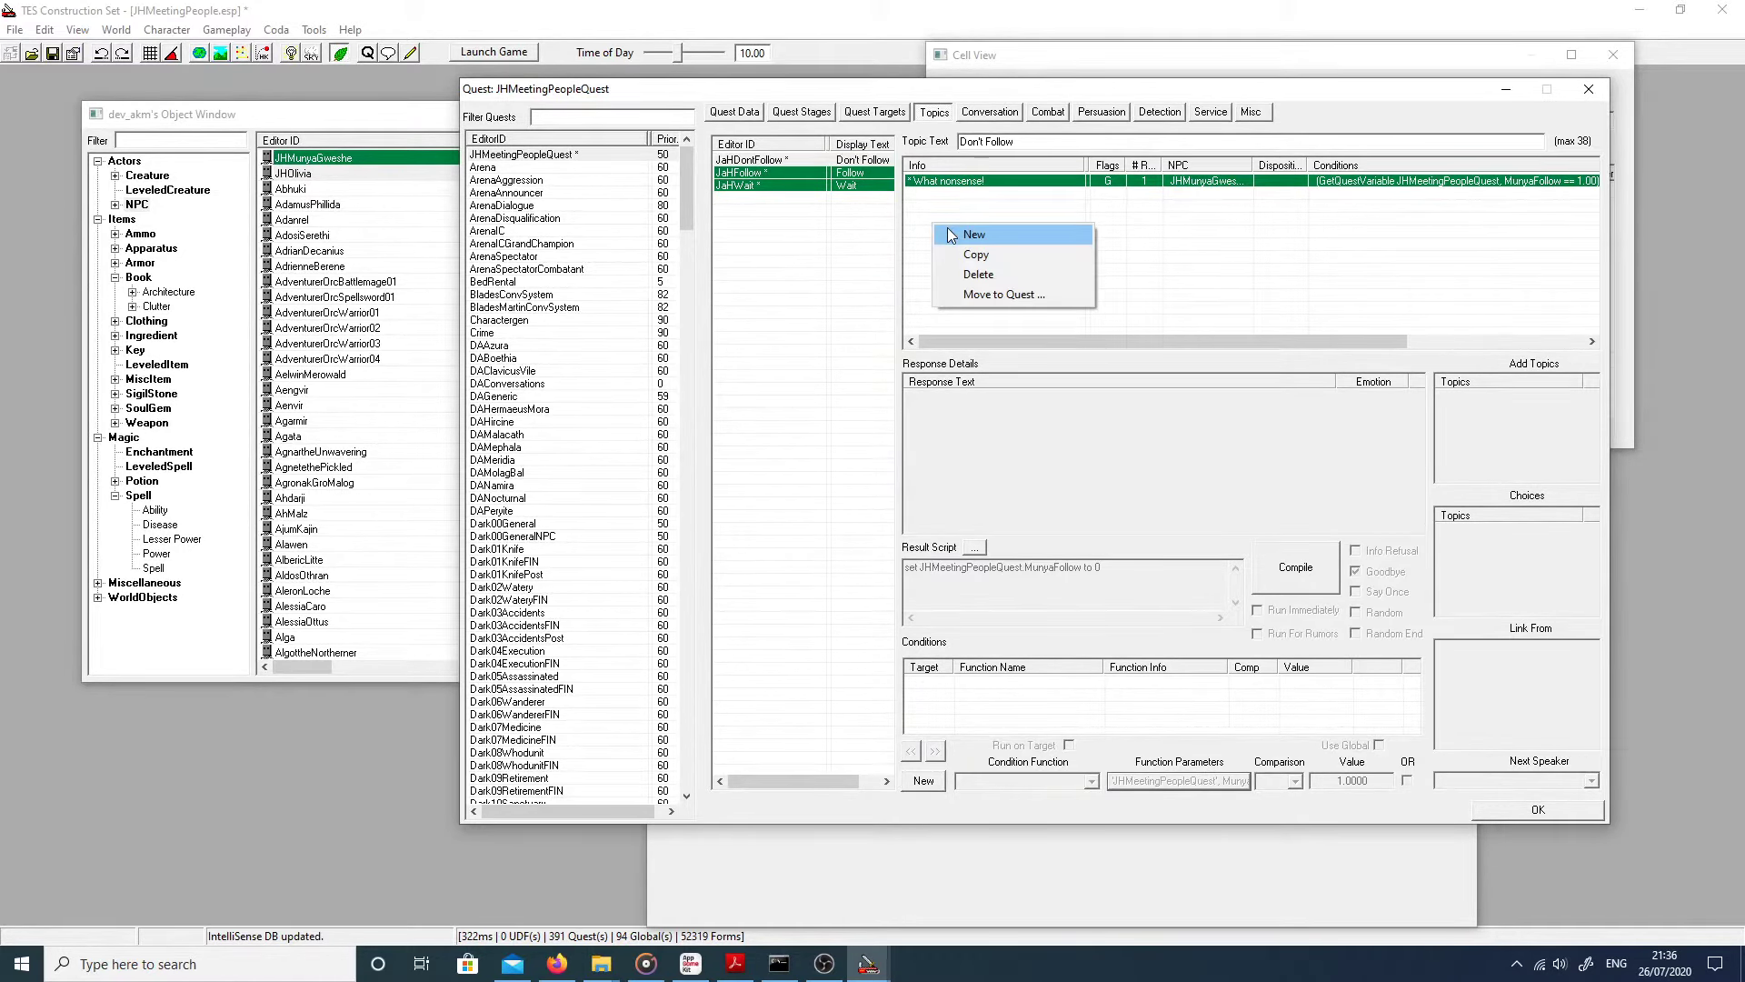
pyautogui.click(950, 235)
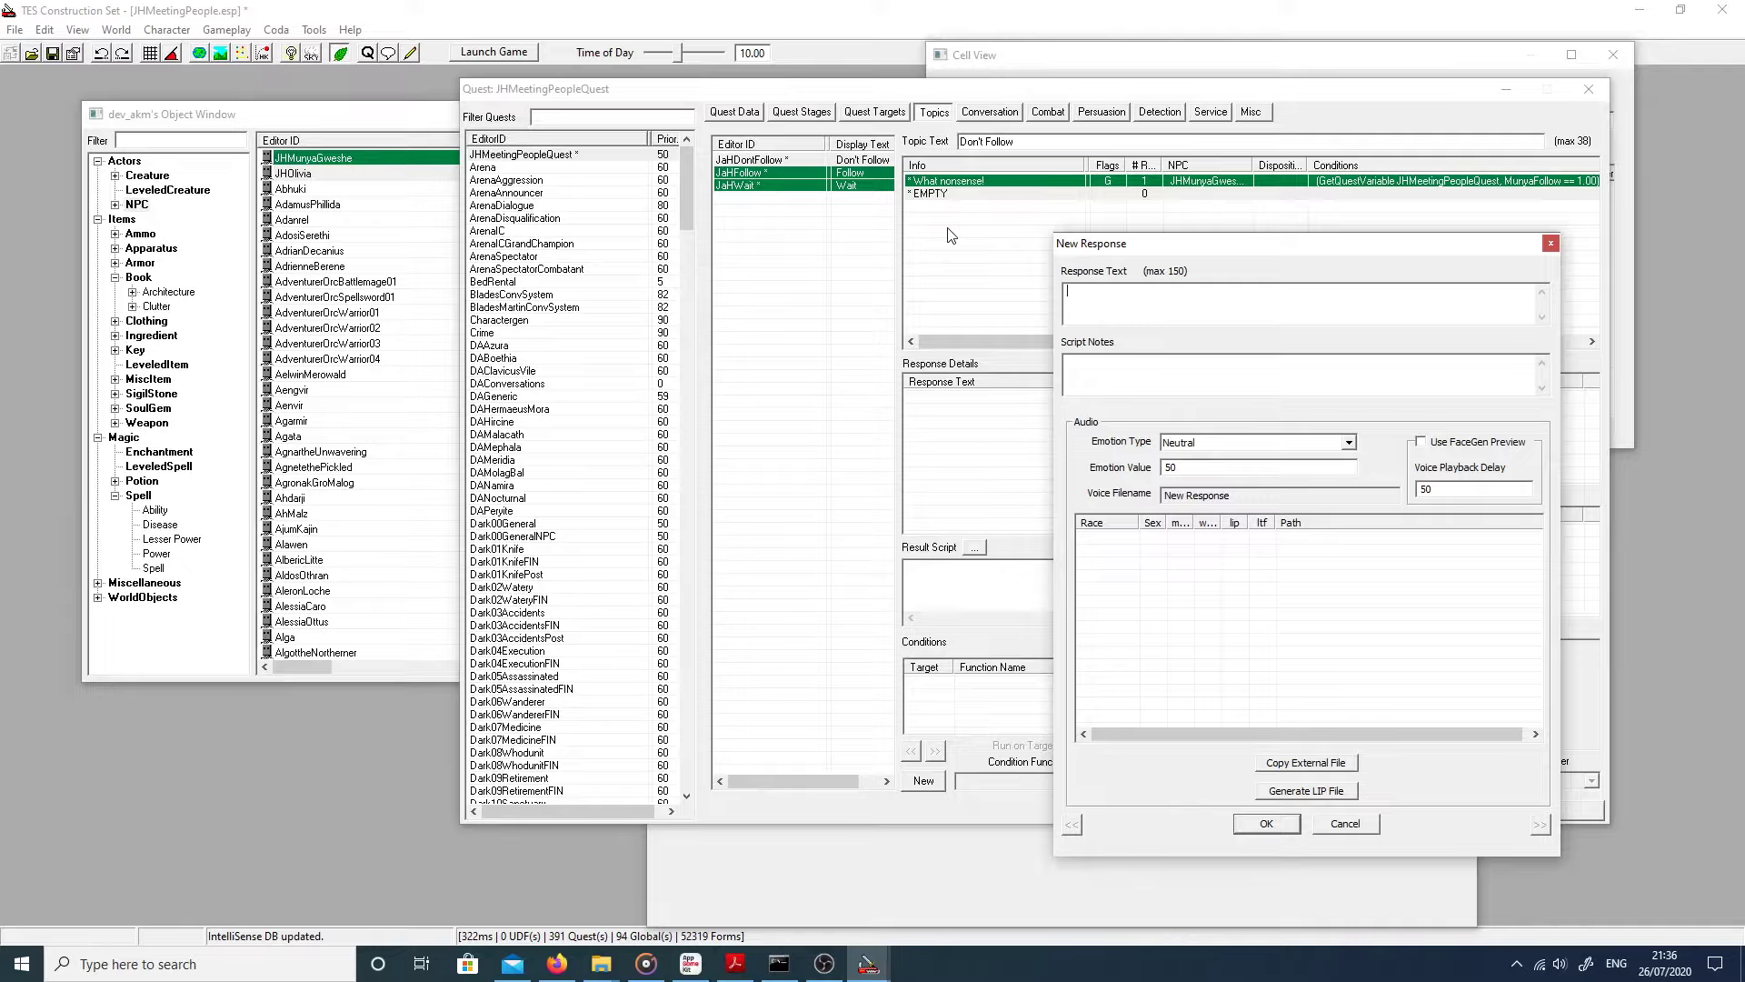
# Step: Enter the response text 'Fine!' with emotion Anger at 70 and save it
pyautogui.write('Fine.')
pyautogui.press('BackSpace')
pyautogui.write('!')
pyautogui.click(1289, 442)
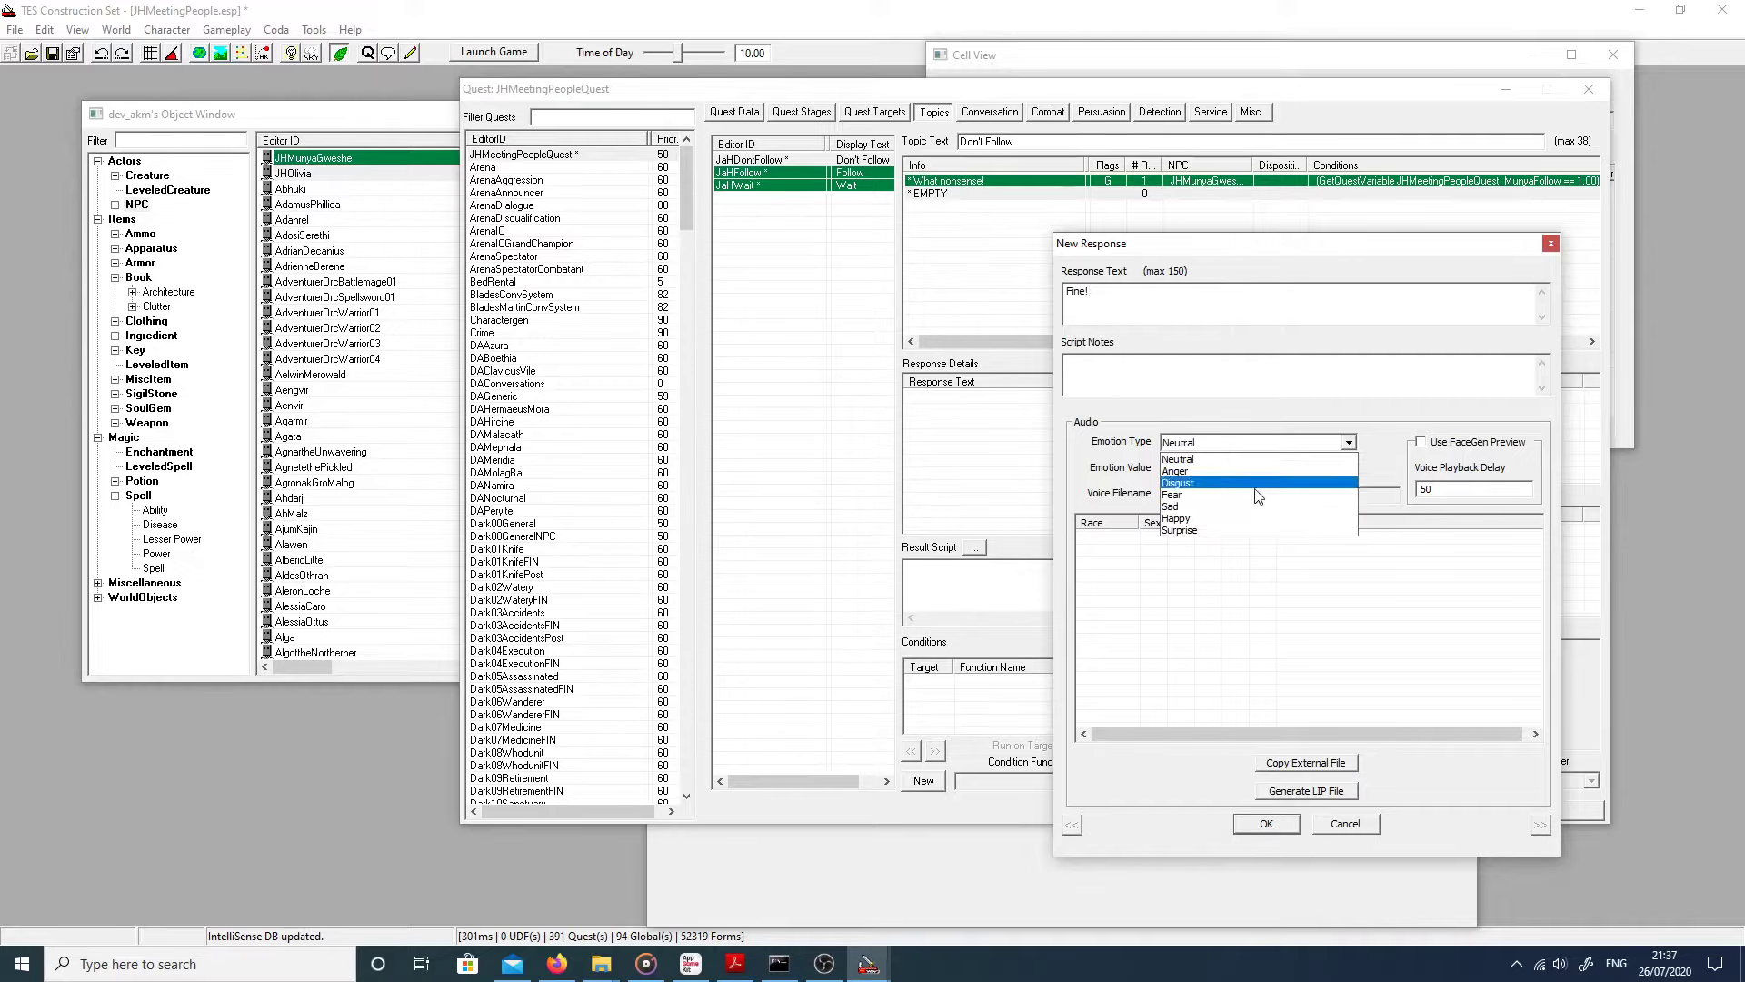
pyautogui.click(1208, 472)
pyautogui.write('70')
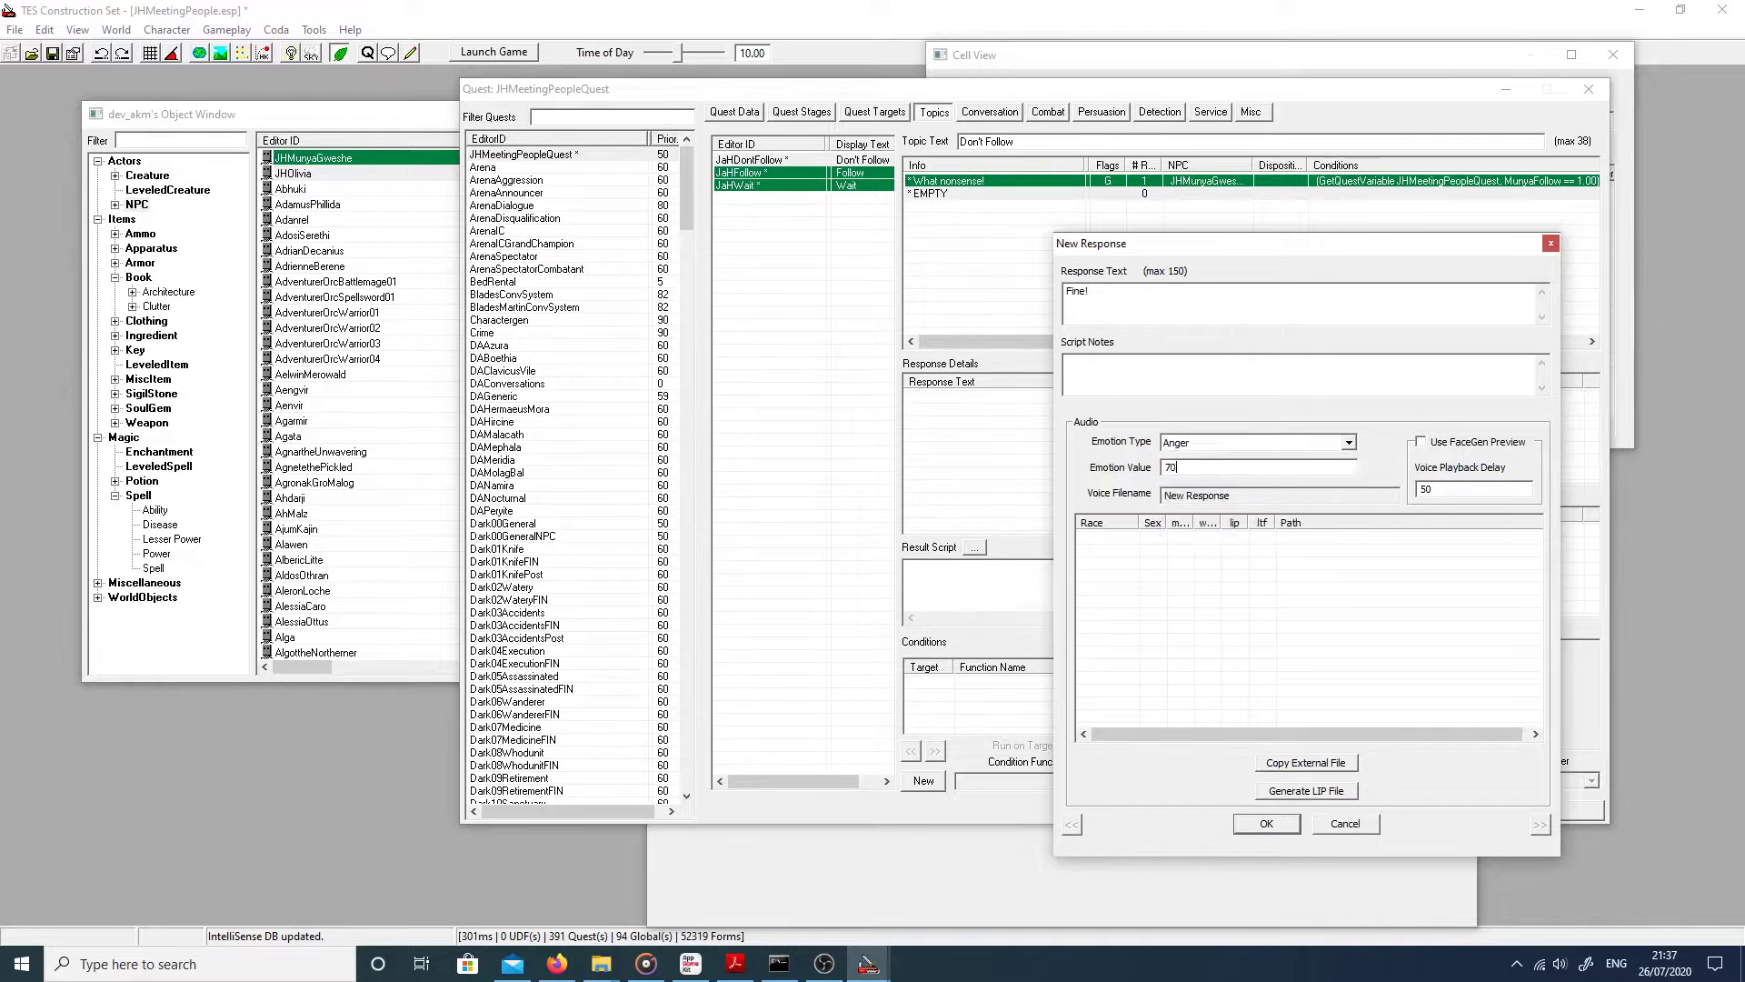
pyautogui.click(1265, 823)
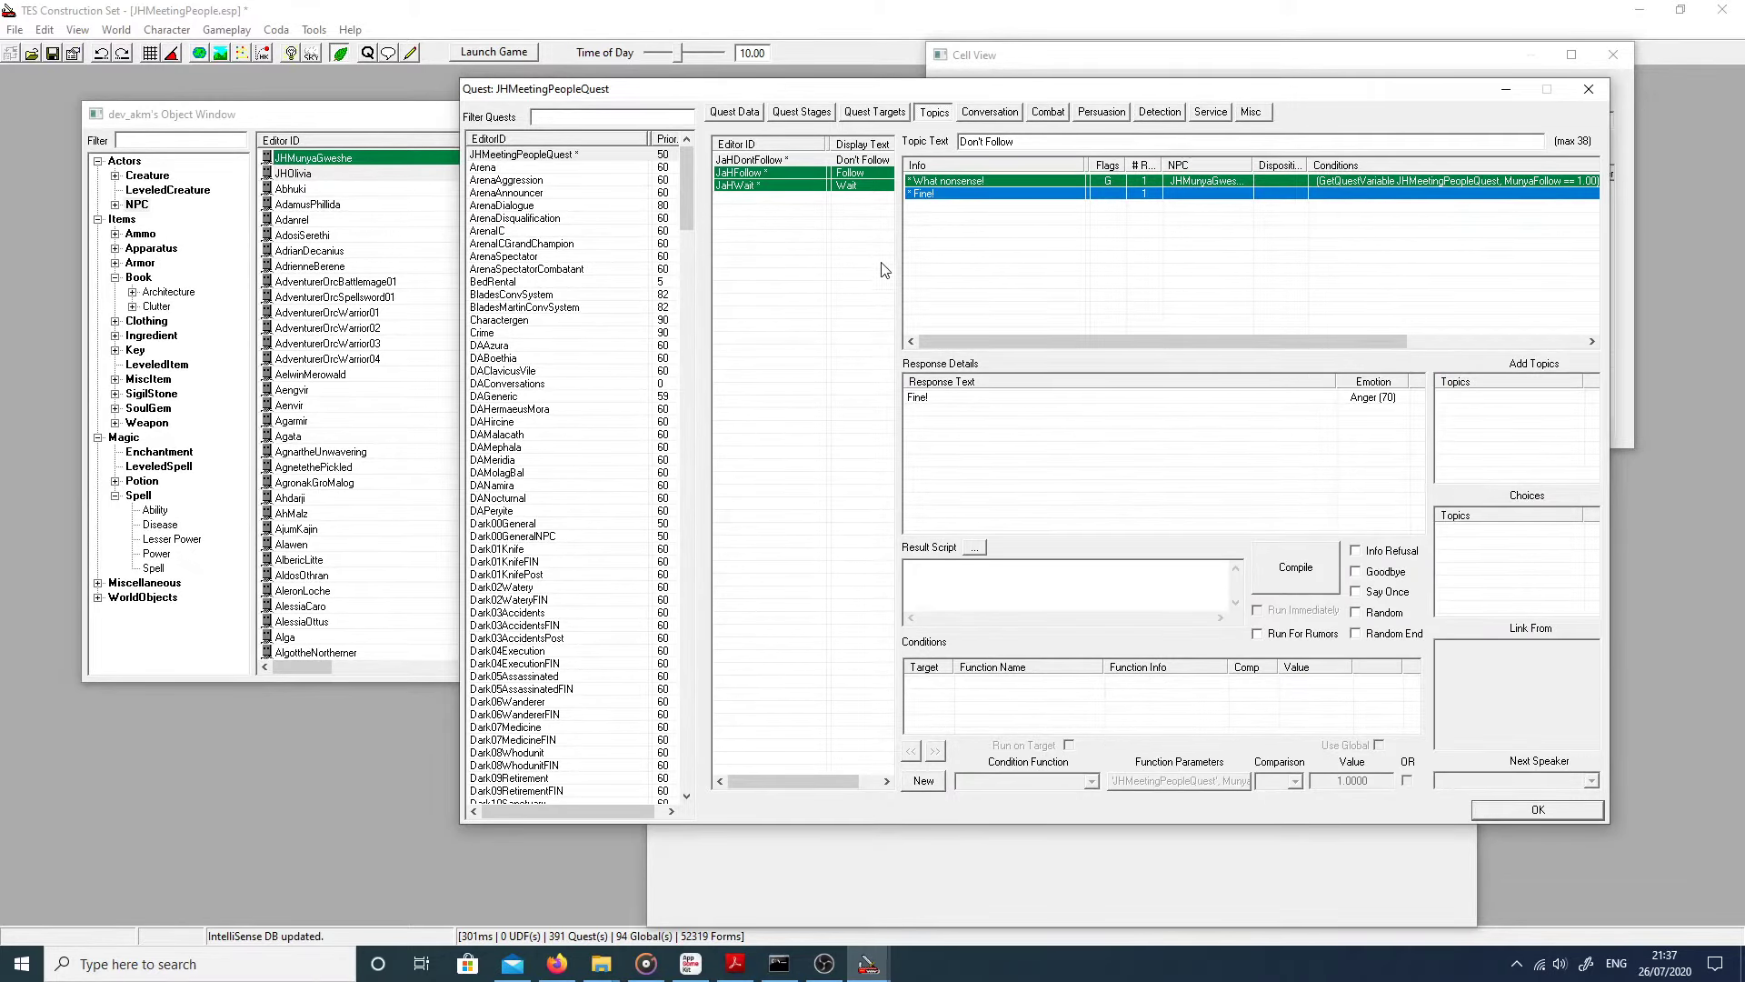
# Step: Copy all conditions from Olivia's 'Ok then.' Follow response and paste them onto 'Fine!'
pyautogui.click(768, 177)
pyautogui.click(936, 219)
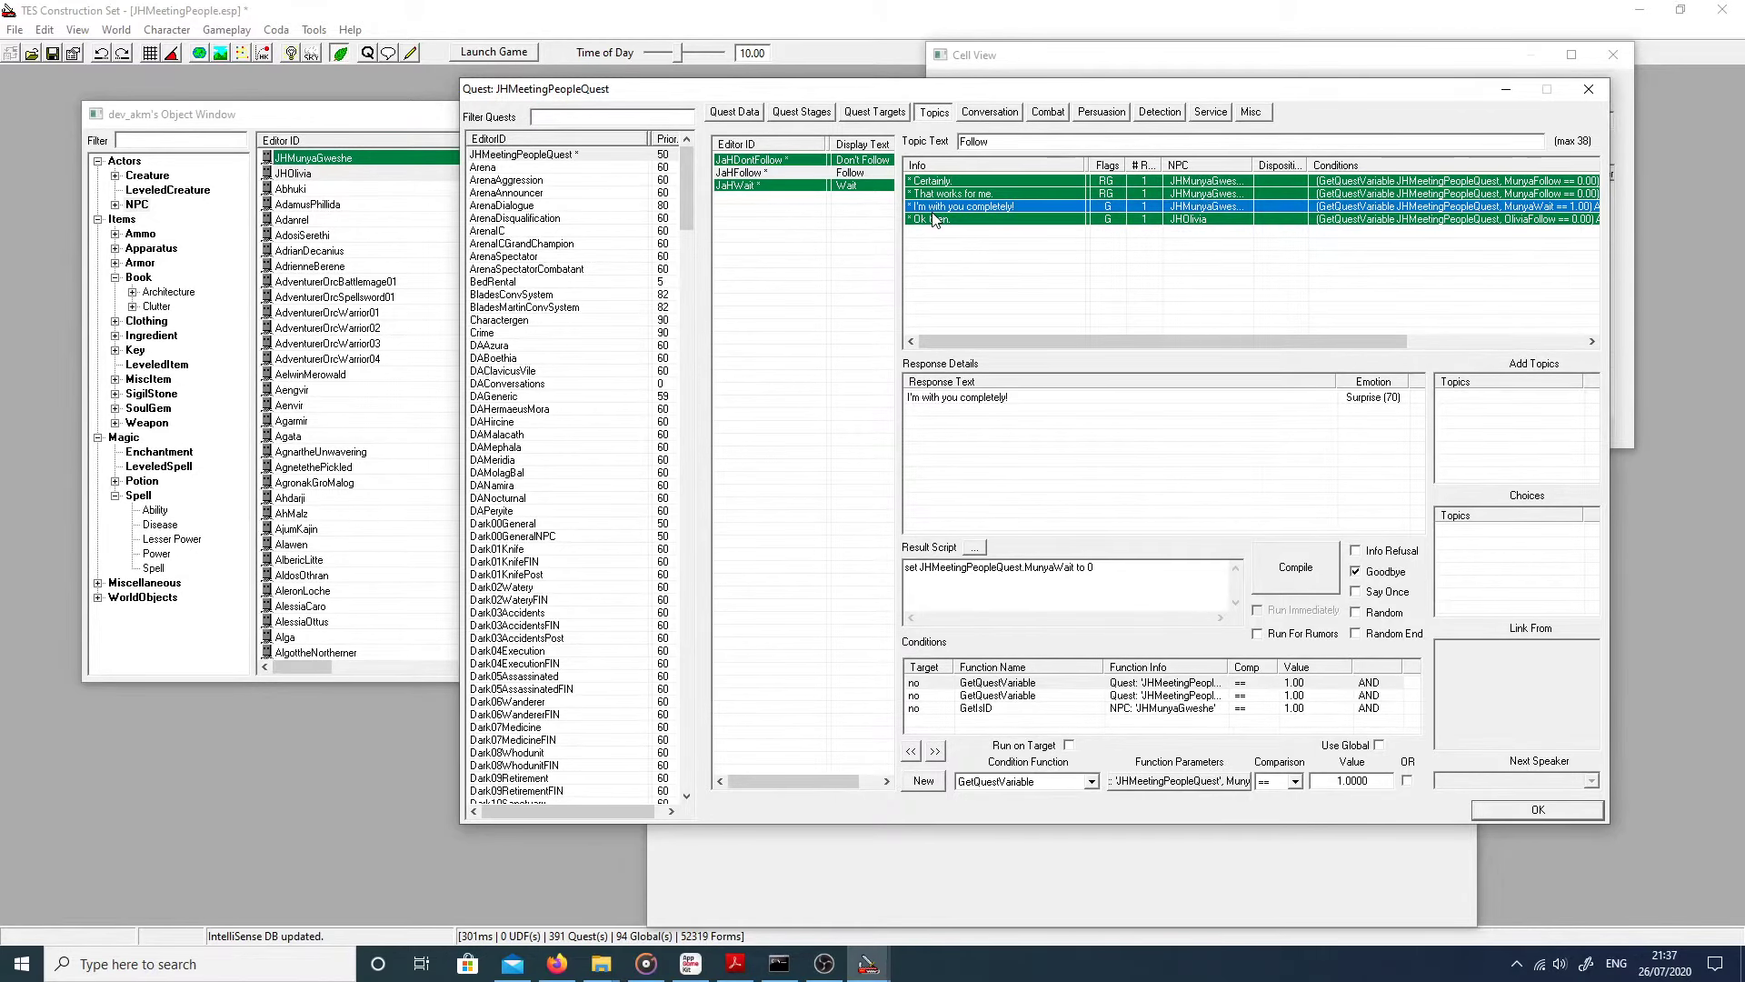
pyautogui.rightClick(964, 719)
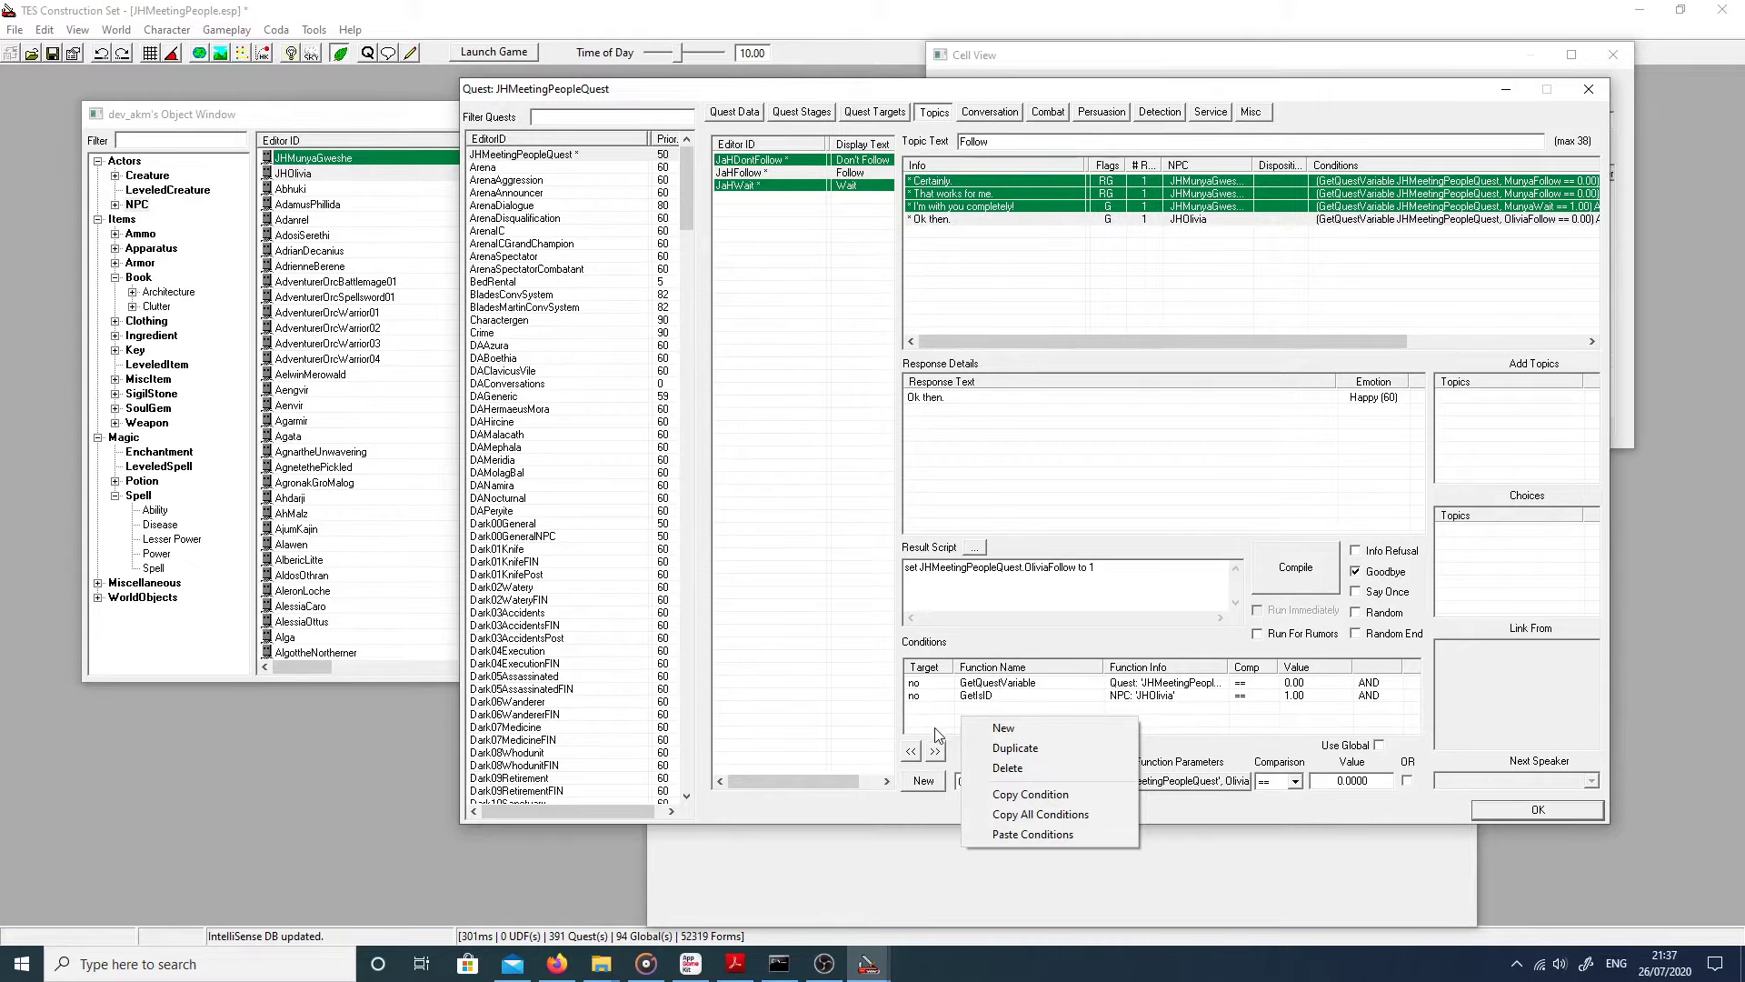
pyautogui.click(1040, 813)
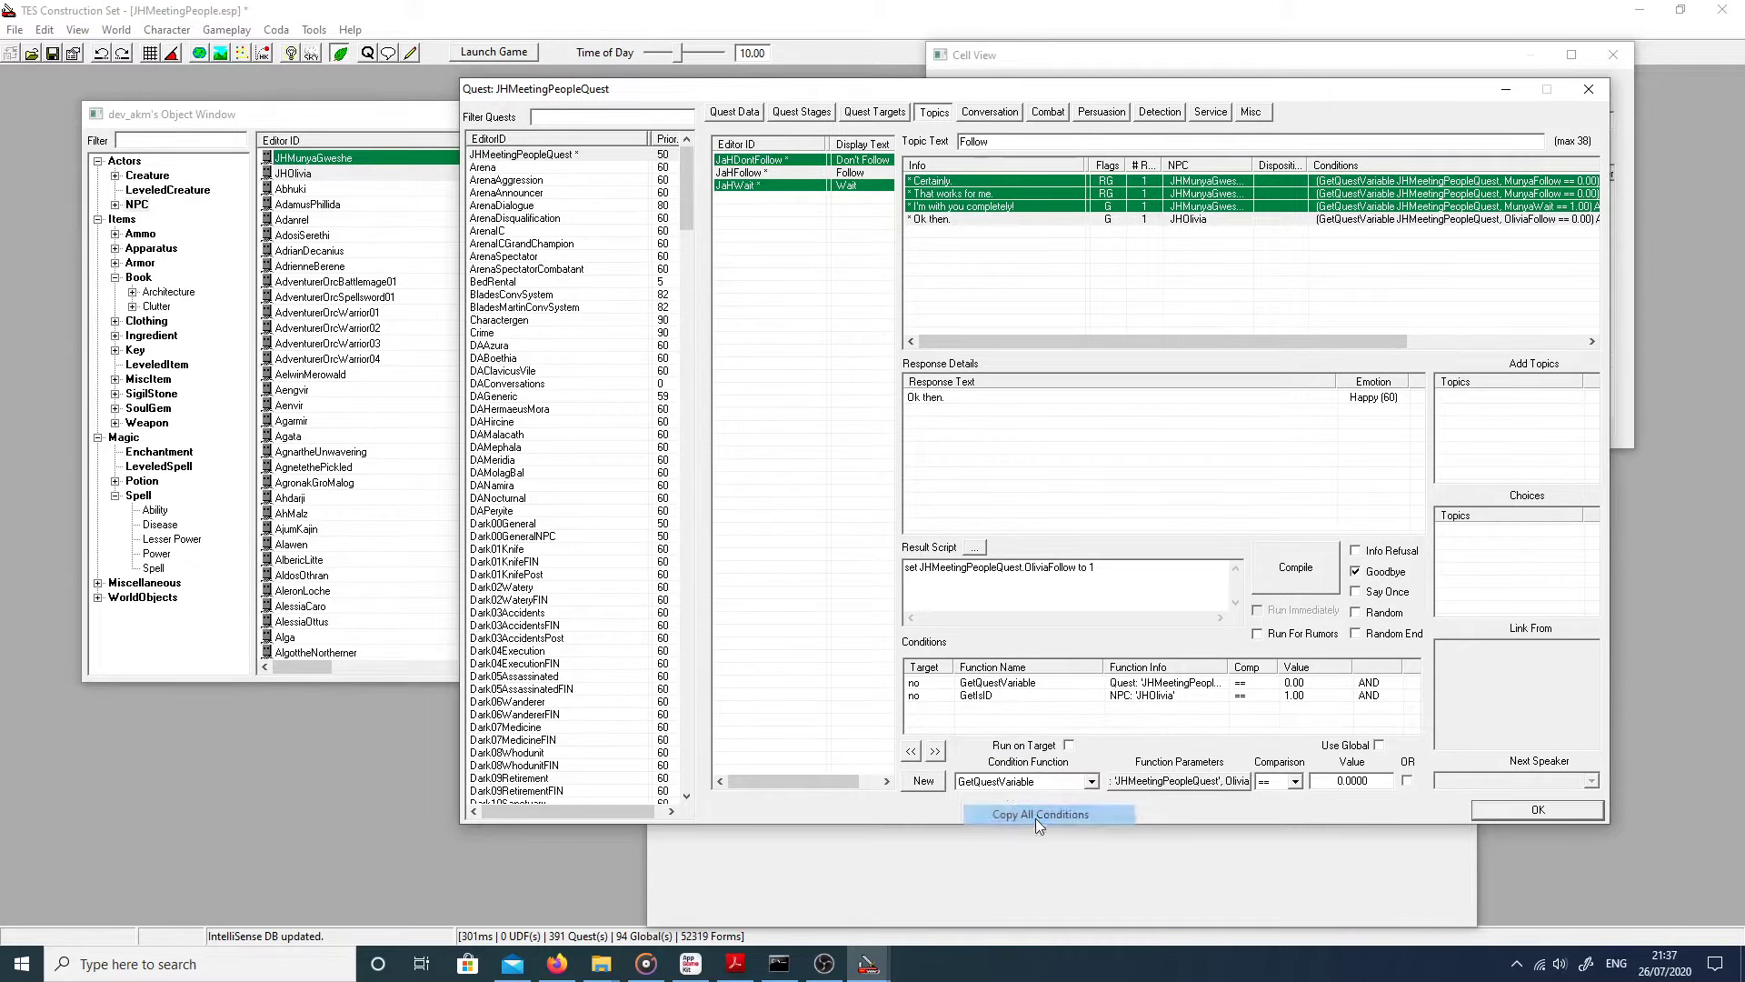
pyautogui.click(762, 161)
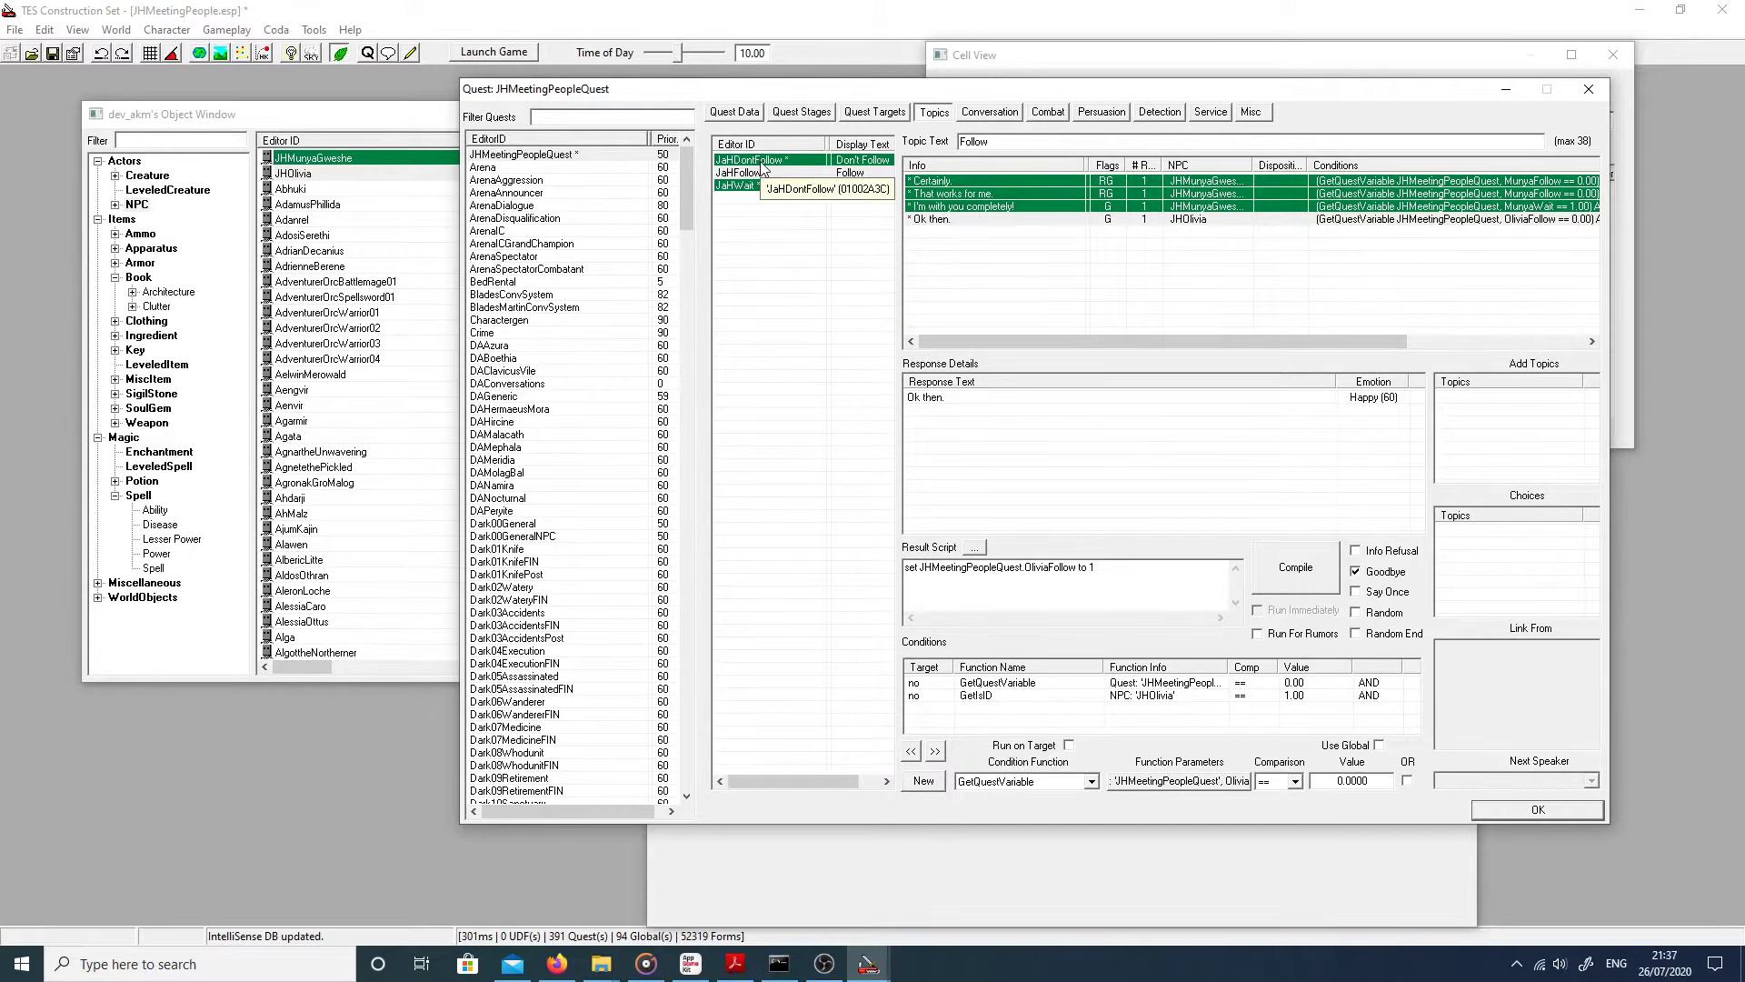
pyautogui.click(925, 194)
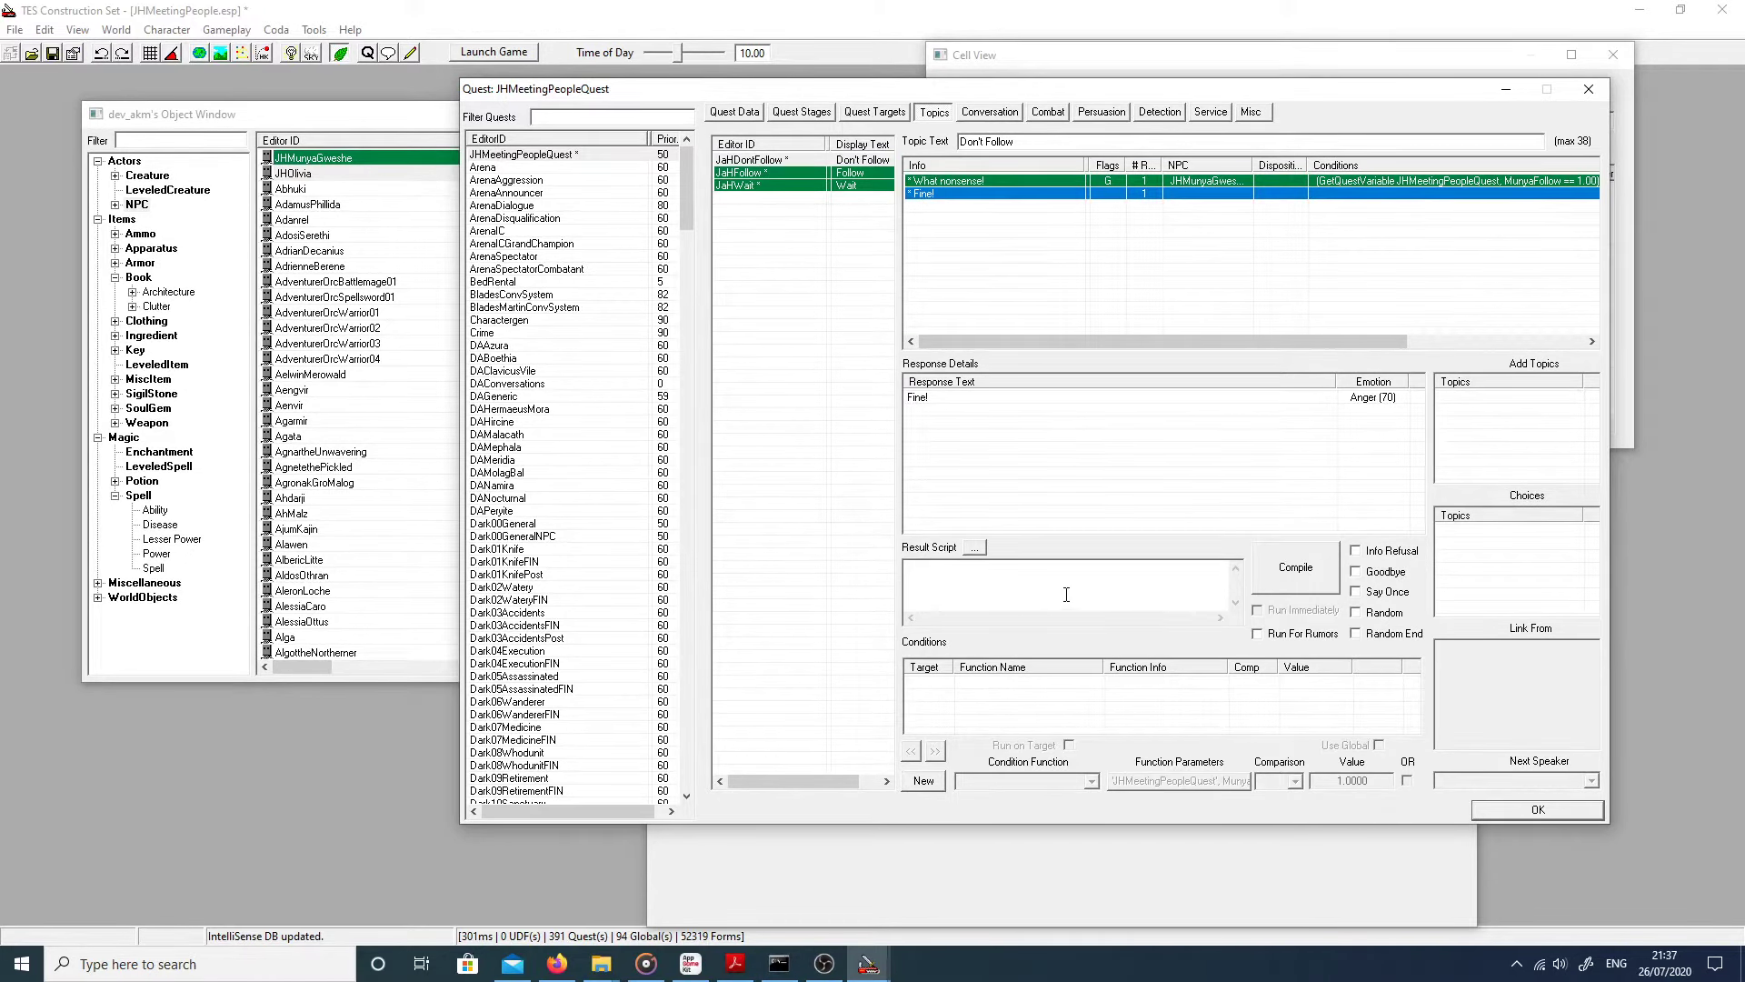
pyautogui.rightClick(1005, 693)
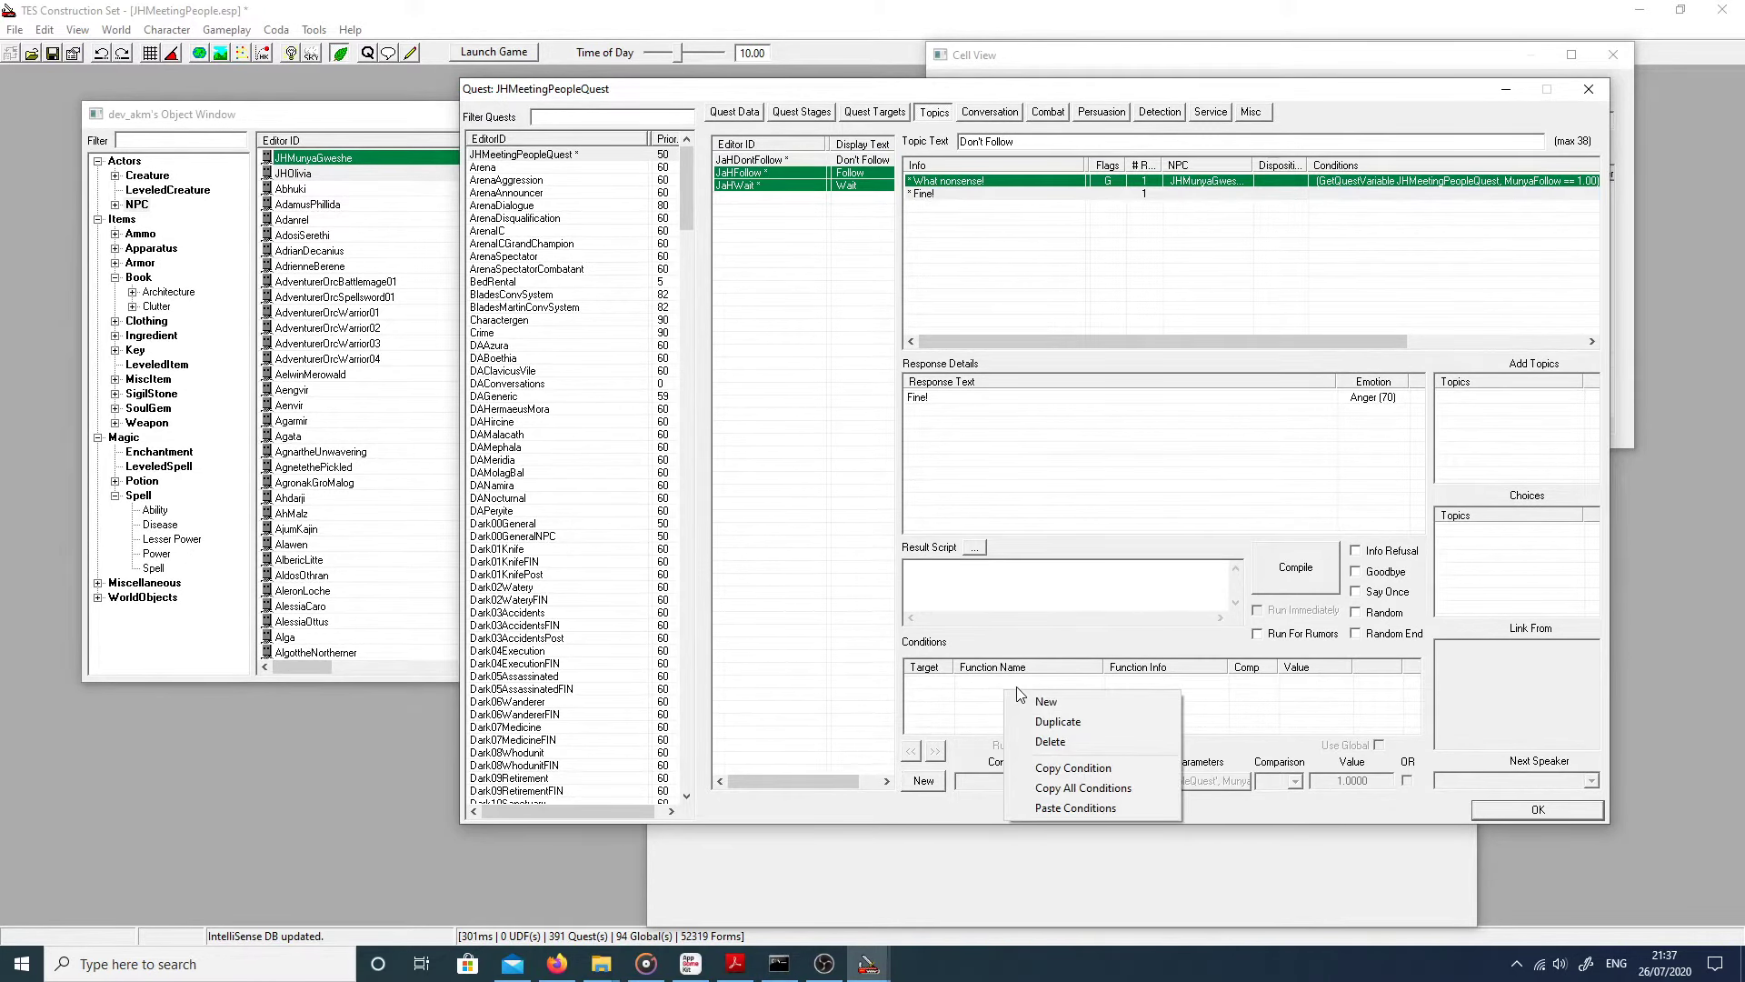
pyautogui.click(1098, 808)
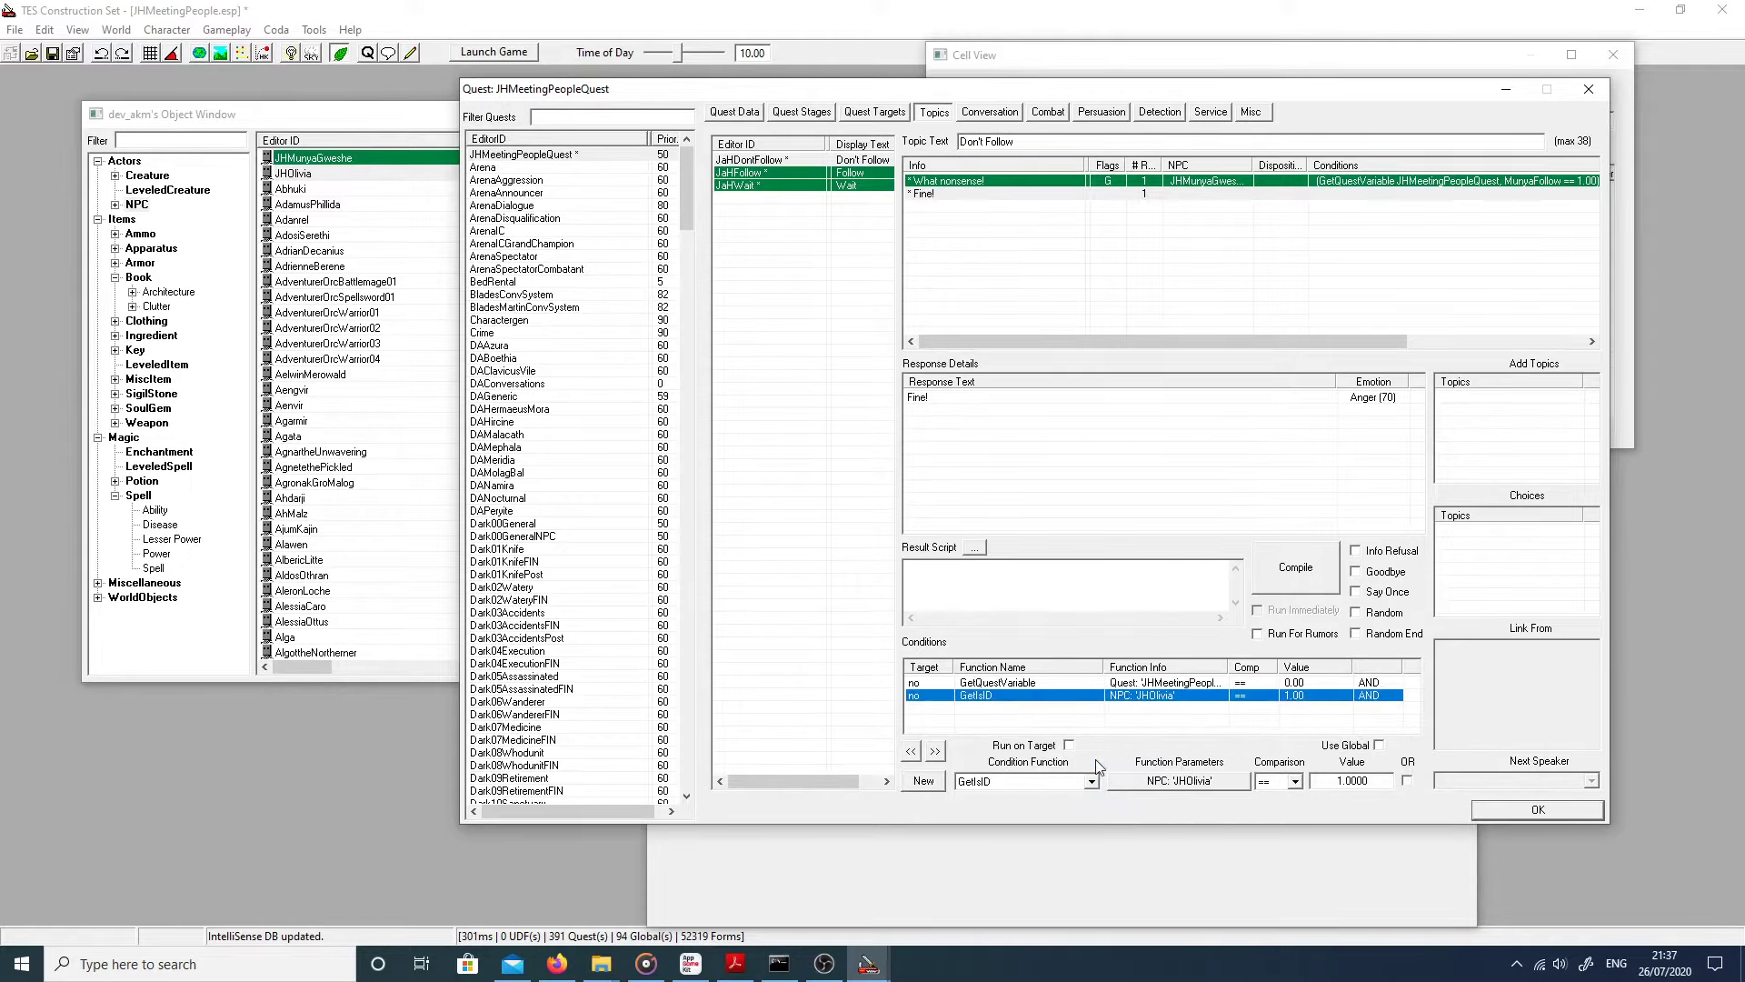
# Step: Set the 'Fine!' GetQuestVariable OliviaFollow condition value to 1
pyautogui.click(1321, 683)
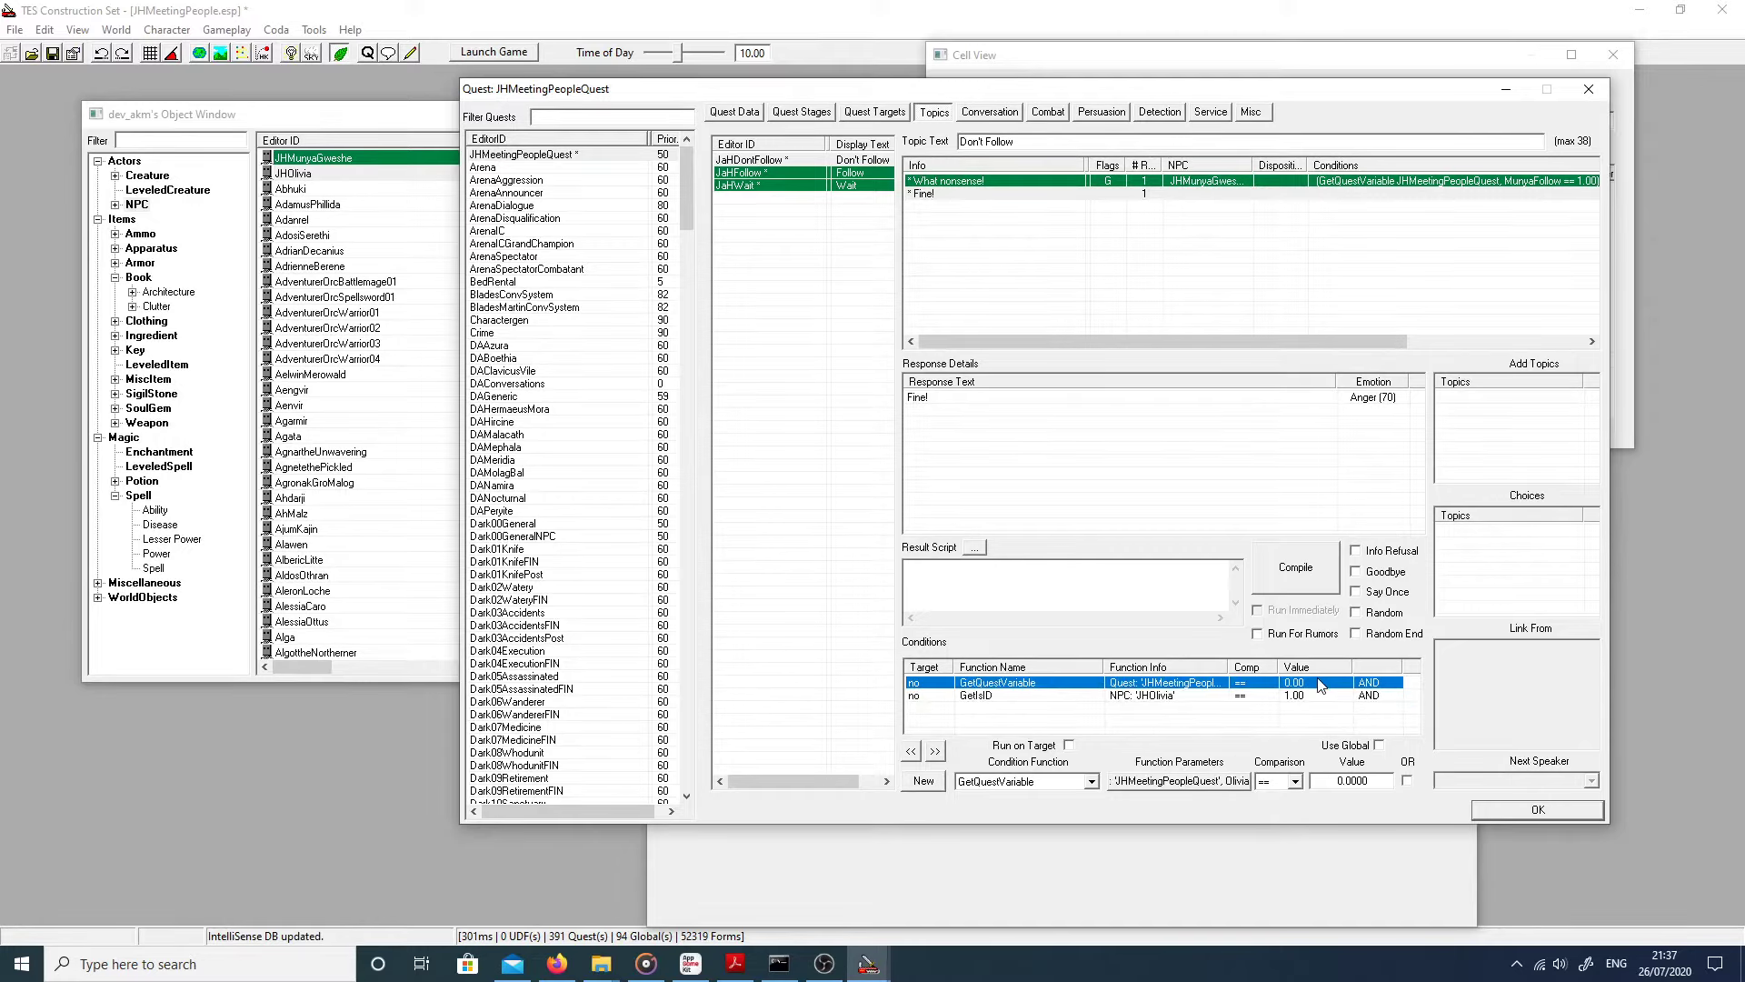
pyautogui.click(1215, 784)
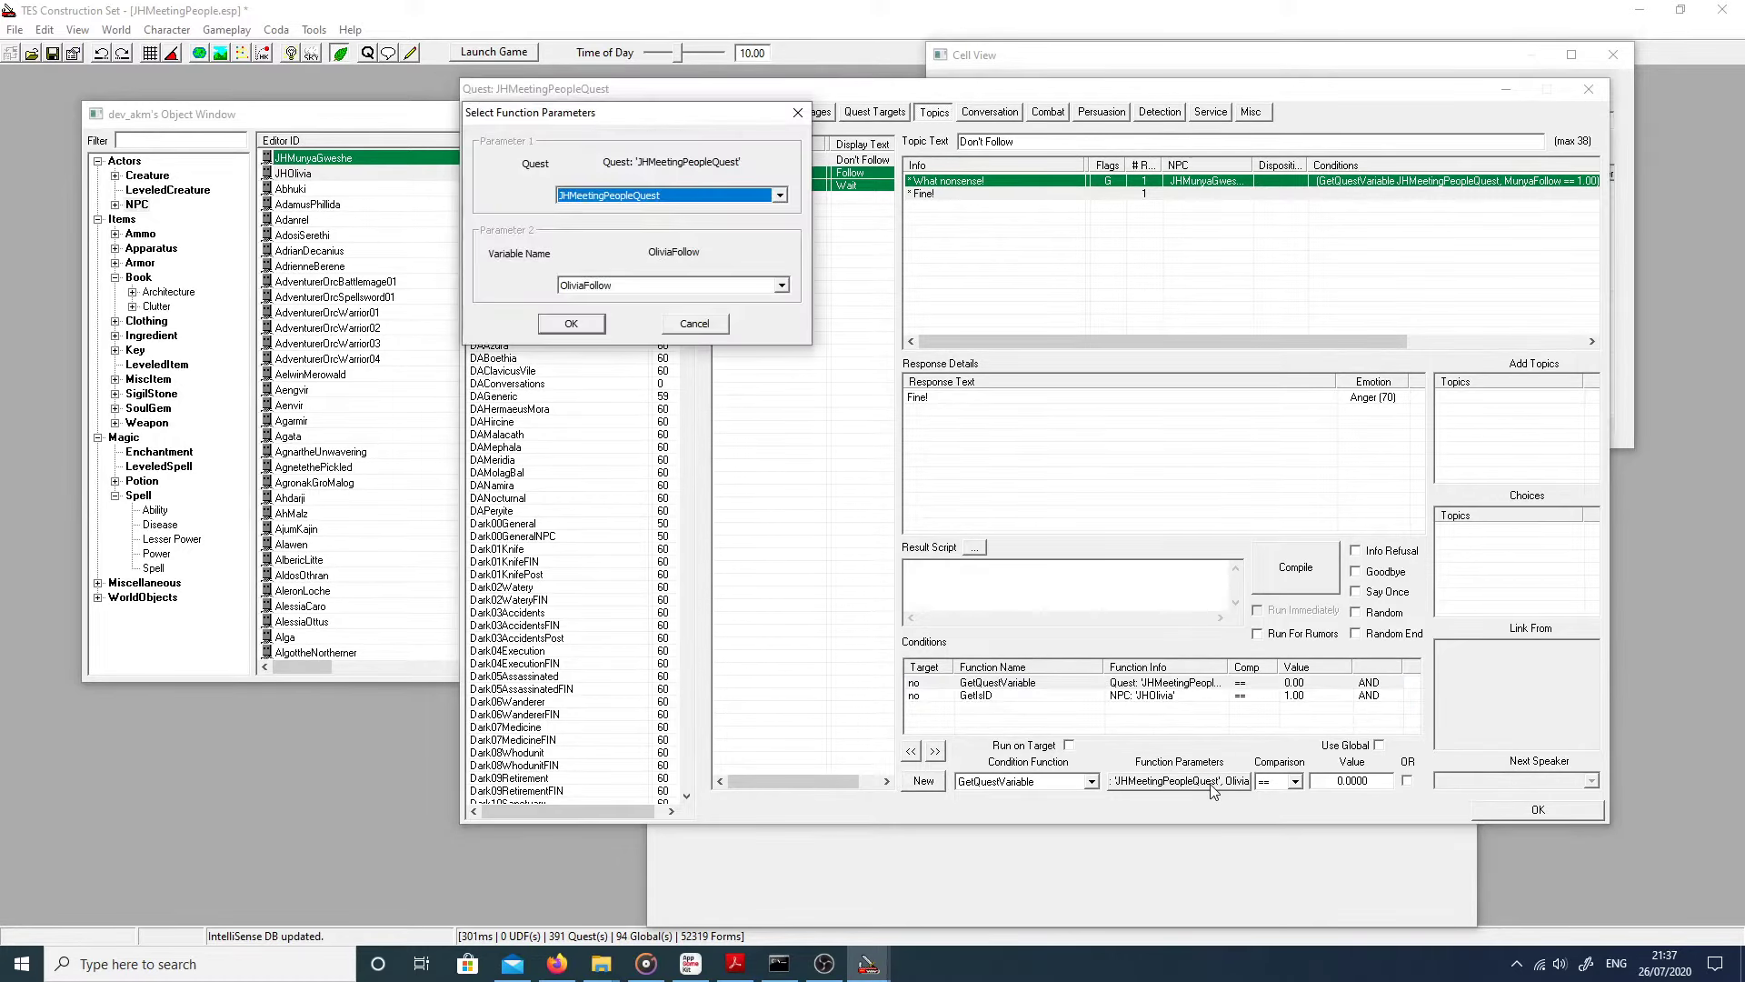
pyautogui.click(551, 325)
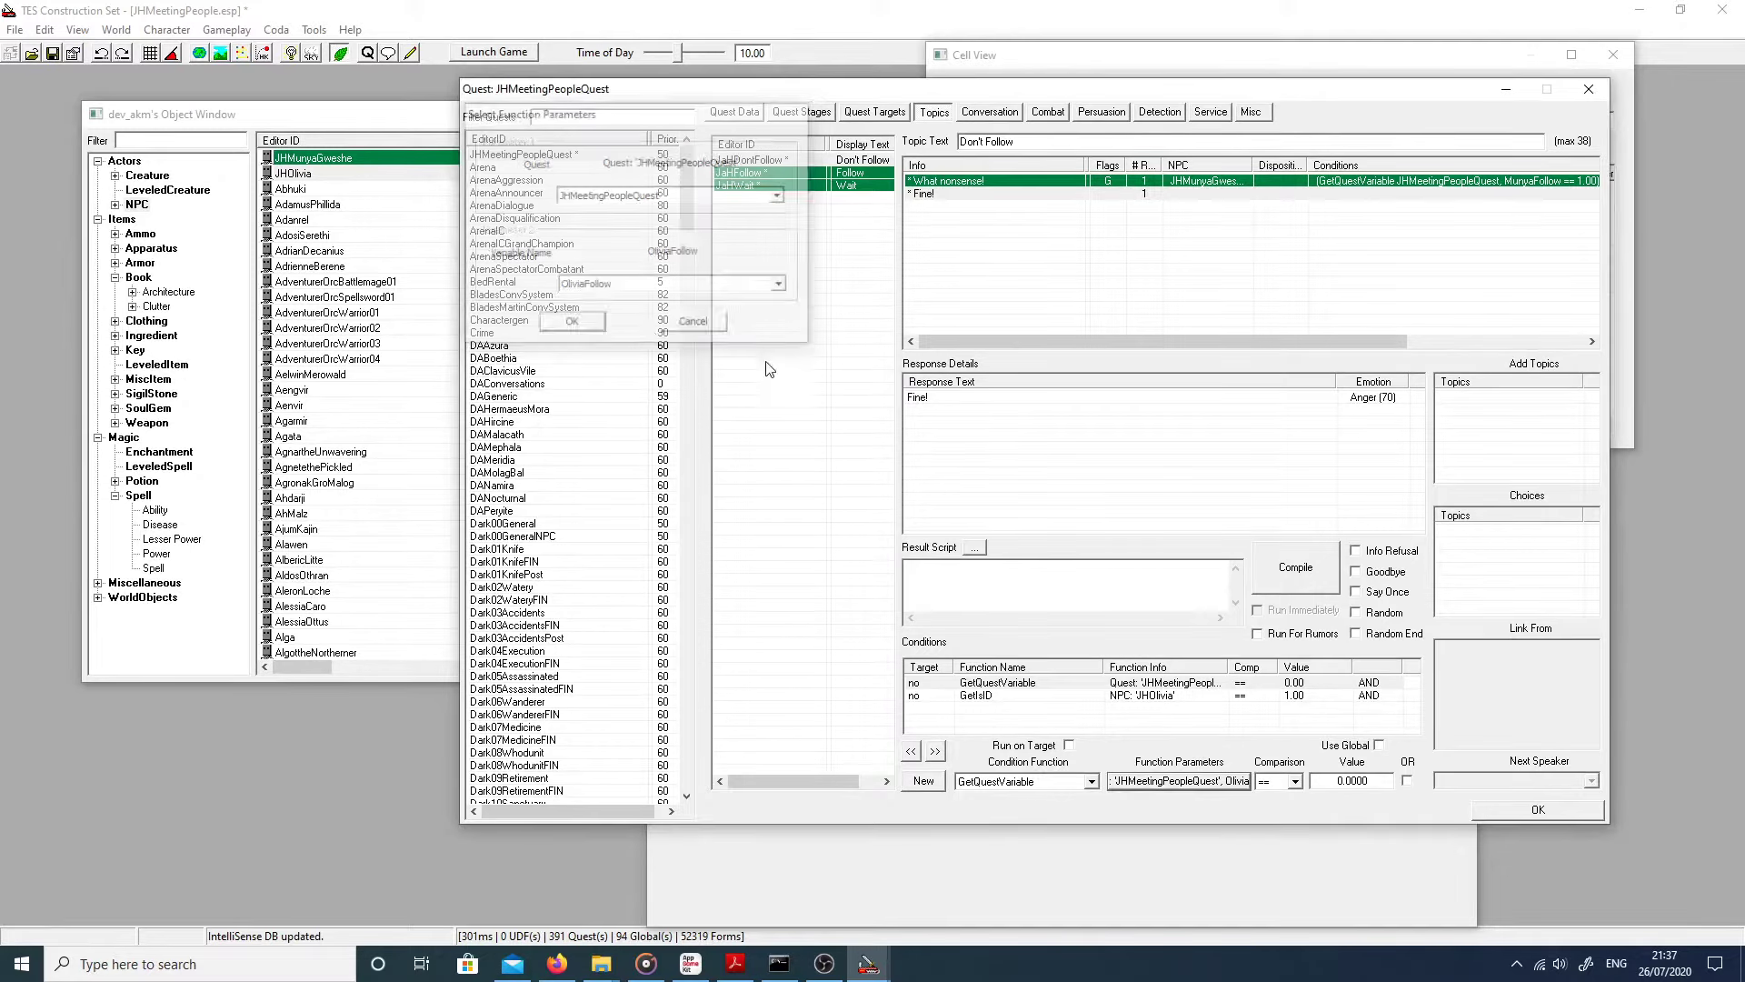
pyautogui.doubleClick(1354, 780)
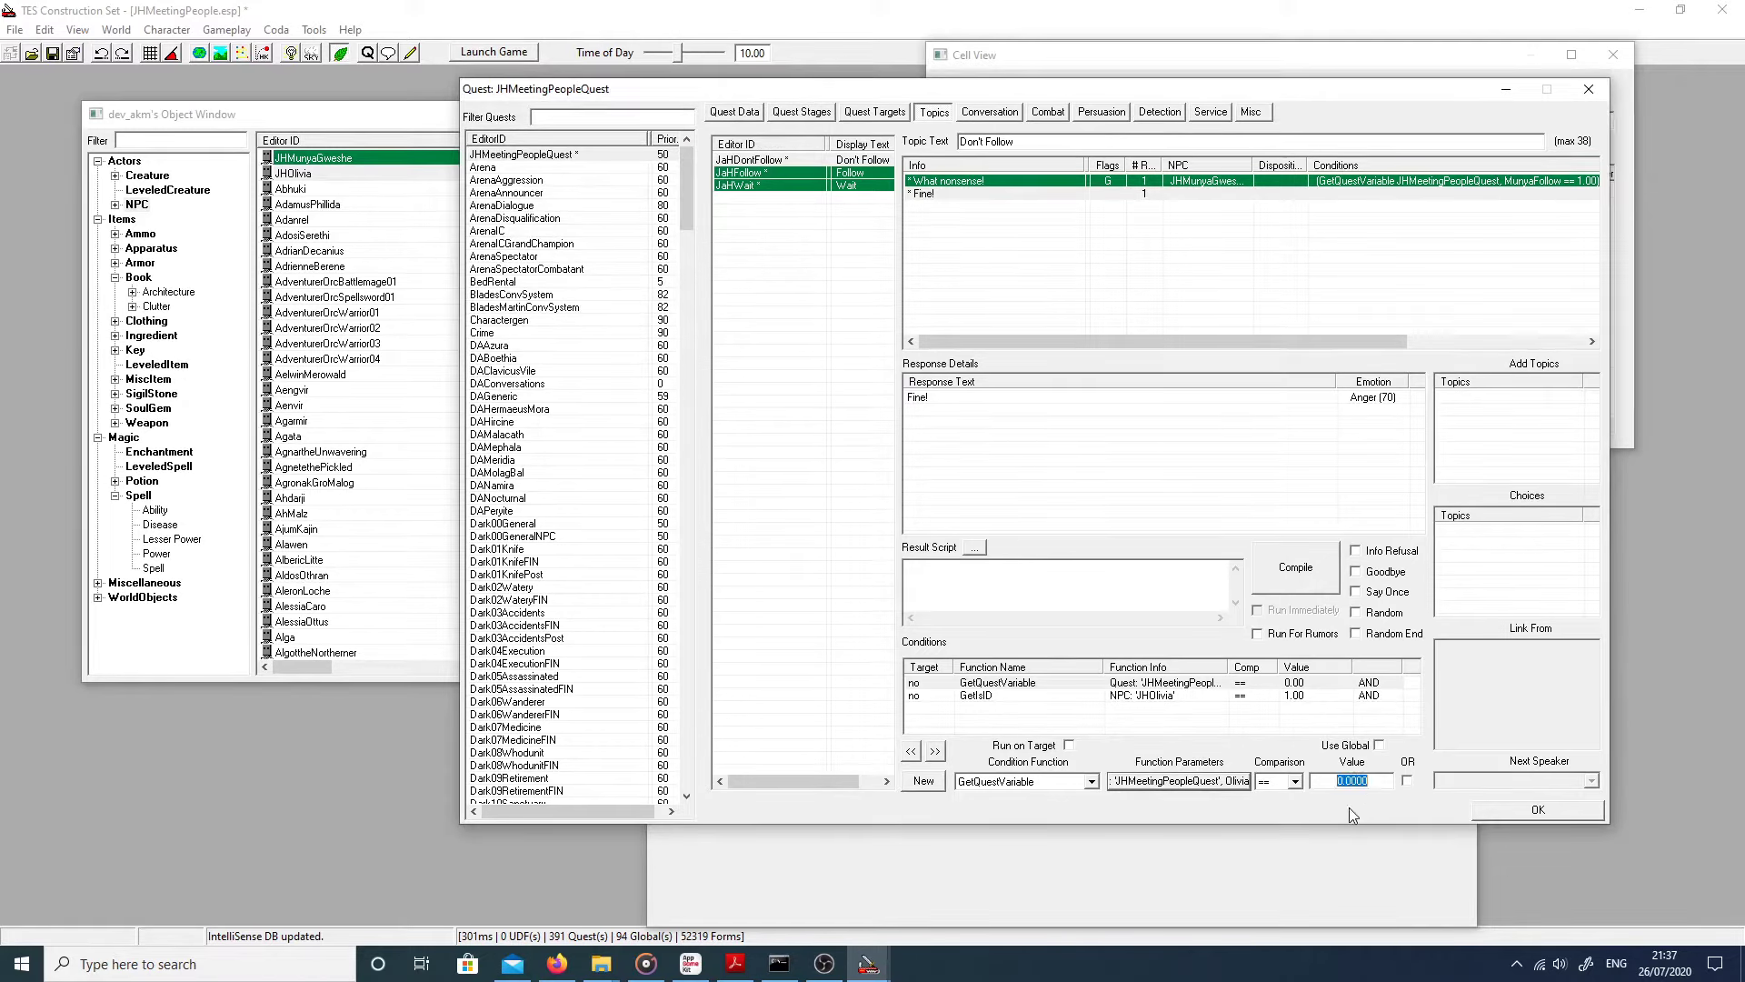
pyautogui.write('1')
pyautogui.click(1039, 698)
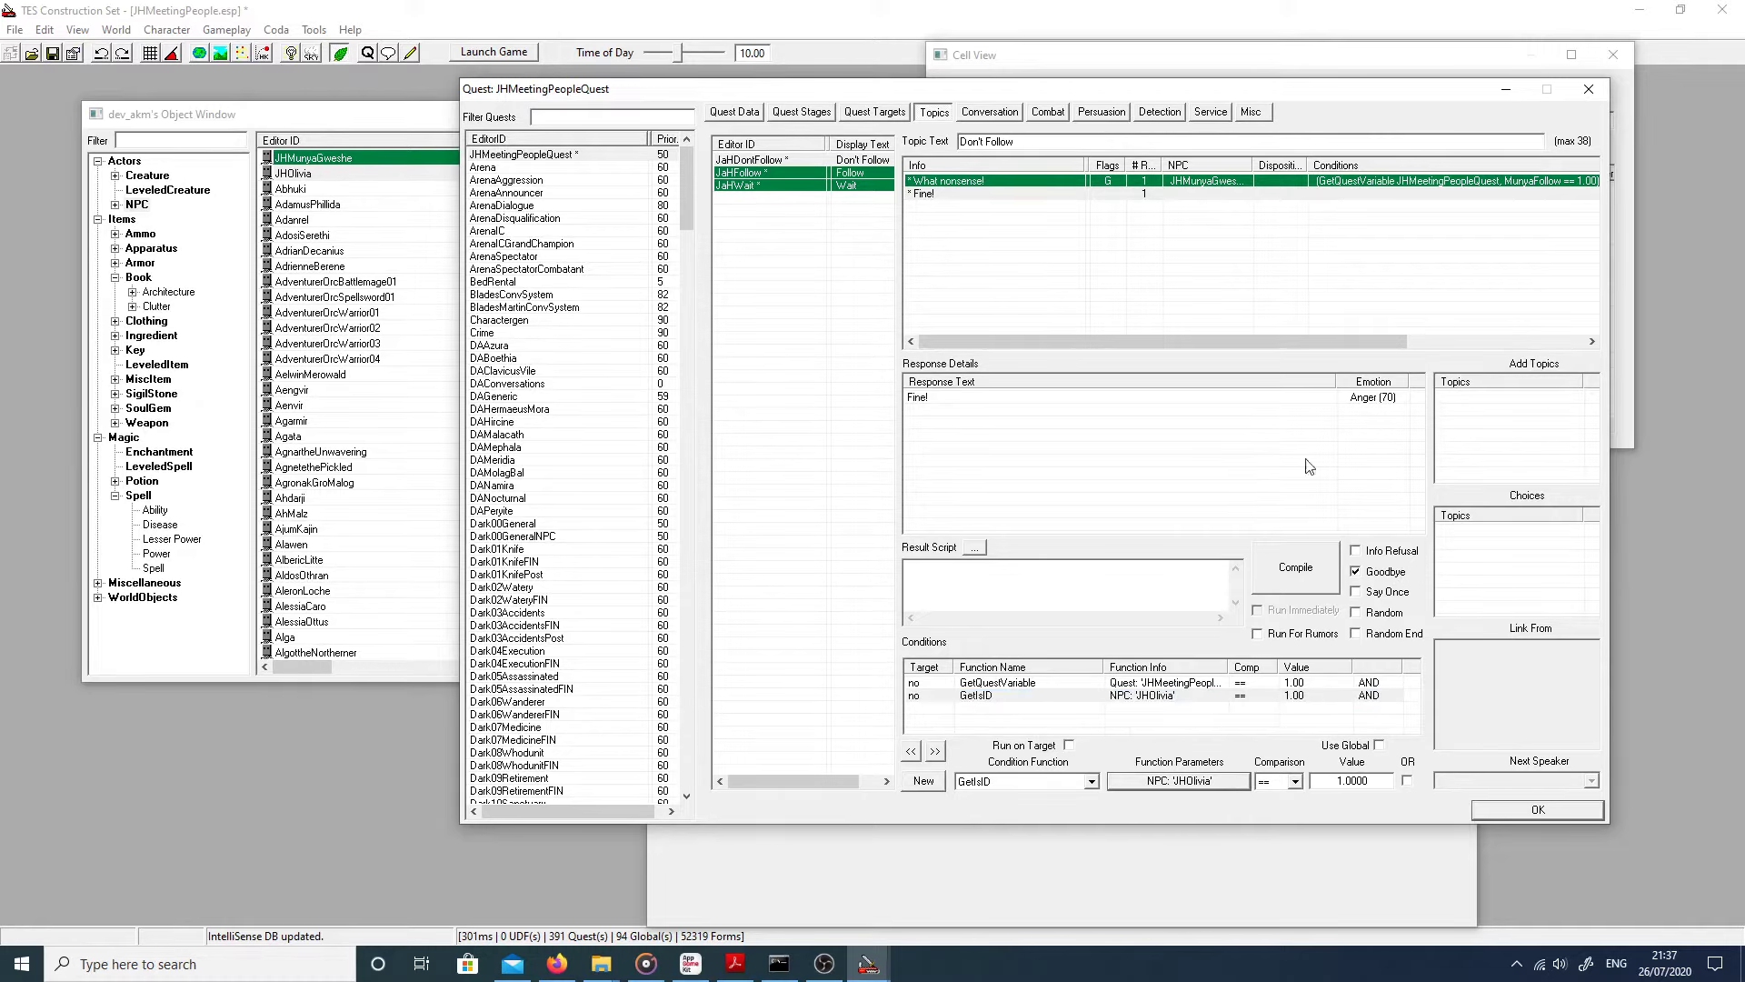
pyautogui.click(731, 172)
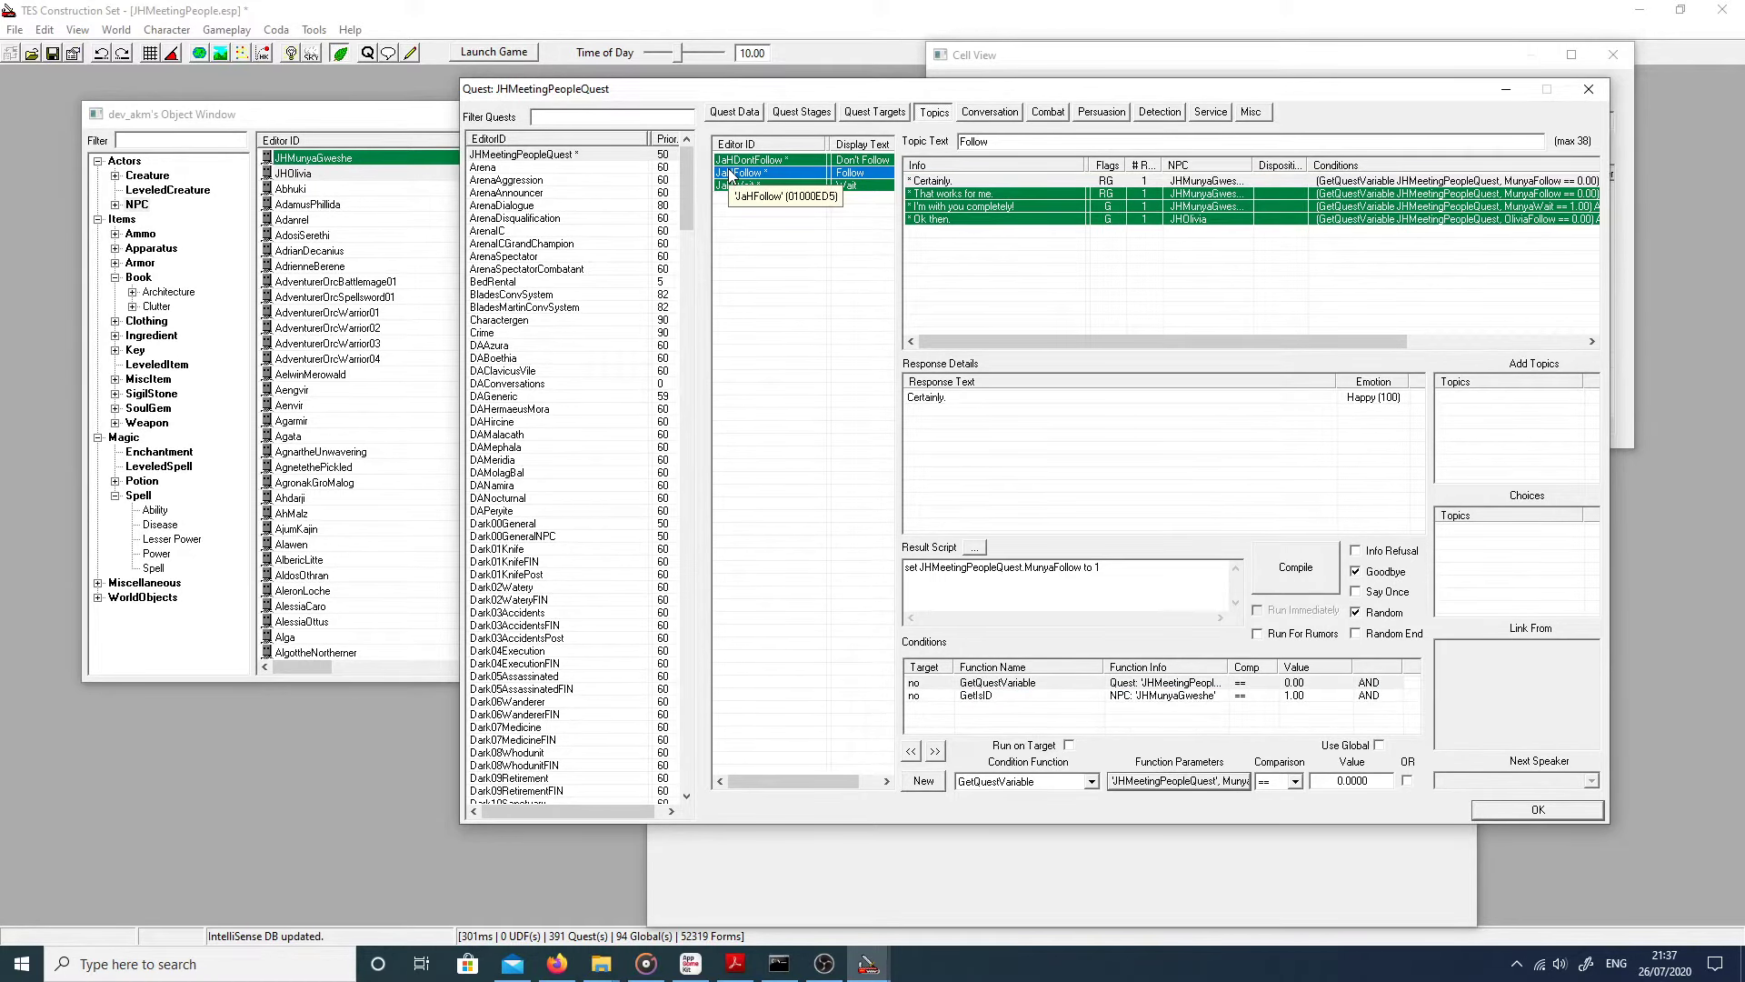
# Step: Review the Follow, Wait and Don't Follow responses, then show the Meeting People quest data
pyautogui.click(957, 234)
pyautogui.click(955, 220)
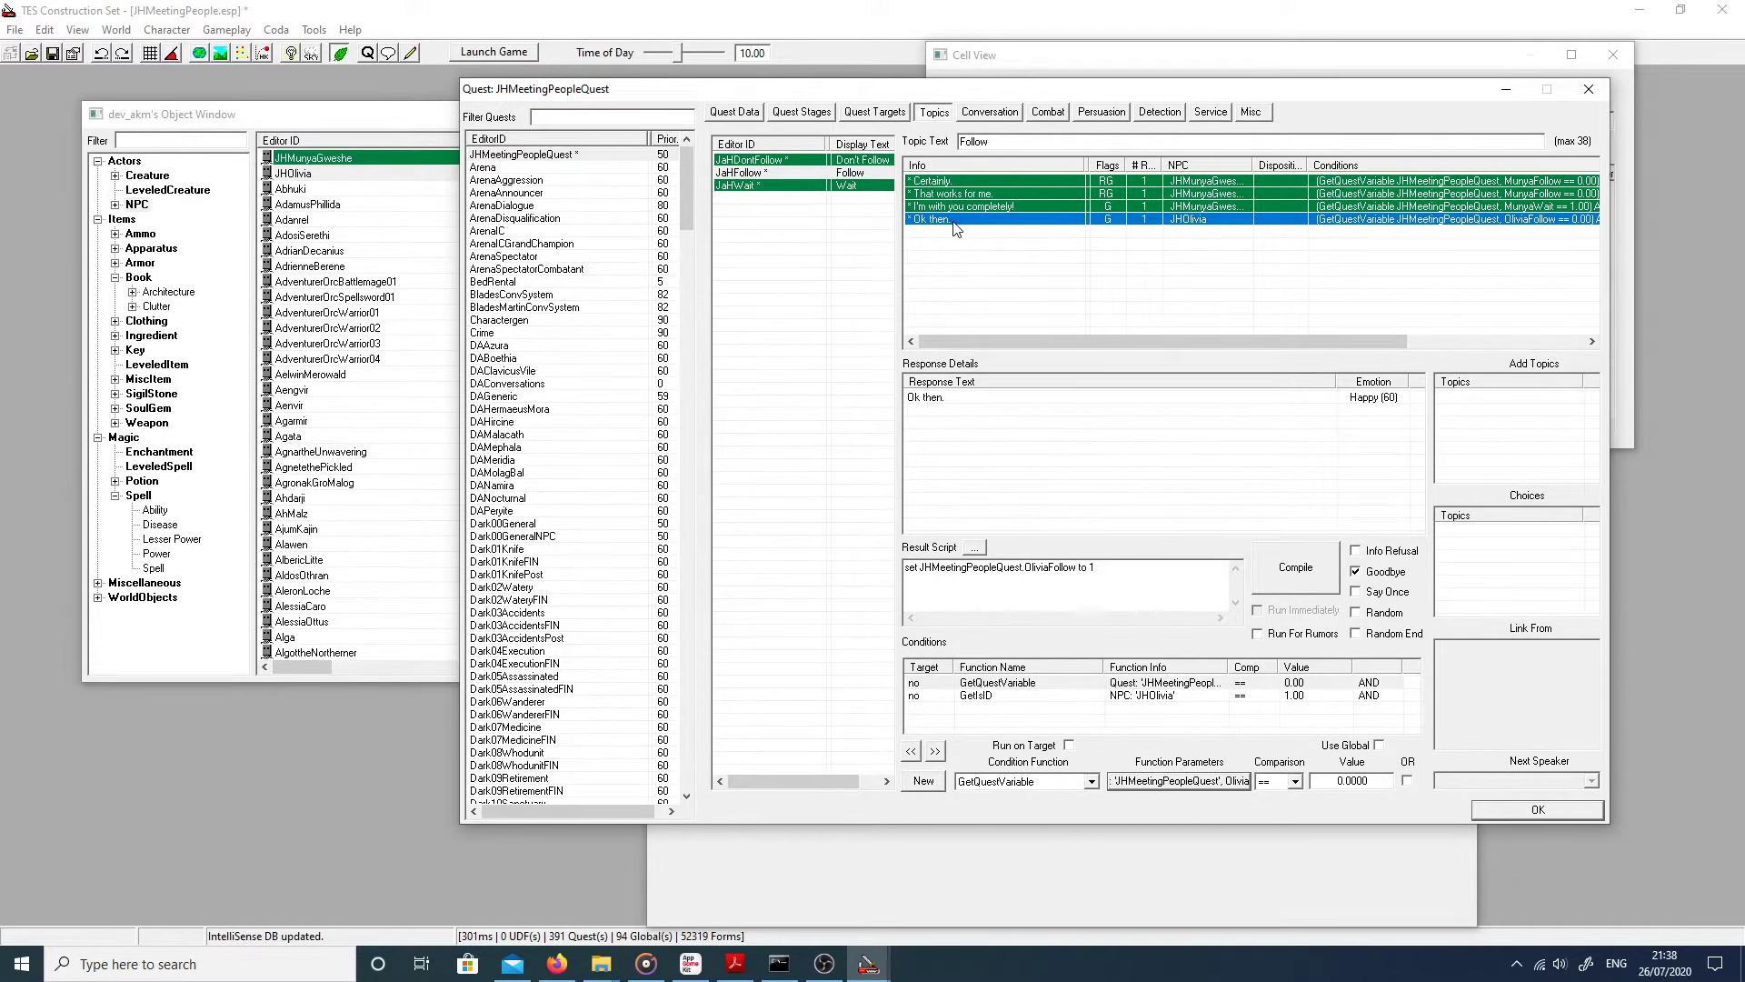
pyautogui.click(819, 187)
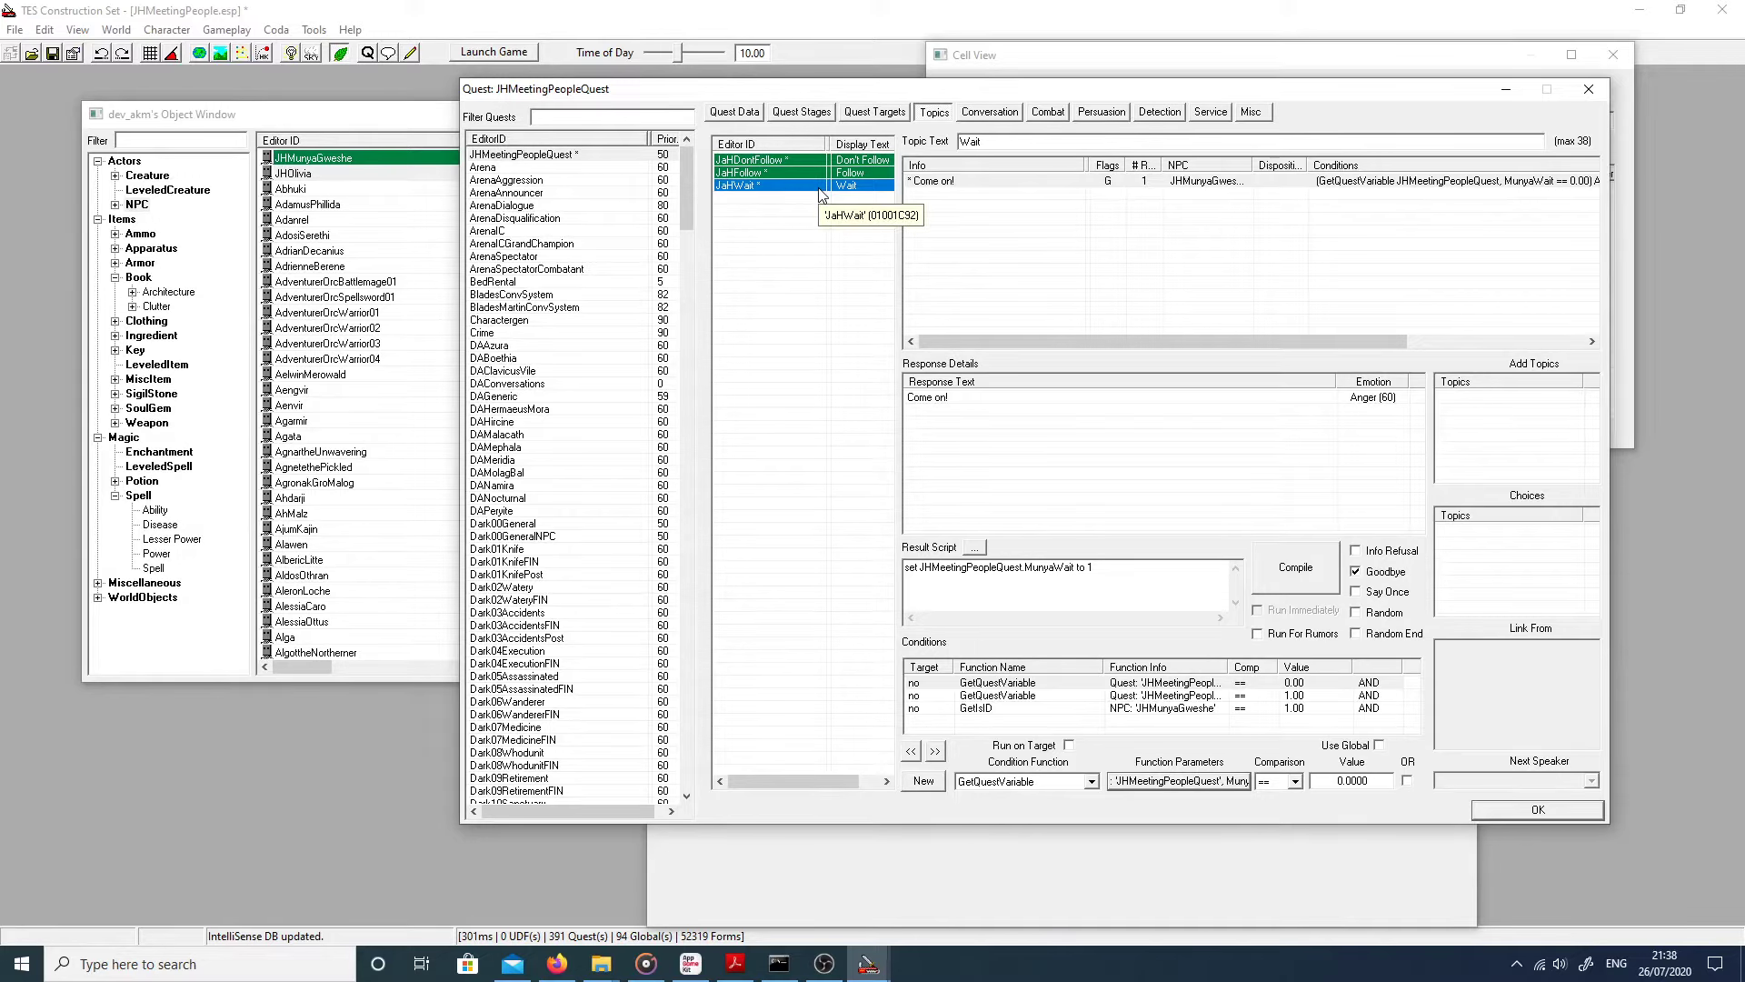
pyautogui.click(772, 171)
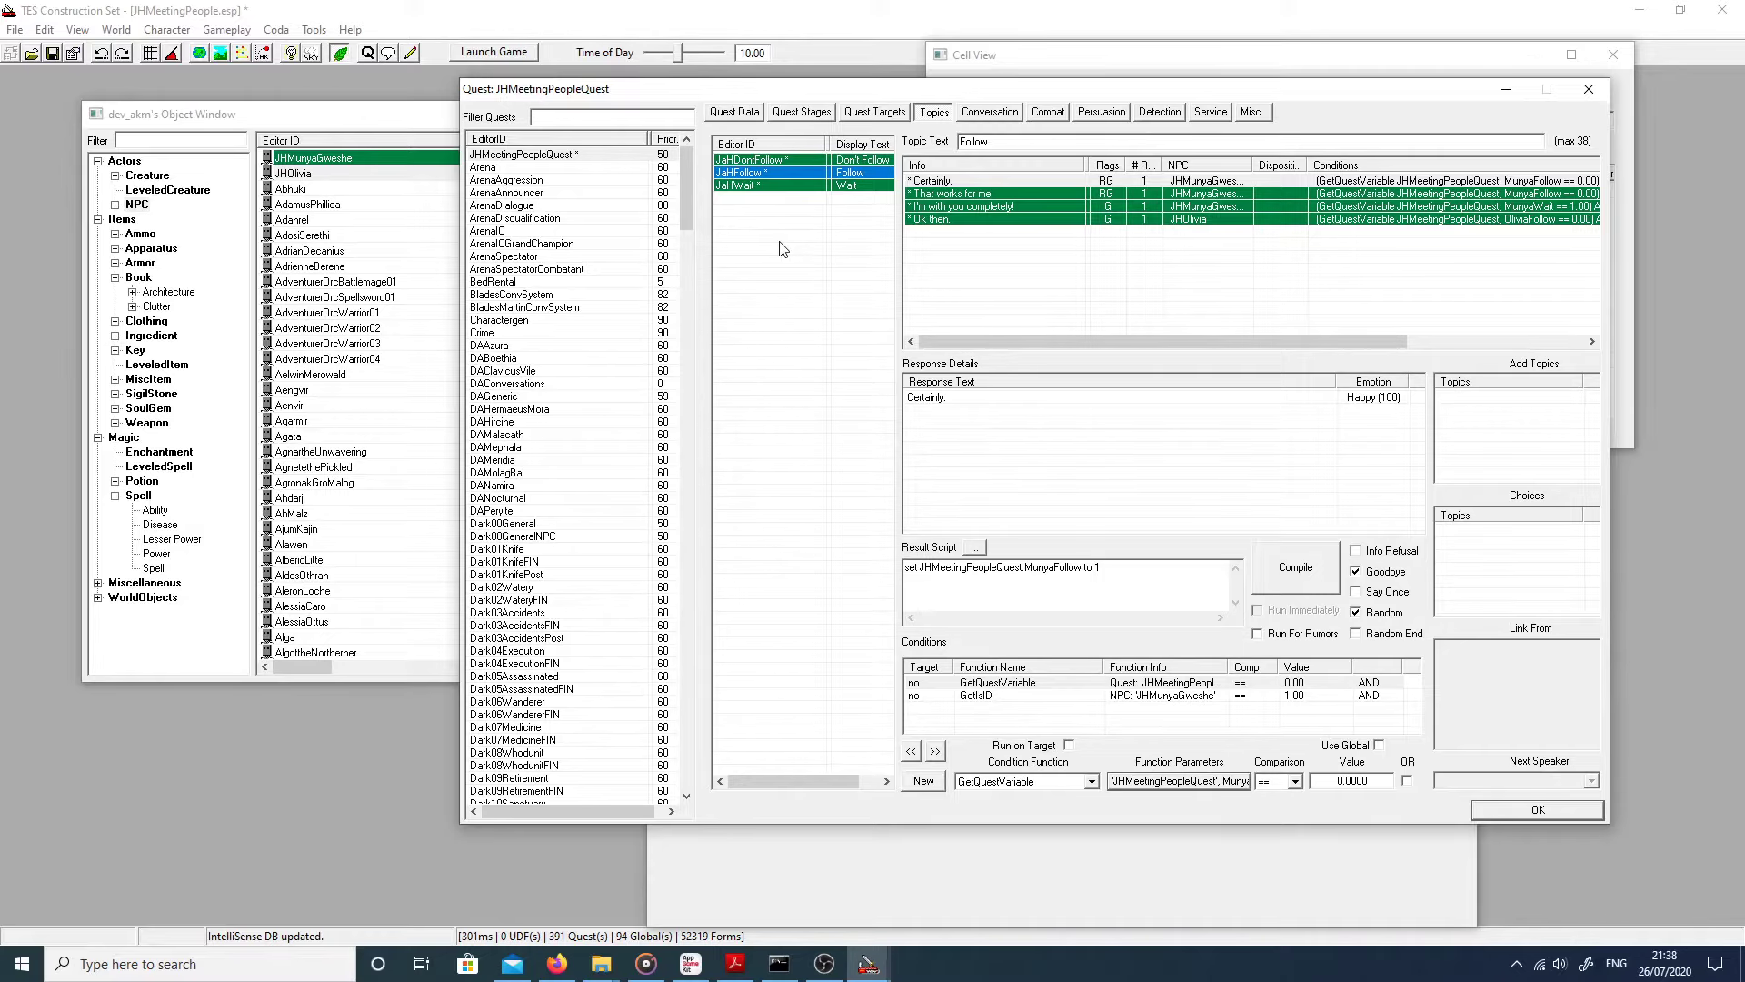
pyautogui.click(741, 160)
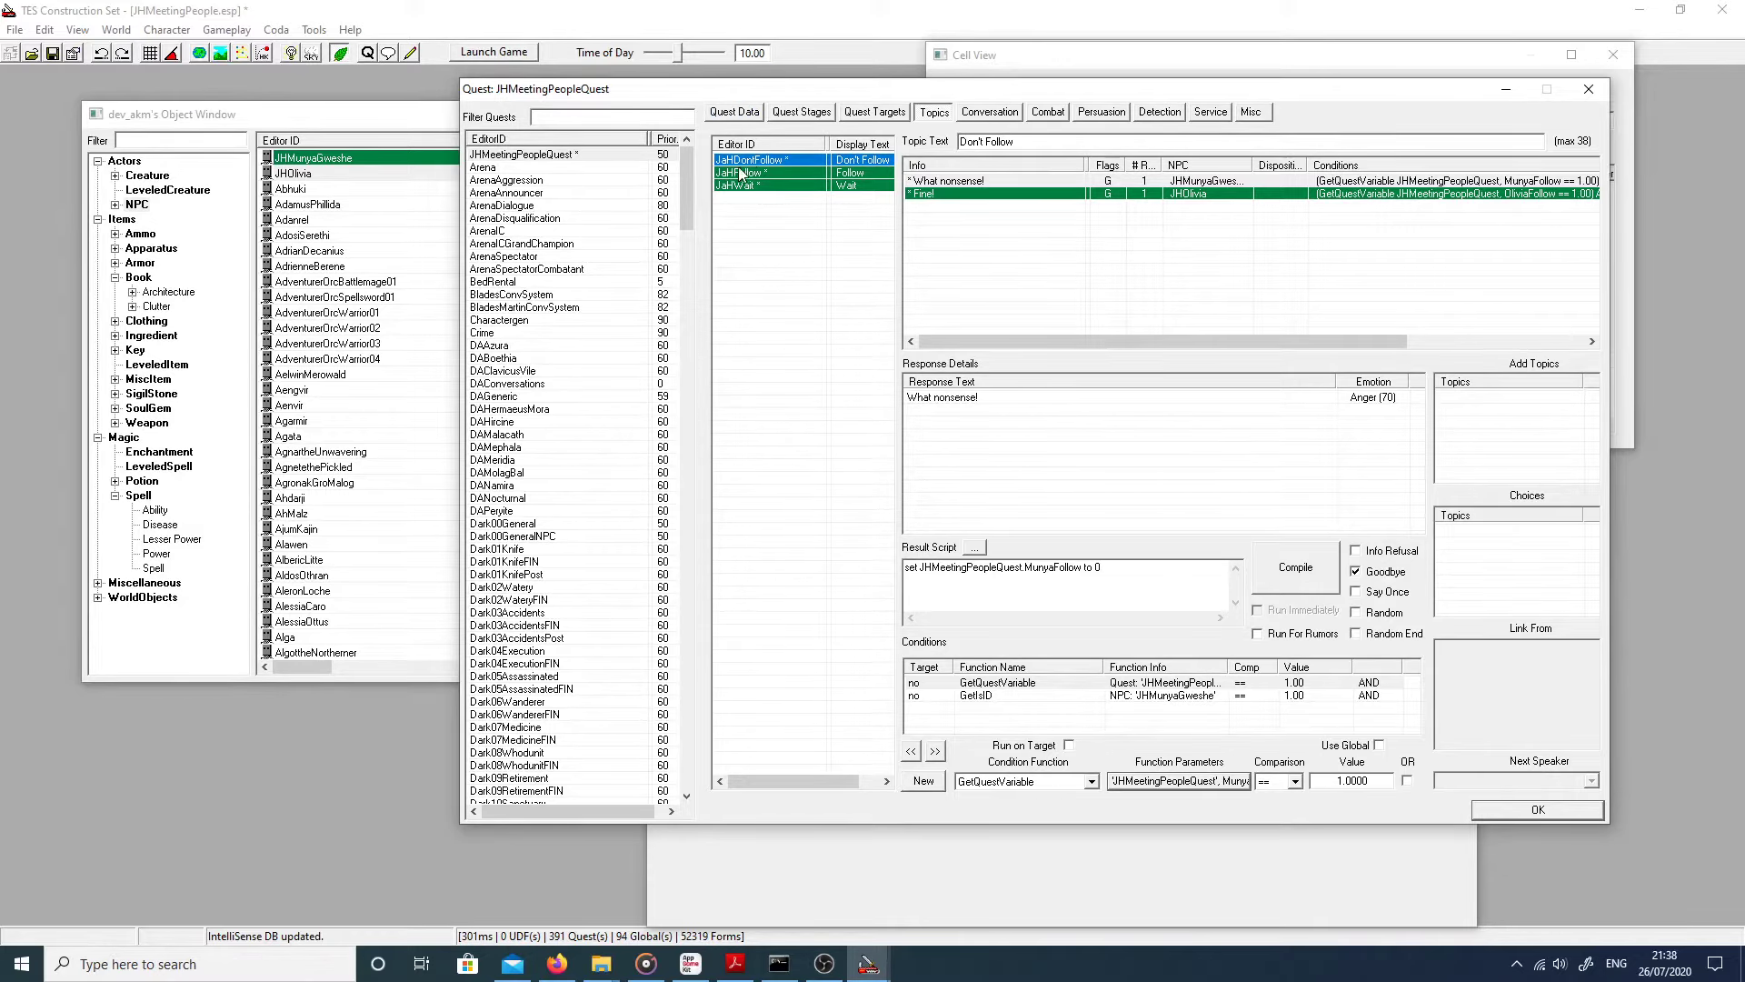
pyautogui.click(733, 112)
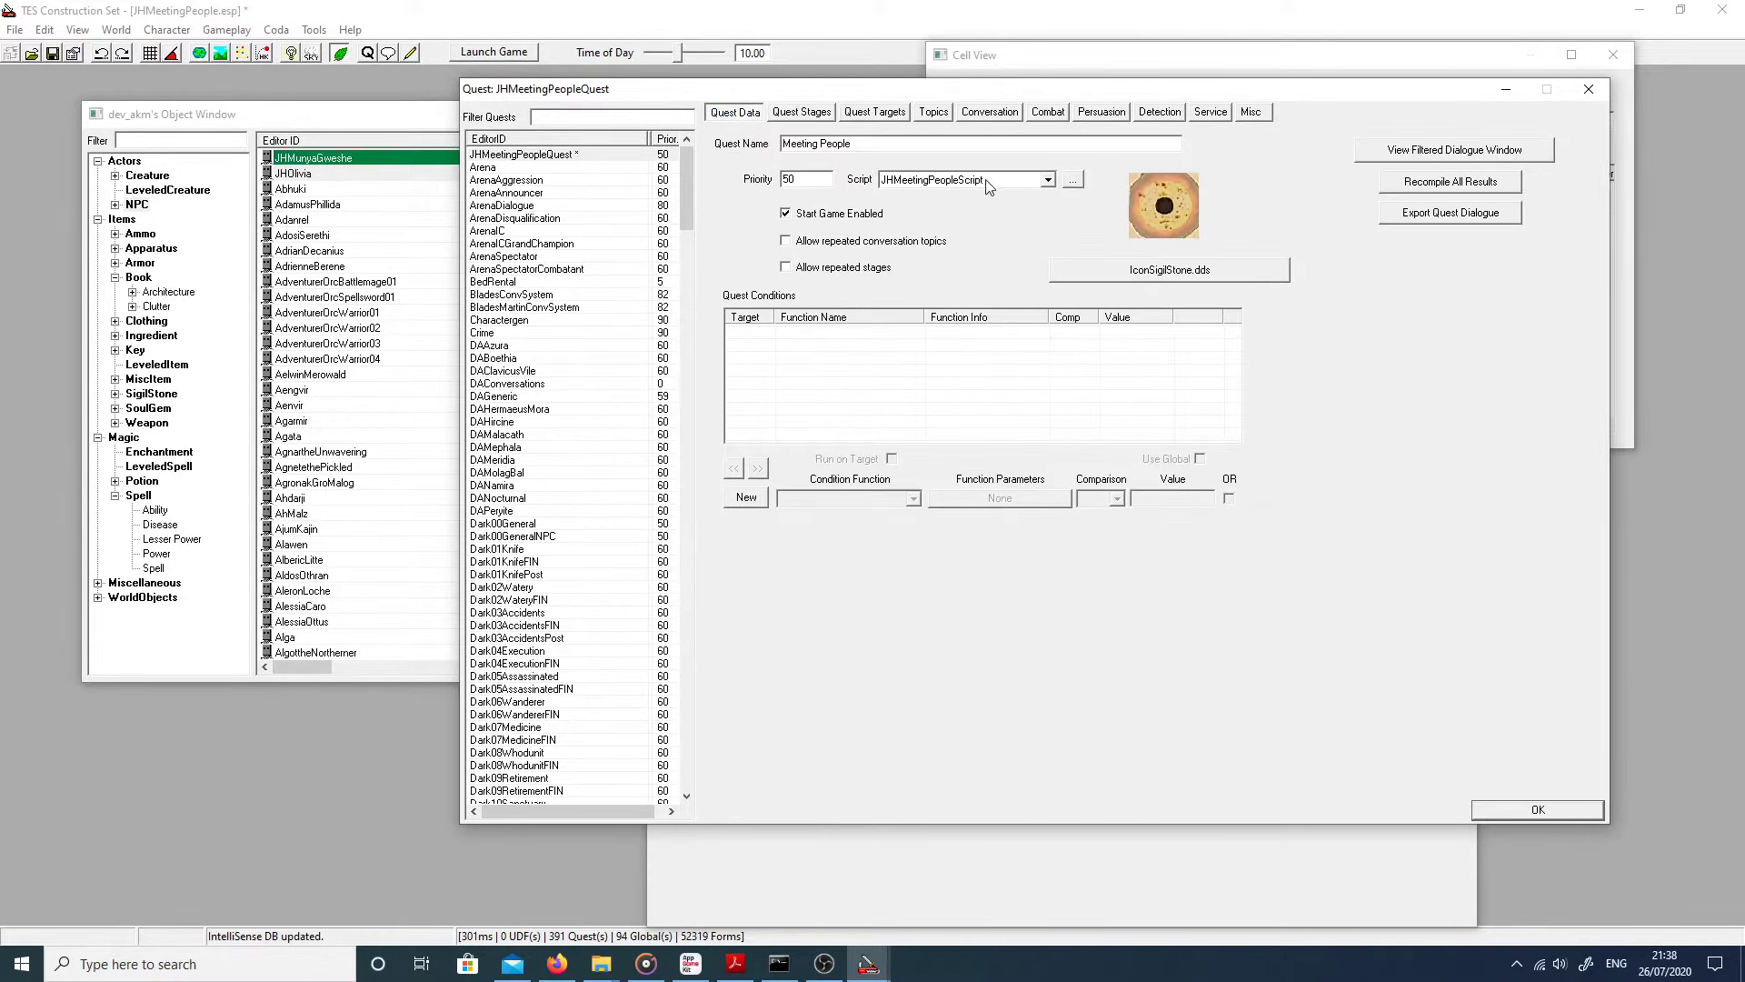
# Step: Finish the AddTopic JaHFollow, JaHWait and JaHDontFollow lines, then close the script and quest with OK
pyautogui.click(1073, 180)
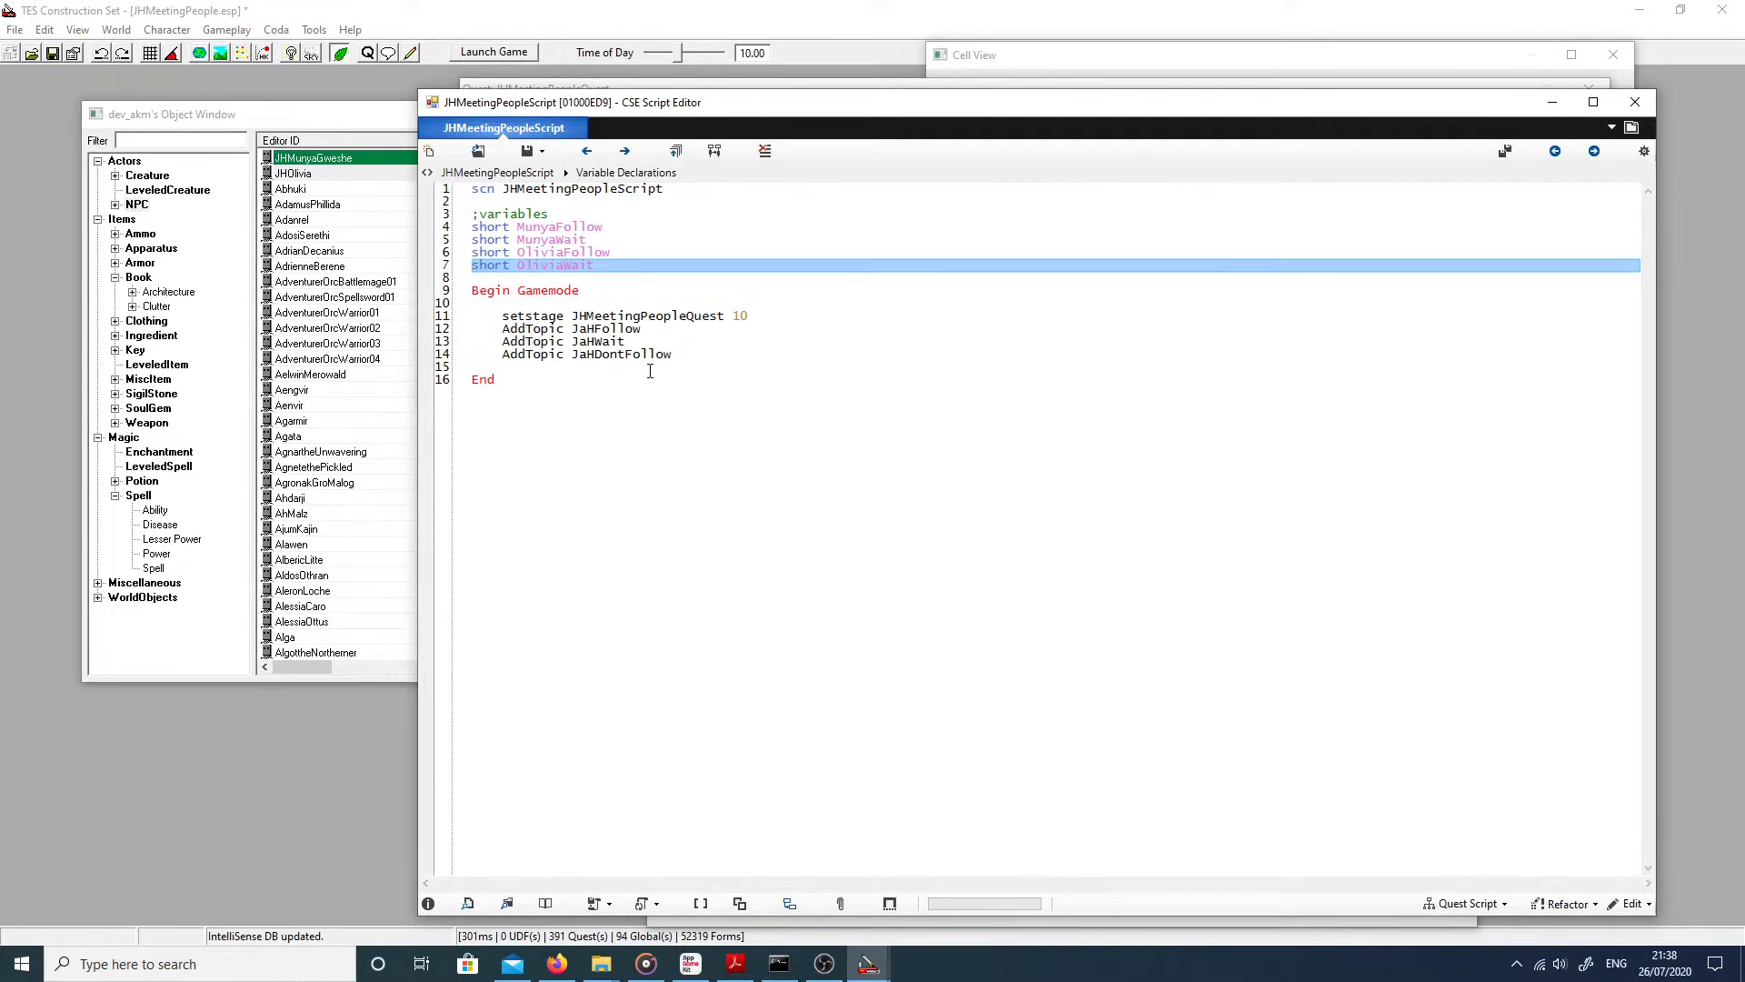
pyautogui.moveTo(660, 332); pyautogui.dragTo(501, 329)
pyautogui.click(675, 363)
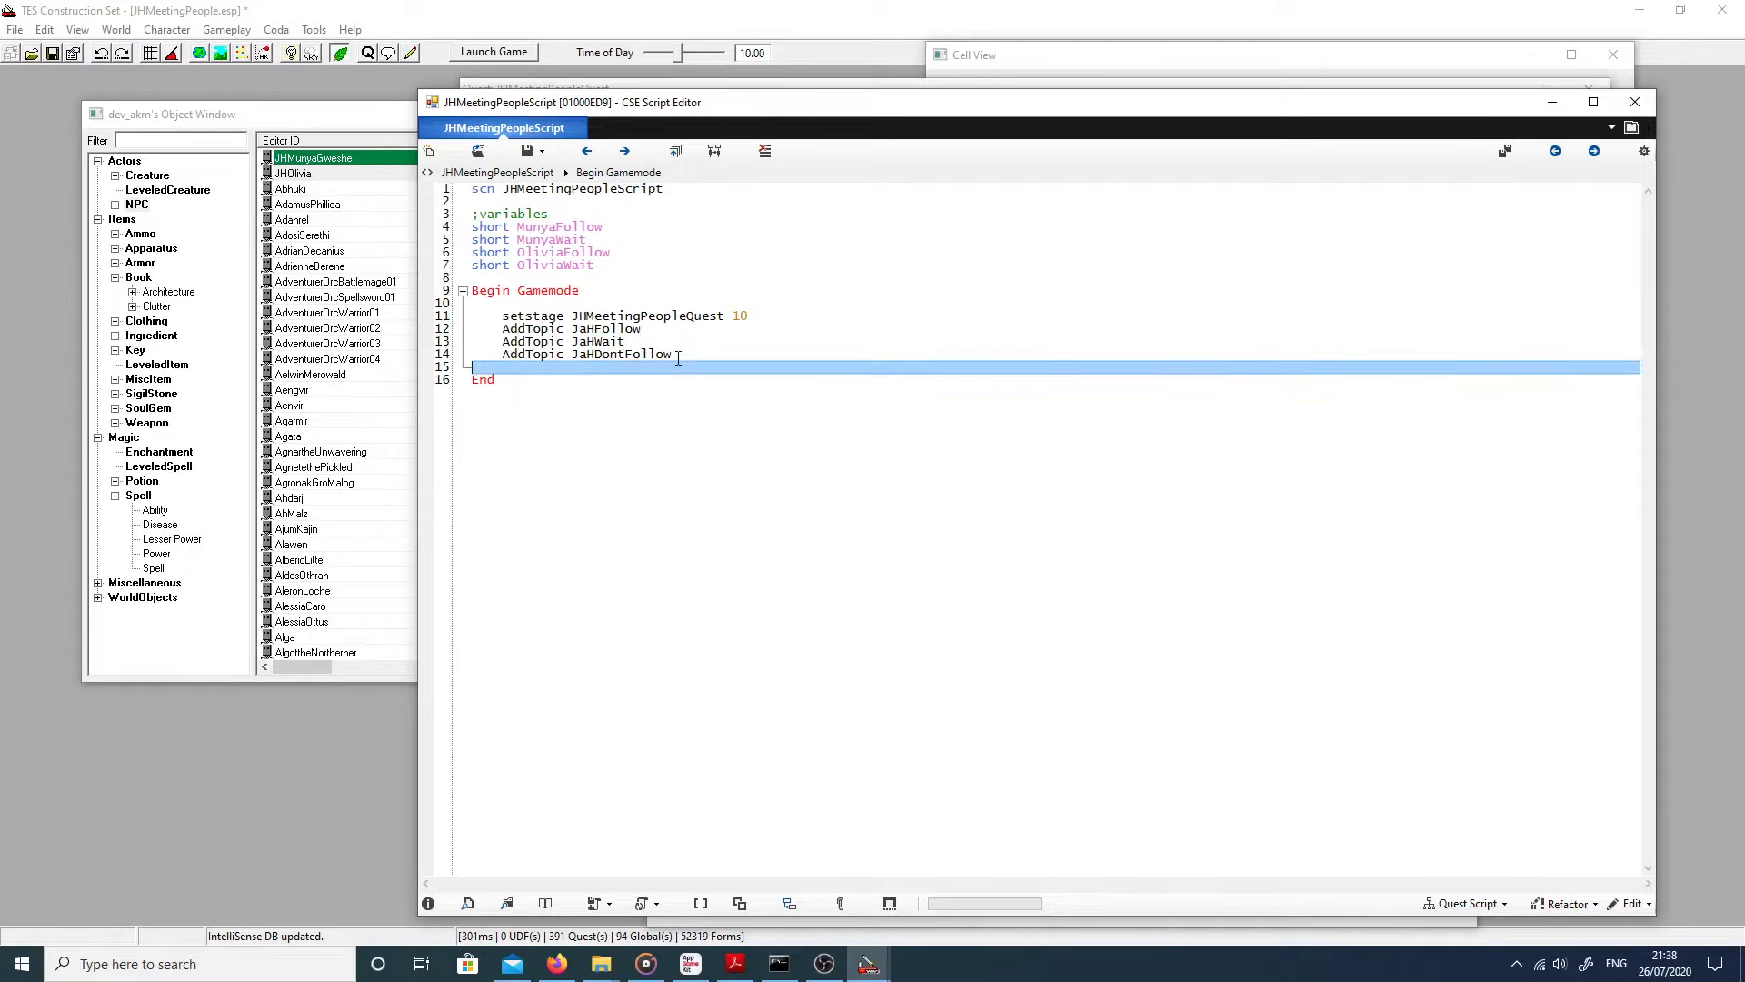
pyautogui.moveTo(681, 356); pyautogui.dragTo(504, 357)
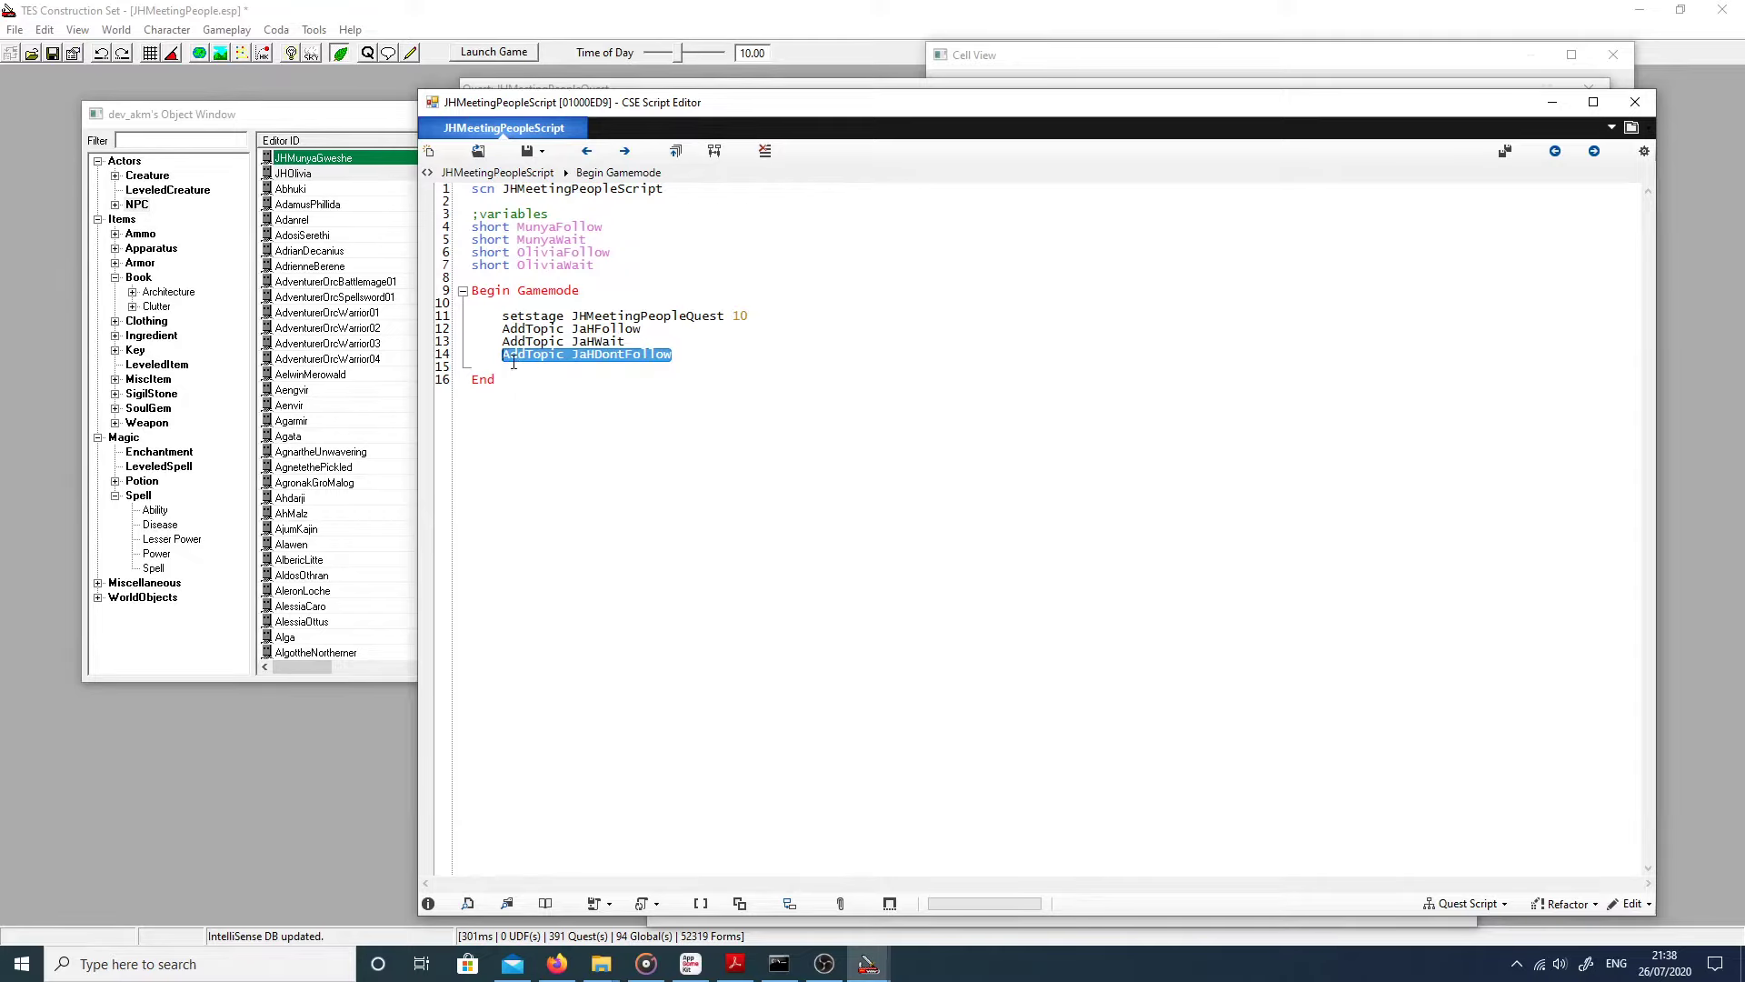
pyautogui.click(1635, 101)
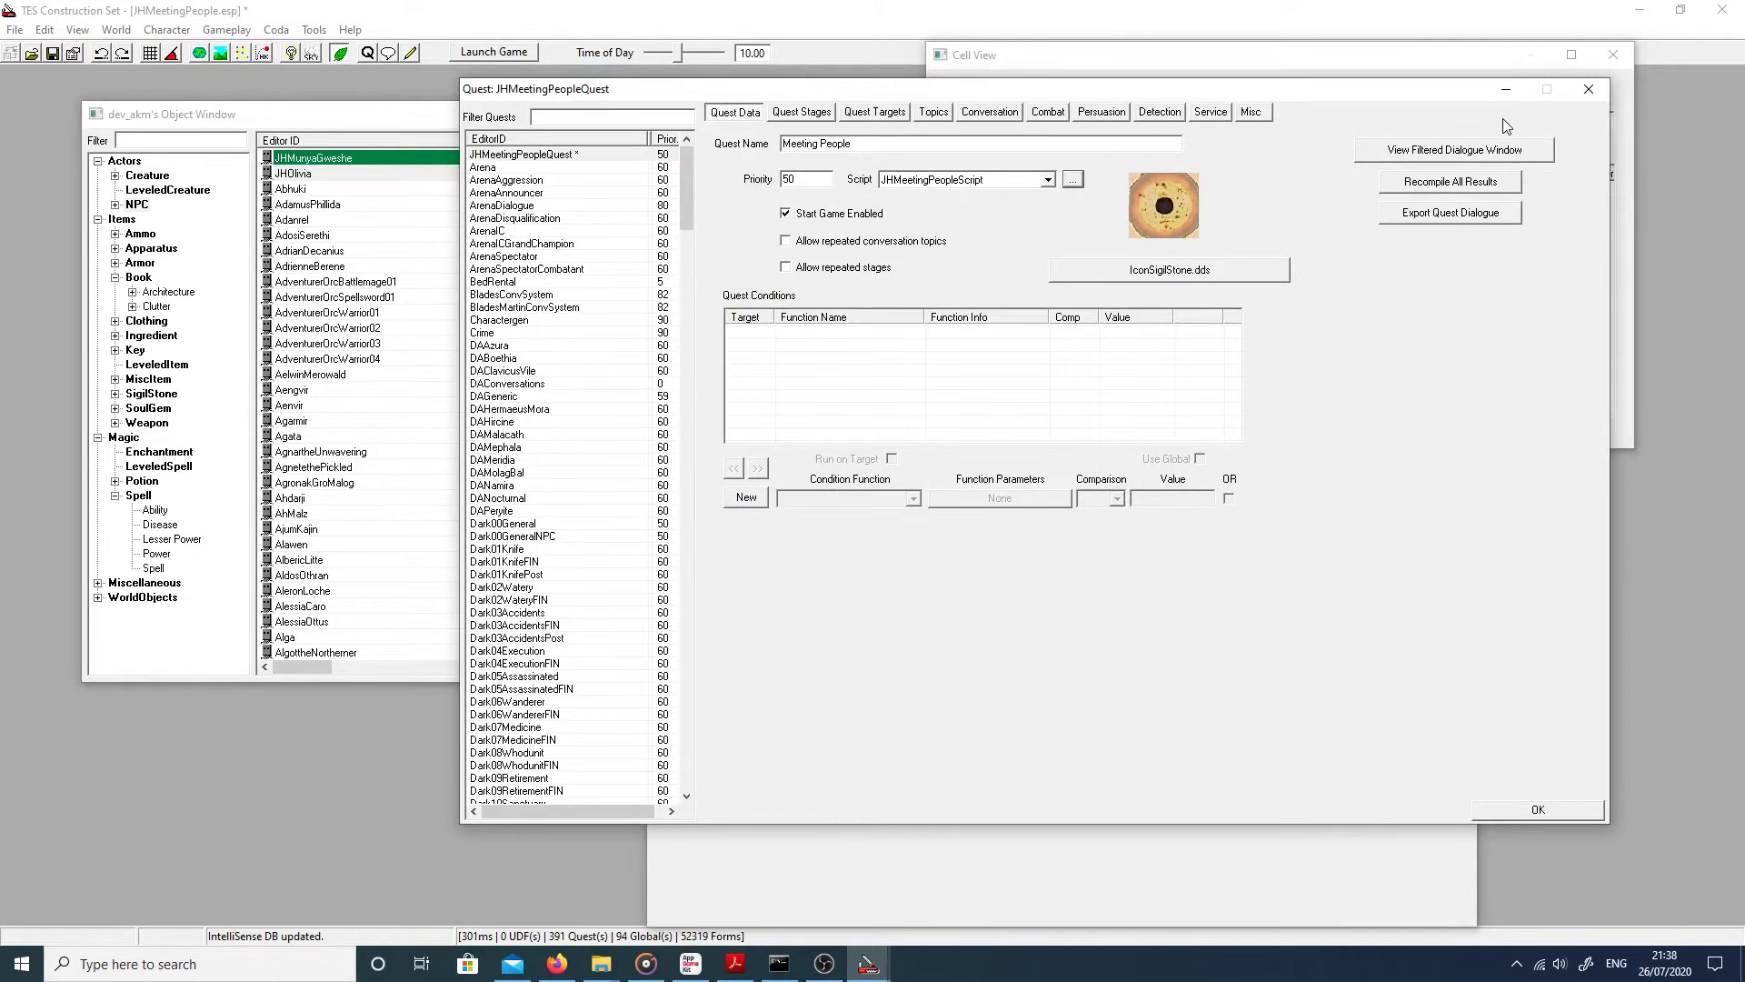
pyautogui.click(1498, 812)
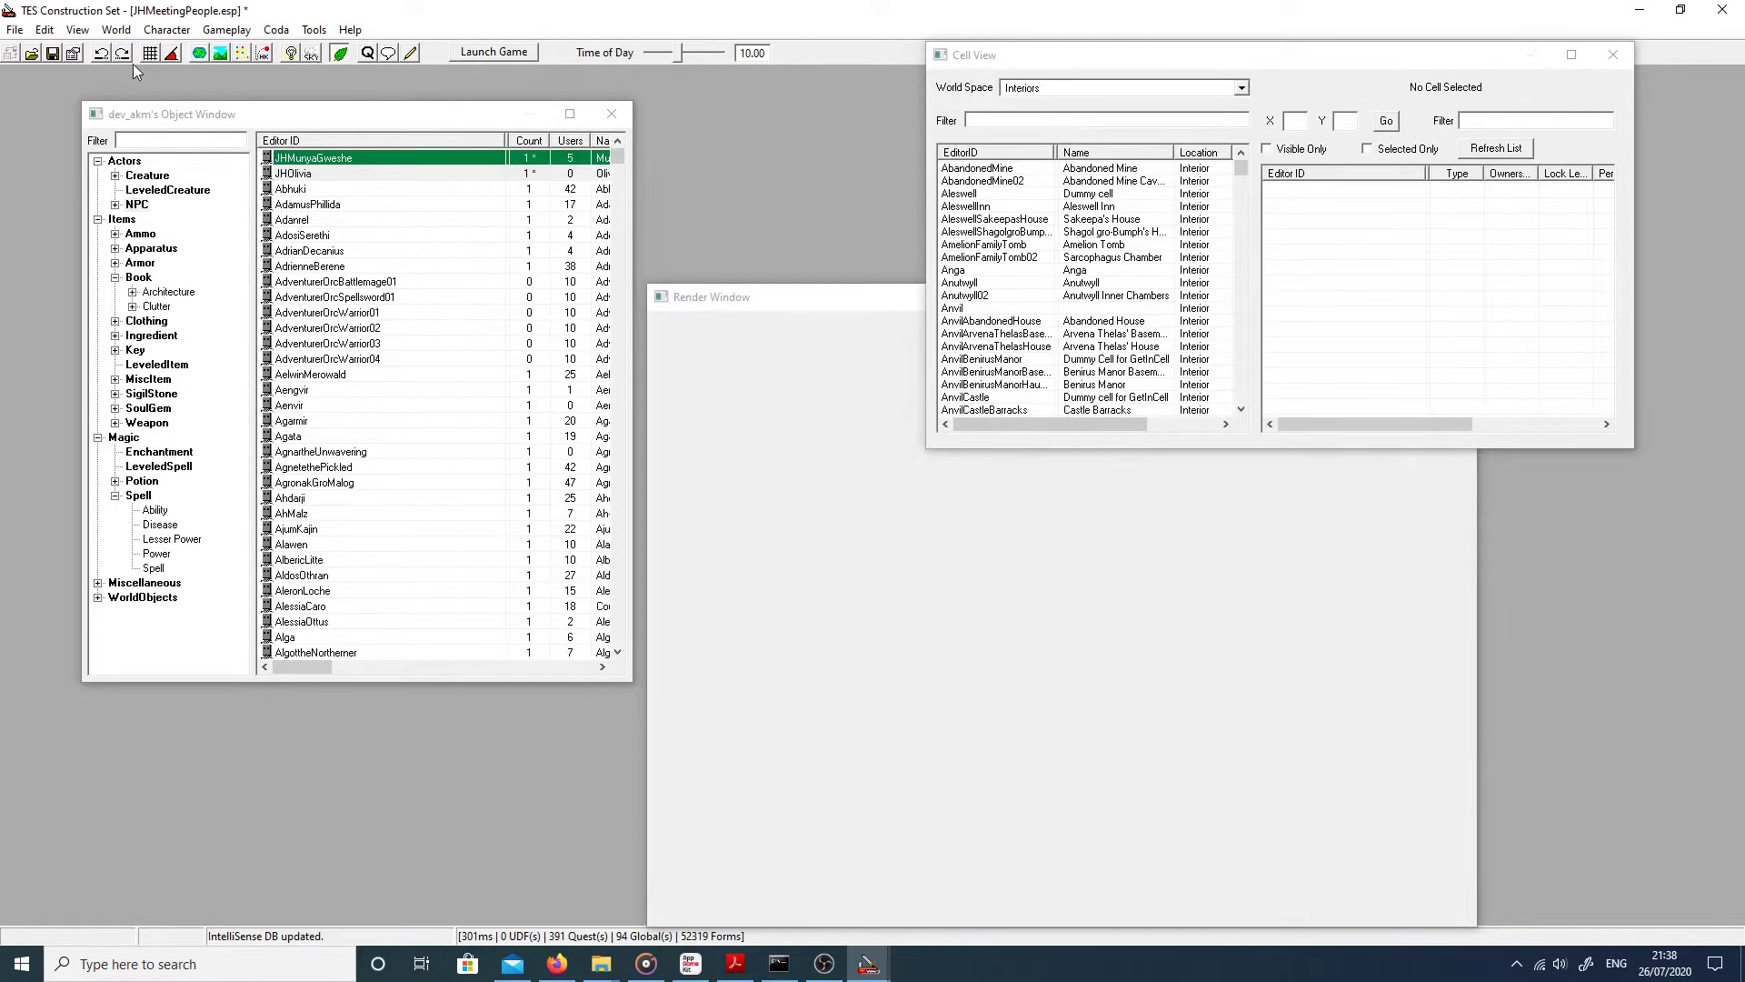
# Step: Save the JHMeetingPeople plugin, then reopen JHMeetingPeopleQuest via Character > Quests on its Topics tab
pyautogui.click(53, 53)
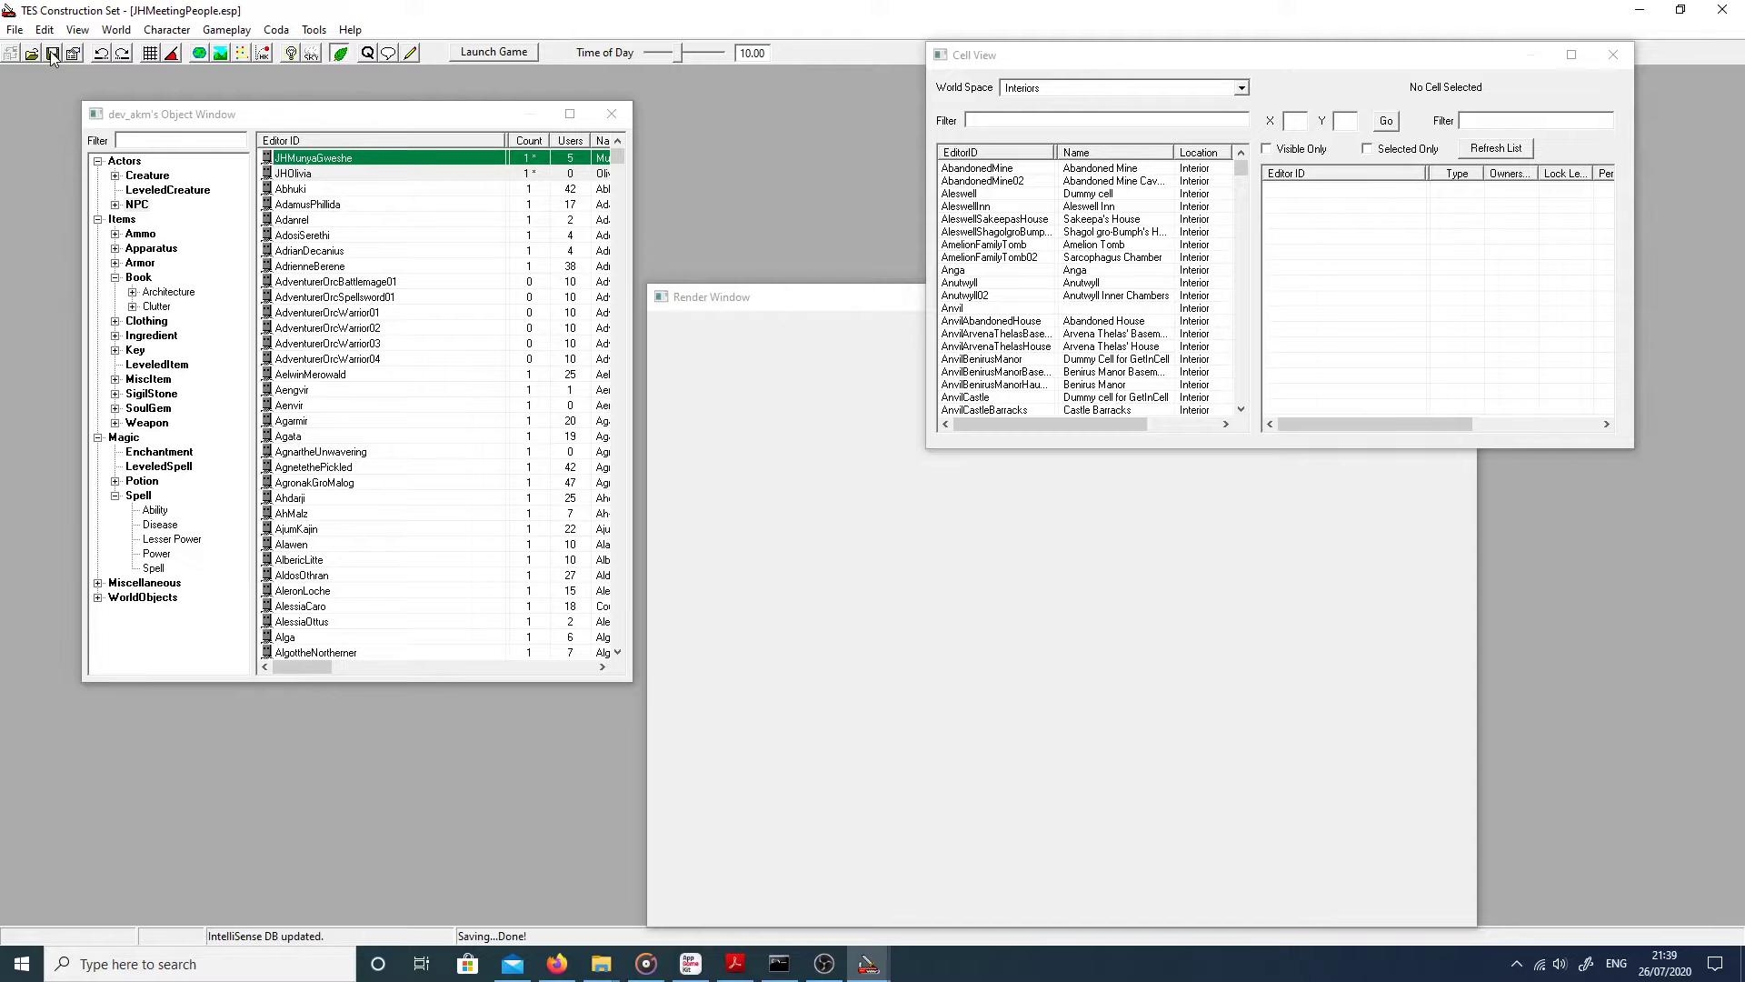
pyautogui.click(1650, 9)
pyautogui.click(226, 30)
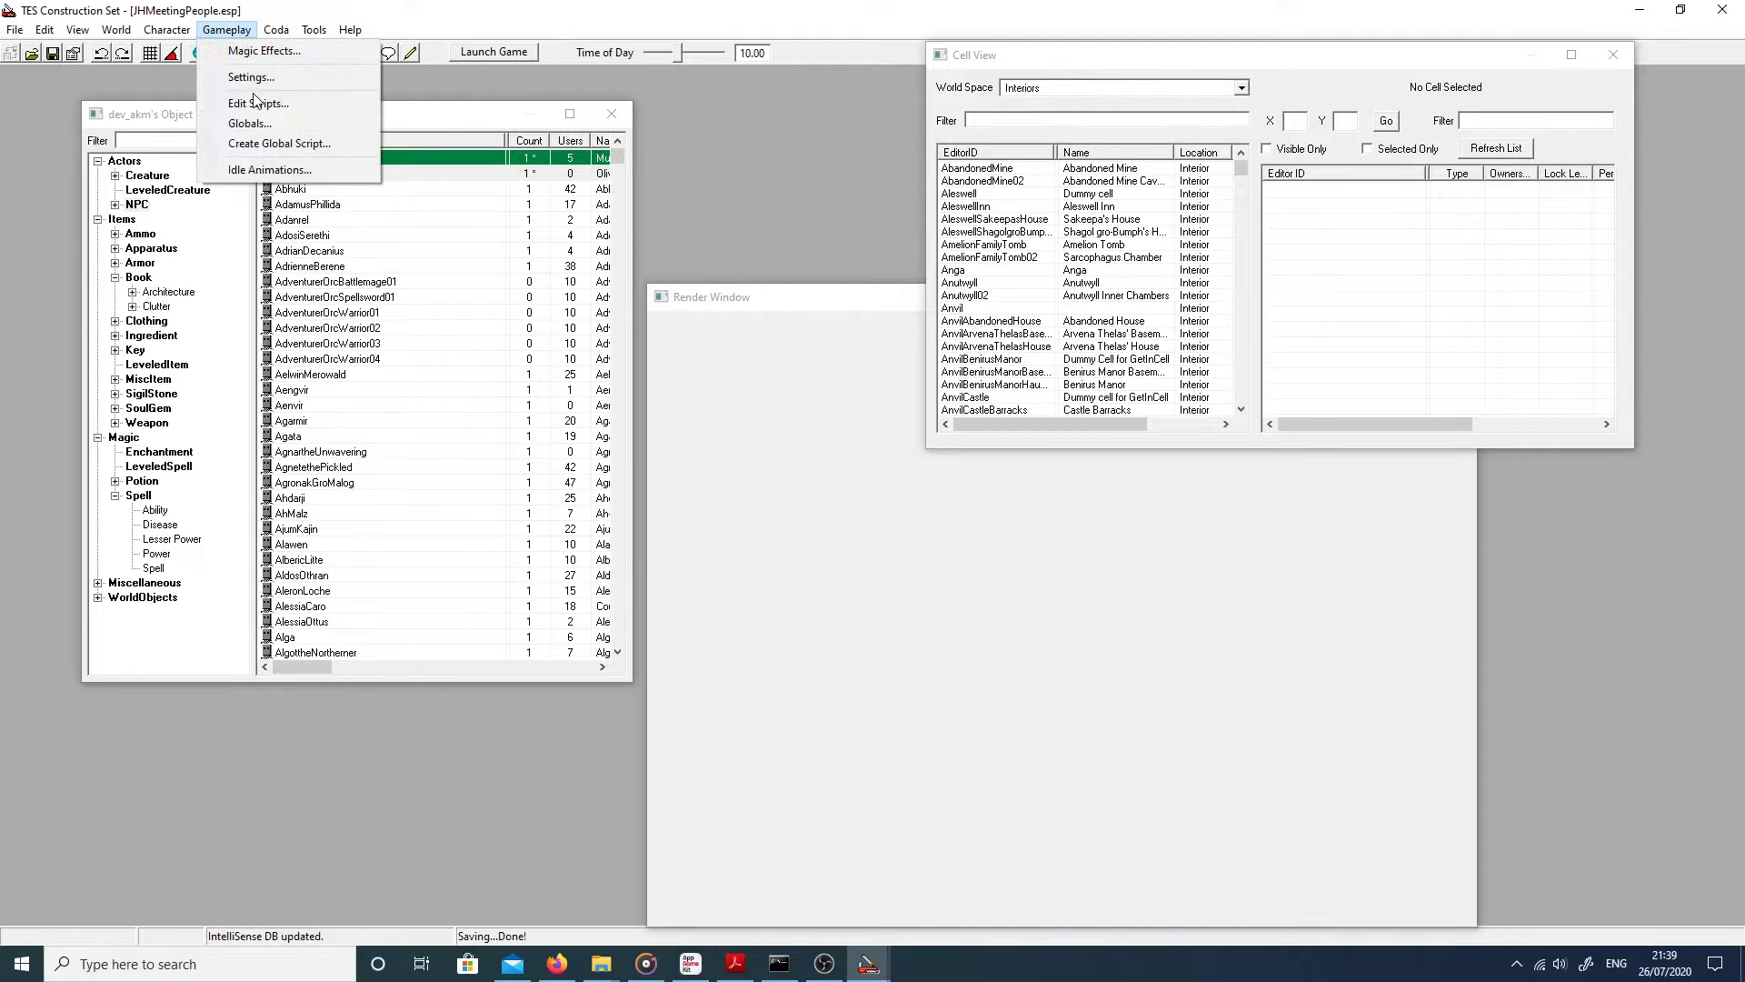
pyautogui.click(208, 227)
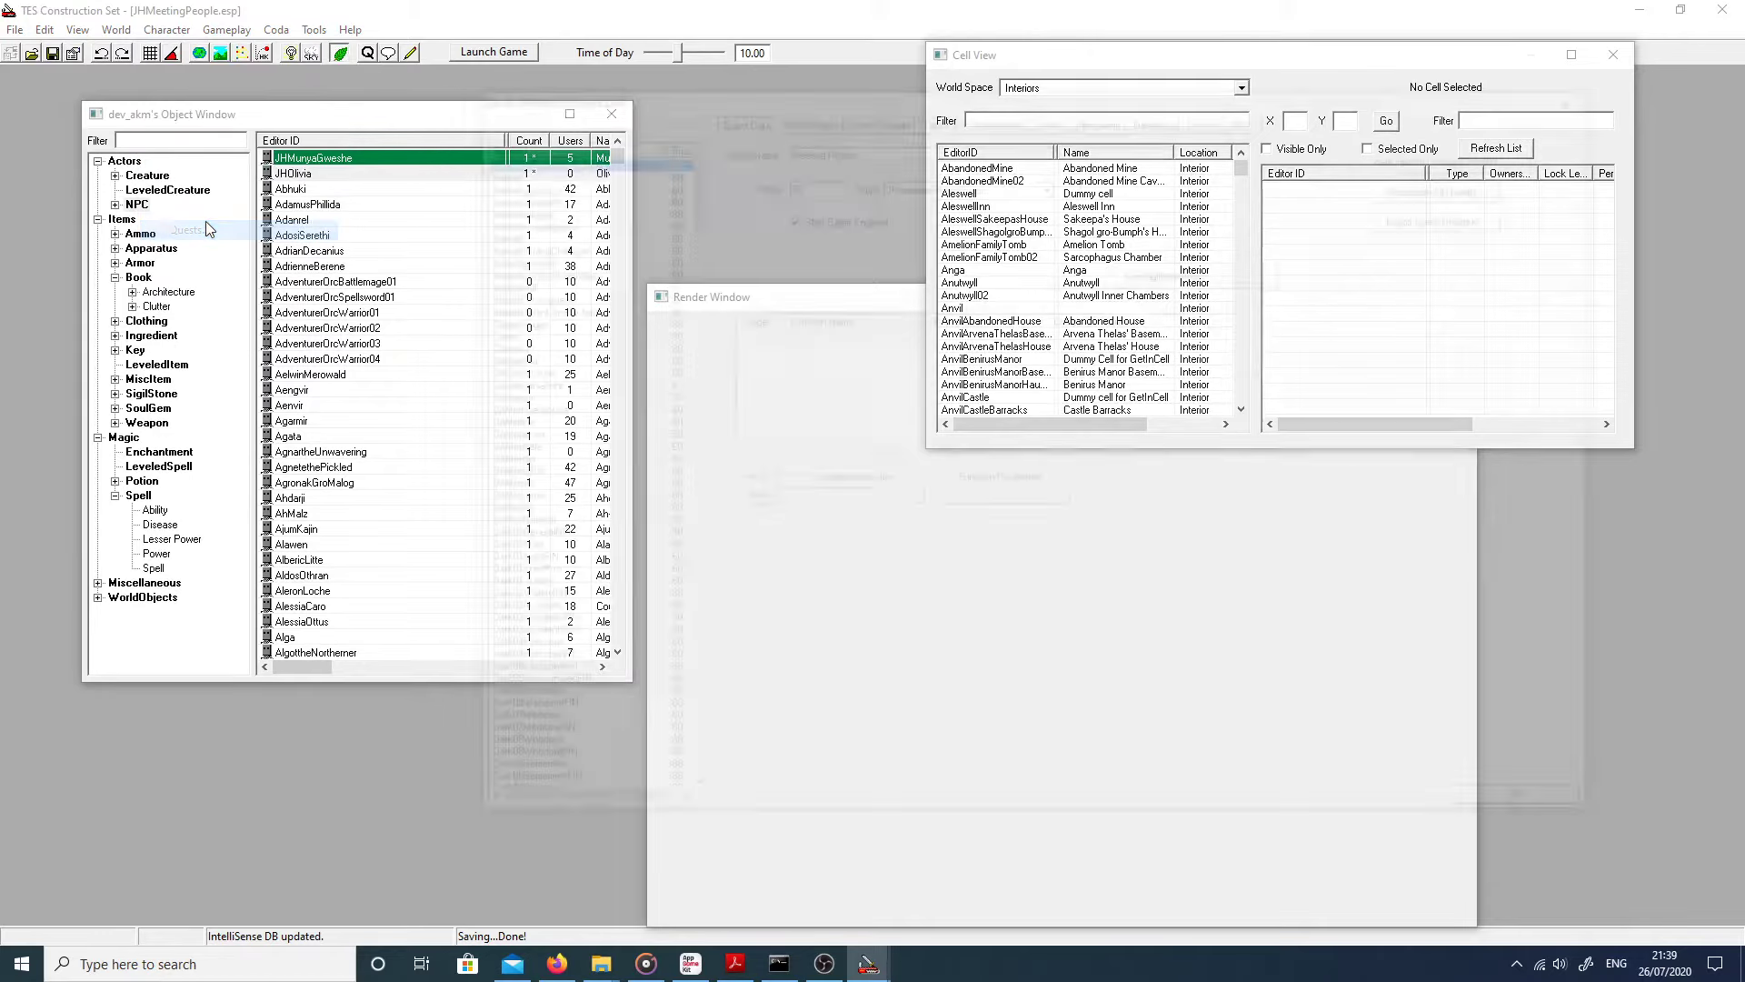
pyautogui.click(920, 117)
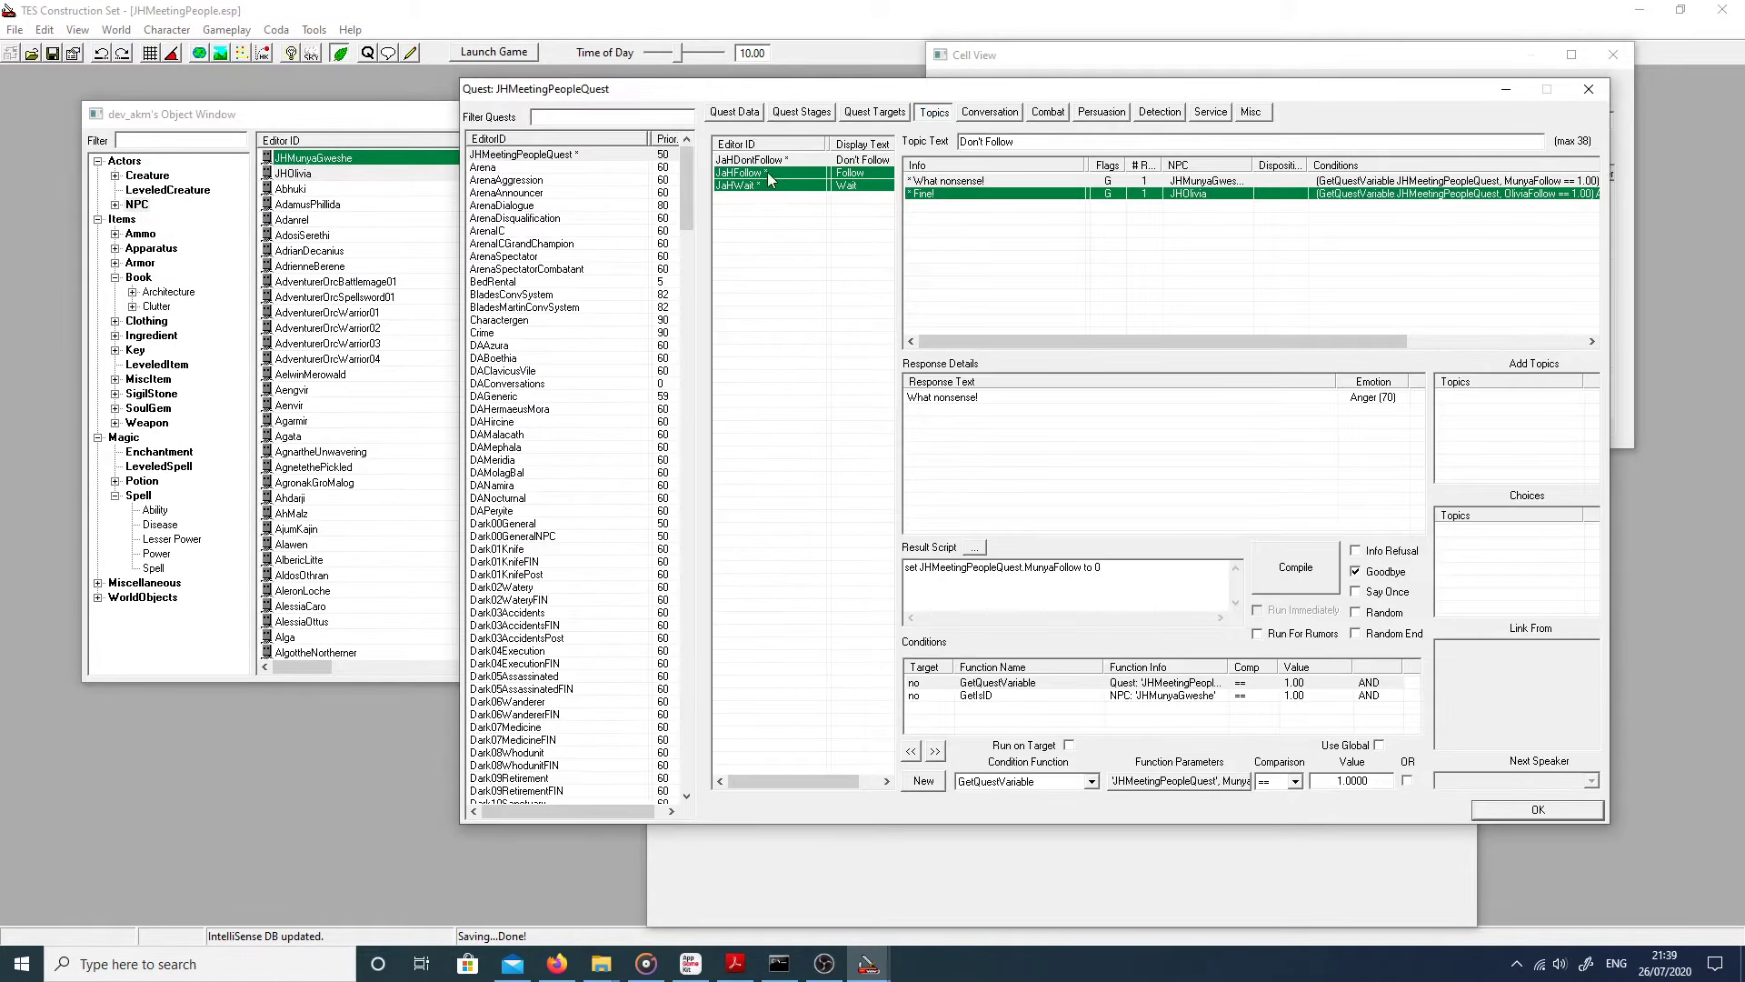
# Step: Copy the OliviaFollow result script line from 'Ok then.' into the 'Fine!' response script
pyautogui.click(753, 173)
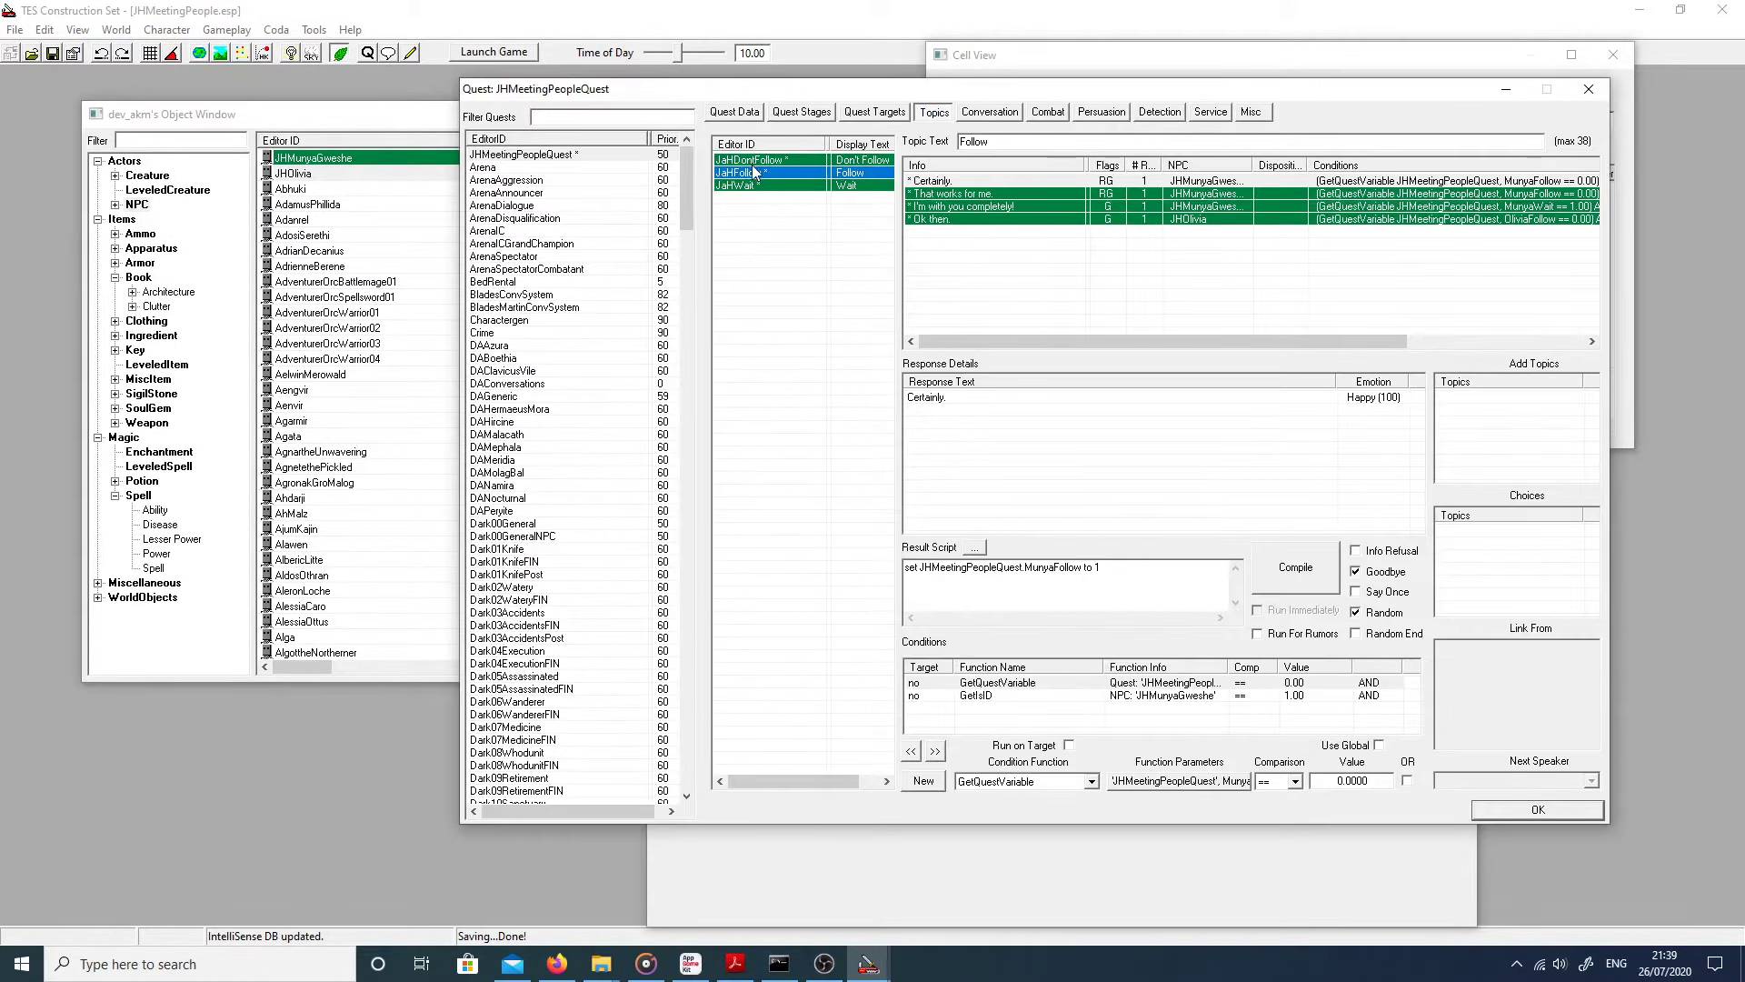
pyautogui.click(755, 161)
pyautogui.click(753, 173)
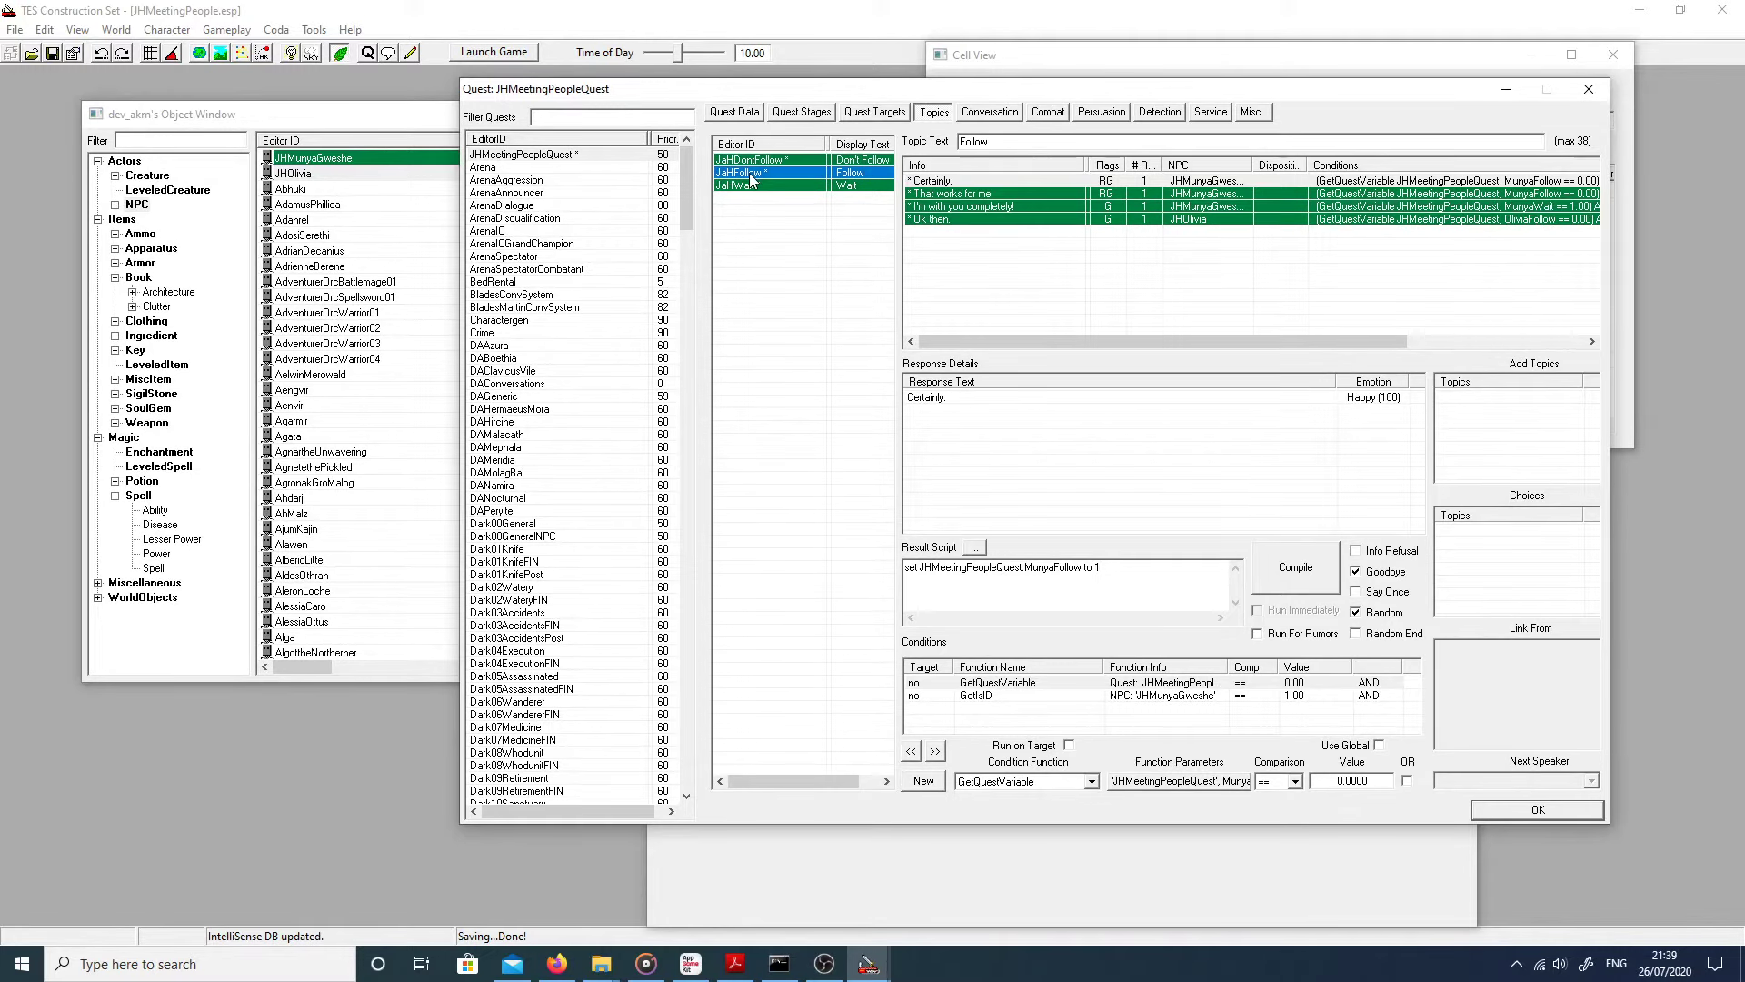
pyautogui.click(941, 220)
pyautogui.moveTo(1097, 567); pyautogui.dragTo(906, 567)
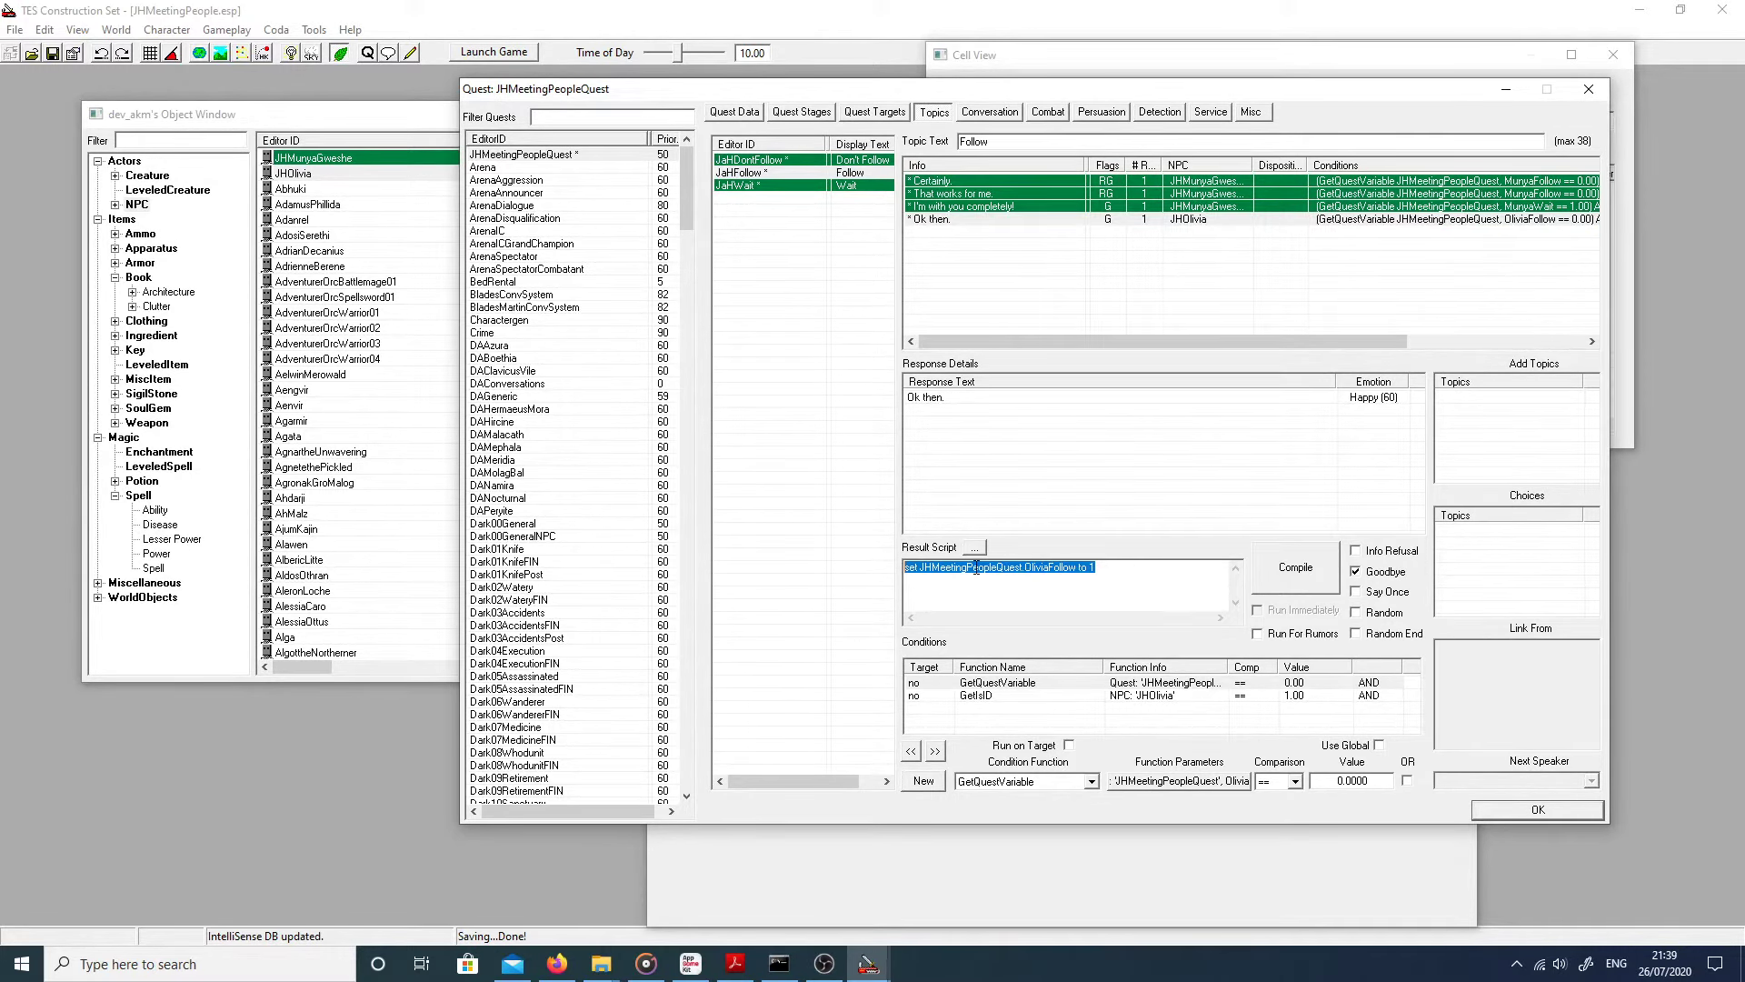
pyautogui.rightClick(976, 568)
pyautogui.click(1018, 633)
pyautogui.click(751, 162)
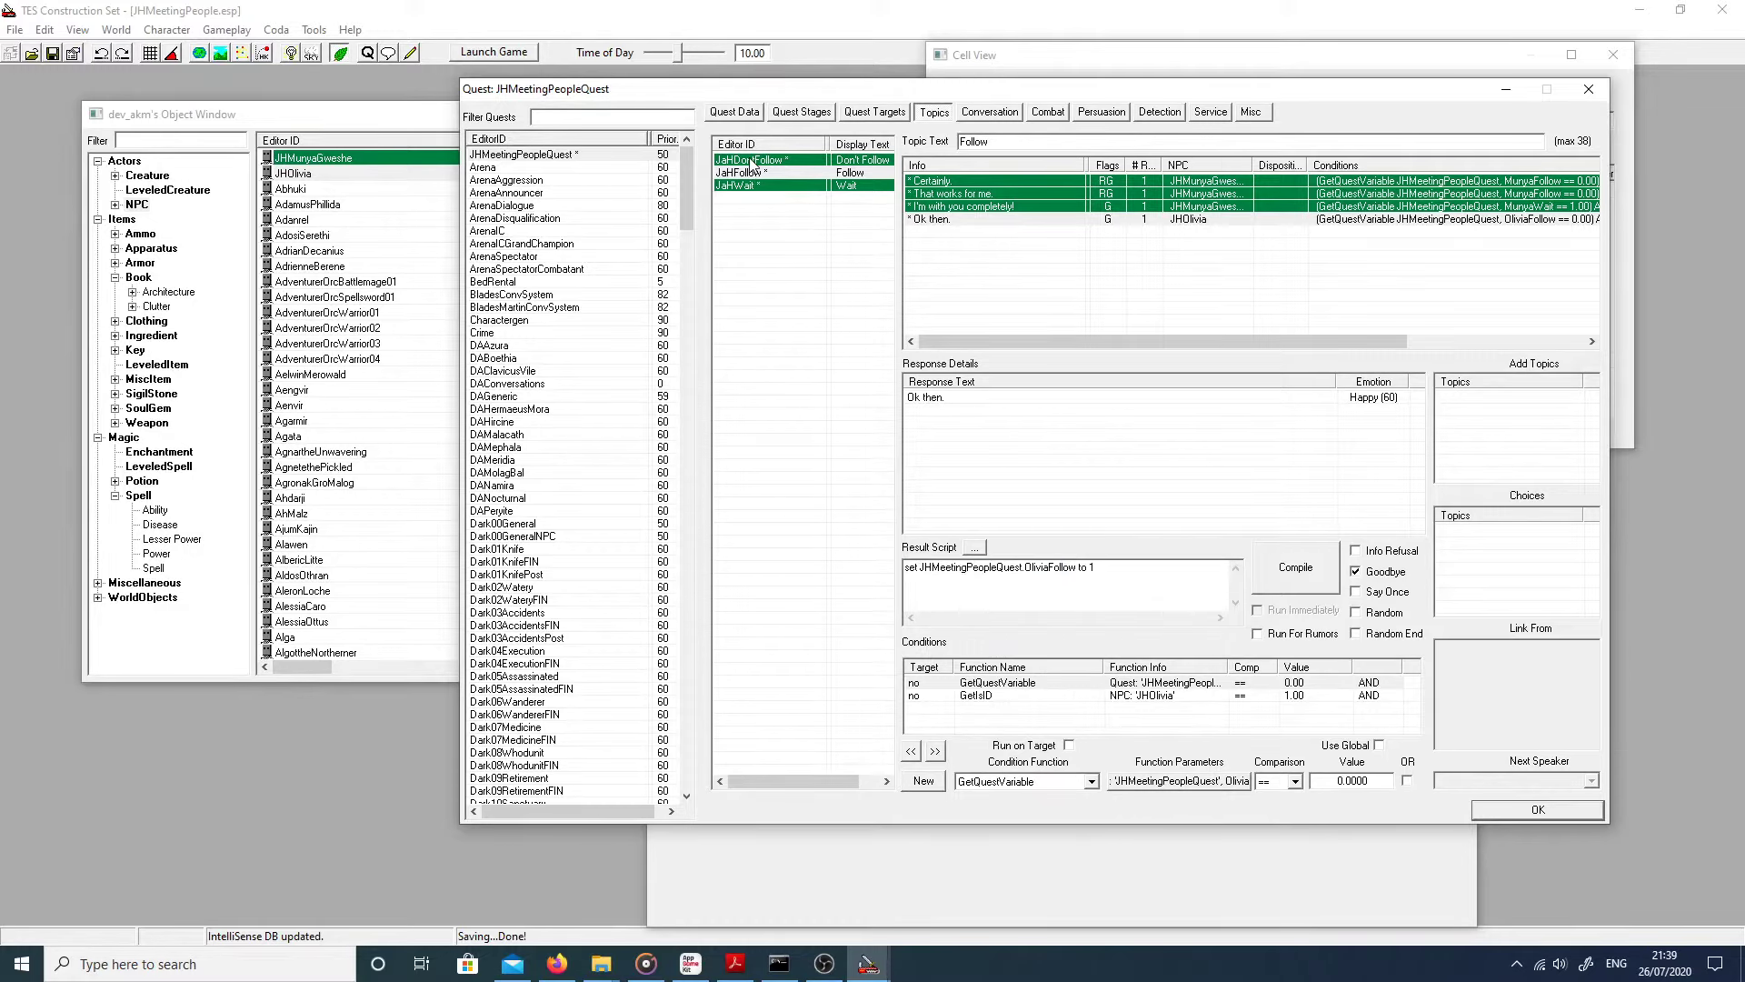
pyautogui.click(927, 194)
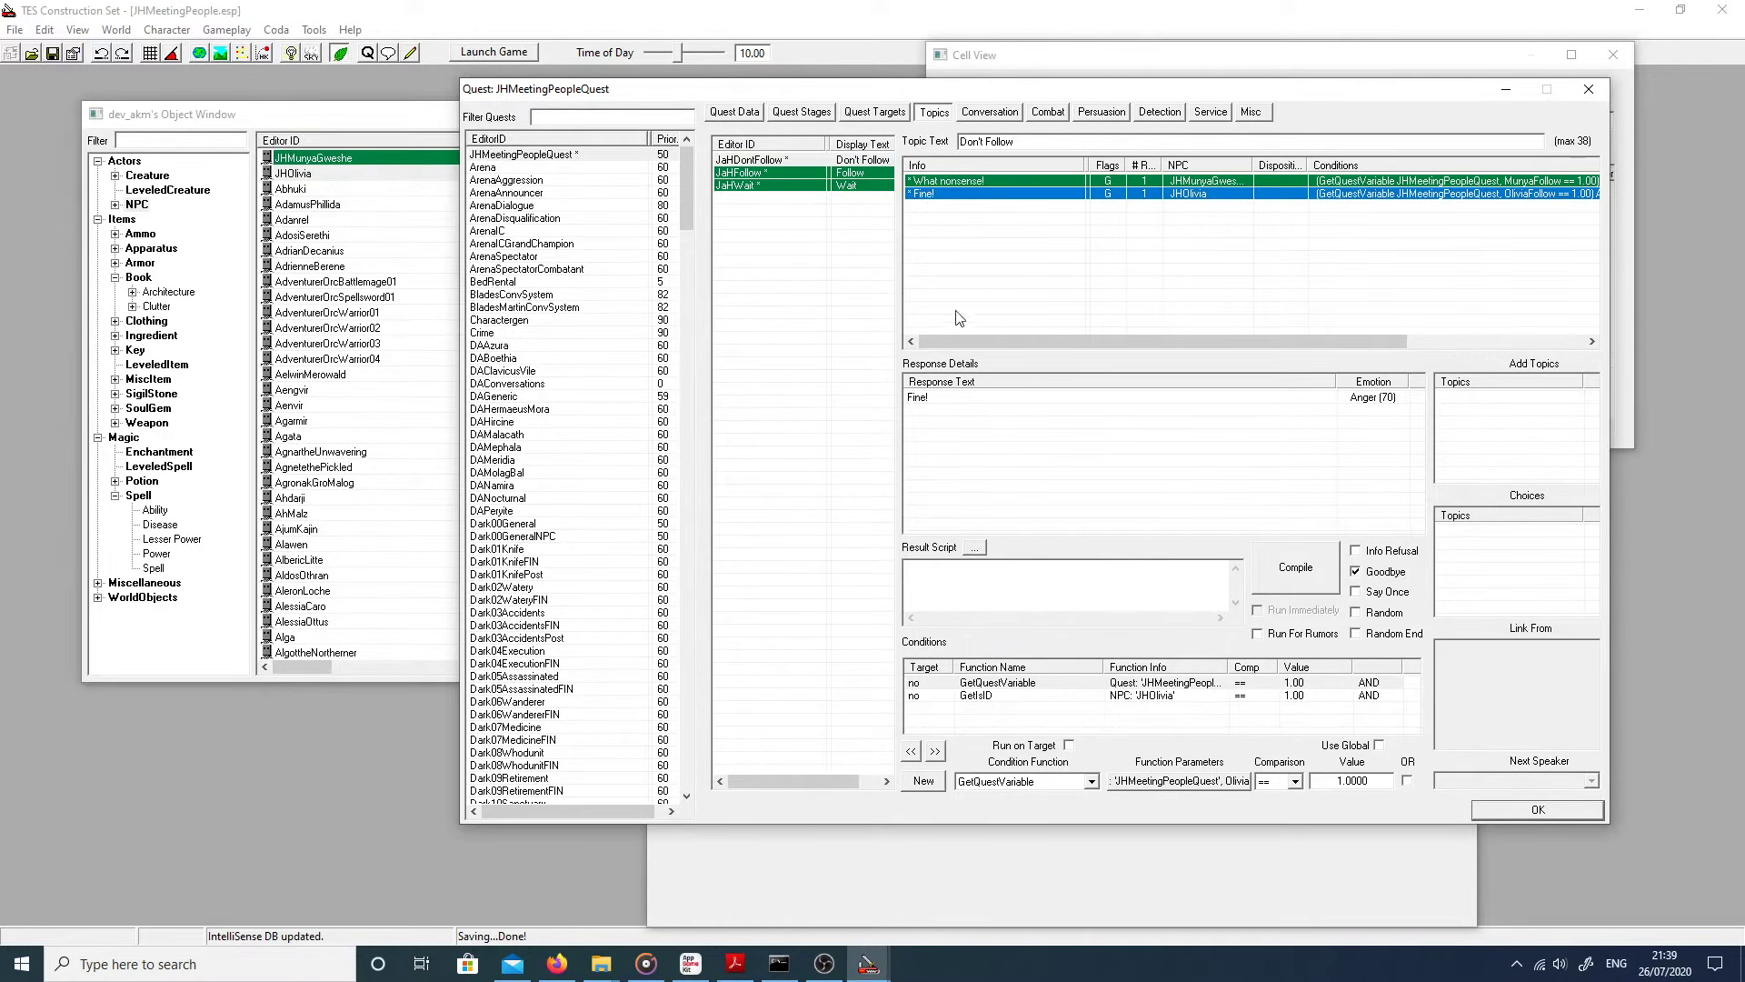
pyautogui.rightClick(963, 591)
pyautogui.click(999, 677)
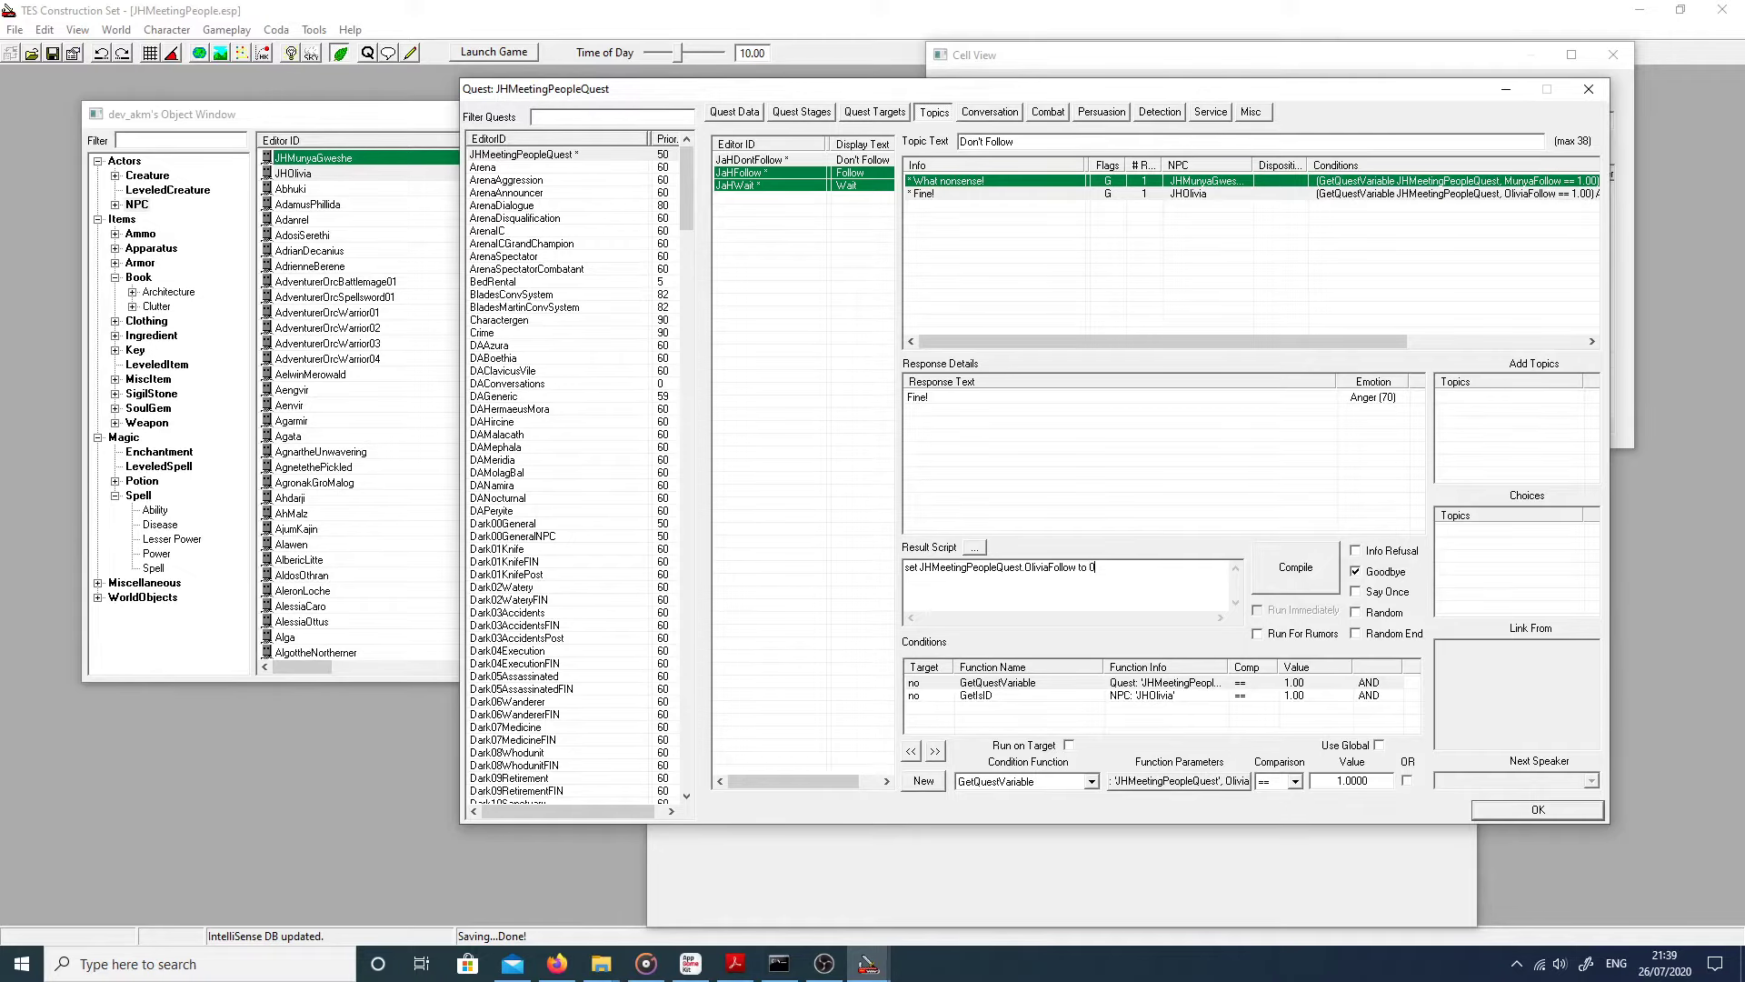
# Step: Compile the 'Fine!' script setting OliviaFollow to 0, save the plugin, and launch Oblivion
pyautogui.click(1275, 589)
pyautogui.click(1498, 814)
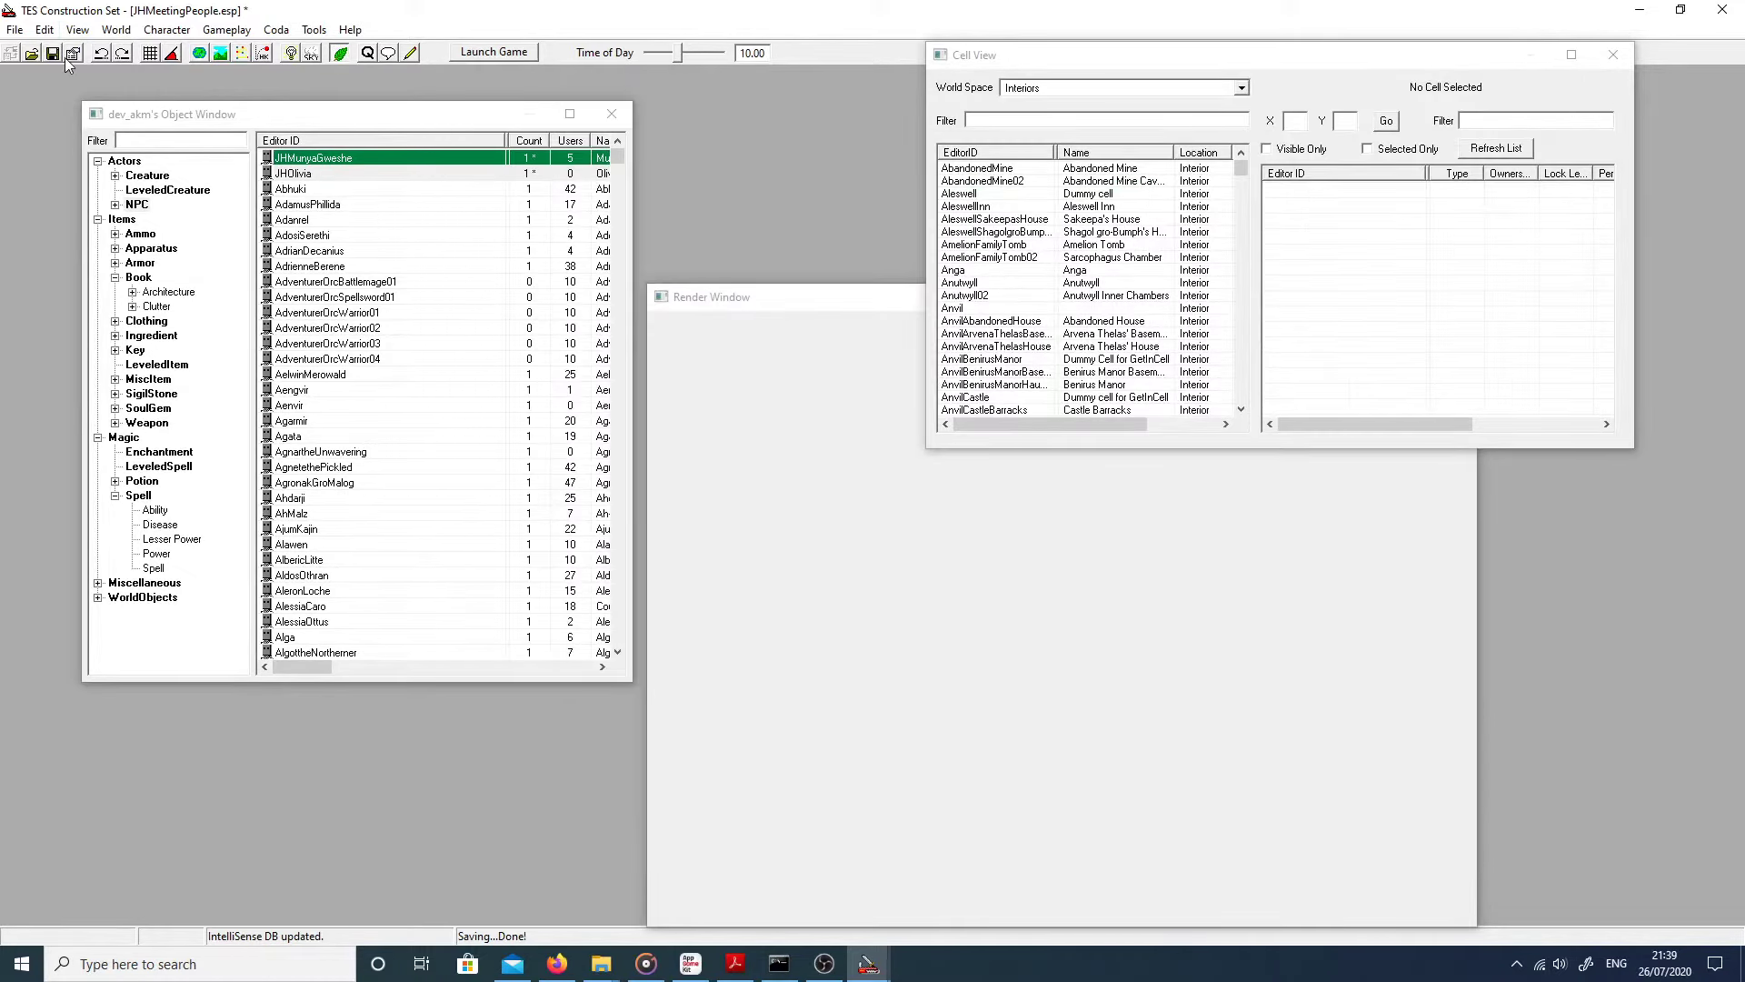
pyautogui.click(51, 53)
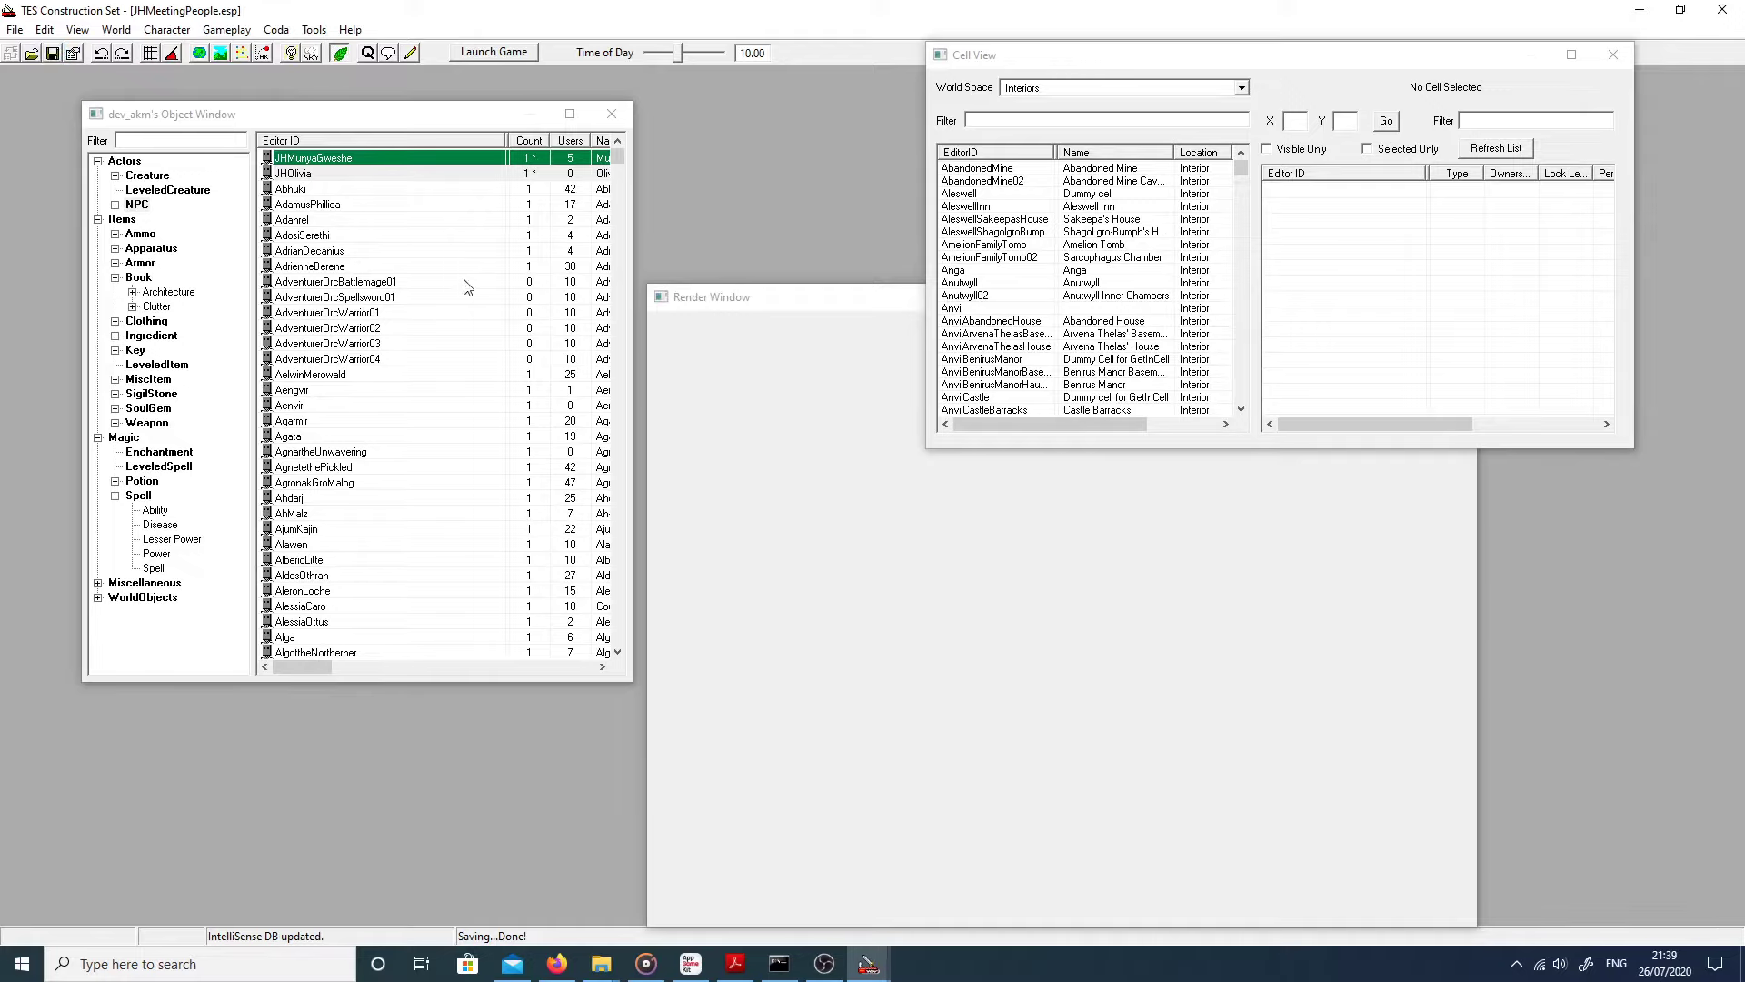
pyautogui.click(1631, 9)
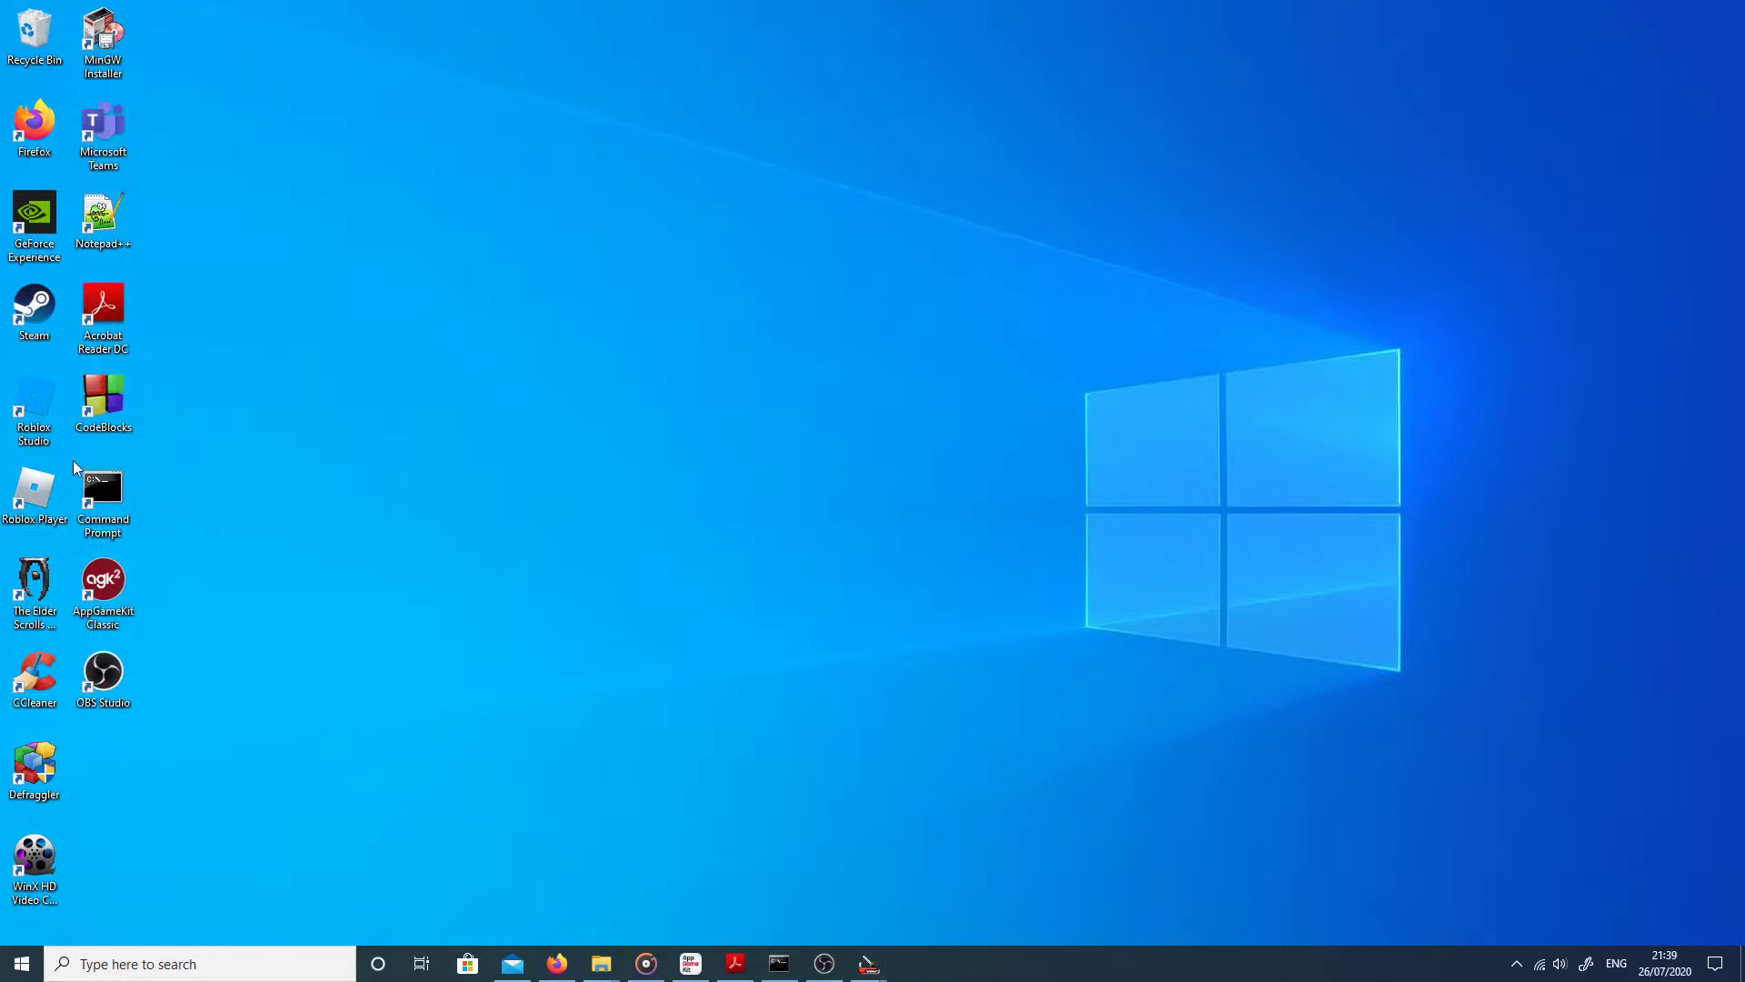
pyautogui.doubleClick(14, 593)
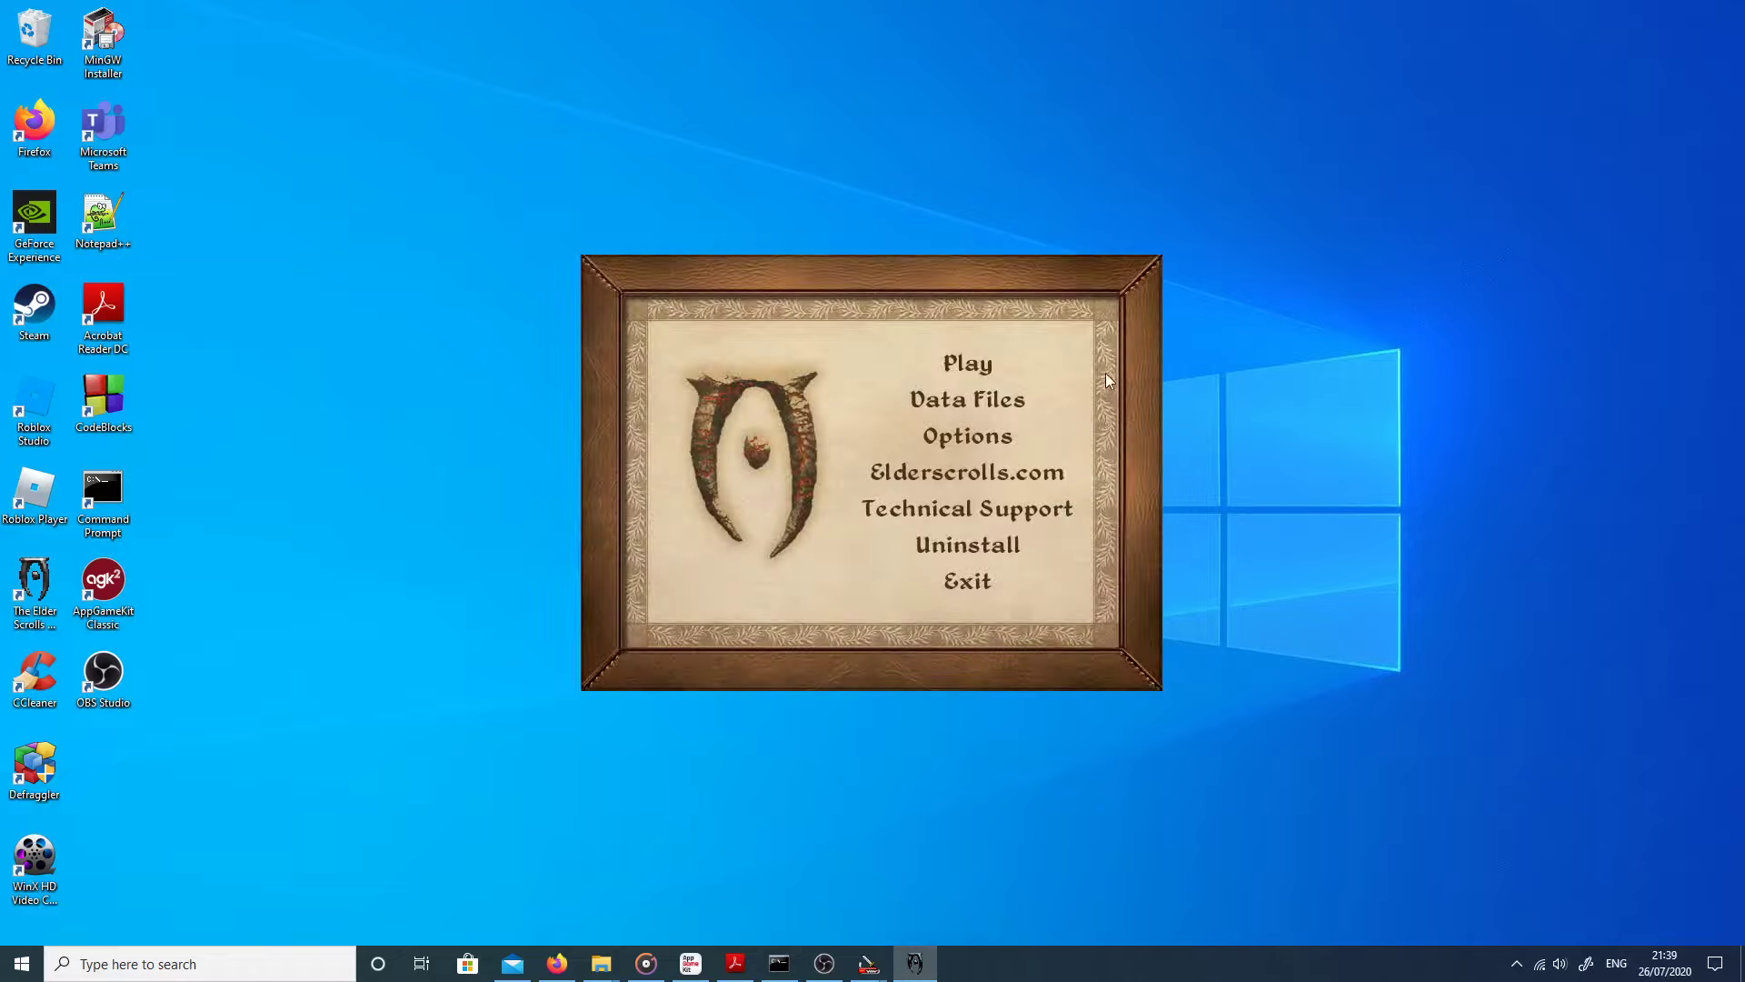
# Step: Start the game from the launcher, skip the intro, and load Save 7901
pyautogui.click(970, 365)
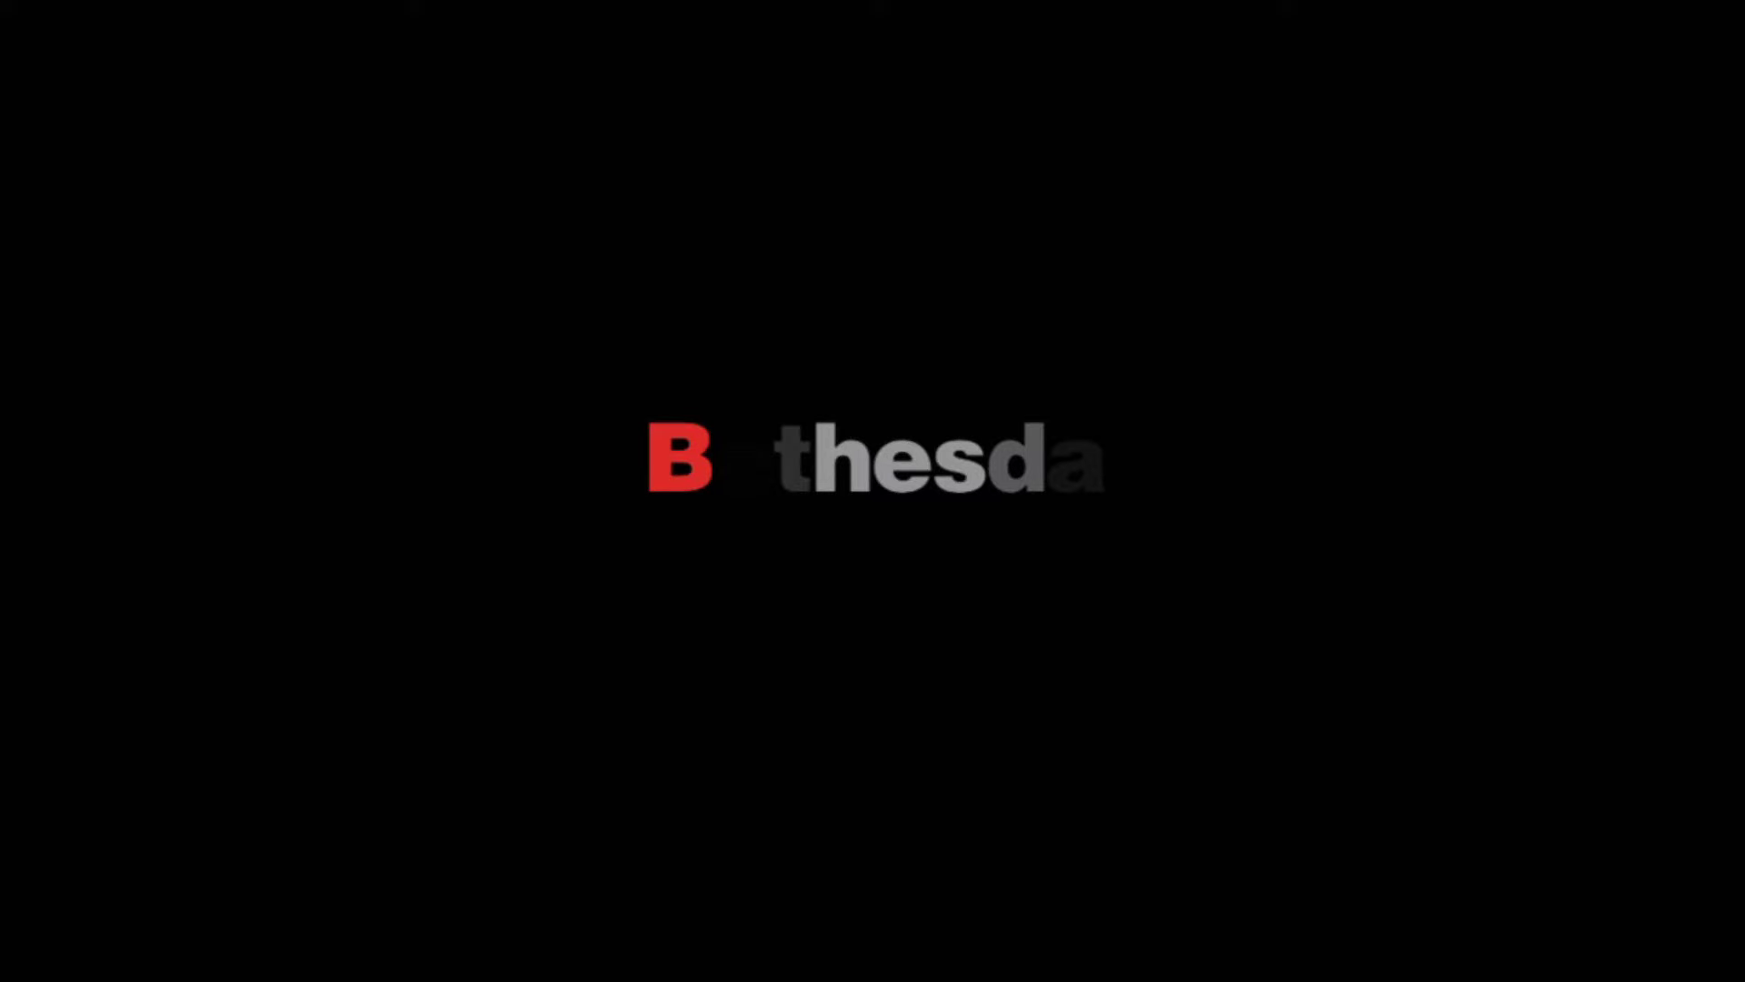
pyautogui.press('Escape')
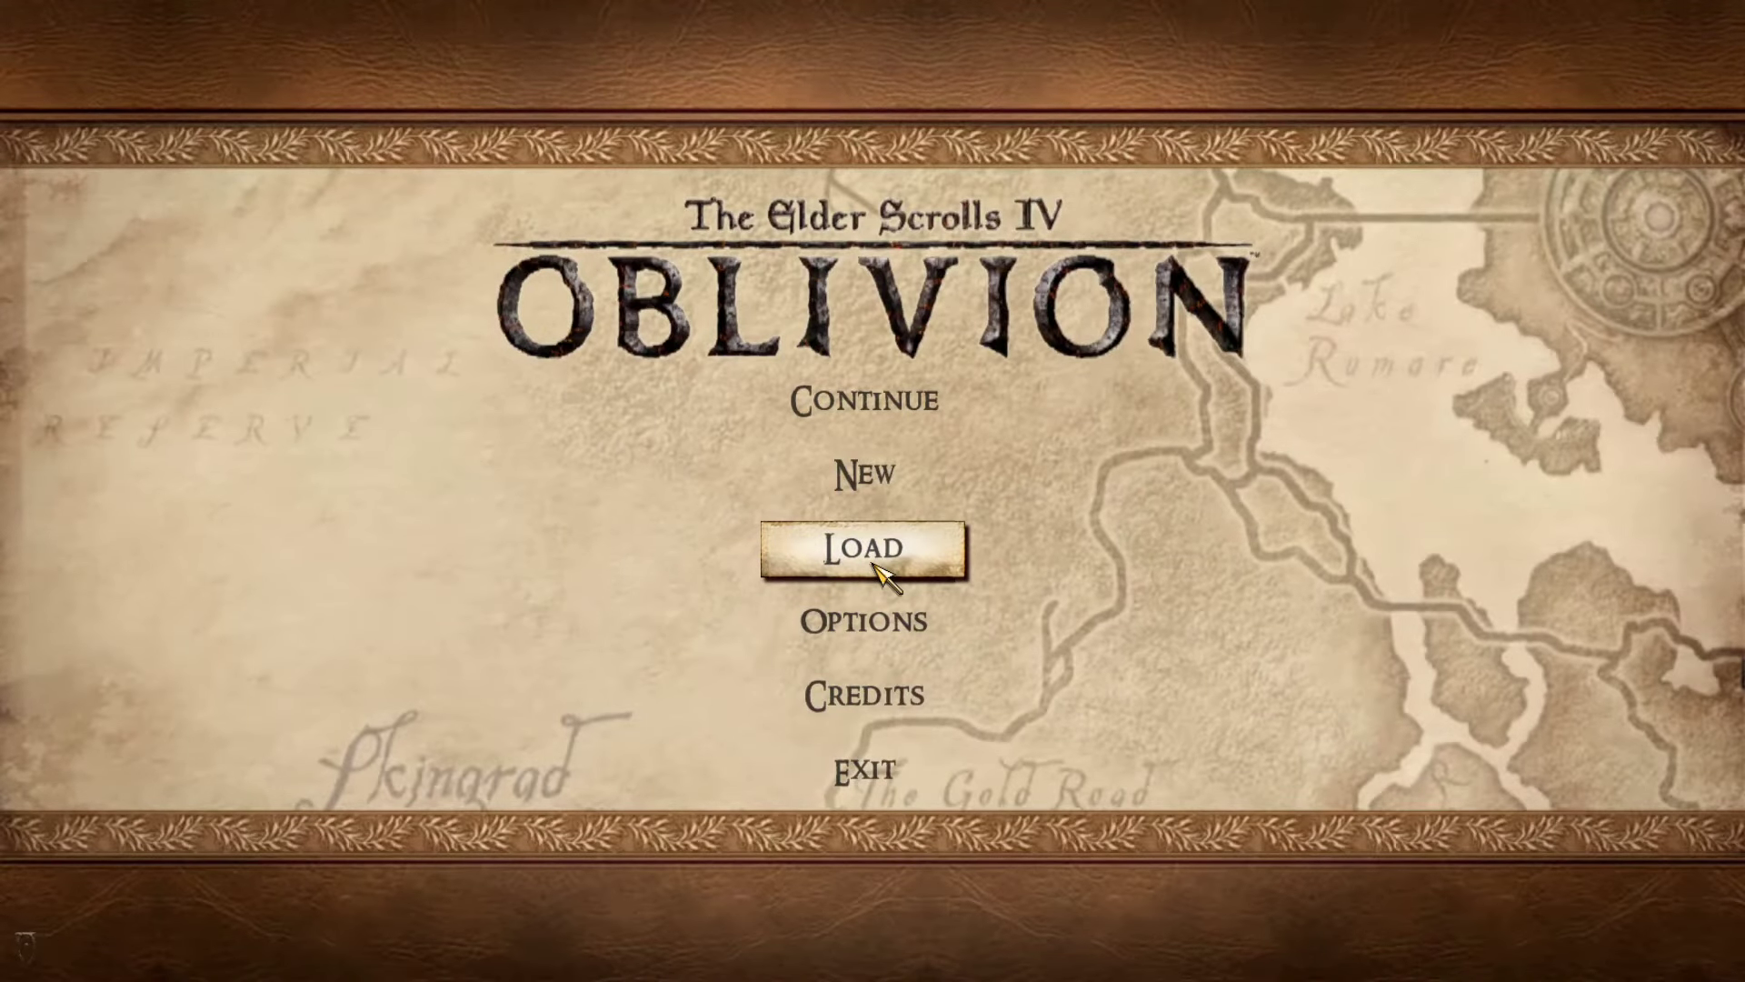
pyautogui.click(874, 564)
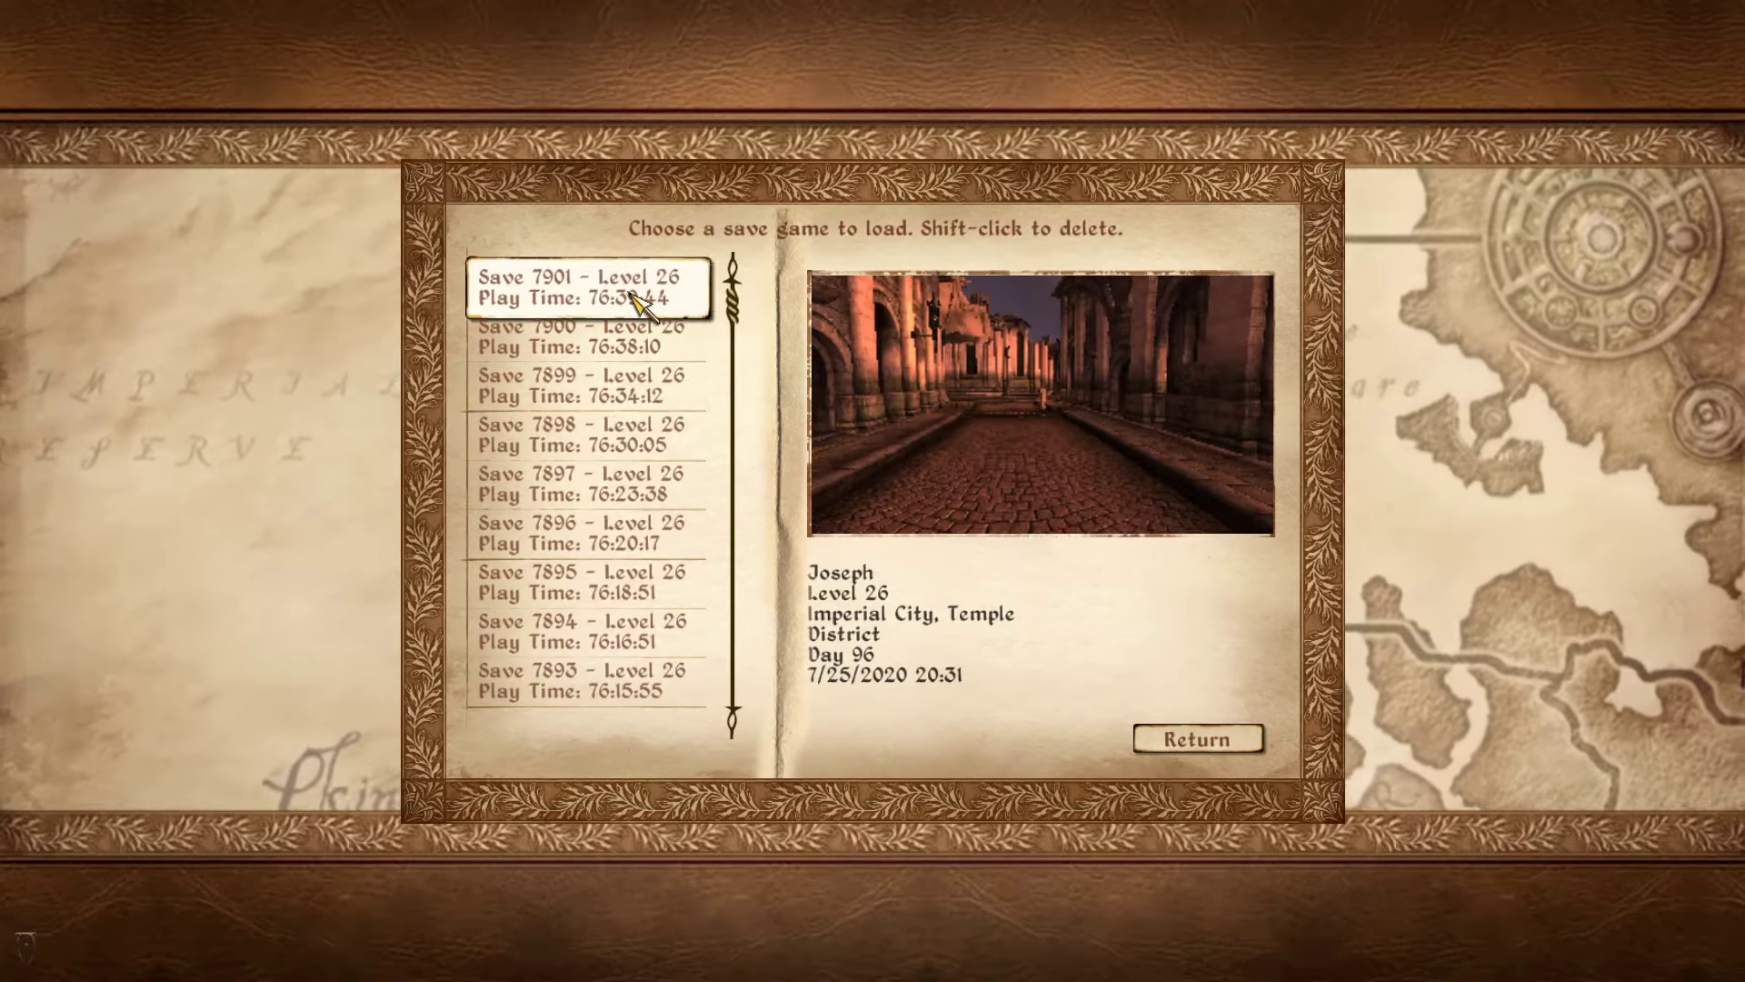
pyautogui.click(668, 291)
pyautogui.click(859, 501)
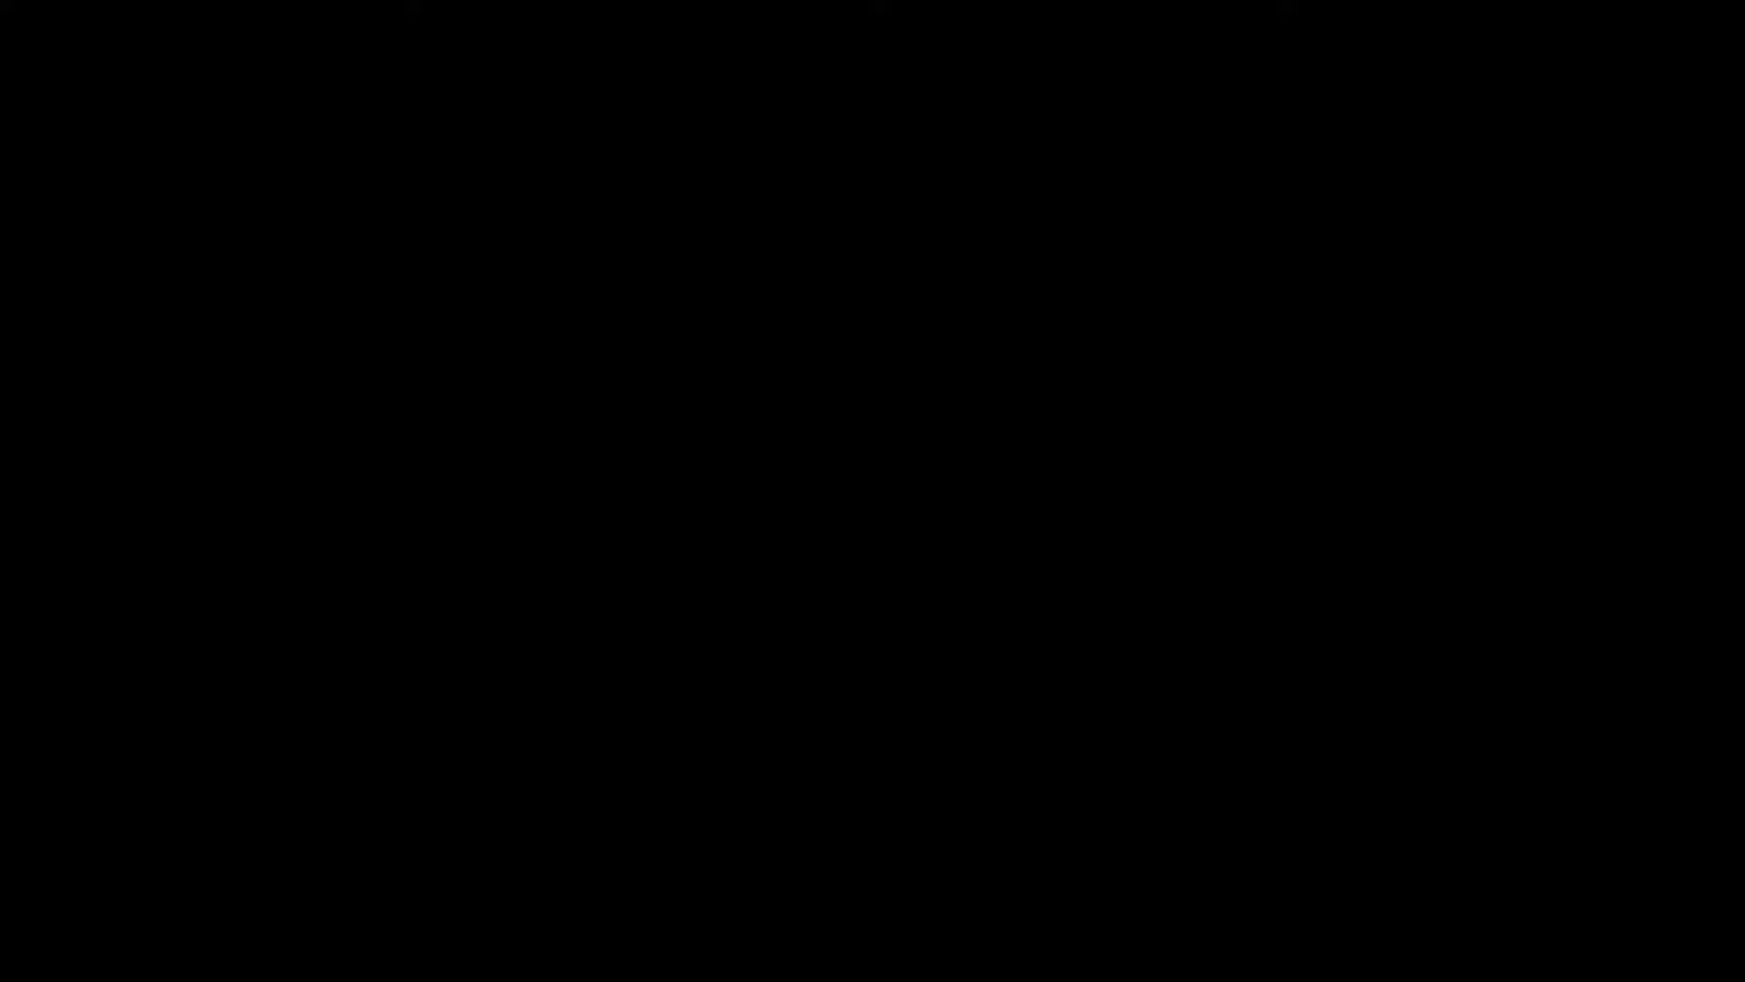
# Step: On the world map, fast-travel to the Imperial City Waterfront marker
pyautogui.press('Tab')
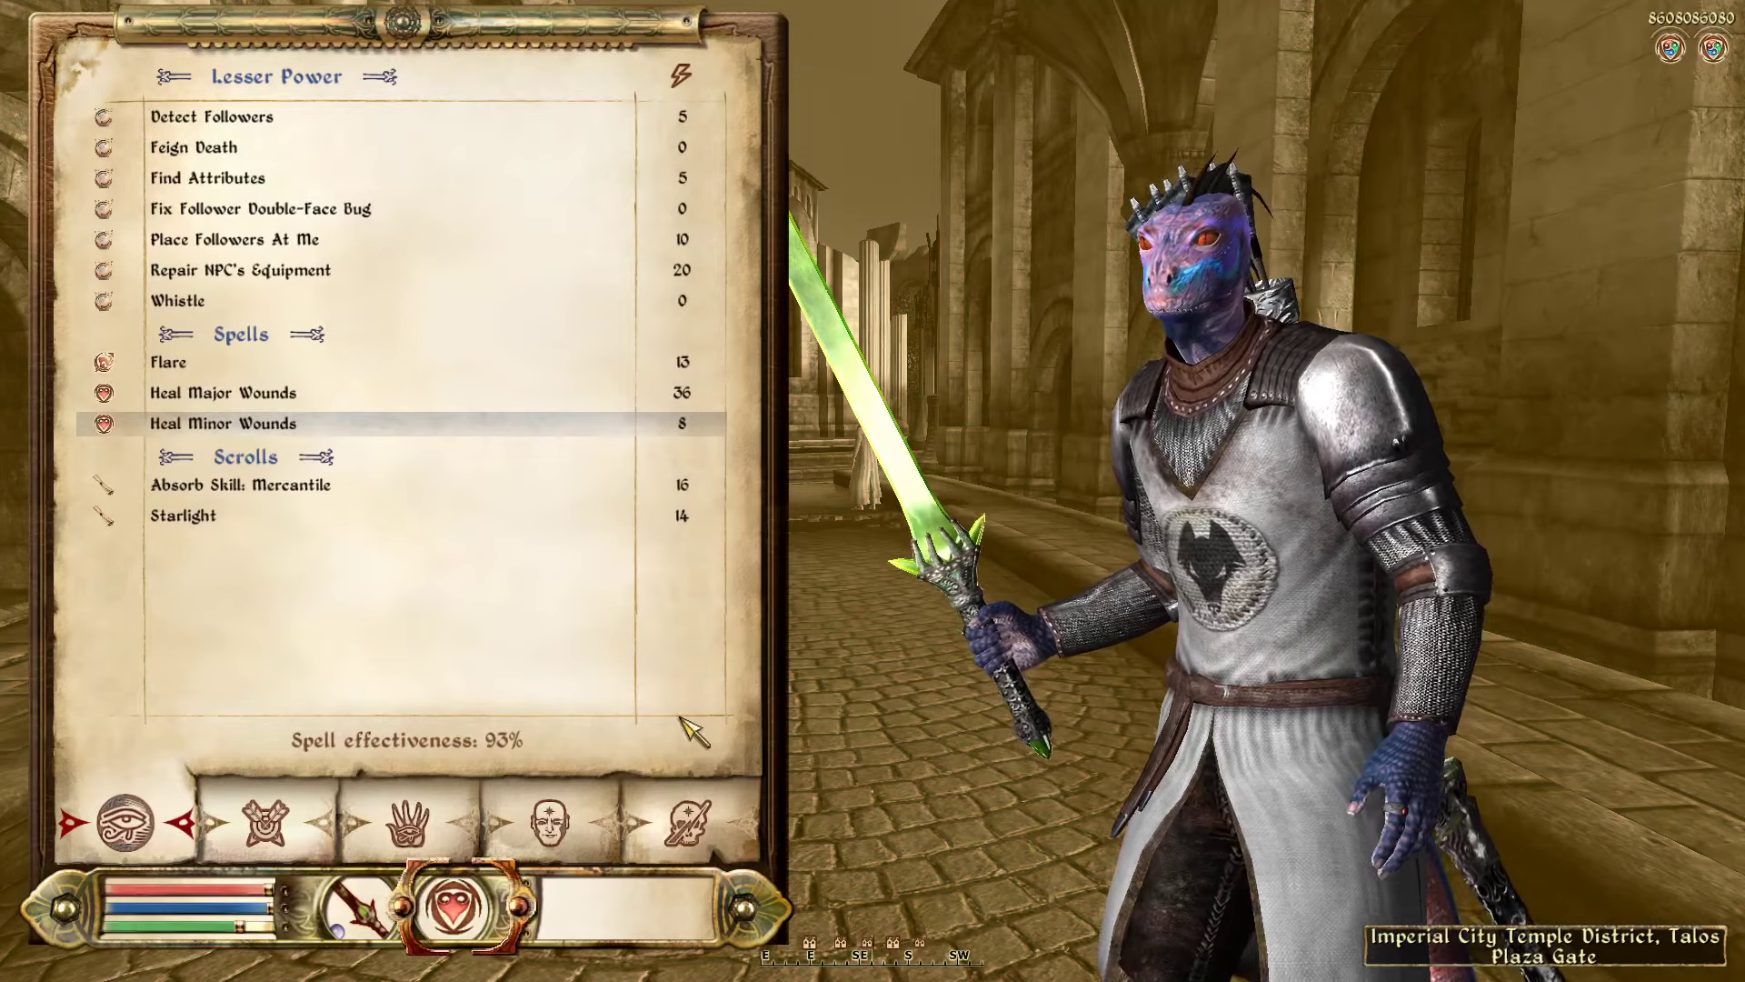
pyautogui.click(629, 915)
pyautogui.click(273, 823)
pyautogui.moveTo(757, 509); pyautogui.dragTo(770, 382)
pyautogui.click(867, 336)
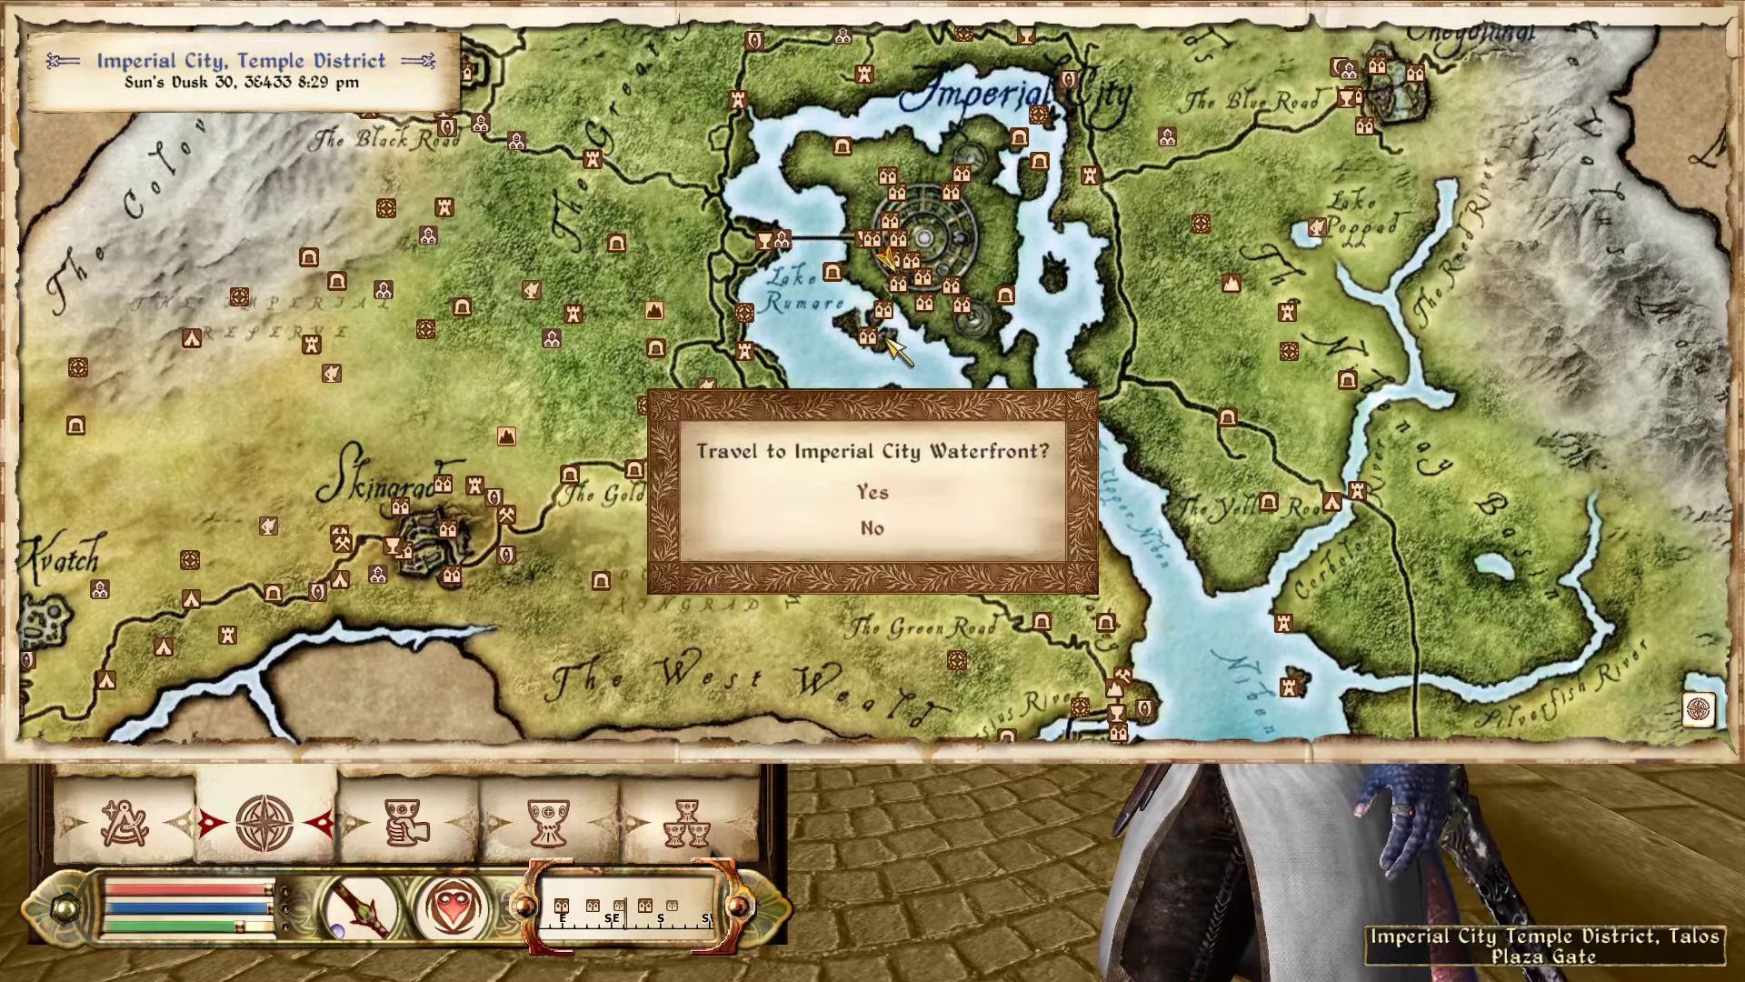
pyautogui.click(849, 491)
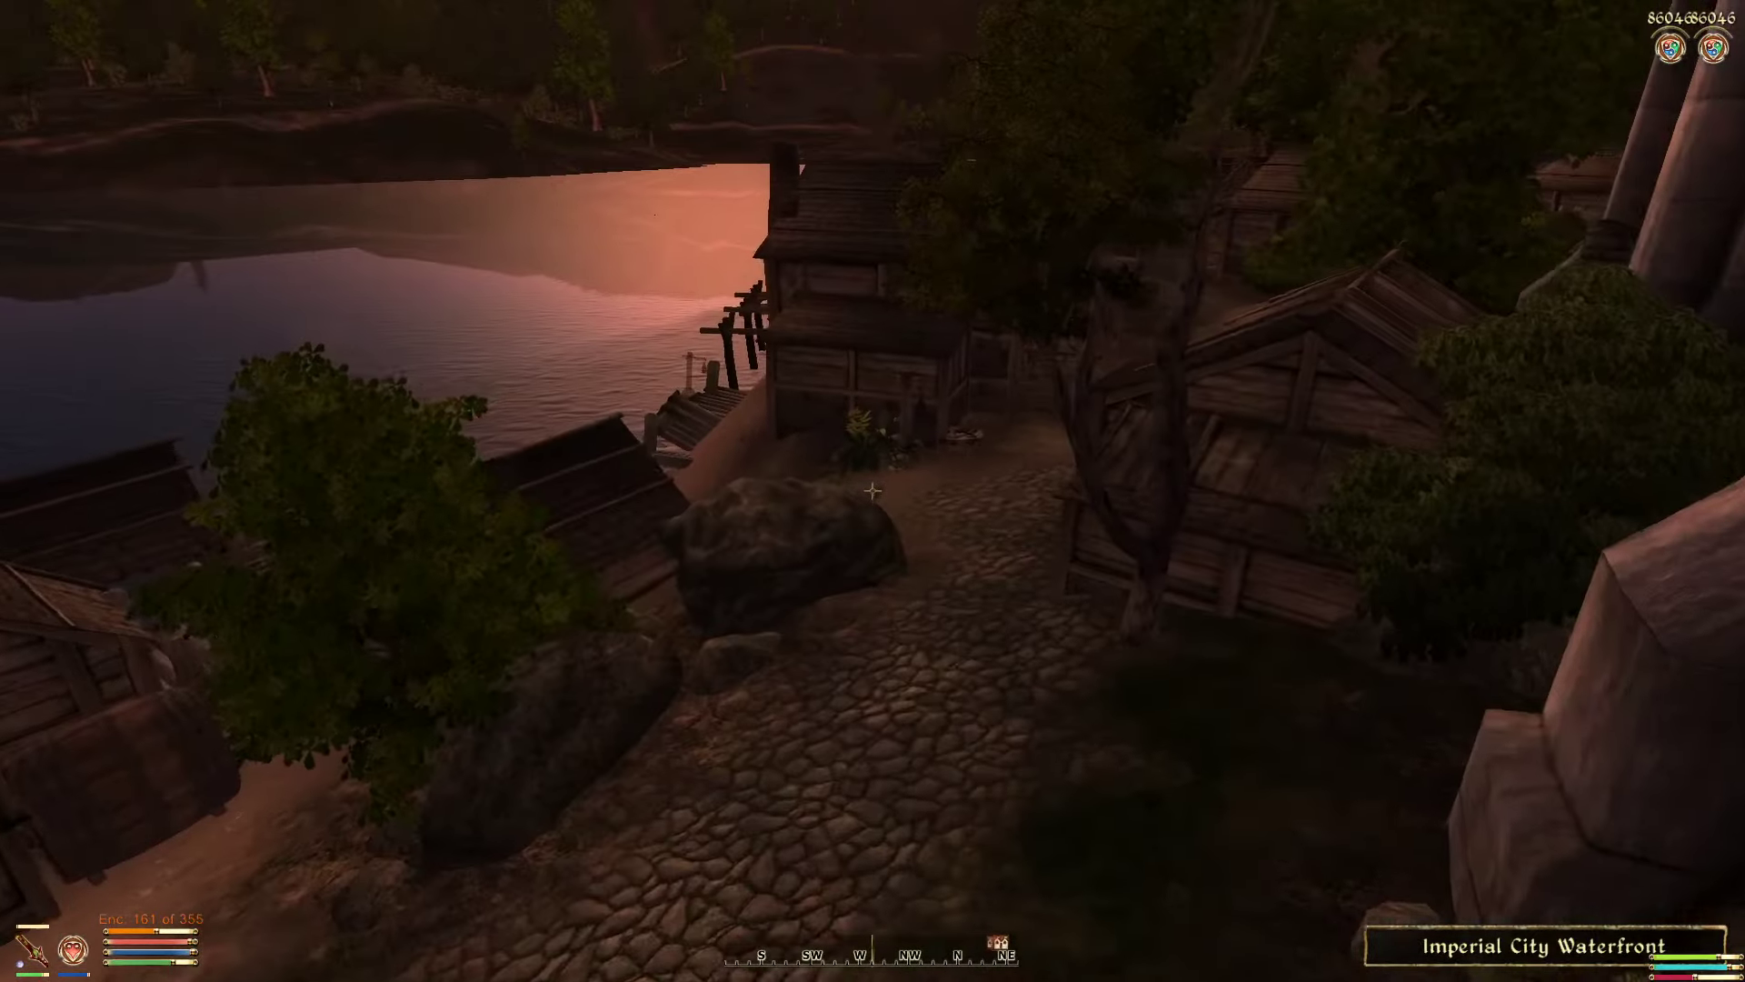
# Step: Walk up to Olivia and ask her to follow
pyautogui.press('w')
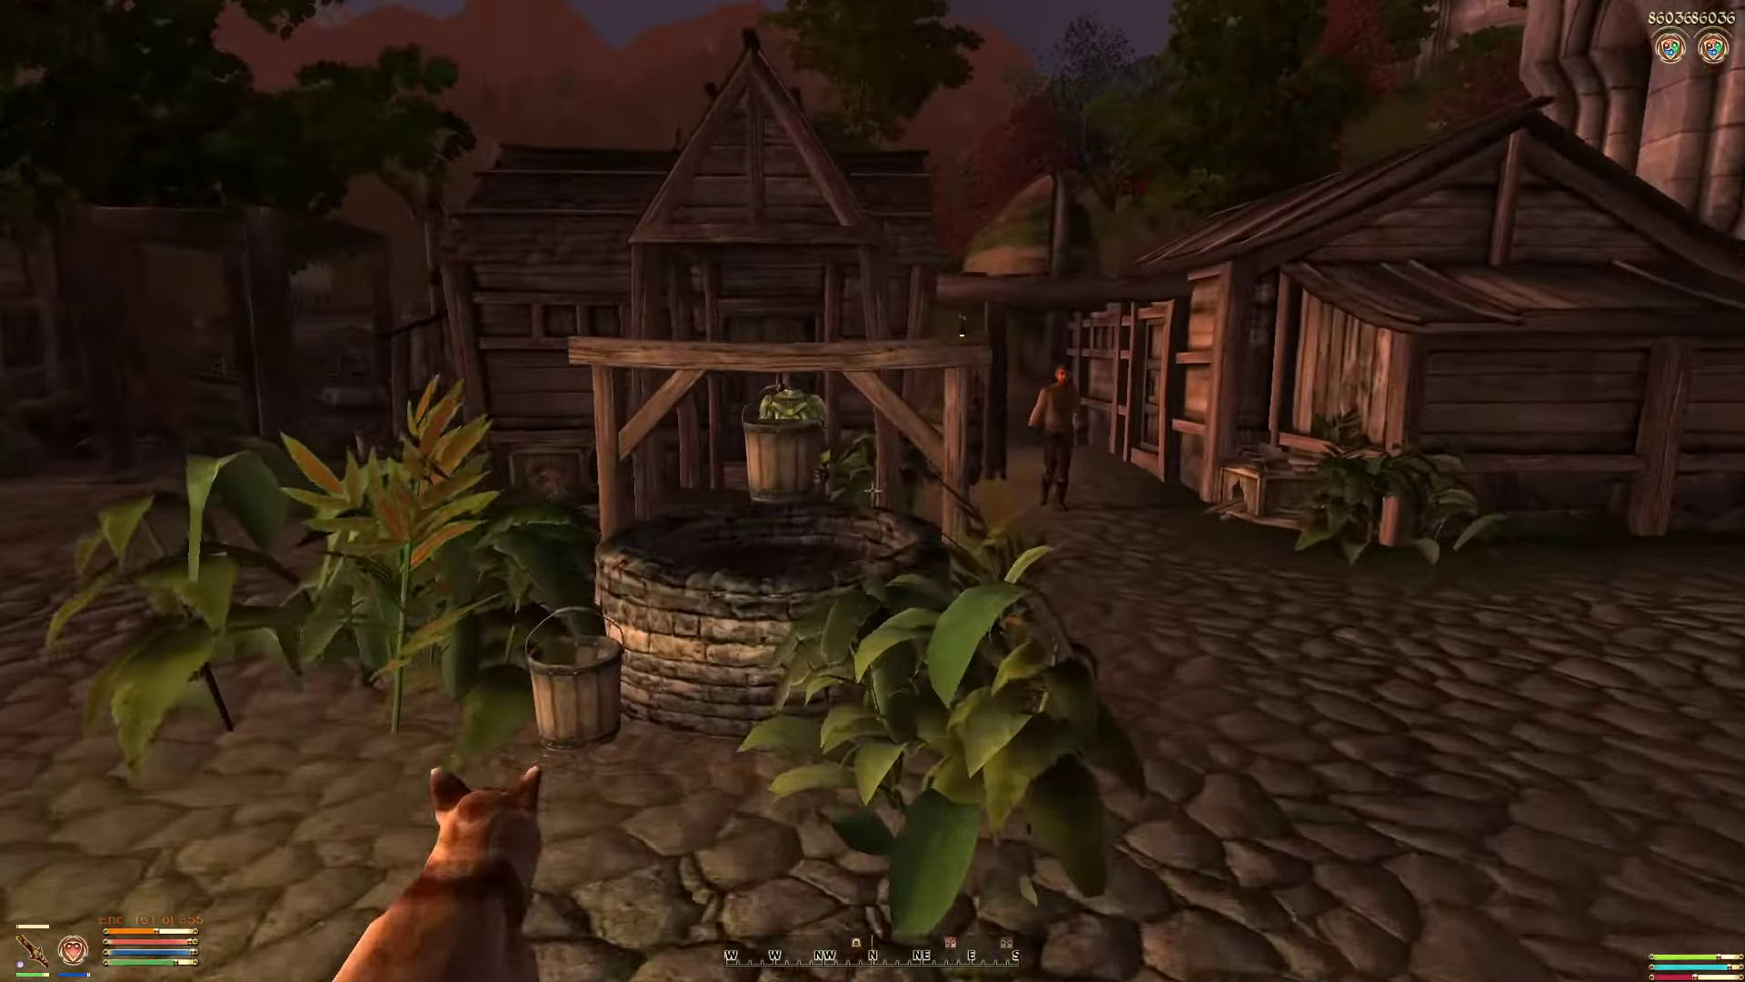
pyautogui.press('w')
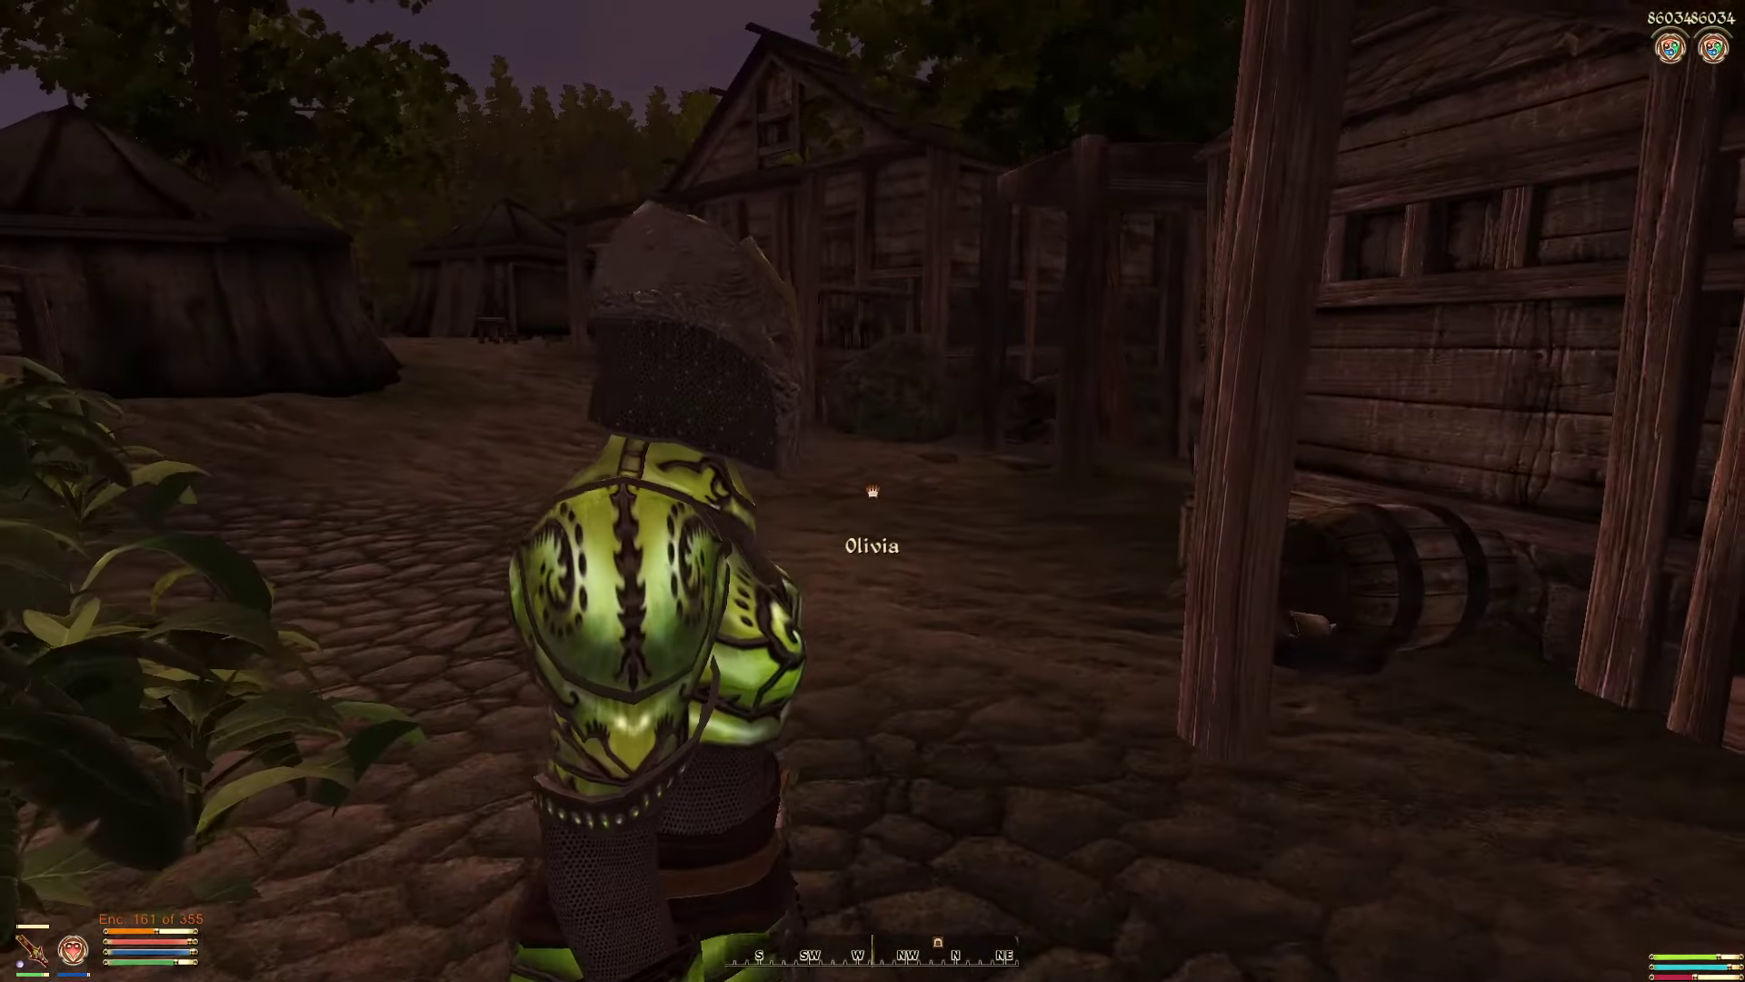
pyautogui.press('space')
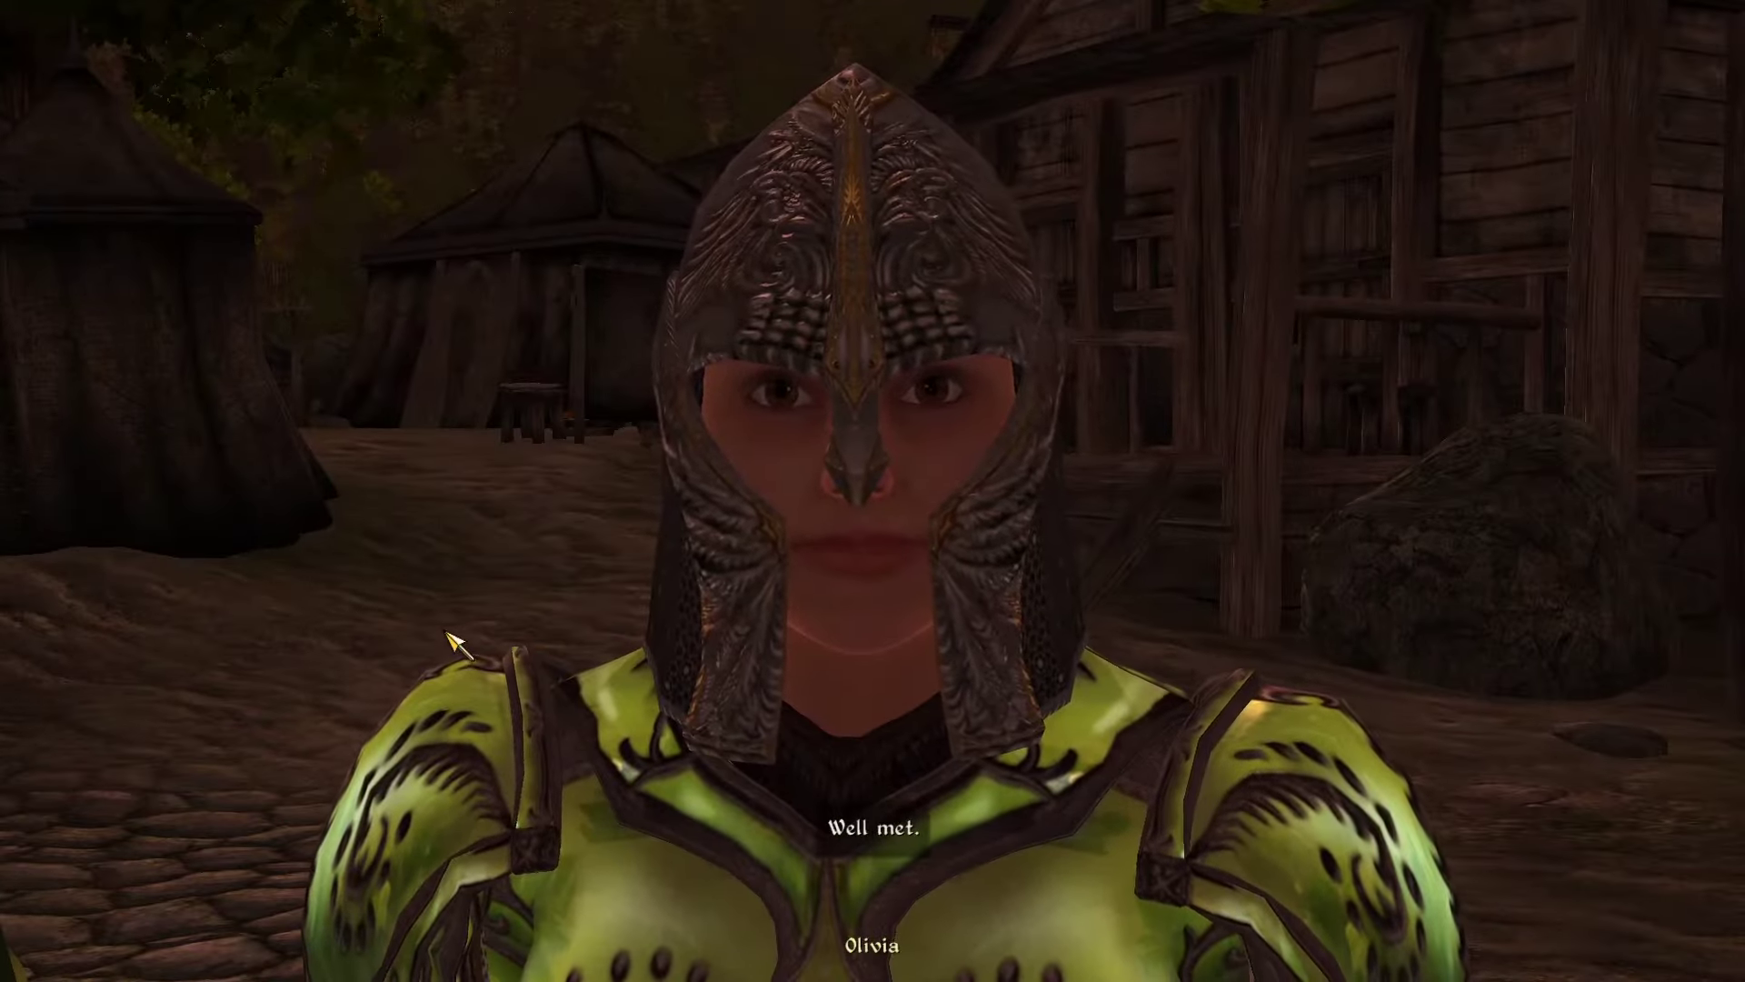
pyautogui.click(146, 643)
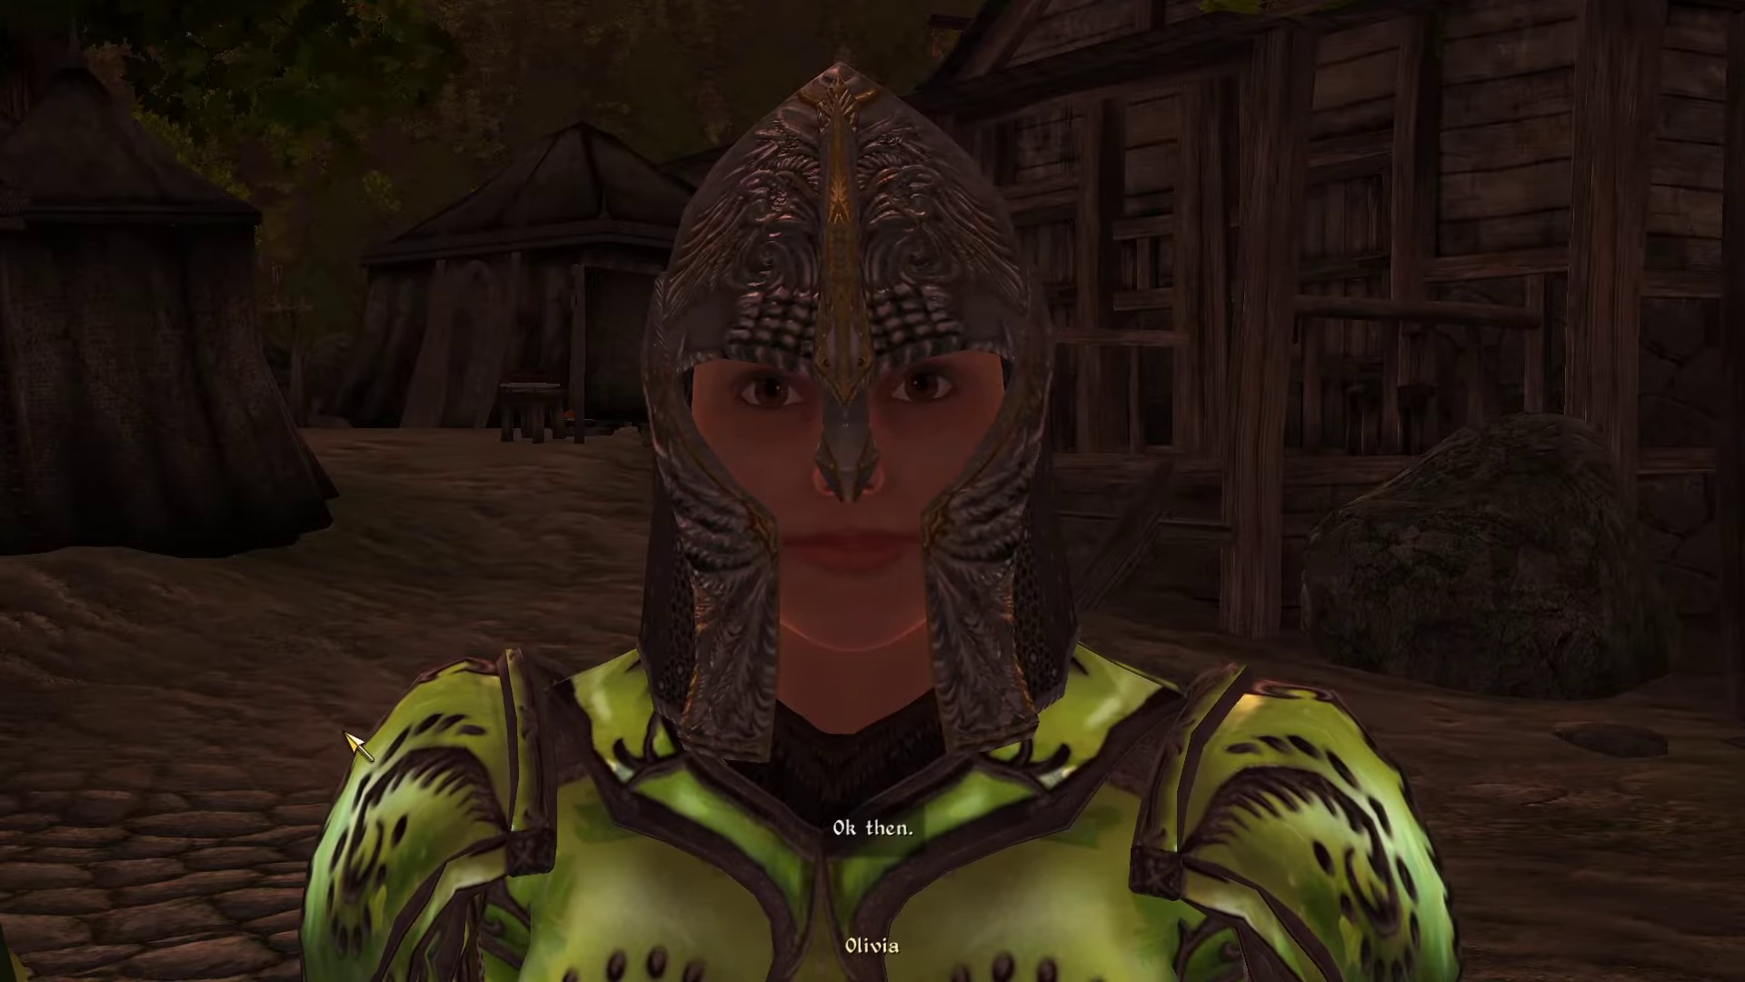
pyautogui.press('s')
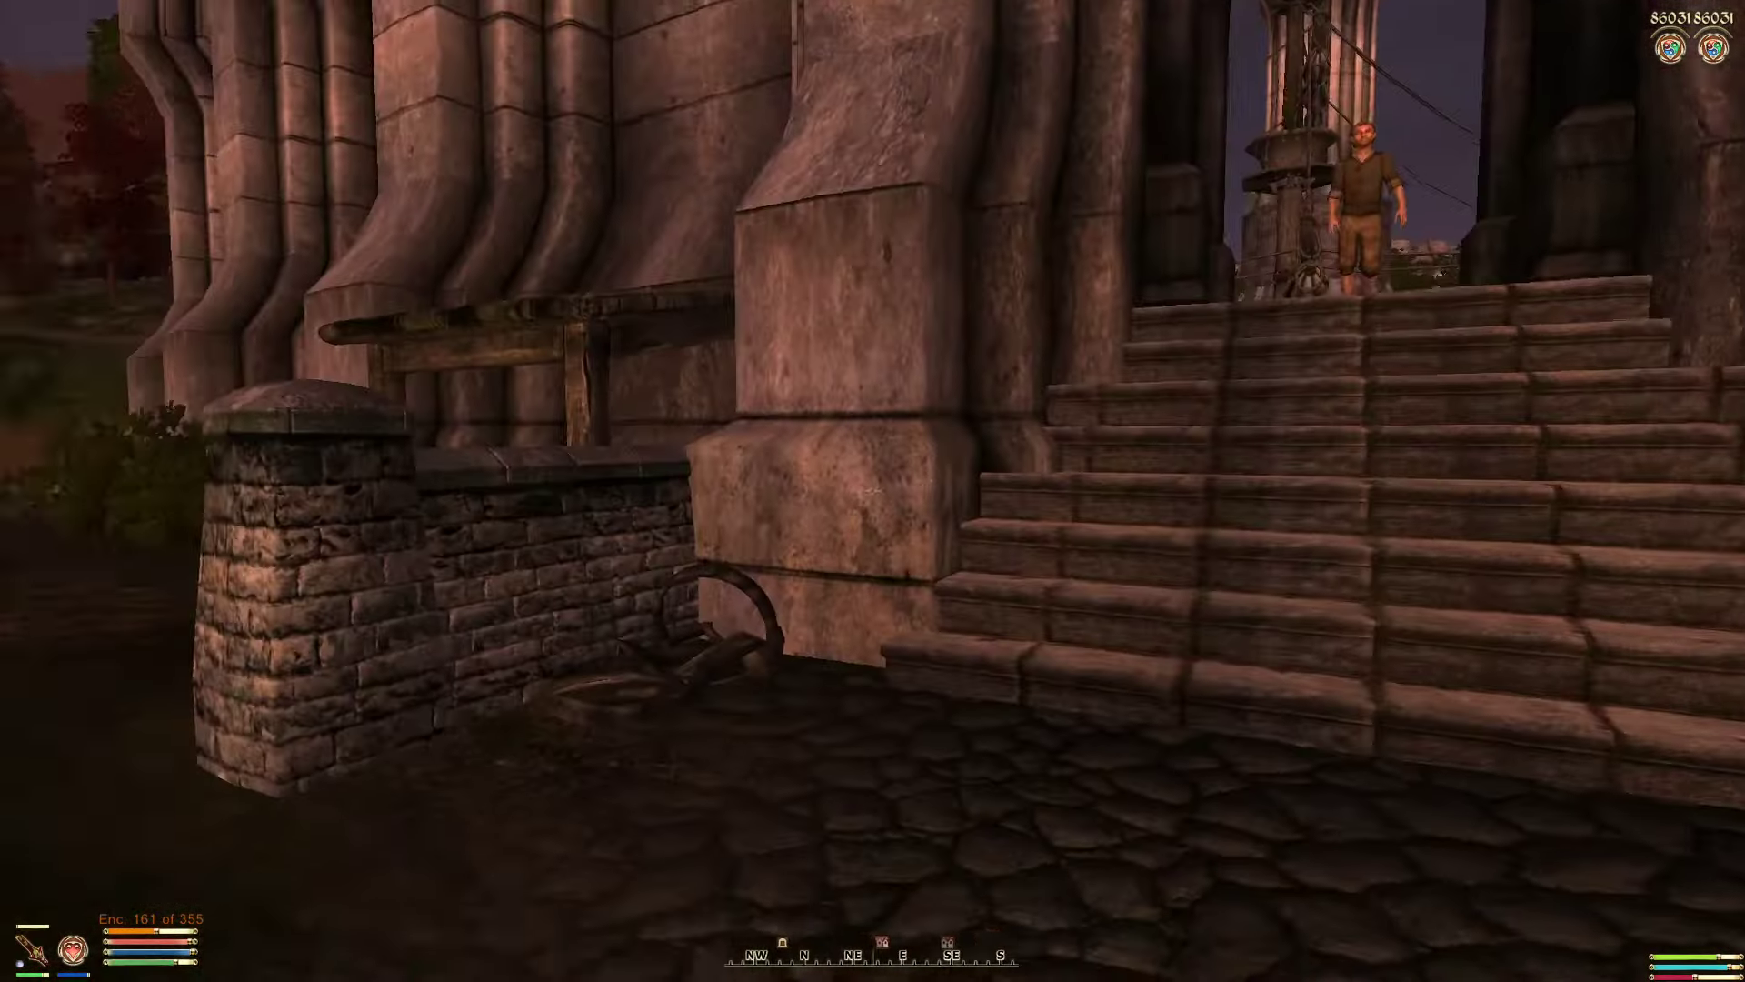
# Step: Walk through the archway into the village checking Olivia follows, then talk to her again
pyautogui.press('w')
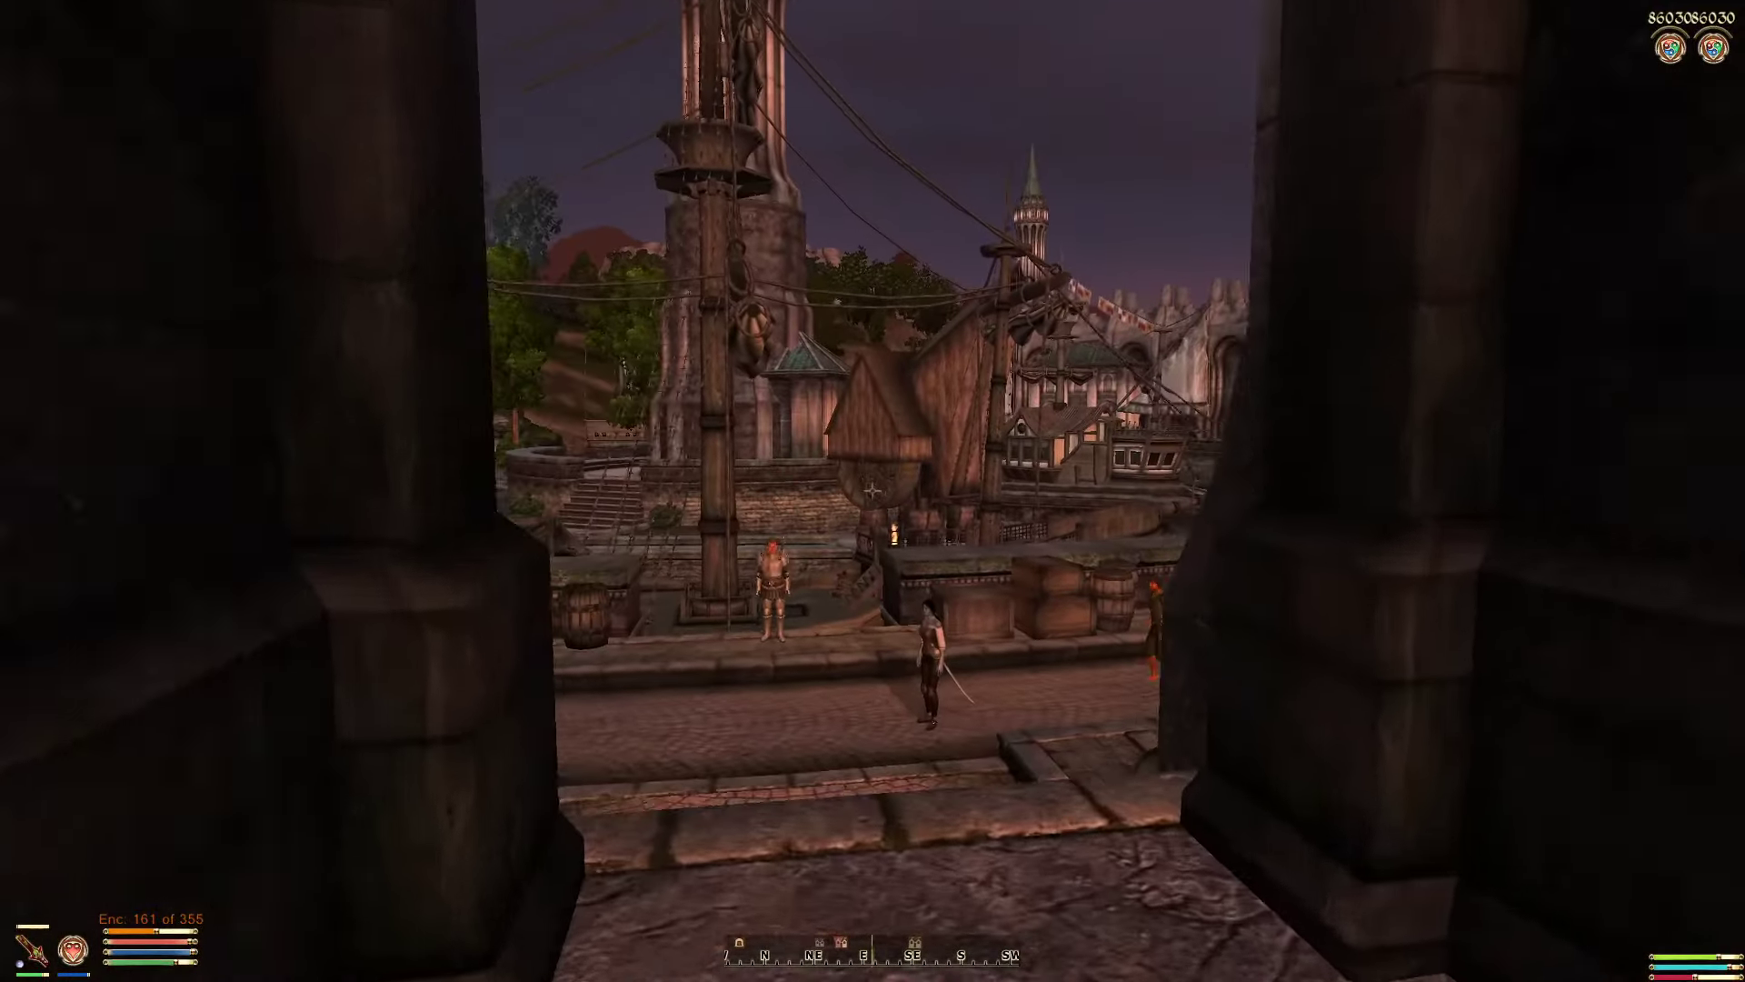
pyautogui.press('w')
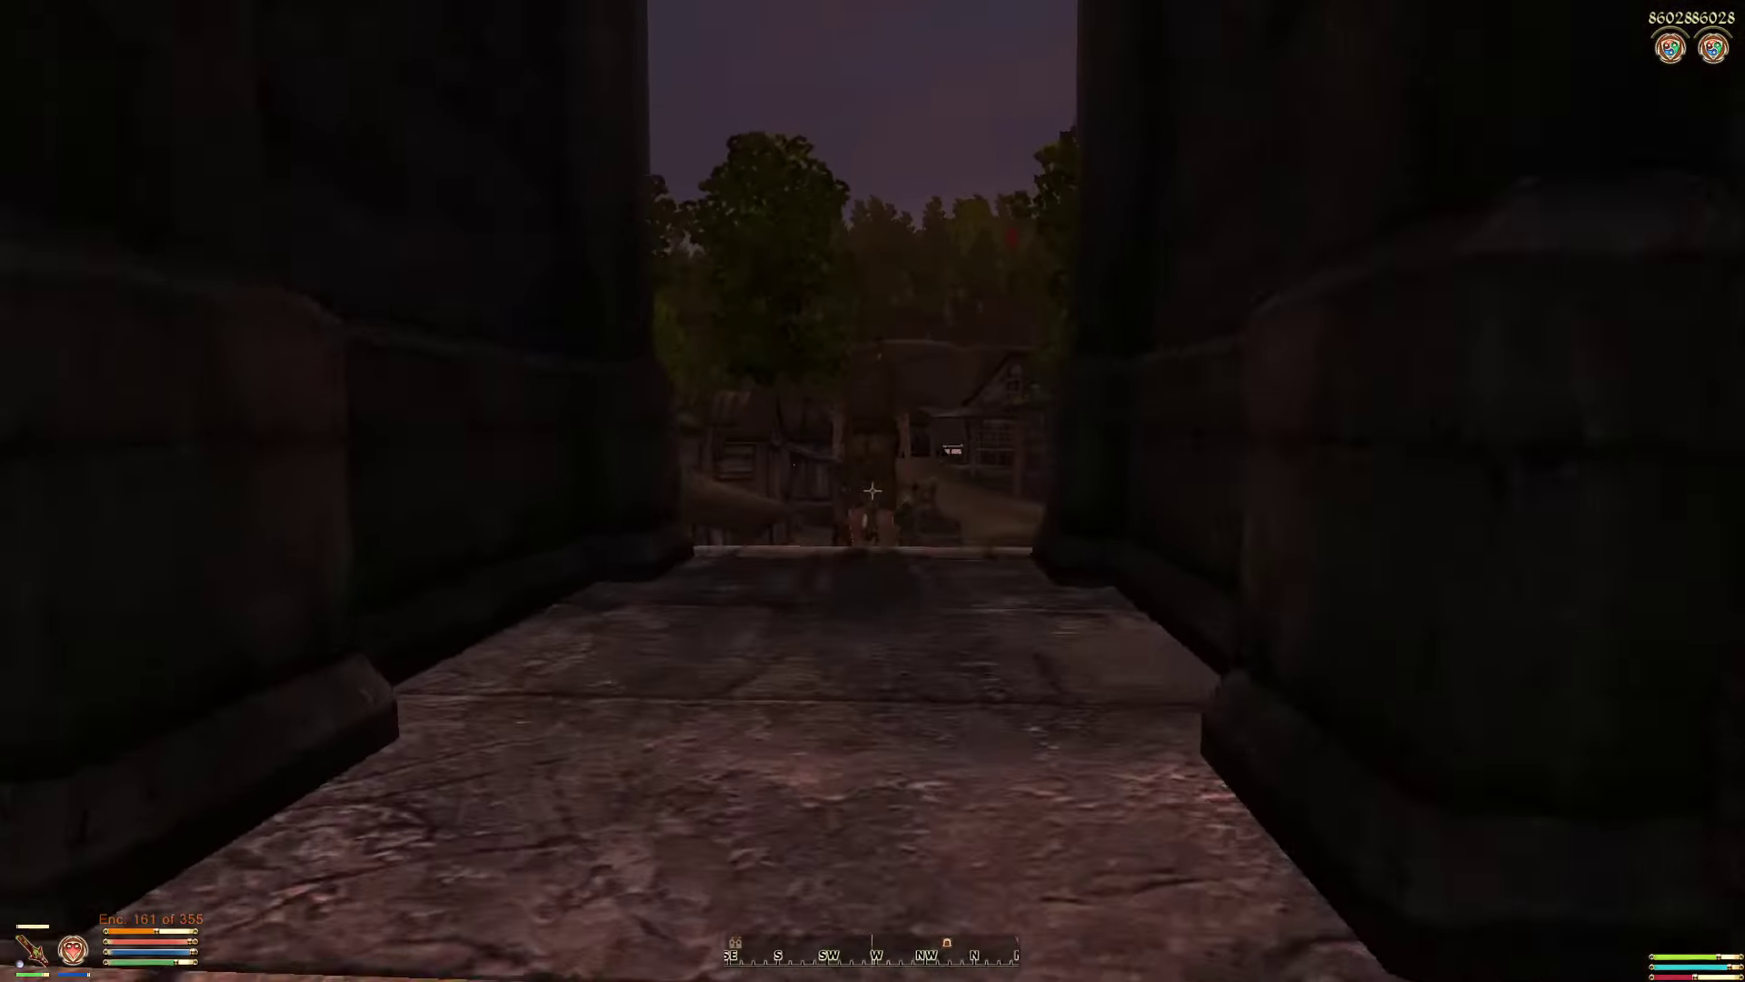
pyautogui.press('w')
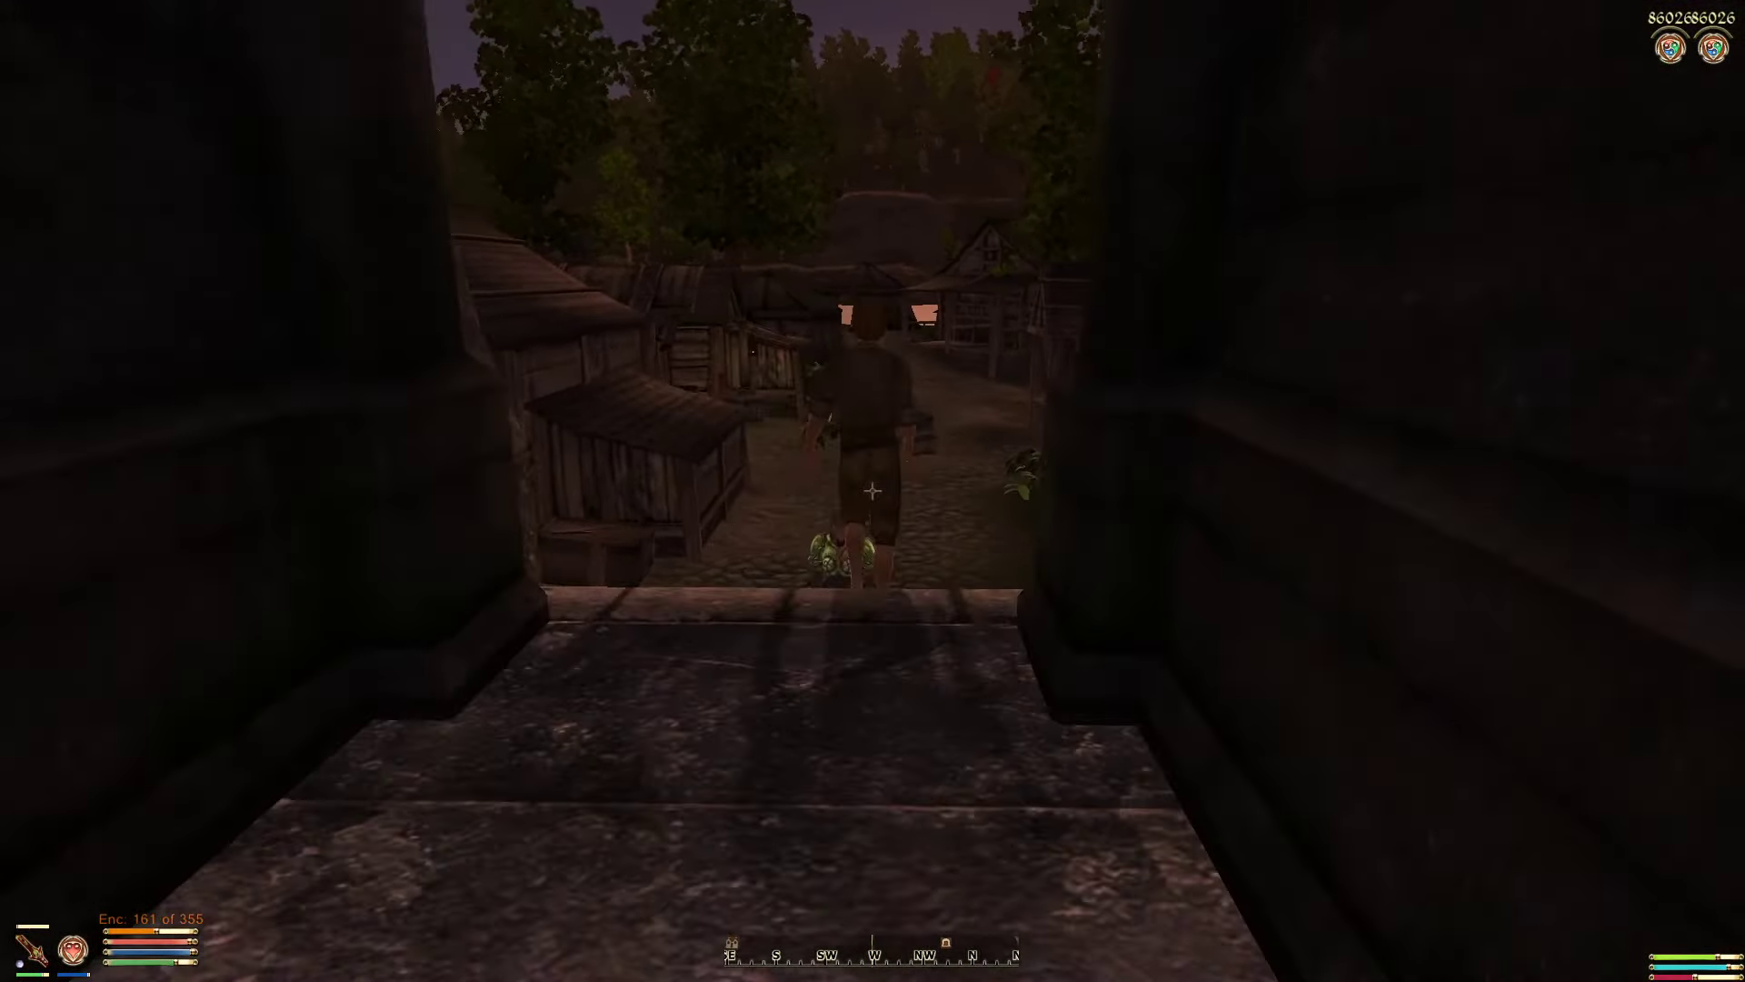
pyautogui.press('w')
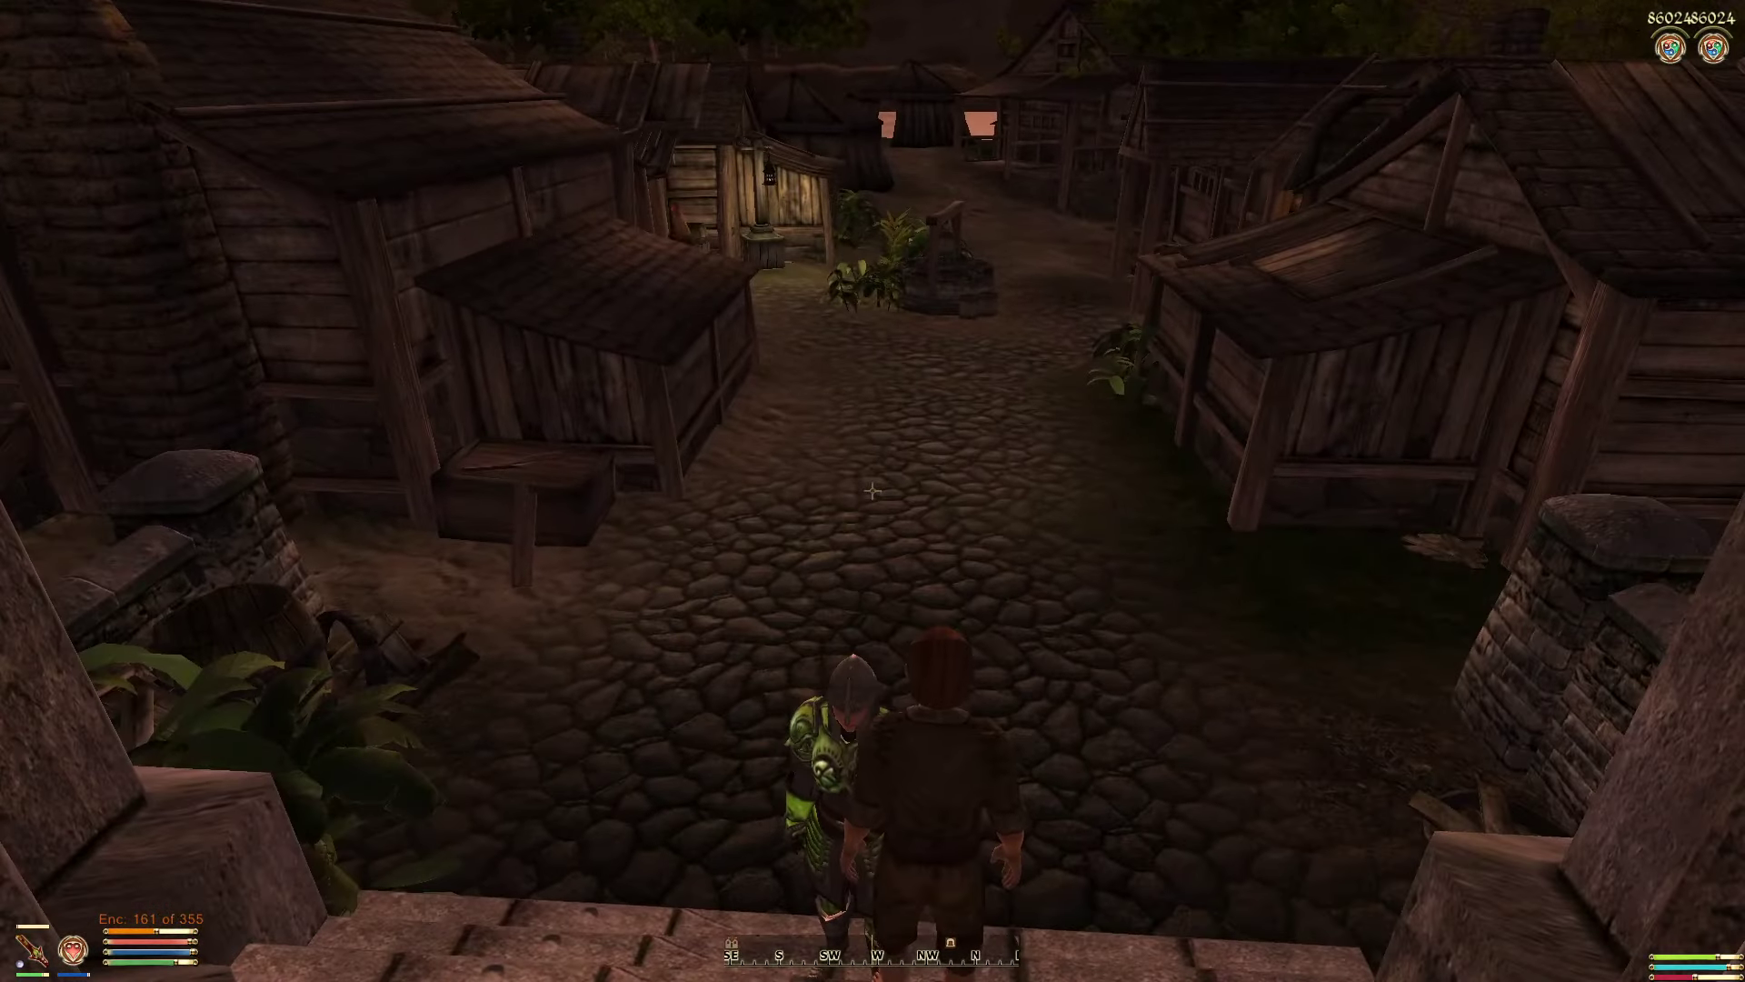
pyautogui.press('w')
pyautogui.press('s')
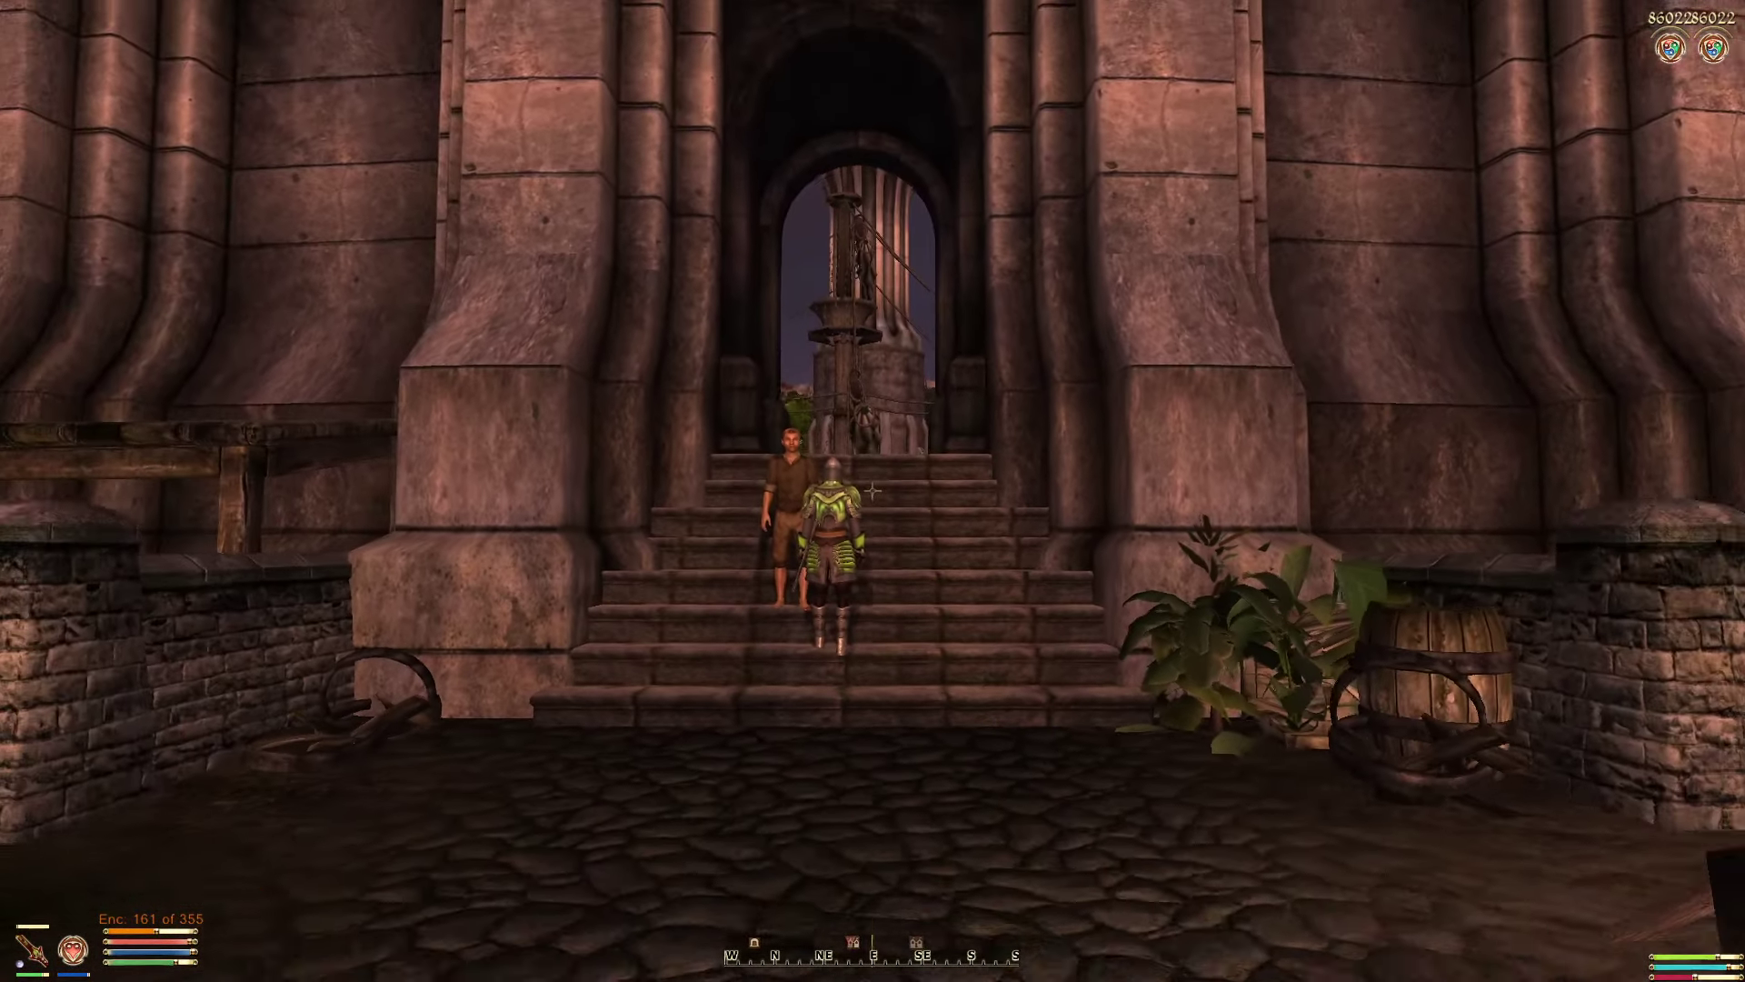
pyautogui.press('w')
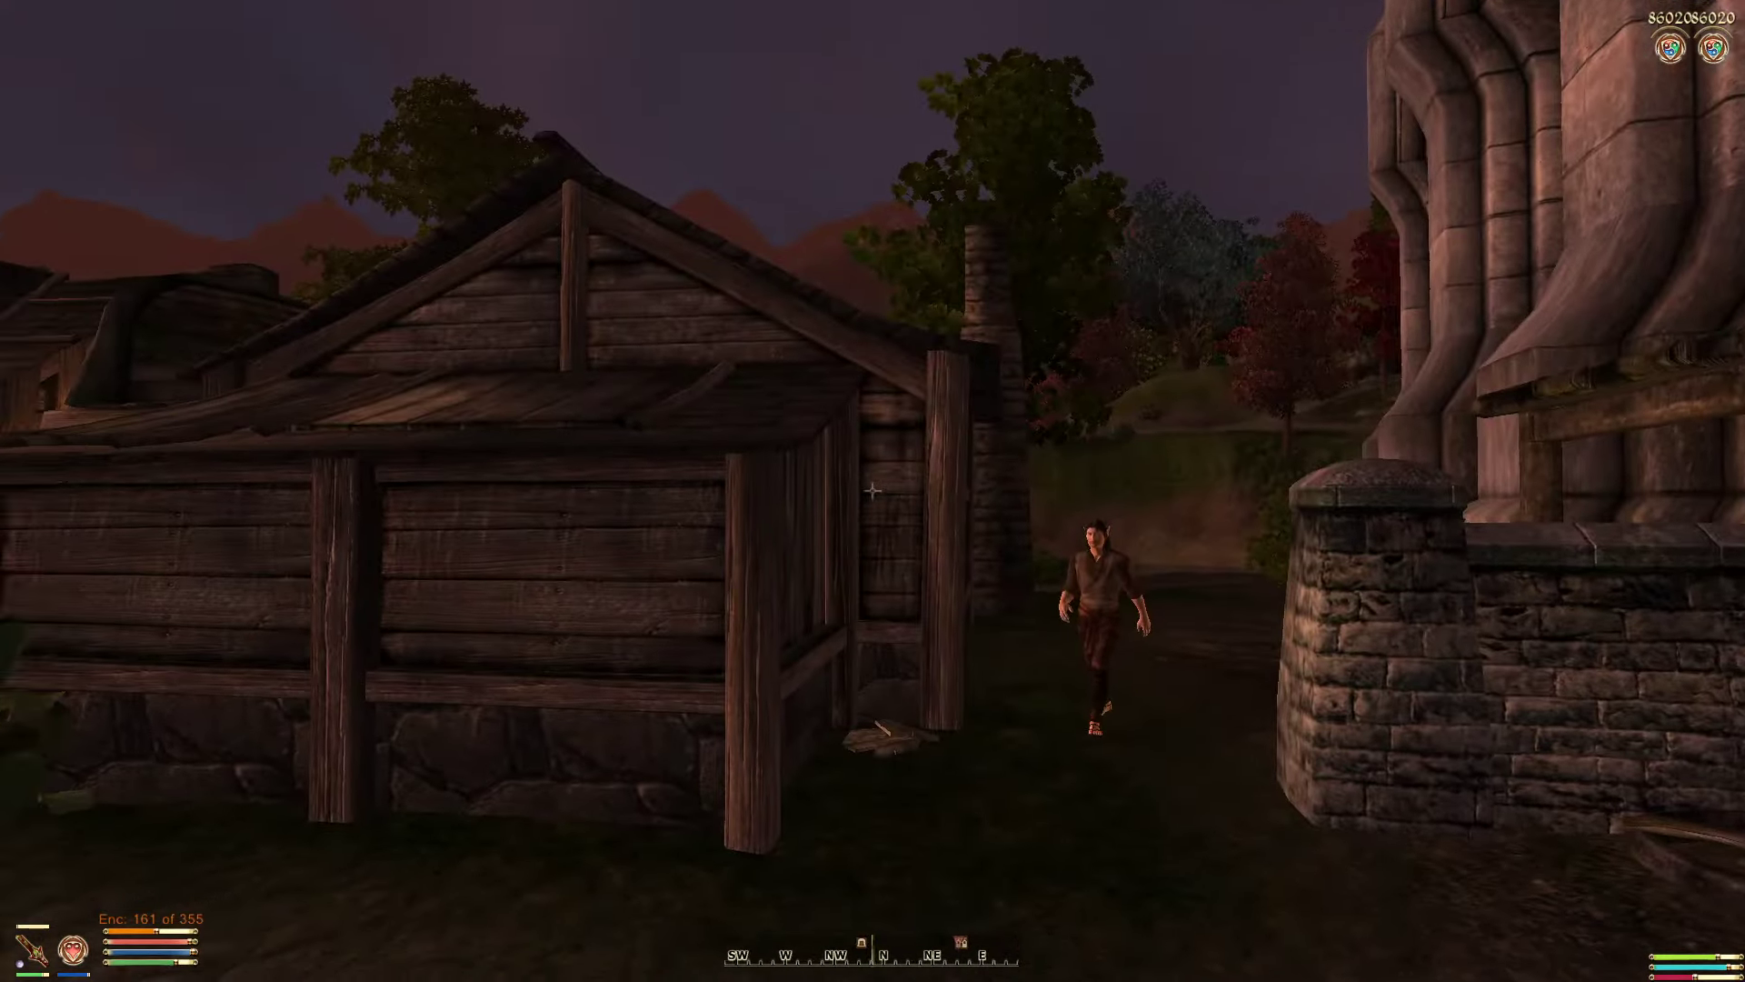
pyautogui.press('w')
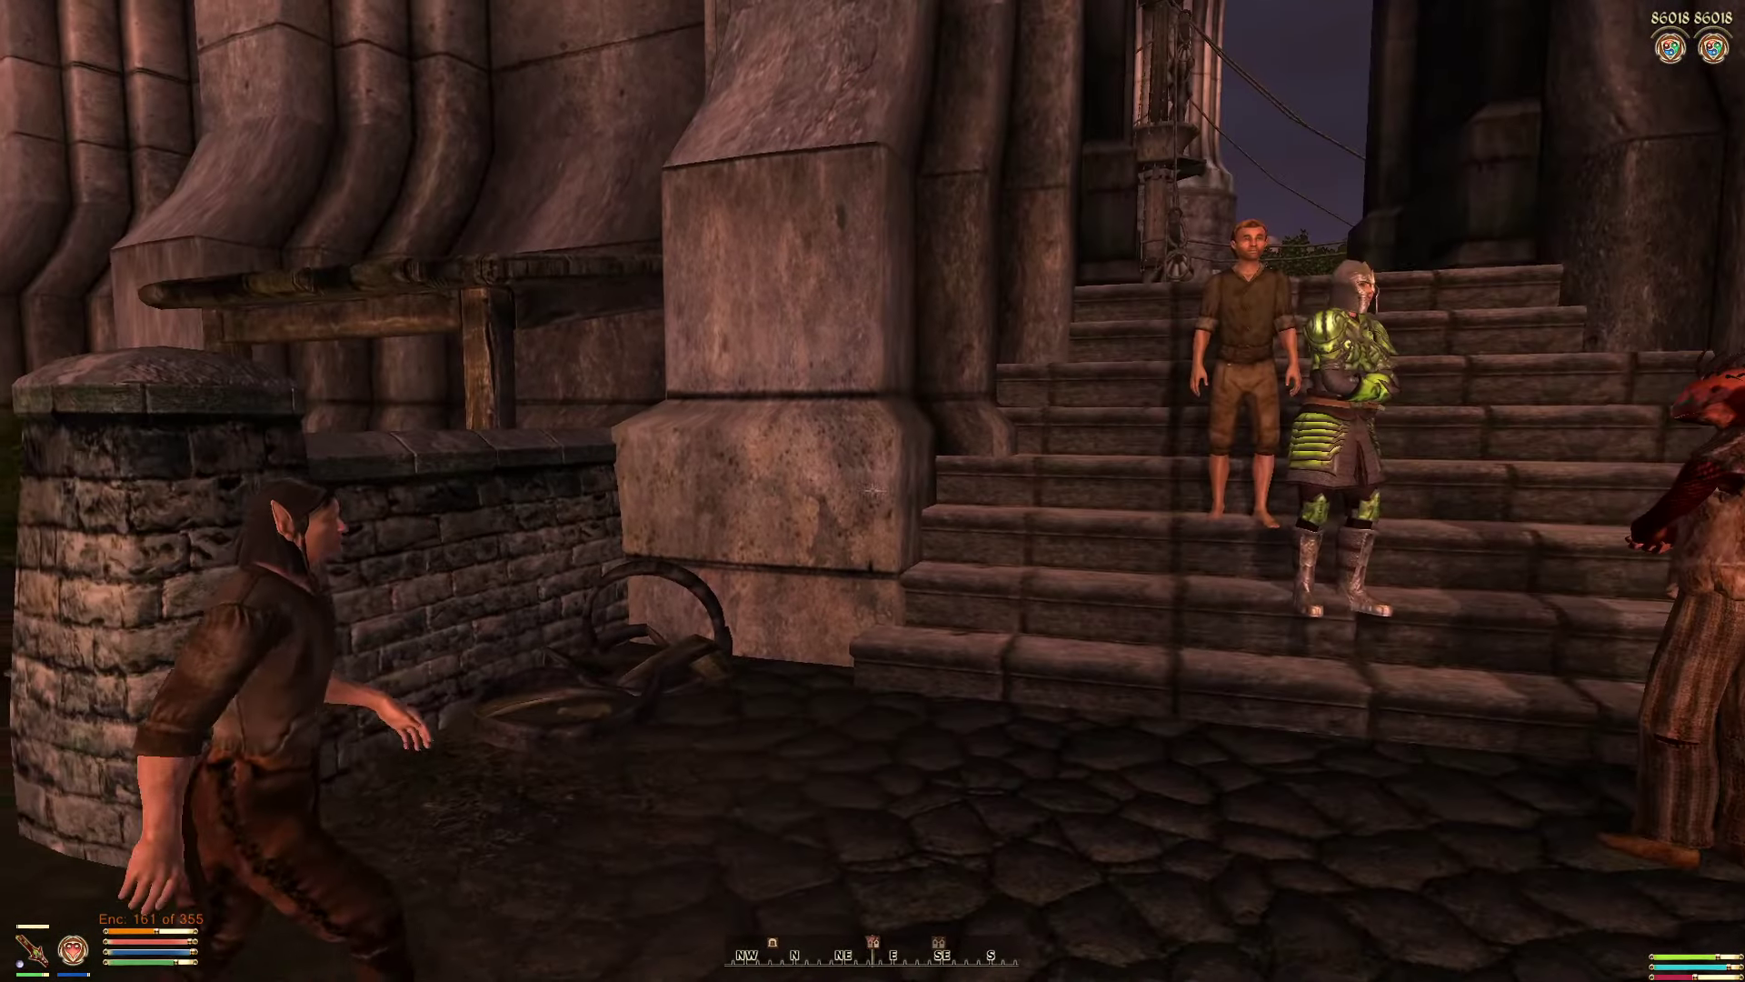
pyautogui.press('w')
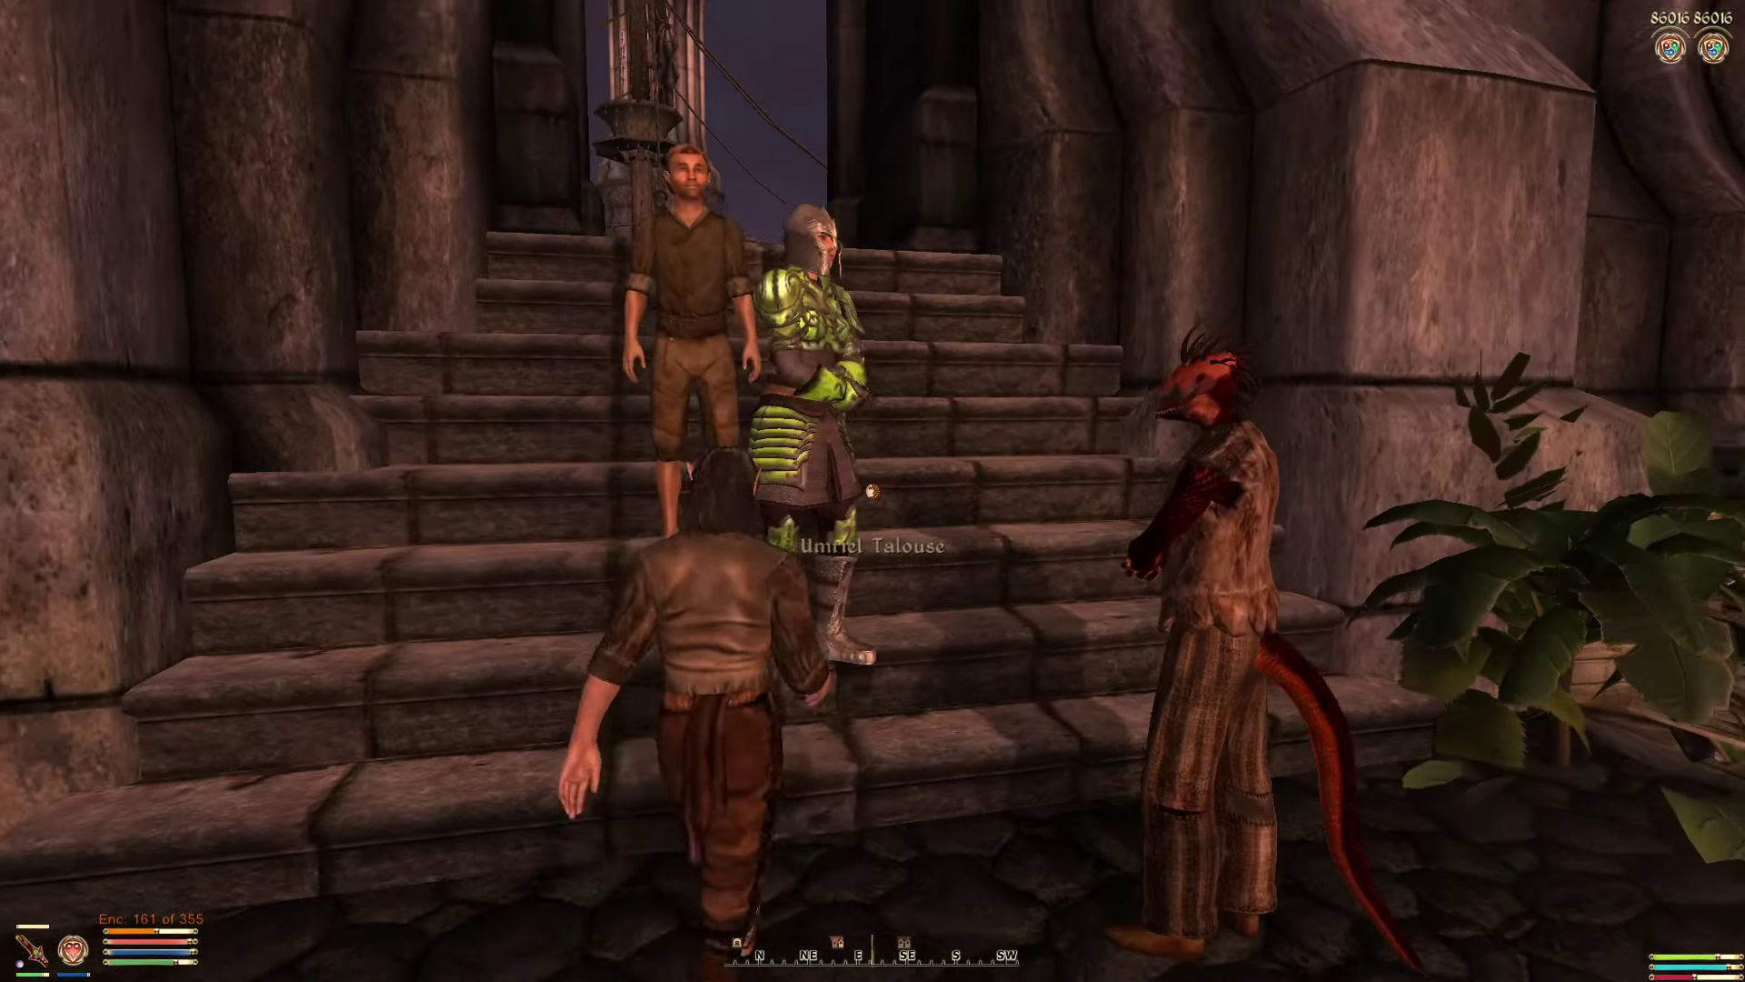
pyautogui.press('w')
pyautogui.press('d')
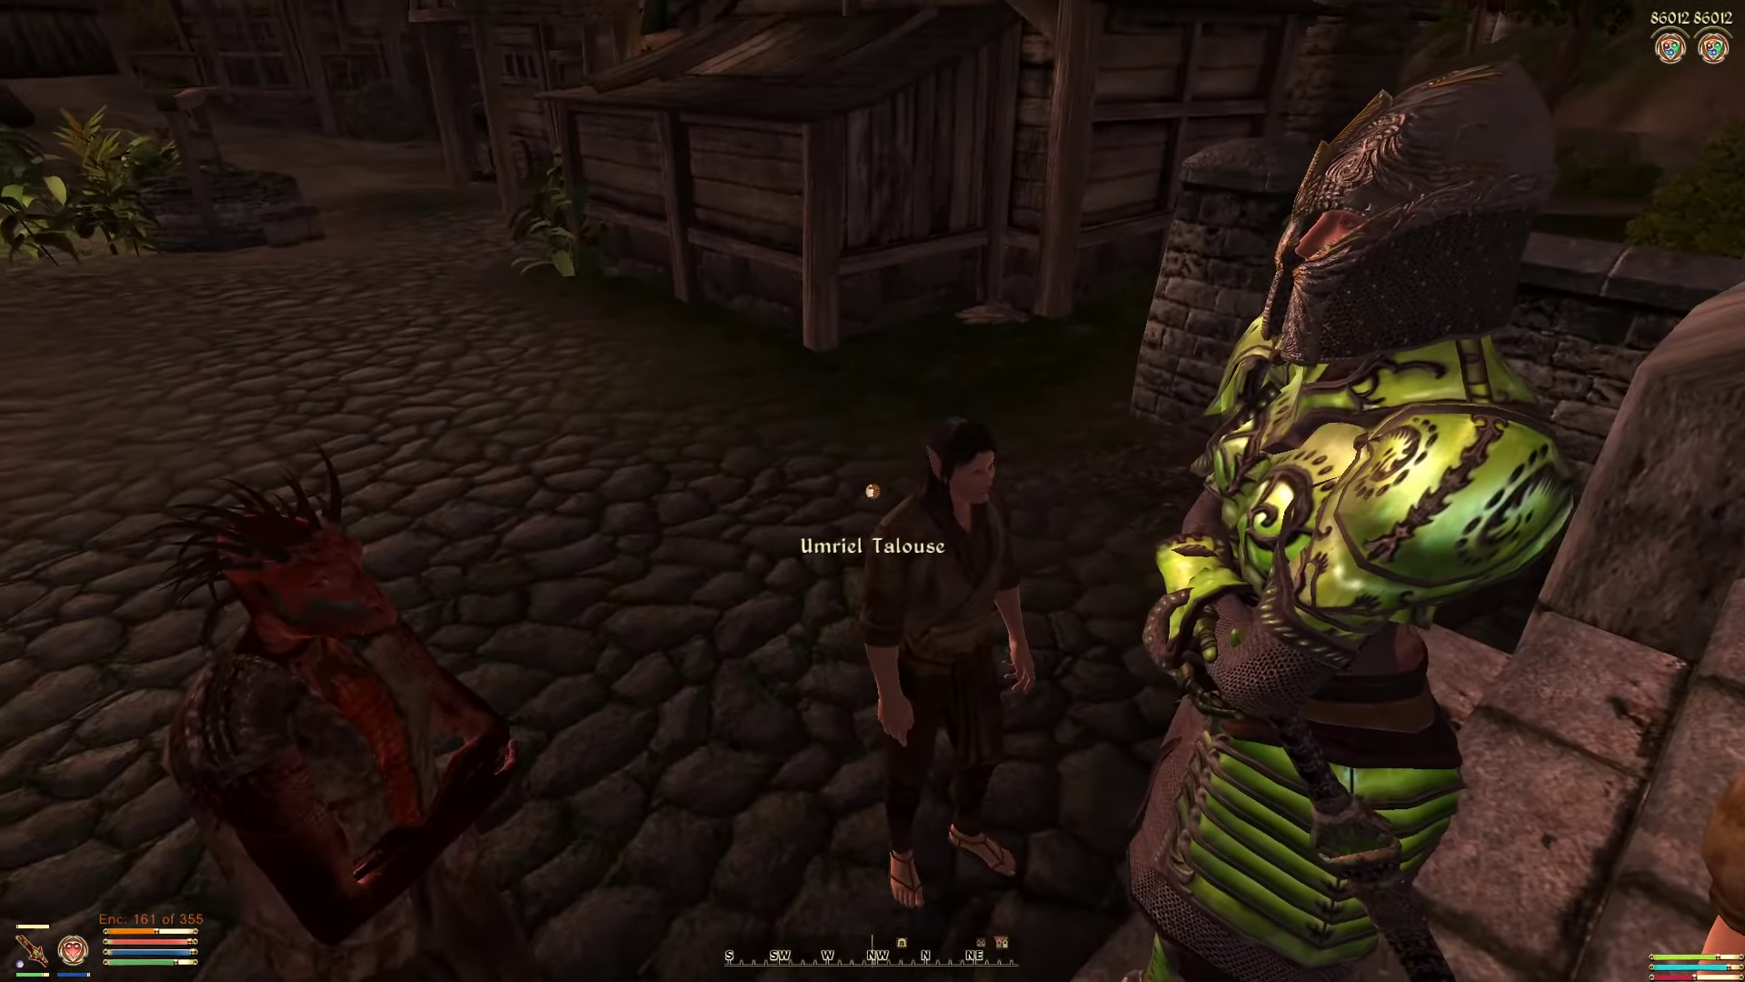
pyautogui.press('s')
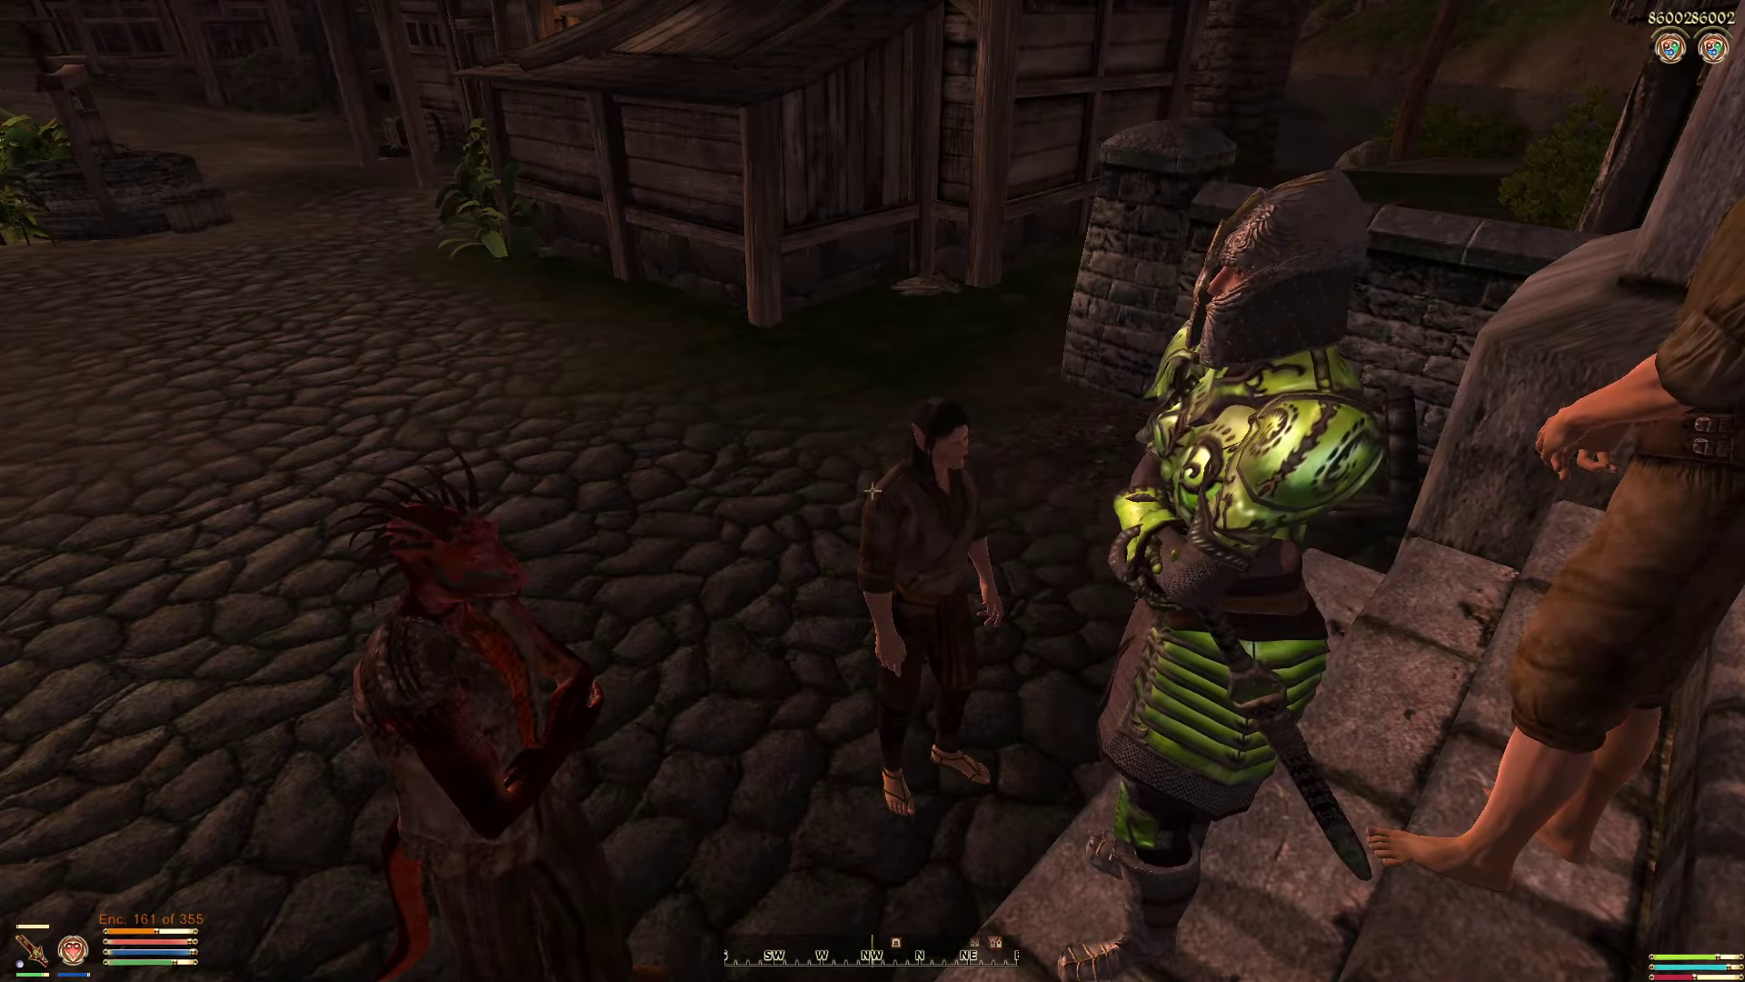
pyautogui.press('s')
pyautogui.press('s')
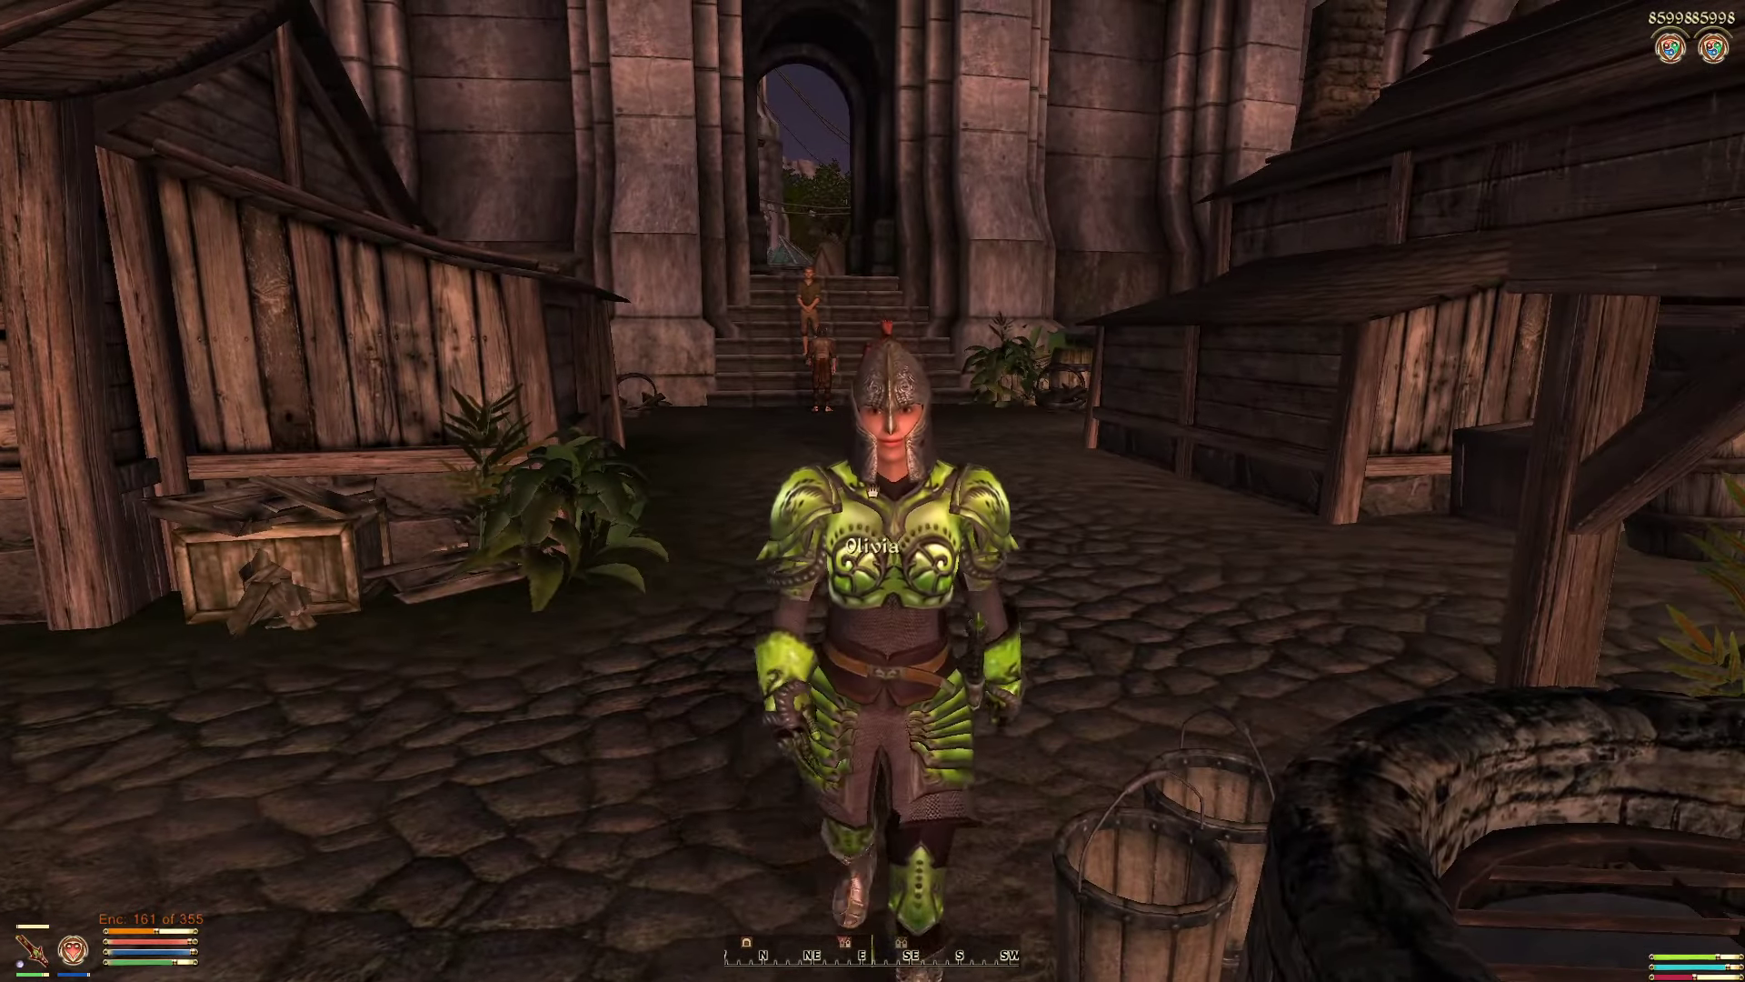
pyautogui.press('space')
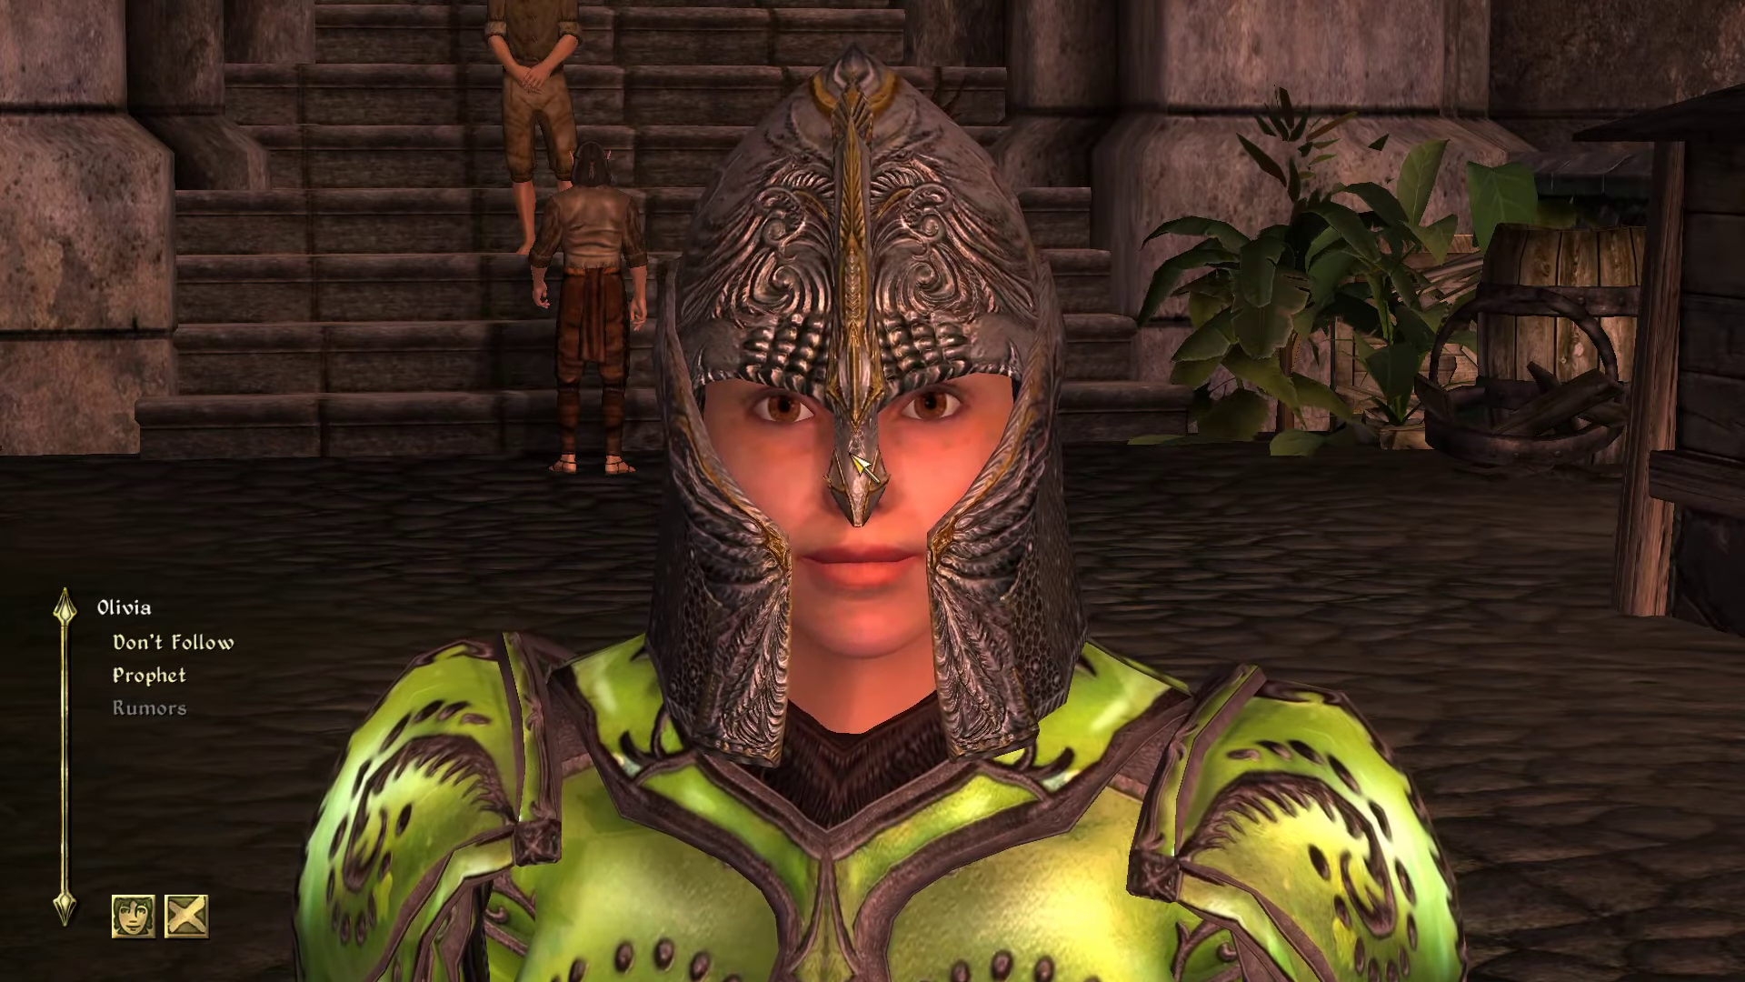
# Step: Tell Olivia Don't Follow, confirm she offers Follow again, then quit the game
pyautogui.click(166, 646)
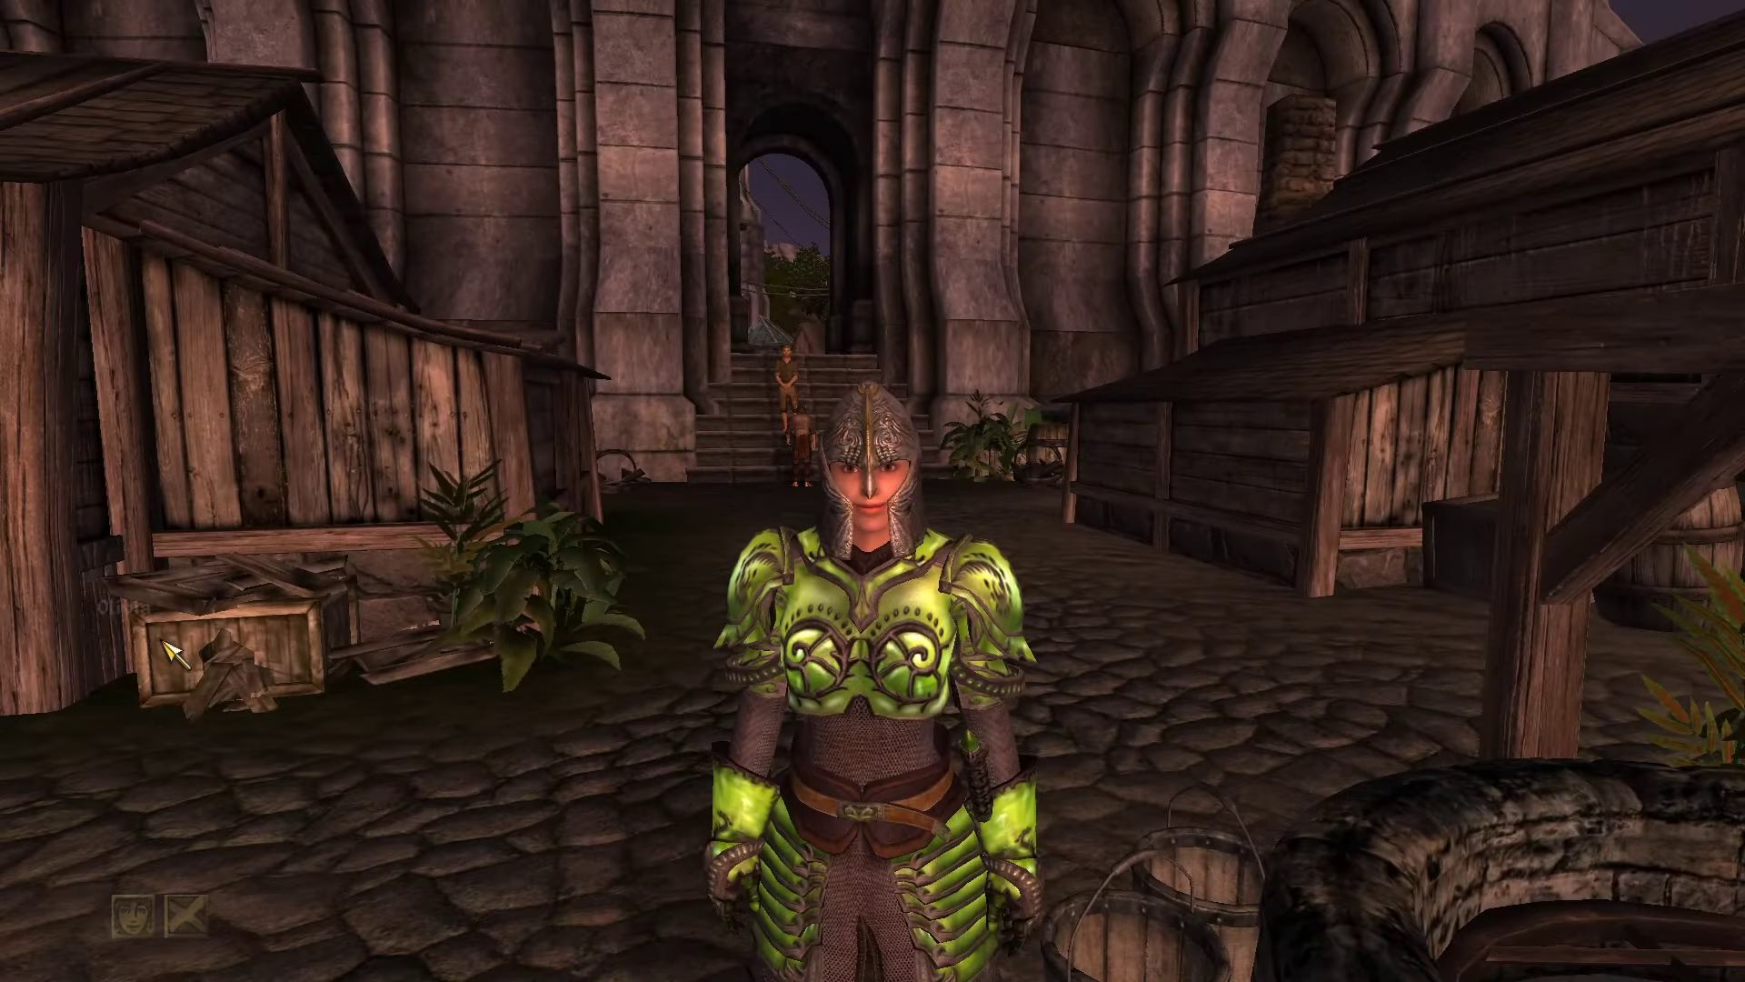
pyautogui.press('s')
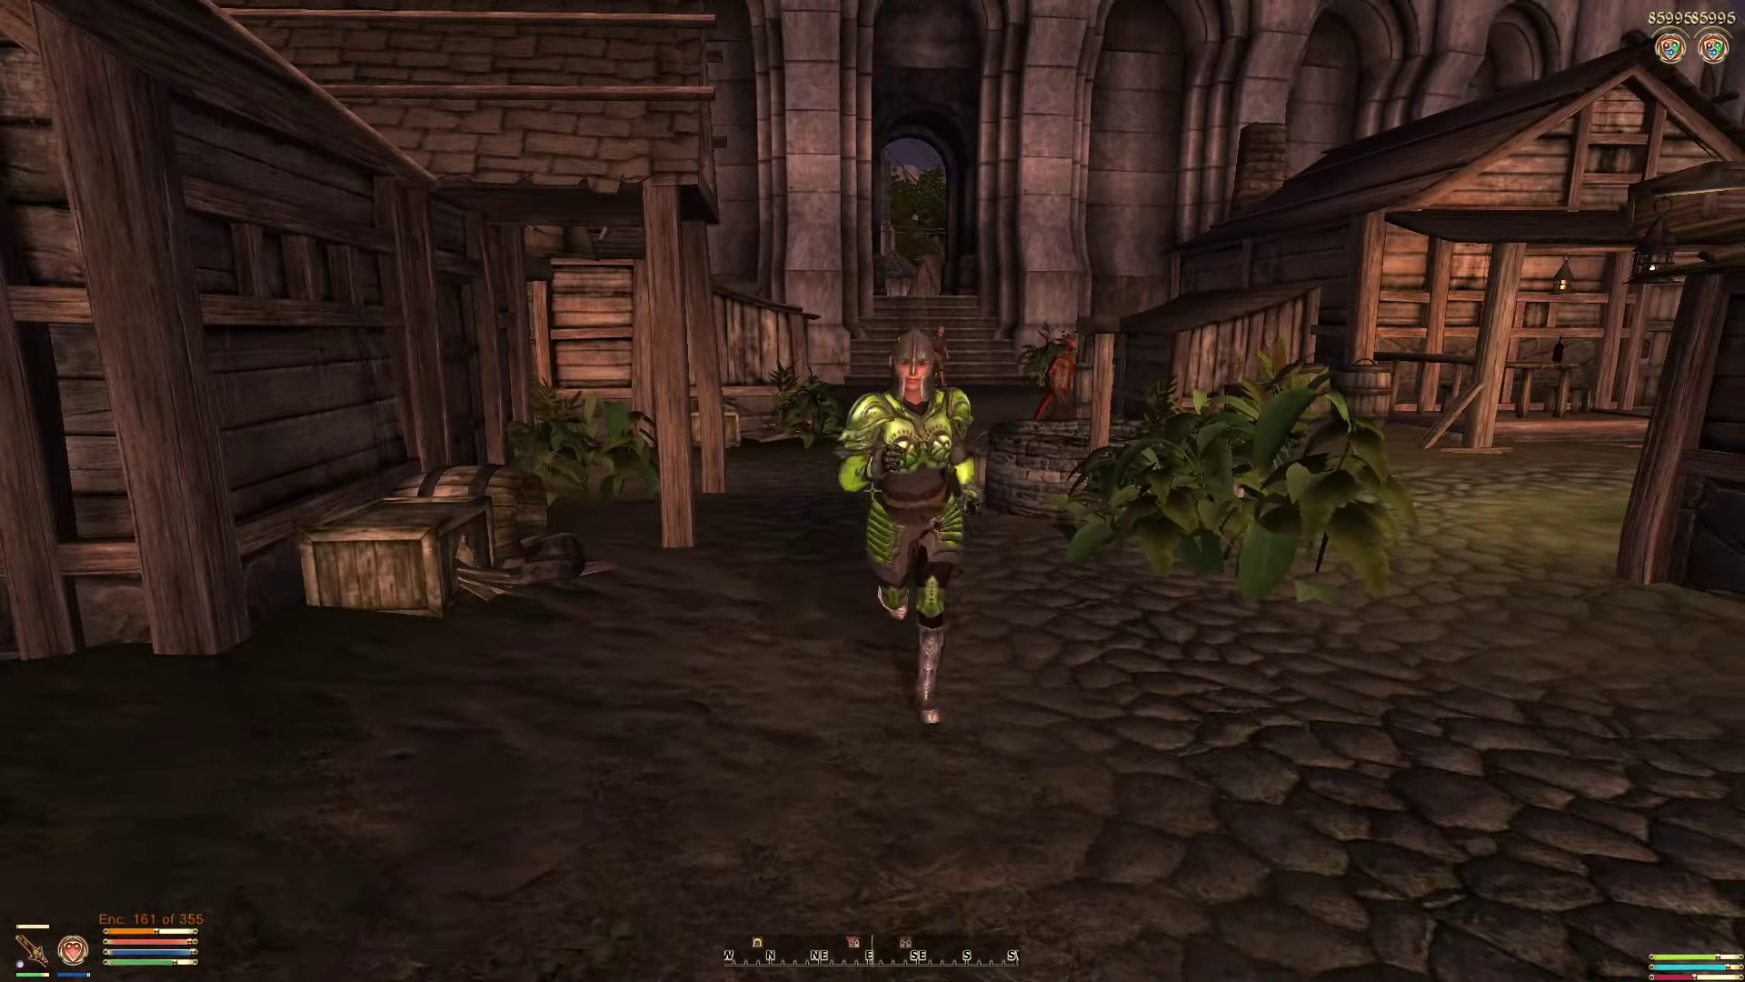
pyautogui.press('space')
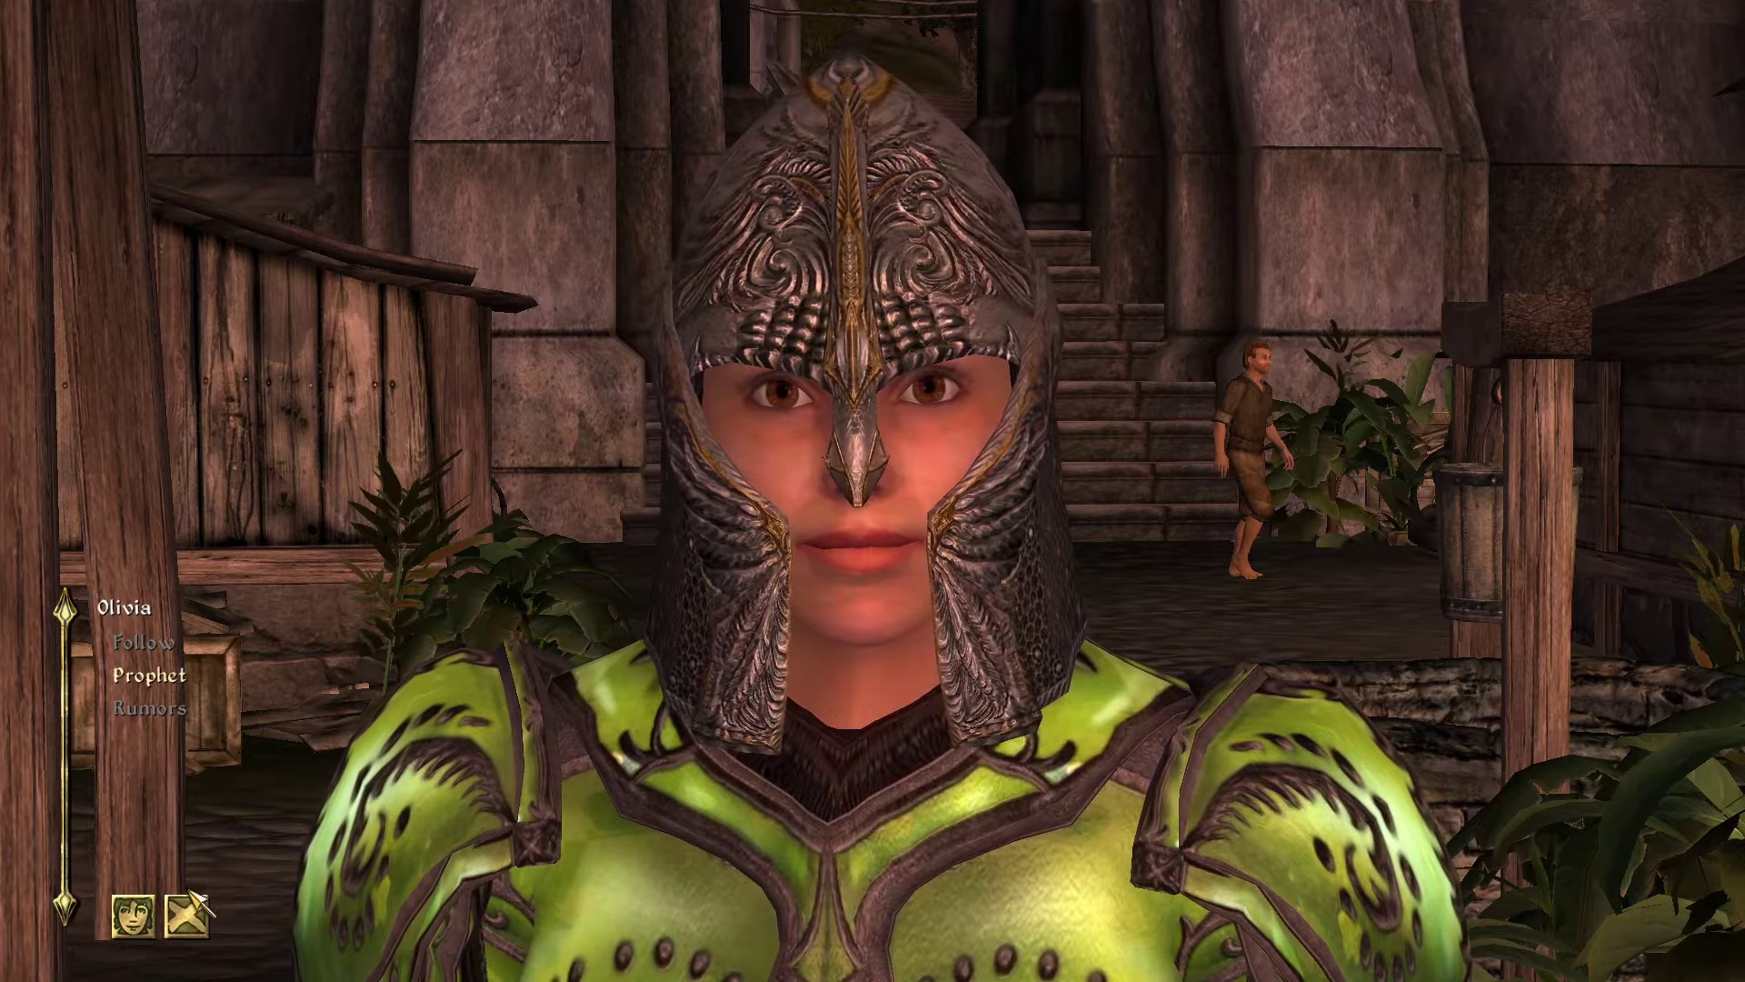
pyautogui.click(185, 915)
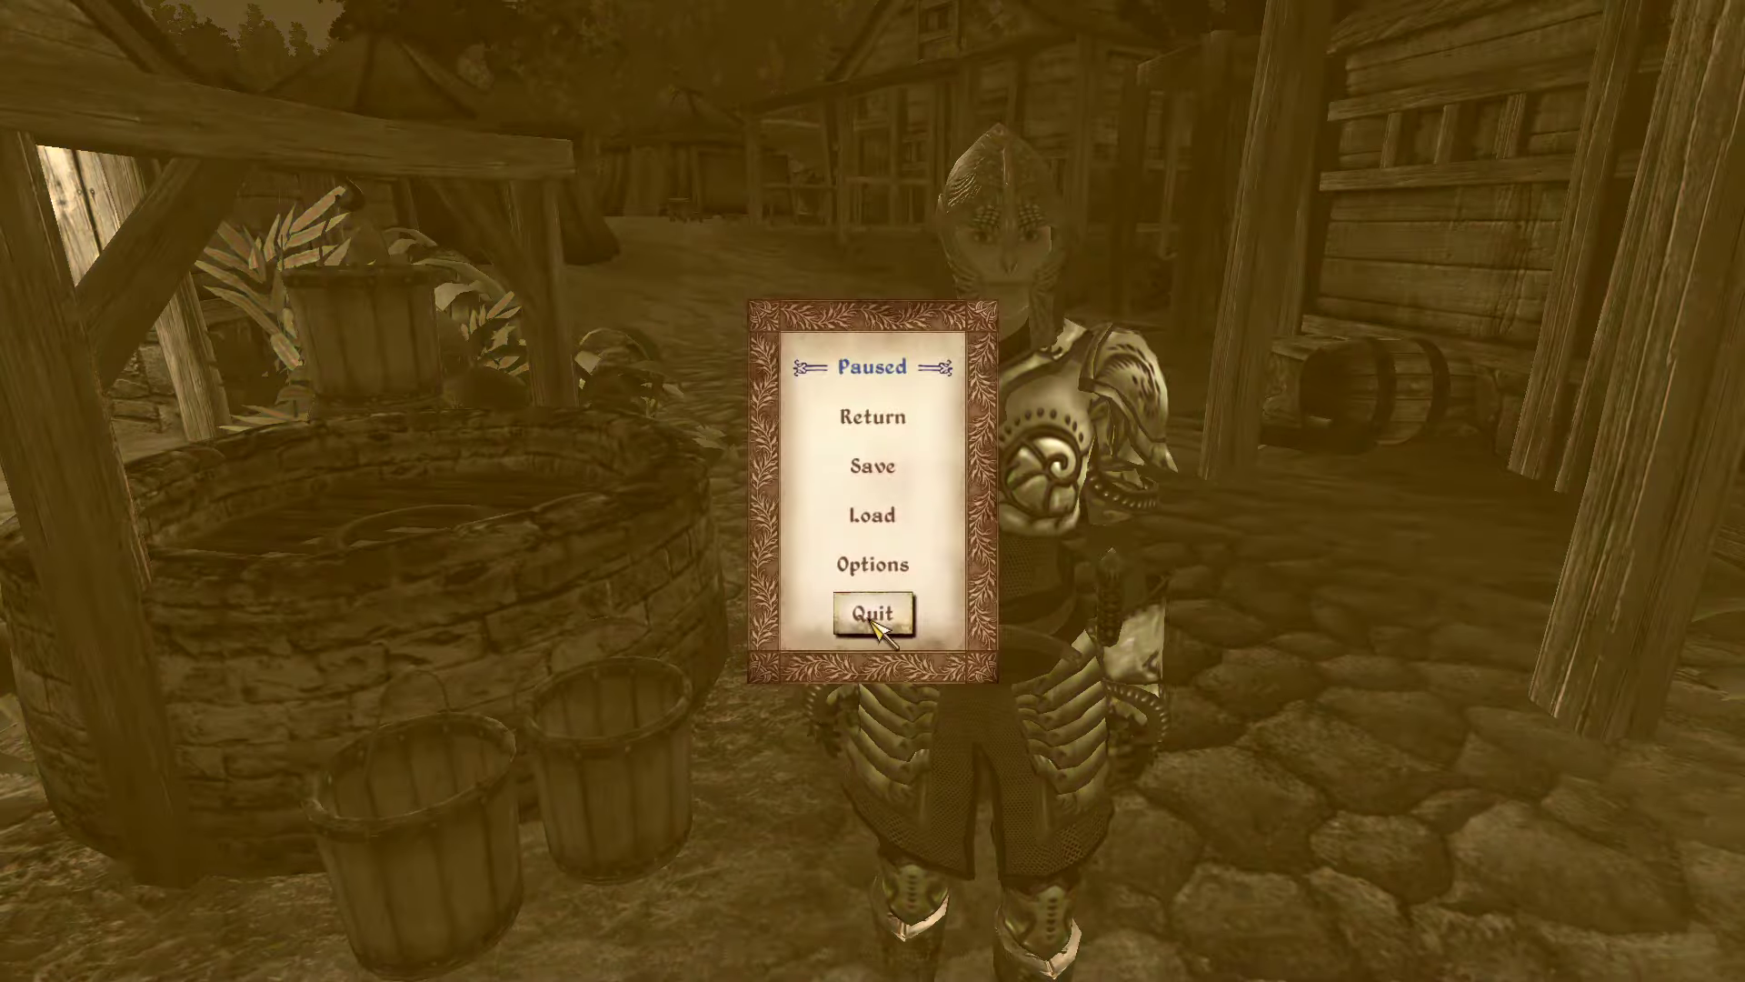
pyautogui.click(868, 613)
# Step: Confirm leaving Oblivion, return to the Construction Set, and open JHOlivia from the Object Window
pyautogui.click(889, 554)
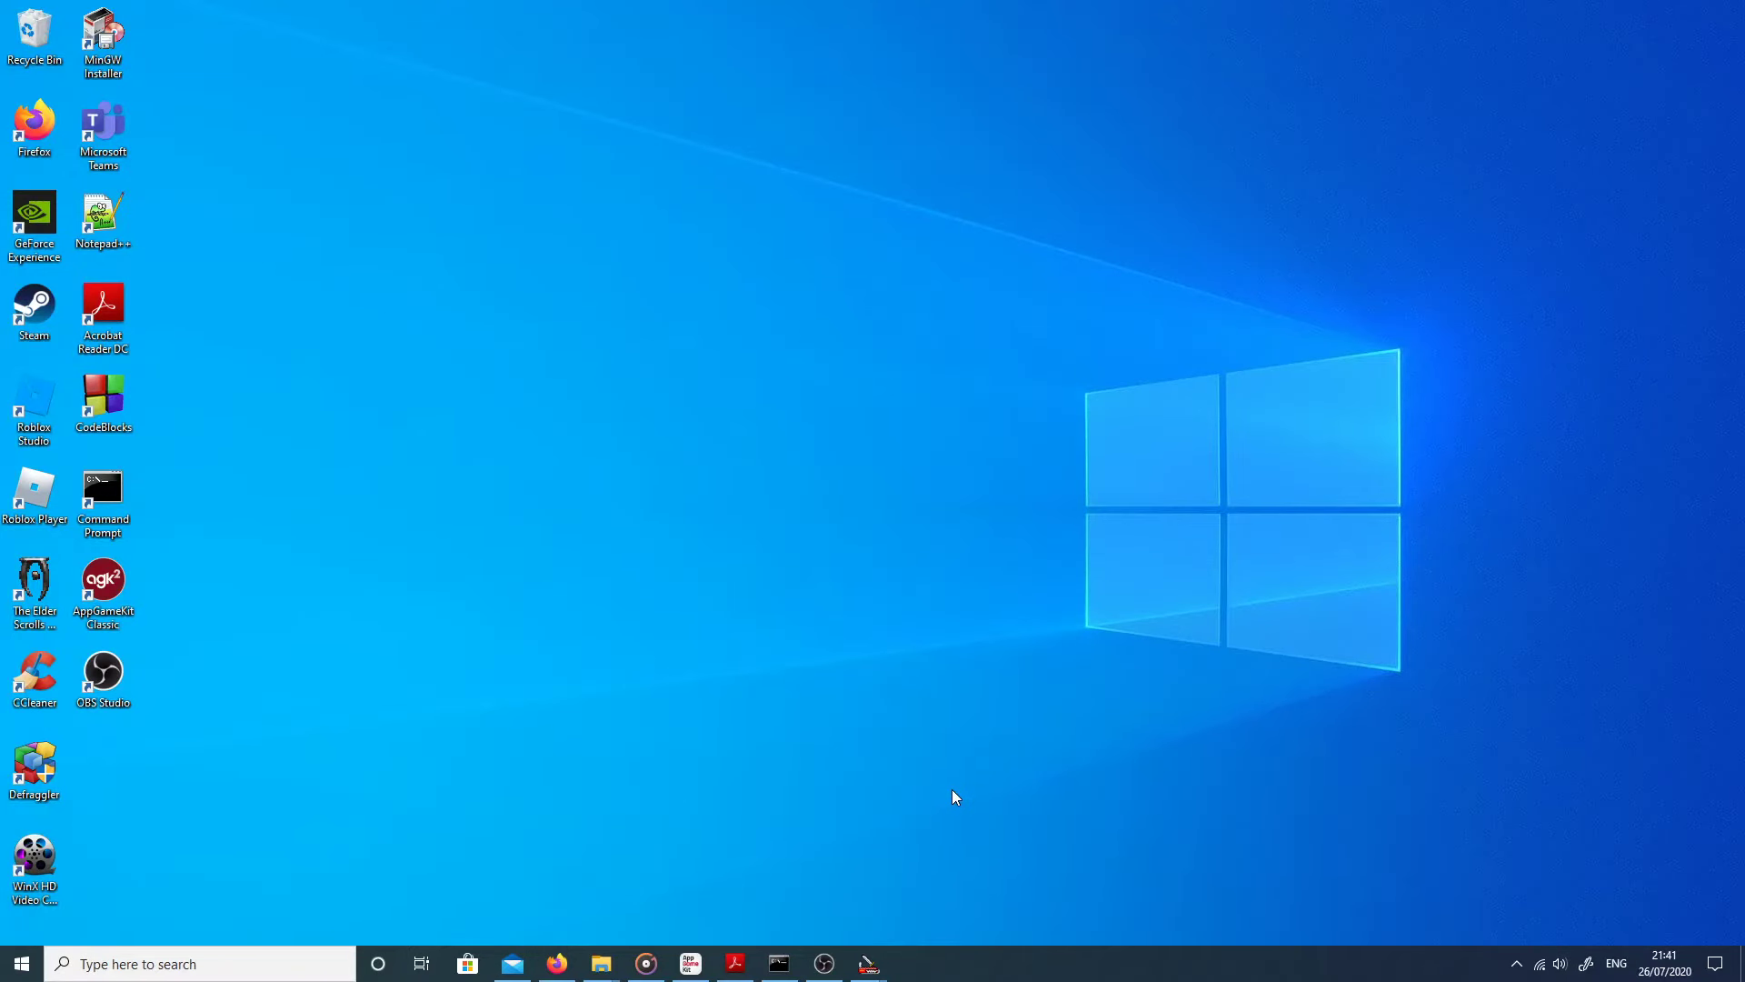
pyautogui.moveTo(868, 962)
pyautogui.click(866, 909)
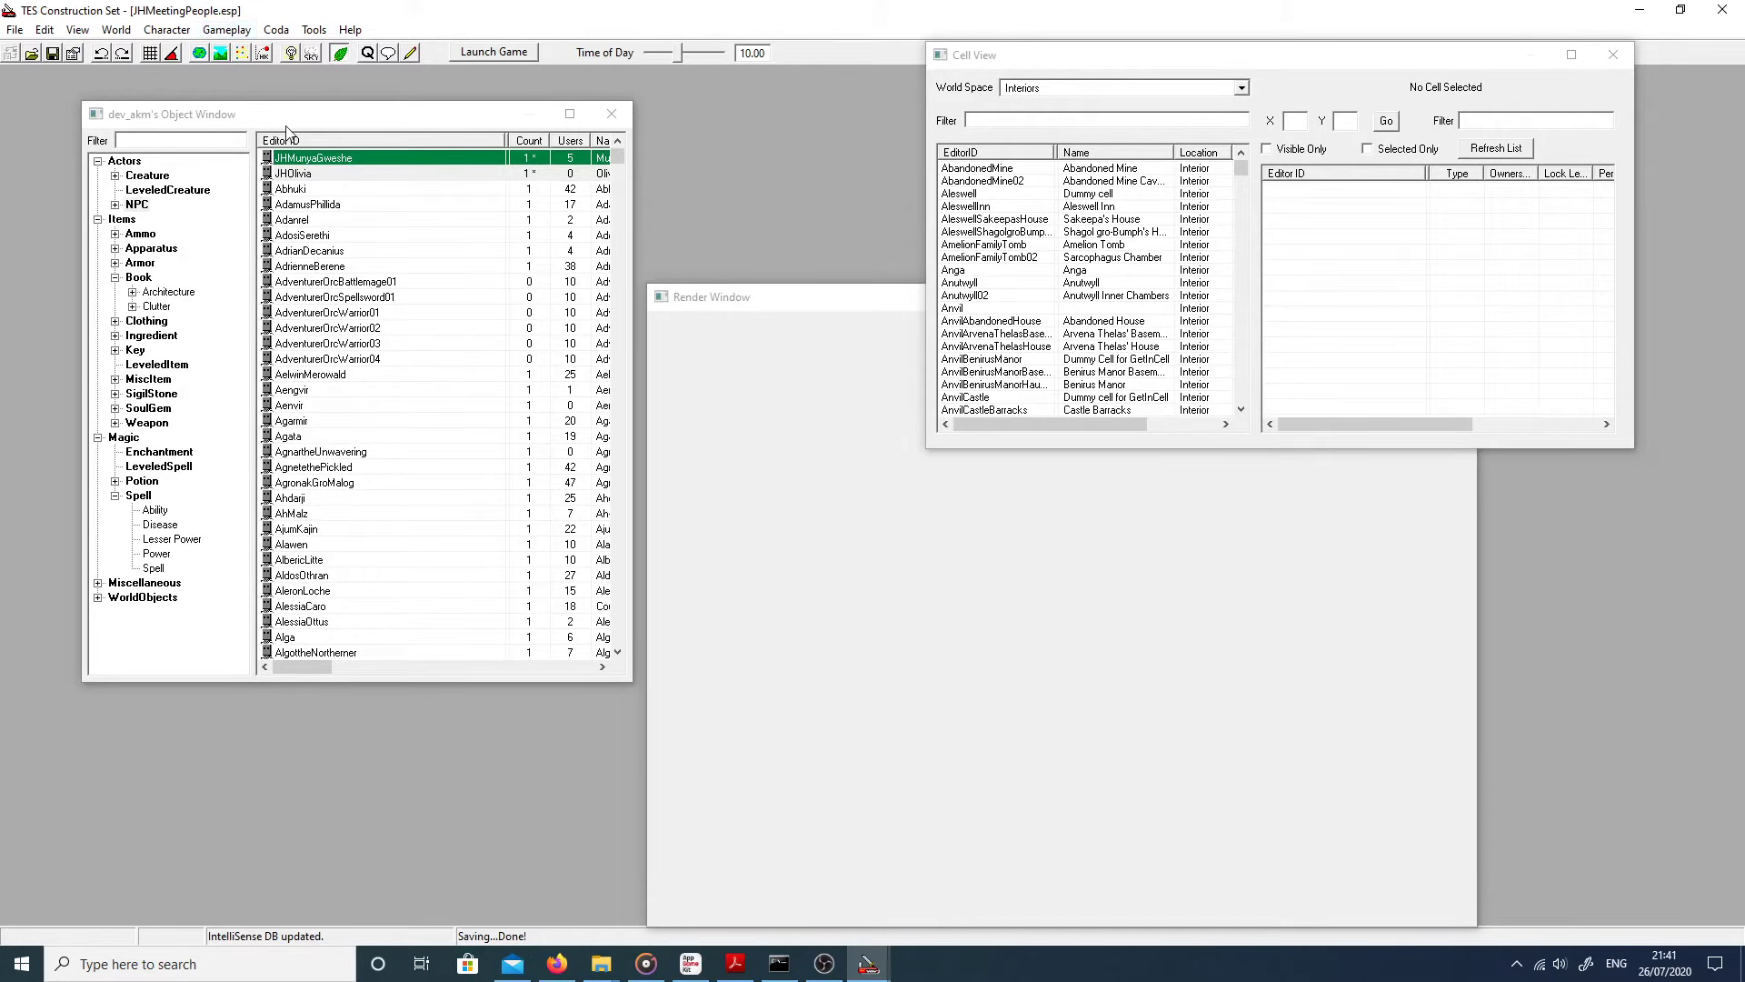
pyautogui.click(295, 159)
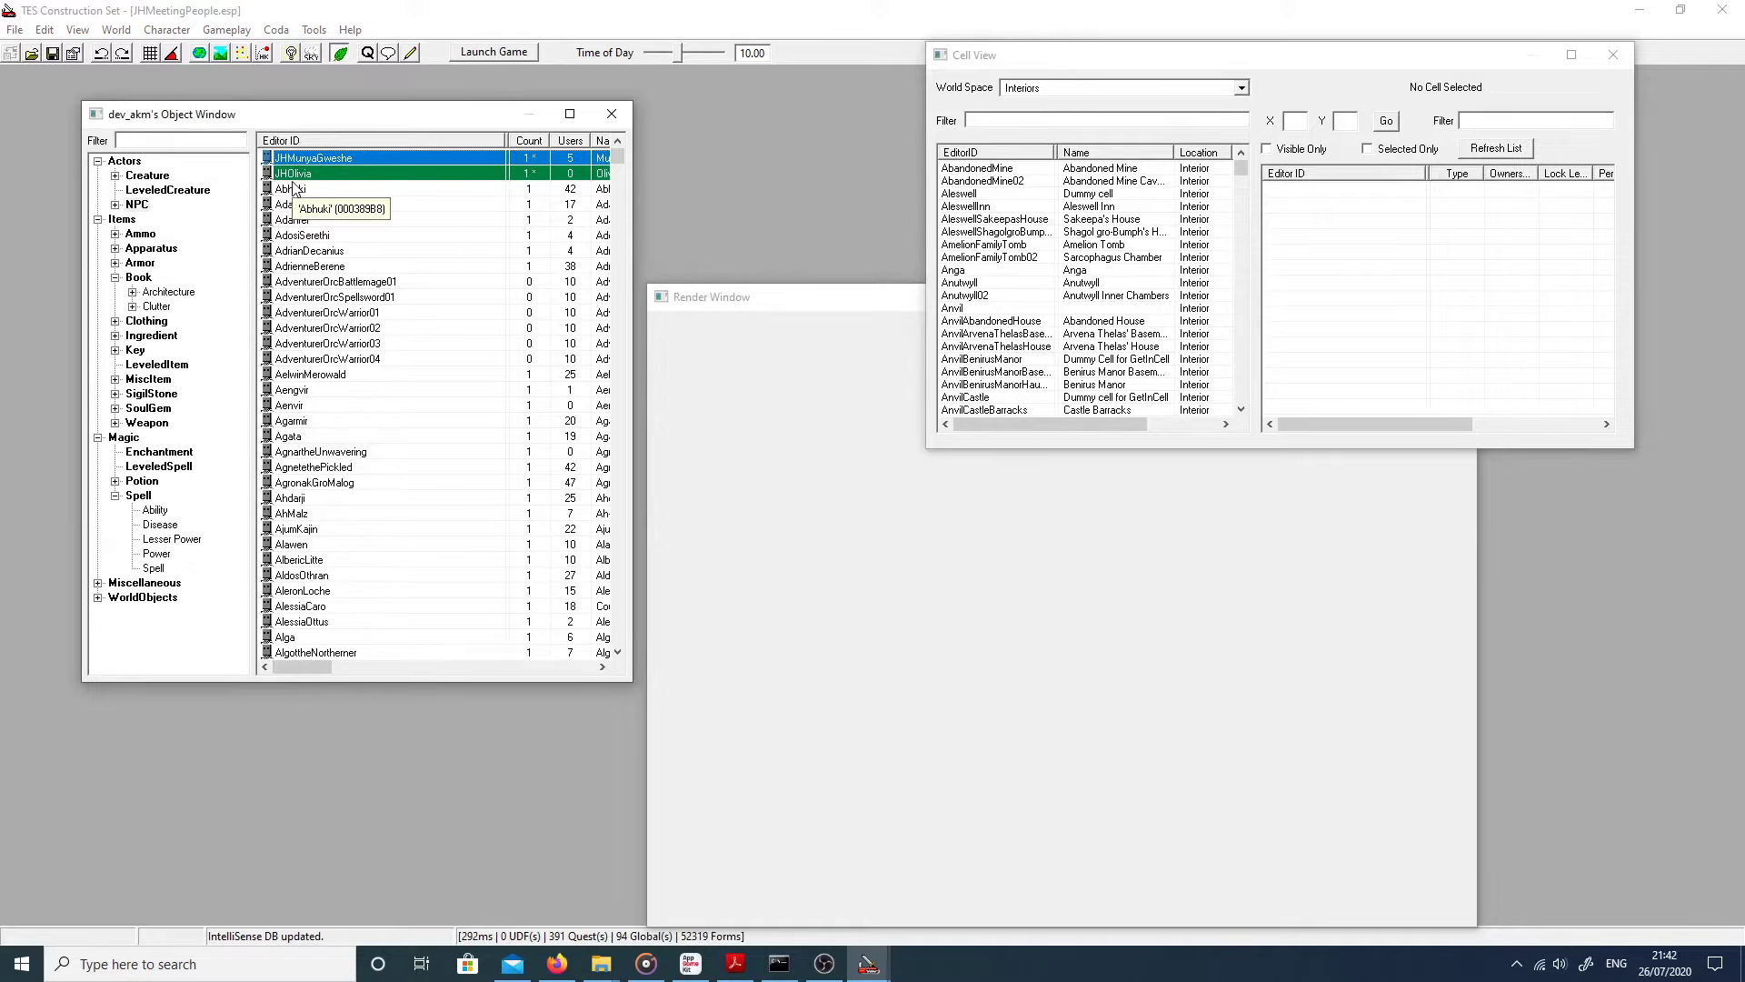
pyautogui.doubleClick(294, 175)
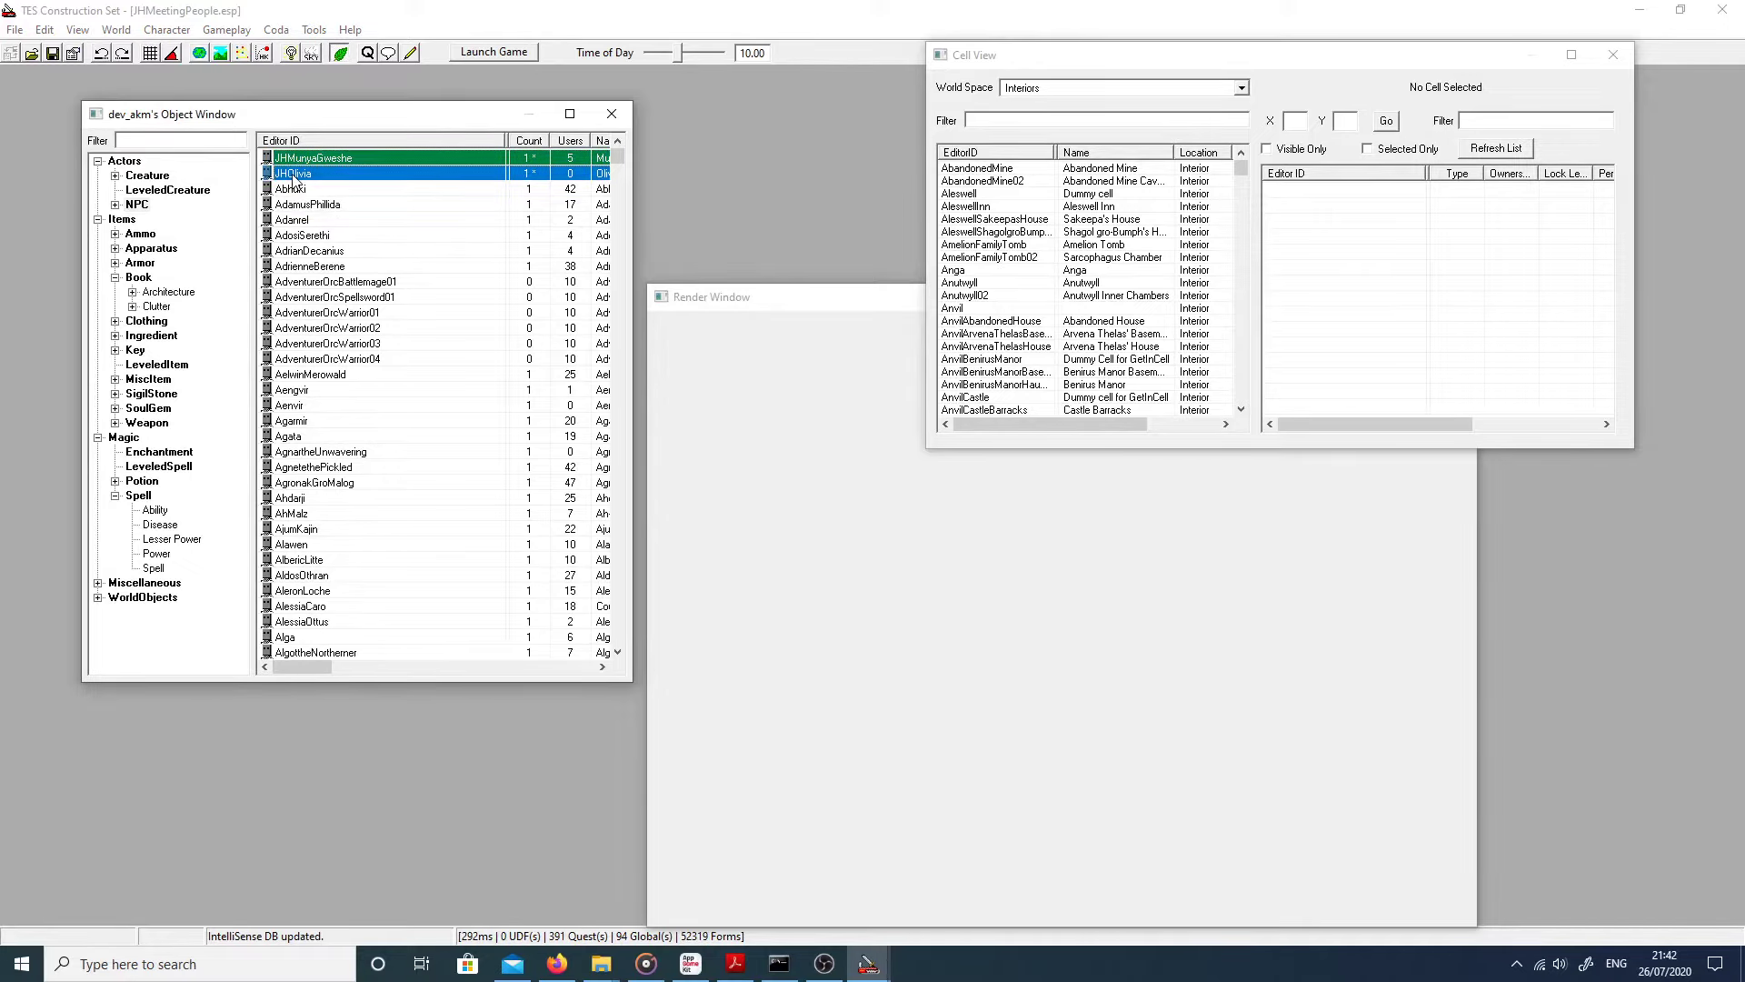
# Step: Review the conditions on Olivia's existing JHOliviaFollow AI package
pyautogui.click(602, 555)
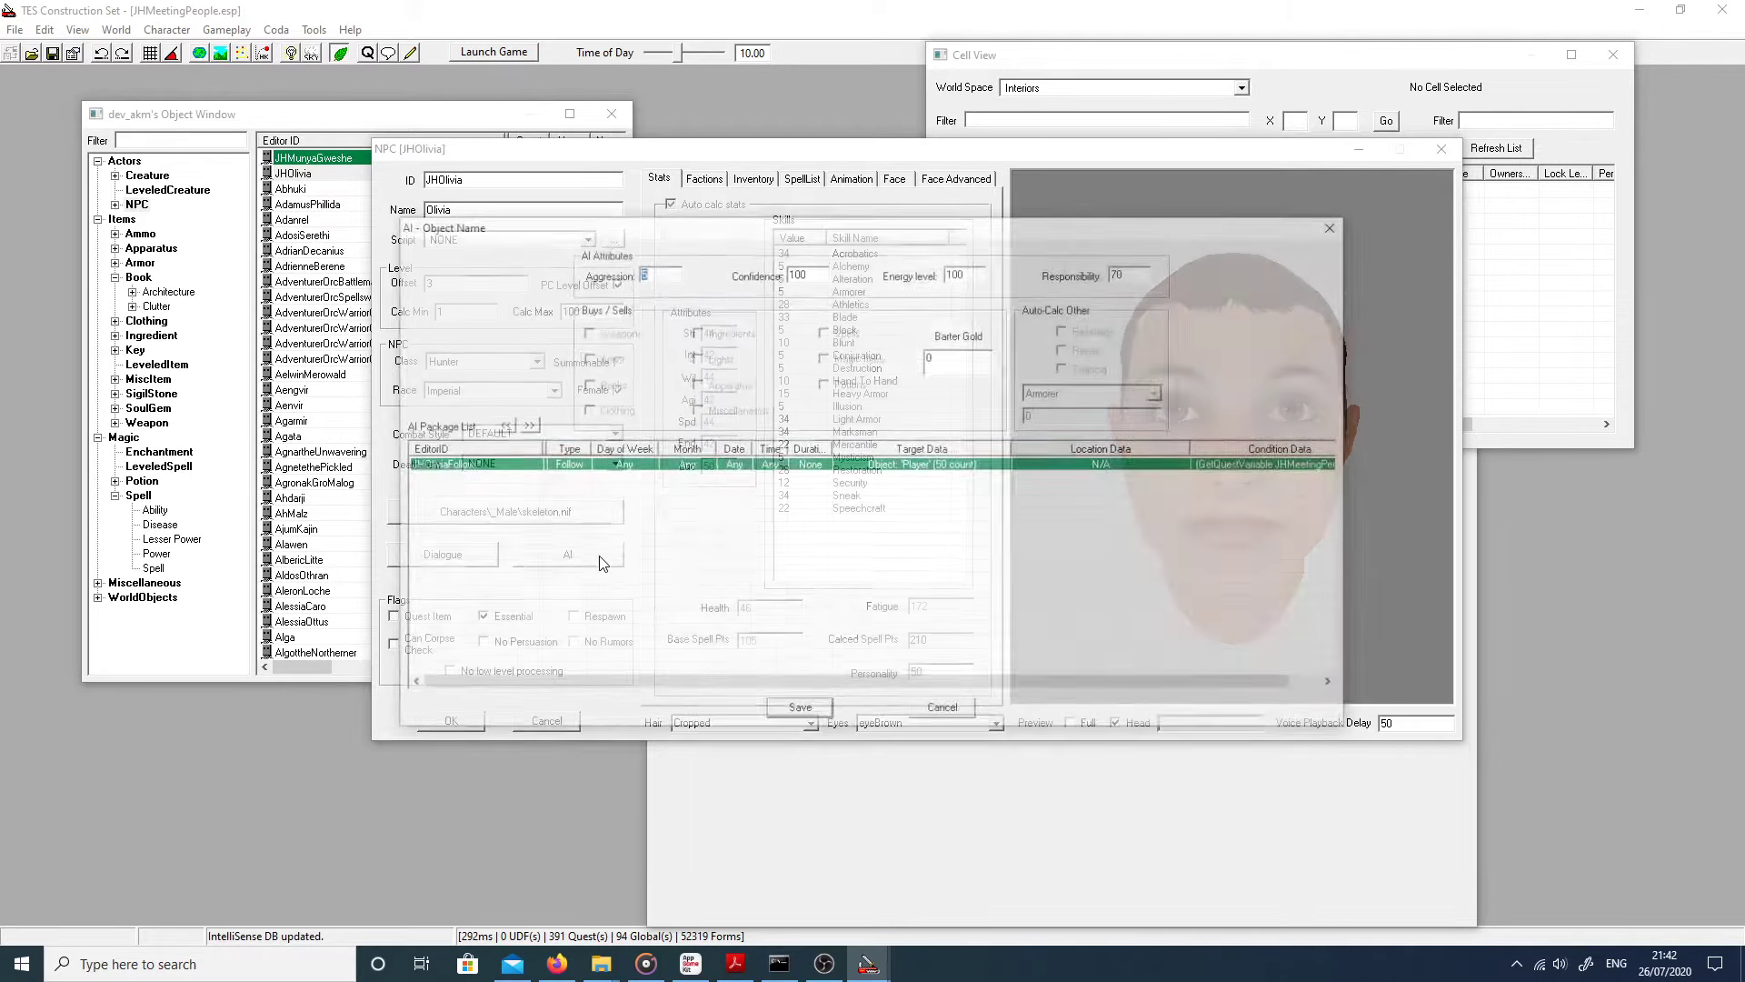
pyautogui.doubleClick(545, 466)
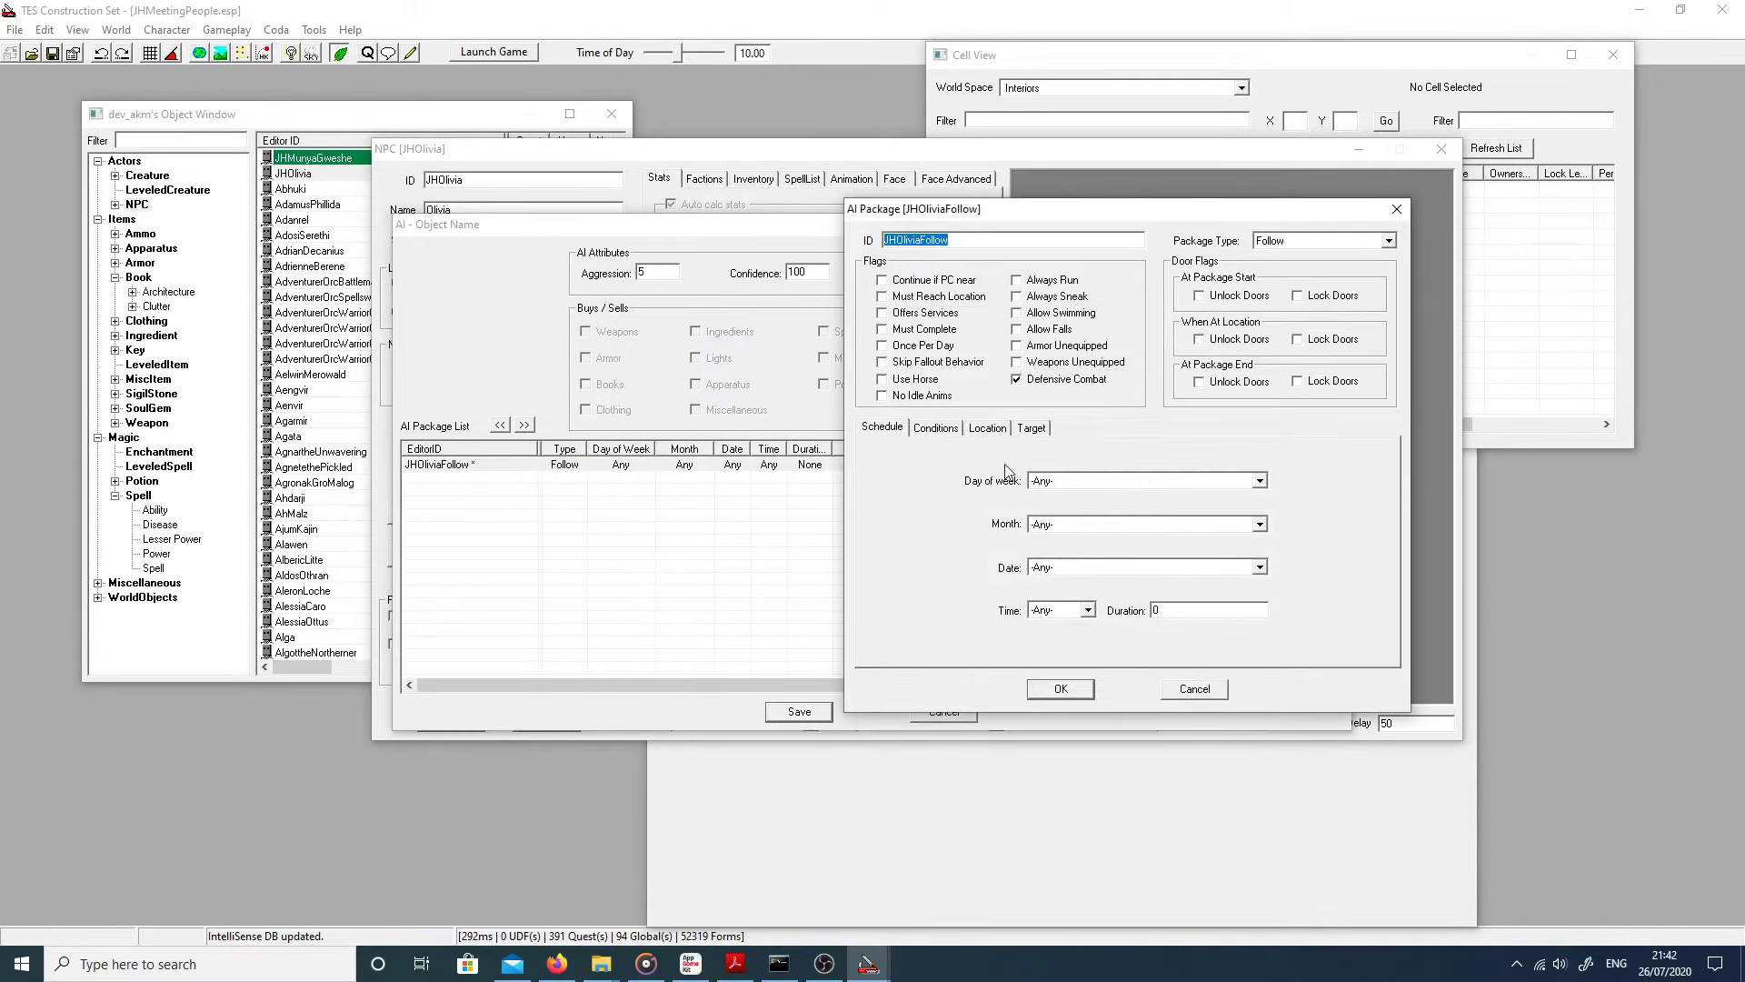
pyautogui.click(936, 427)
pyautogui.click(1057, 689)
# Step: Create a new Wander-type AI package for Olivia, JHOliviaWander
pyautogui.rightClick(450, 484)
pyautogui.click(473, 497)
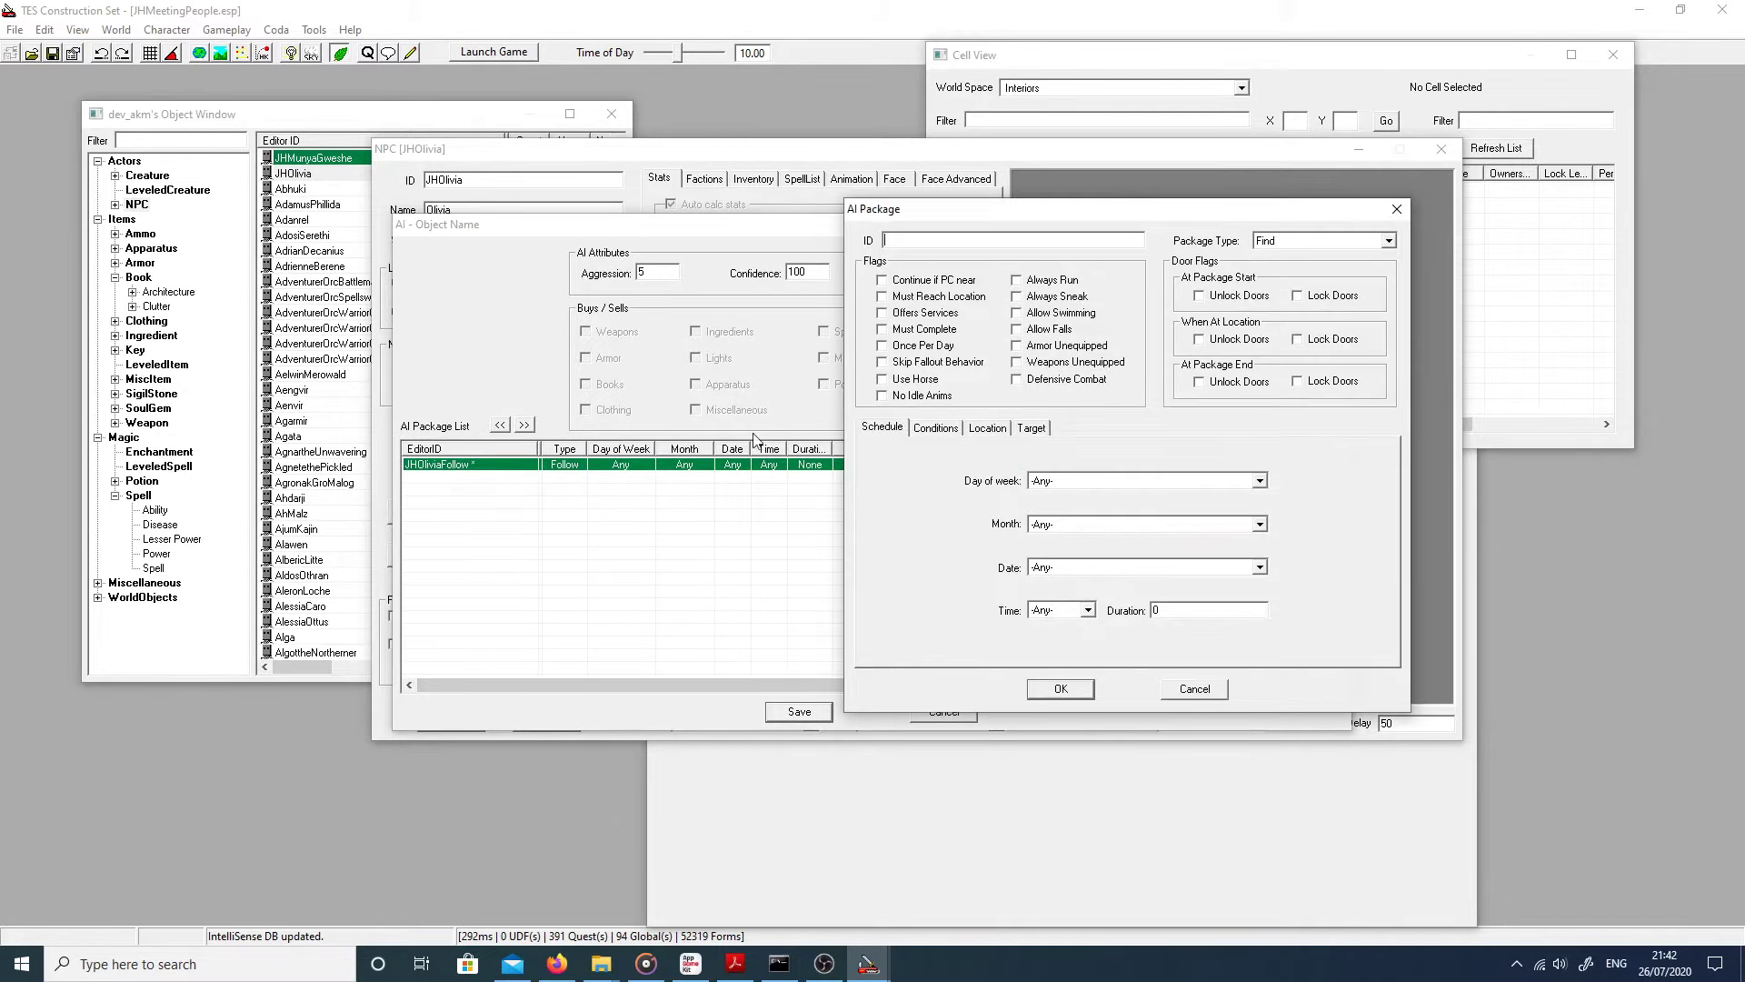
pyautogui.click(1388, 240)
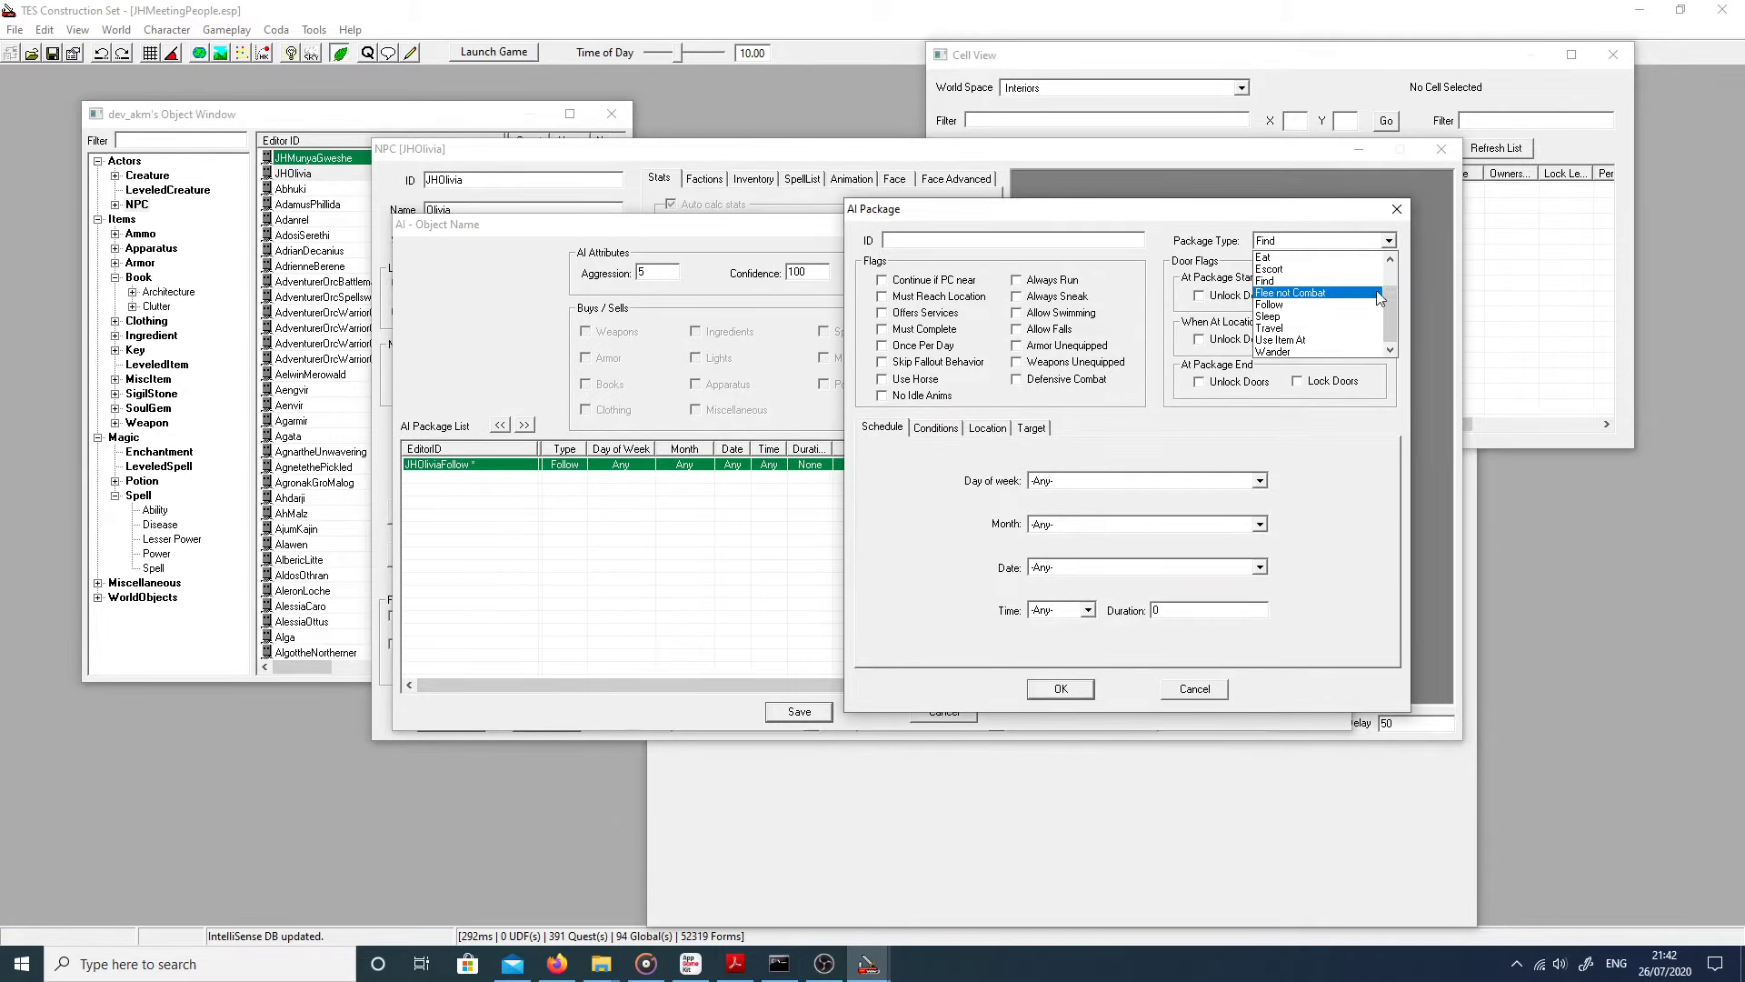
pyautogui.click(1319, 352)
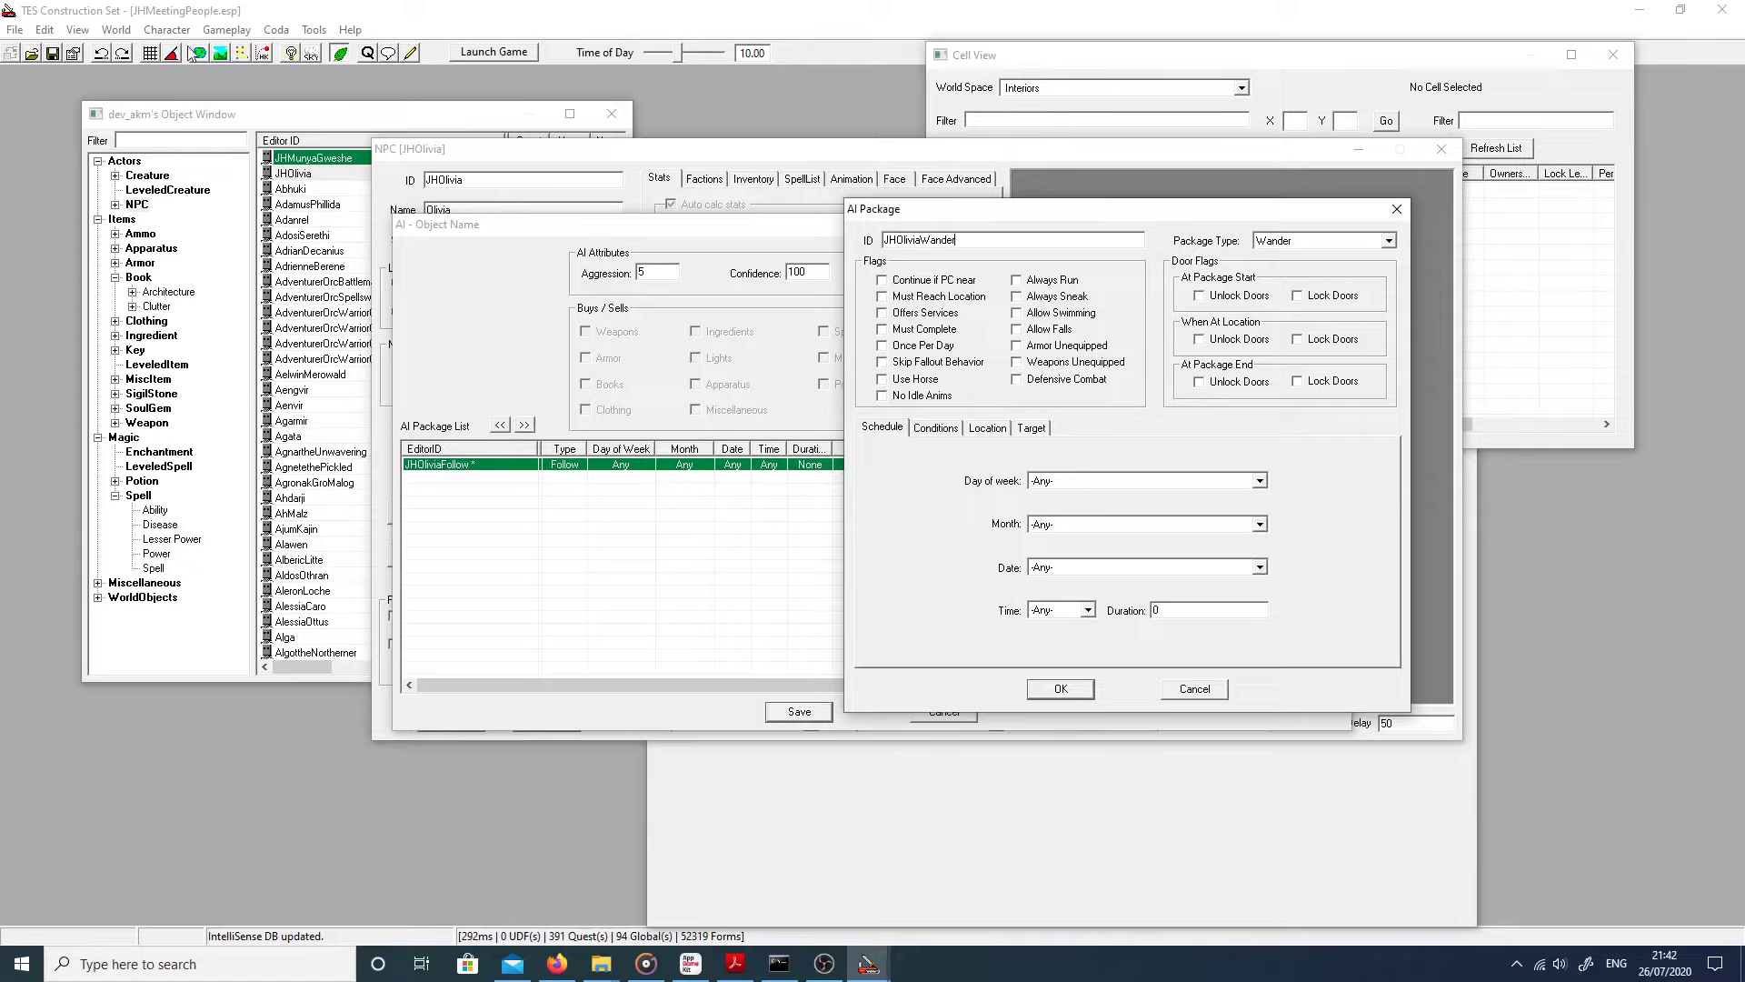
# Step: Paste a condition into the Wander package's Conditions list and change its function
pyautogui.click(934, 428)
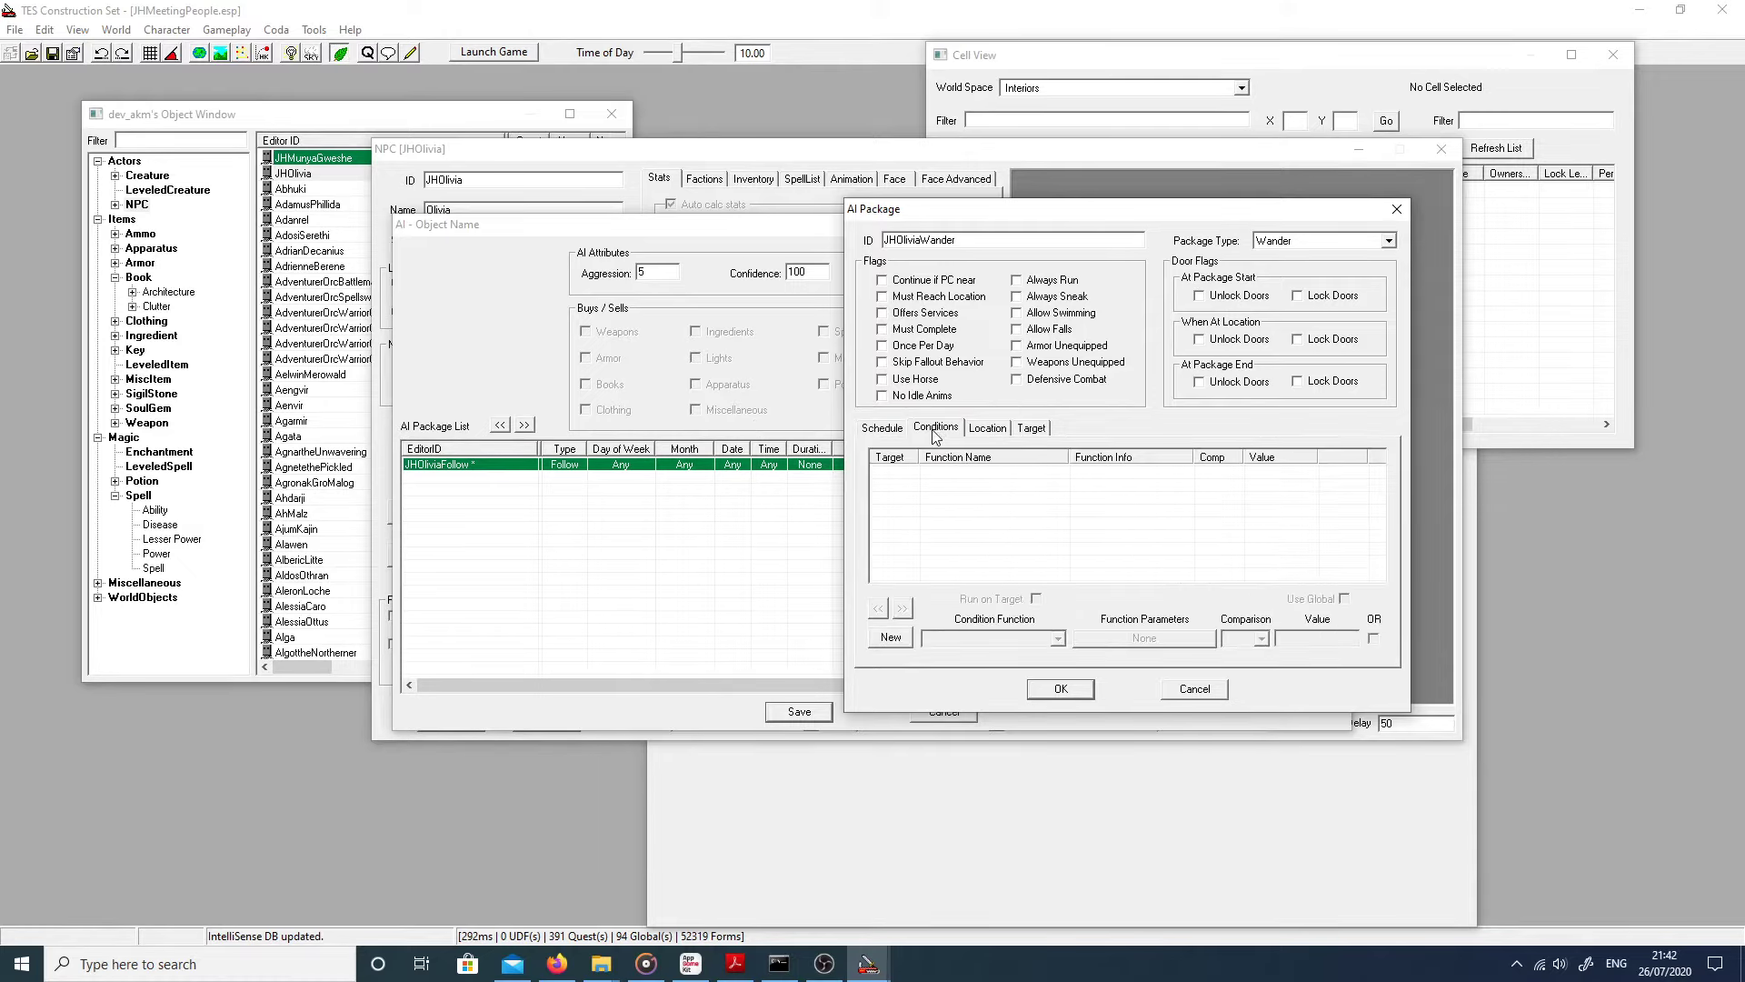
pyautogui.rightClick(905, 471)
pyautogui.click(943, 569)
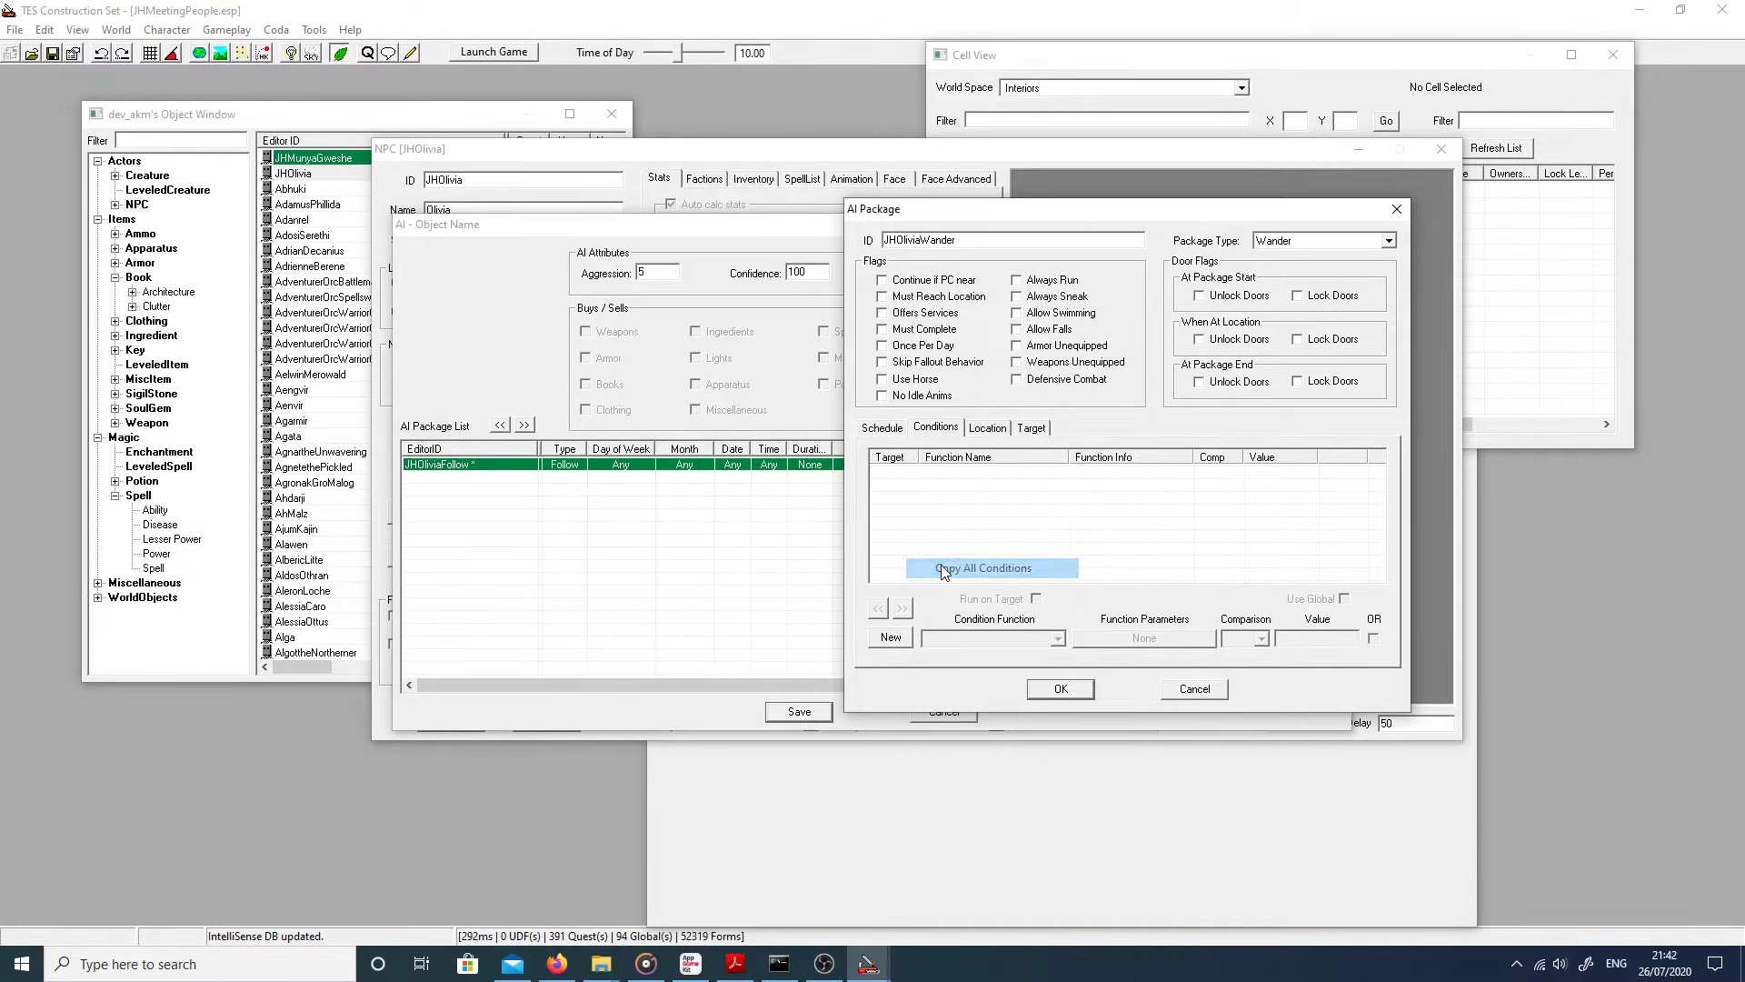
pyautogui.rightClick(945, 491)
pyautogui.click(986, 611)
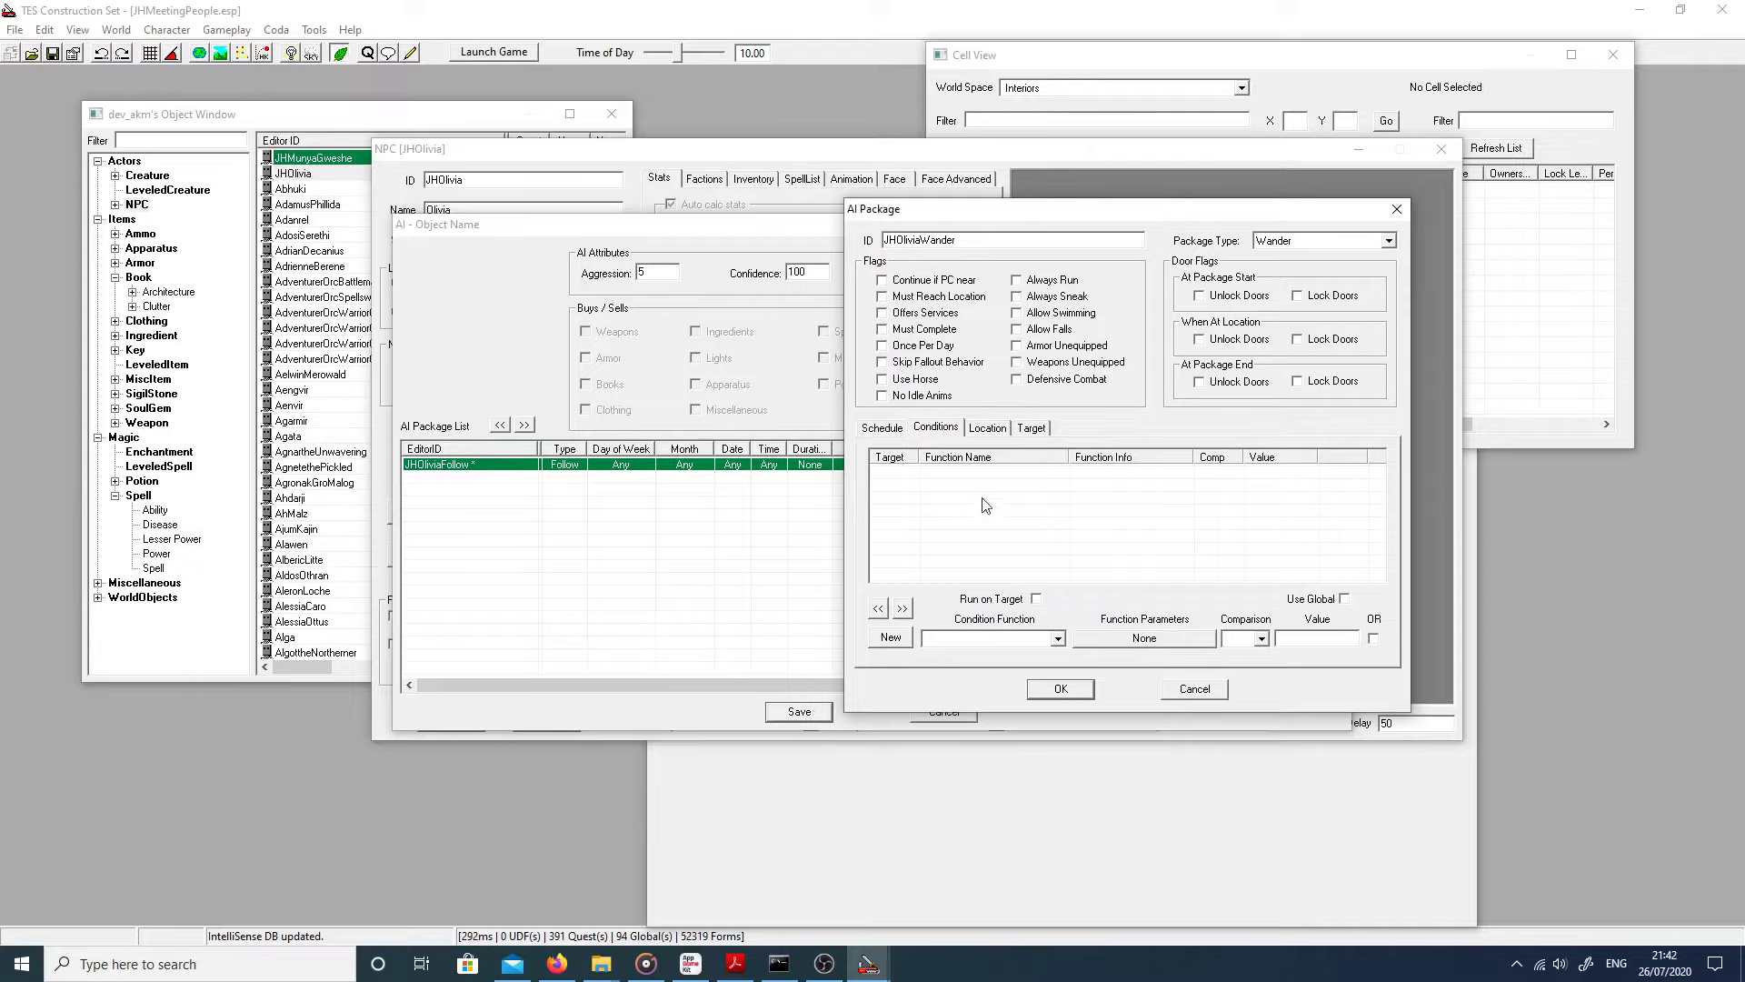
pyautogui.rightClick(984, 500)
pyautogui.click(992, 511)
pyautogui.click(975, 639)
pyautogui.click(973, 644)
pyautogui.click(973, 645)
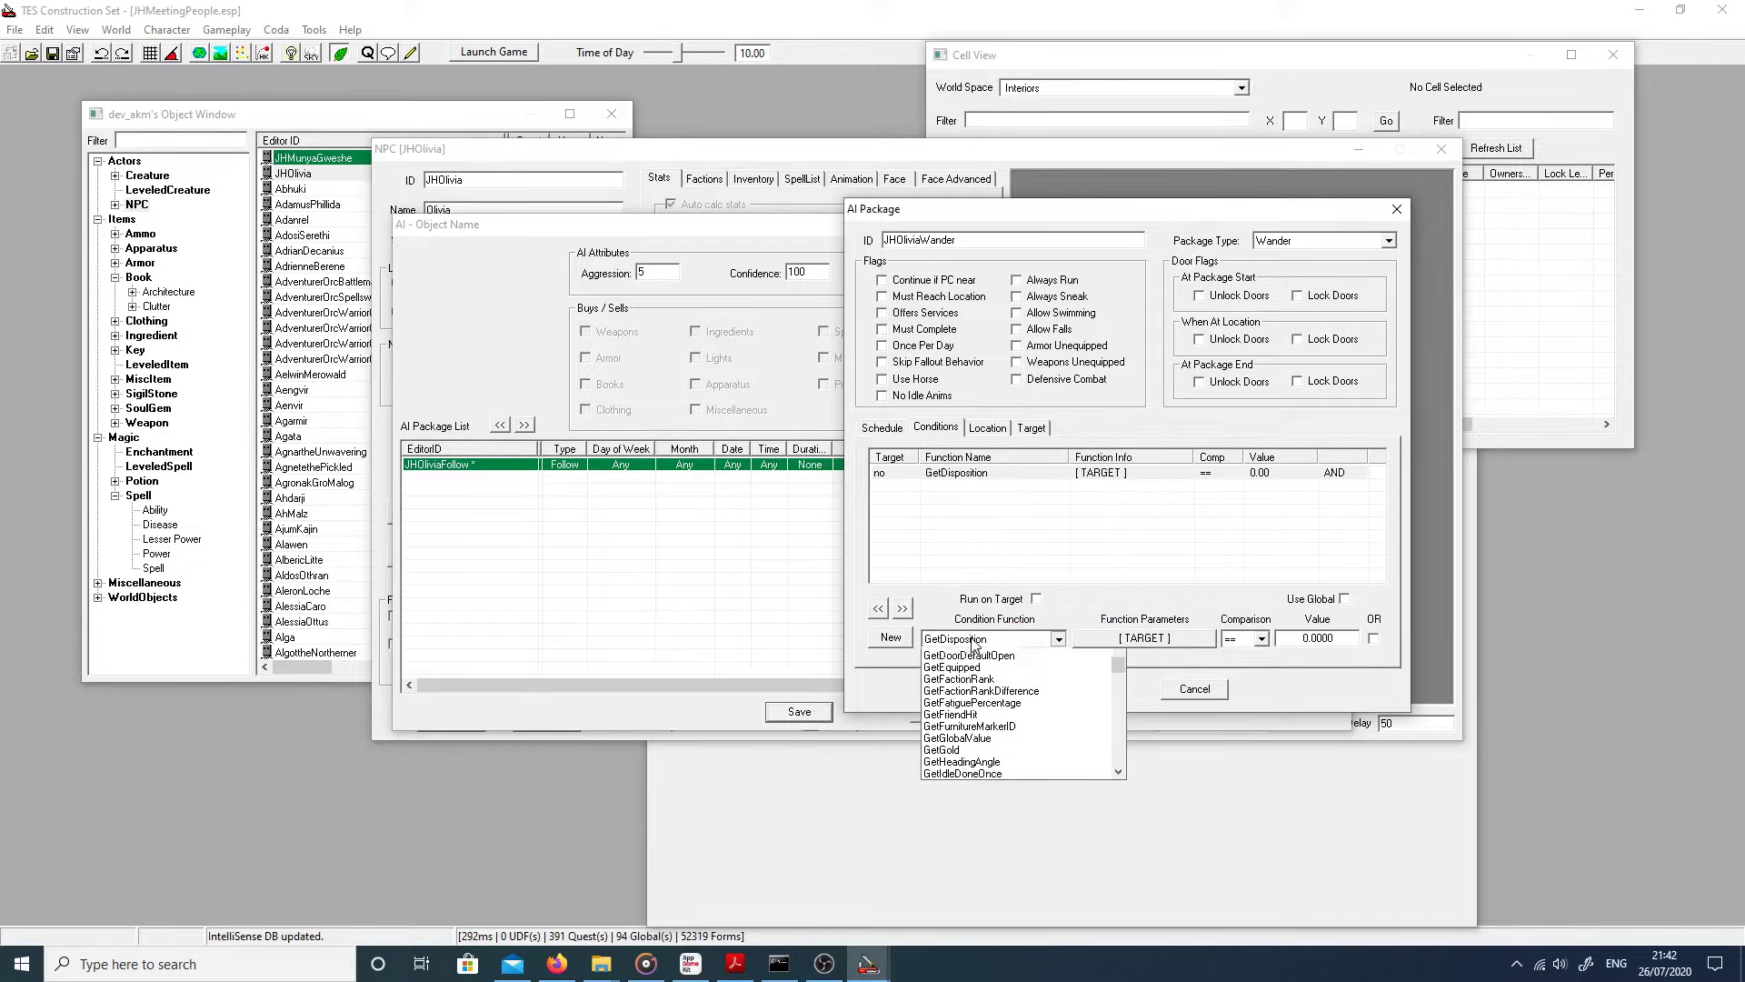